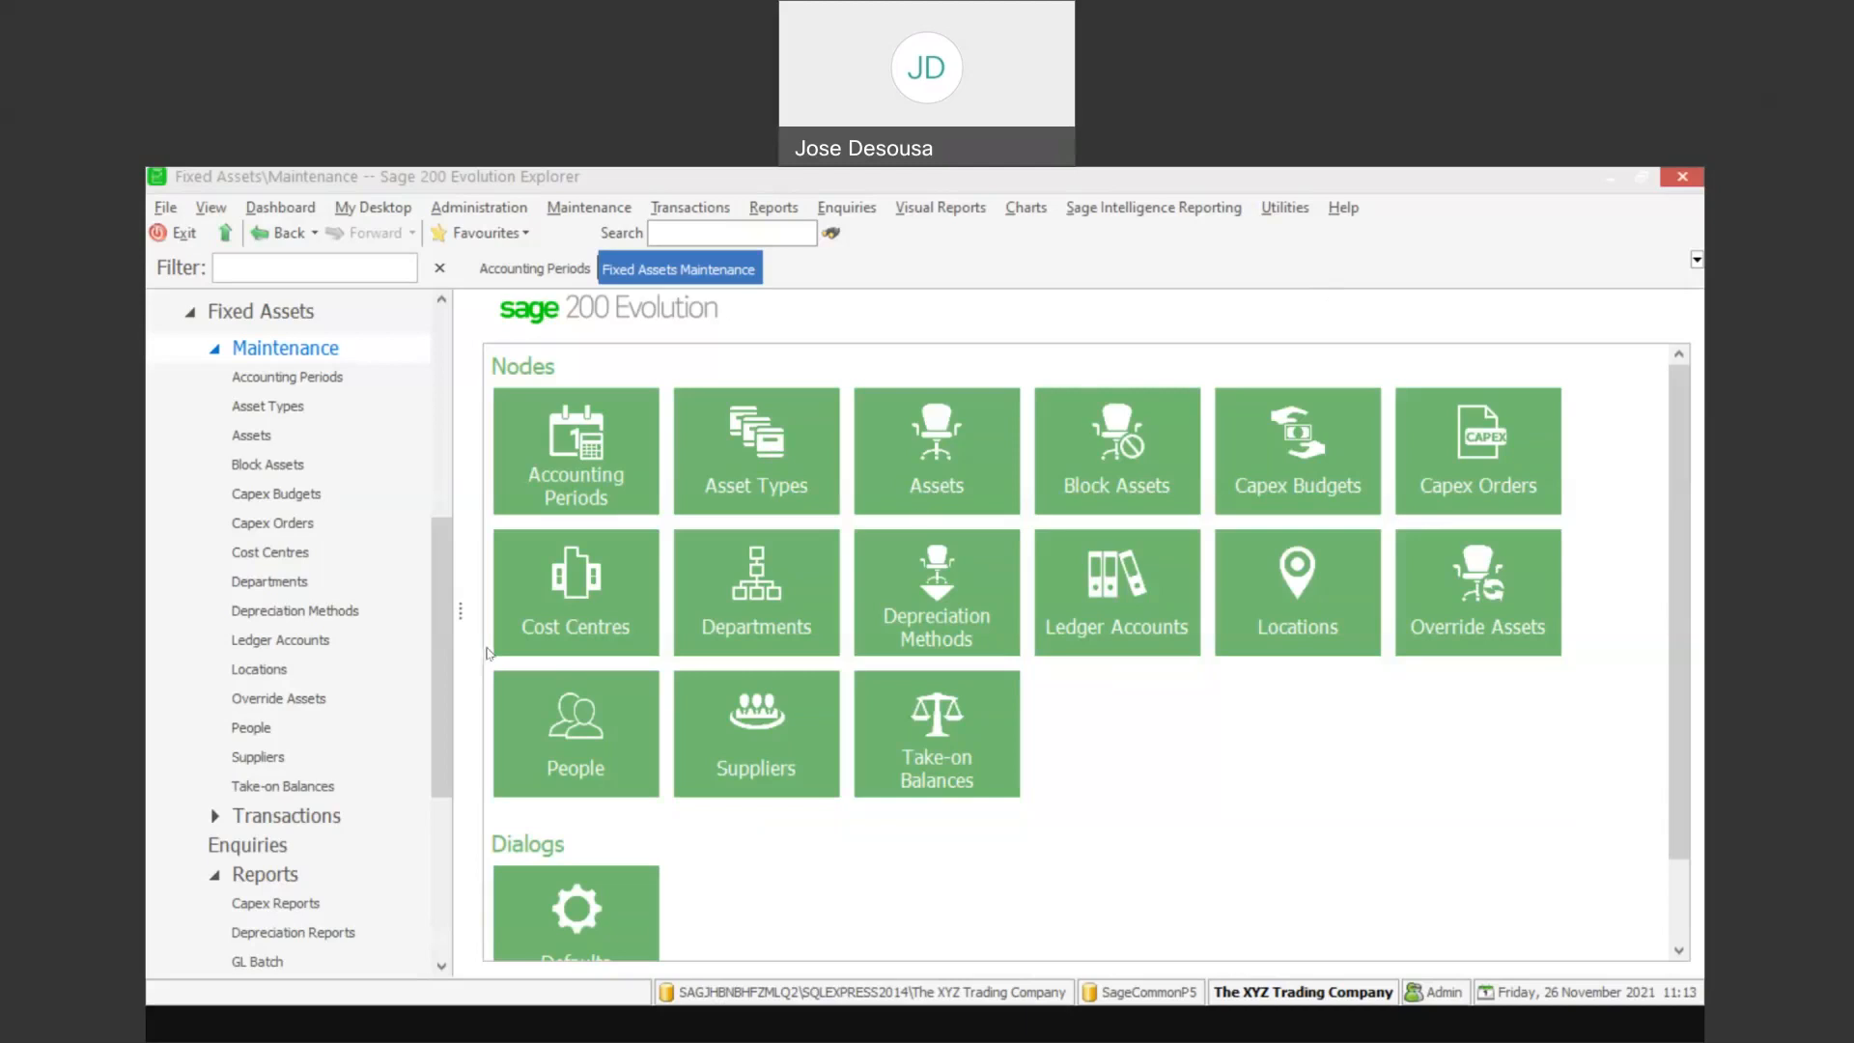
Add a depreciation method described as STRAIGHT LINE on the Straight Line basis with a percentage of 25
{"action": "left_click", "coordinate": [391, 610]}
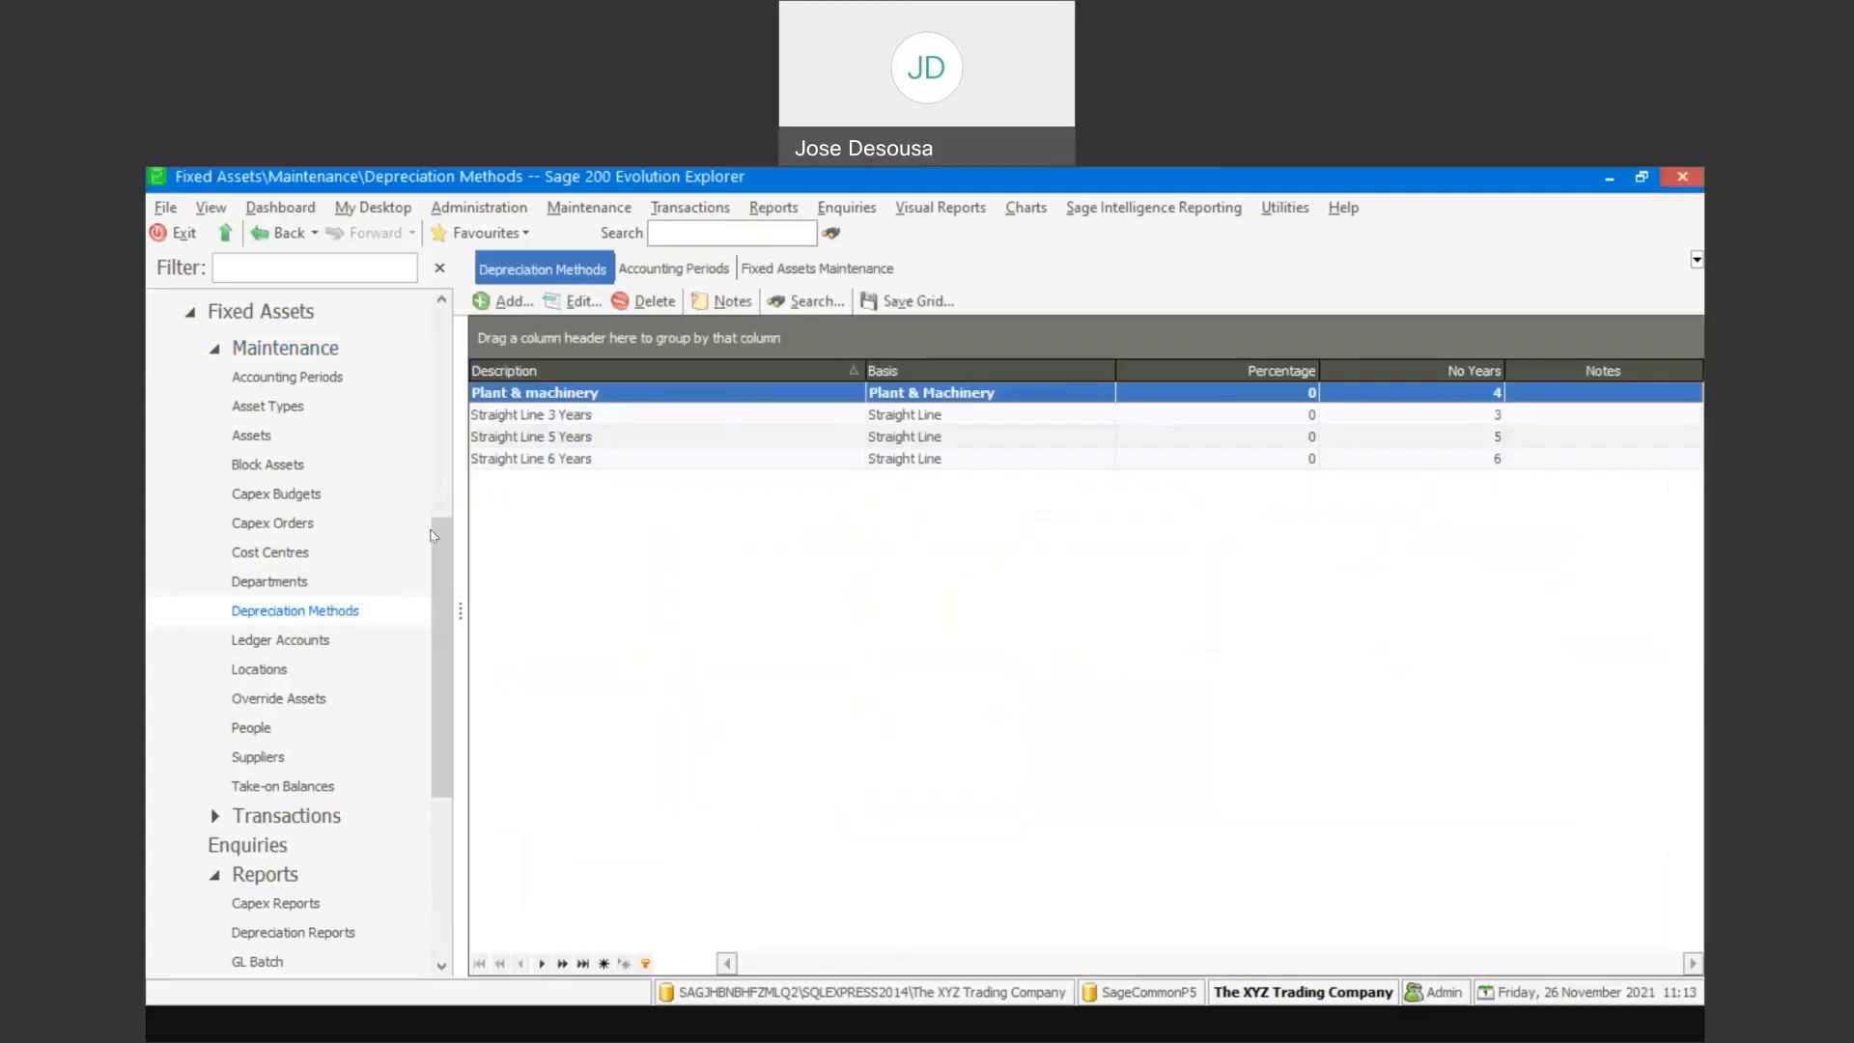
{"action": "left_click", "coordinate": [513, 304]}
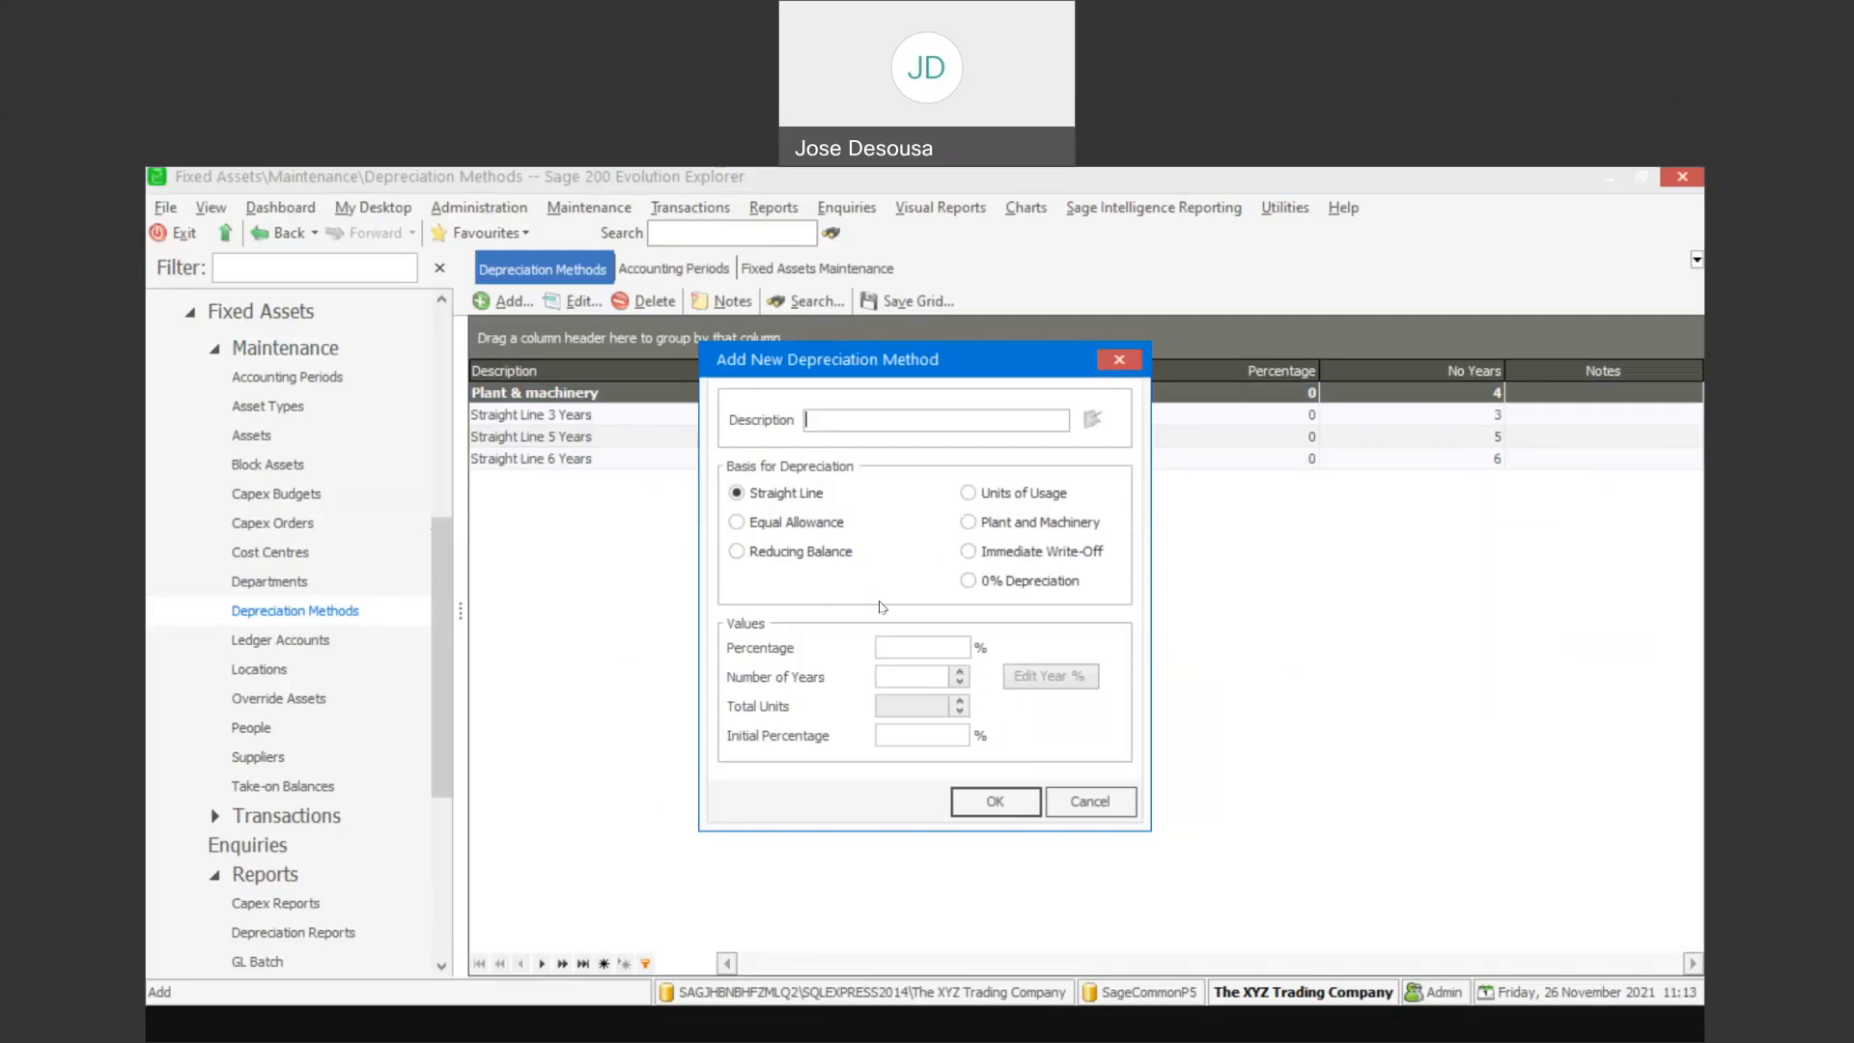
{"action": "type", "text": "STRAIGHT LINE"}
{"action": "left_click", "coordinate": [929, 646]}
{"action": "type", "text": "25"}
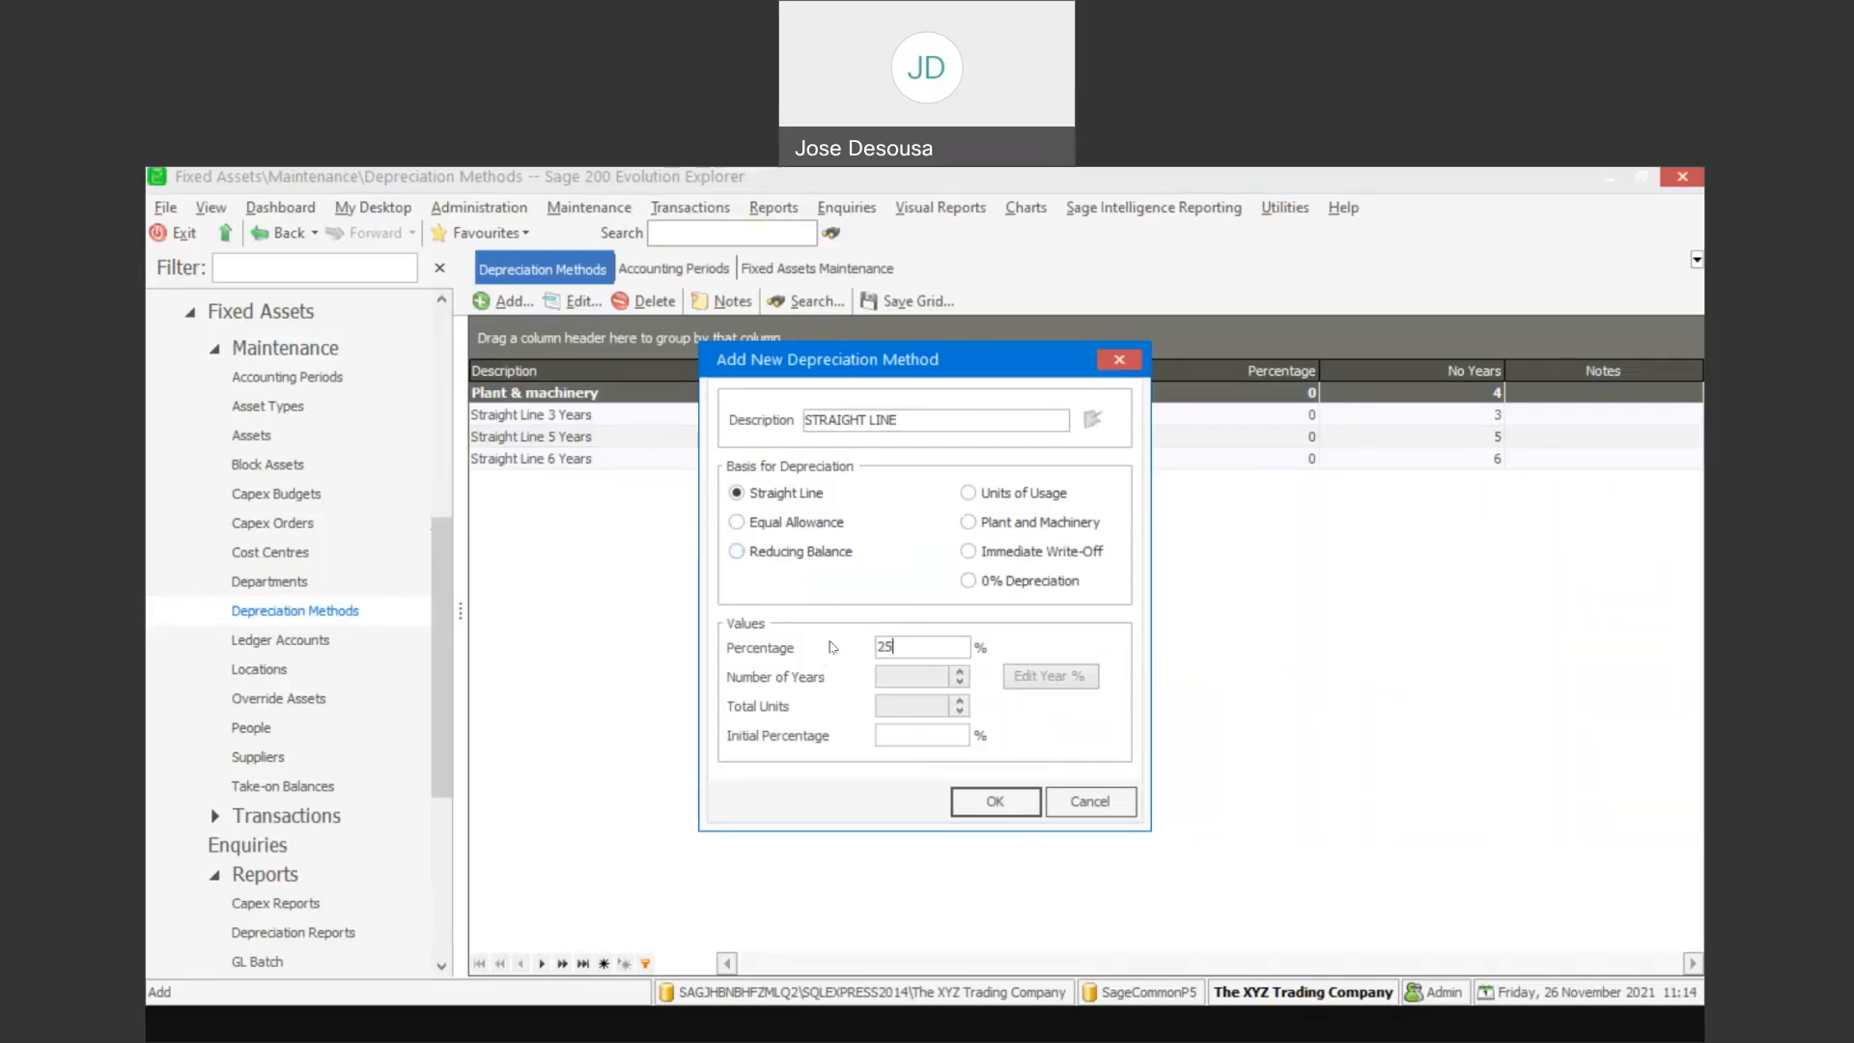
{"action": "left_click", "coordinate": [987, 810]}
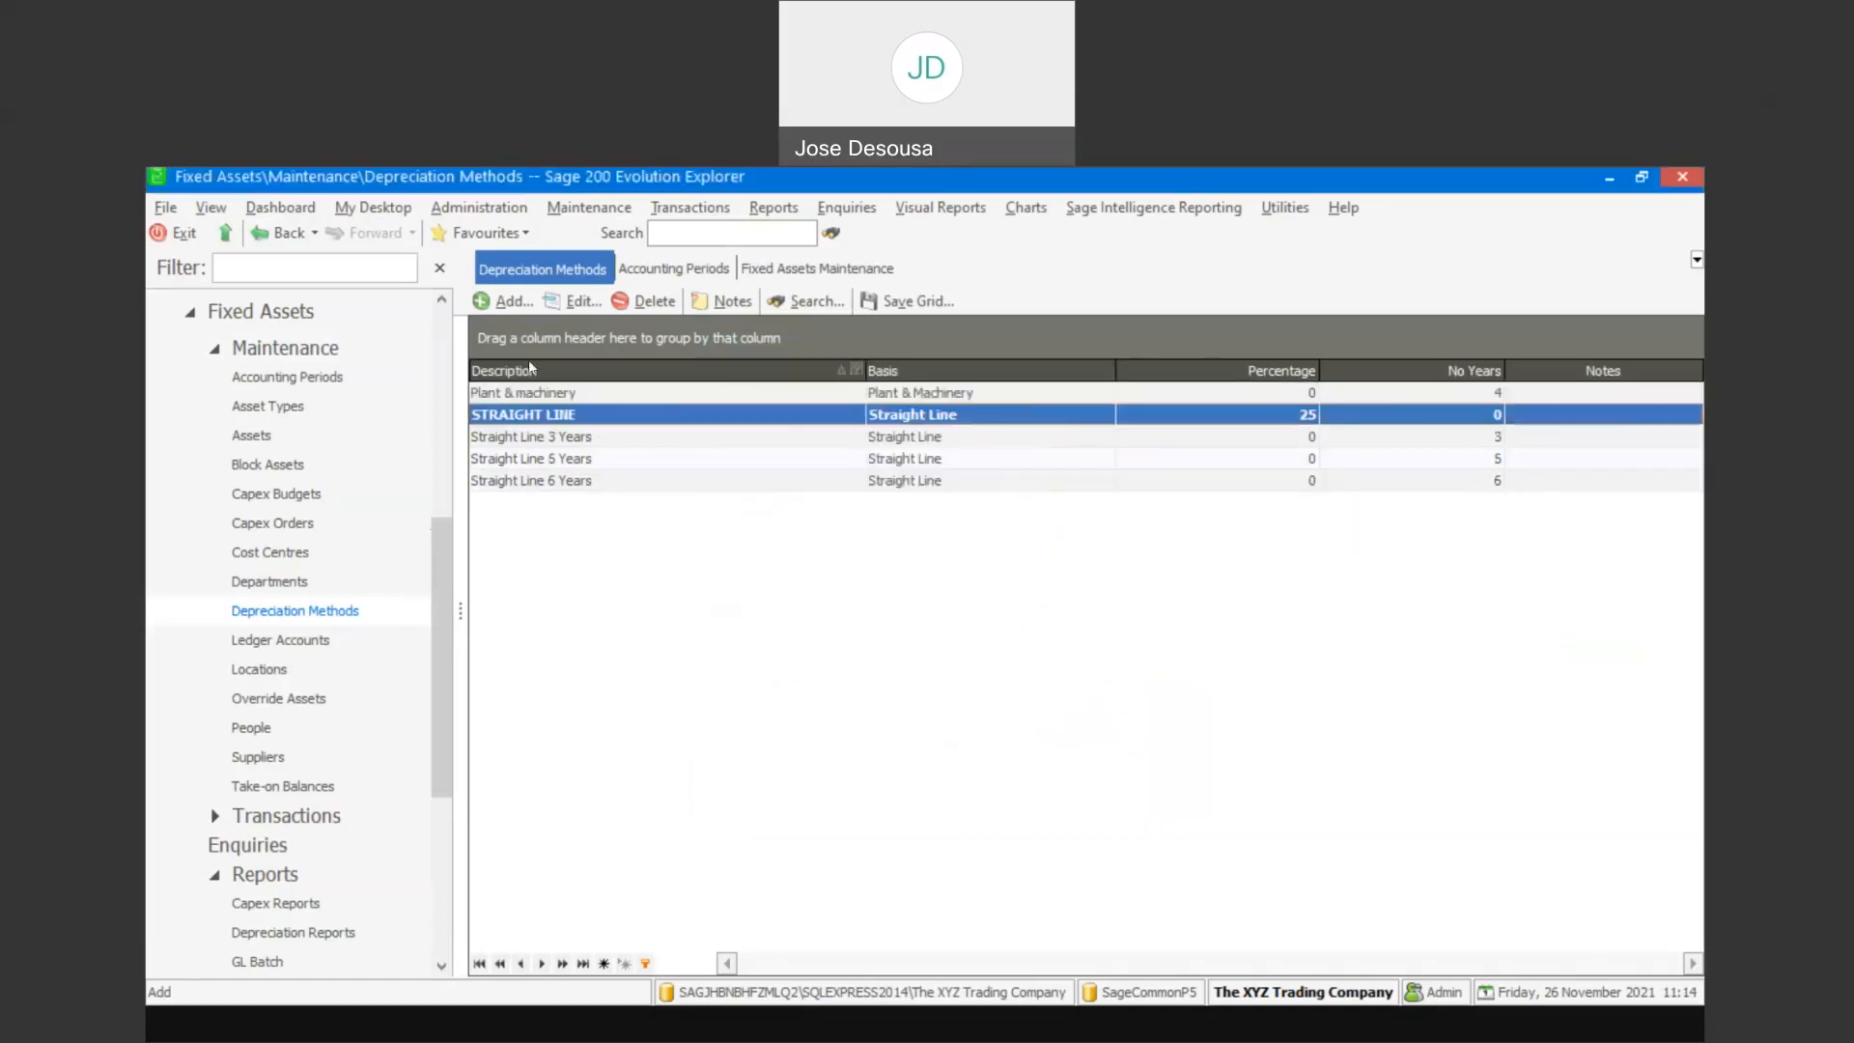
Add a depreciation method described as EQUAL ALLOWANCE on the Equal Allowance basis over 4 years
{"action": "left_click", "coordinate": [512, 303]}
{"action": "type", "text": "EQUAL ALLOWA"}
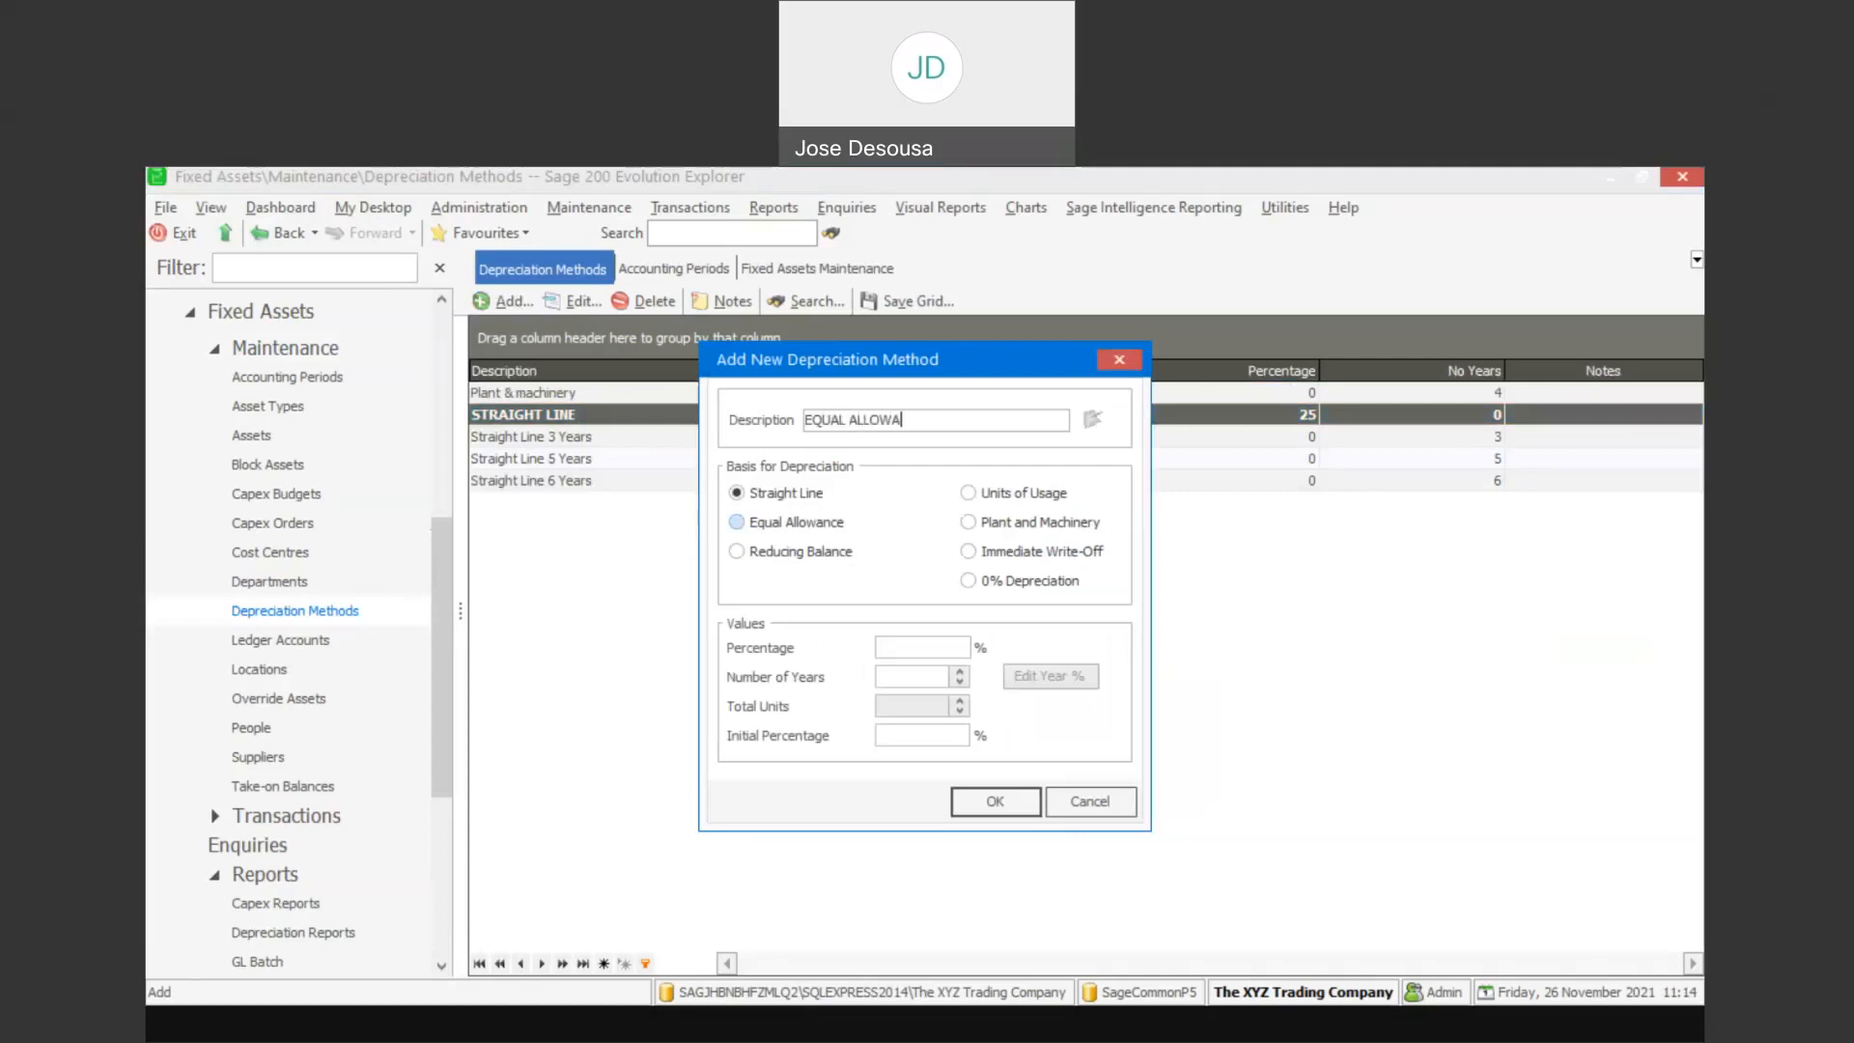
{"action": "type", "text": "NCE"}
{"action": "left_click", "coordinate": [740, 523]}
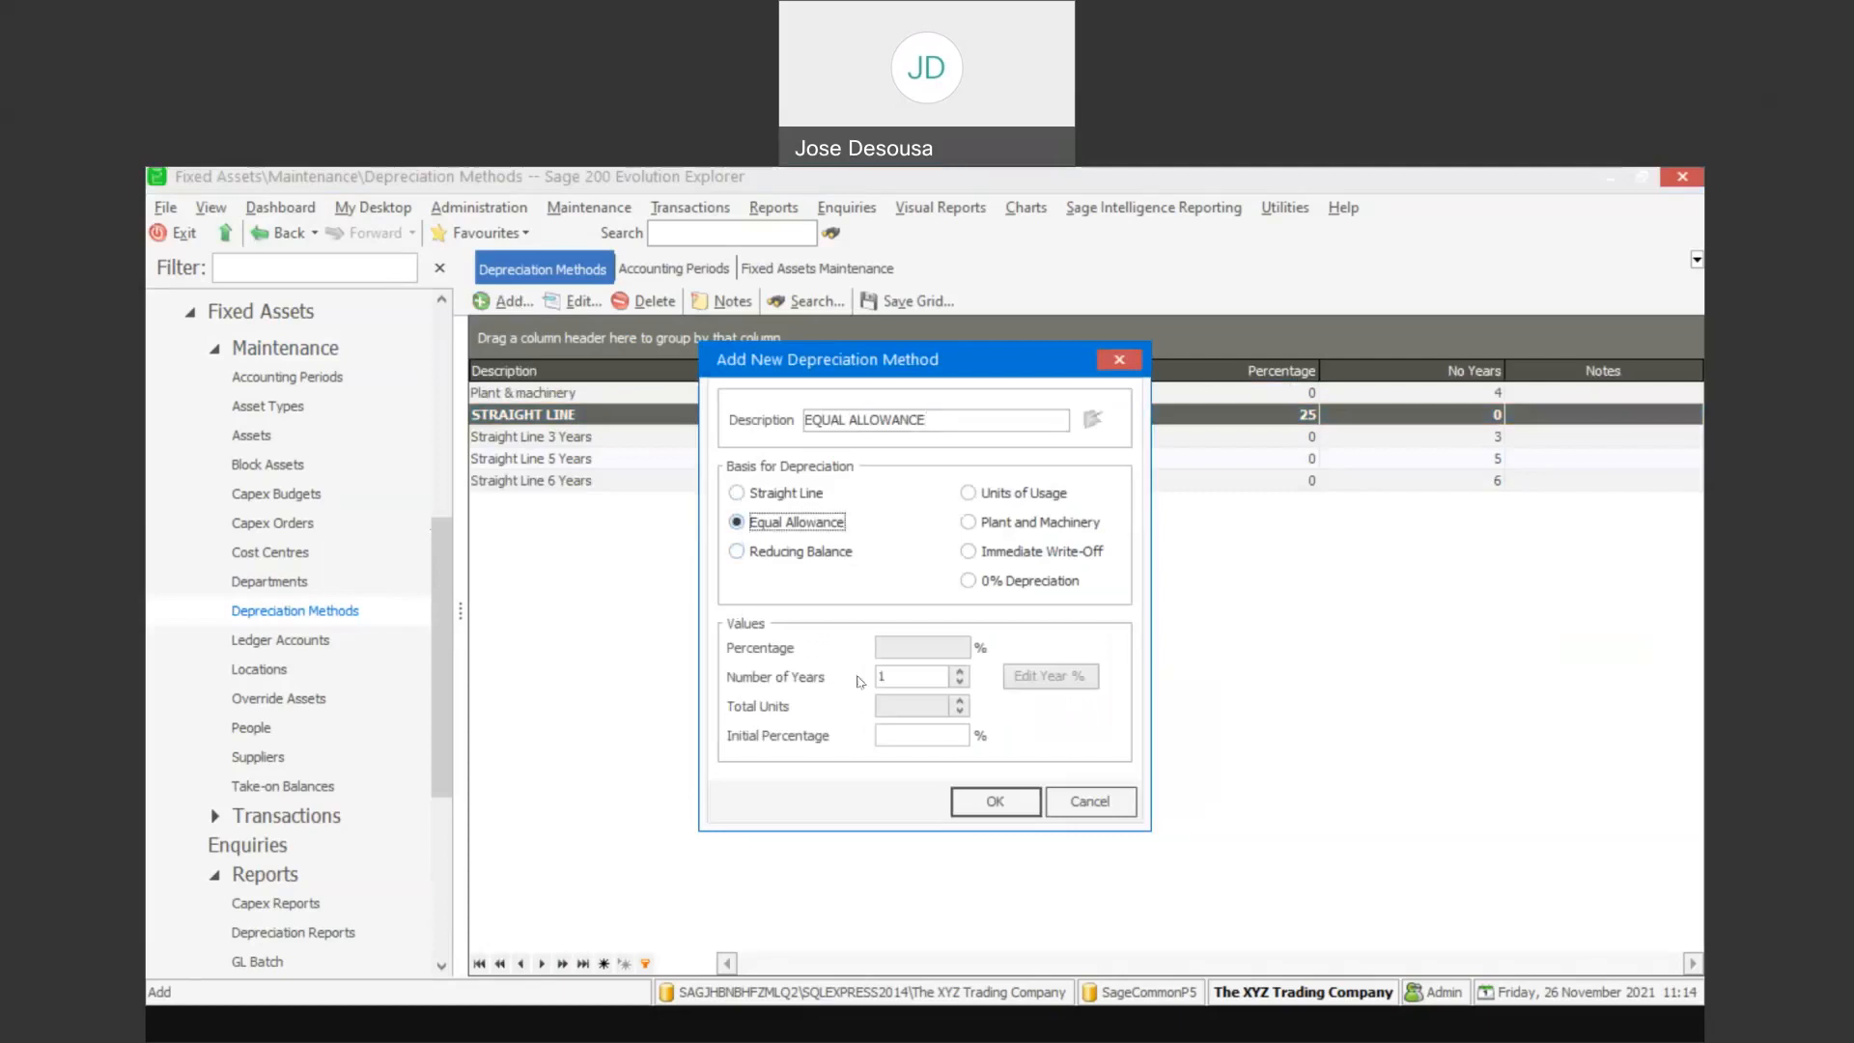
{"action": "left_click", "coordinate": [960, 672]}
{"action": "left_click", "coordinate": [984, 805]}
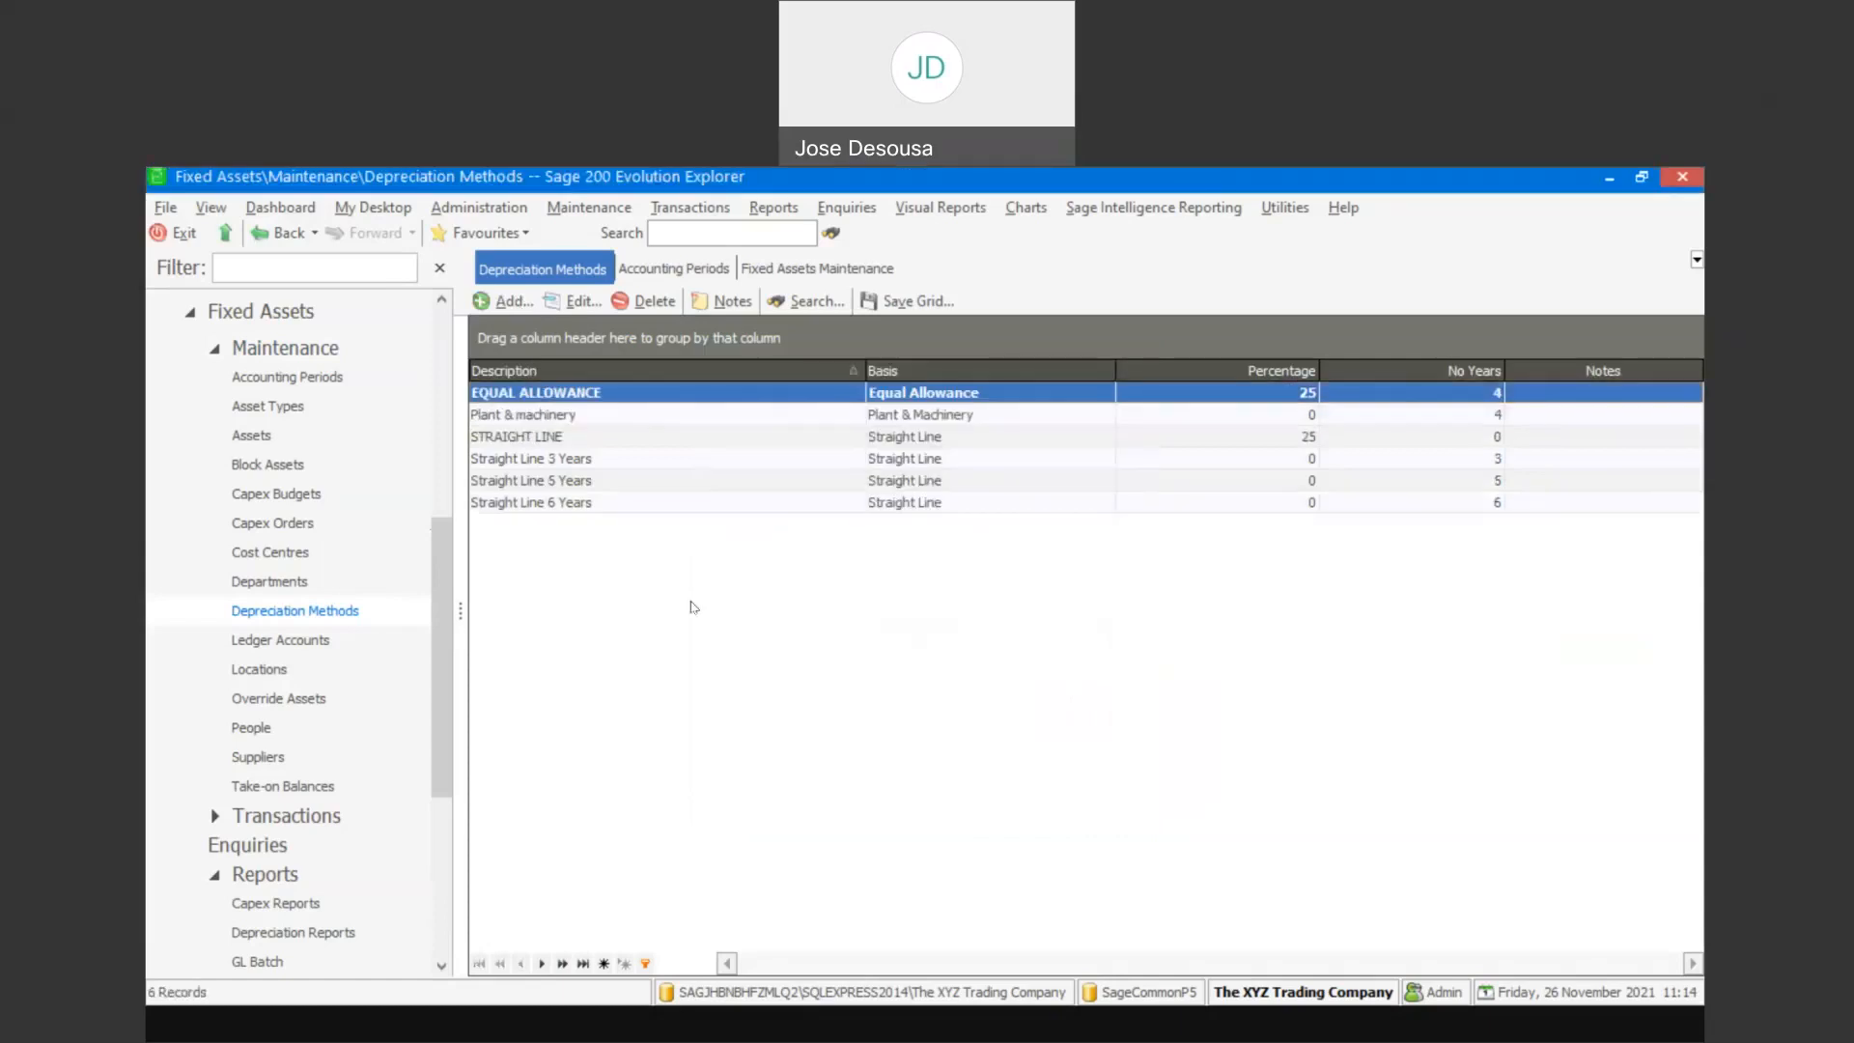
Add a depreciation method described as REDUCING BALANCE METHOD on the Reducing Balance basis with a percentage of 25
{"action": "left_click", "coordinate": [509, 301]}
{"action": "type", "text": "R"}
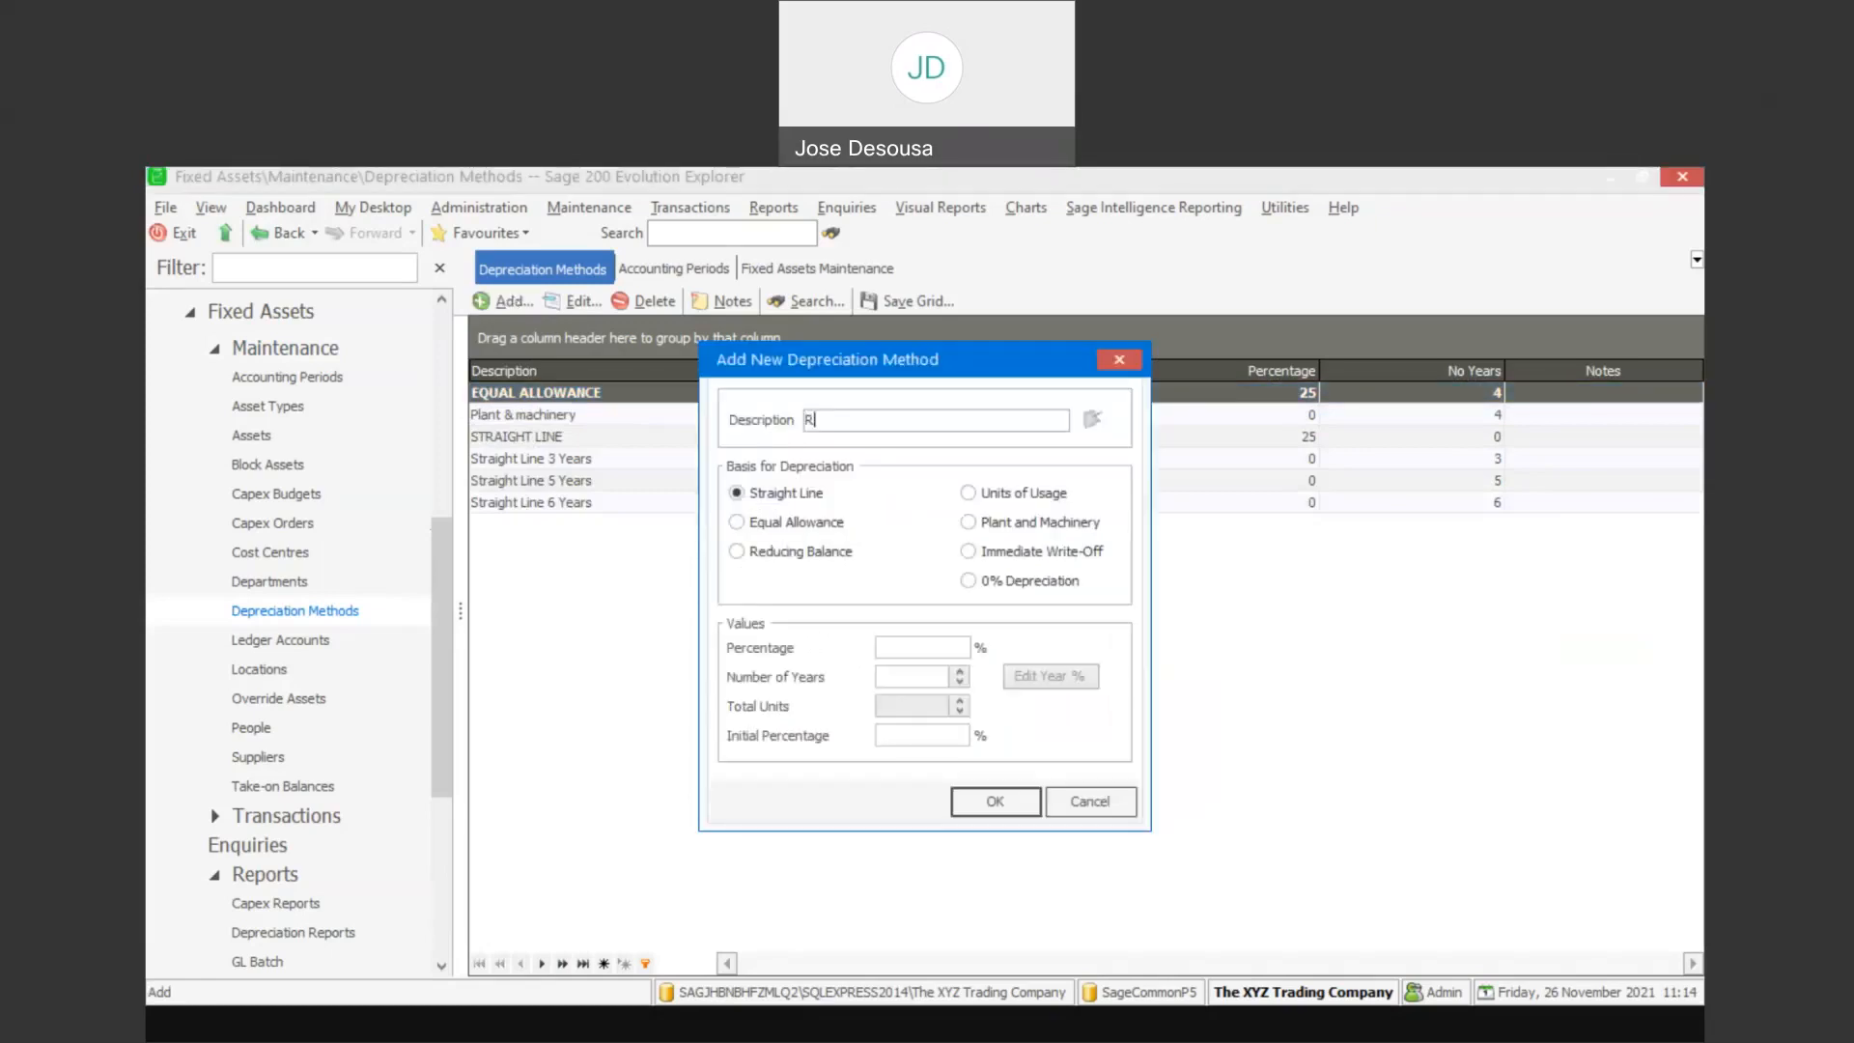
{"action": "type", "text": "EDUCING BALANCE"}
{"action": "type", "text": "METHOD"}
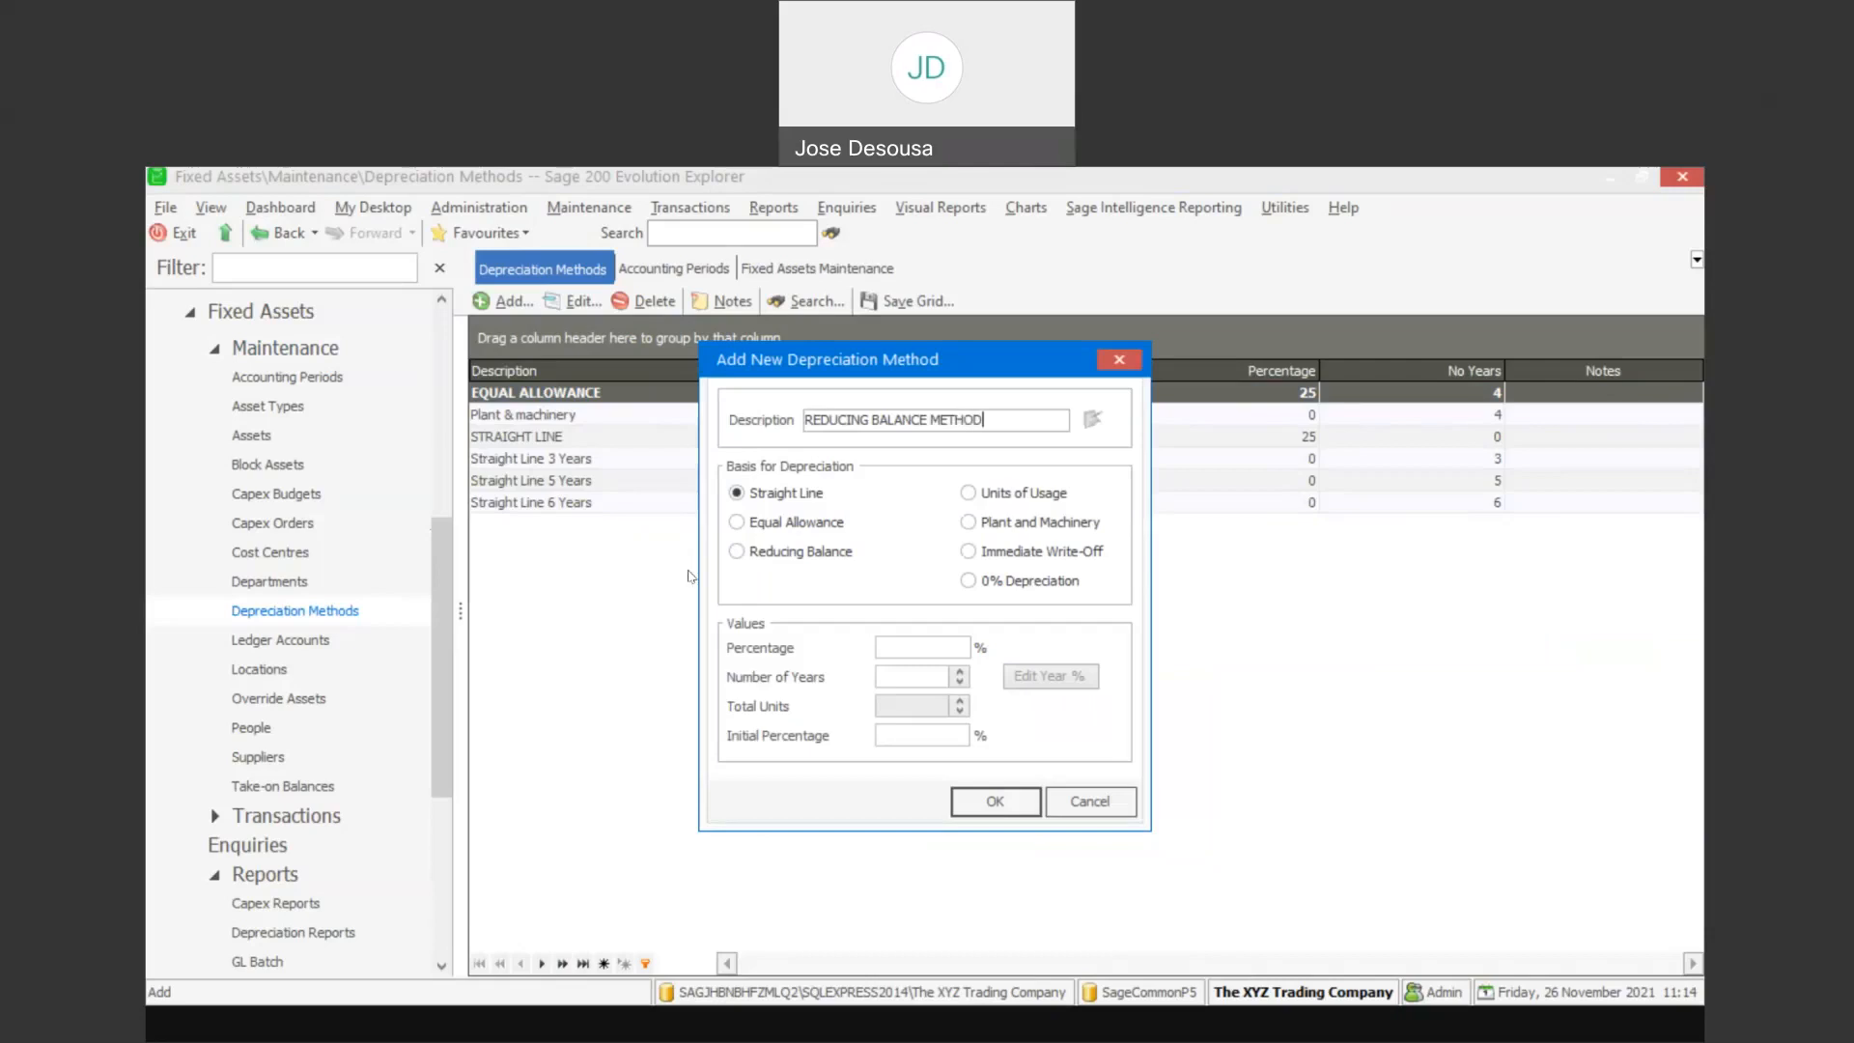
{"action": "left_click", "coordinate": [740, 557]}
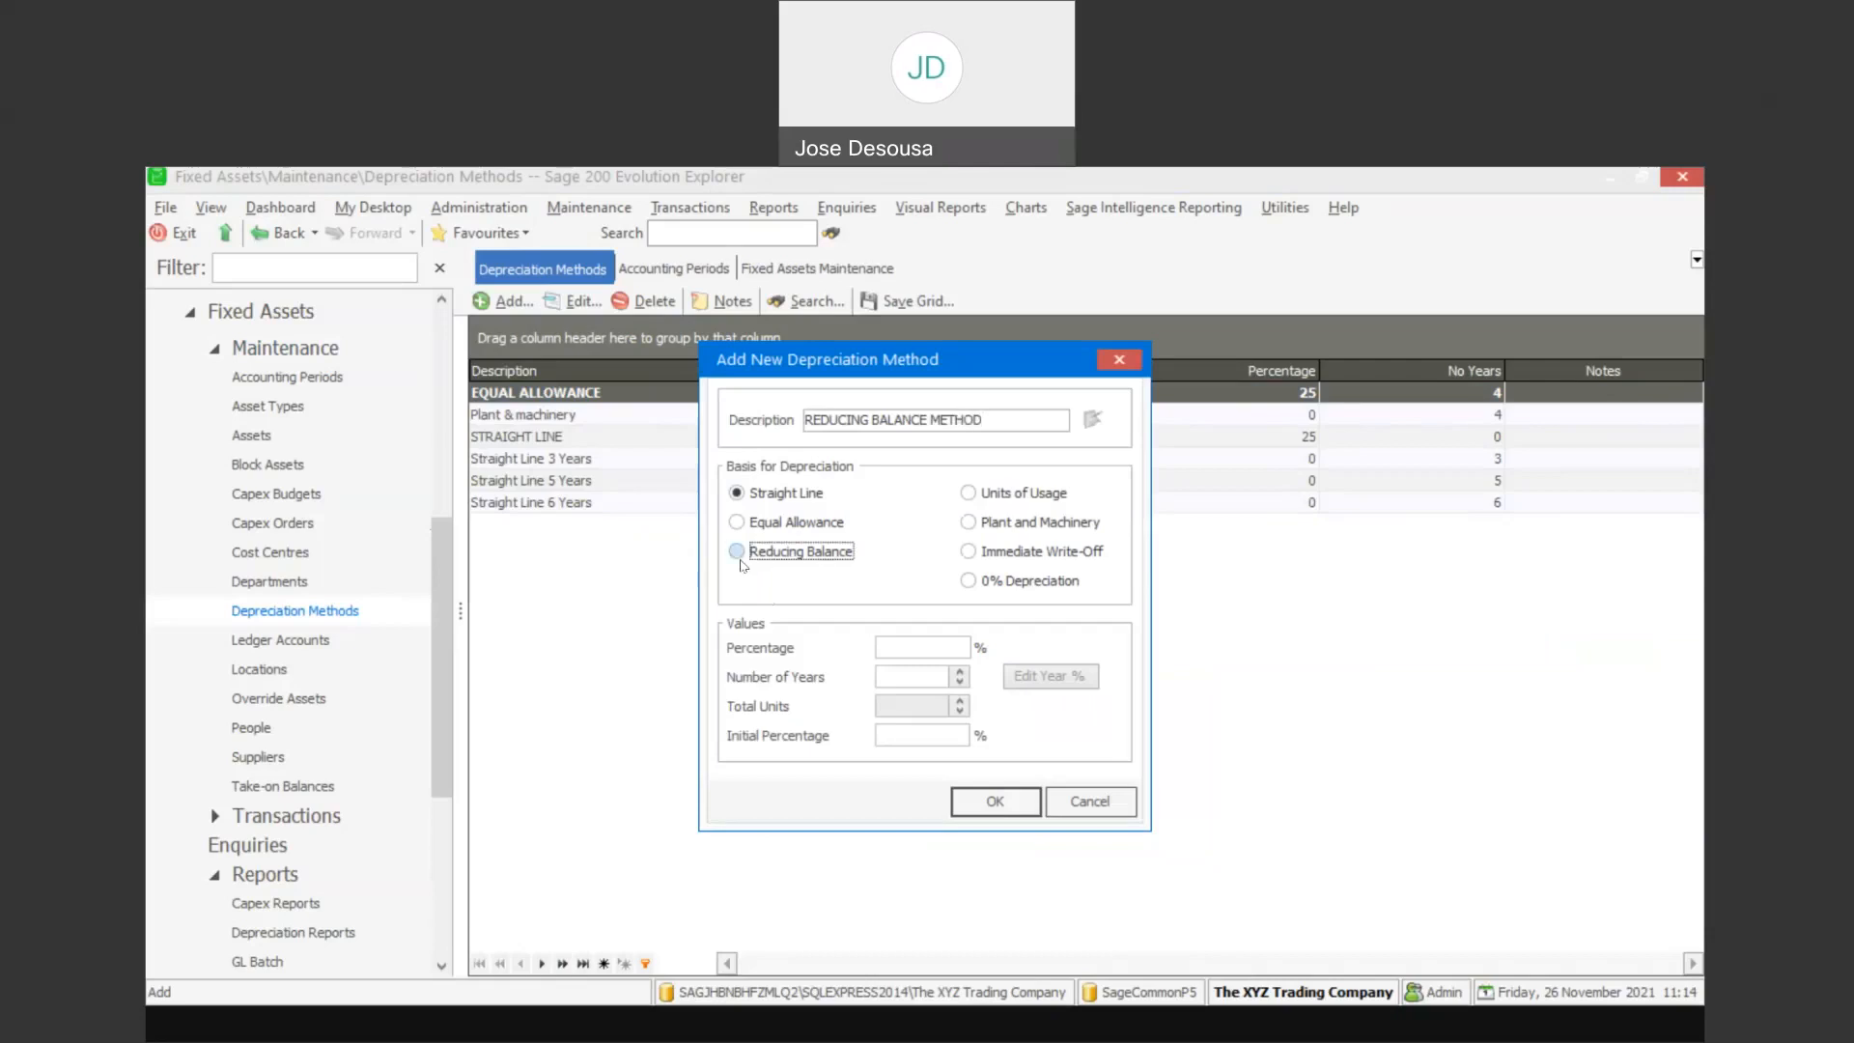
{"action": "left_click", "coordinate": [907, 646]}
{"action": "type", "text": "25"}
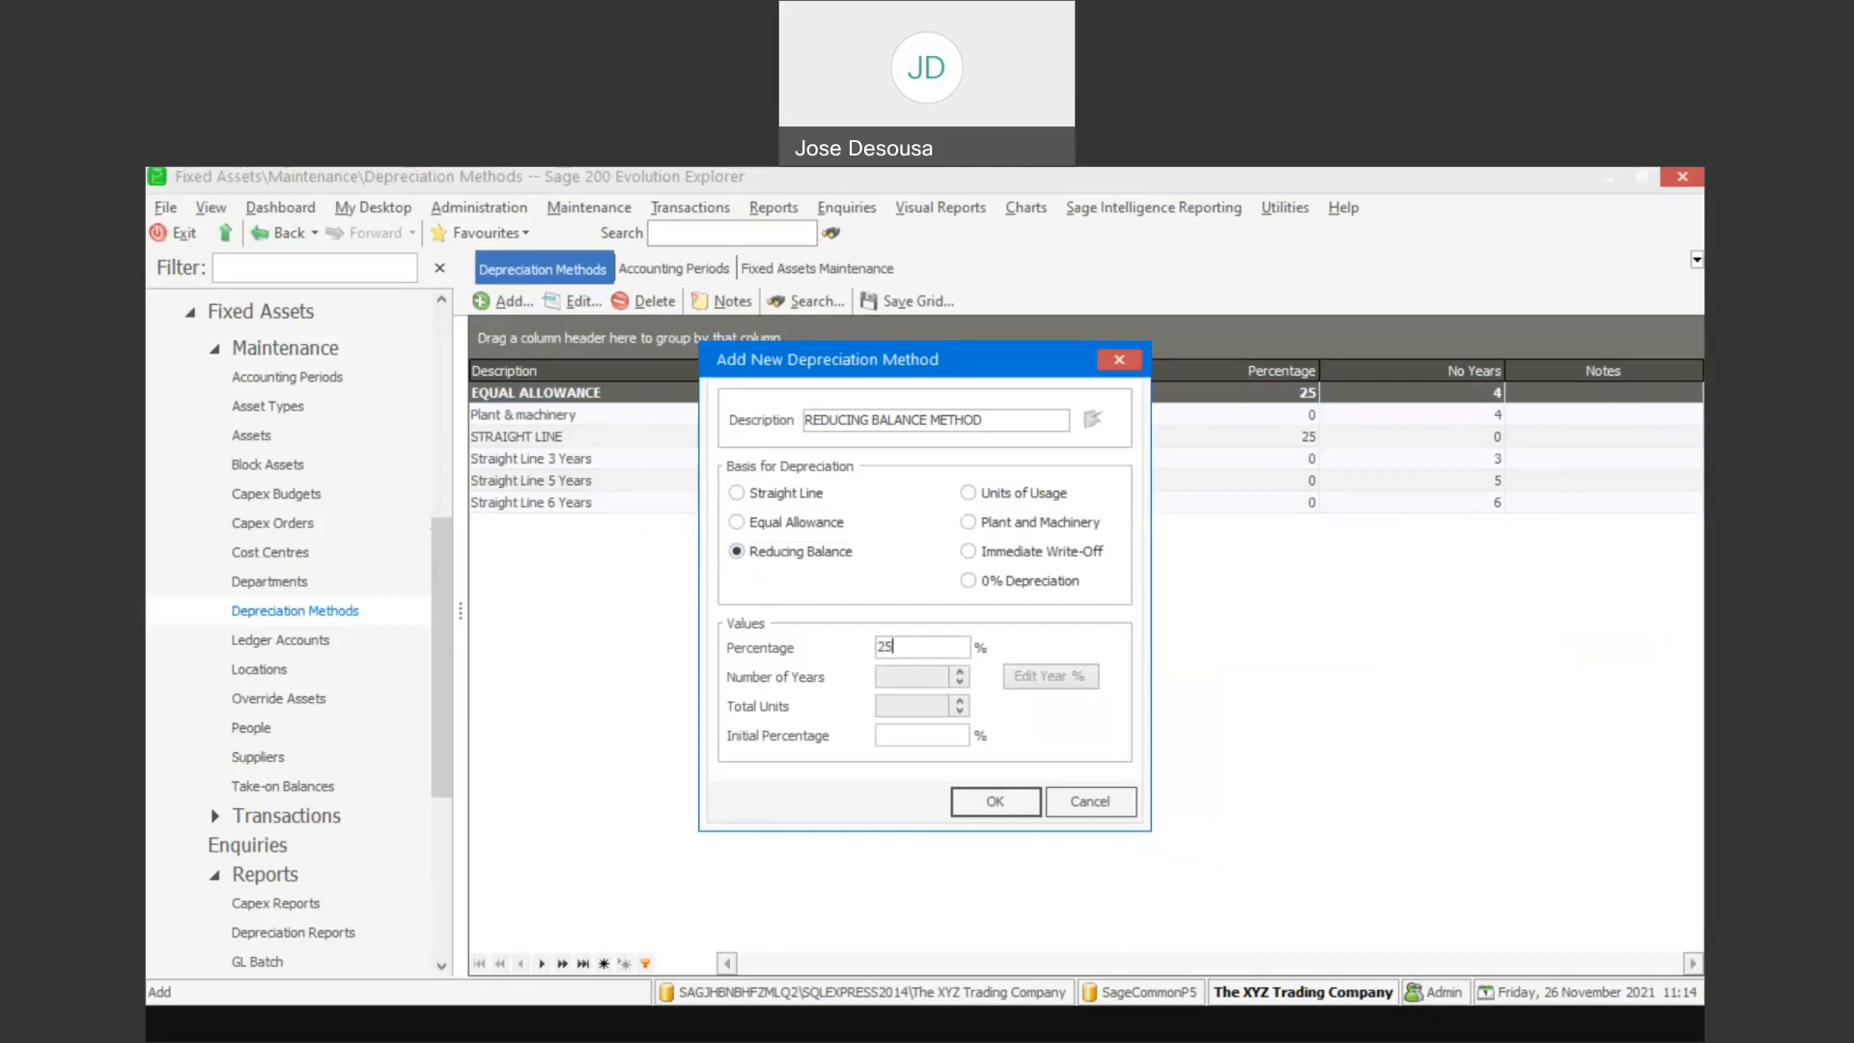
{"action": "left_click", "coordinate": [995, 807]}
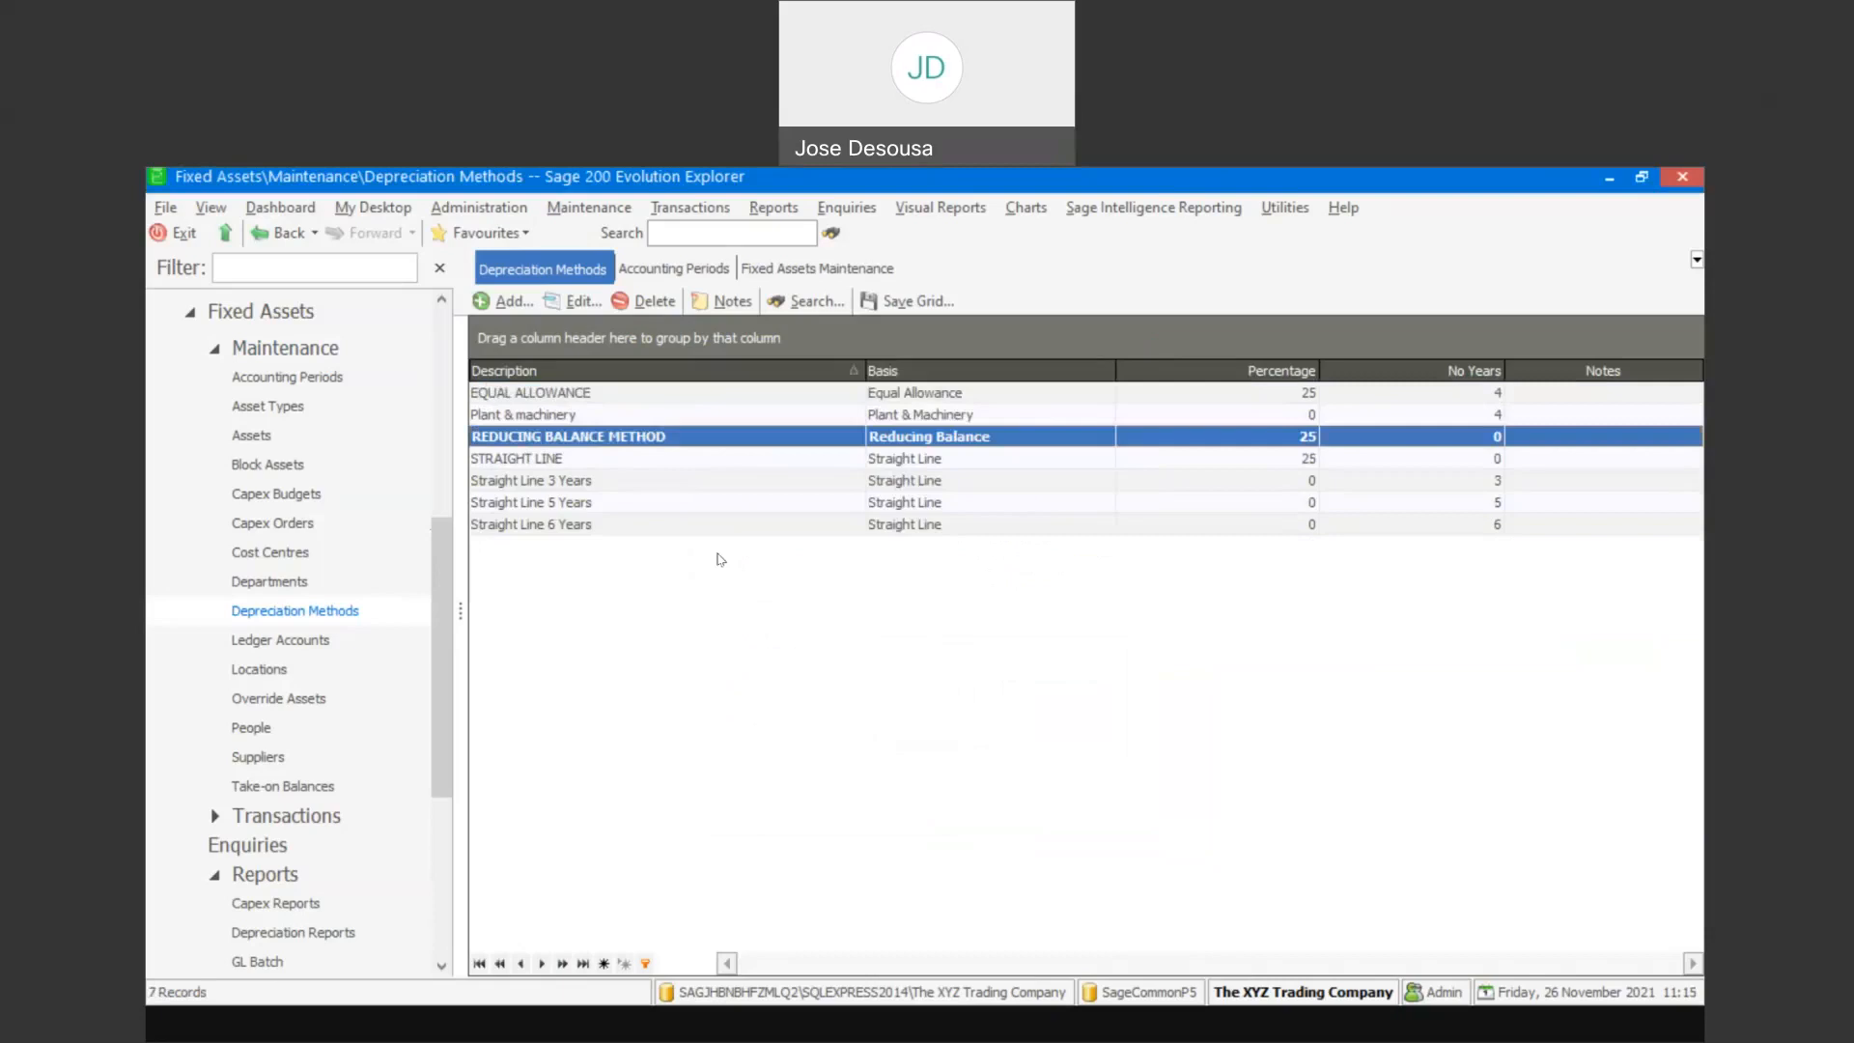
Add a depreciation method described as UNITS OF USAGE on the Units of Usage basis with 10000 total units
{"action": "left_click", "coordinate": [519, 303]}
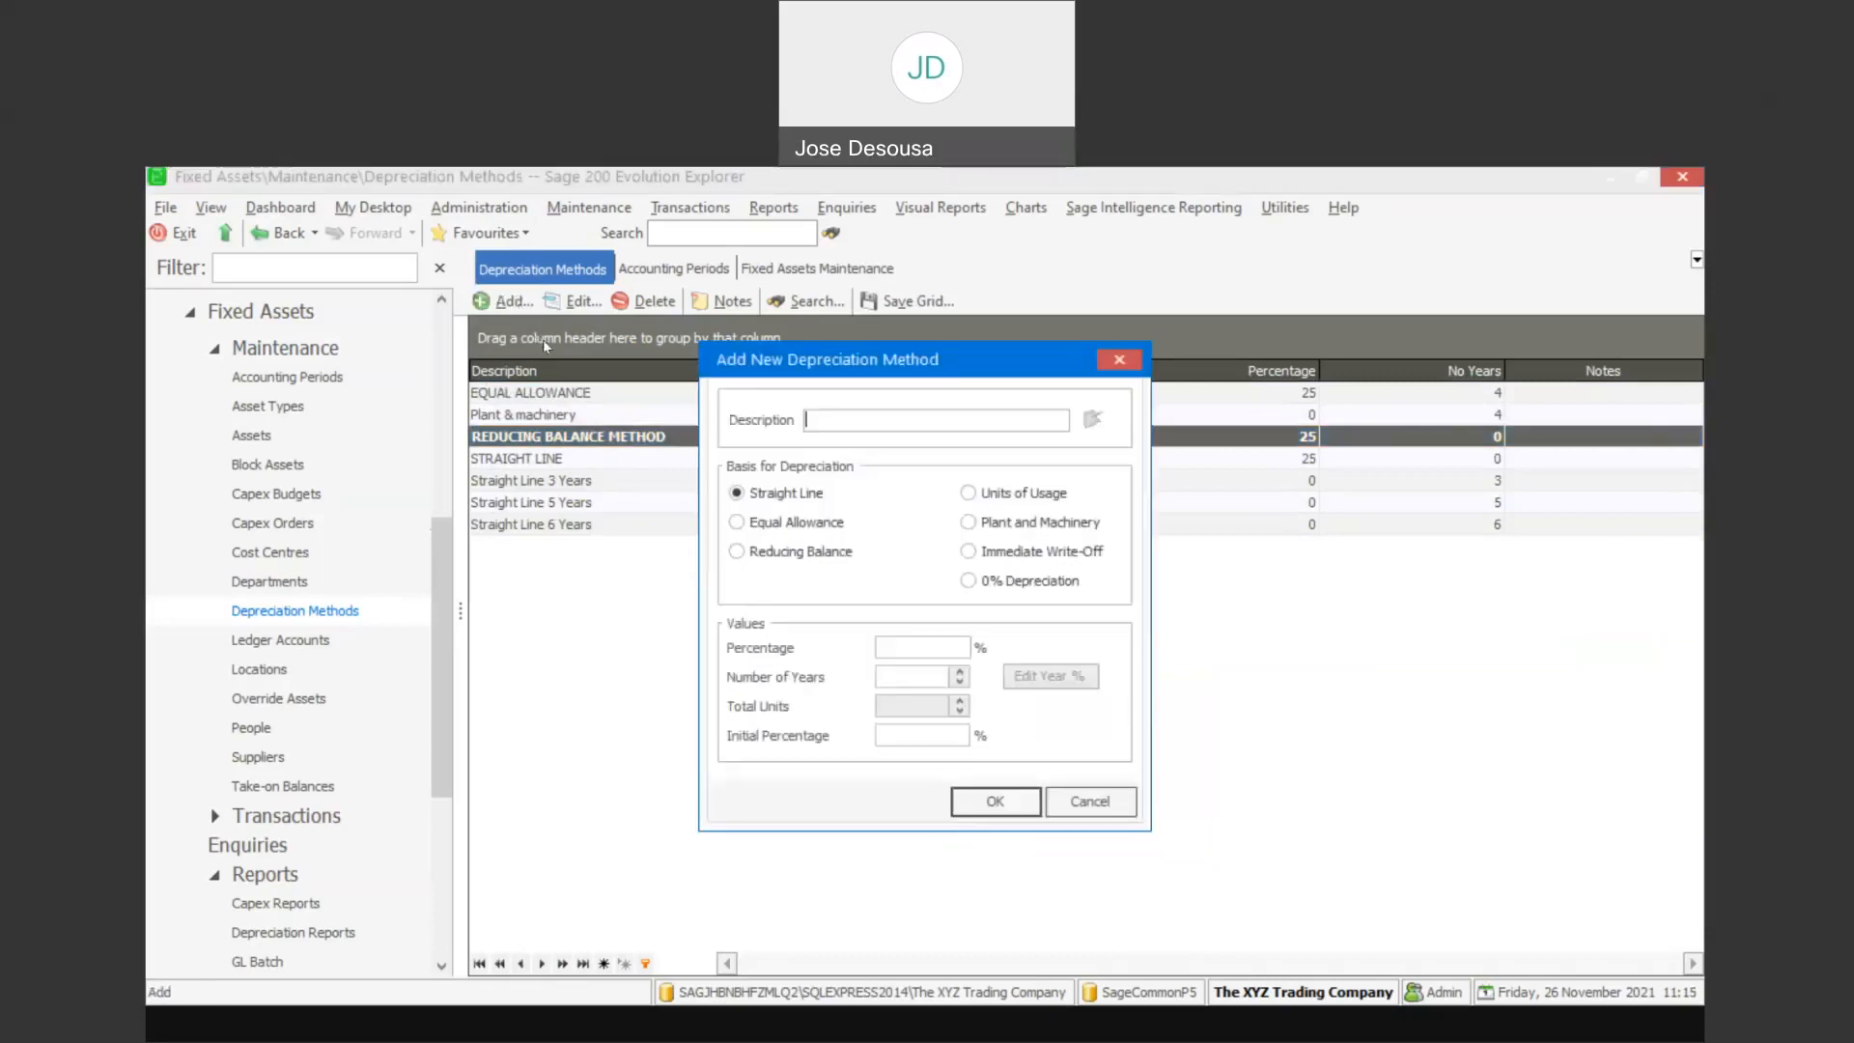
{"action": "type", "text": "UNITS OF USAGE"}
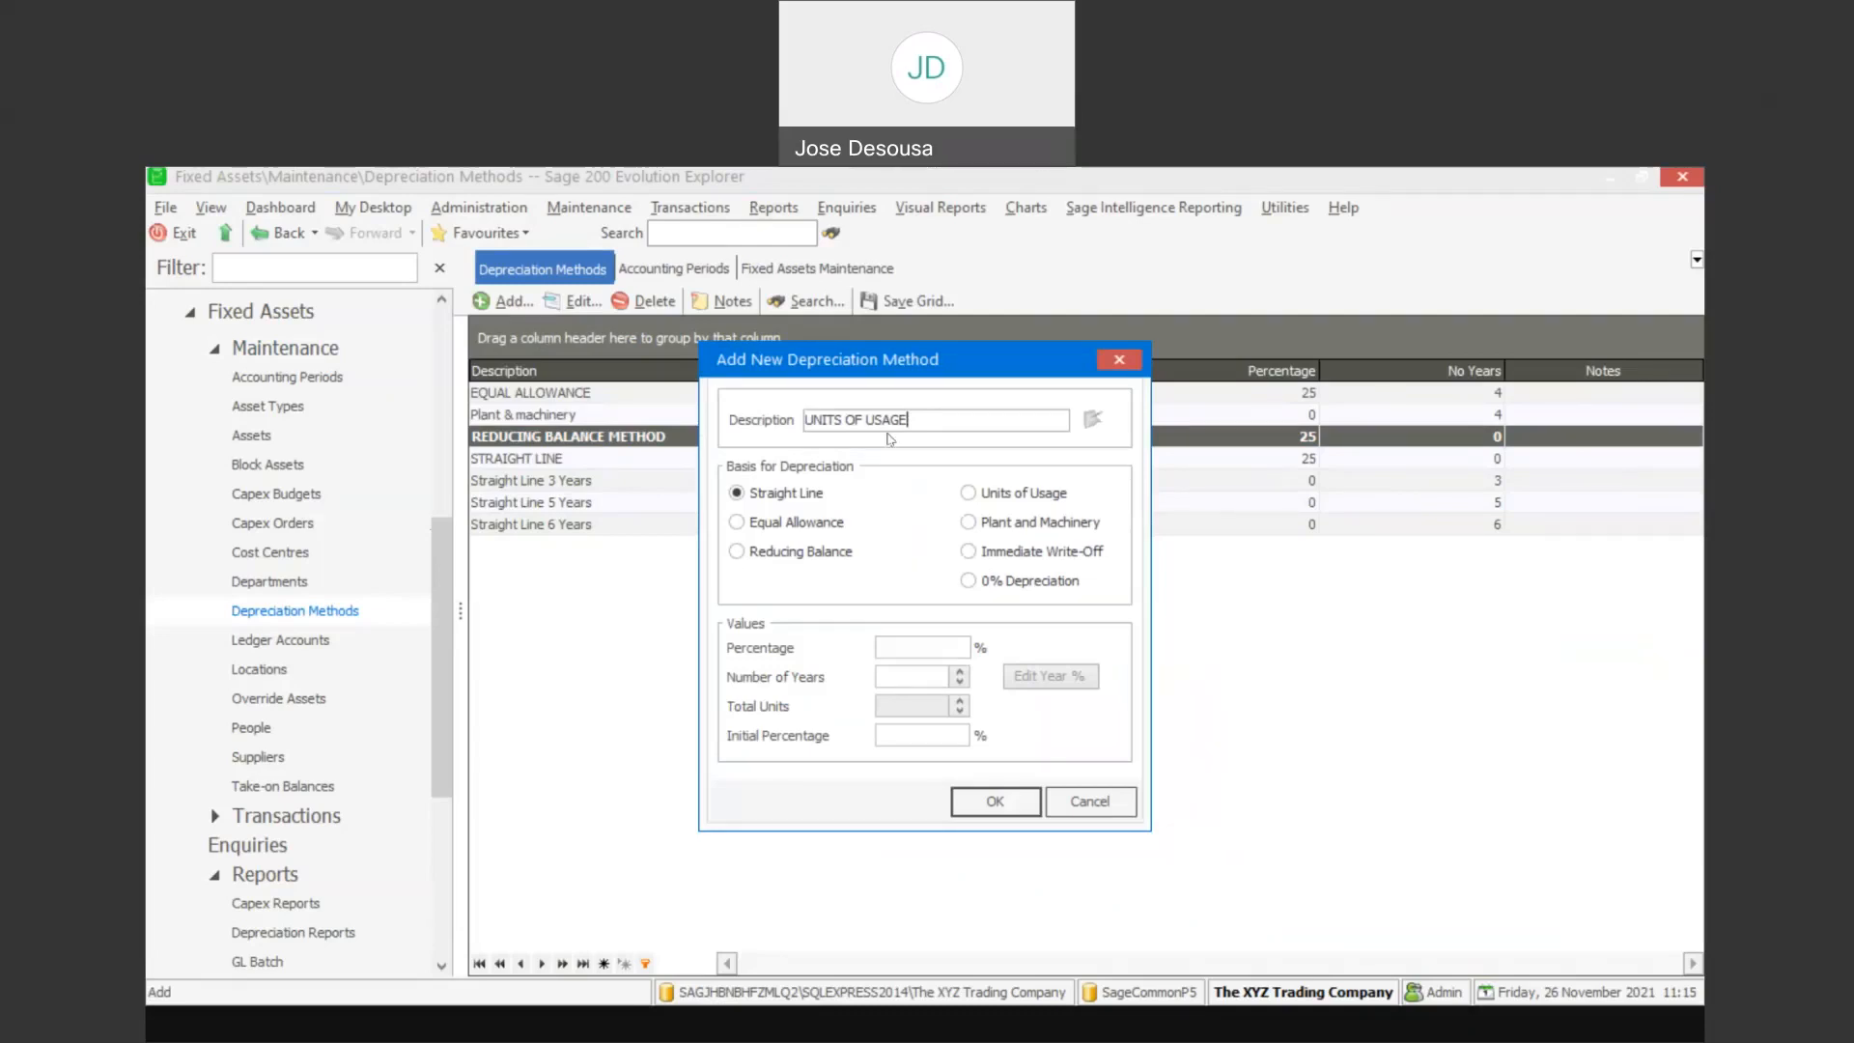
{"action": "left_click", "coordinate": [967, 493]}
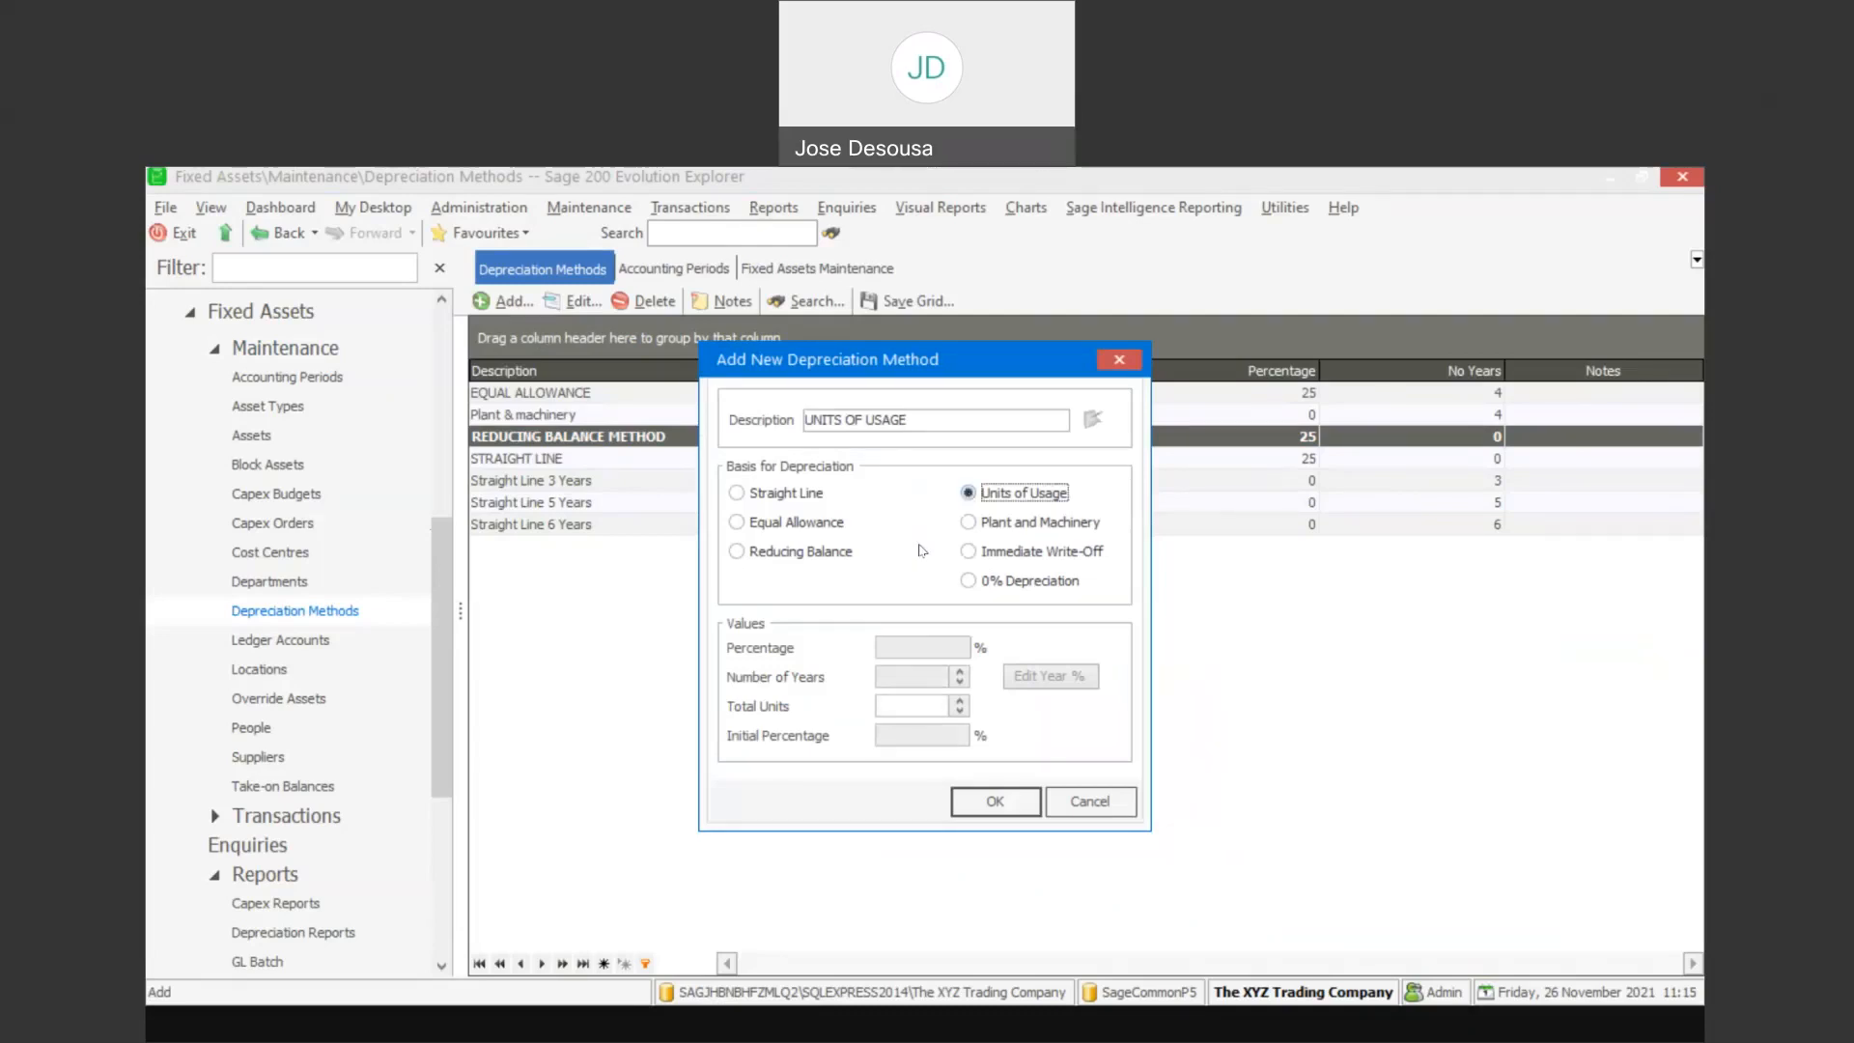
{"action": "left_click", "coordinate": [897, 697]}
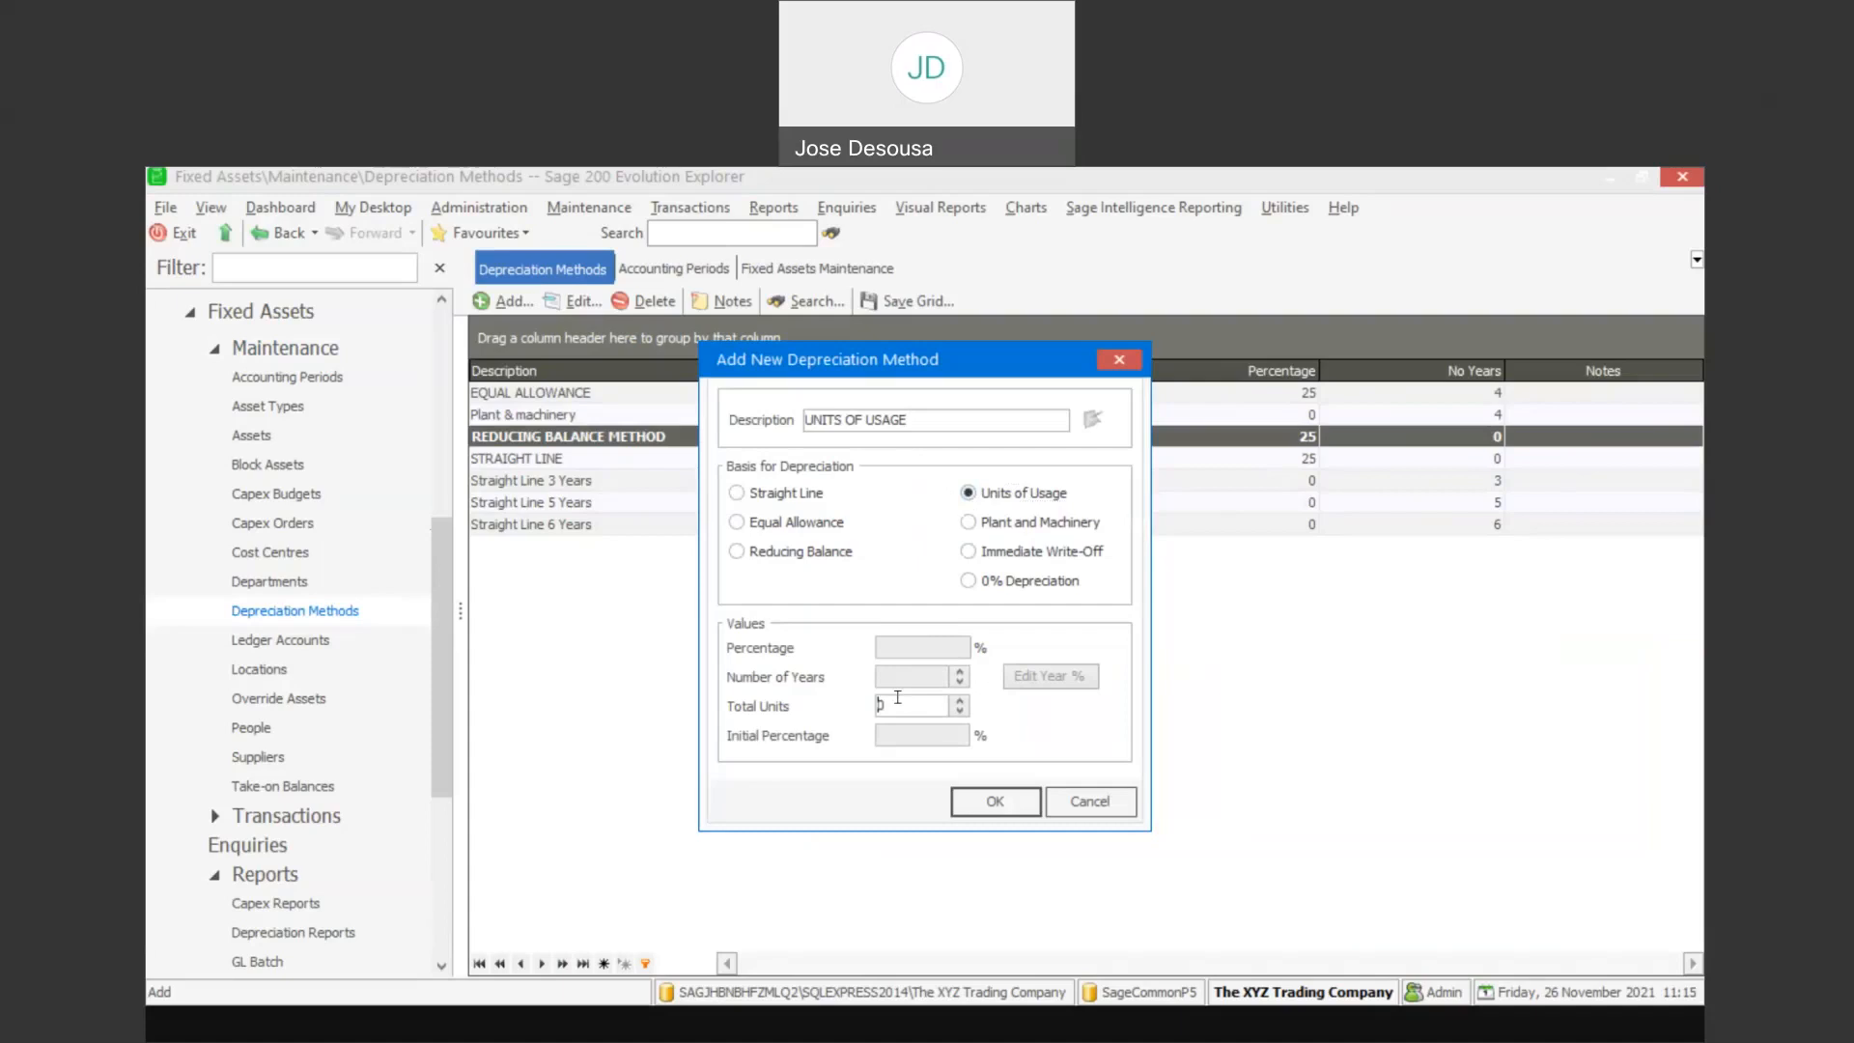
{"action": "type", "text": "10000"}
{"action": "left_click", "coordinate": [994, 800]}
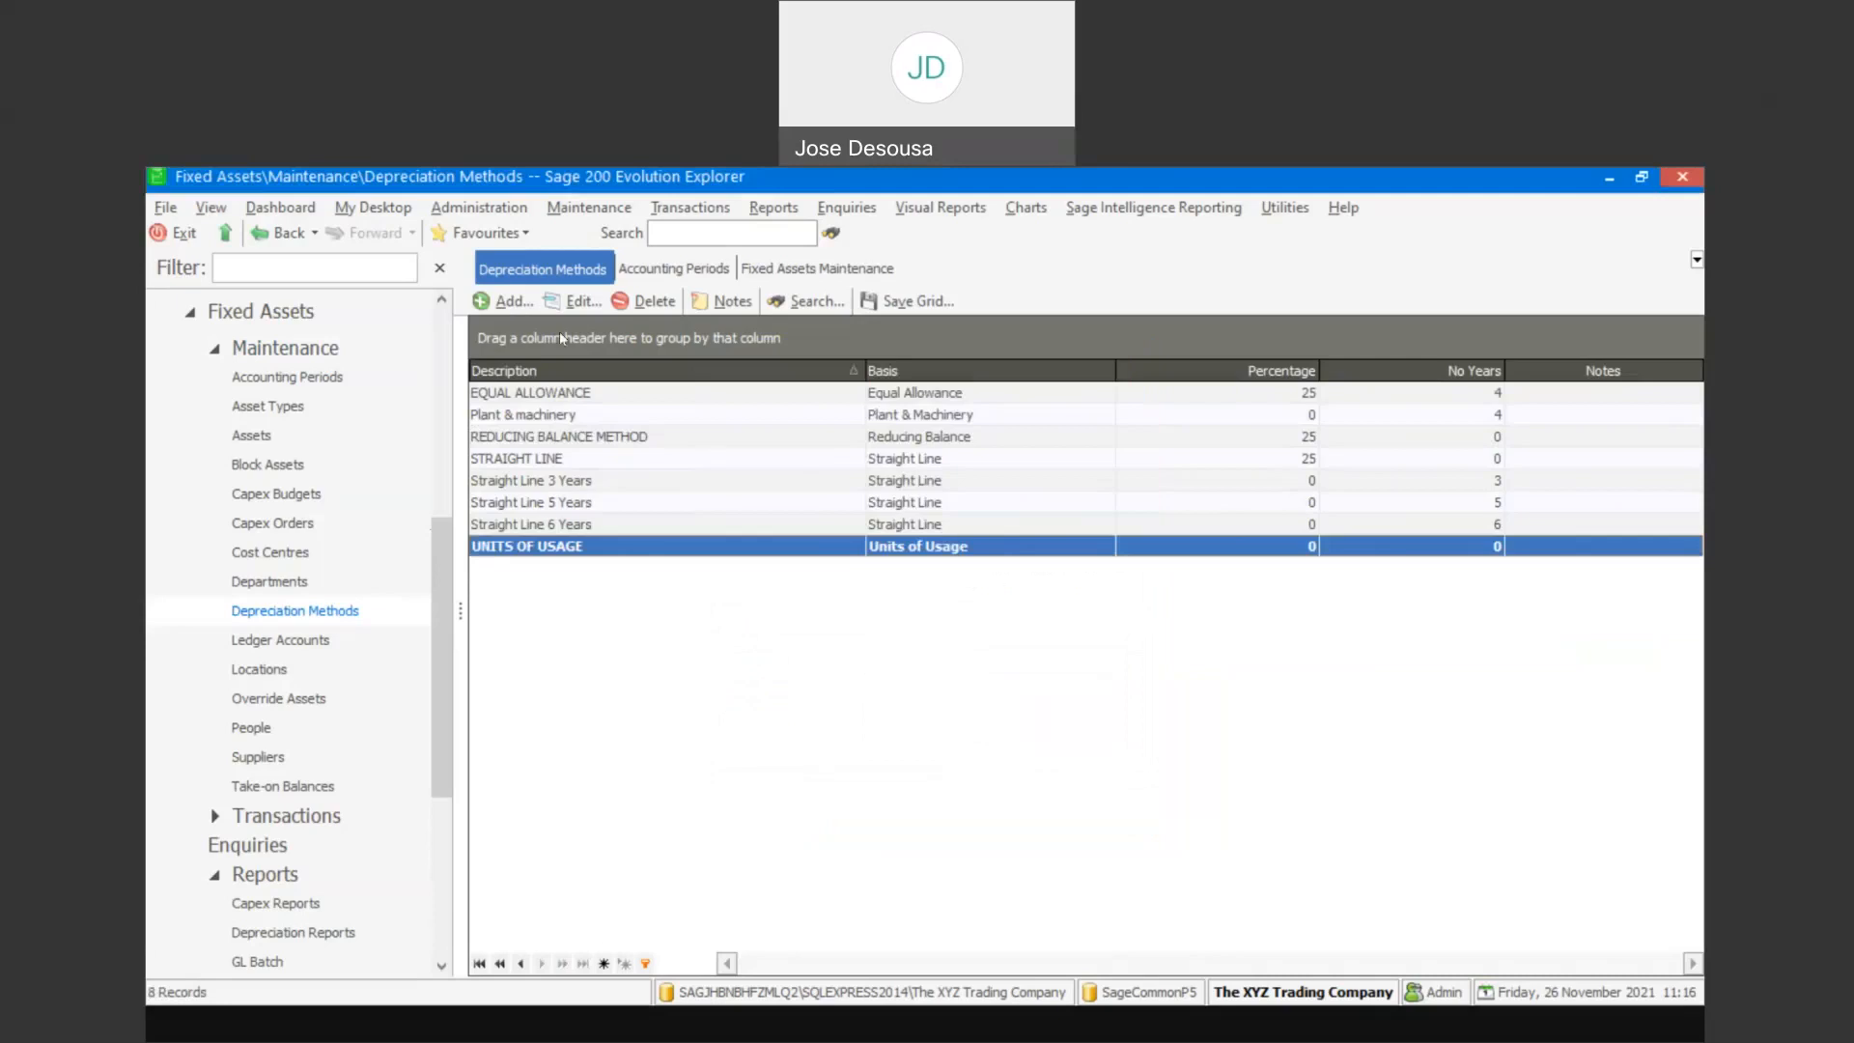
Save a new PLANT AND MACHINERY depreciation method on the Plant and Machinery basis over 3 years and open its yearly percentages
{"action": "left_click", "coordinate": [518, 307]}
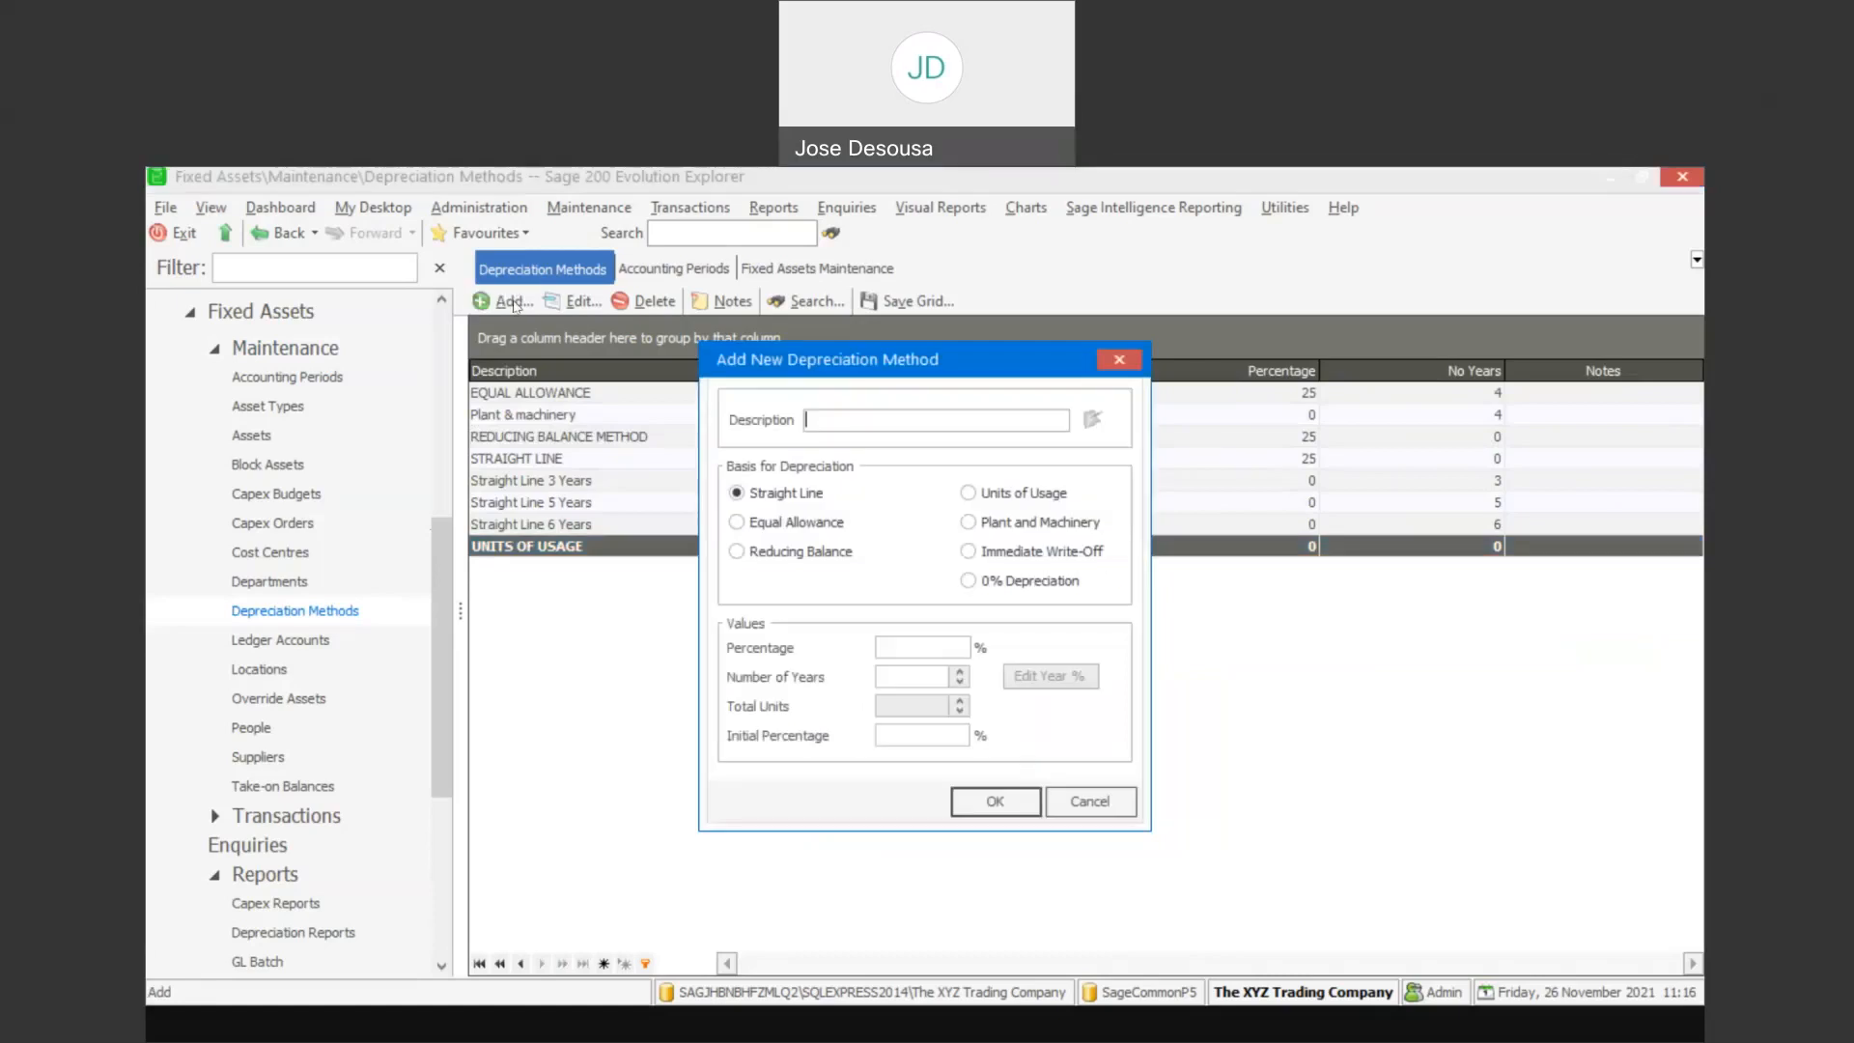
{"action": "left_click", "coordinate": [968, 522]}
{"action": "left_click", "coordinate": [836, 413]}
{"action": "type", "text": "P"}
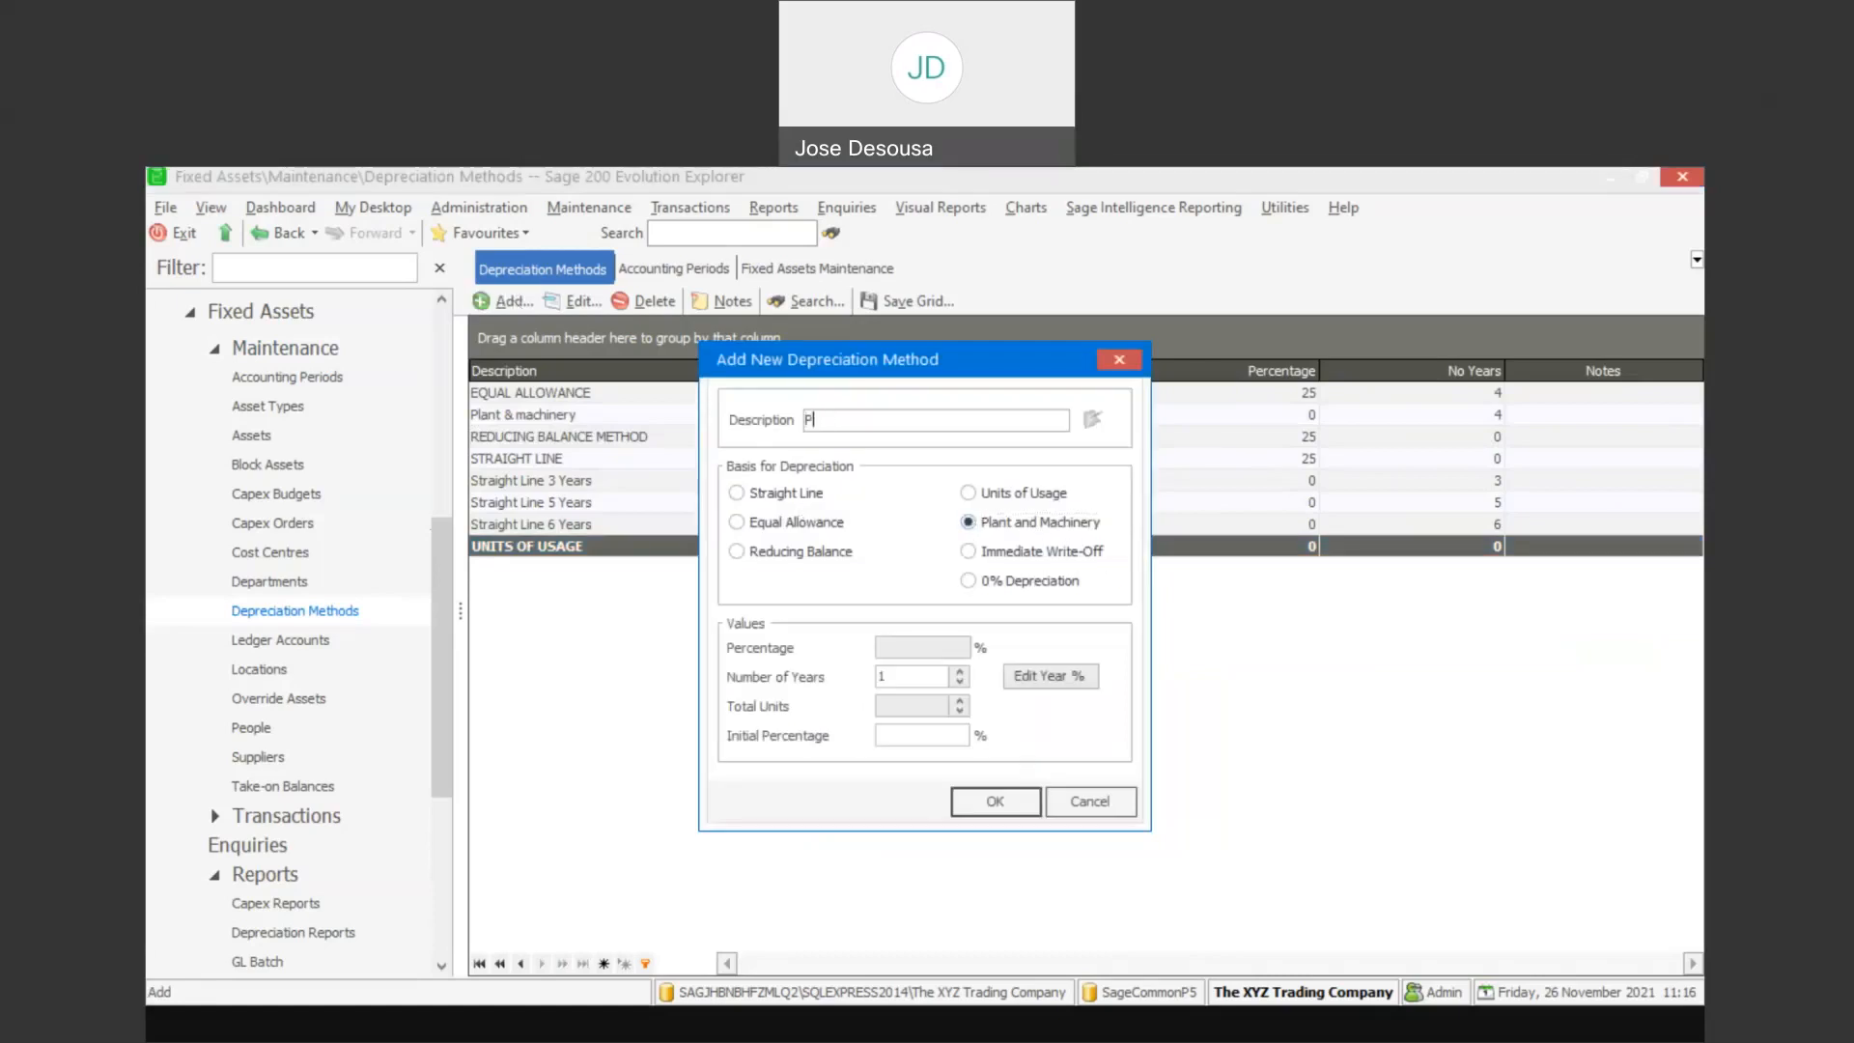
{"action": "type", "text": "LANT AND MACHINERY"}
{"action": "left_click", "coordinate": [1070, 685]}
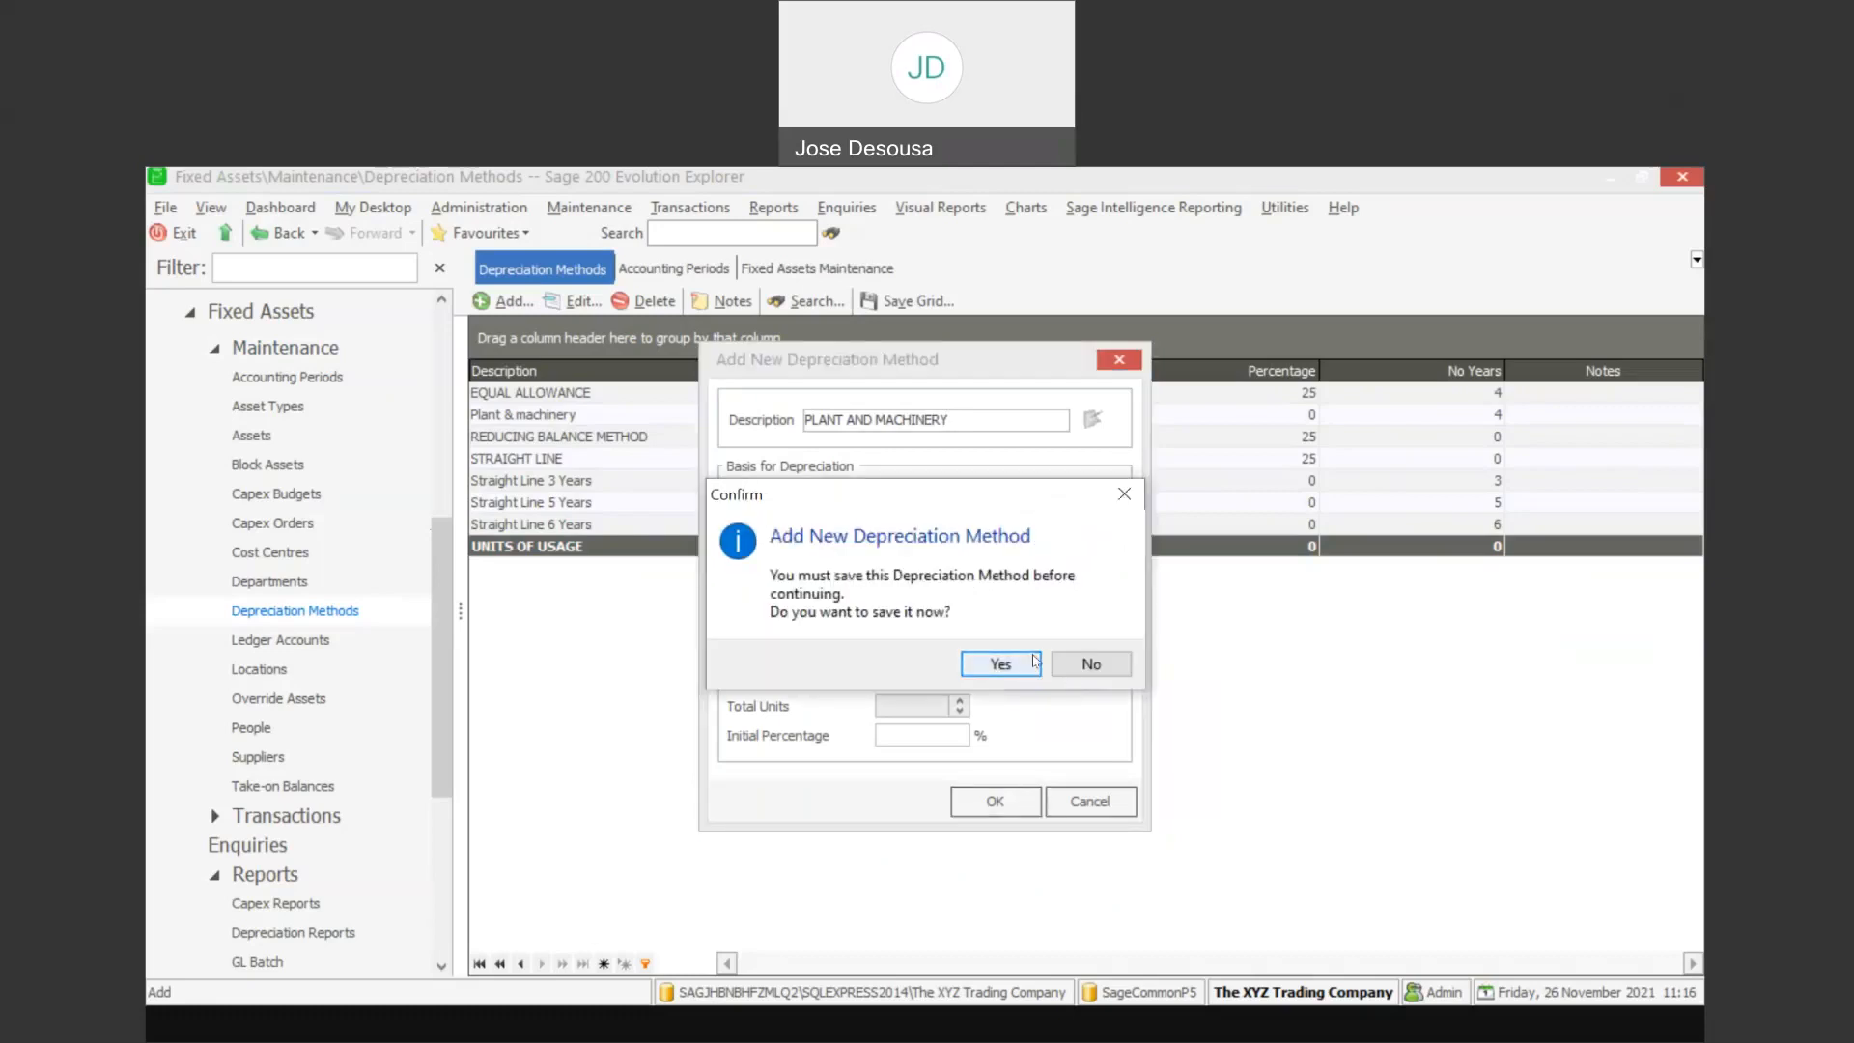
{"action": "left_click", "coordinate": [1033, 662]}
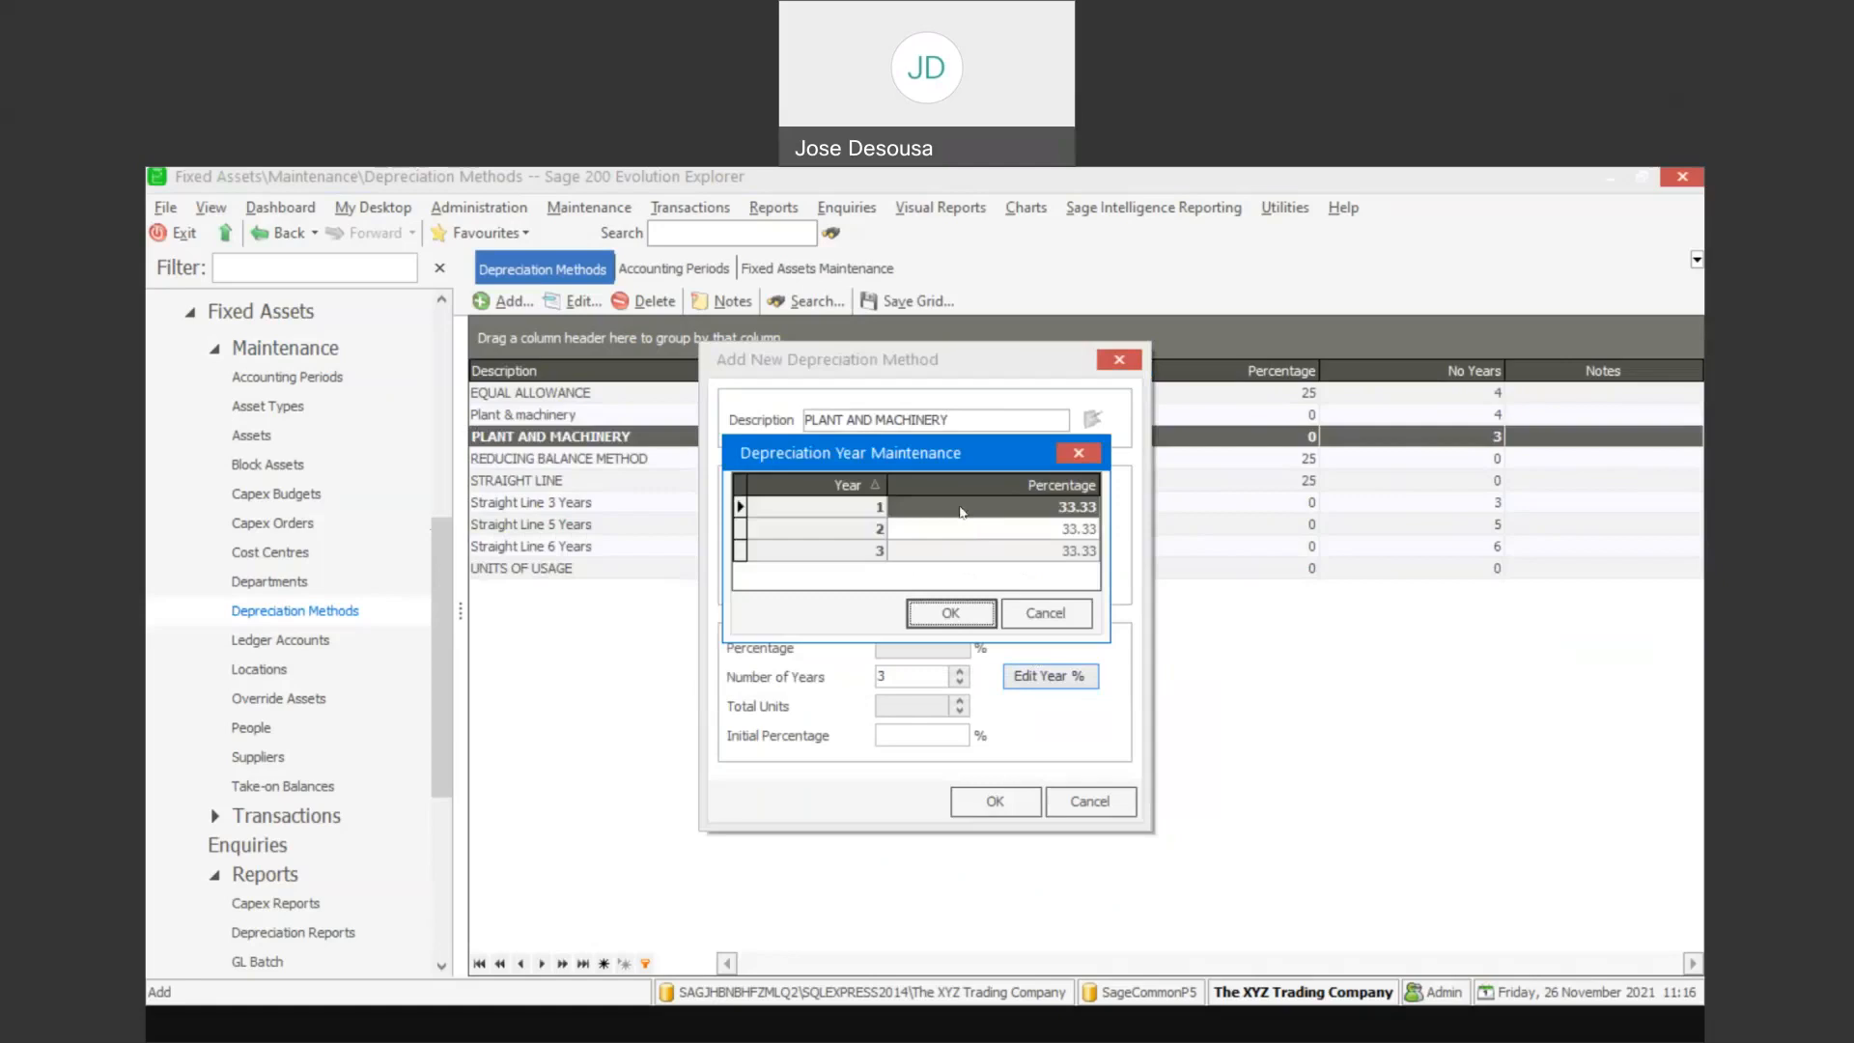
Set the PLANT AND MACHINERY method's depreciation percentage to 50 for year 1 and 30 for year 2
{"action": "left_click", "coordinate": [959, 509]}
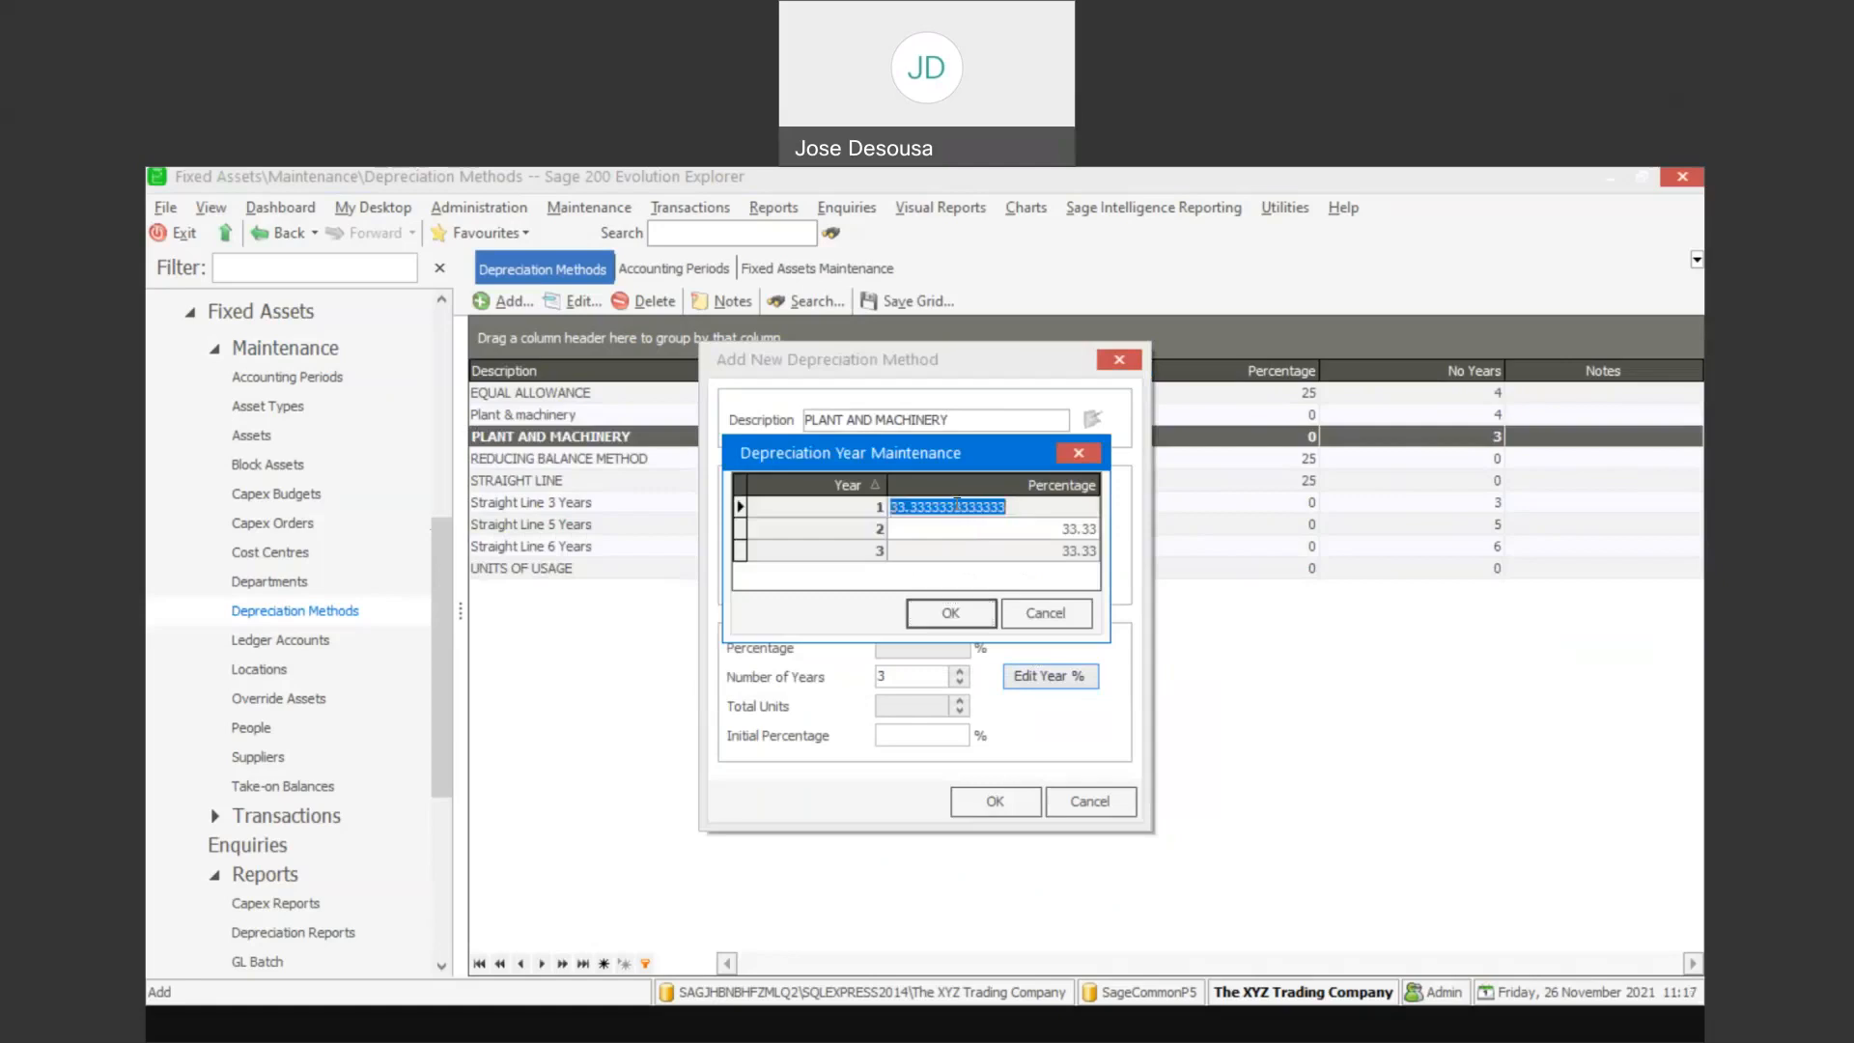
{"action": "type", "text": "50"}
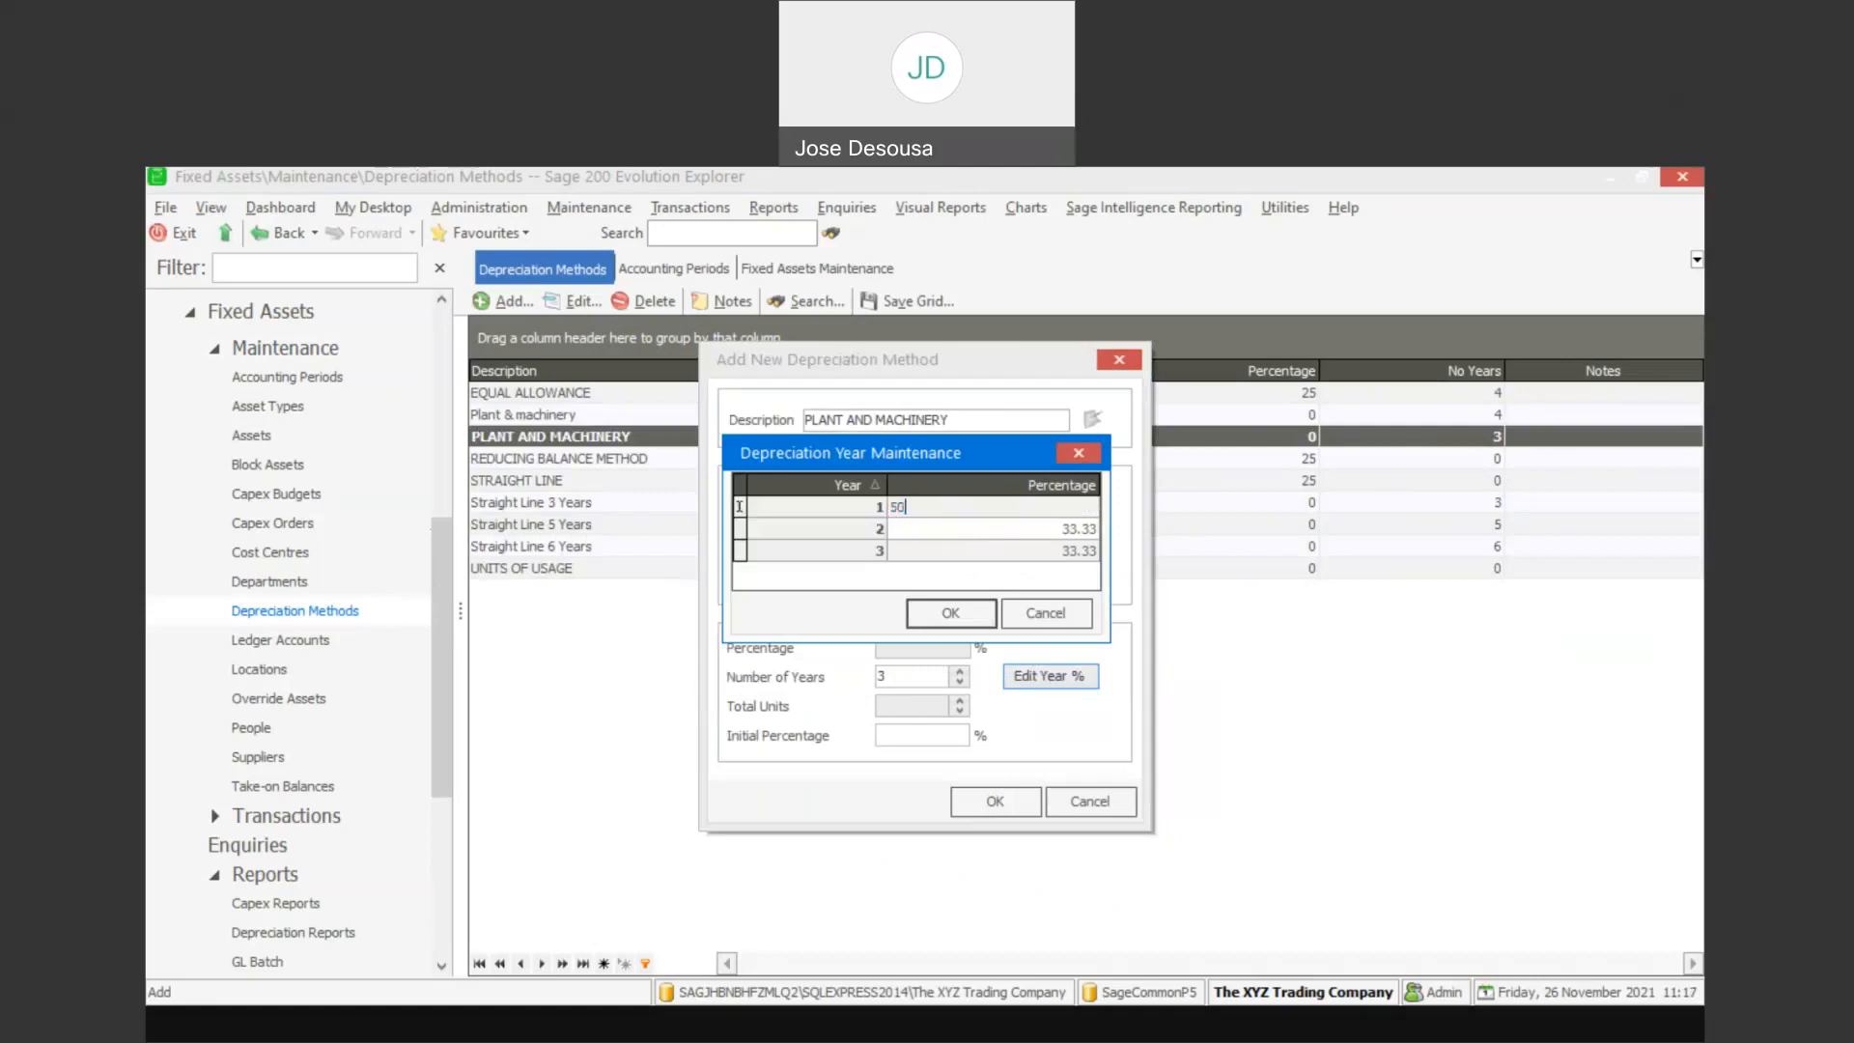
{"action": "left_click", "coordinate": [975, 524]}
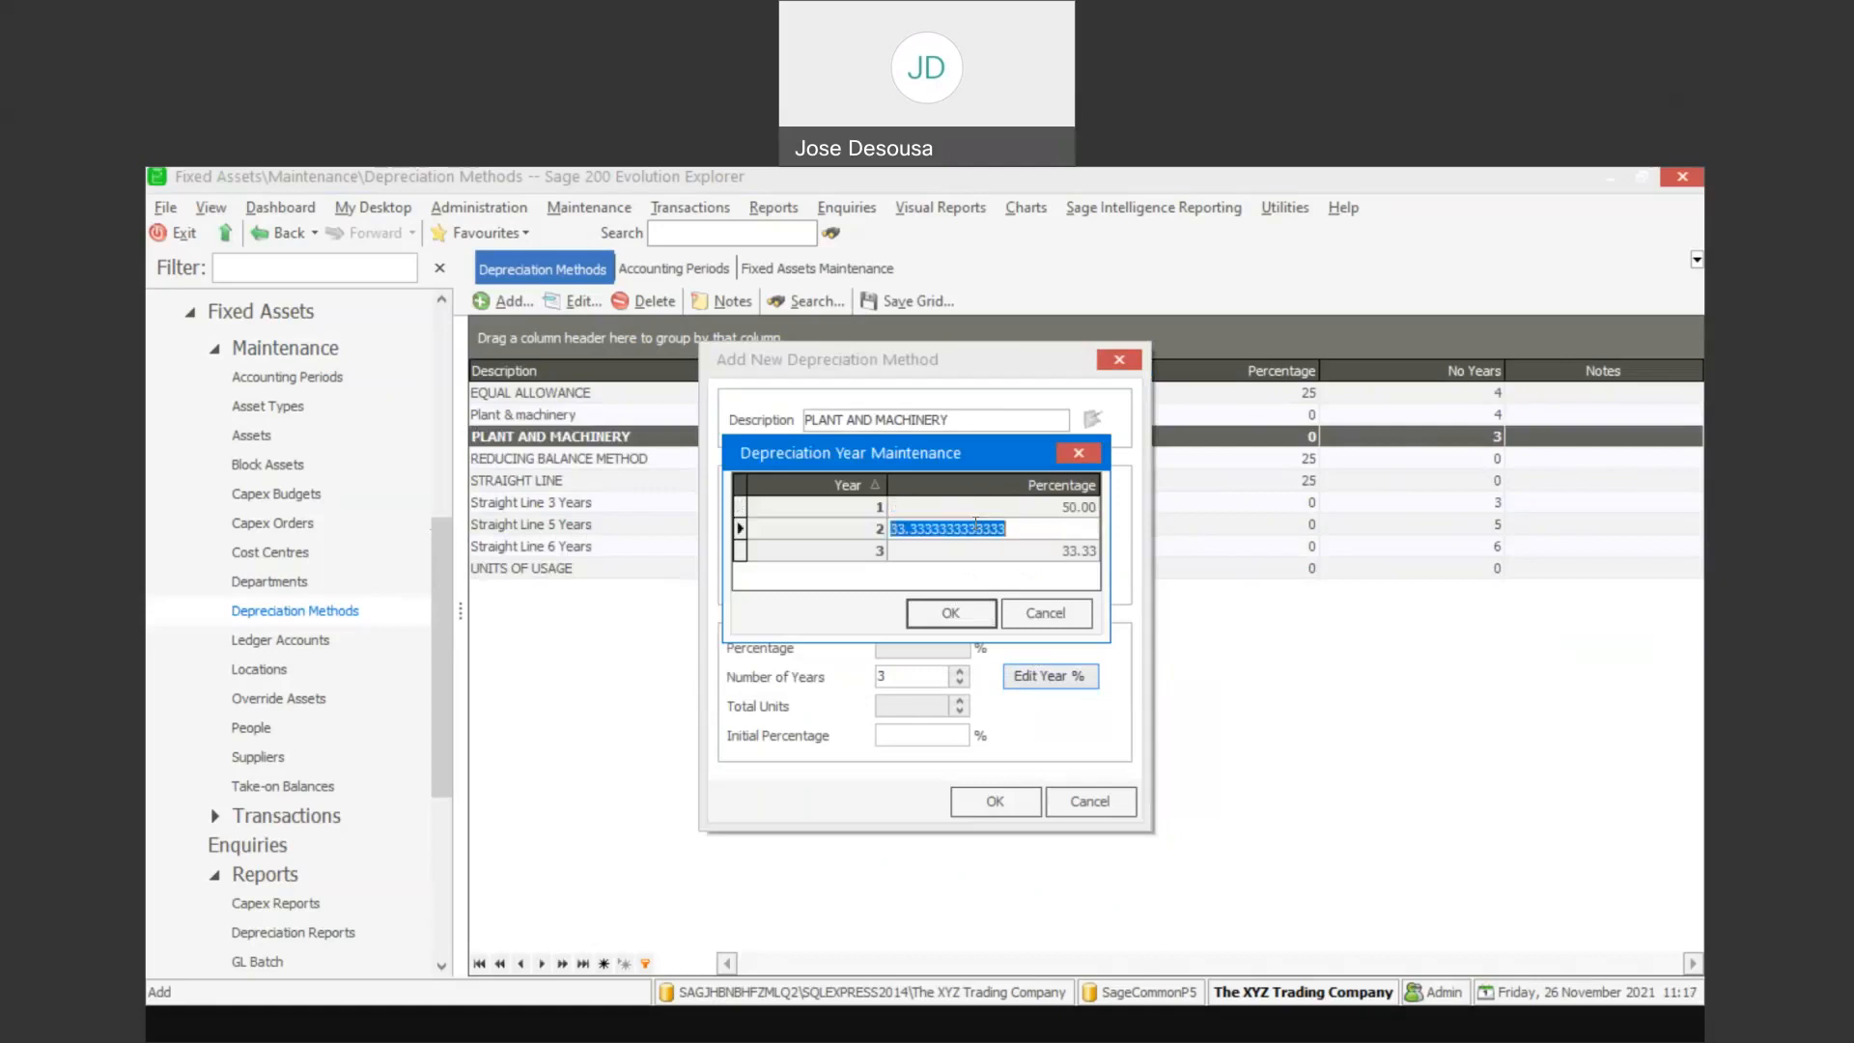
{"action": "type", "text": "30"}
Try to apply 25 as the year 3 depreciation percentage of the PLANT AND MACHINERY method
{"action": "left_click", "coordinate": [987, 547]}
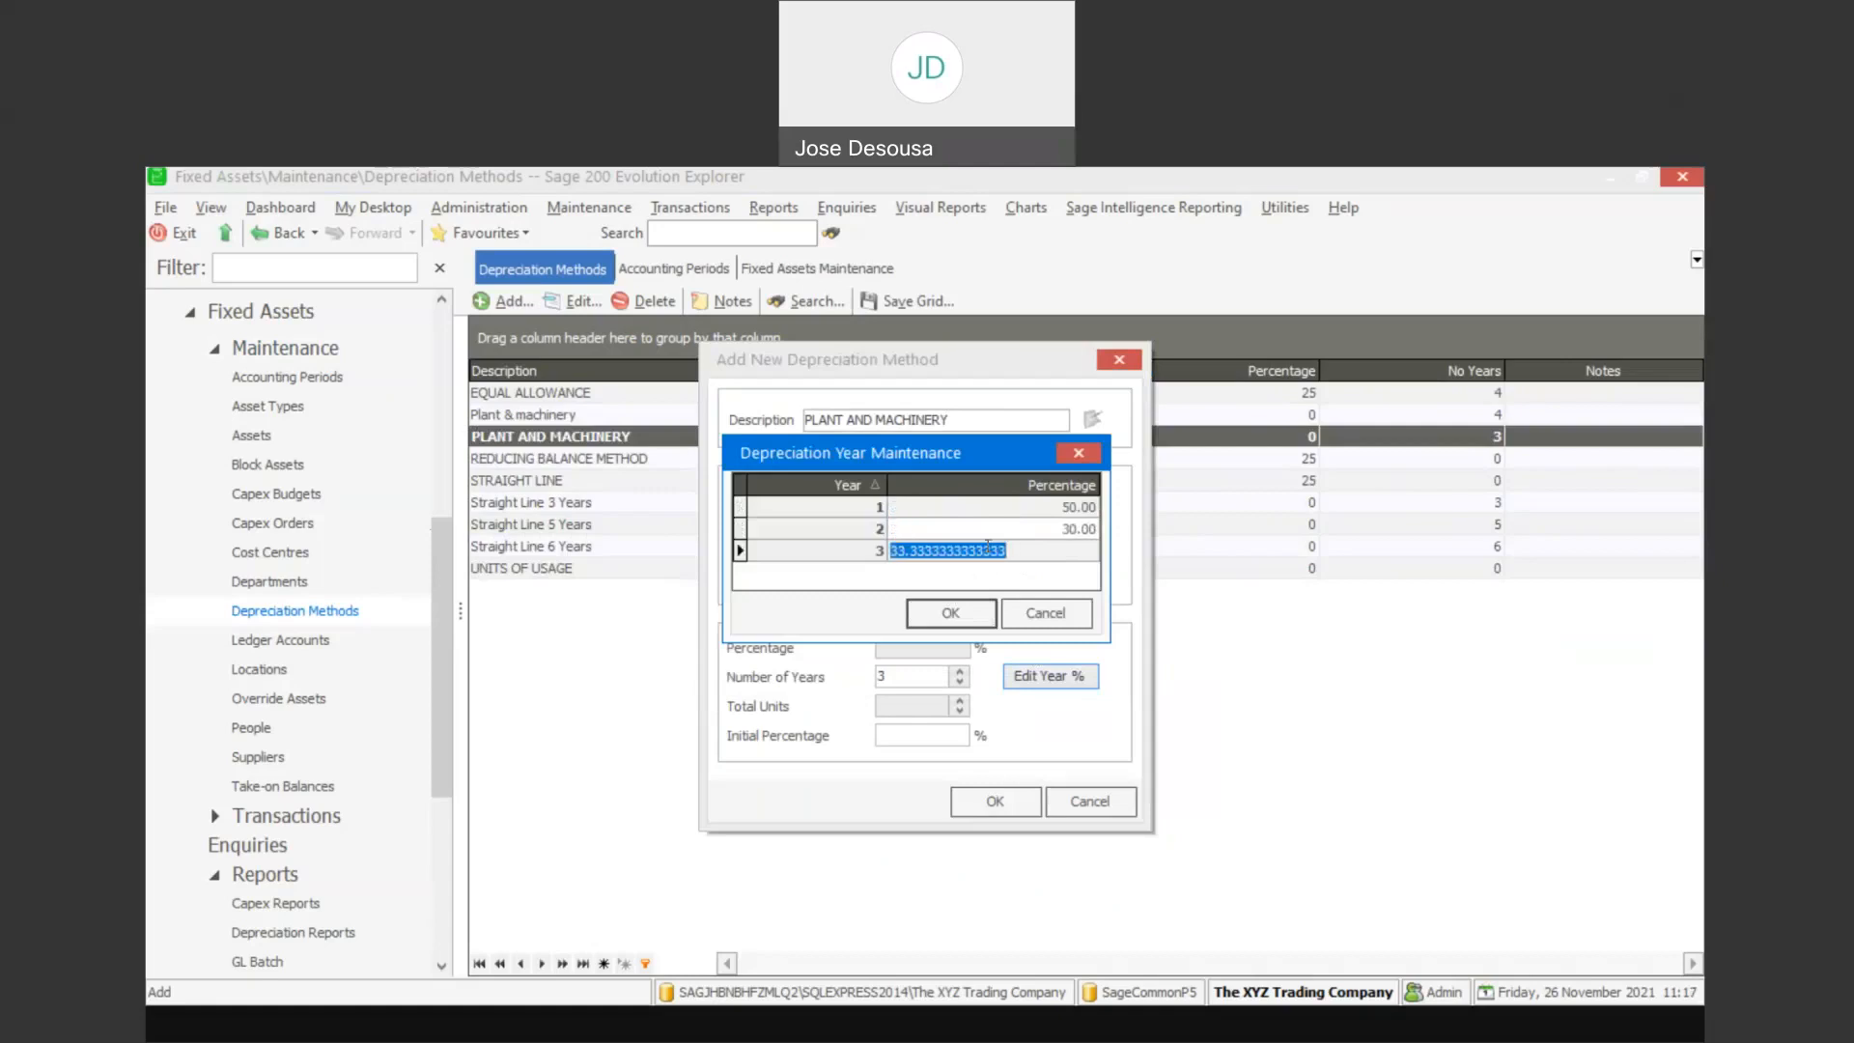
{"action": "type", "text": "20"}
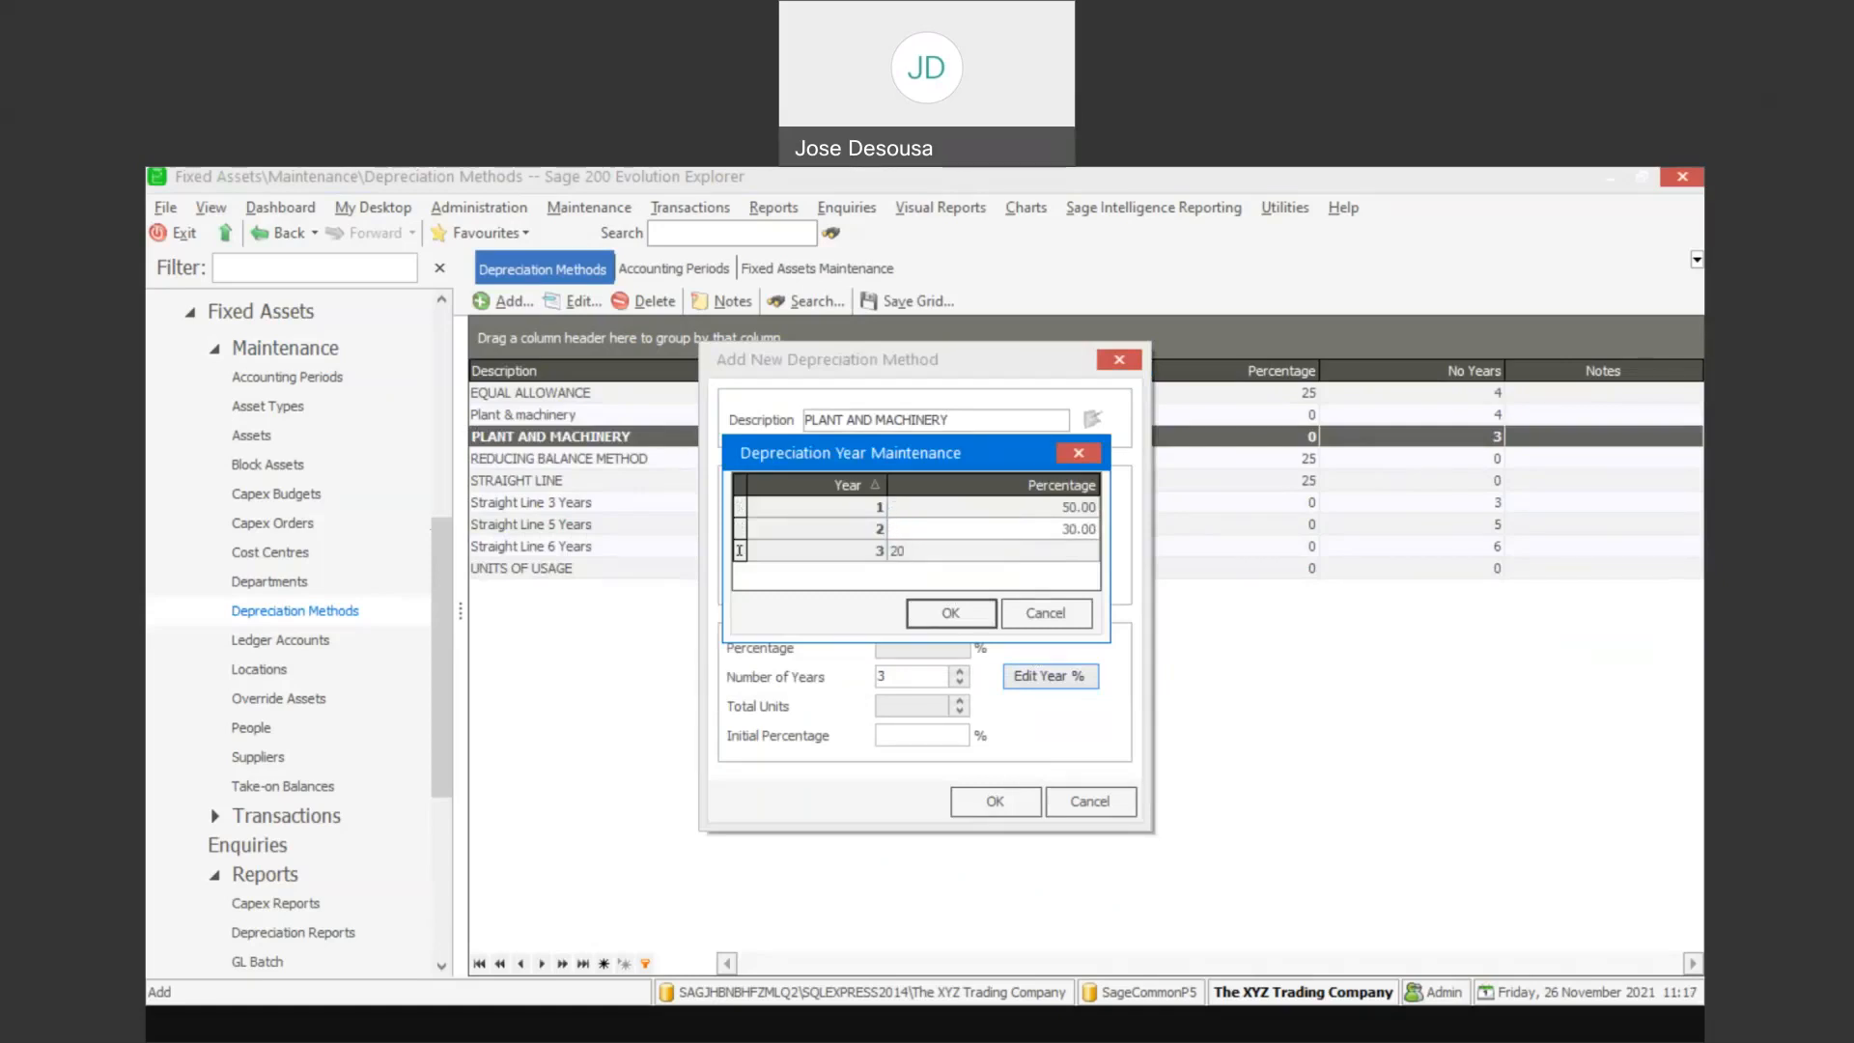
{"action": "key", "text": "BackSpace"}
{"action": "type", "text": "5"}
{"action": "left_click", "coordinate": [982, 624]}
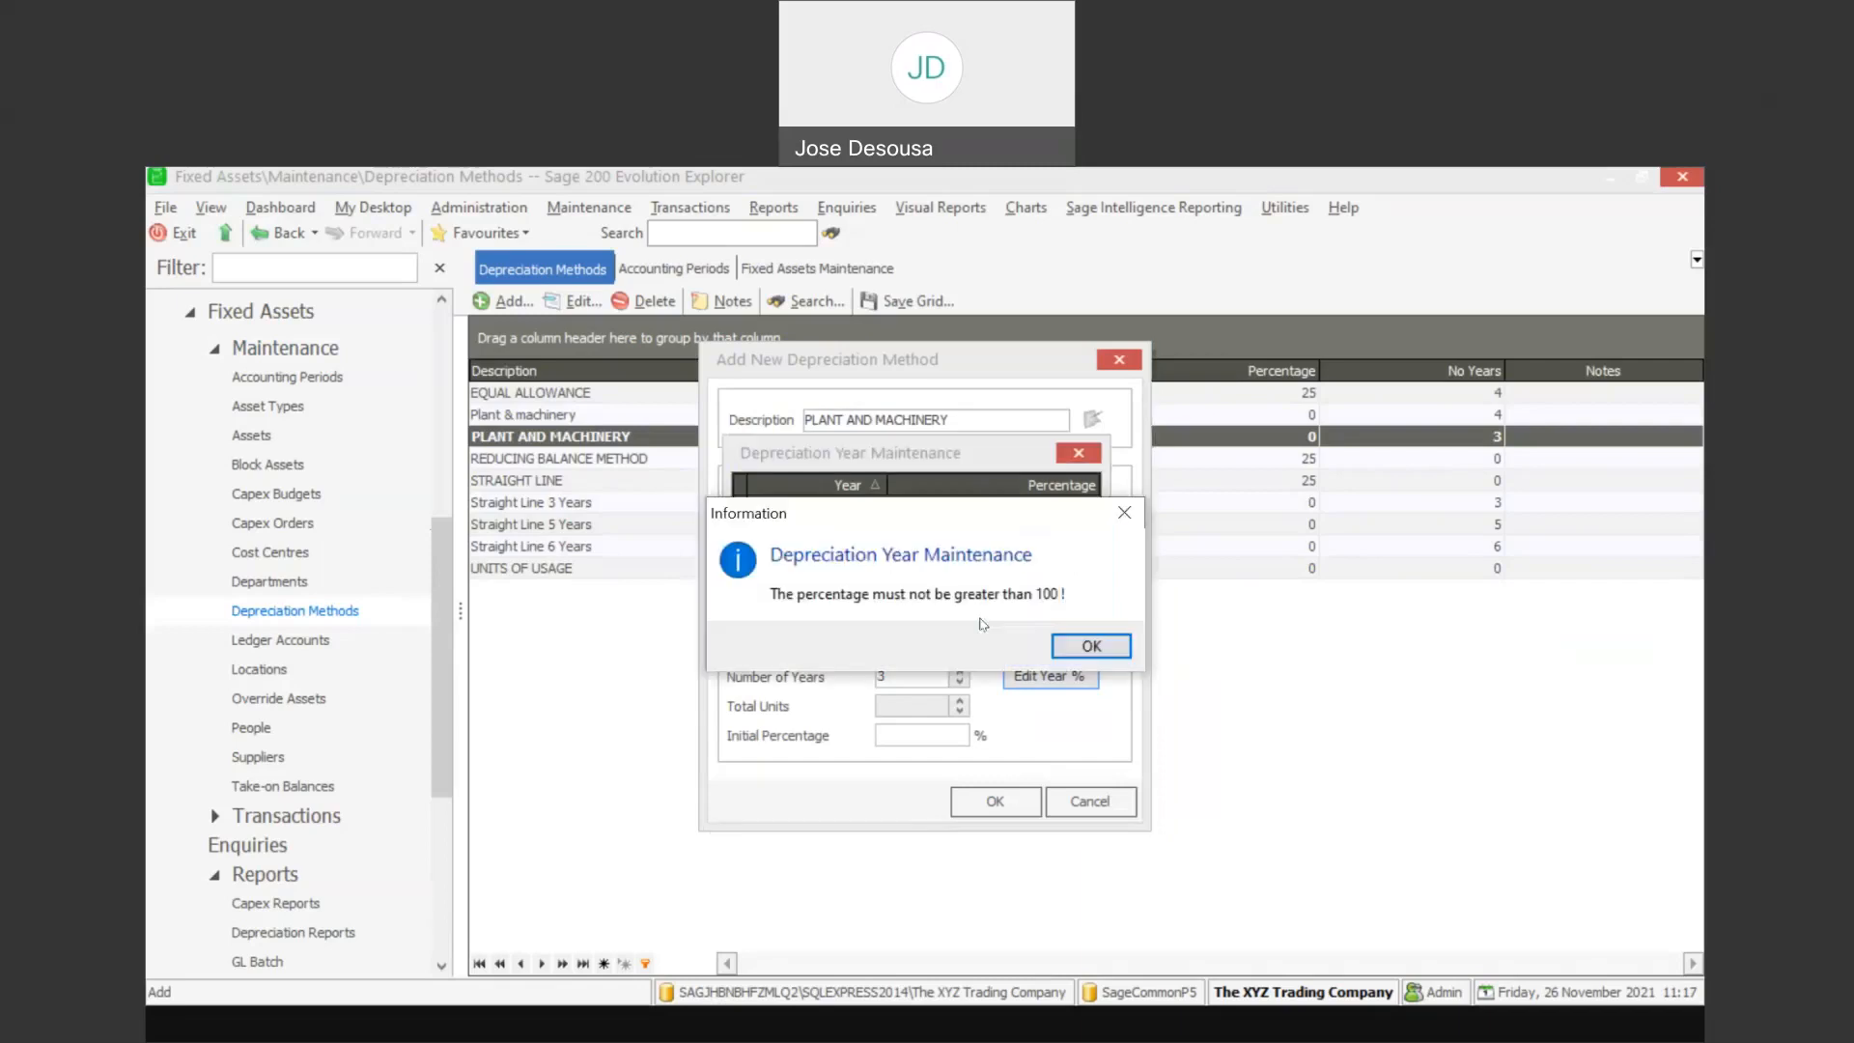
{"action": "left_click", "coordinate": [1077, 645]}
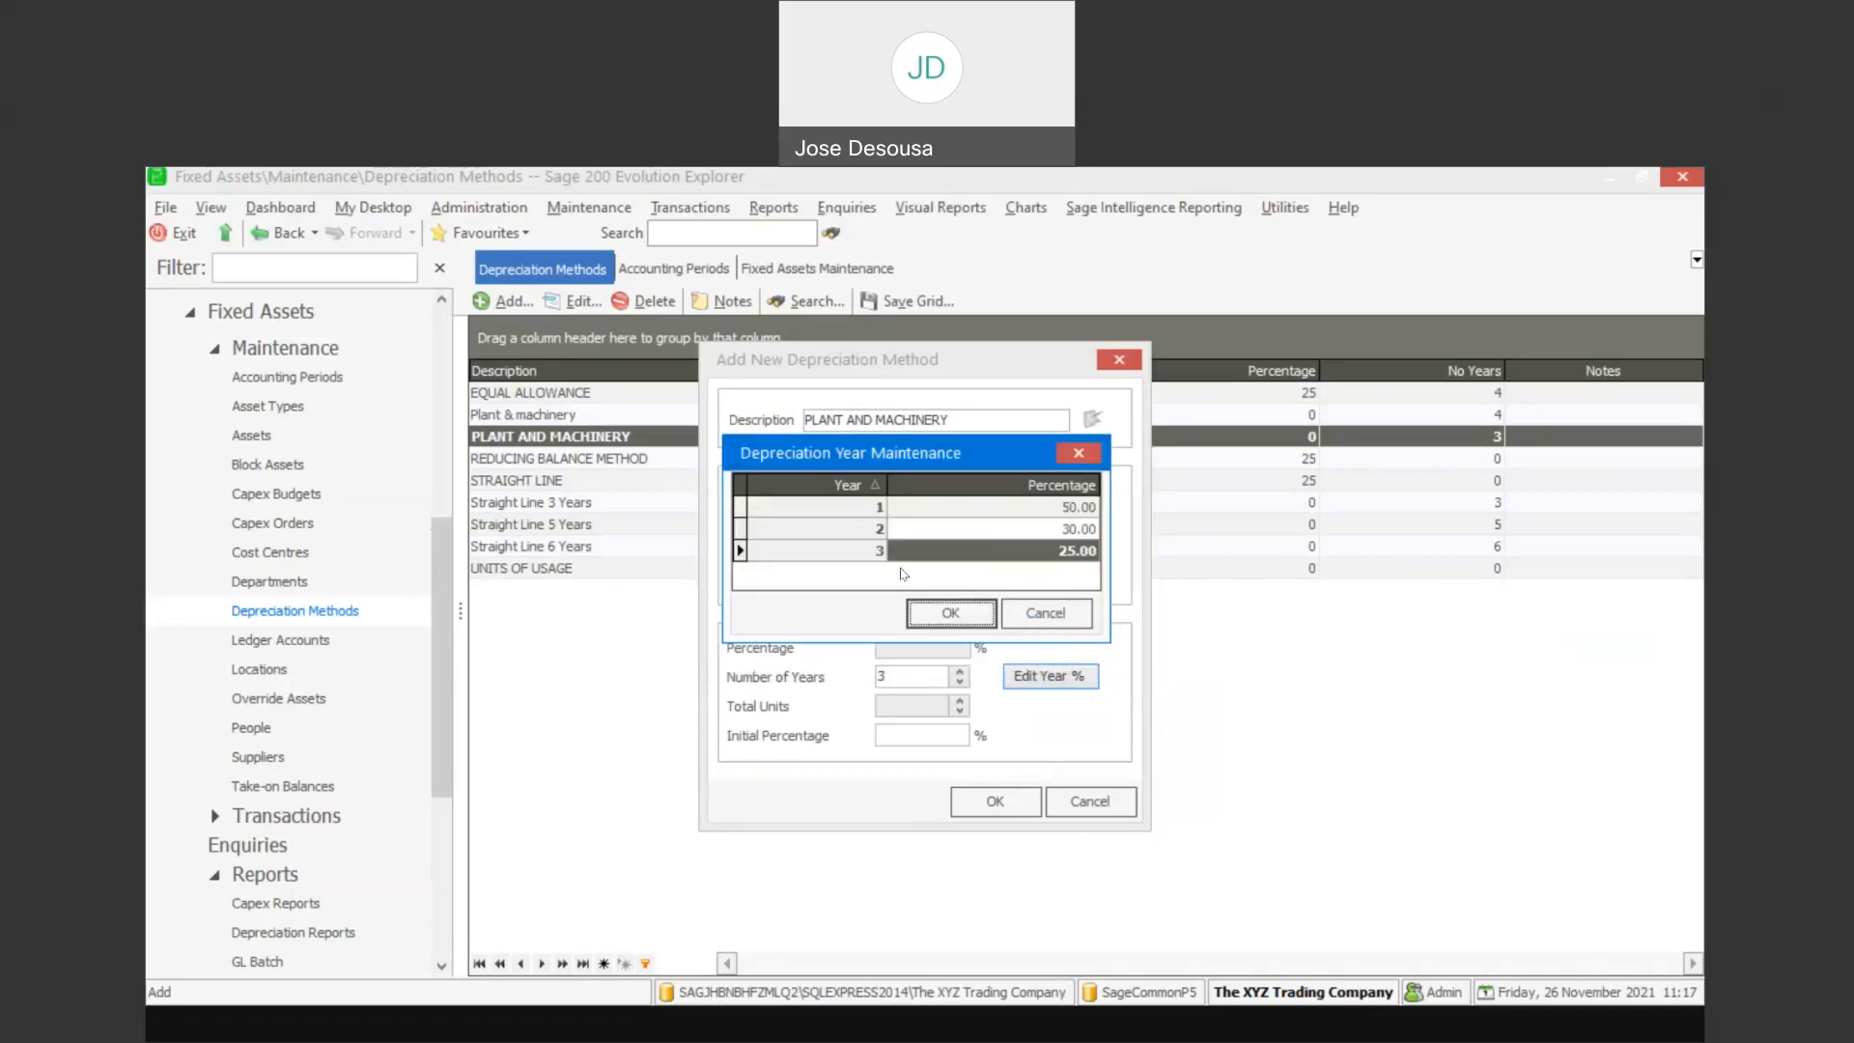
Set the year 3 depreciation percentage to 20 and save the PLANT AND MACHINERY method
{"action": "left_click", "coordinate": [986, 549]}
{"action": "key", "text": "BackSpace"}
{"action": "type", "text": "20"}
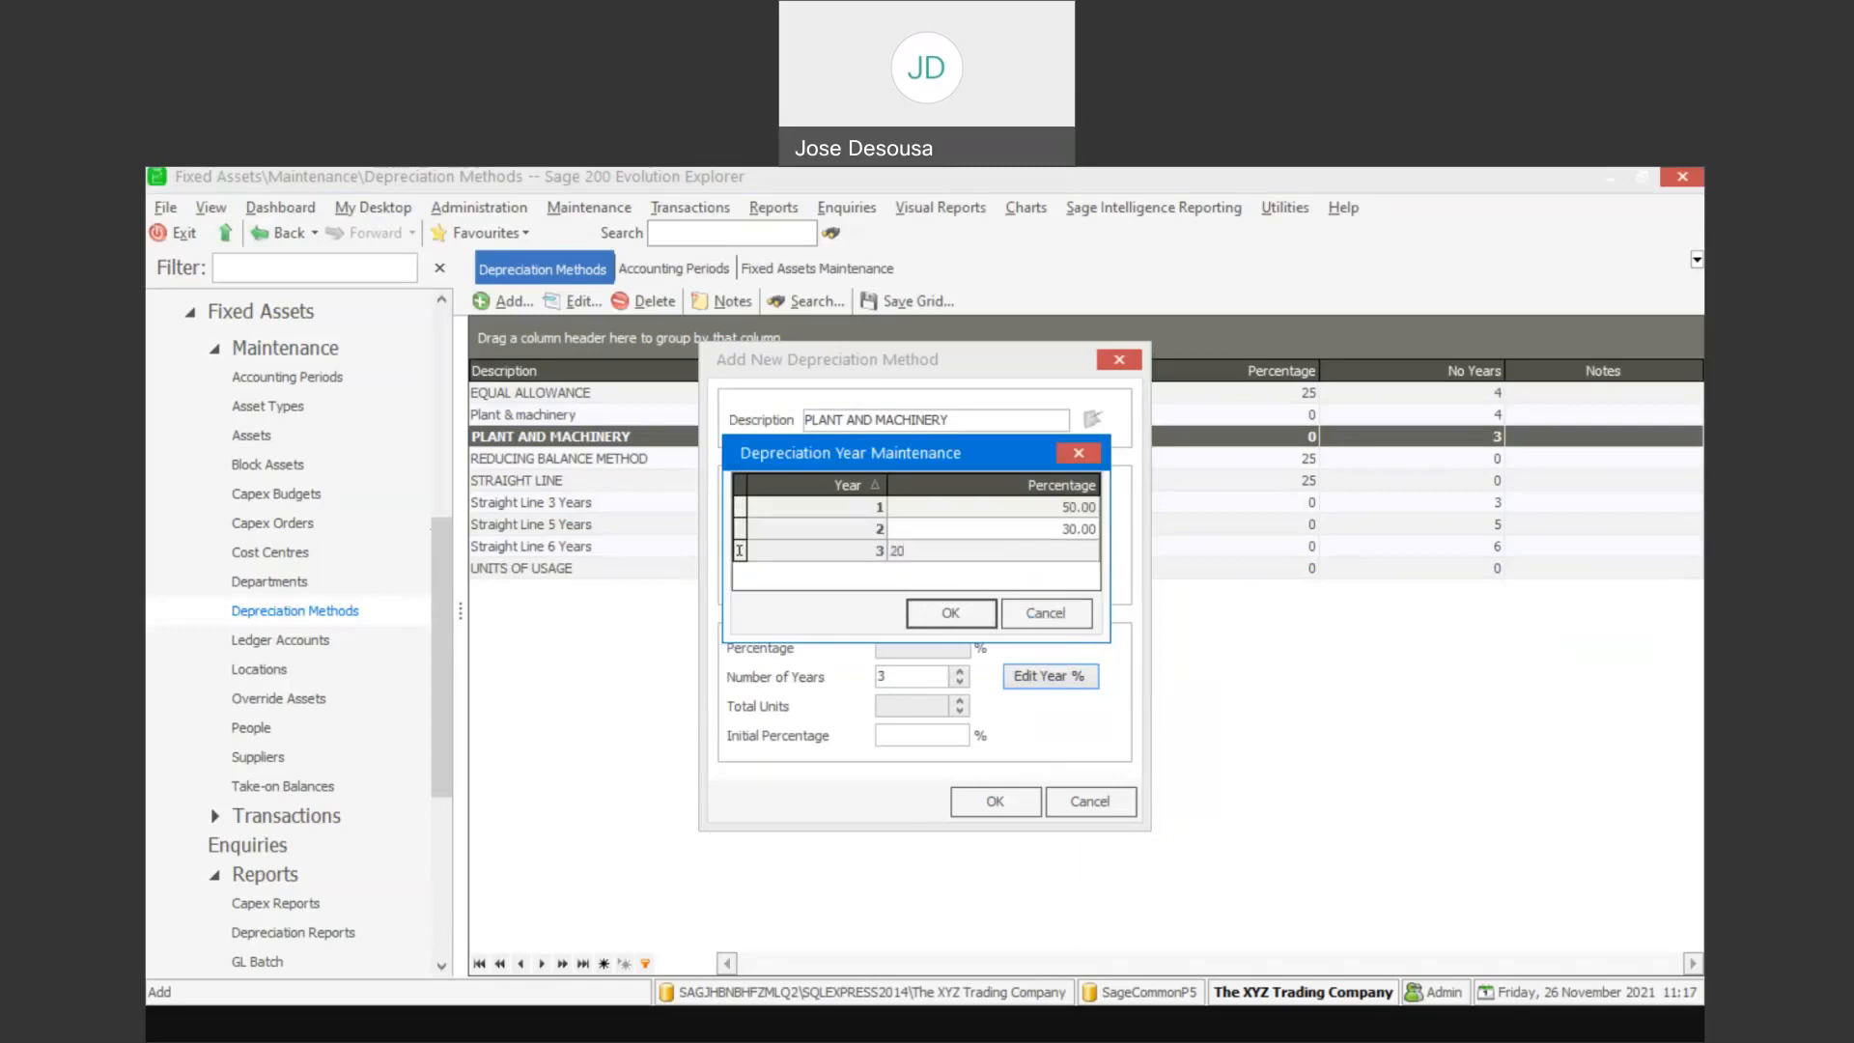
{"action": "key", "text": "Return"}
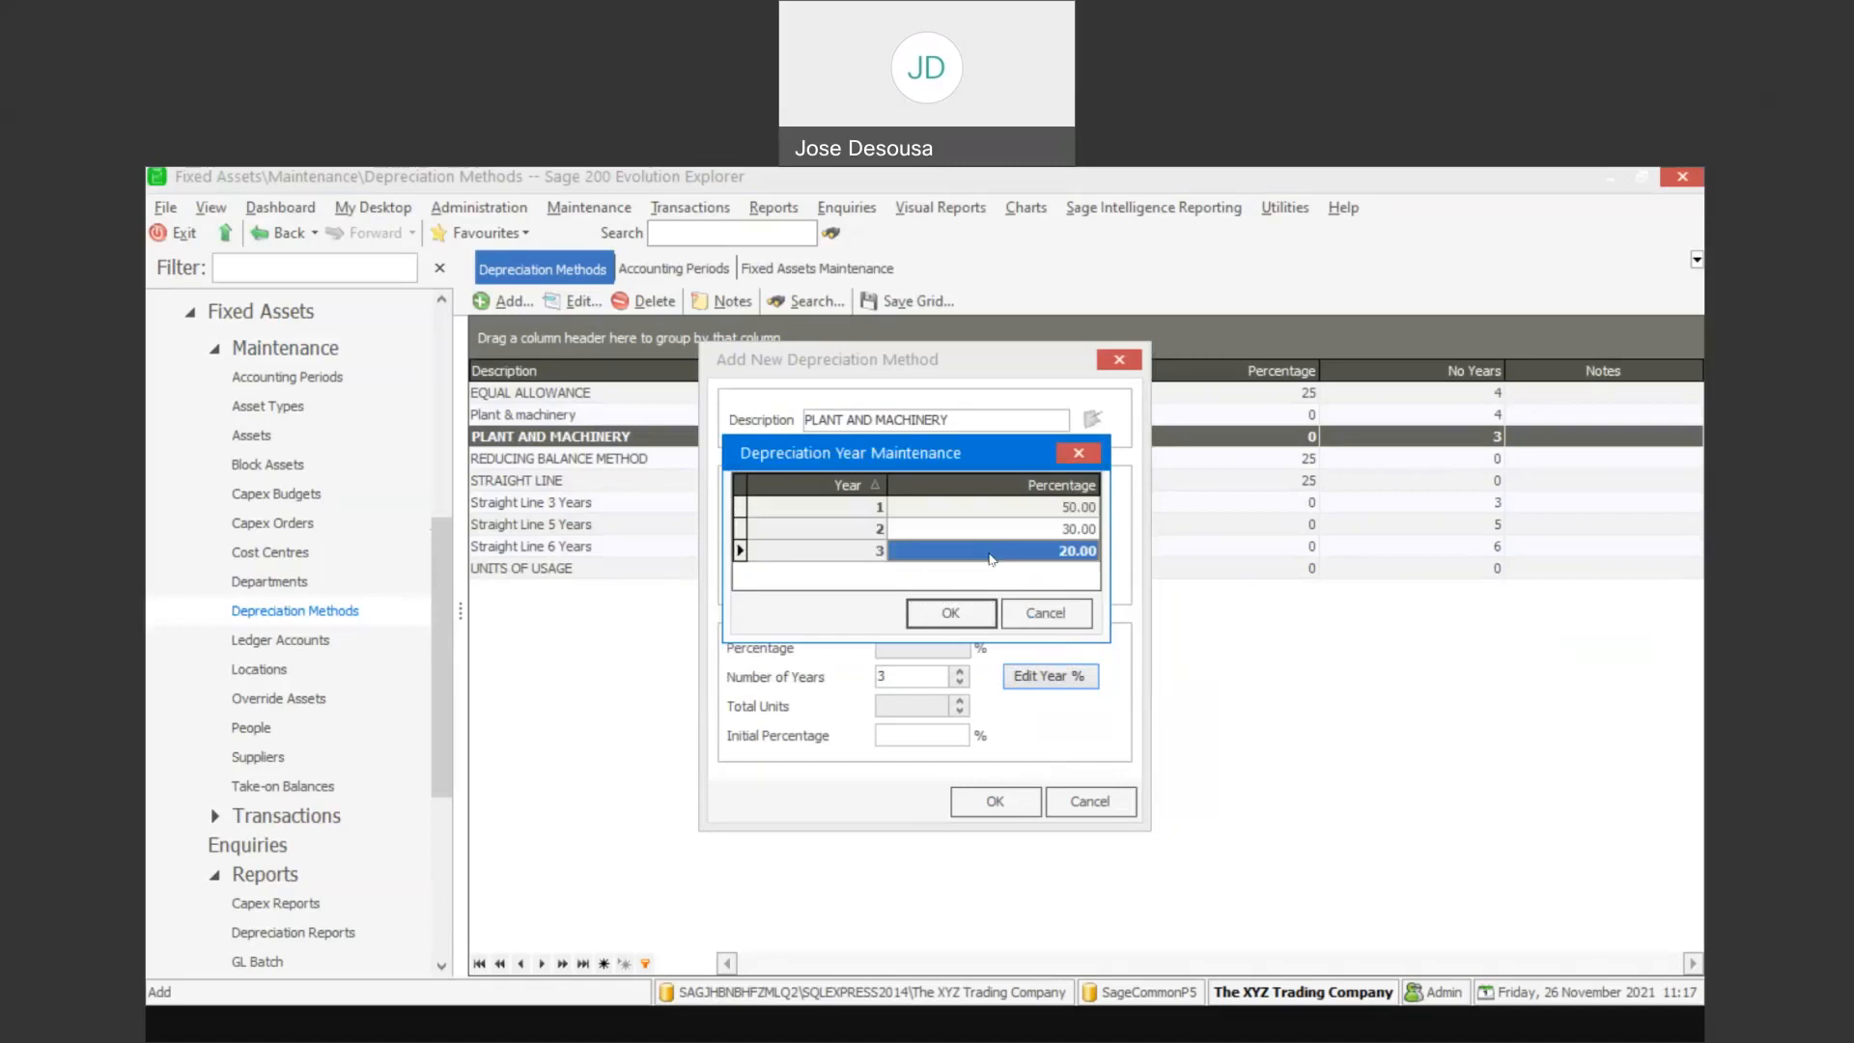
{"action": "left_click", "coordinate": [967, 612]}
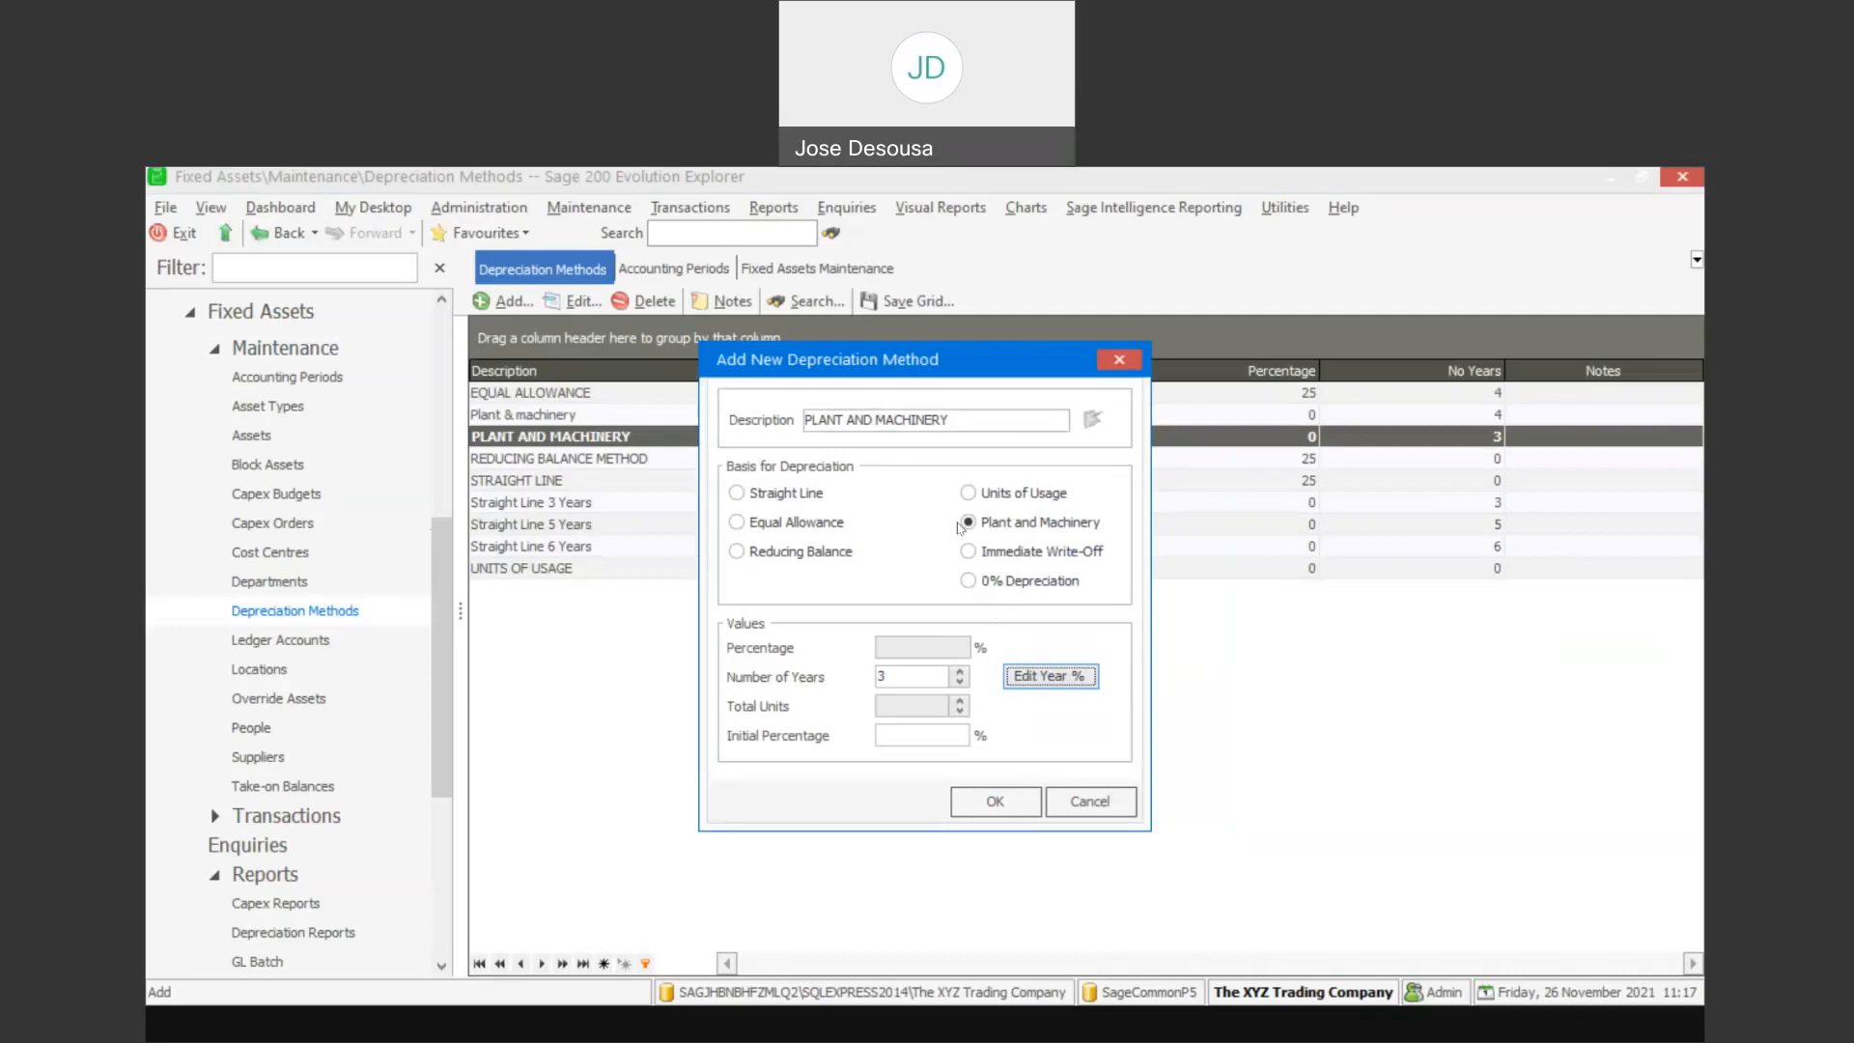
{"action": "left_click", "coordinate": [1011, 804]}
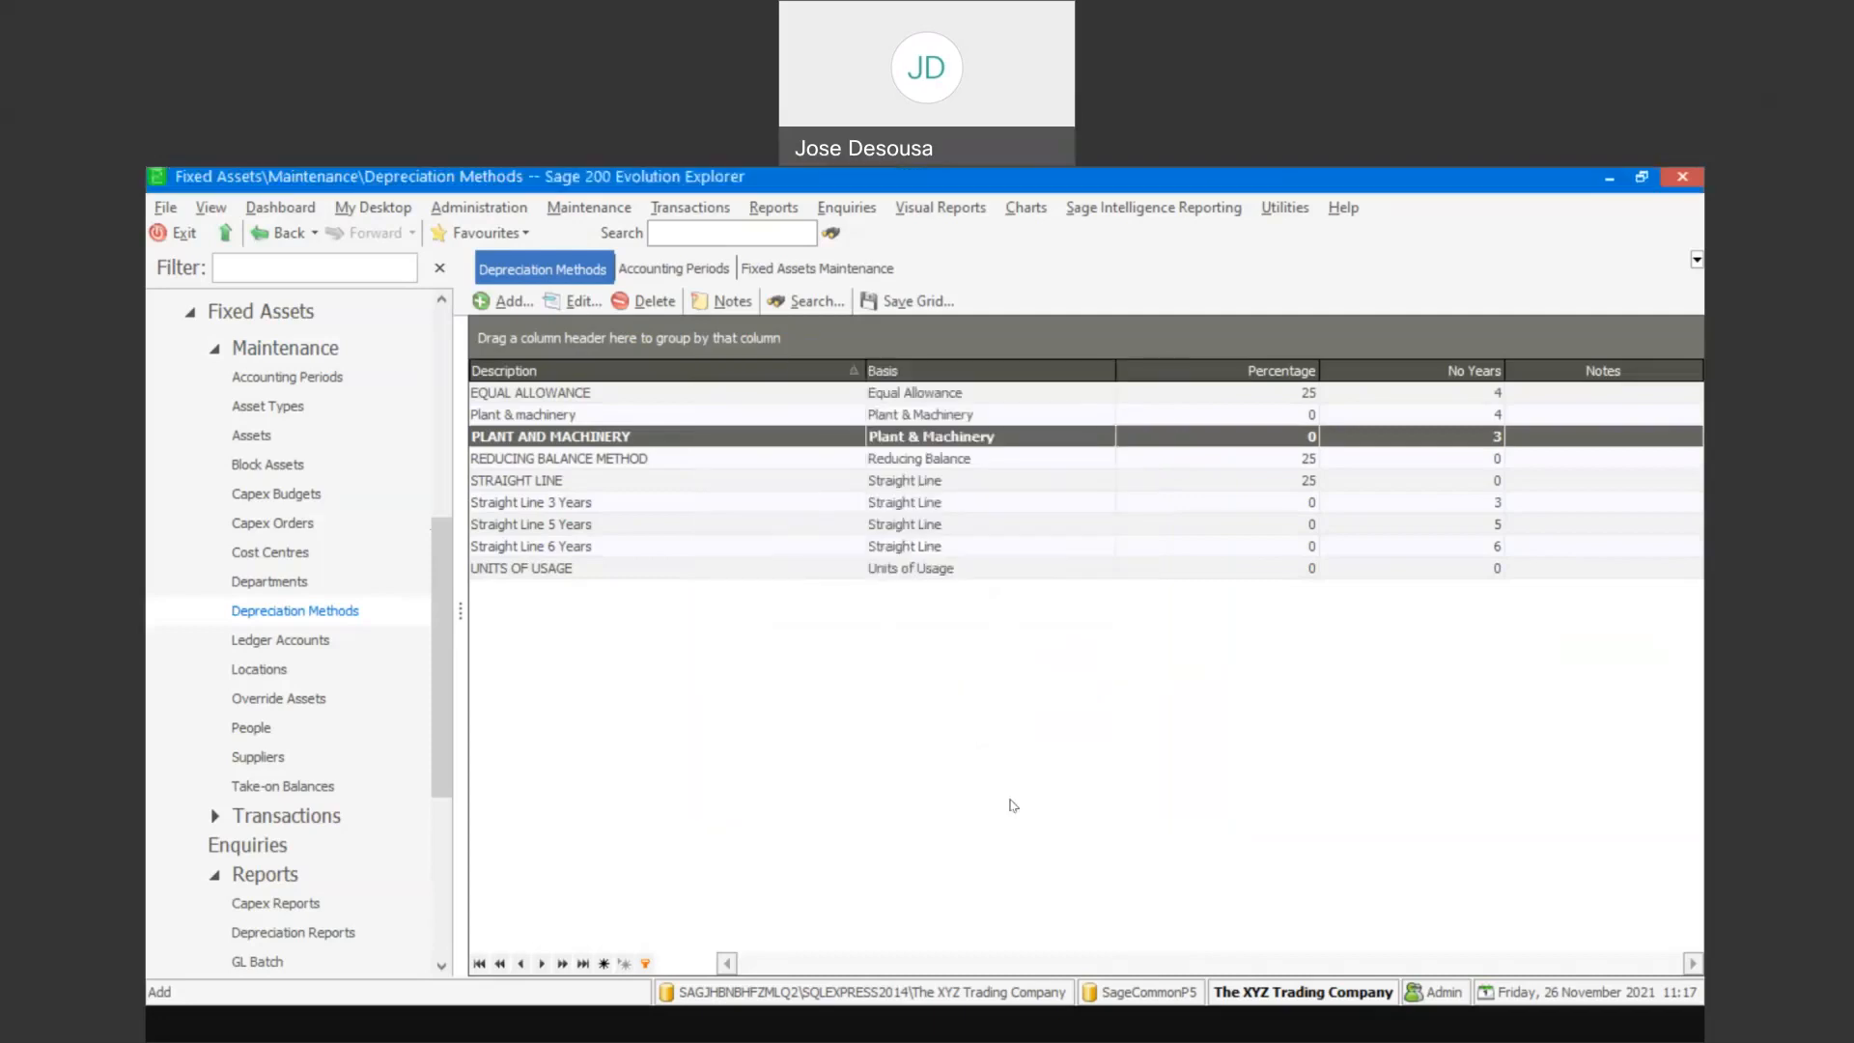
Add a depreciation method described as IMMEDIATE METHOD on the Immediate Write-Off basis
{"action": "left_click", "coordinate": [502, 303]}
{"action": "type", "text": "IMMEDIATE "}
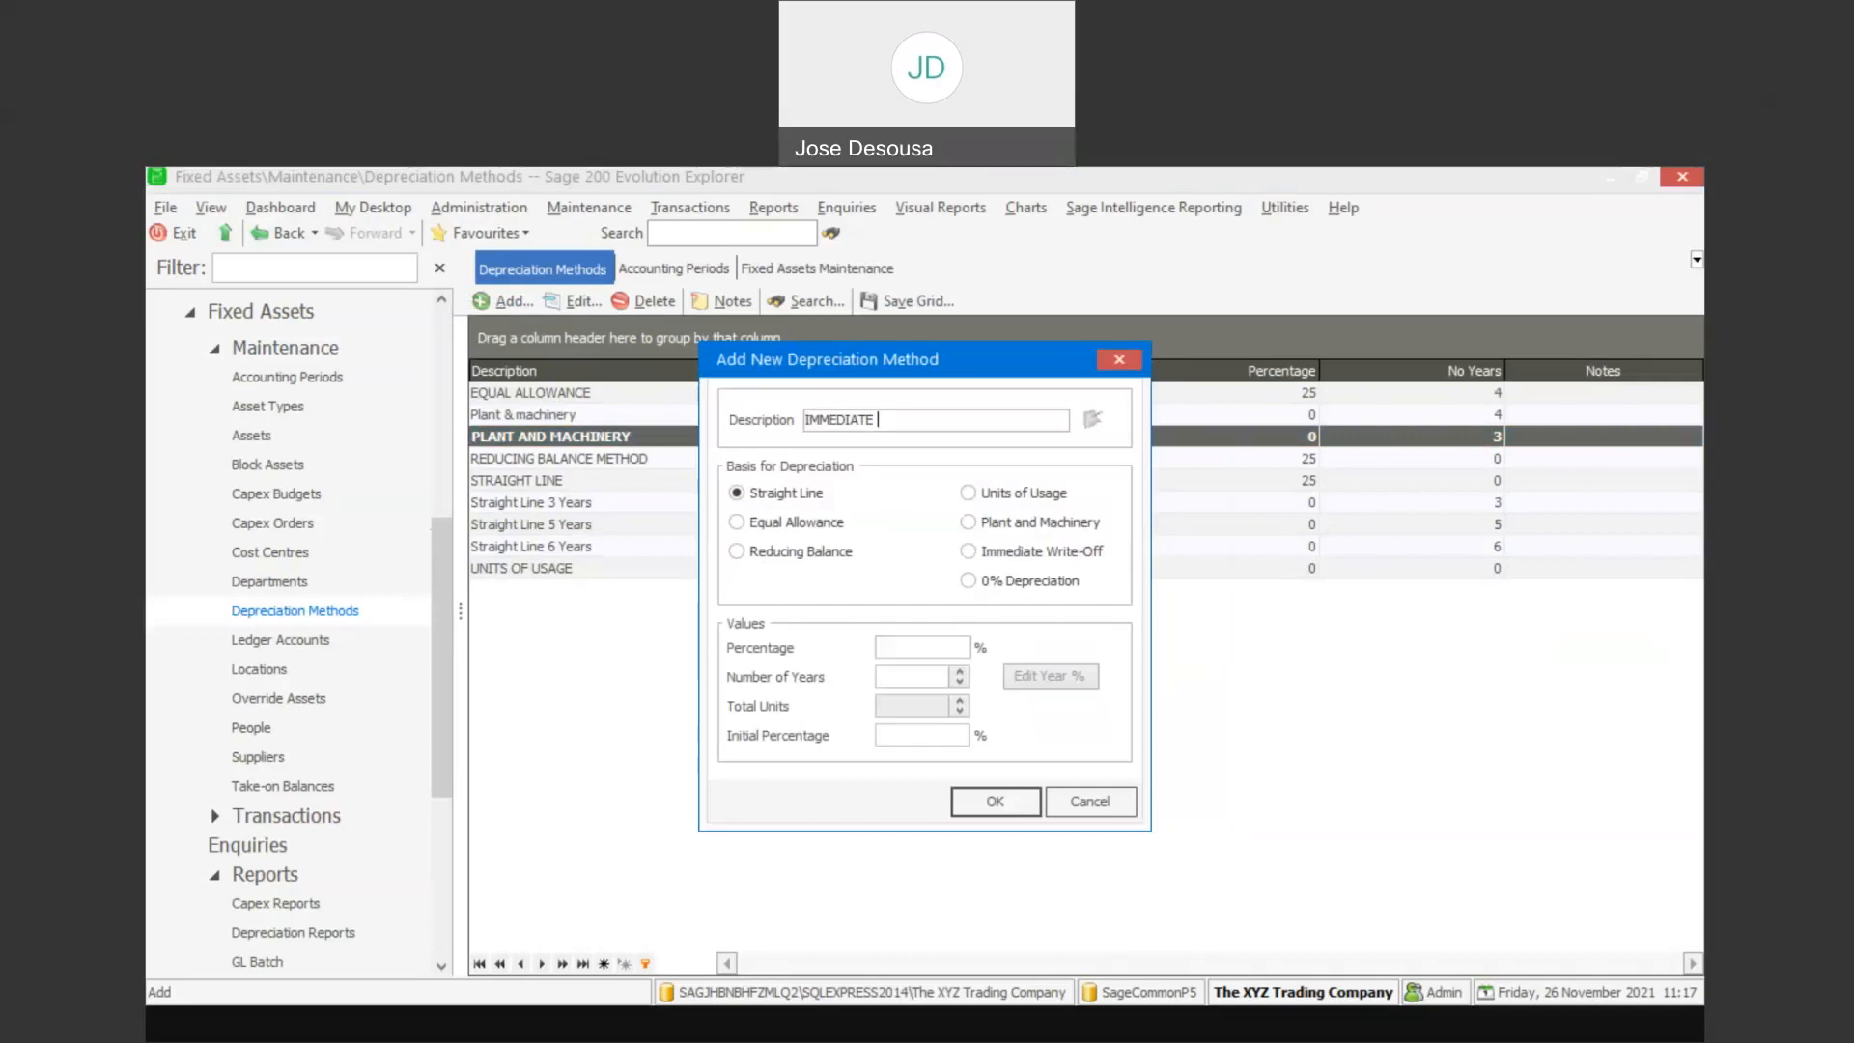
{"action": "type", "text": "METHOD"}
{"action": "left_click", "coordinate": [973, 555]}
{"action": "left_click", "coordinate": [1000, 810]}
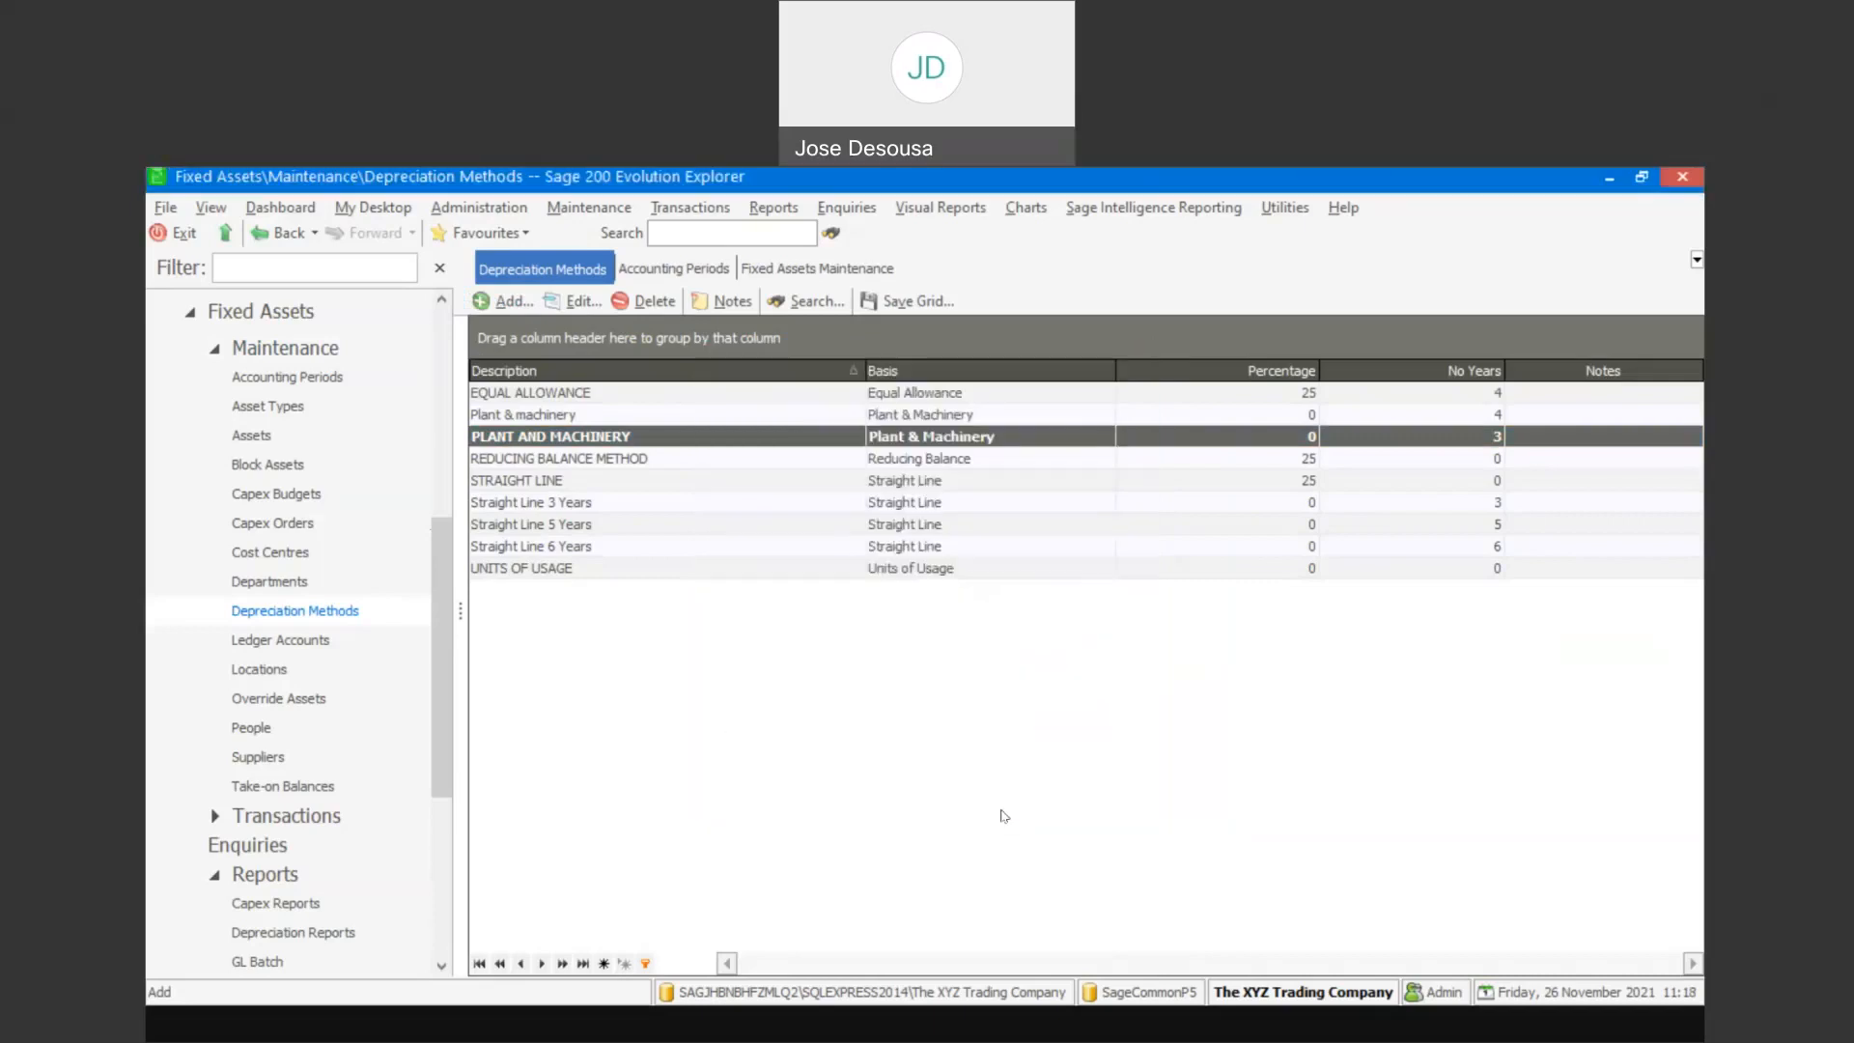
Add a depreciation method described as ZERO METHOD on the 0% Depreciation basis
{"action": "left_click", "coordinate": [502, 310]}
{"action": "type", "text": "ZERO"}
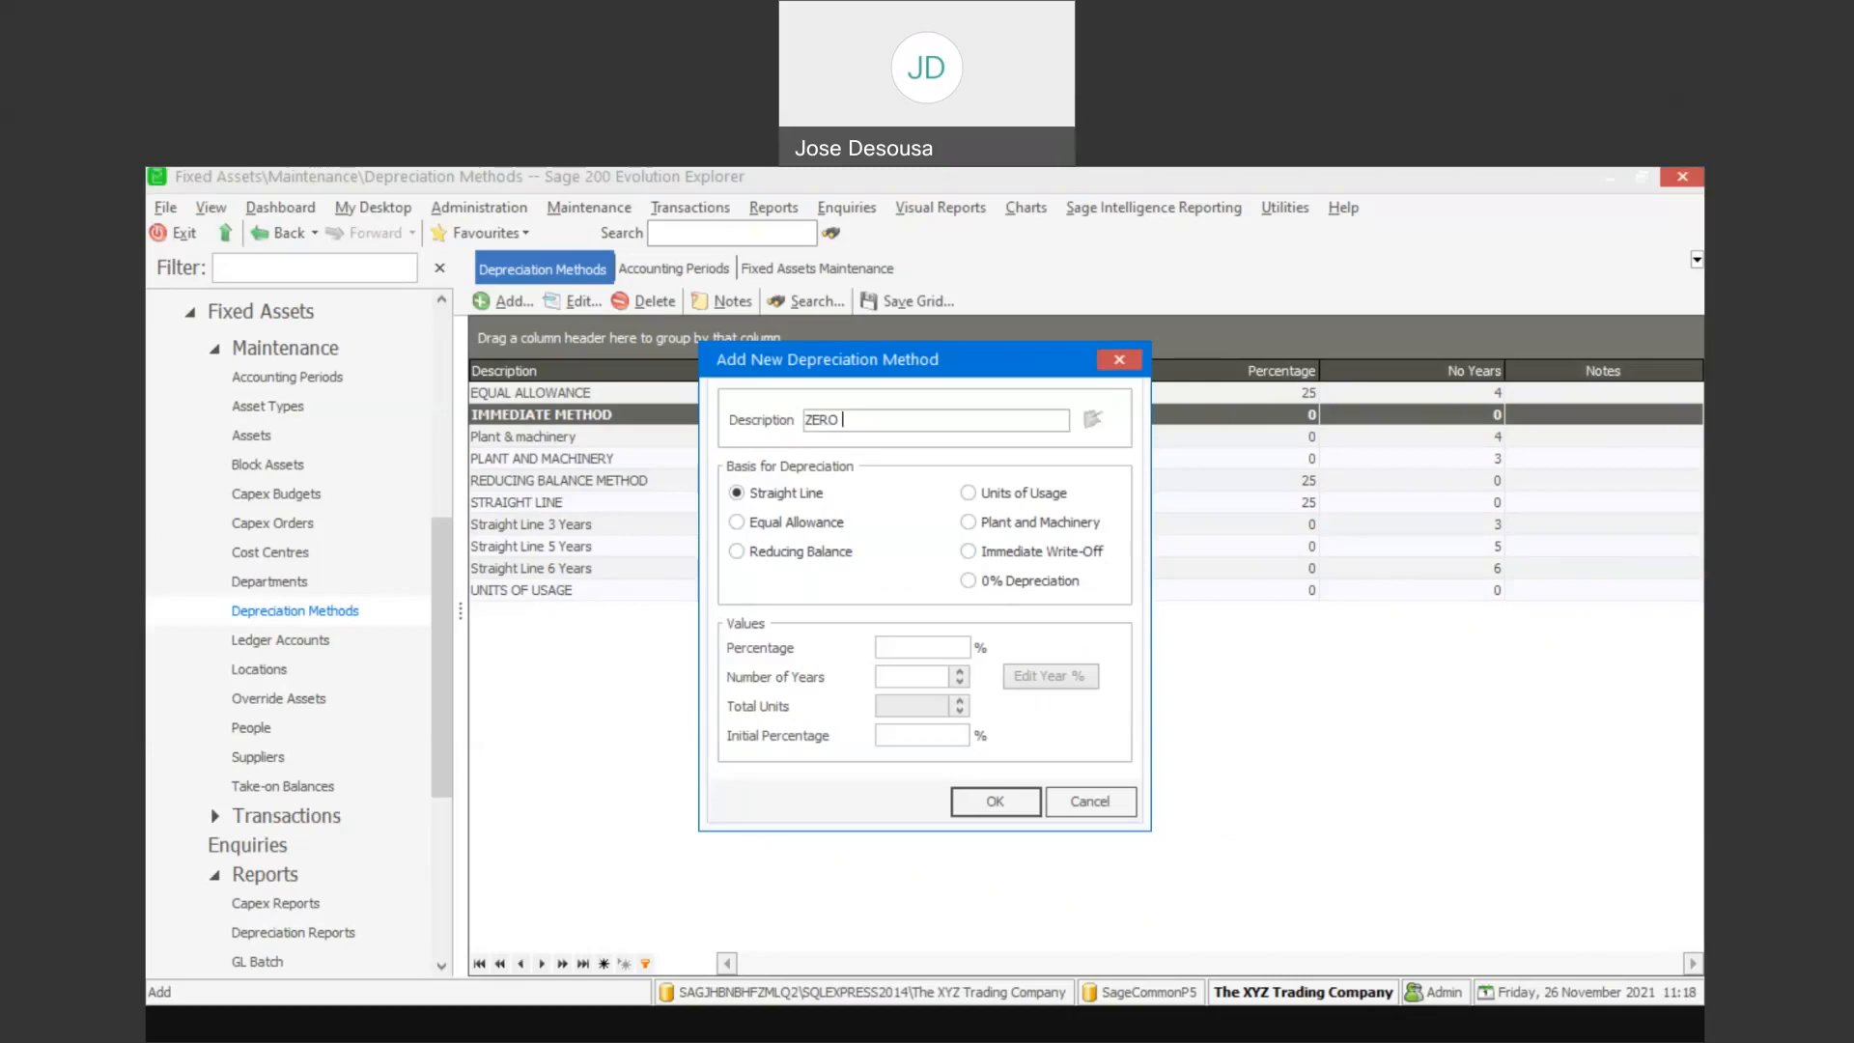
{"action": "type", "text": "METHOD"}
{"action": "left_click", "coordinate": [972, 585]}
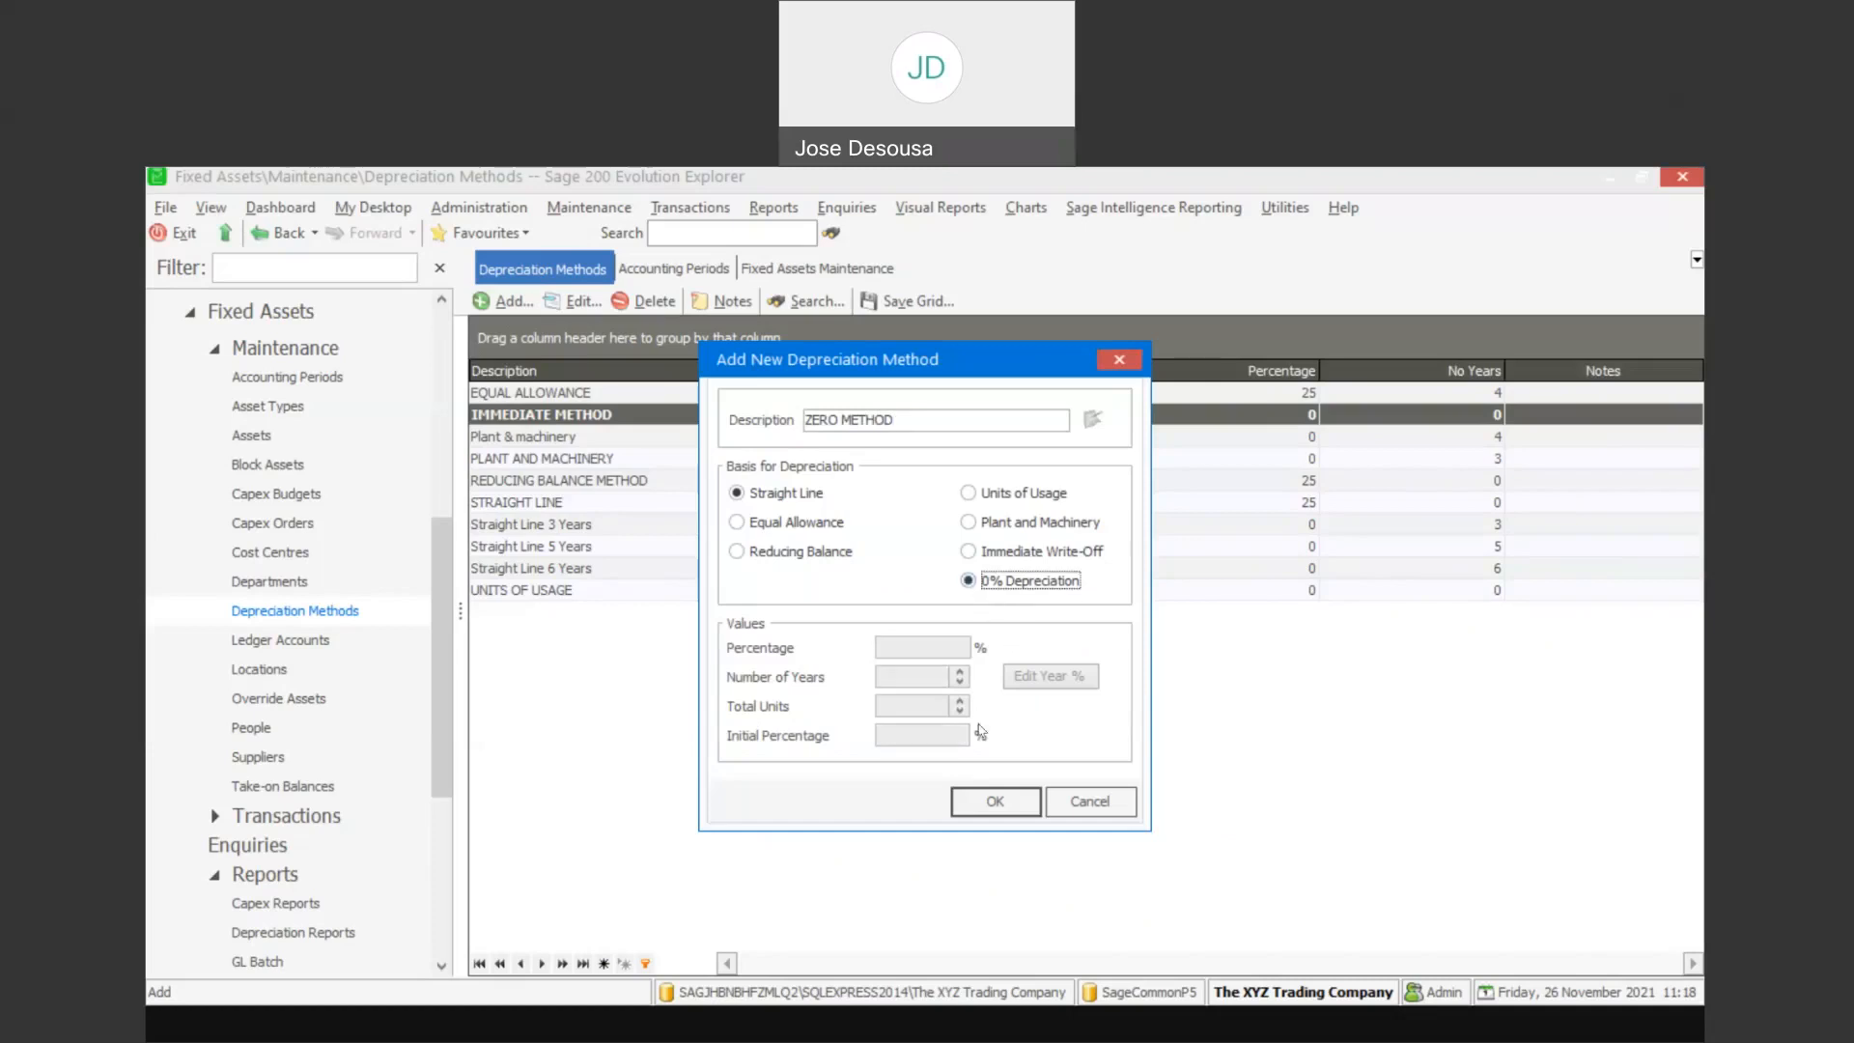
{"action": "left_click", "coordinate": [987, 803]}
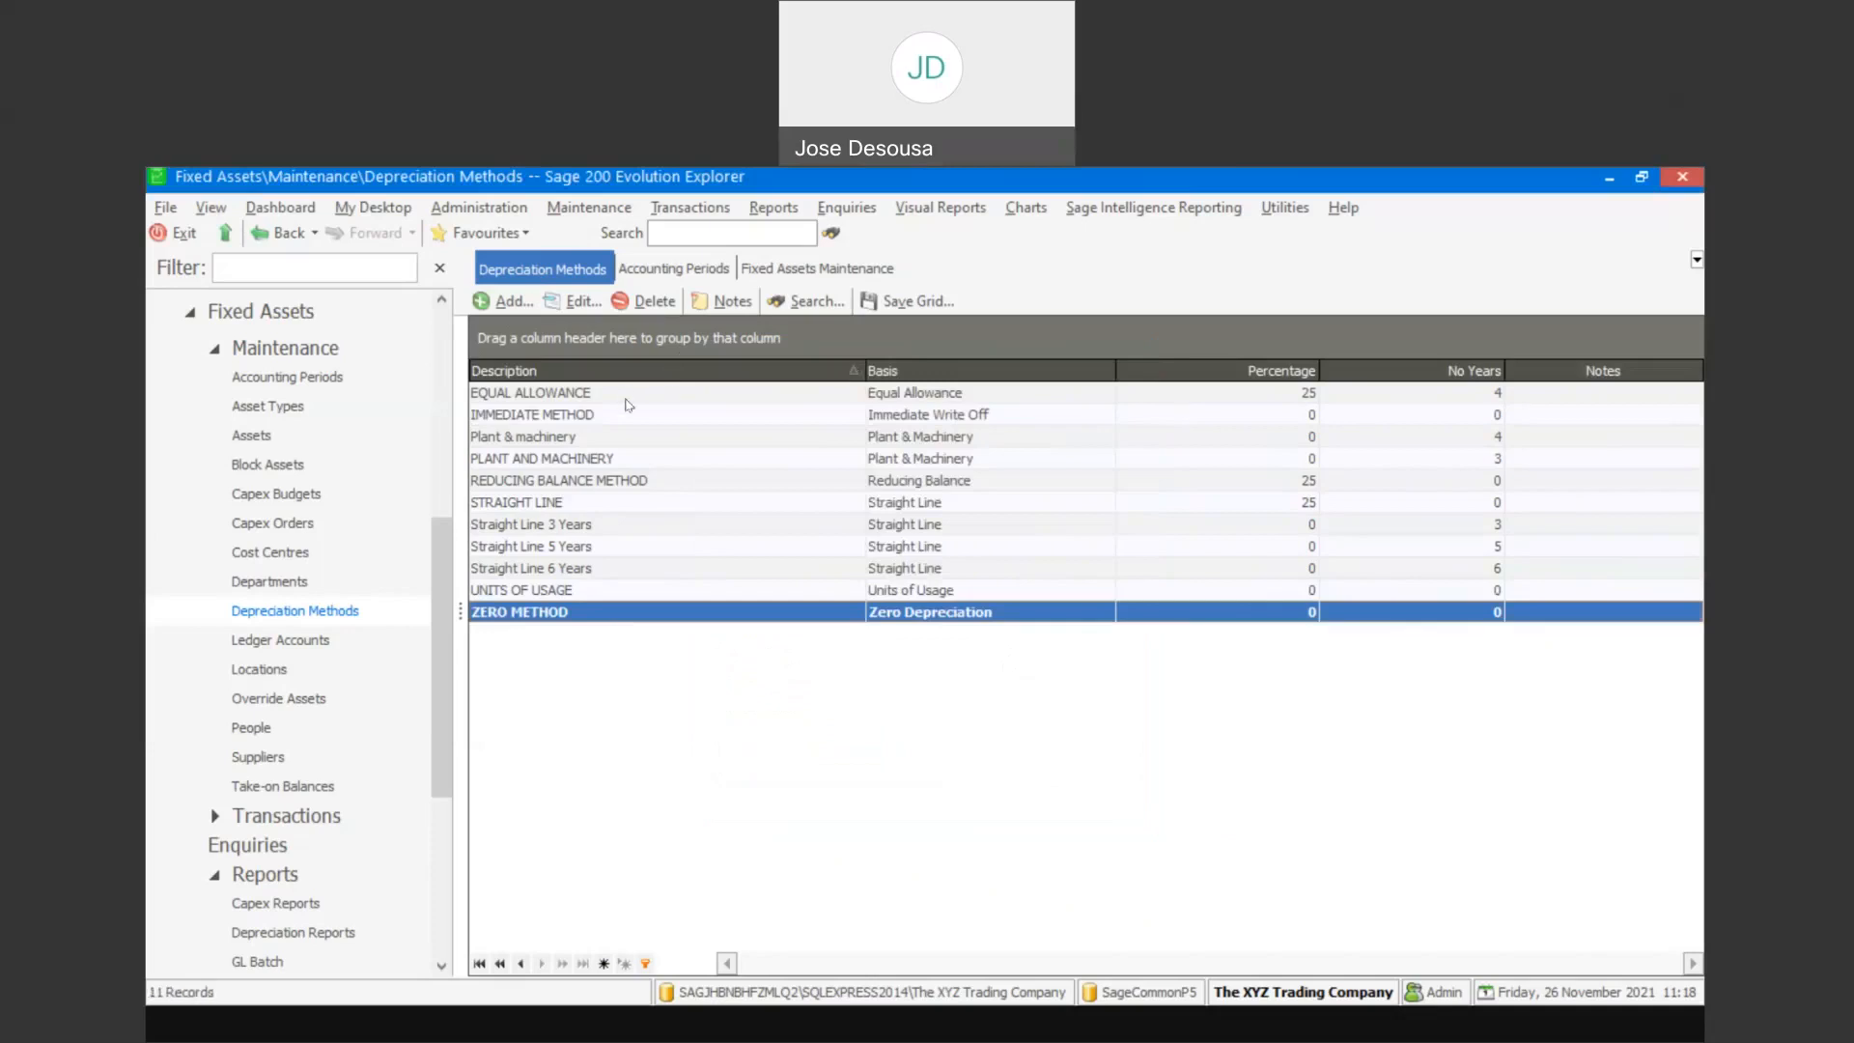
Start a new fixed-asset type with code STRAIGHT and description STRAIGHT LINE TYPE
{"action": "left_click", "coordinate": [425, 790]}
{"action": "scroll", "coordinate": [447, 719], "scroll_direction": "up", "scroll_amount": 1}
{"action": "left_click_drag", "start_coordinate": [446, 720], "coordinate": [452, 691]}
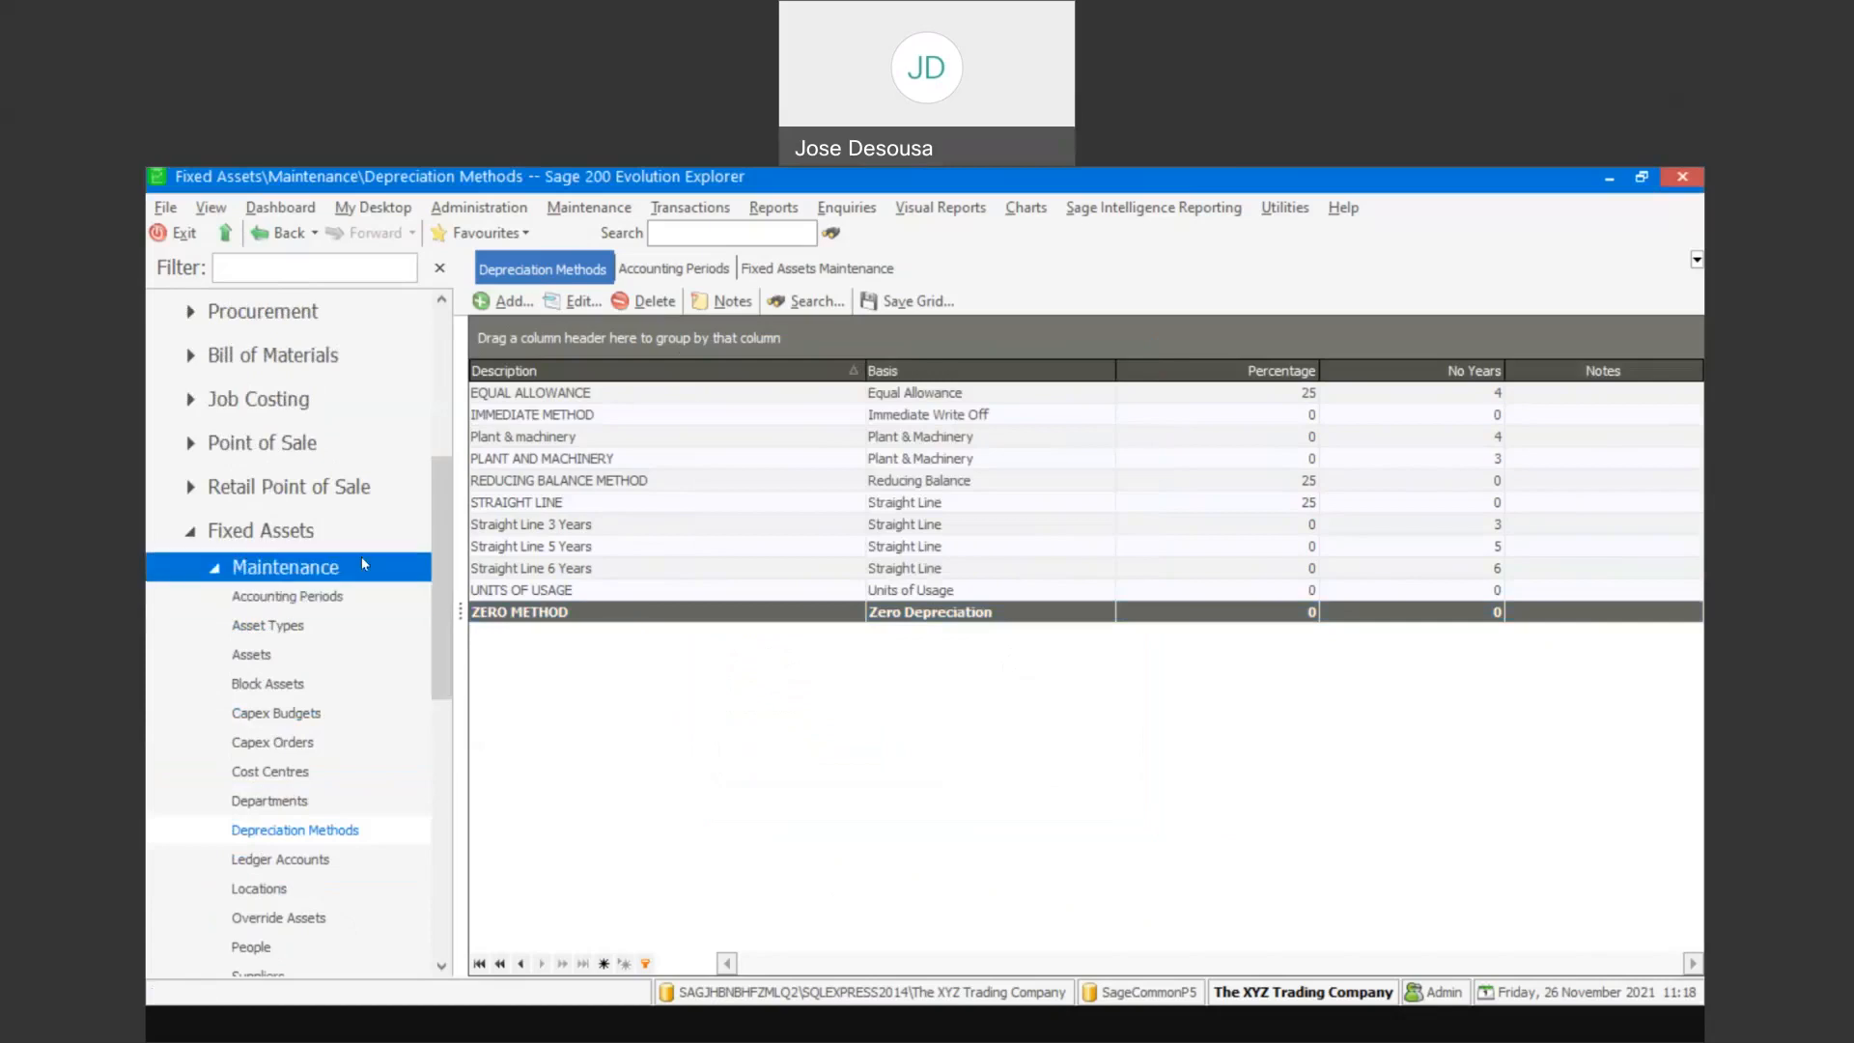
{"action": "left_click", "coordinate": [361, 625]}
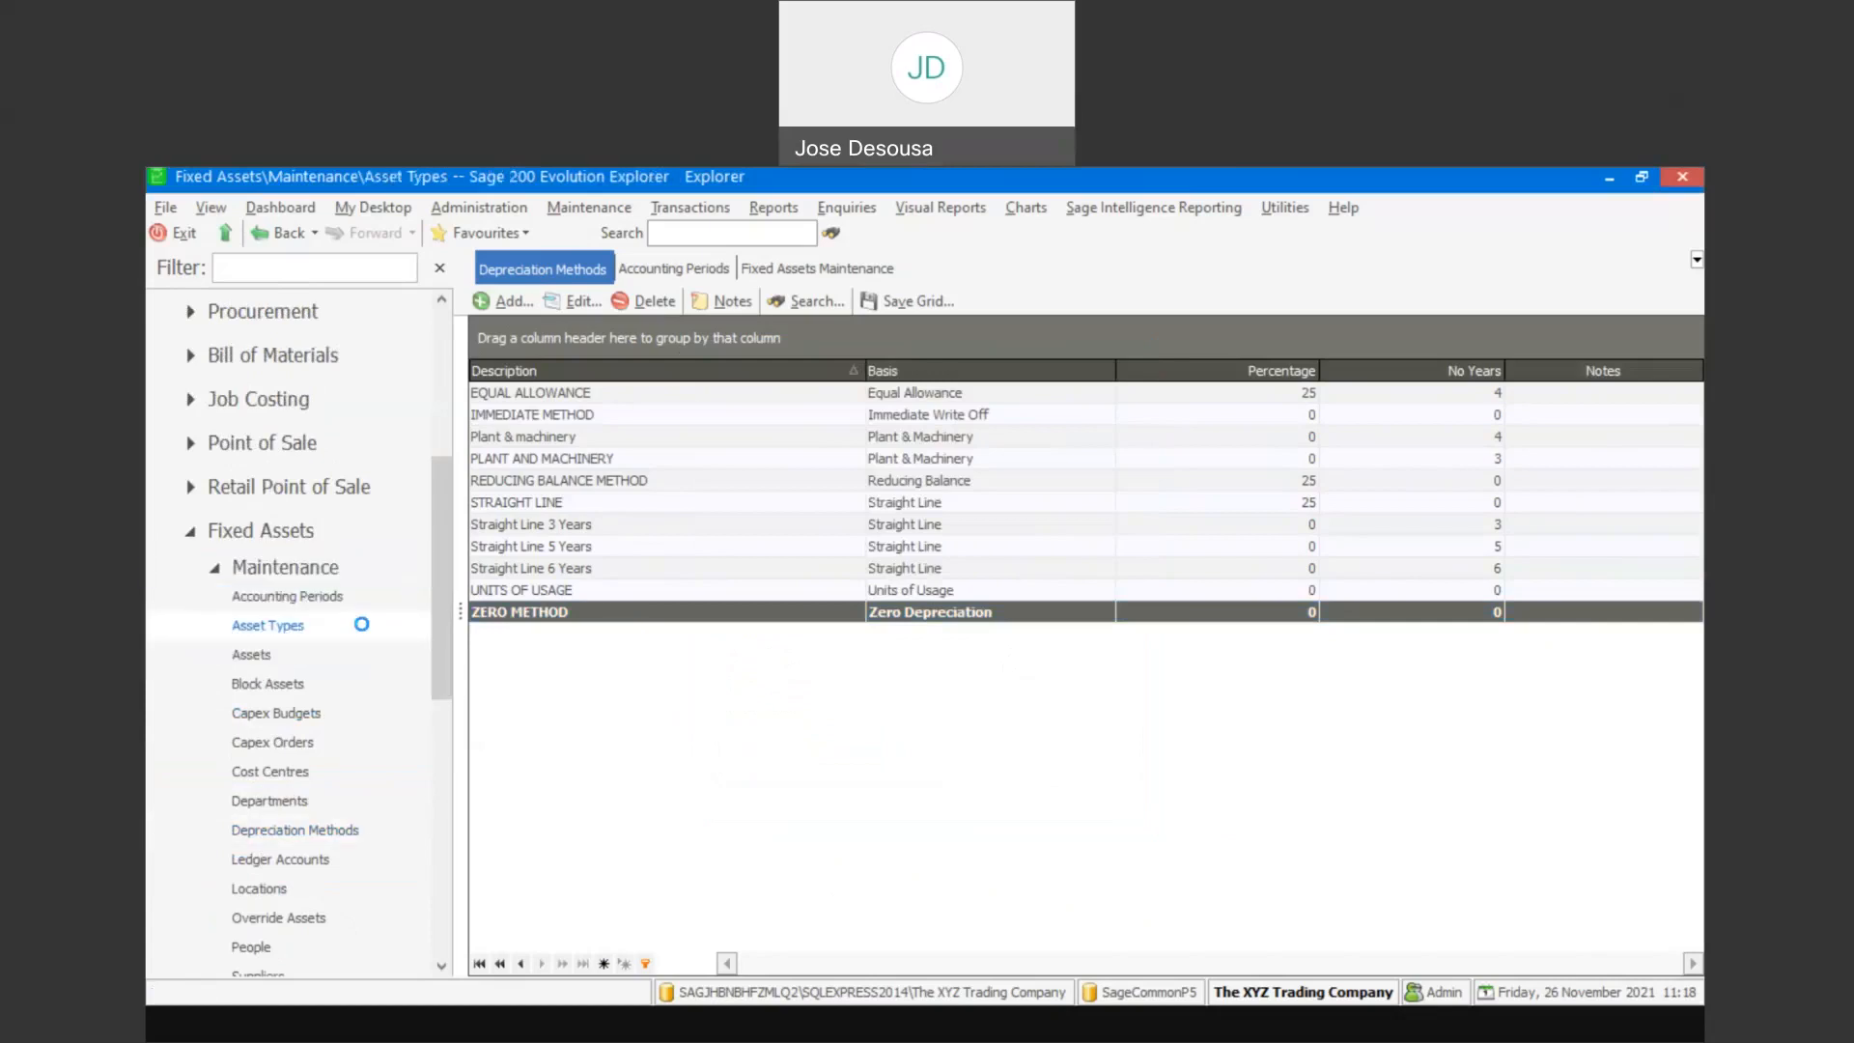
{"action": "left_click", "coordinate": [513, 302]}
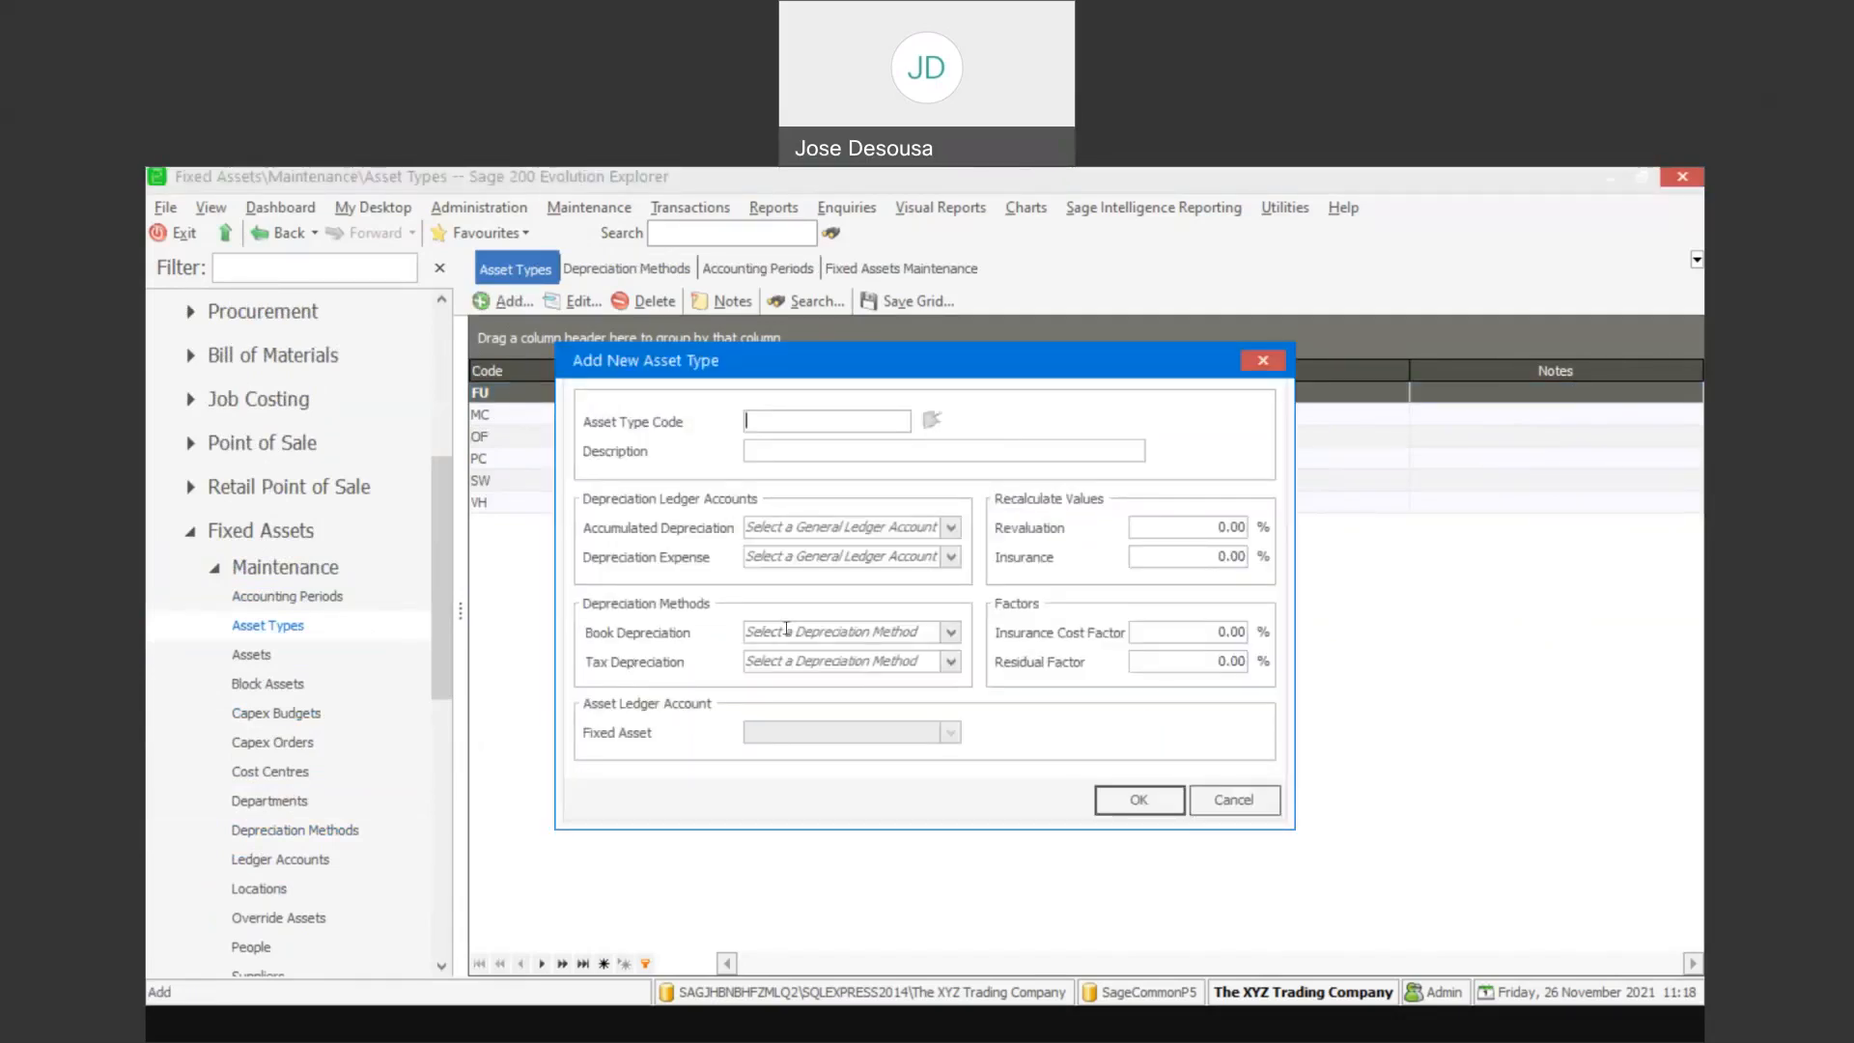
{"action": "type", "text": "STRAIGHT"}
{"action": "left_click", "coordinate": [837, 444]}
{"action": "type", "text": "STRAIGHT LINE TYPE"}
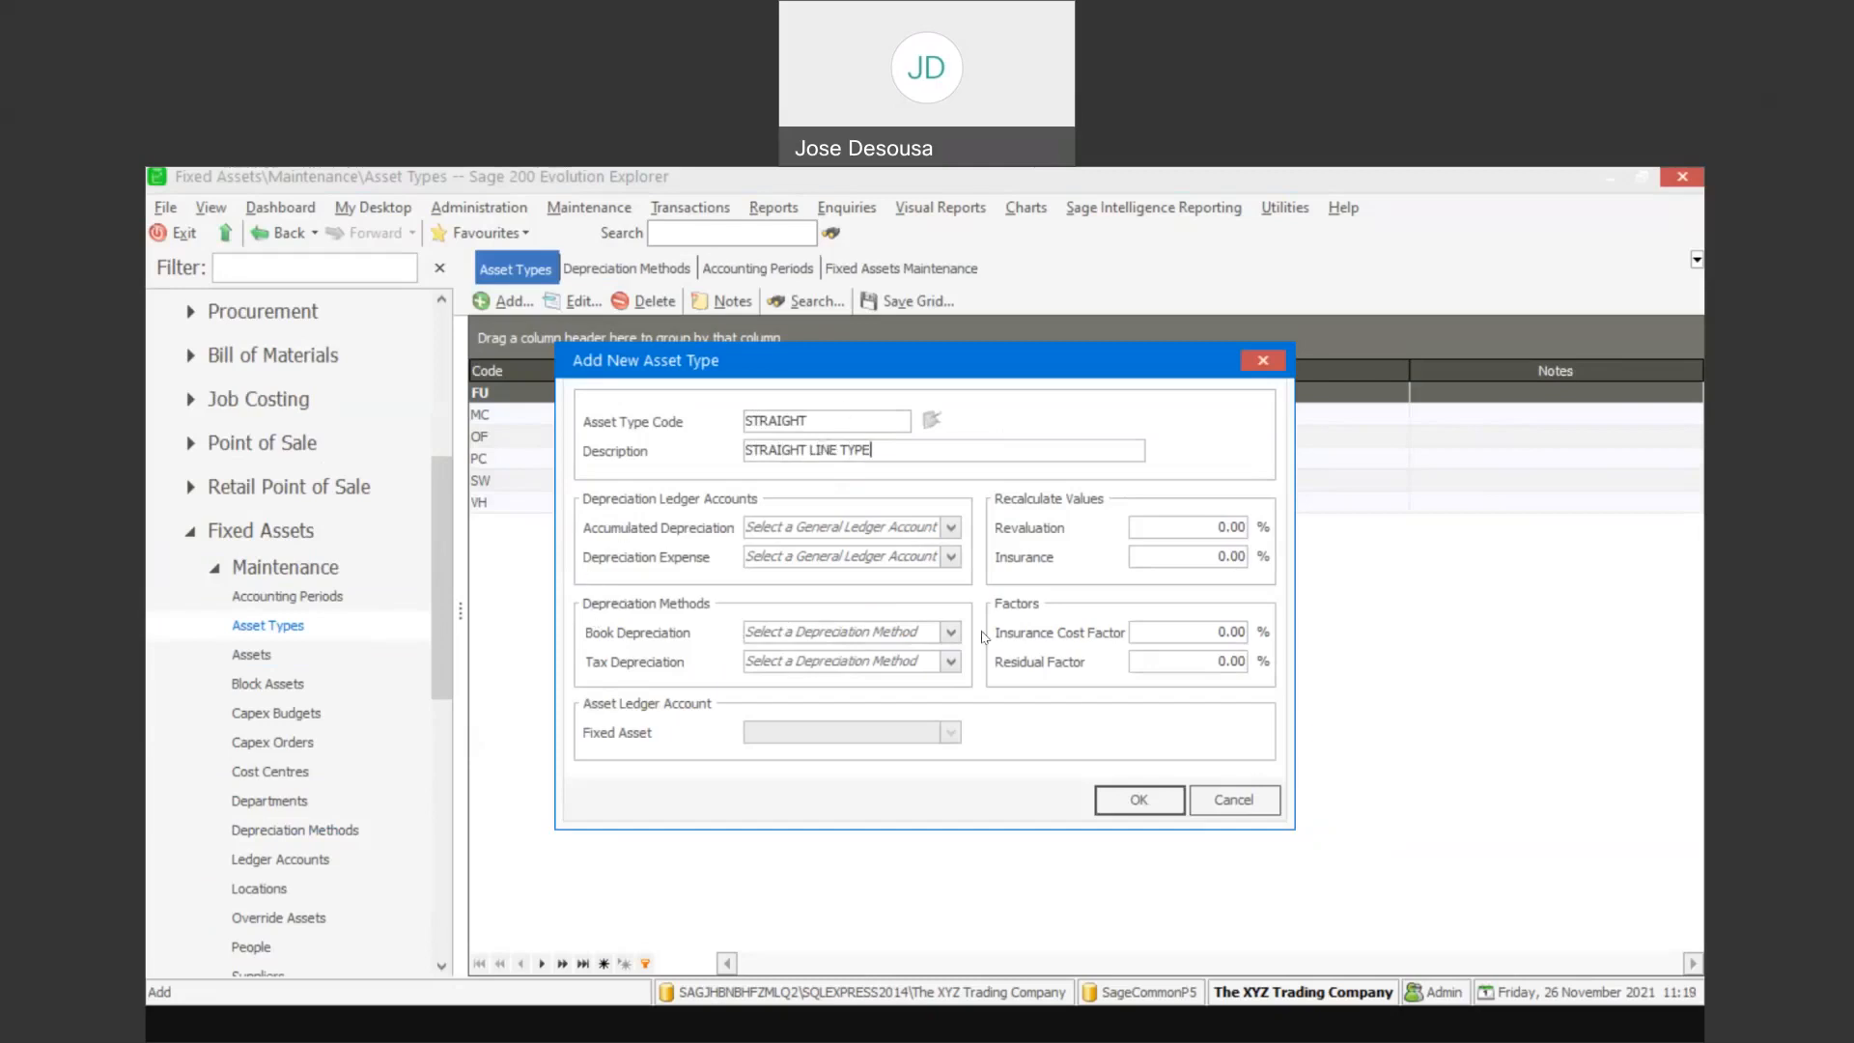
Assign the STRAIGHT LINE method to both book and tax depreciation and save the STRAIGHT asset type
{"action": "left_click", "coordinate": [951, 633]}
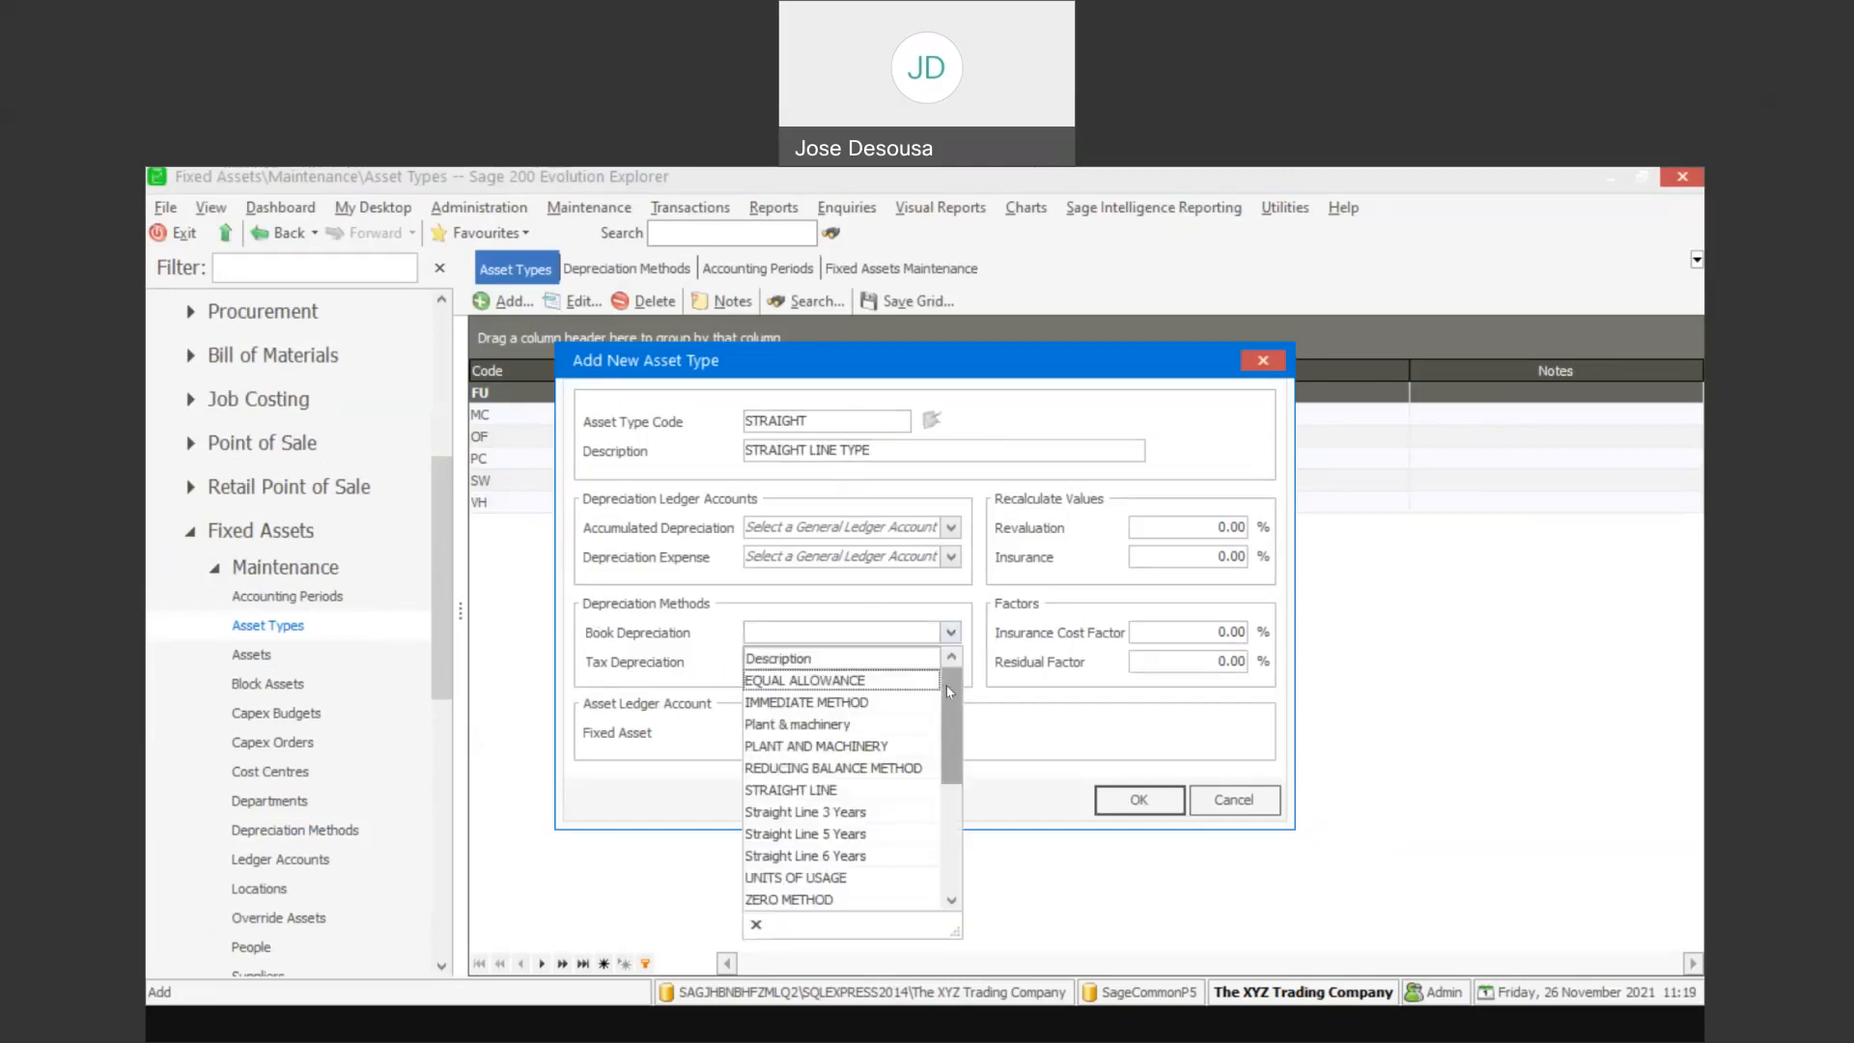
{"action": "left_click", "coordinate": [866, 792]}
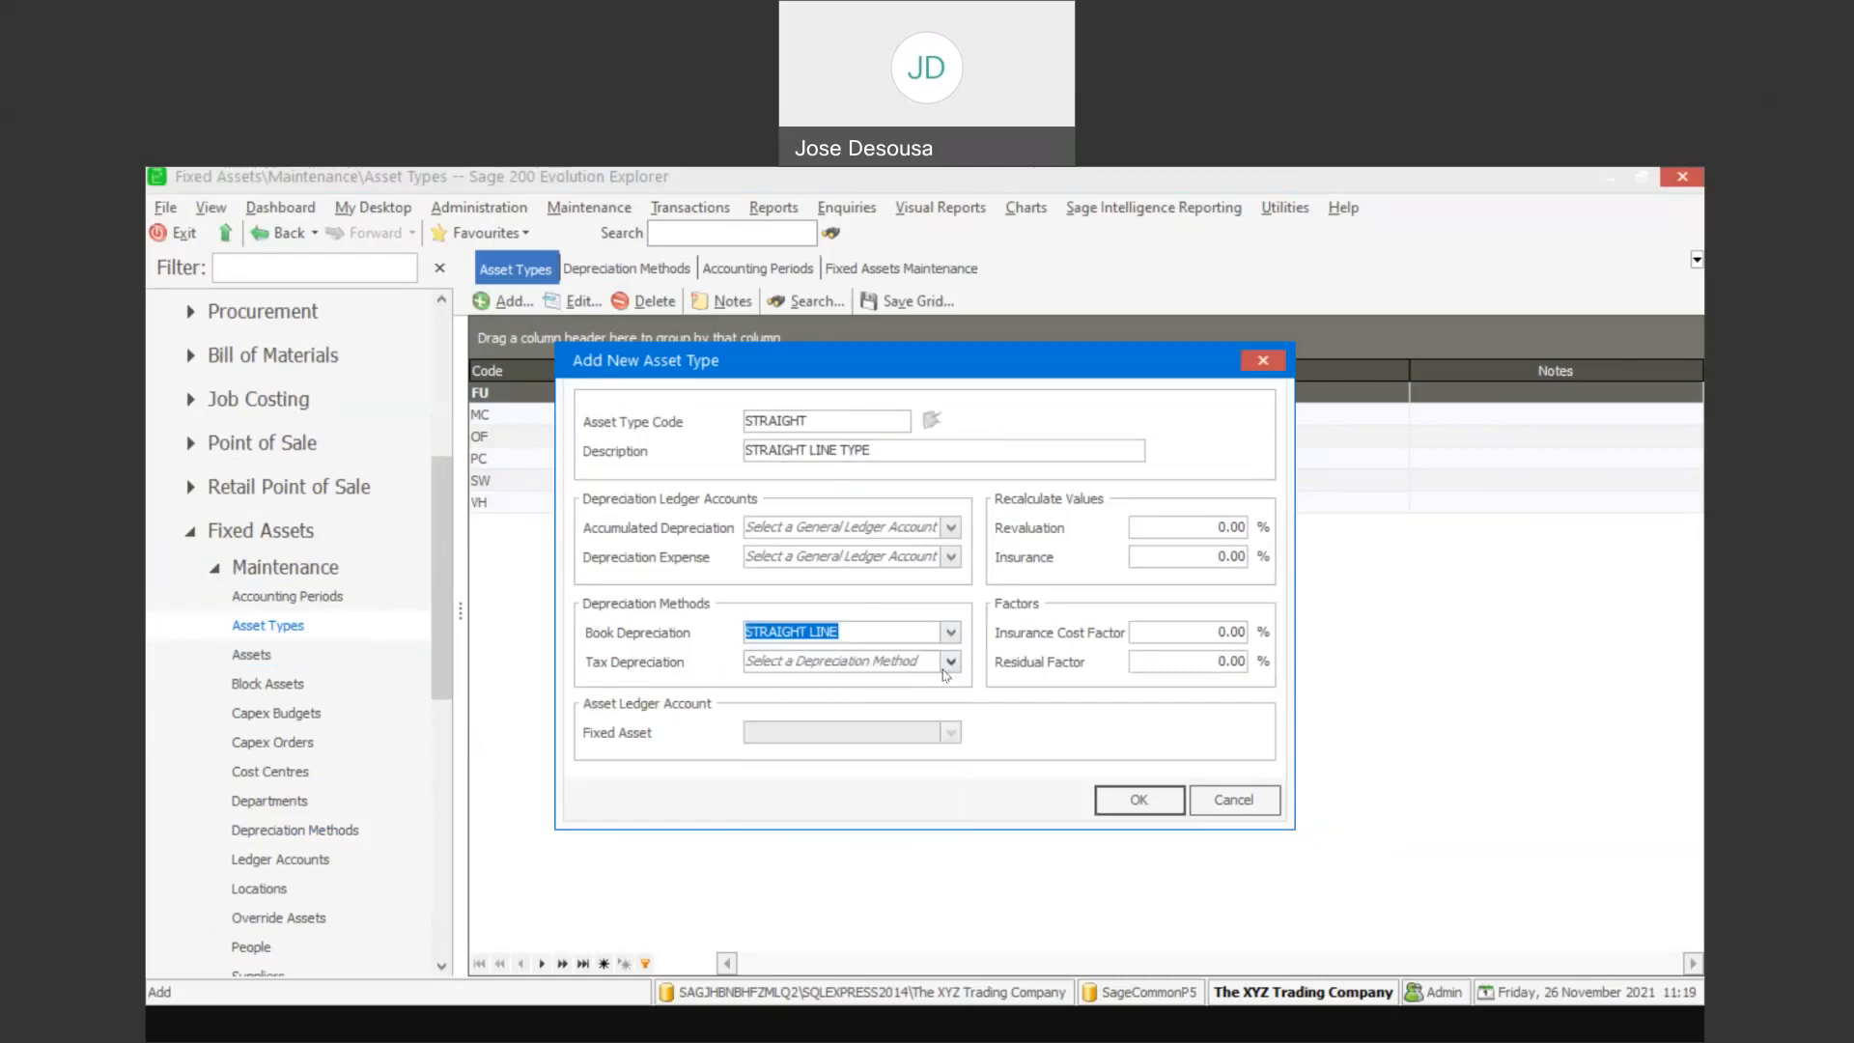
{"action": "left_click", "coordinate": [951, 662]}
{"action": "left_click", "coordinate": [843, 823]}
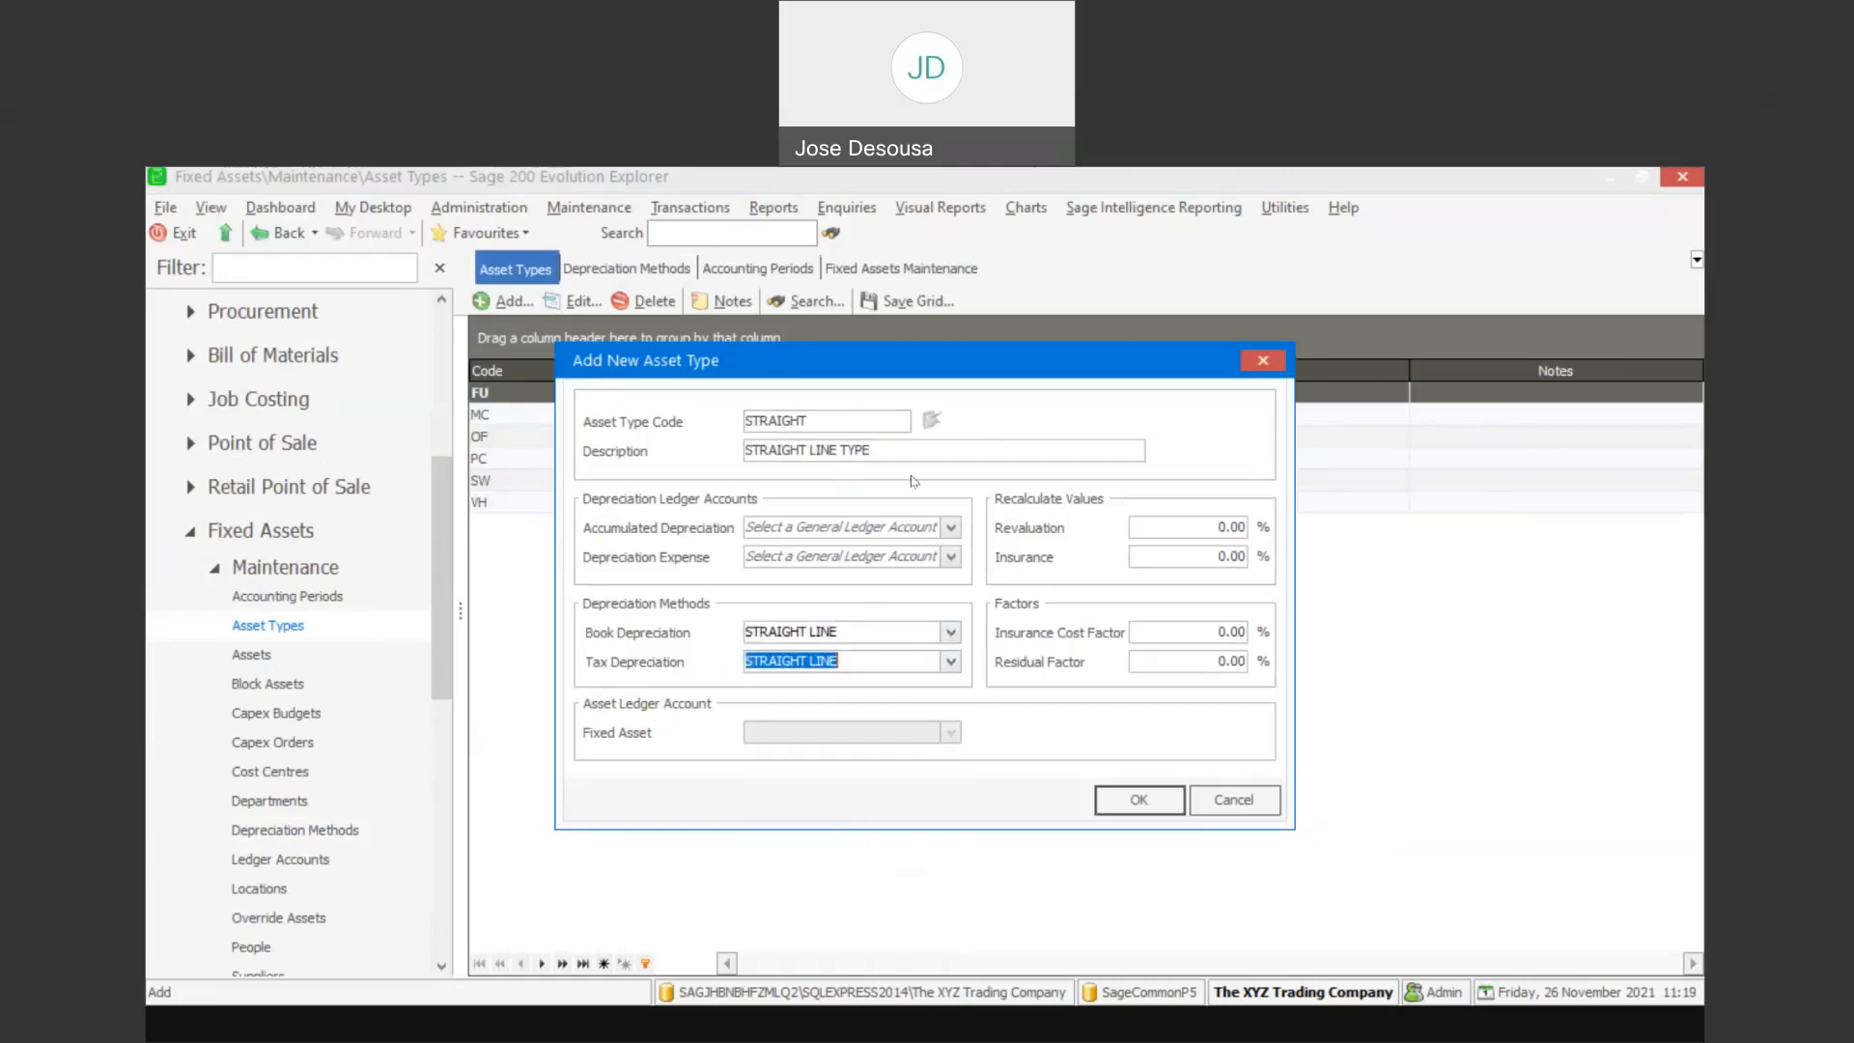
{"action": "left_click", "coordinate": [1117, 800]}
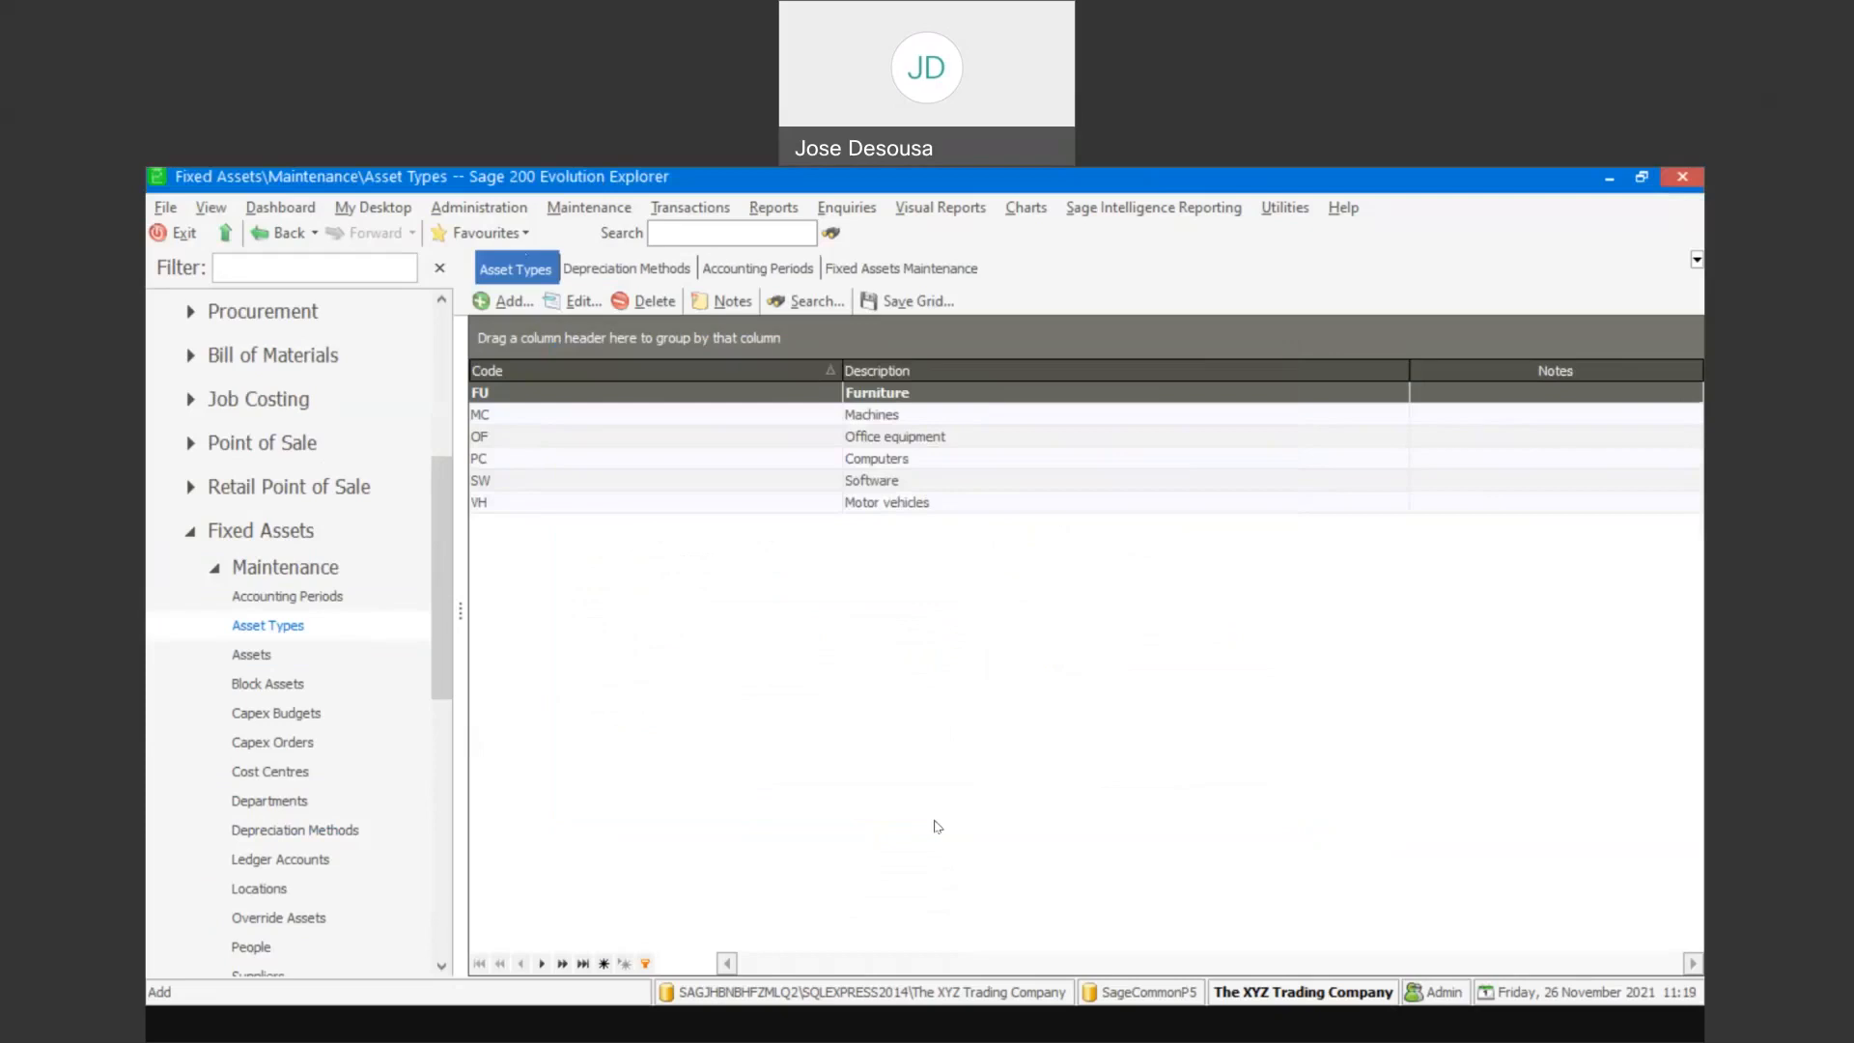
Start a new asset type with code EQUAL and description EQUAL ALLOWANCE TYPE
{"action": "left_click", "coordinate": [506, 304]}
{"action": "type", "text": "EQUAL"}
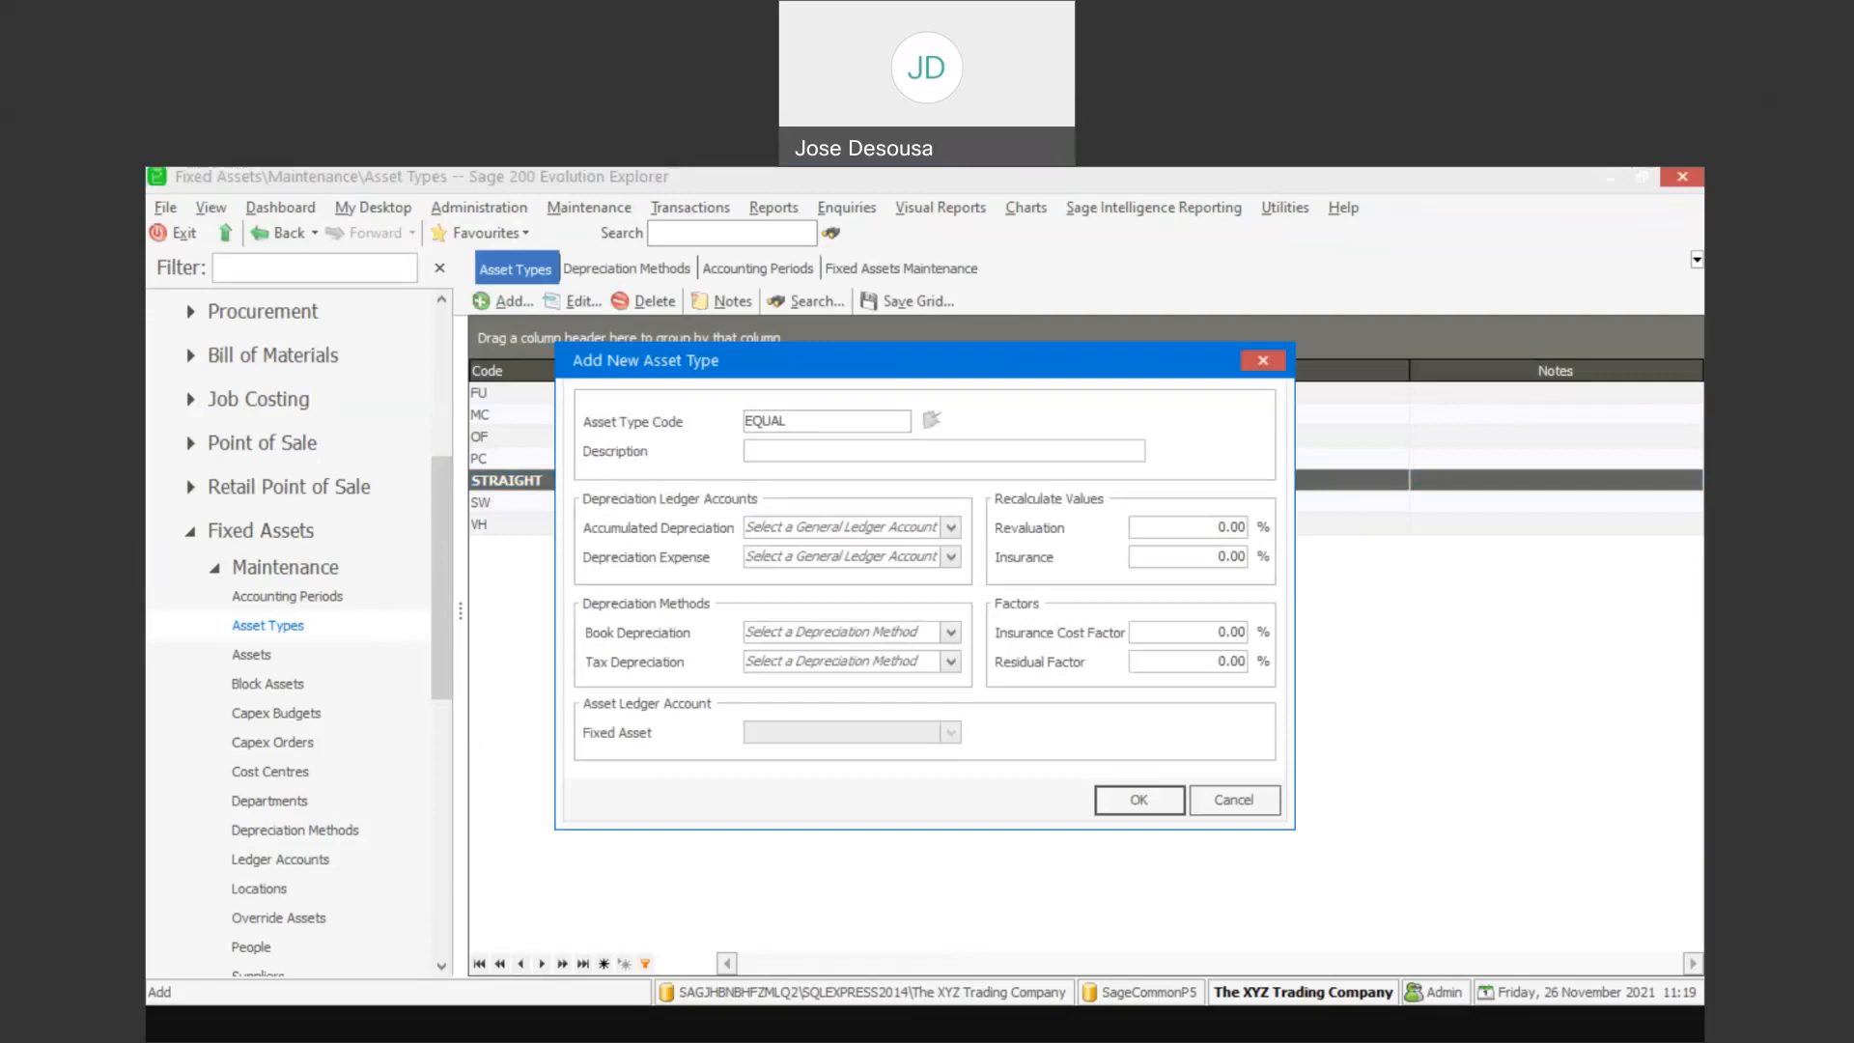
{"action": "left_click", "coordinate": [754, 446]}
{"action": "type", "text": "EQUAL ALLOWANCE TYPE"}
Assign the EQUAL ALLOWANCE method to both book and tax depreciation and save the EQUAL asset type
{"action": "left_click", "coordinate": [943, 630]}
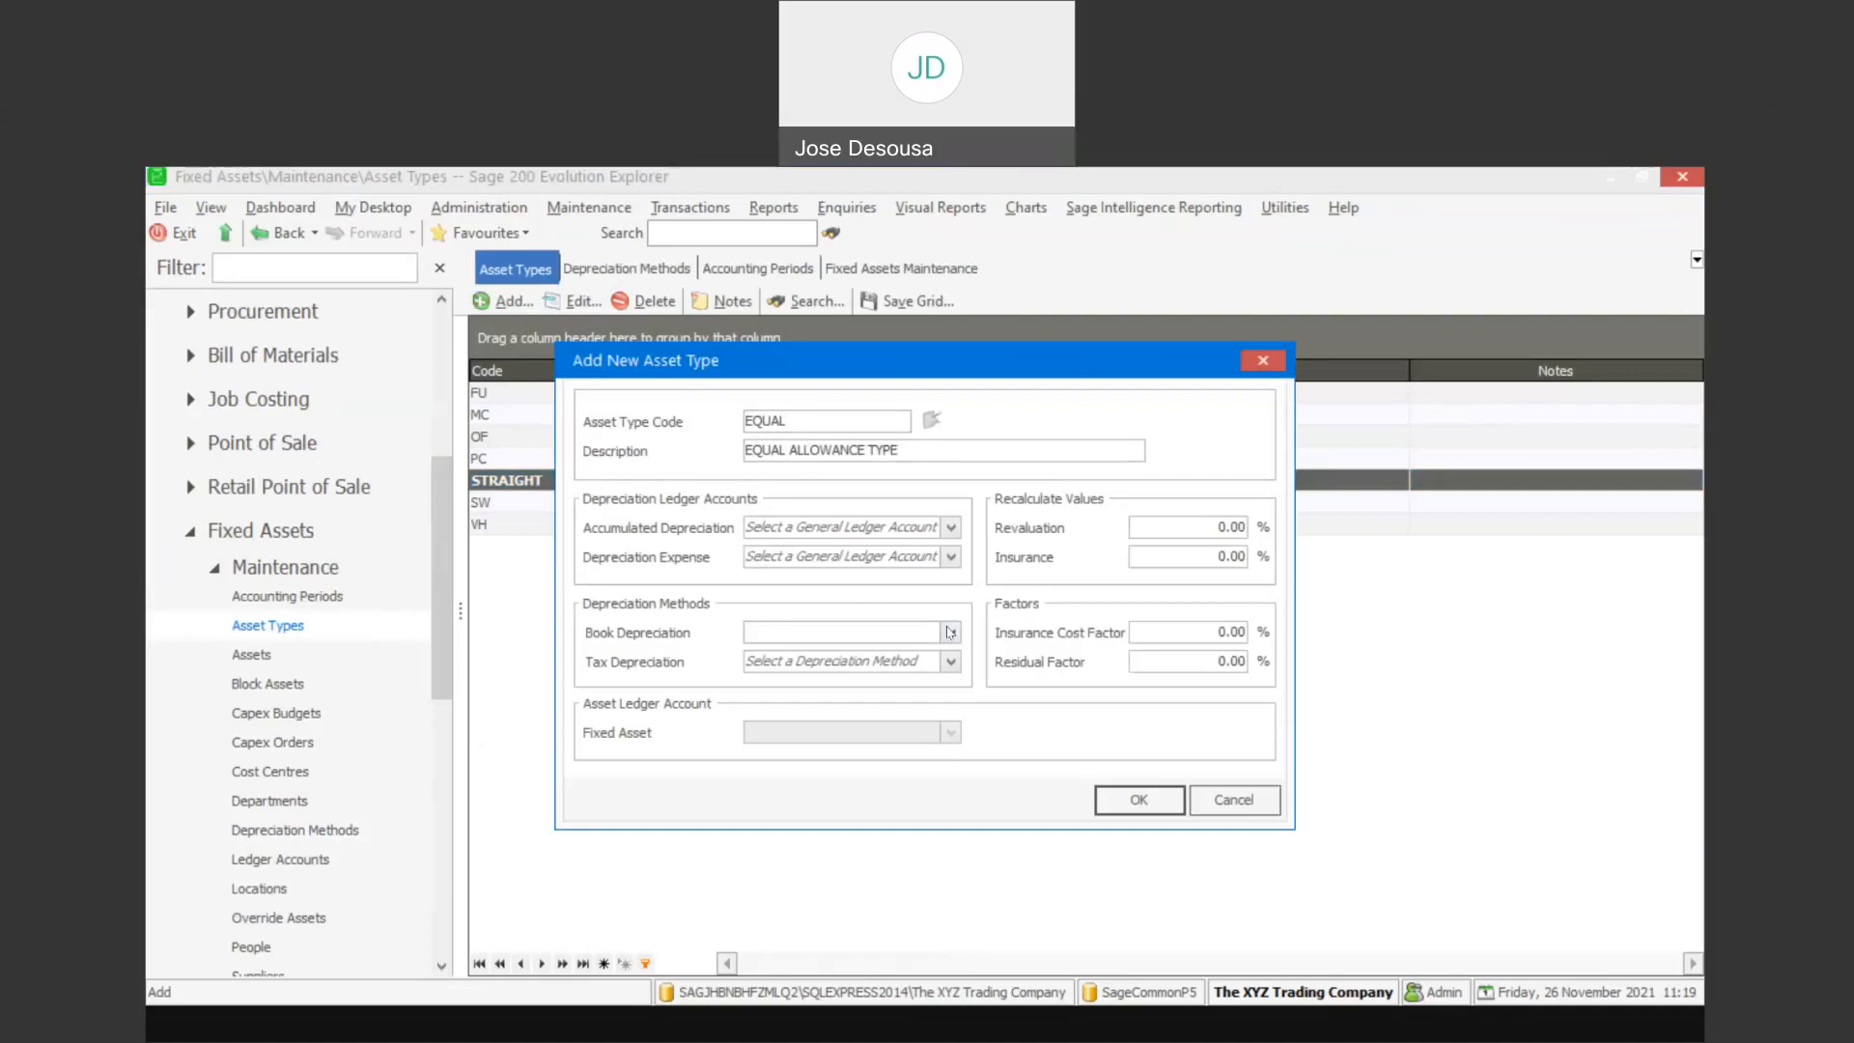
{"action": "left_click", "coordinate": [948, 633]}
{"action": "left_click", "coordinate": [893, 682]}
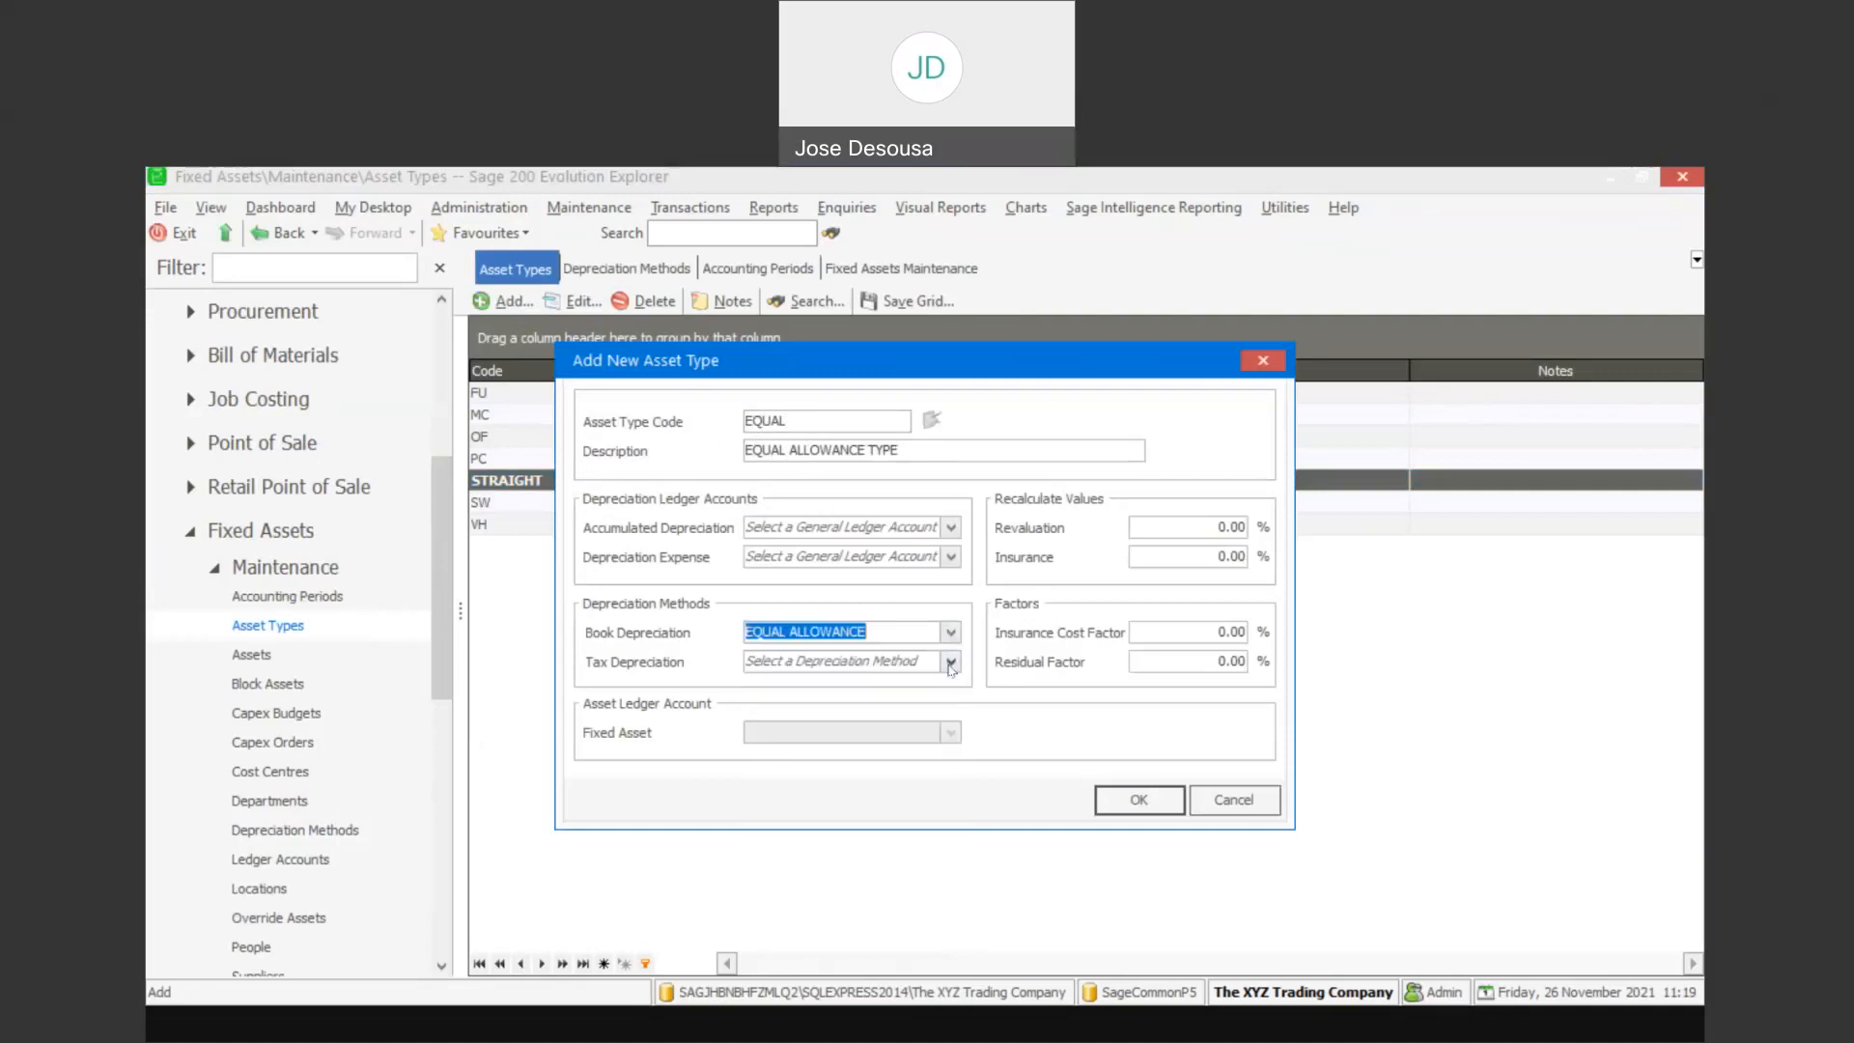
{"action": "key", "text": "Tab"}
{"action": "left_click", "coordinate": [913, 713]}
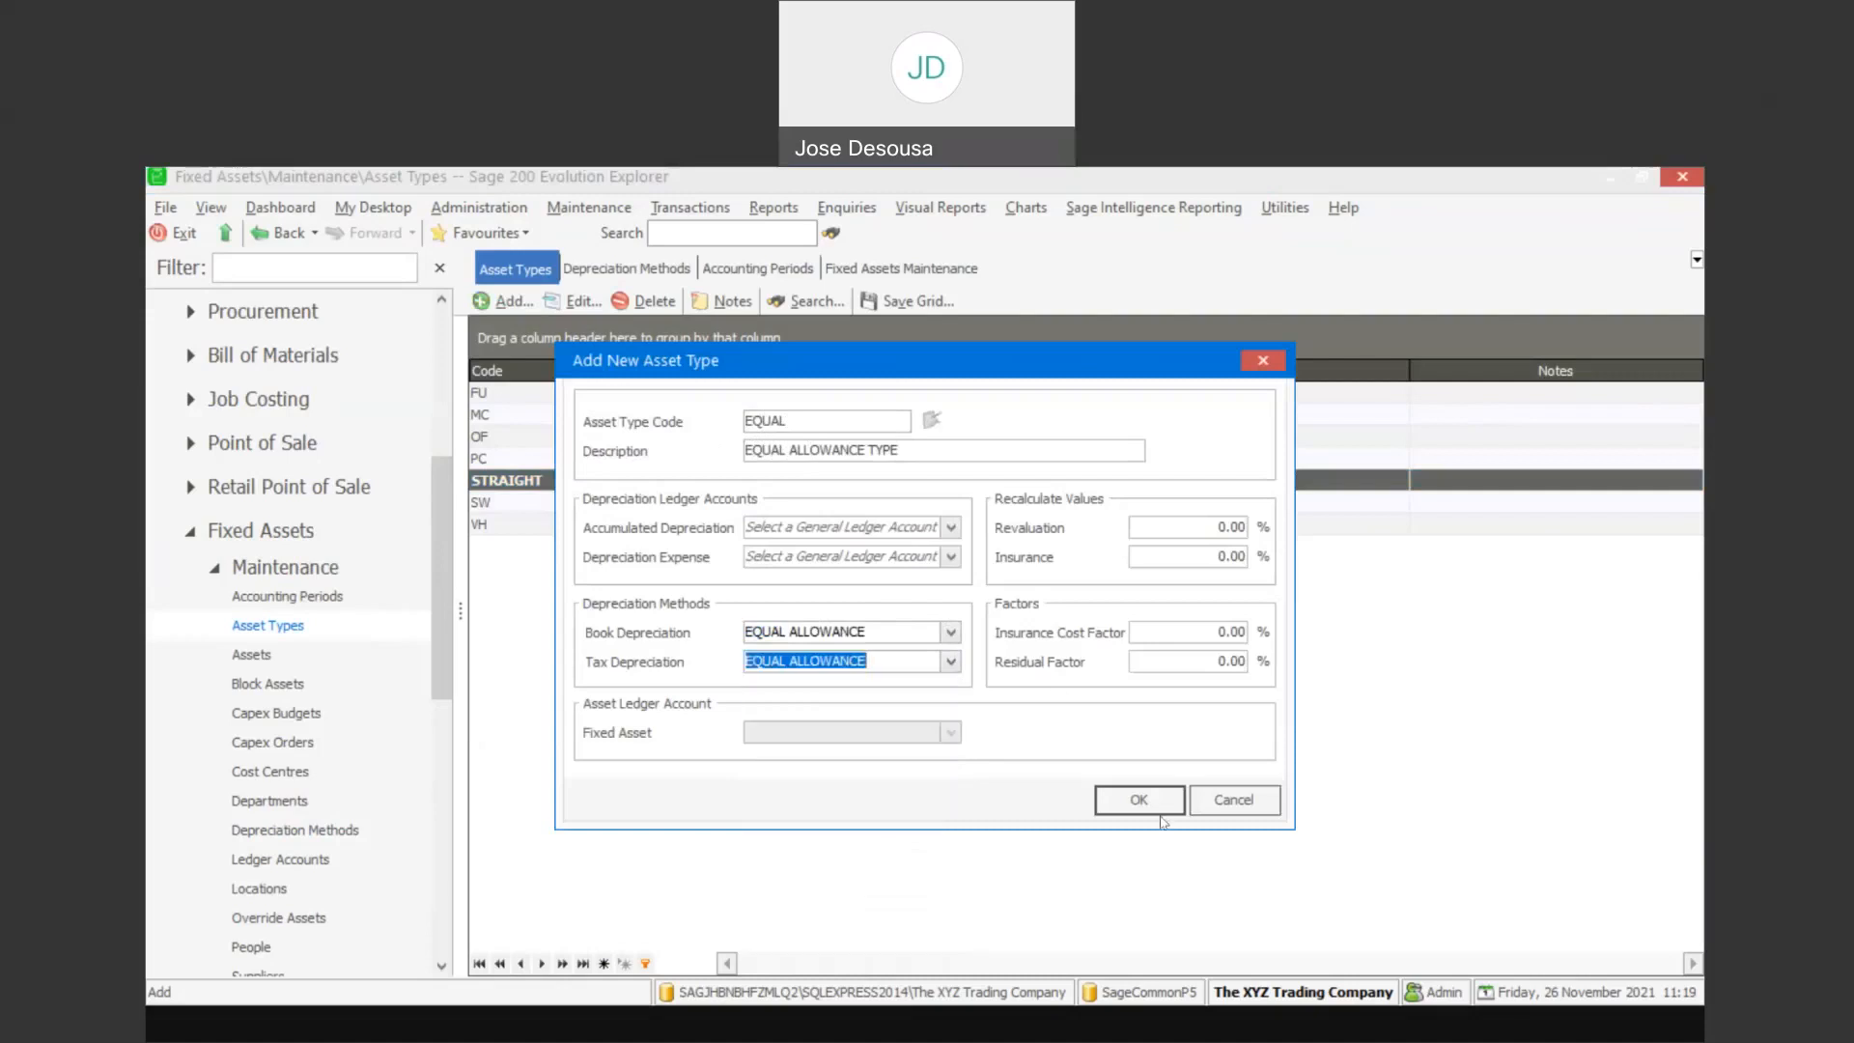
{"action": "left_click", "coordinate": [1162, 806]}
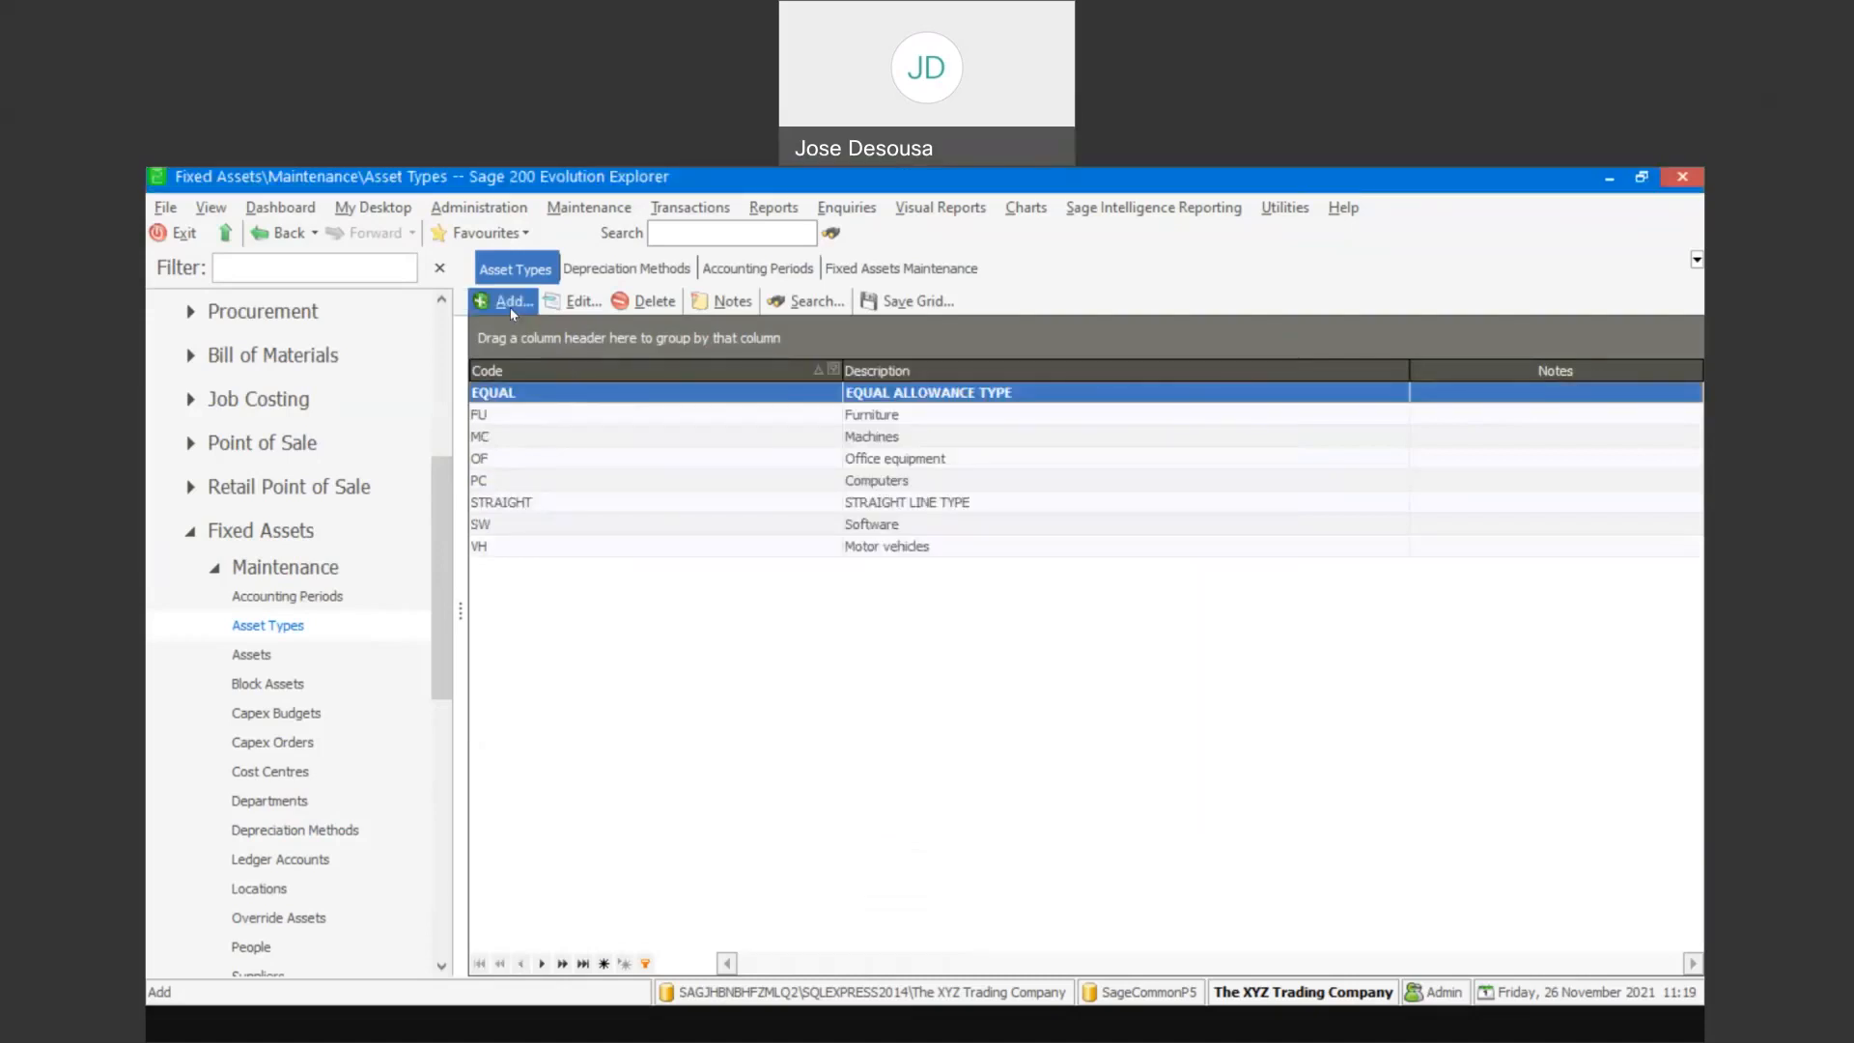
Start a new asset type with code REDUCING TYPE and description REDUCING BALANCE TYPE
{"action": "left_click", "coordinate": [507, 305]}
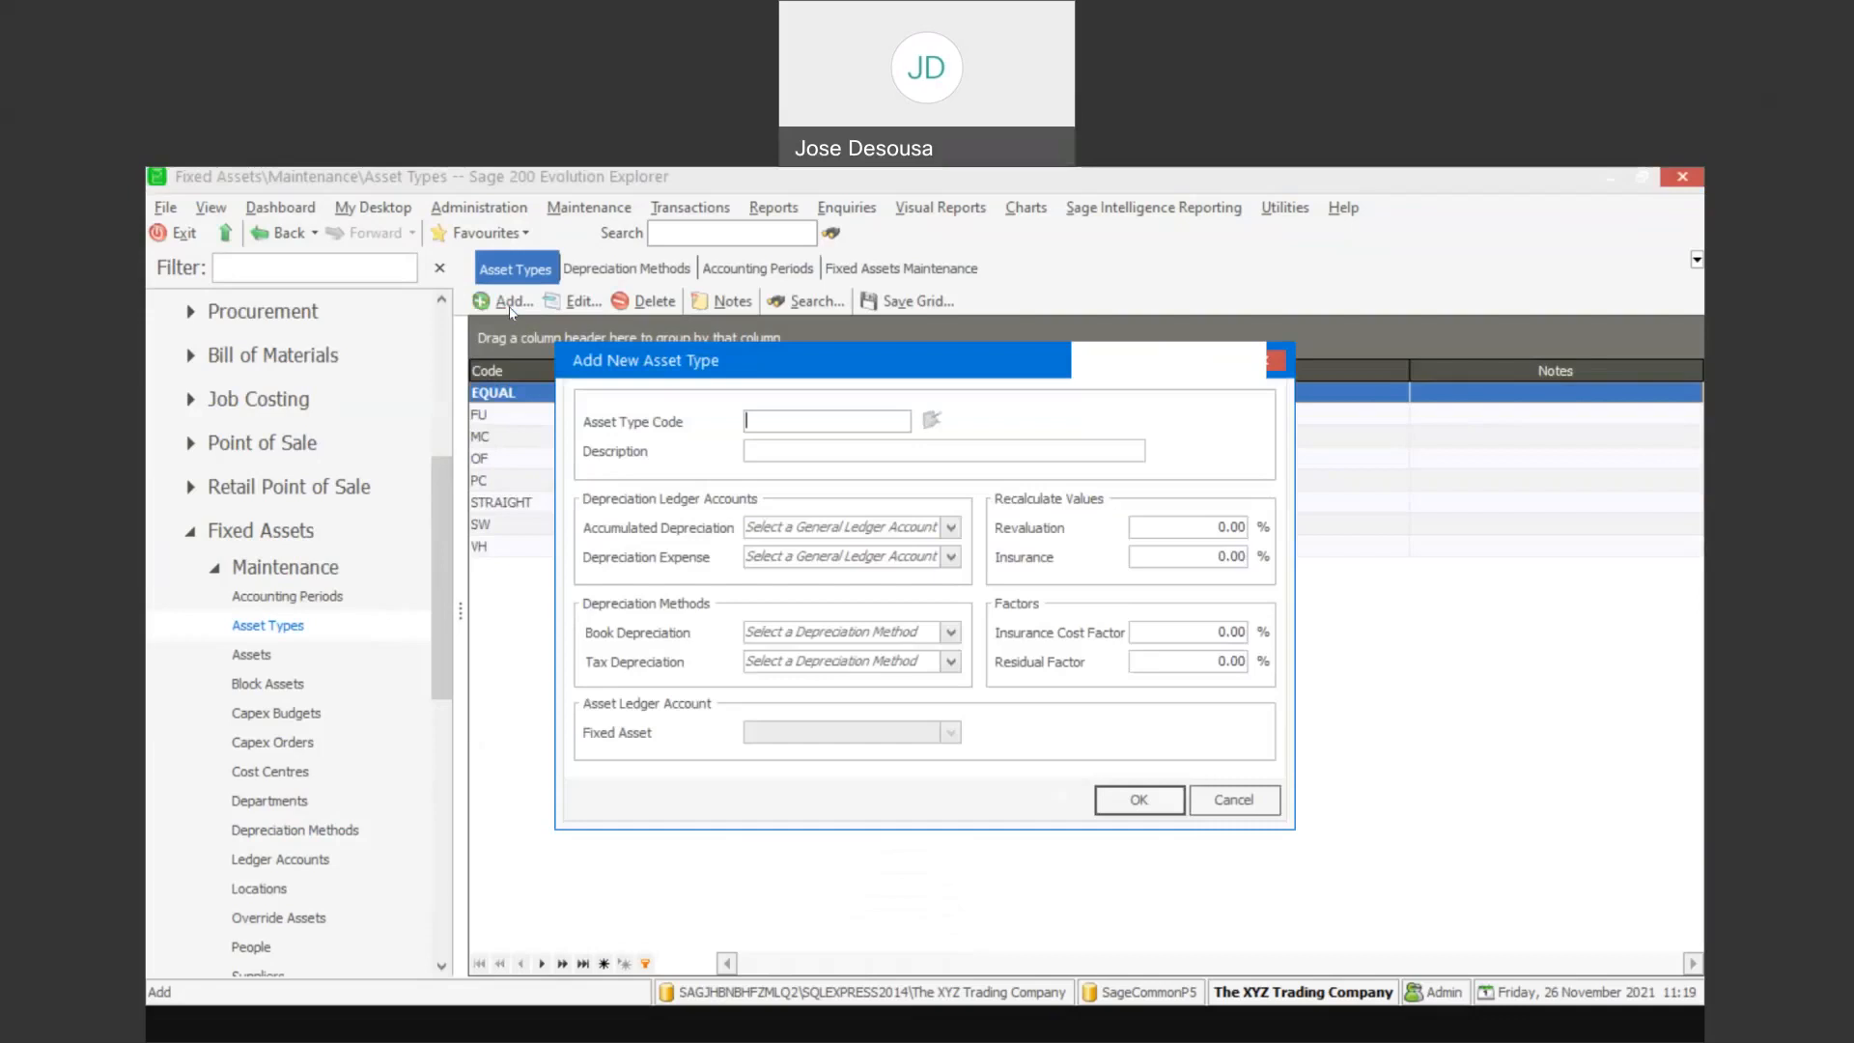
{"action": "type", "text": "REDUC"}
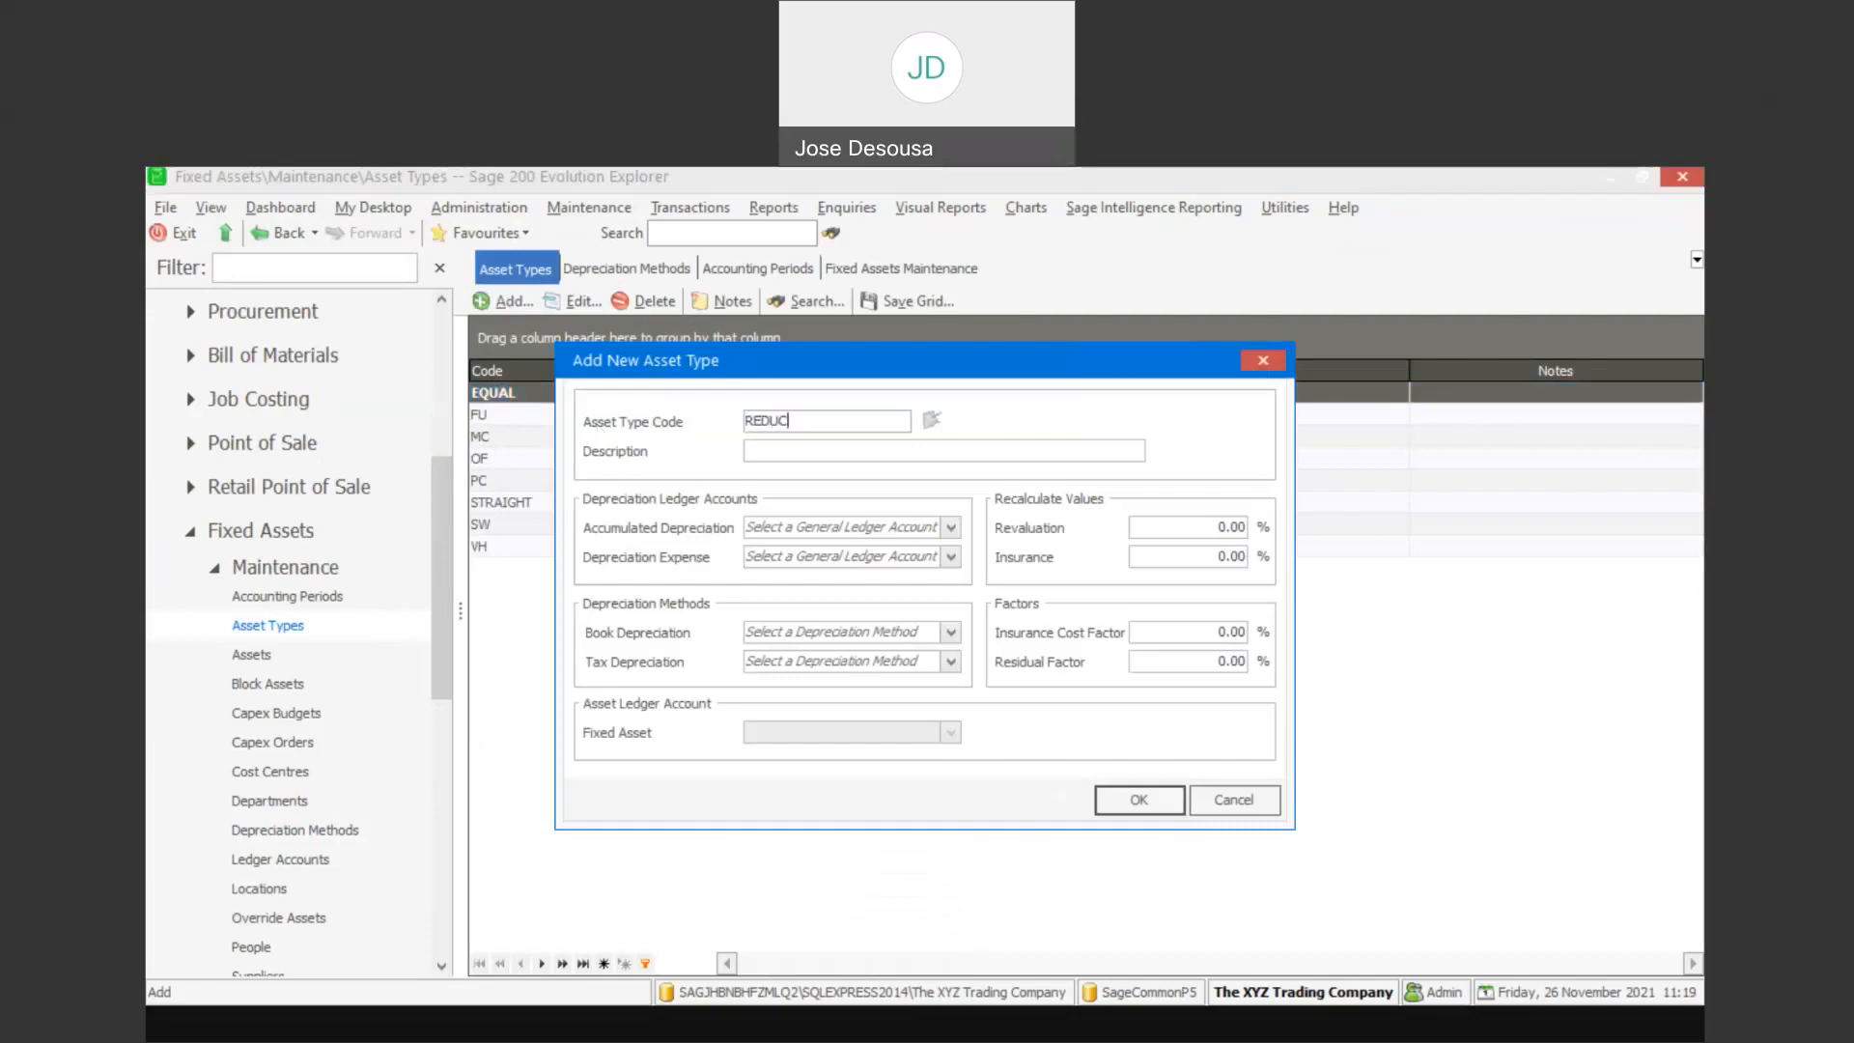
{"action": "type", "text": "ING TYPE"}
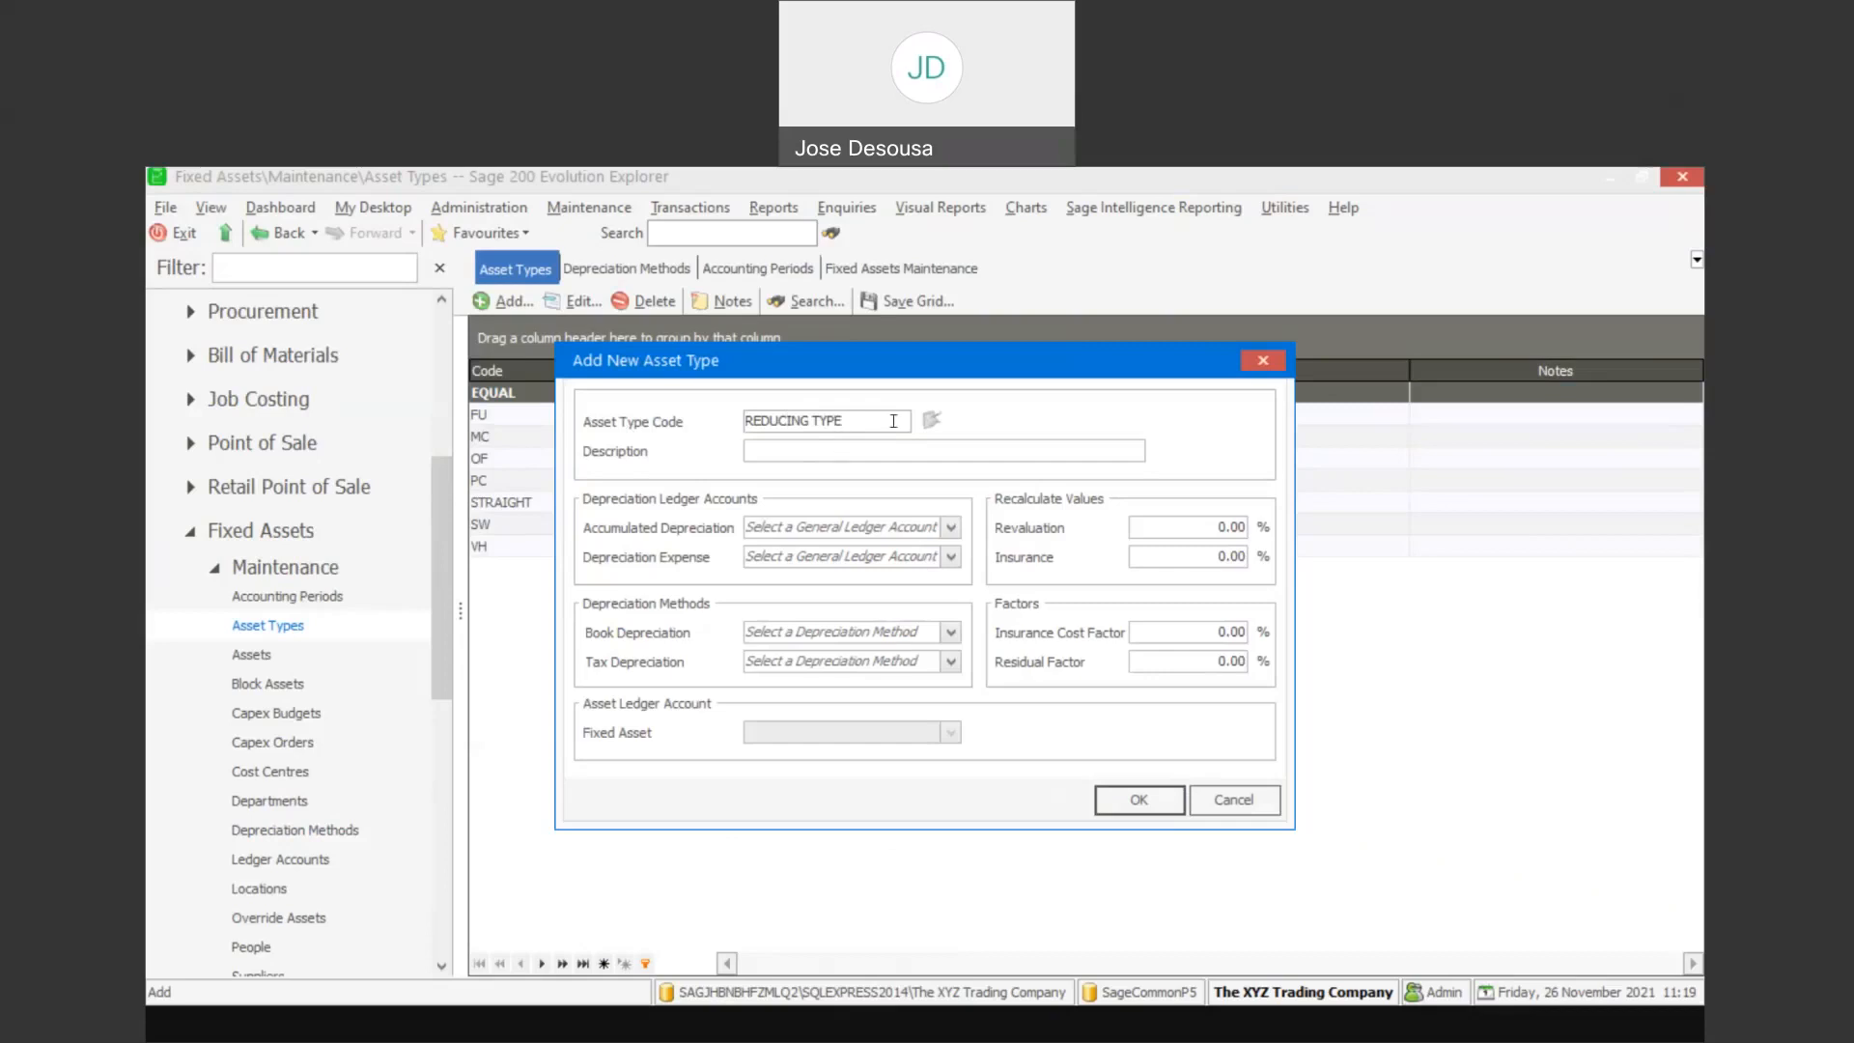
{"action": "left_click_drag", "start_coordinate": [894, 421], "coordinate": [707, 426]}
{"action": "key", "text": "ctrl+c"}
{"action": "left_click", "coordinate": [780, 447]}
{"action": "key", "text": "ctrl+v"}
{"action": "type", "text": "BALO"}
{"action": "key", "text": "BackSpace"}
{"action": "type", "text": "ANCE"}
Assign REDUCING BALANCE METHOD to both book and tax depreciation and save the REDUCING TYPE asset type
{"action": "left_click", "coordinate": [948, 631]}
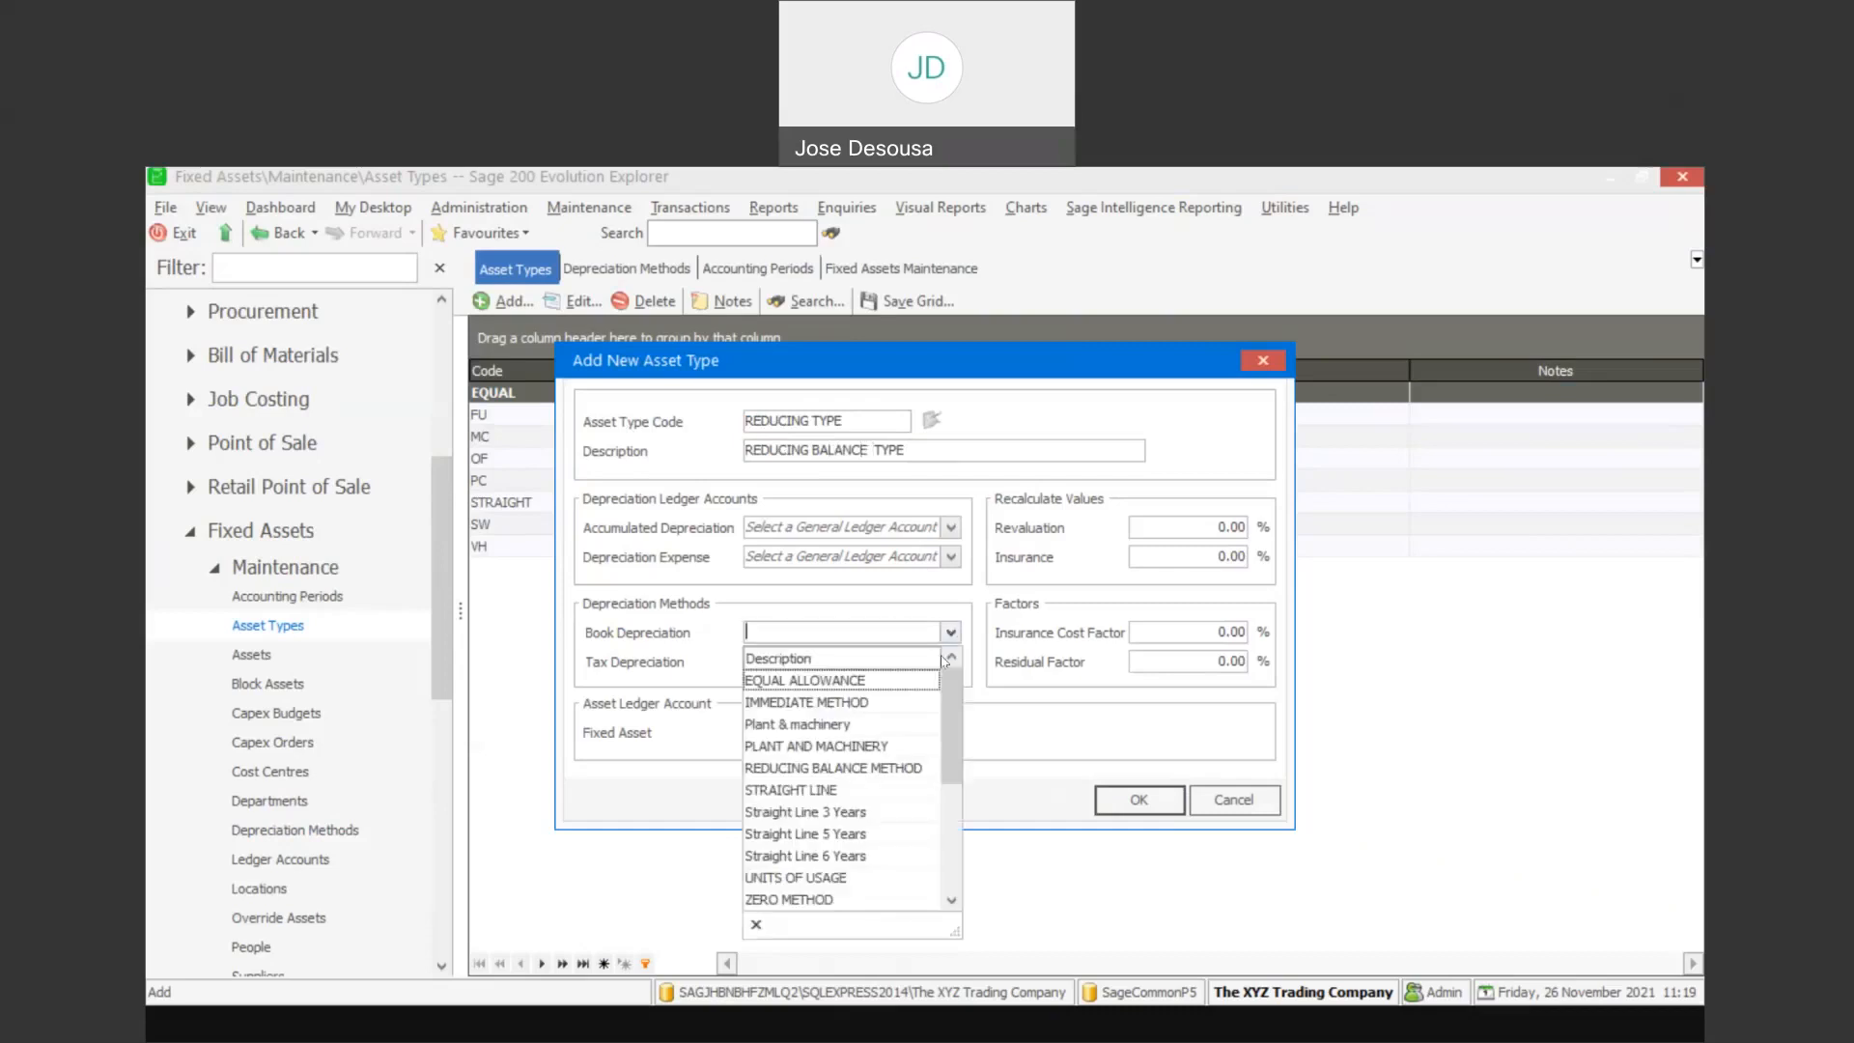
{"action": "left_click", "coordinate": [907, 767]}
{"action": "left_click", "coordinate": [950, 660]}
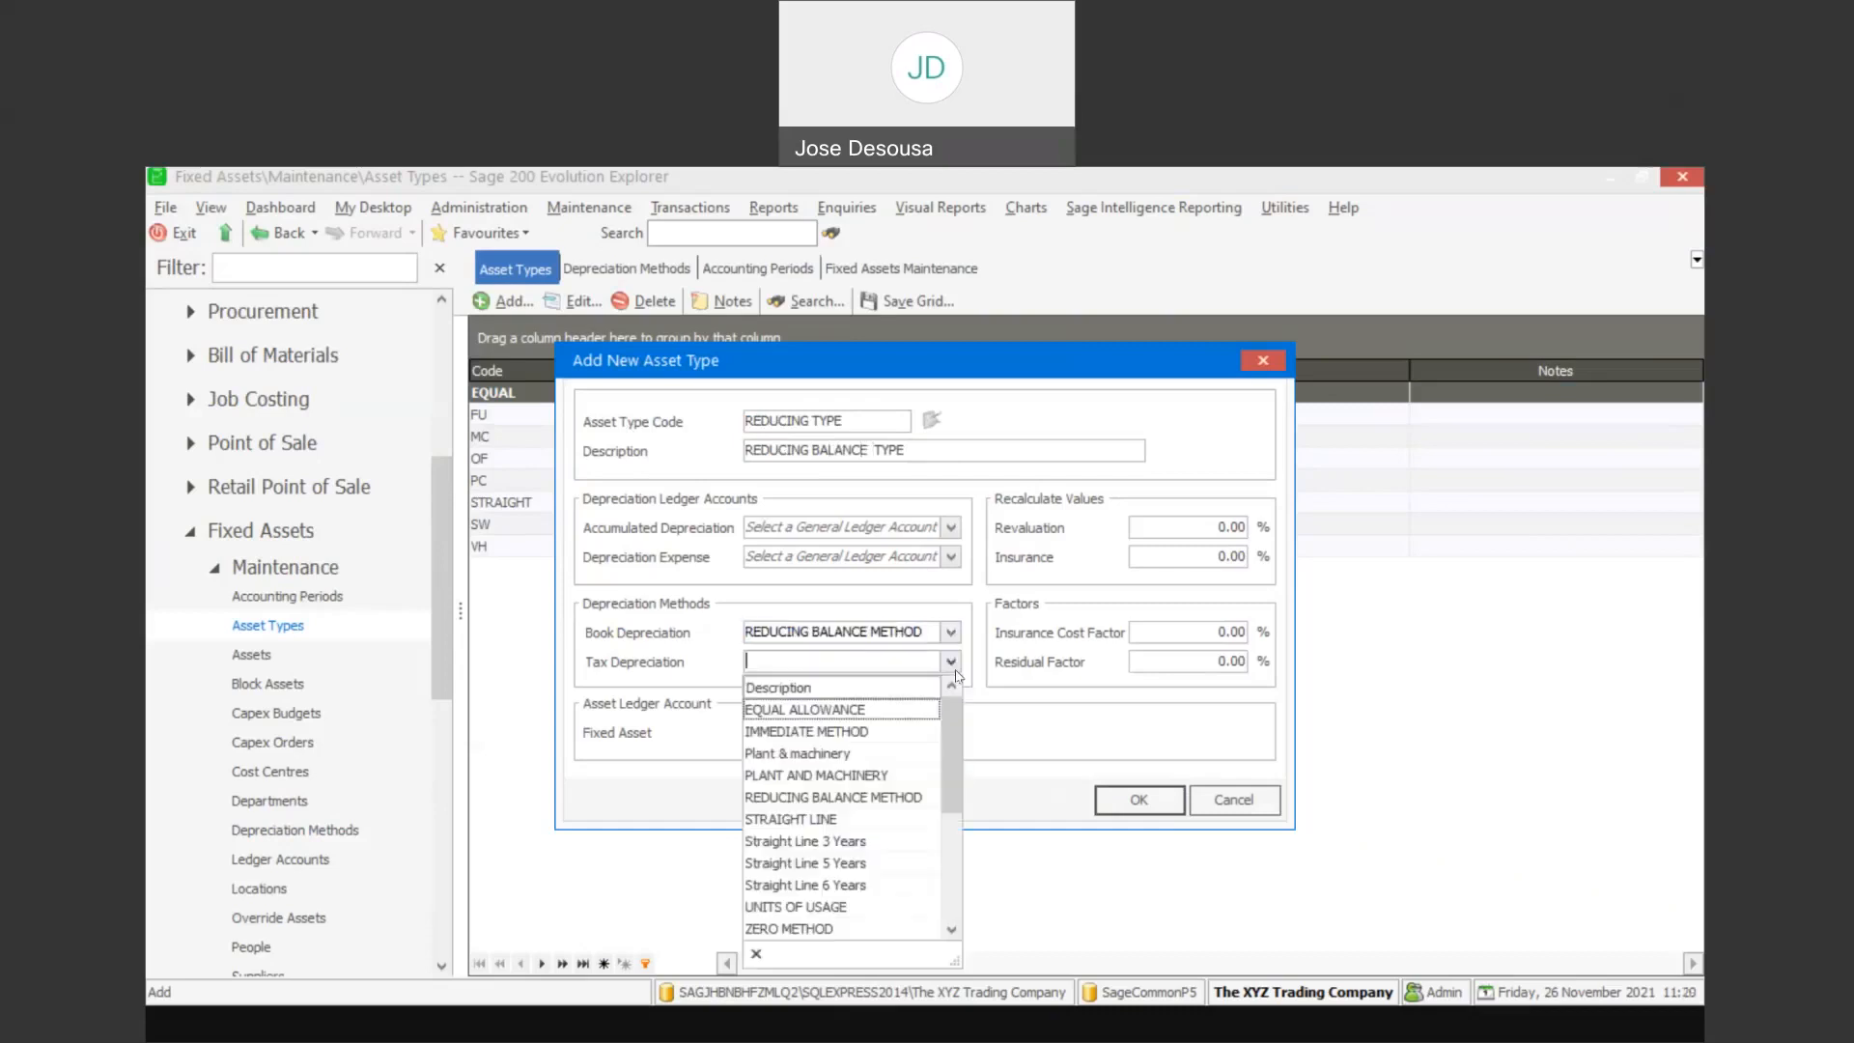
{"action": "left_click", "coordinate": [895, 798]}
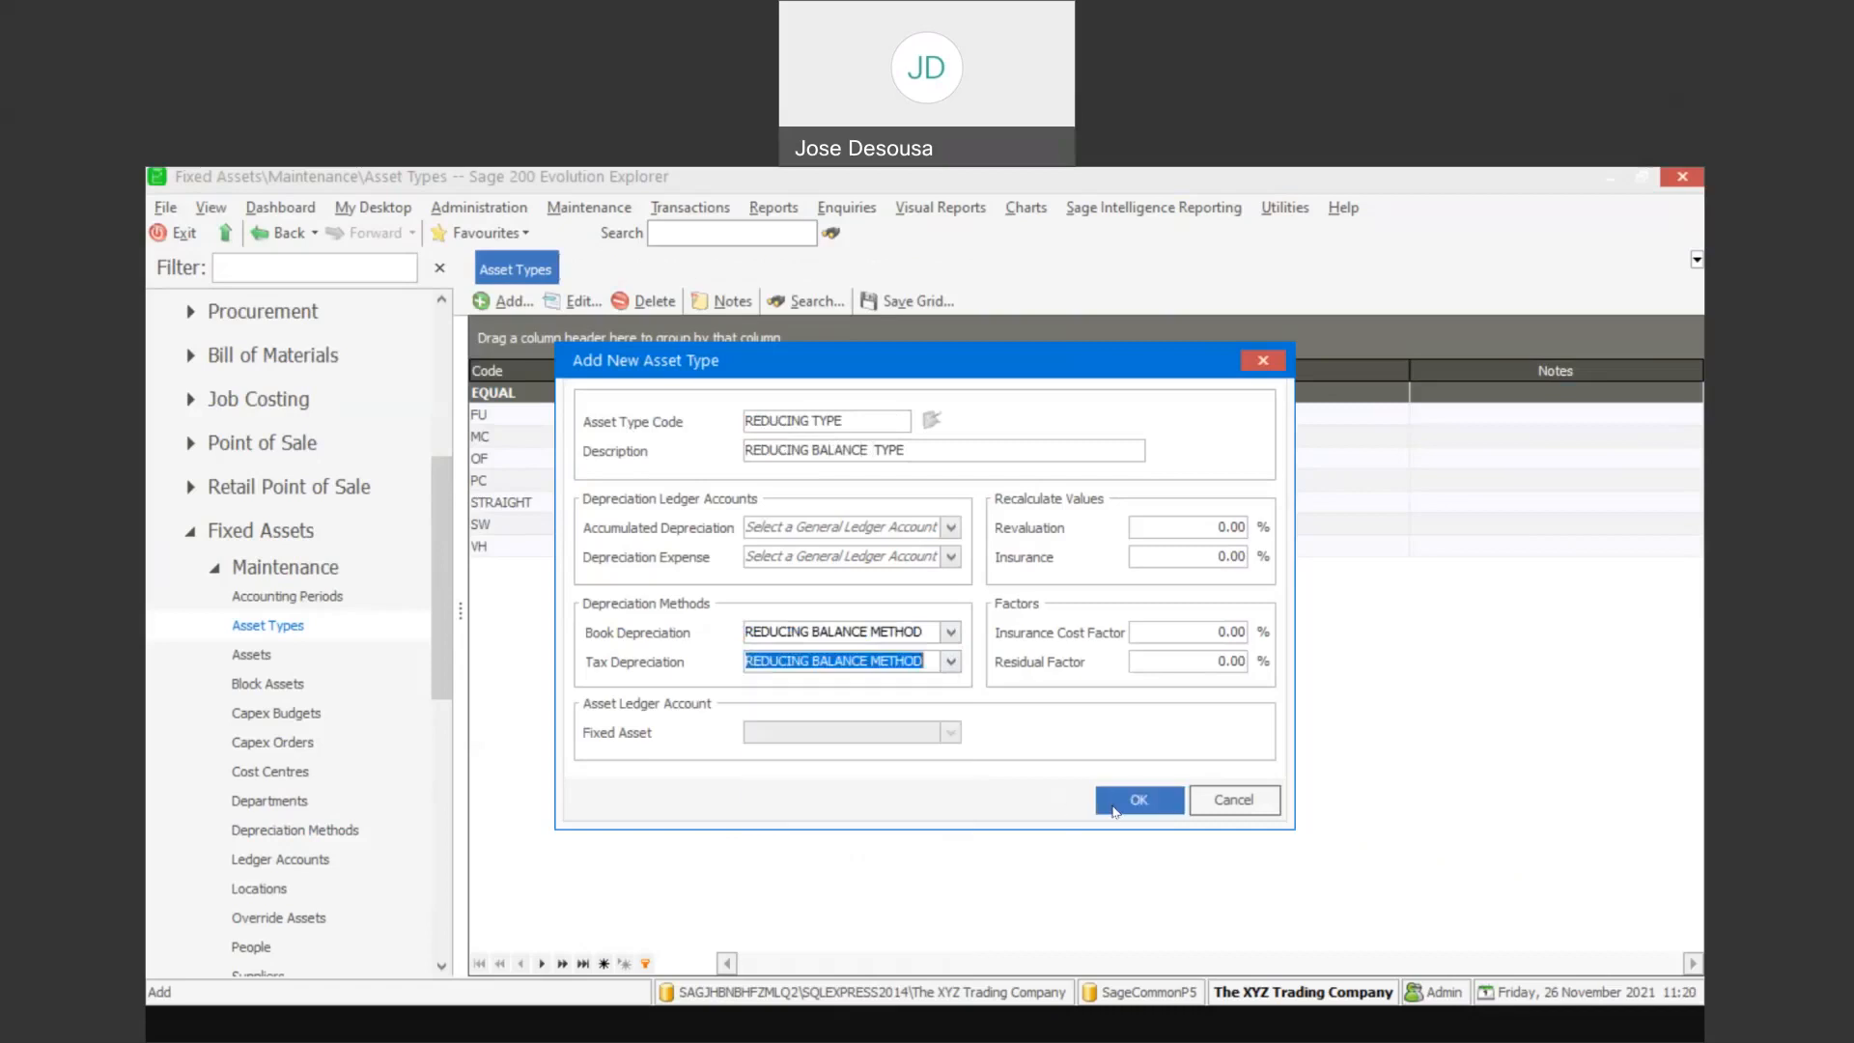
{"action": "left_click", "coordinate": [1116, 806]}
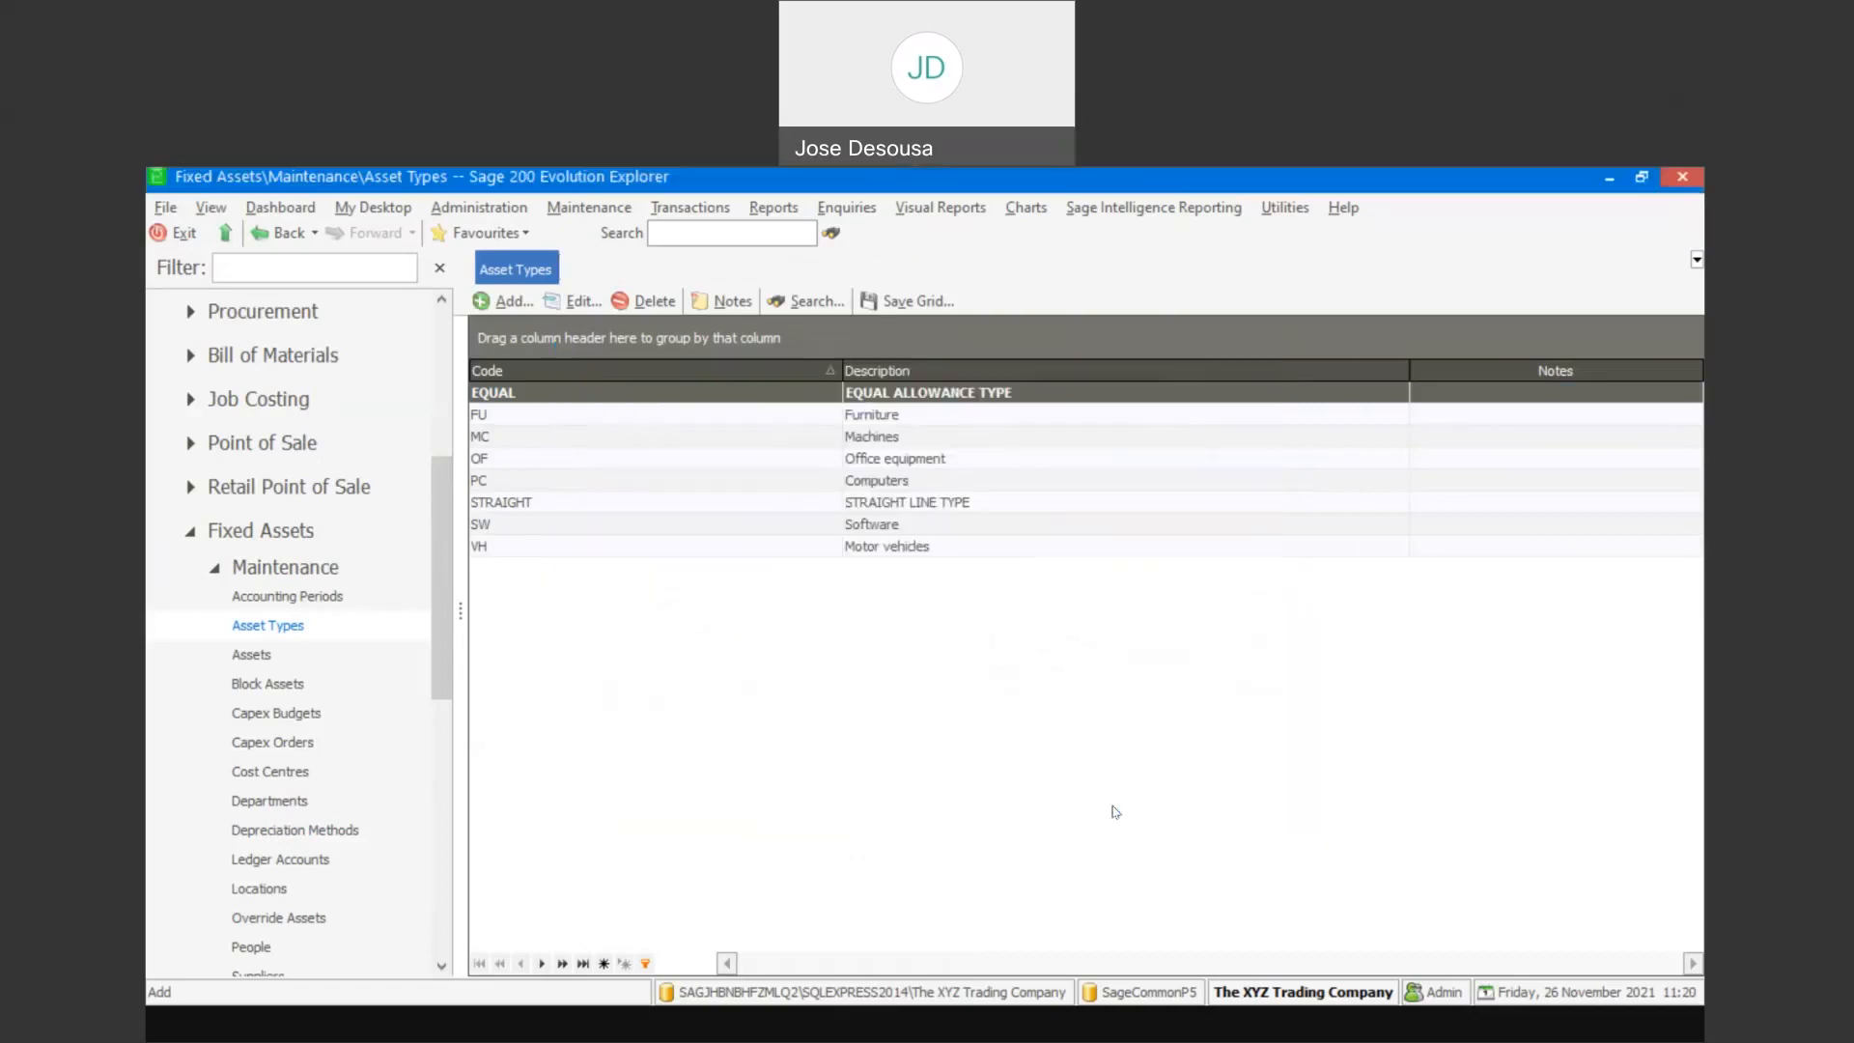
Start a new asset type with code PLANT MACHINERY and description PLANT AND MACHINERY TYPE
{"action": "left_click", "coordinate": [507, 302]}
{"action": "type", "text": "PLANT MACHIN"}
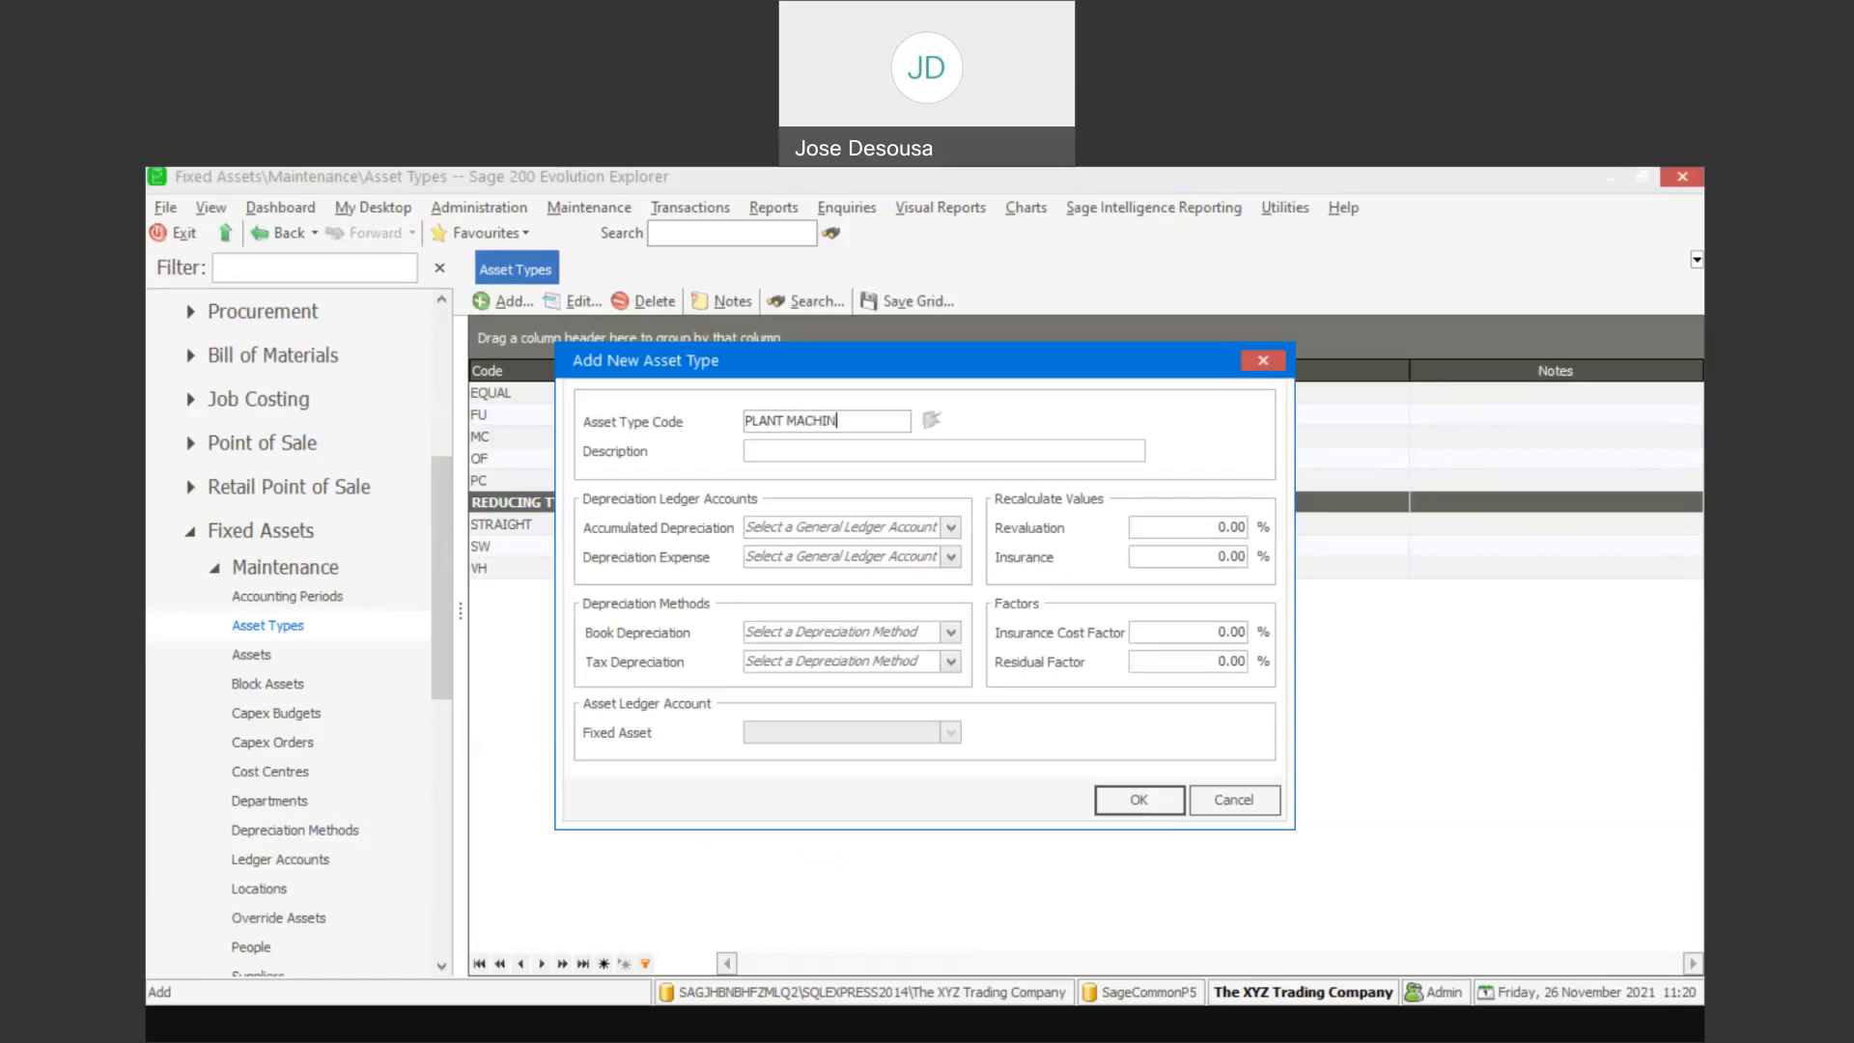
{"action": "type", "text": "ERY"}
{"action": "left_click", "coordinate": [763, 448]}
{"action": "type", "text": "PLANT AND MACHINERY TYPE"}
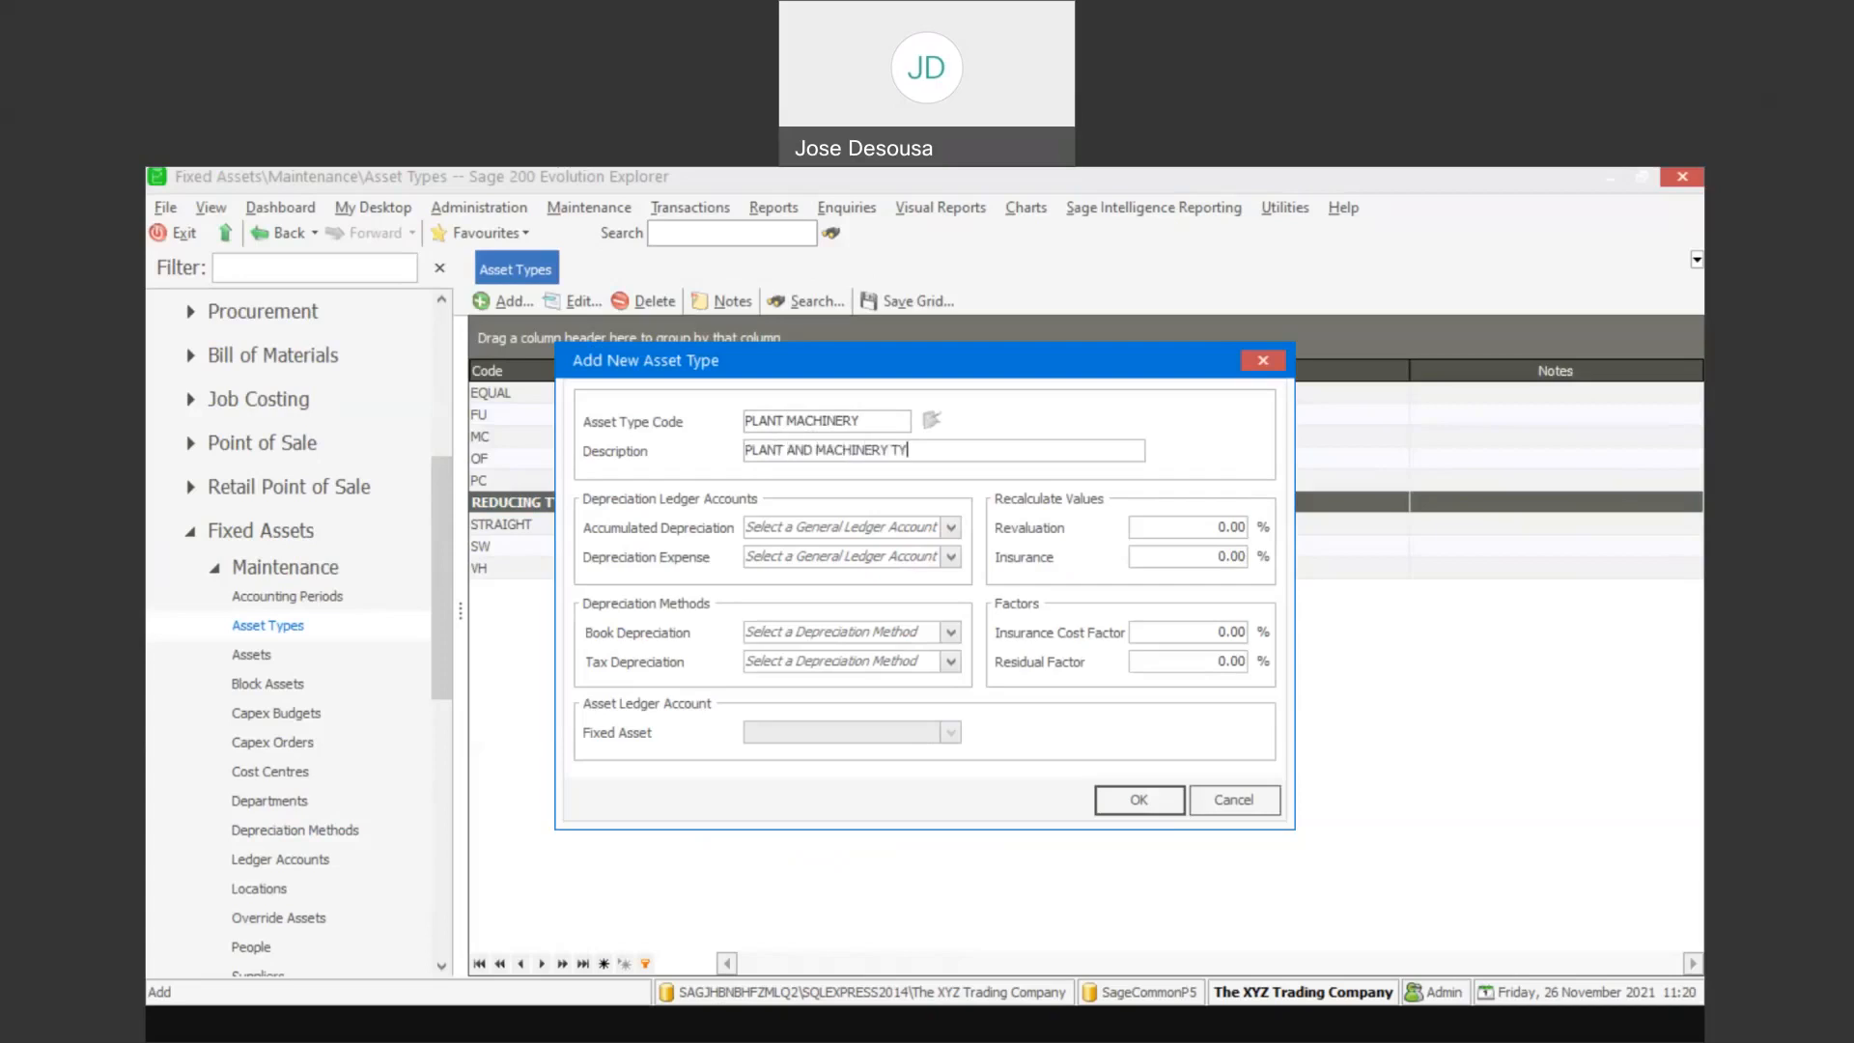
Assign the PLANT AND MACHINERY method to both book and tax depreciation and save the PLANT MACHINERY asset type
{"action": "left_click", "coordinate": [951, 633]}
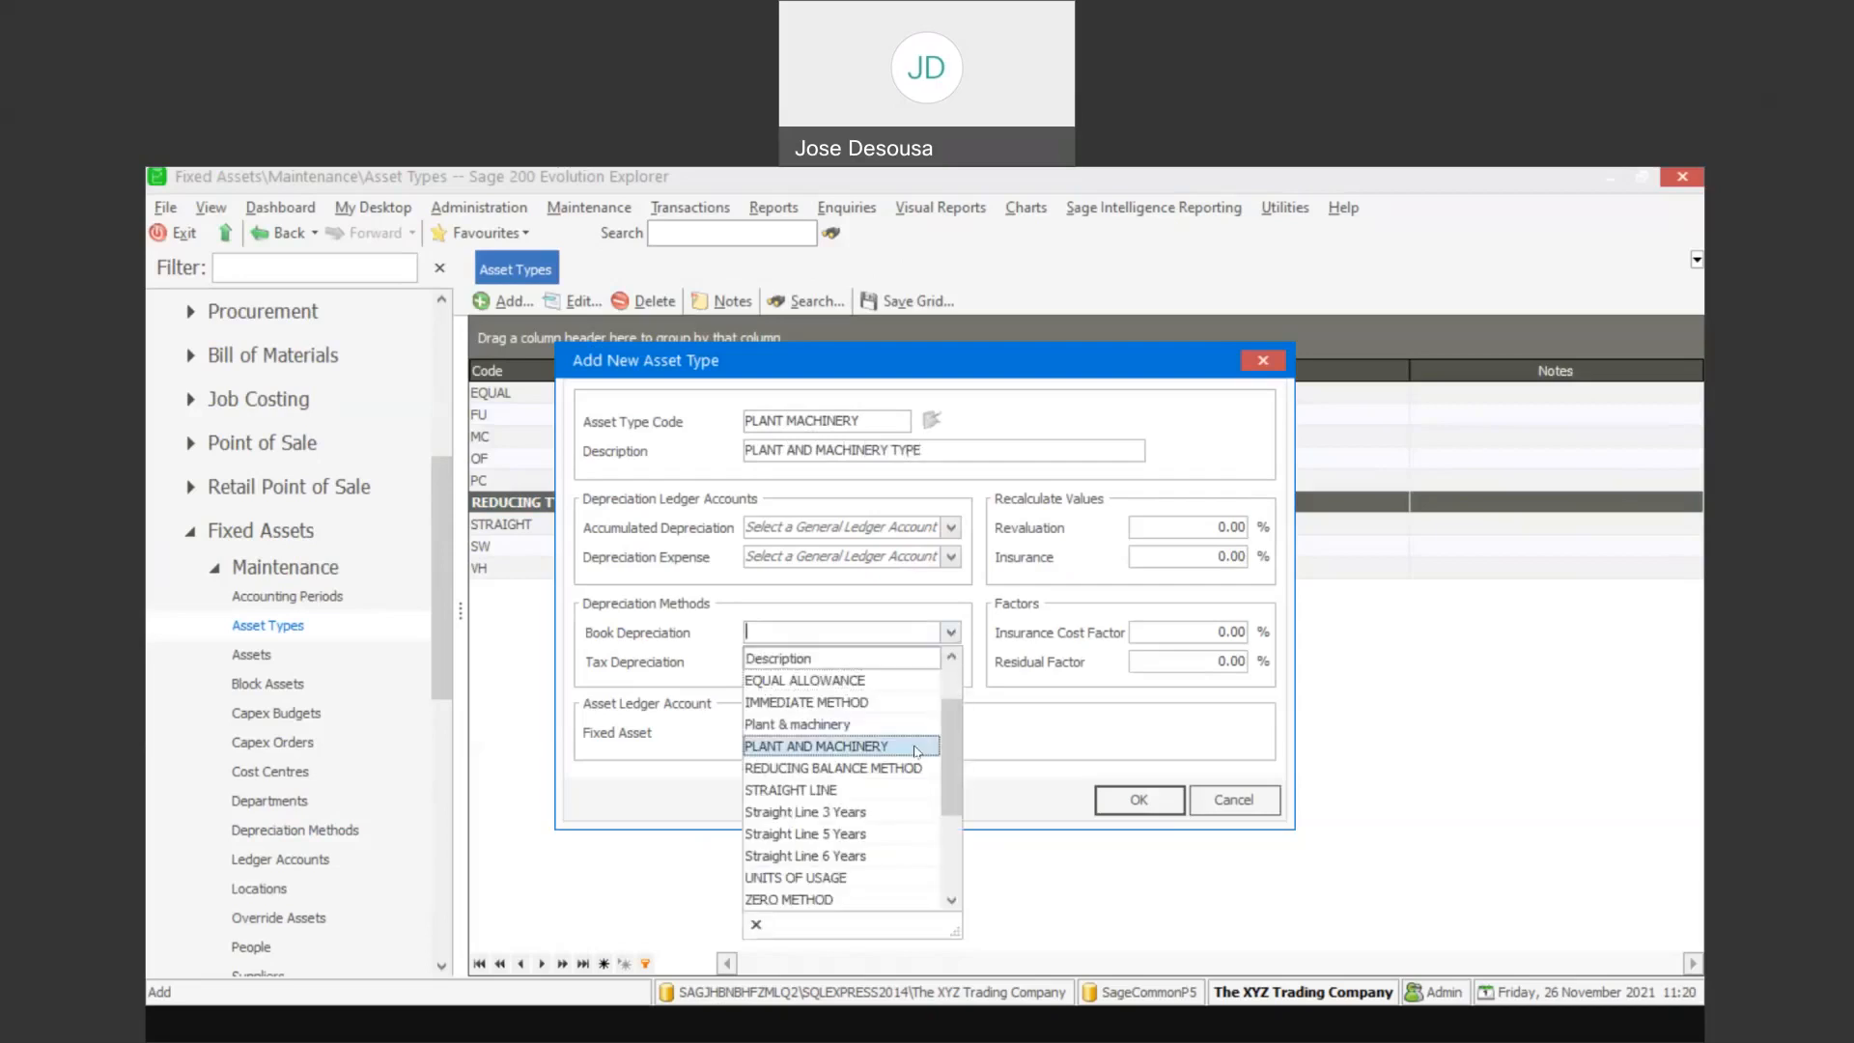
{"action": "left_click", "coordinate": [914, 748]}
{"action": "left_click", "coordinate": [951, 661]}
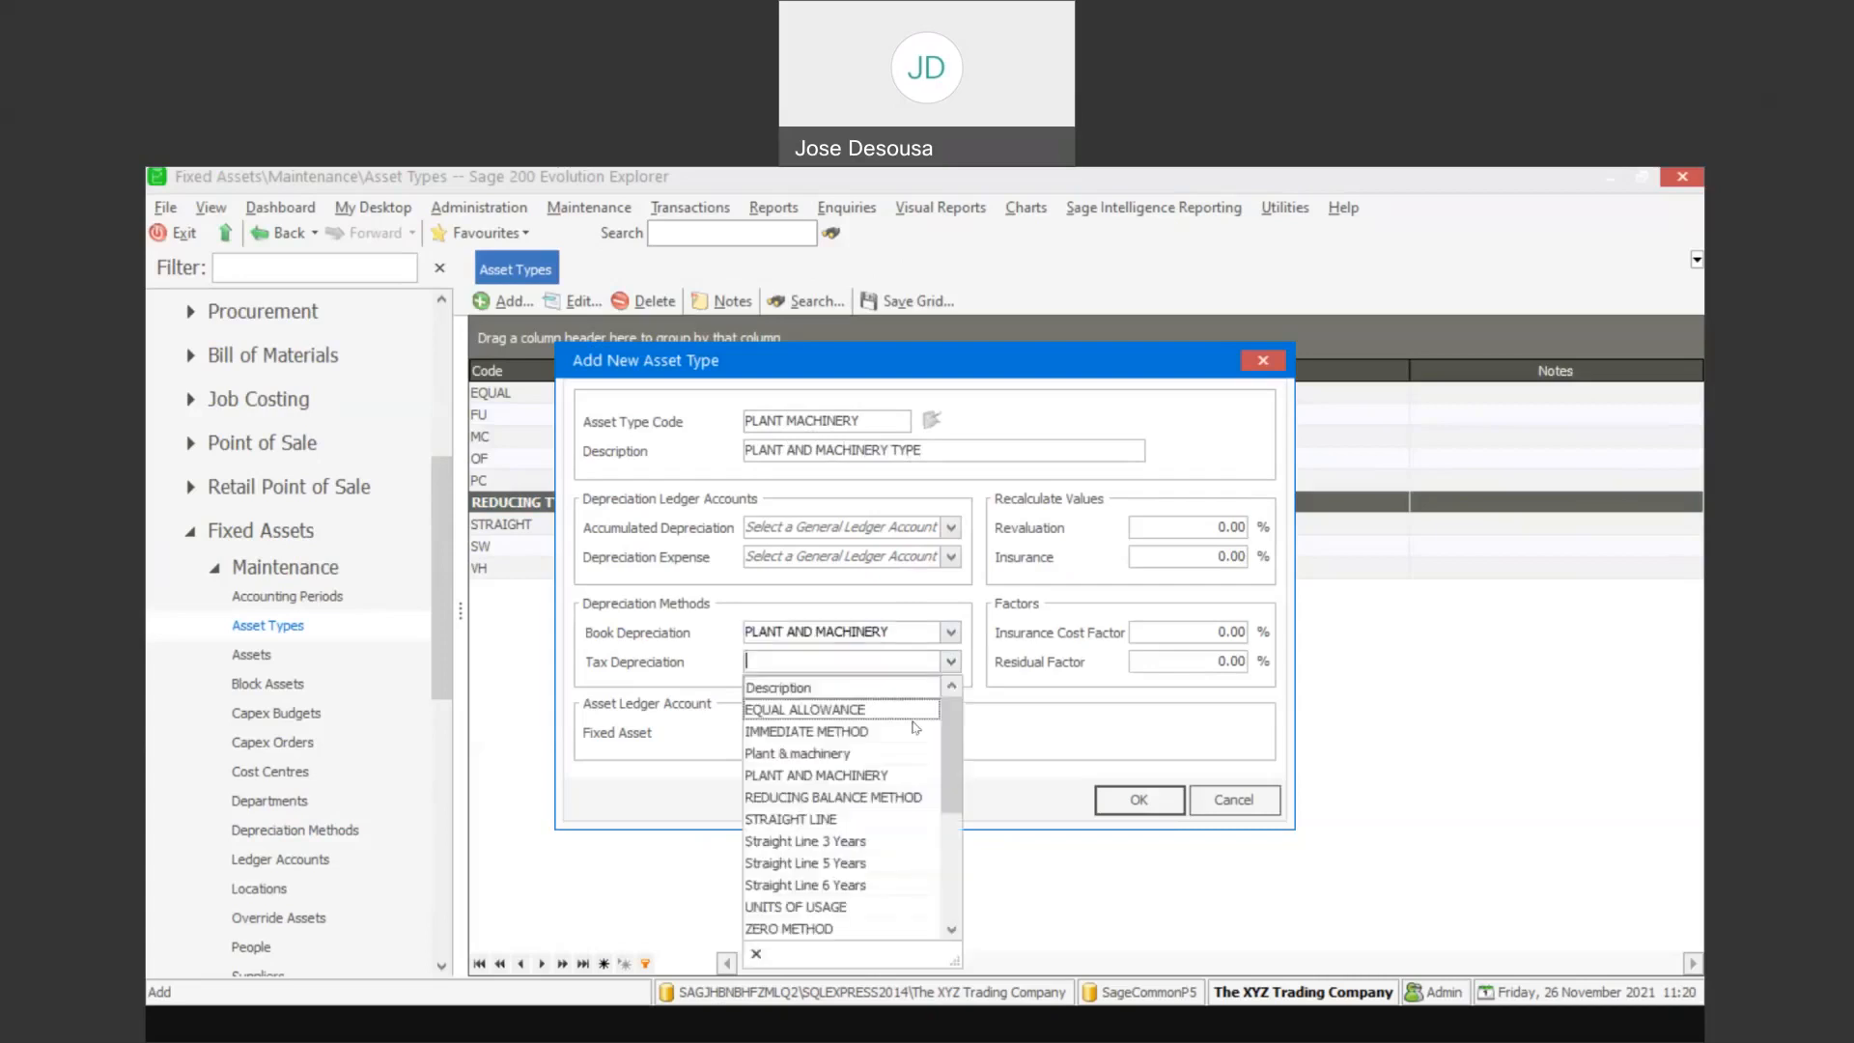
{"action": "left_click", "coordinate": [869, 775]}
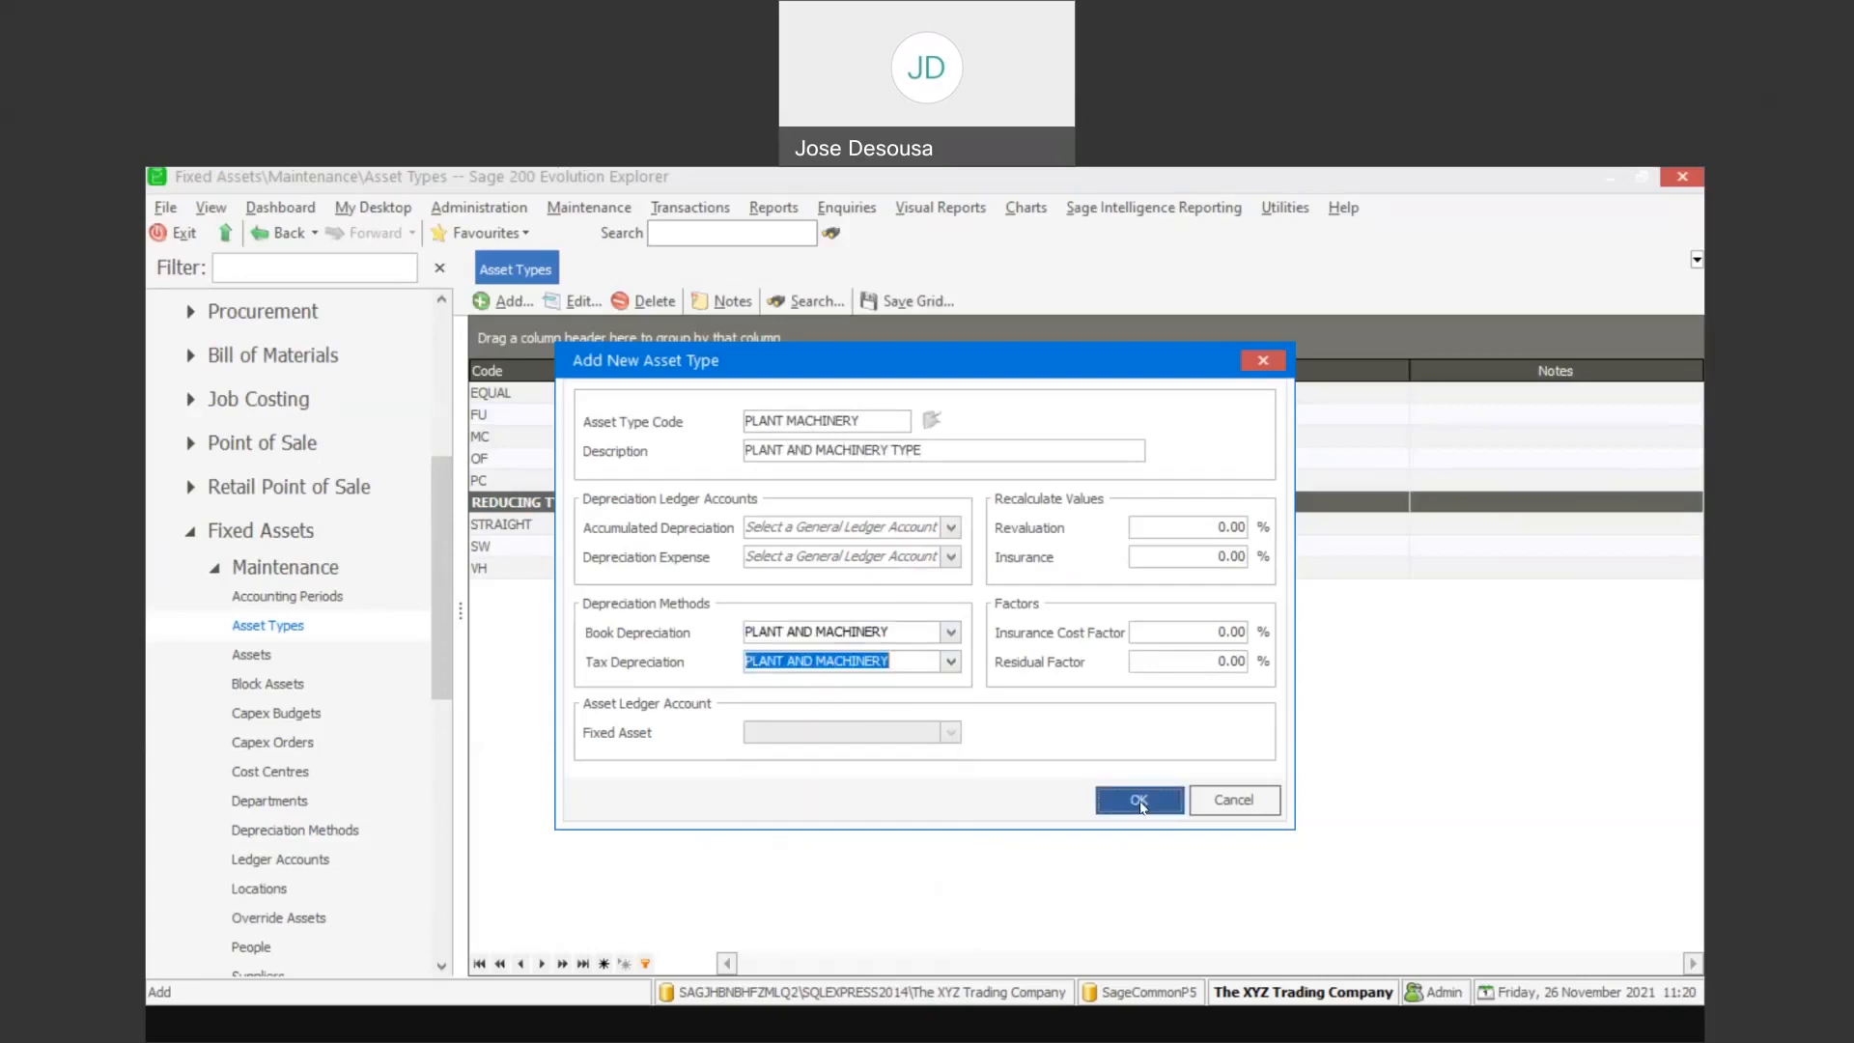
{"action": "left_click", "coordinate": [1139, 800]}
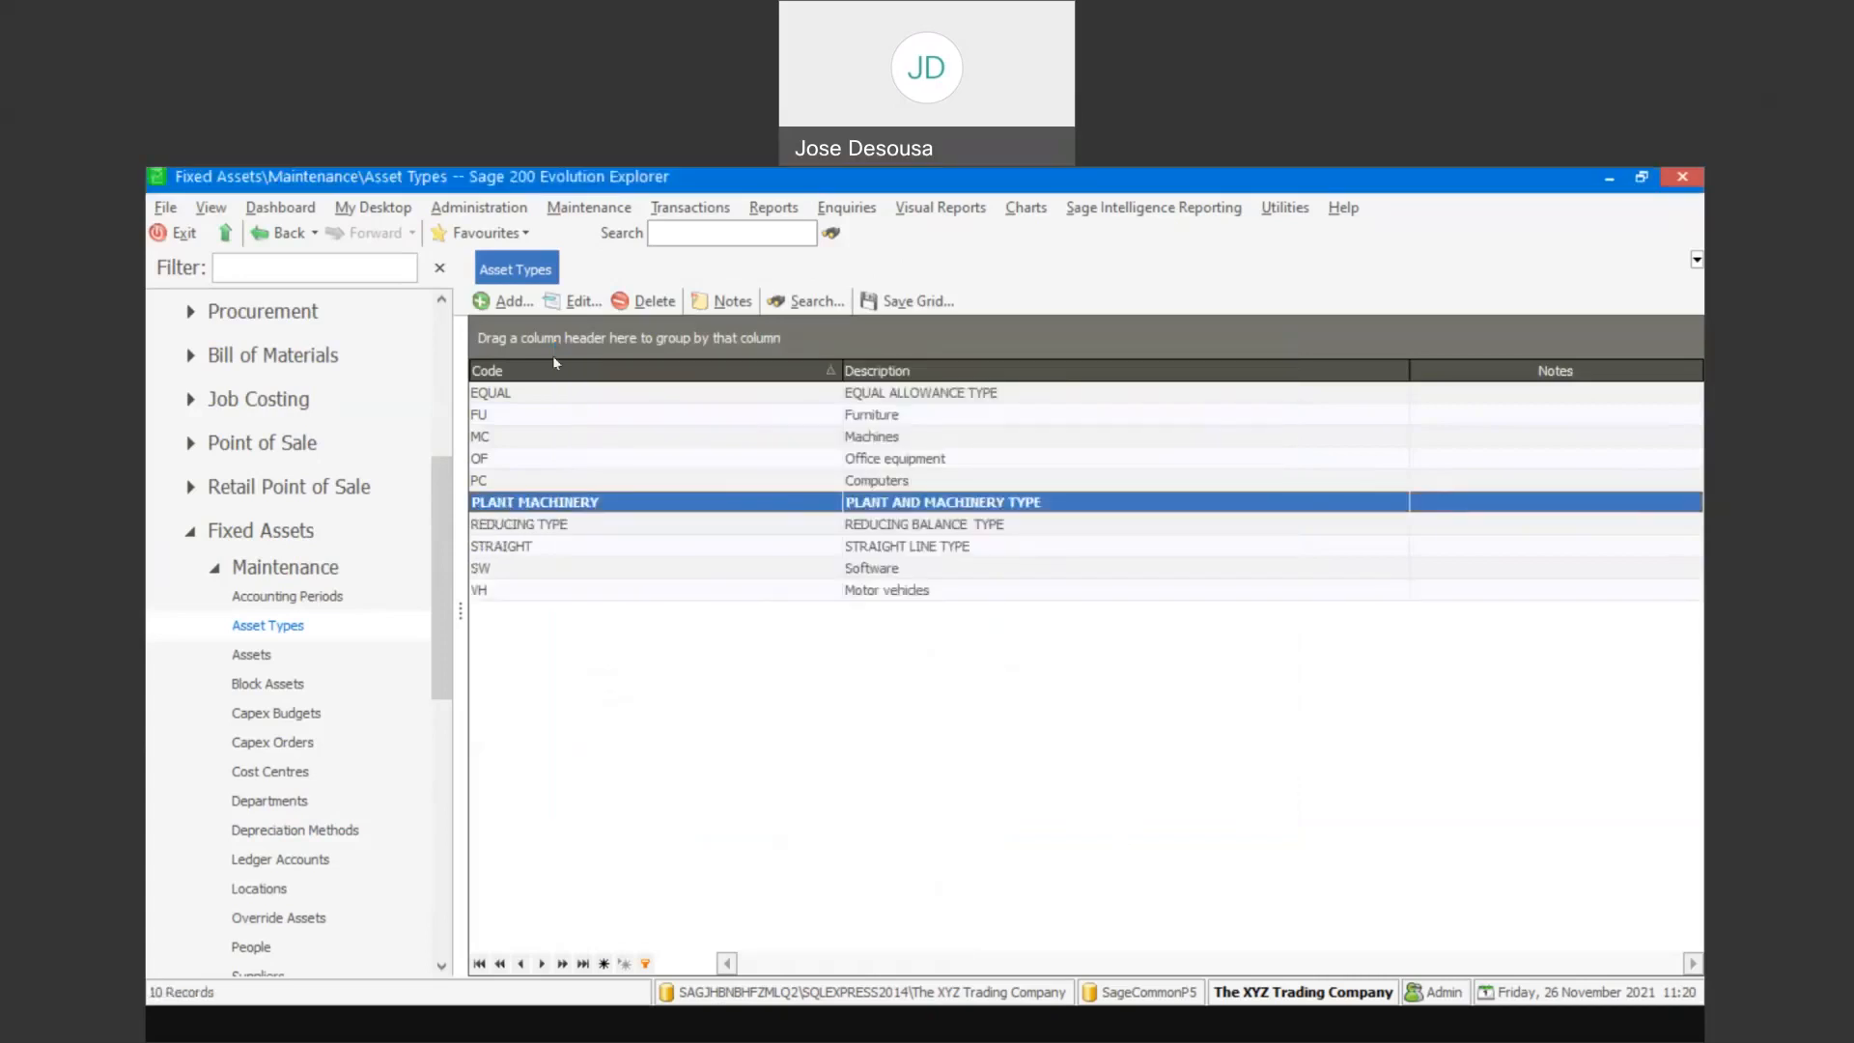
Start a new asset type with IMMEDIATE TYPE as both its code and description
{"action": "left_click", "coordinate": [518, 303]}
{"action": "type", "text": "IMMEDIA"}
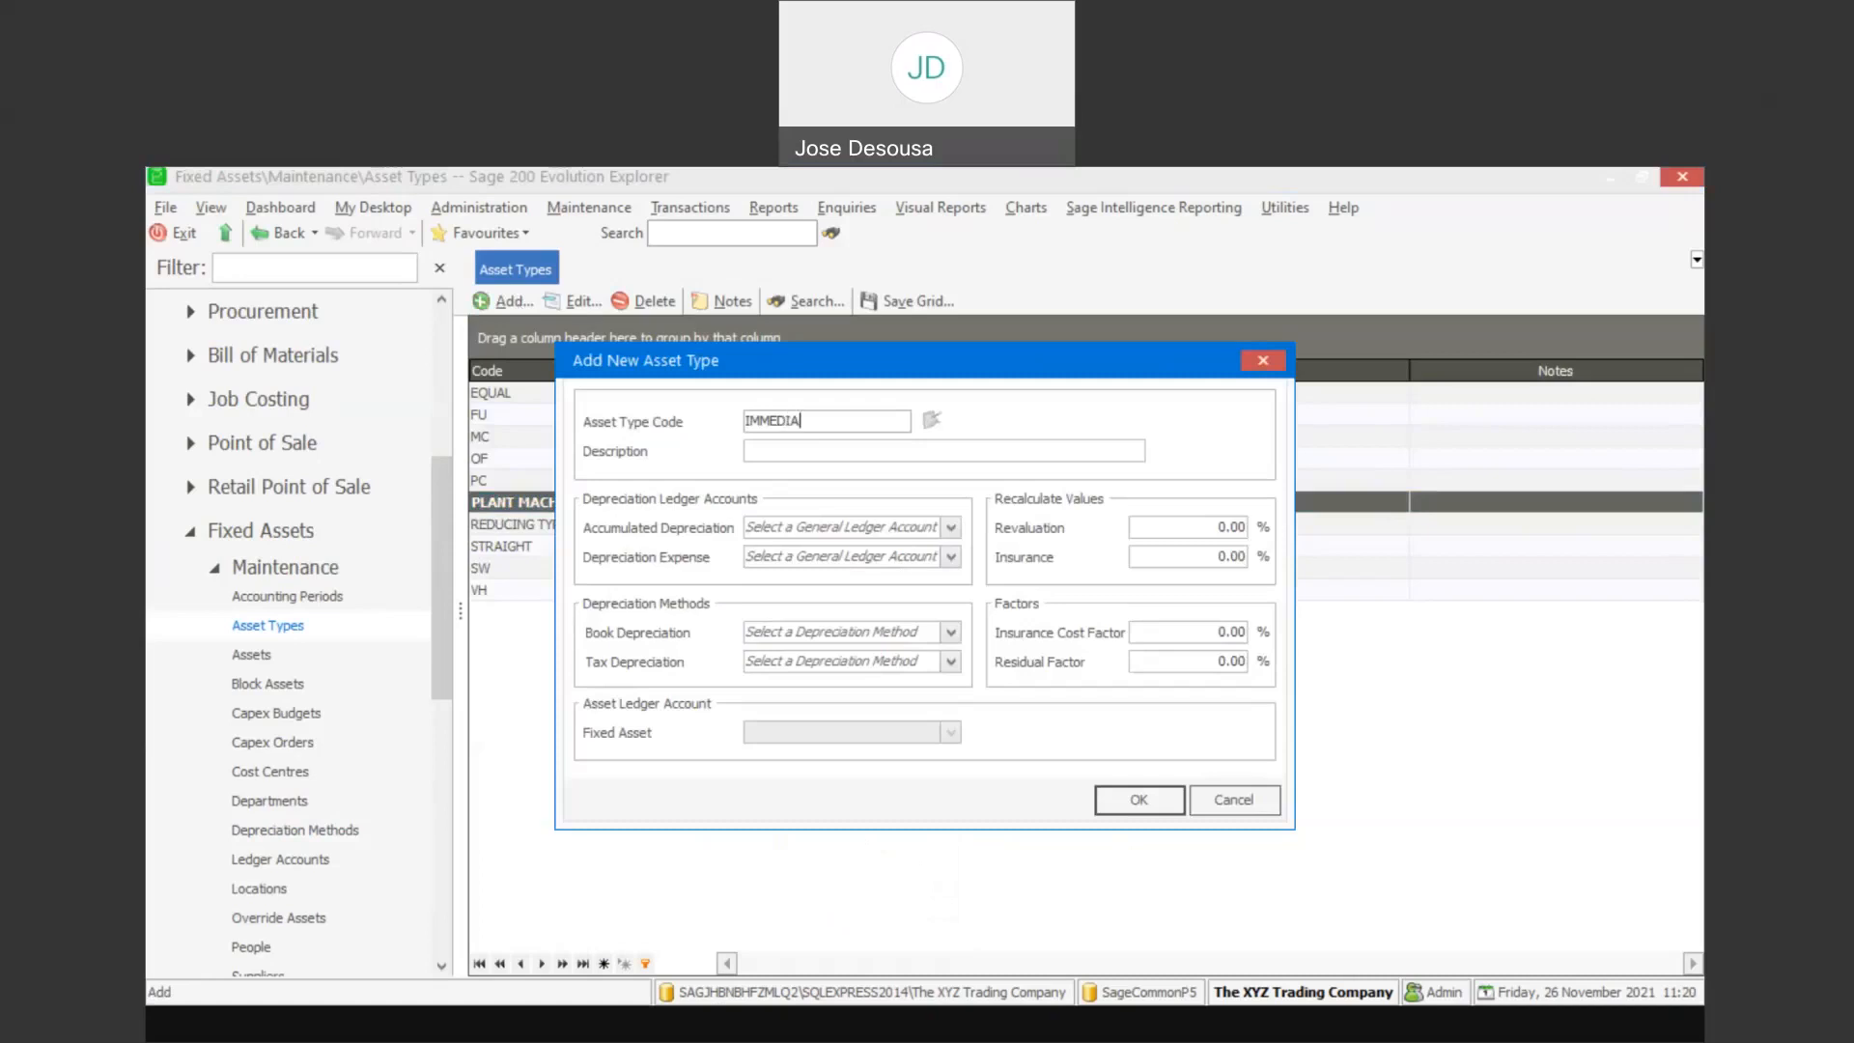
{"action": "type", "text": "TE TYPE"}
{"action": "left_click_drag", "start_coordinate": [854, 422], "coordinate": [743, 422]}
{"action": "key", "text": "ctrl+c"}
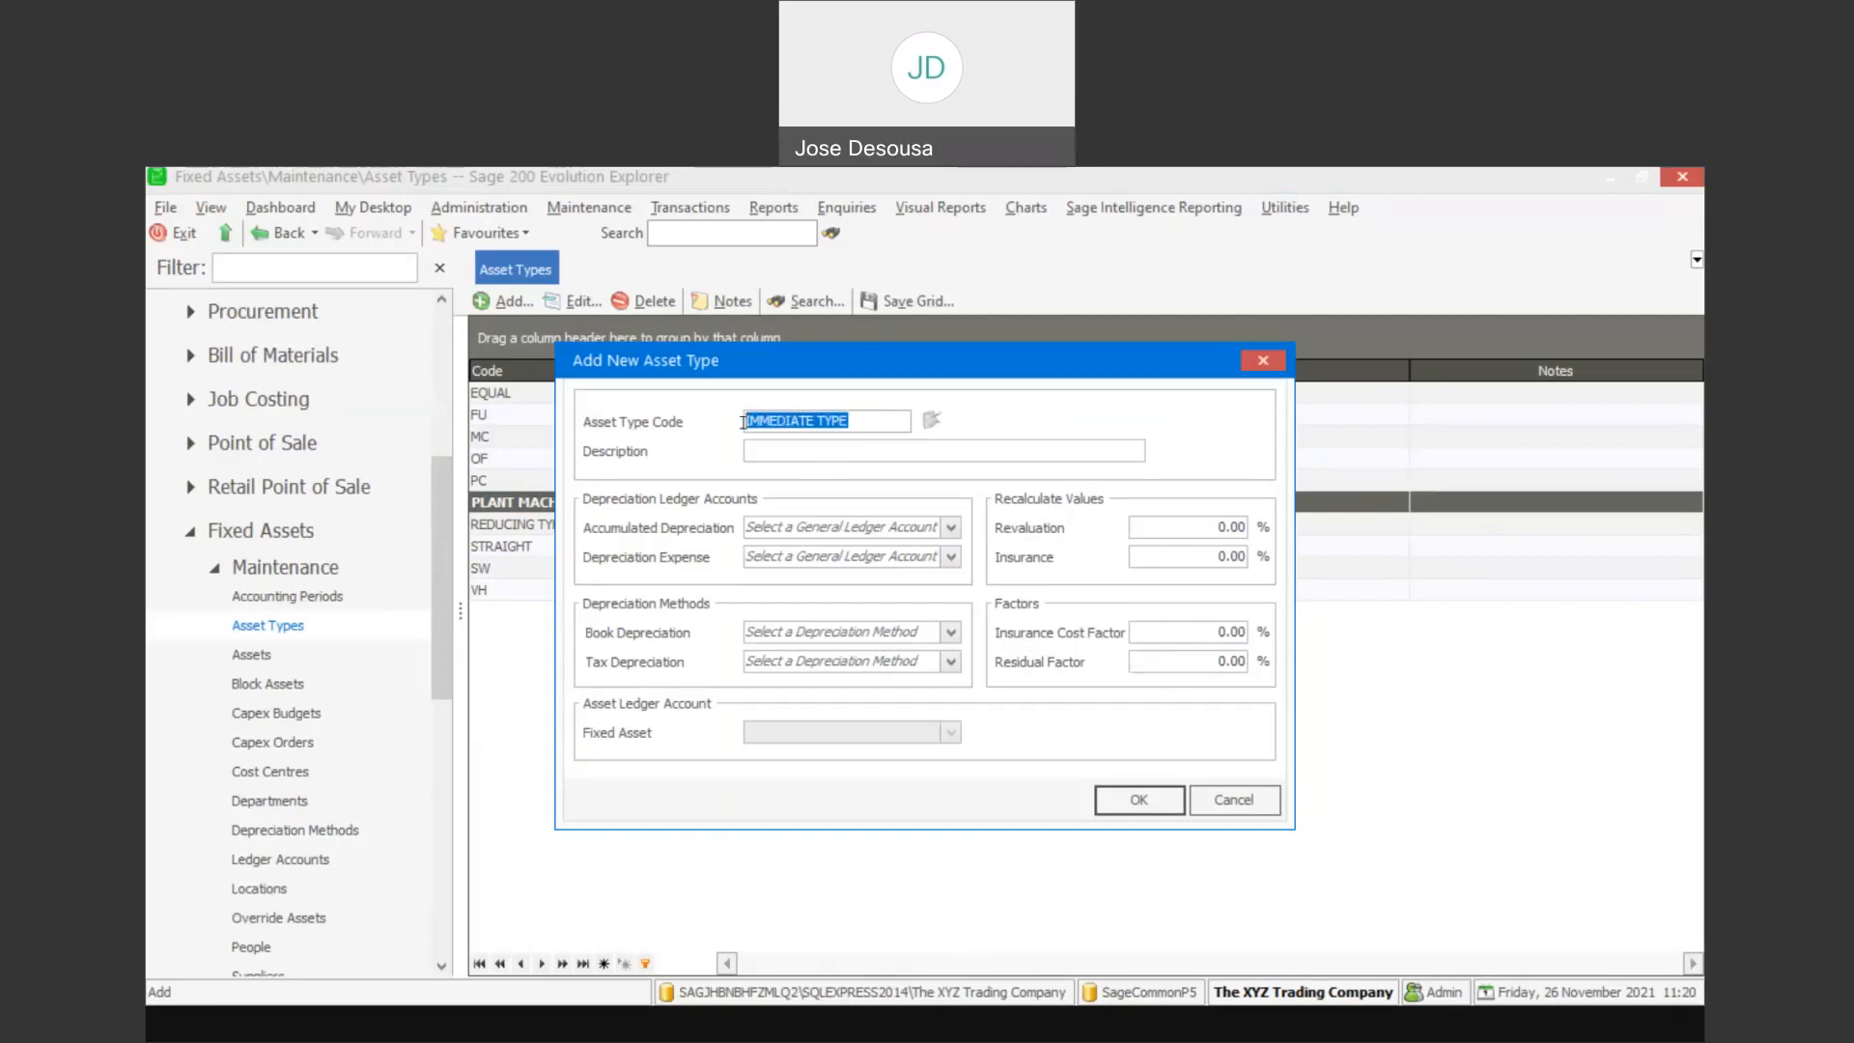
{"action": "left_click", "coordinate": [806, 460]}
{"action": "key", "text": "ctrl+v"}
Assign IMMEDIATE METHOD to both book and tax depreciation and save the IMMEDIATE TYPE asset type
{"action": "left_click", "coordinate": [951, 633]}
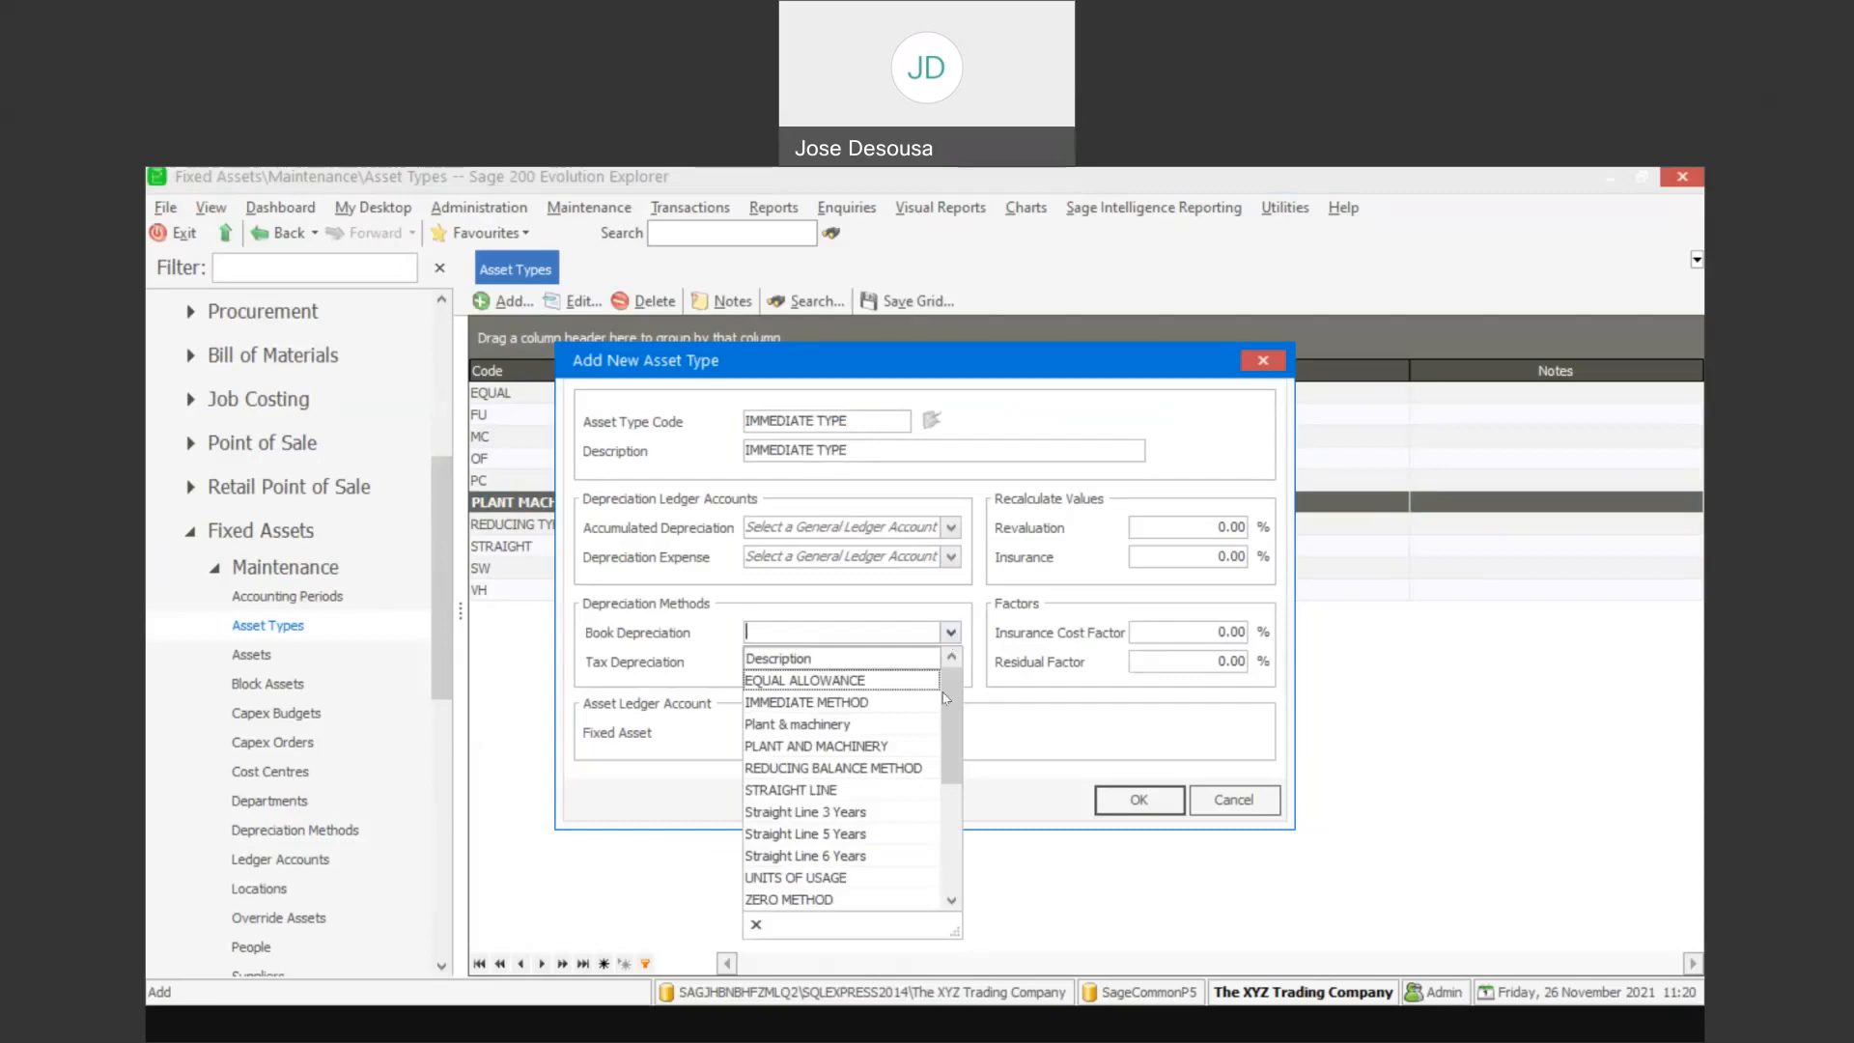
{"action": "left_click", "coordinate": [917, 702]}
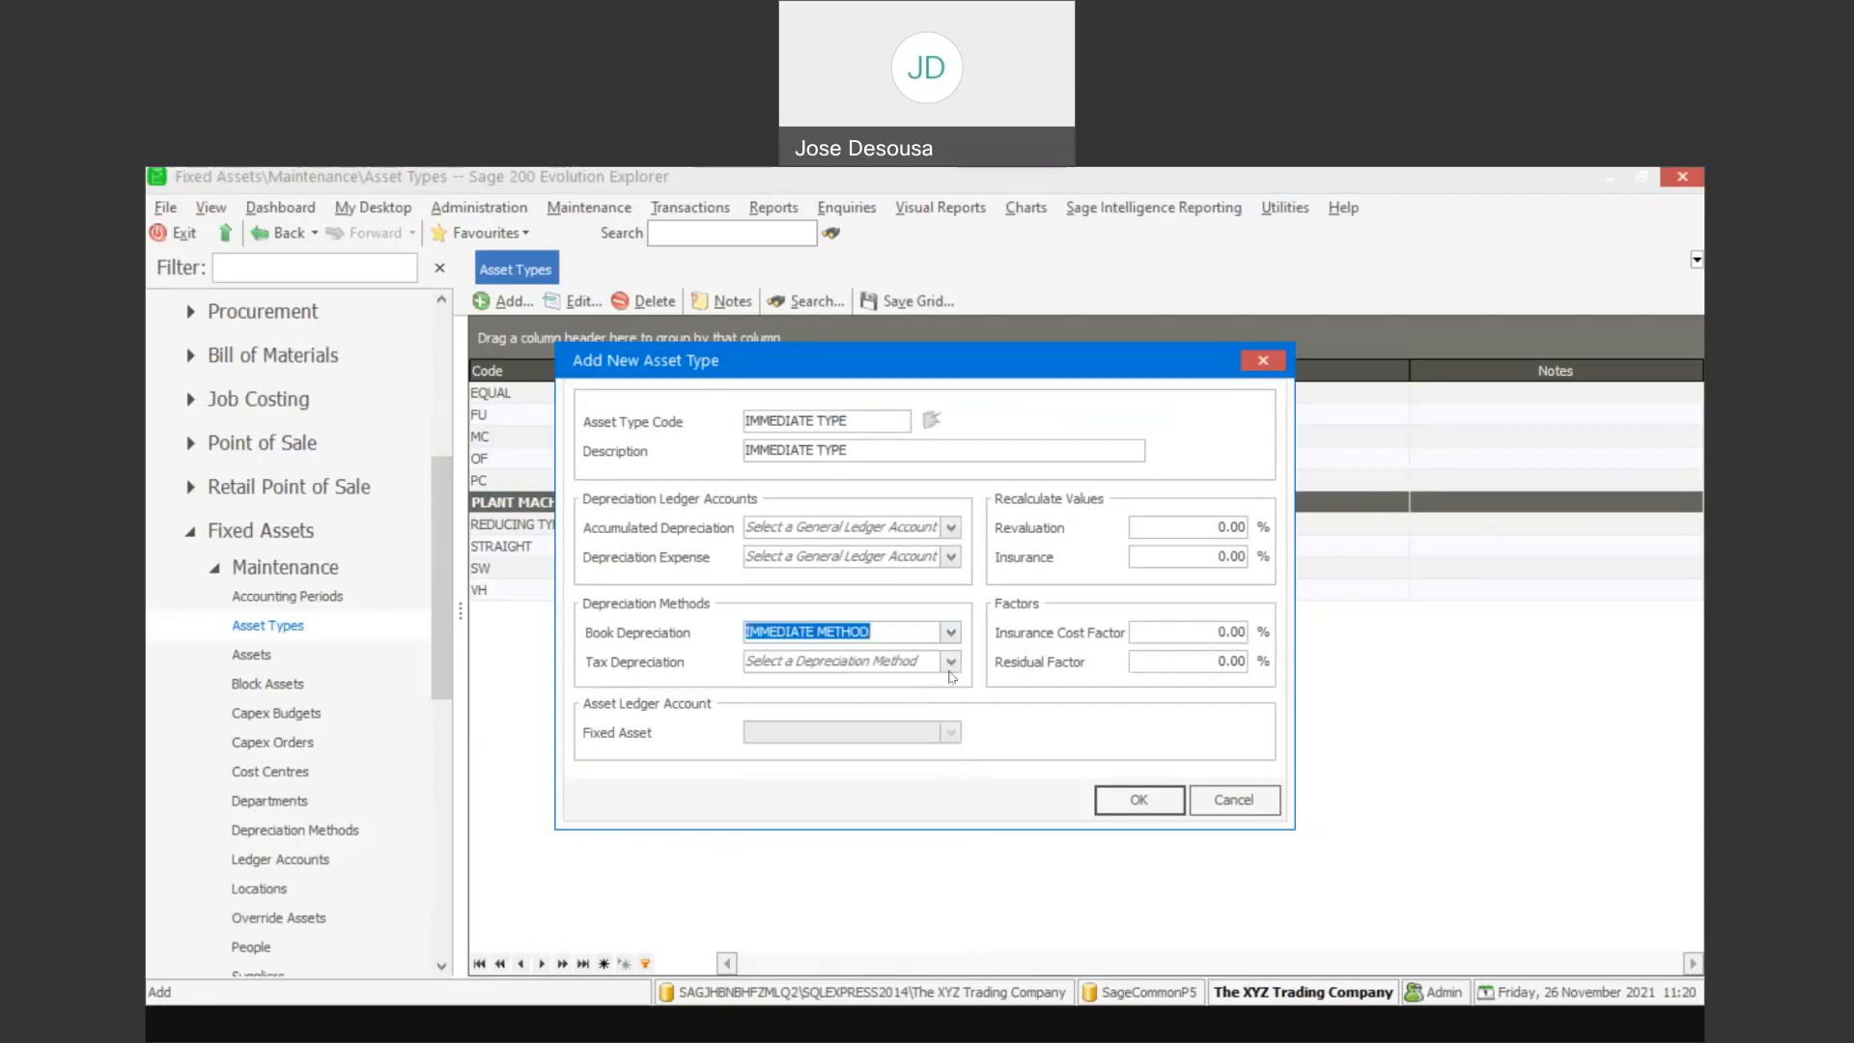
{"action": "left_click", "coordinate": [951, 662]}
{"action": "left_click", "coordinate": [869, 729]}
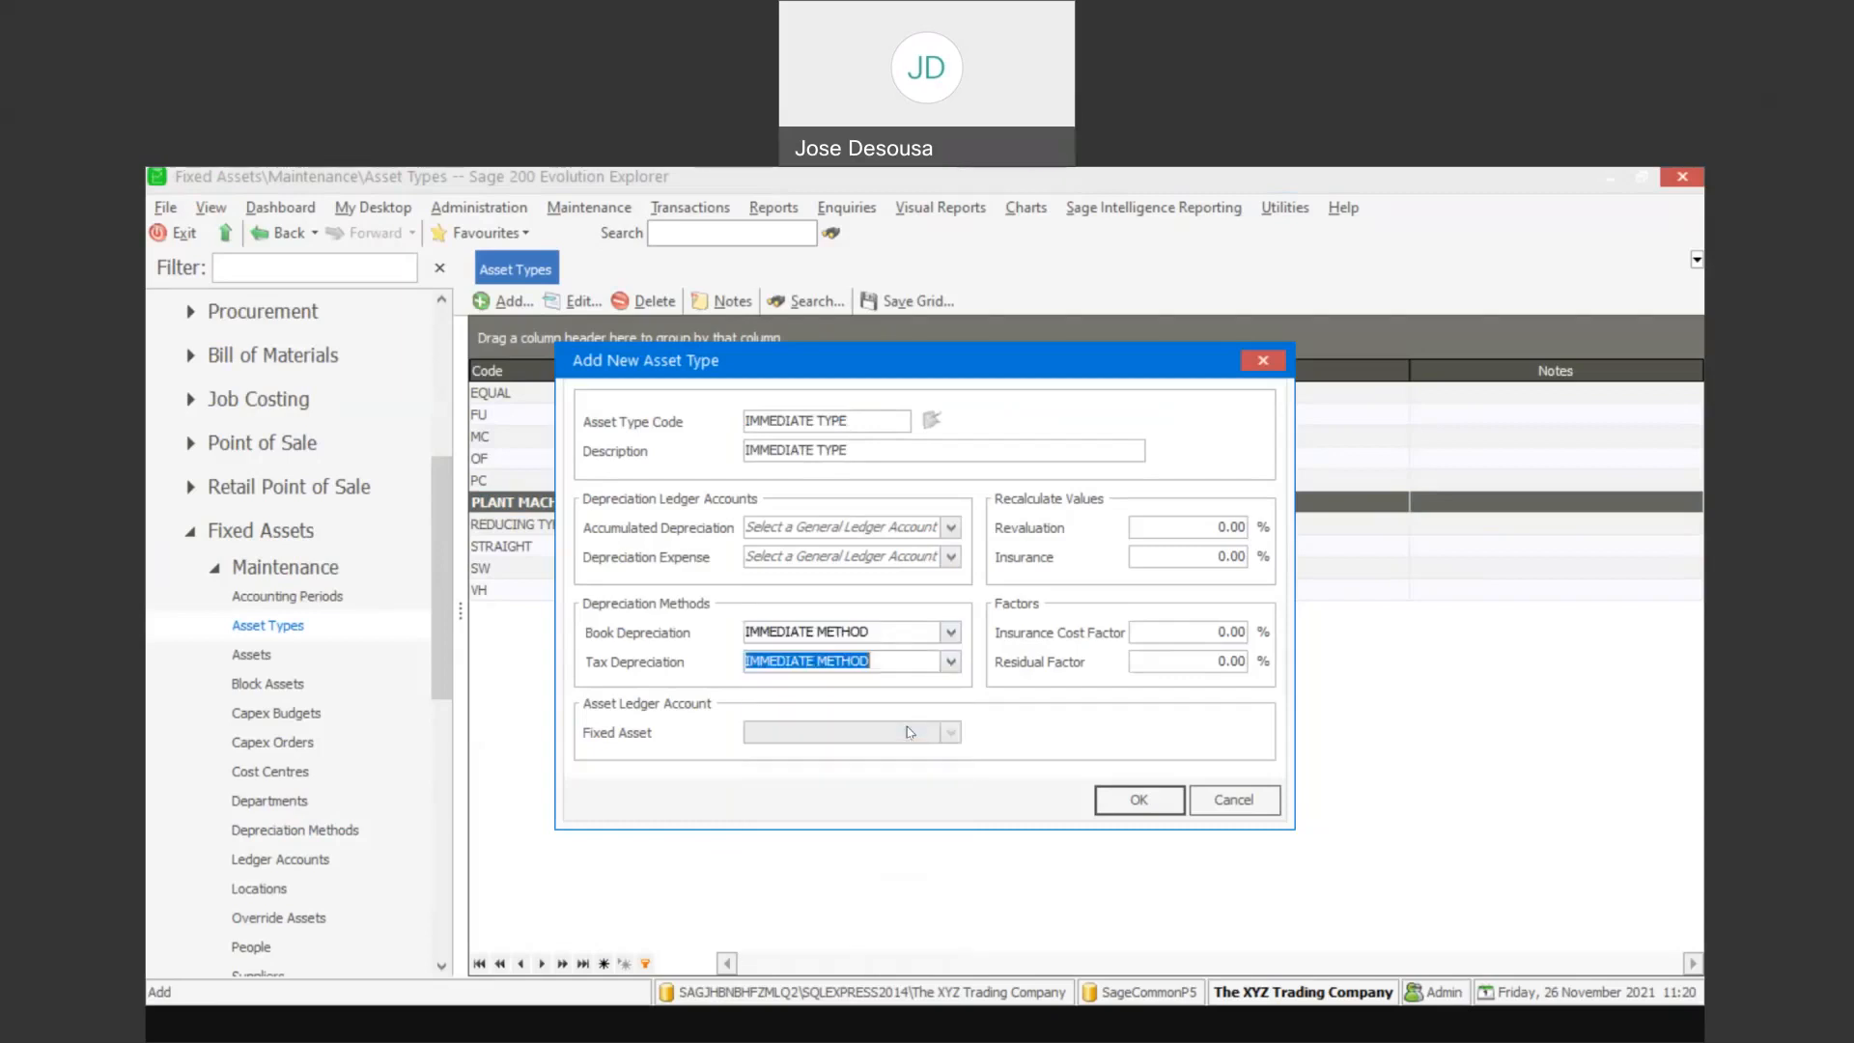
{"action": "left_click", "coordinate": [1125, 798]}
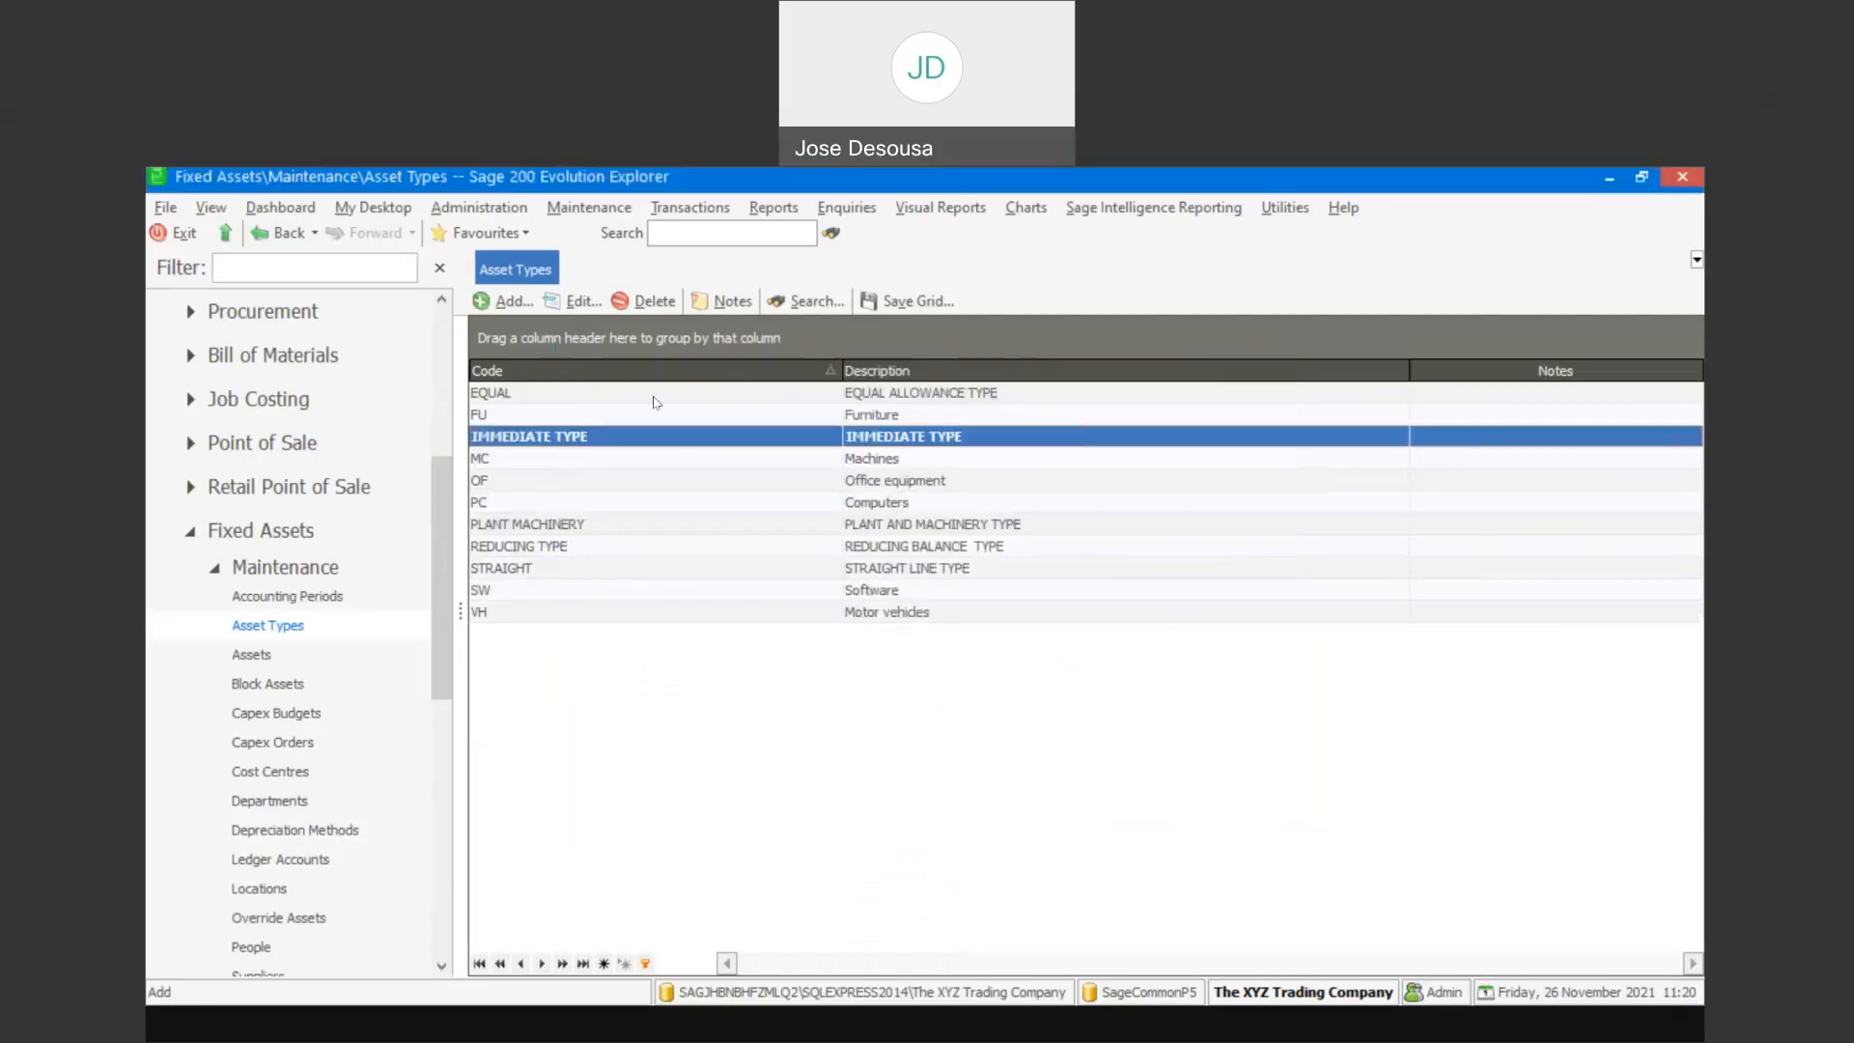
Start a new asset type with code ZERO and description ZERO TYPE
{"action": "left_click", "coordinate": [512, 302]}
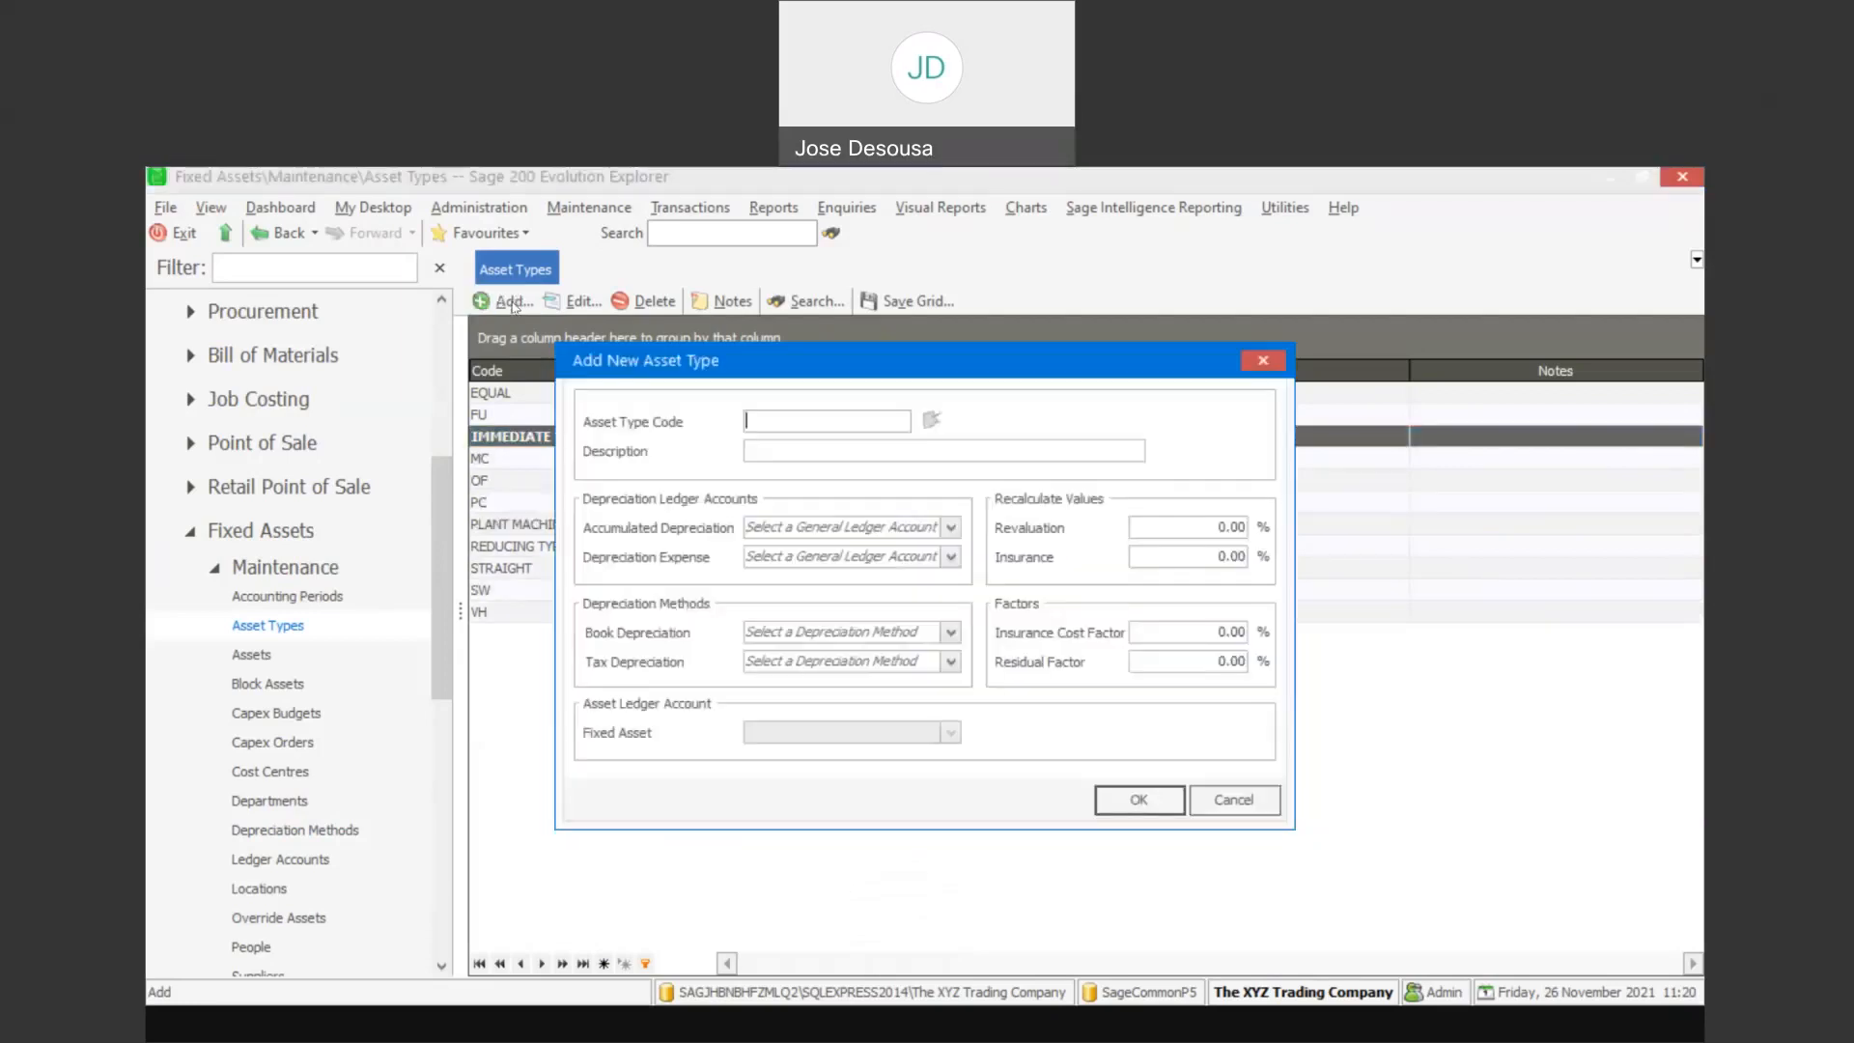
{"action": "type", "text": "ZERO"}
{"action": "type", "text": "ZERO TY"}
{"action": "type", "text": "PE"}
Assign ZERO METHOD to both book and tax depreciation and save the ZERO asset type
{"action": "left_click", "coordinate": [951, 633]}
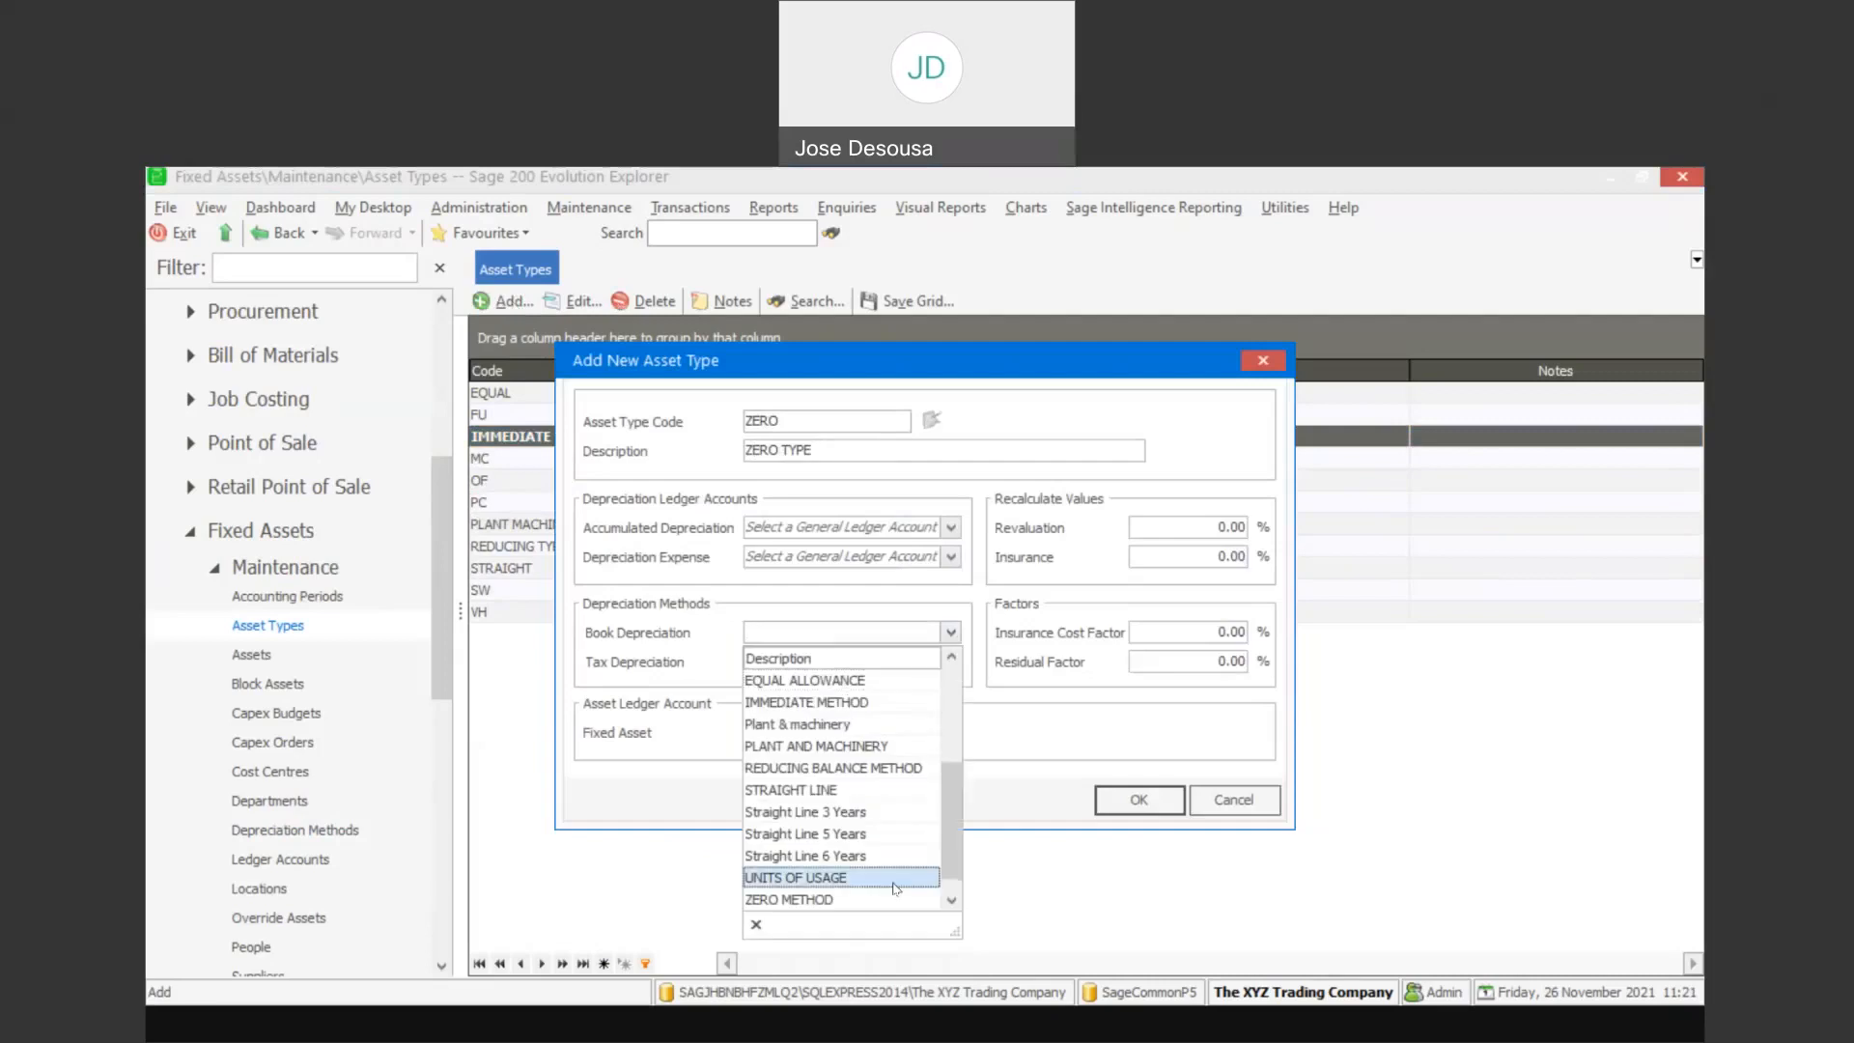
{"action": "left_click", "coordinate": [850, 903]}
{"action": "left_click", "coordinate": [952, 661]}
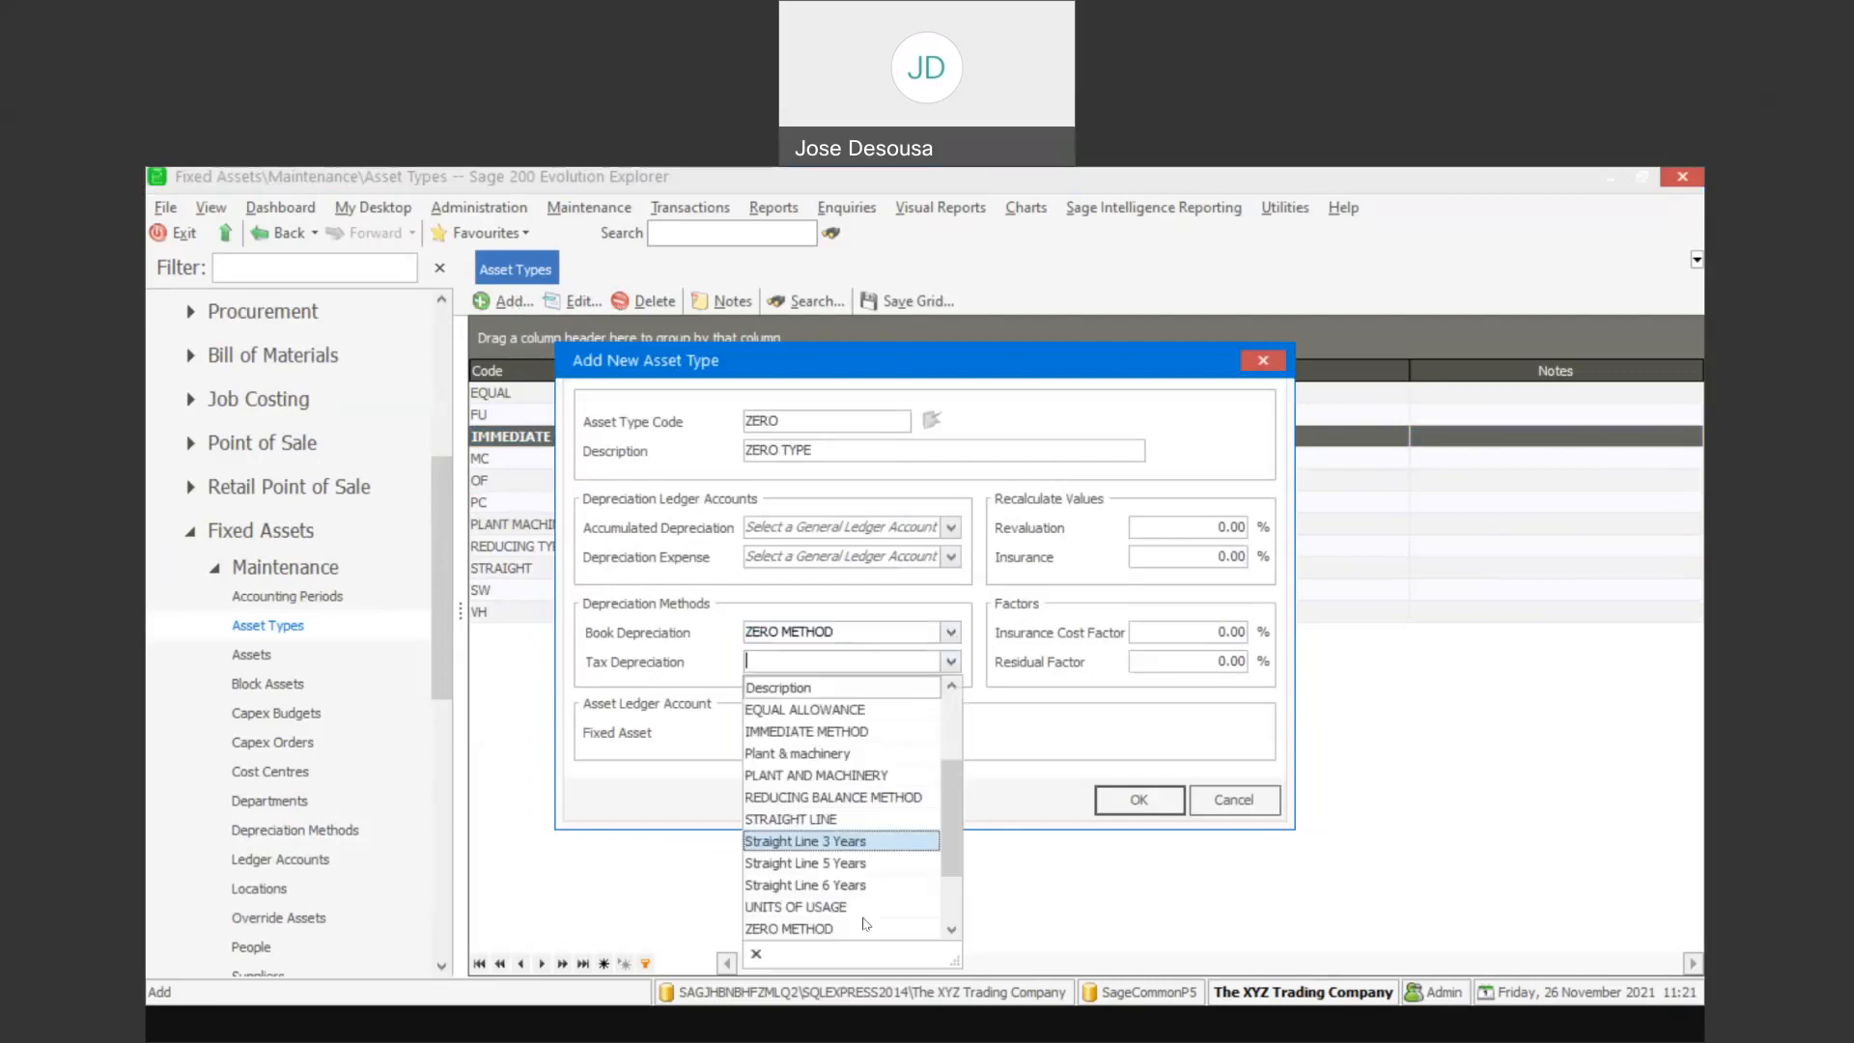
{"action": "left_click", "coordinate": [840, 929]}
{"action": "left_click", "coordinate": [1139, 800]}
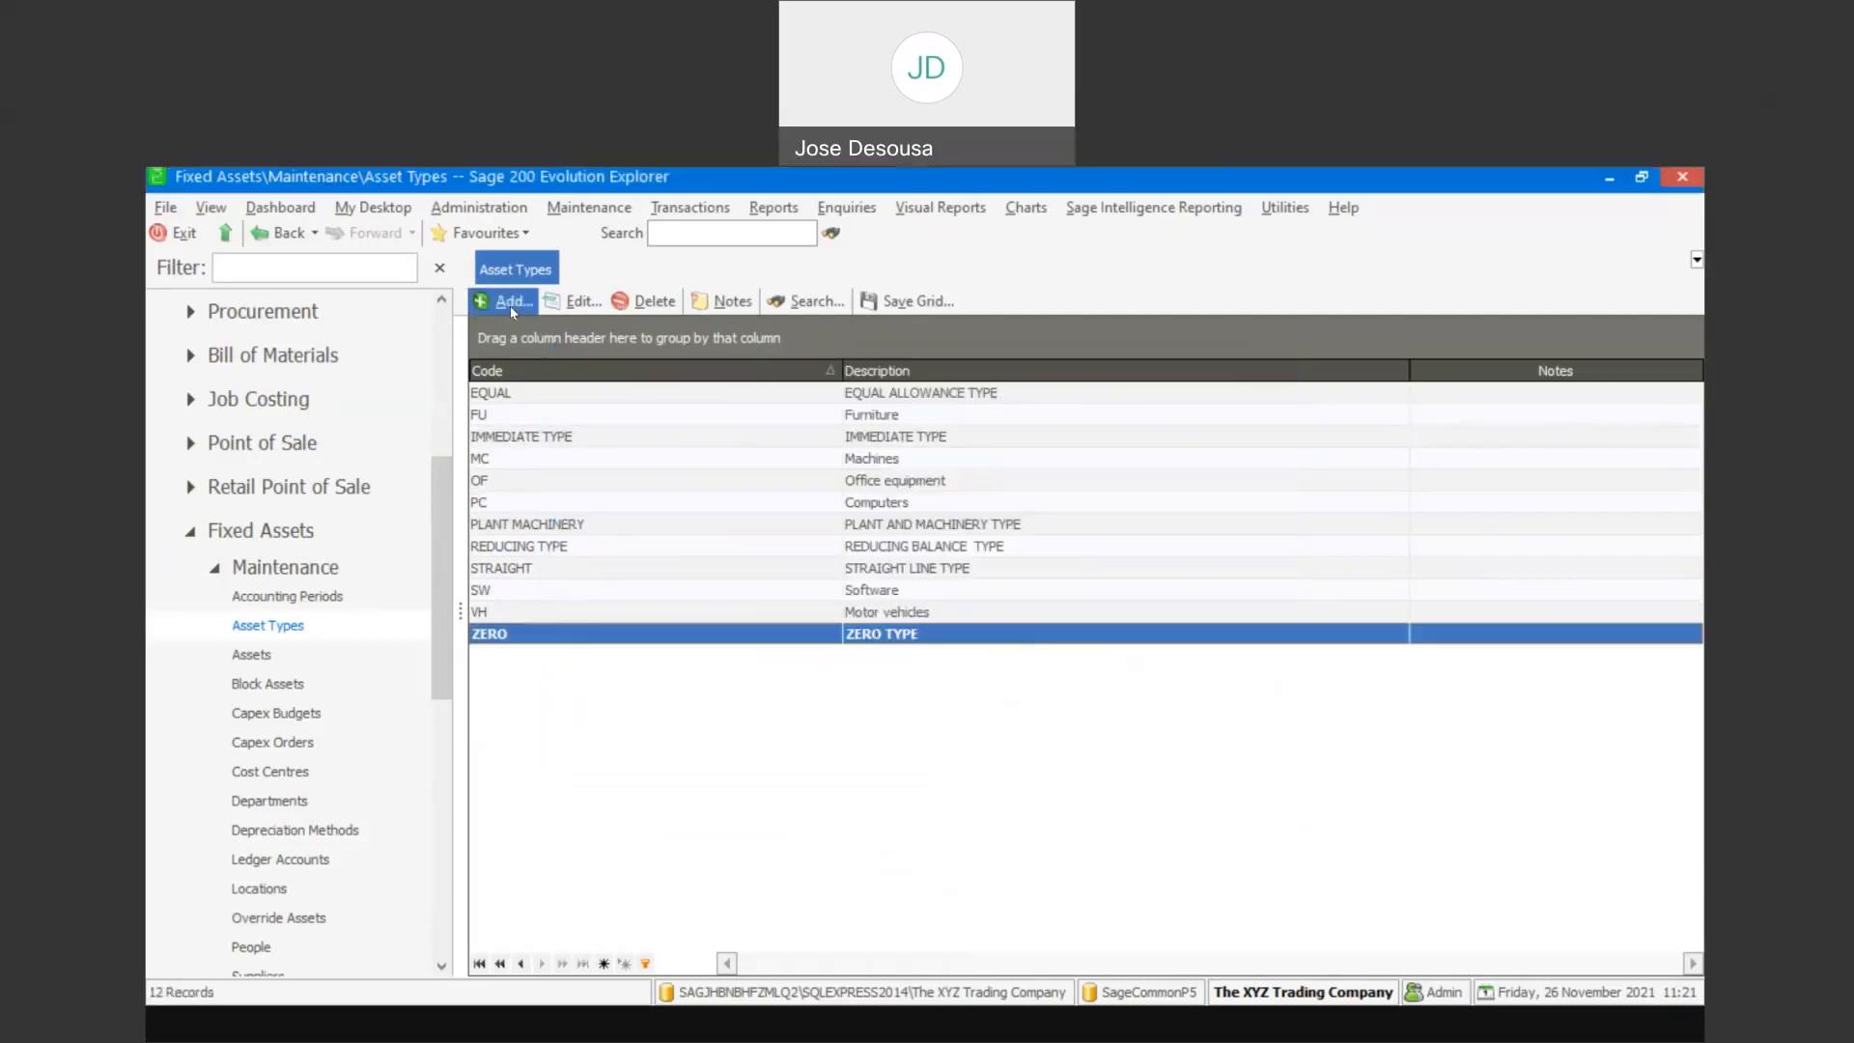
Start a new asset type with code UNITS and description UNITS OF USAGE TYPE
{"action": "left_click", "coordinate": [512, 303]}
{"action": "type", "text": "UNITS"}
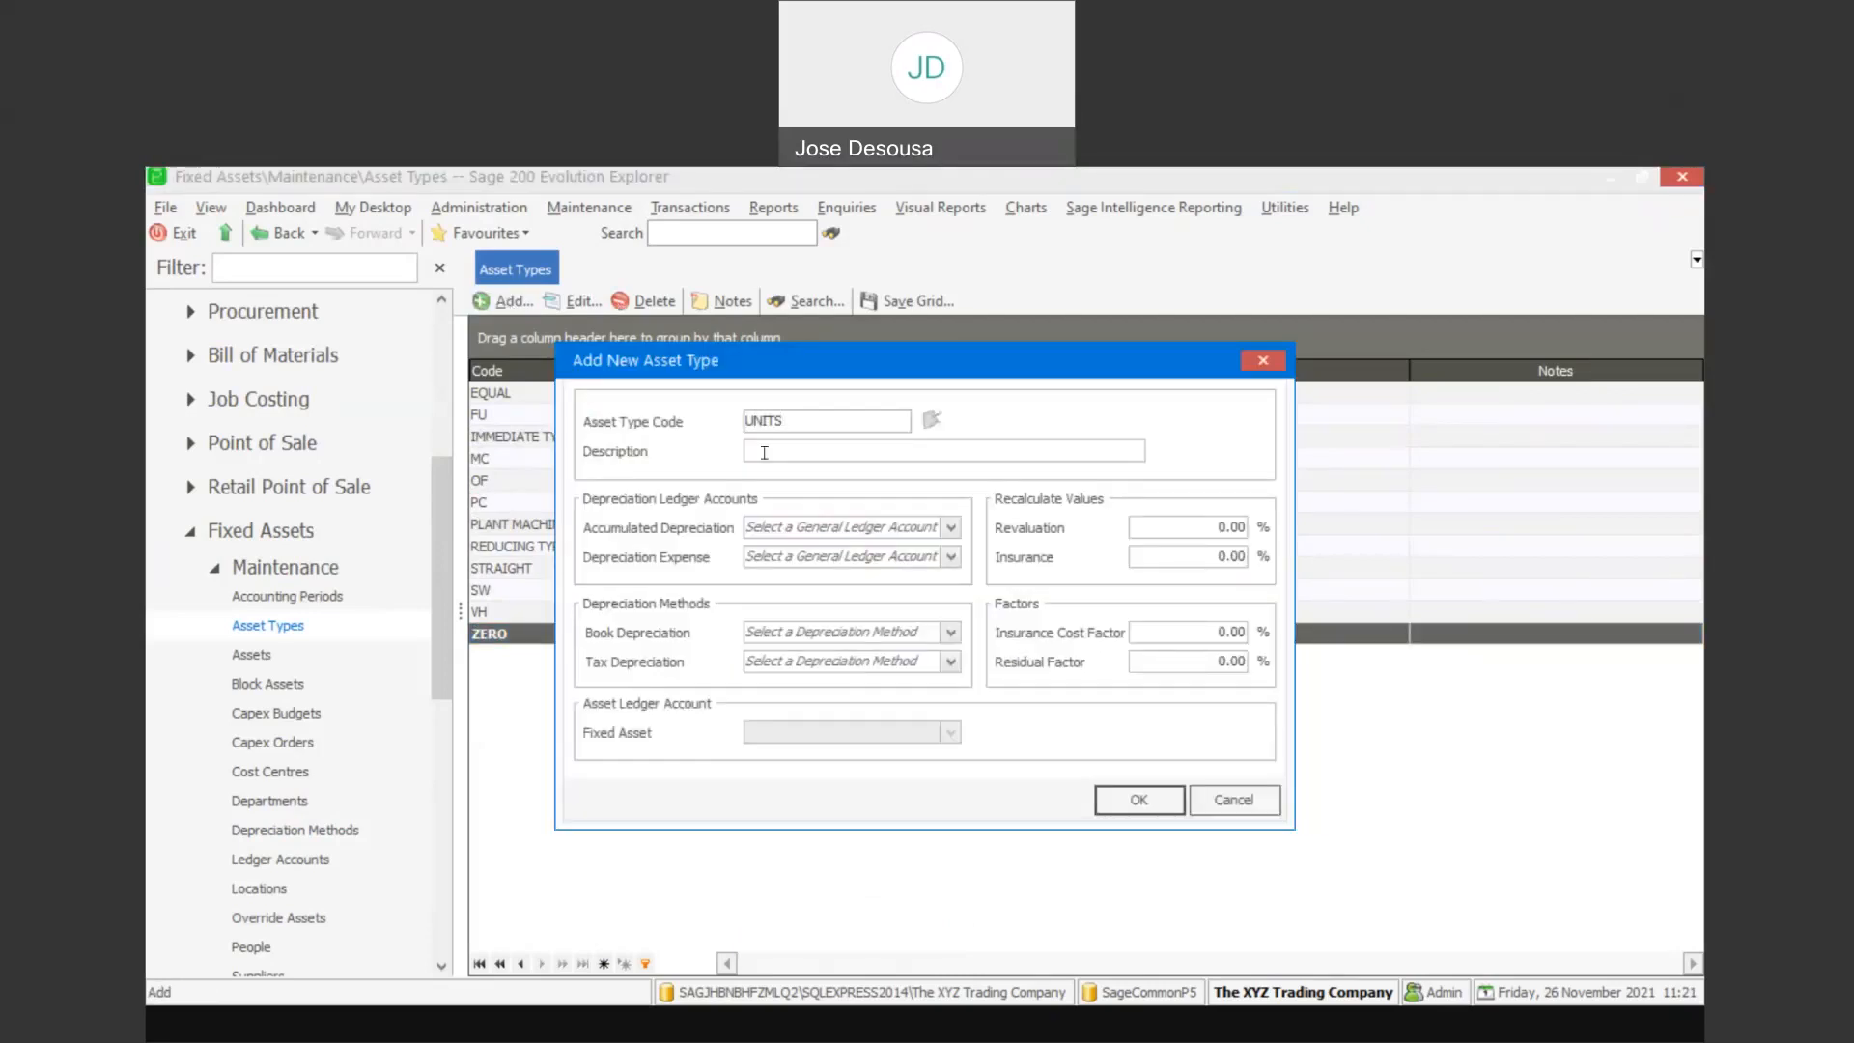
{"action": "type", "text": "U"}
{"action": "type", "text": "NIYS"}
{"action": "key", "text": "BackSpace"}
{"action": "key", "text": "BackSpace"}
{"action": "key", "text": "BackSpace"}
{"action": "type", "text": "TS OF USAGE TYPE"}
Assign the UNITS OF USAGE method to both book and tax depreciation and save the UNITS asset type
{"action": "left_click", "coordinate": [937, 632]}
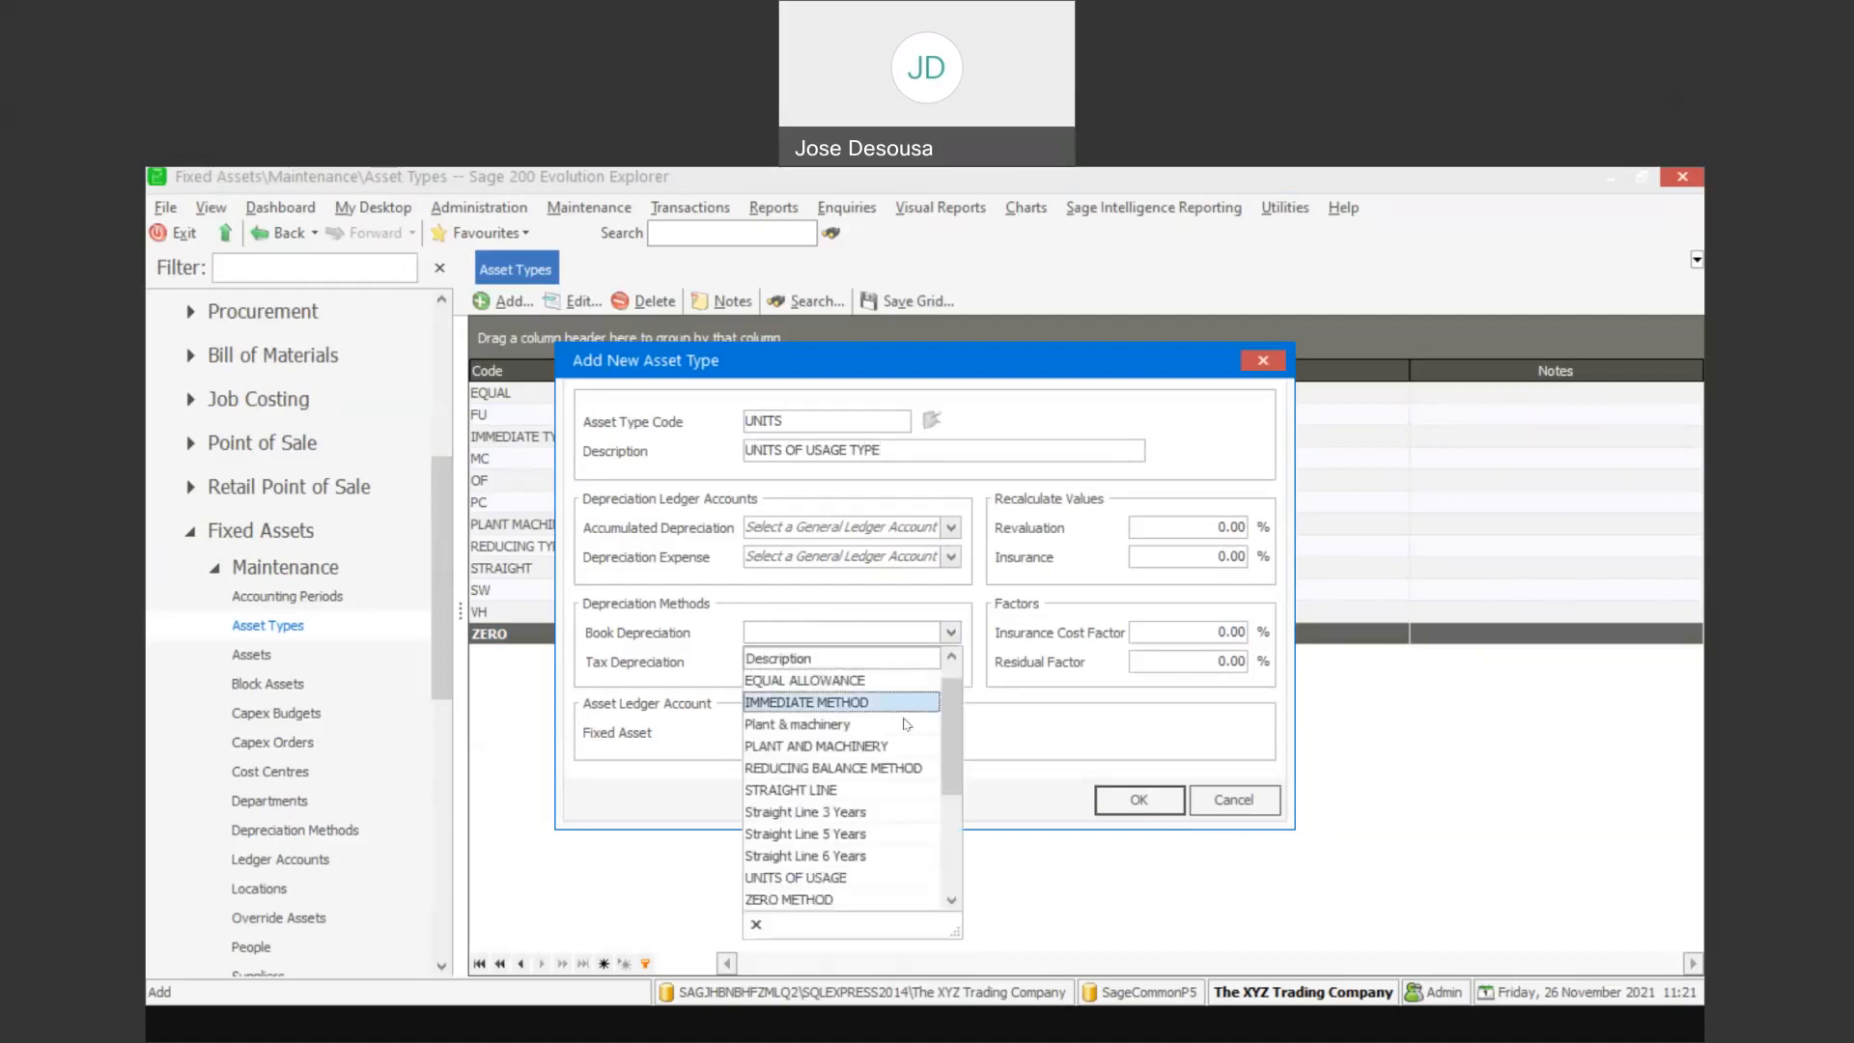
{"action": "left_click", "coordinate": [850, 877]}
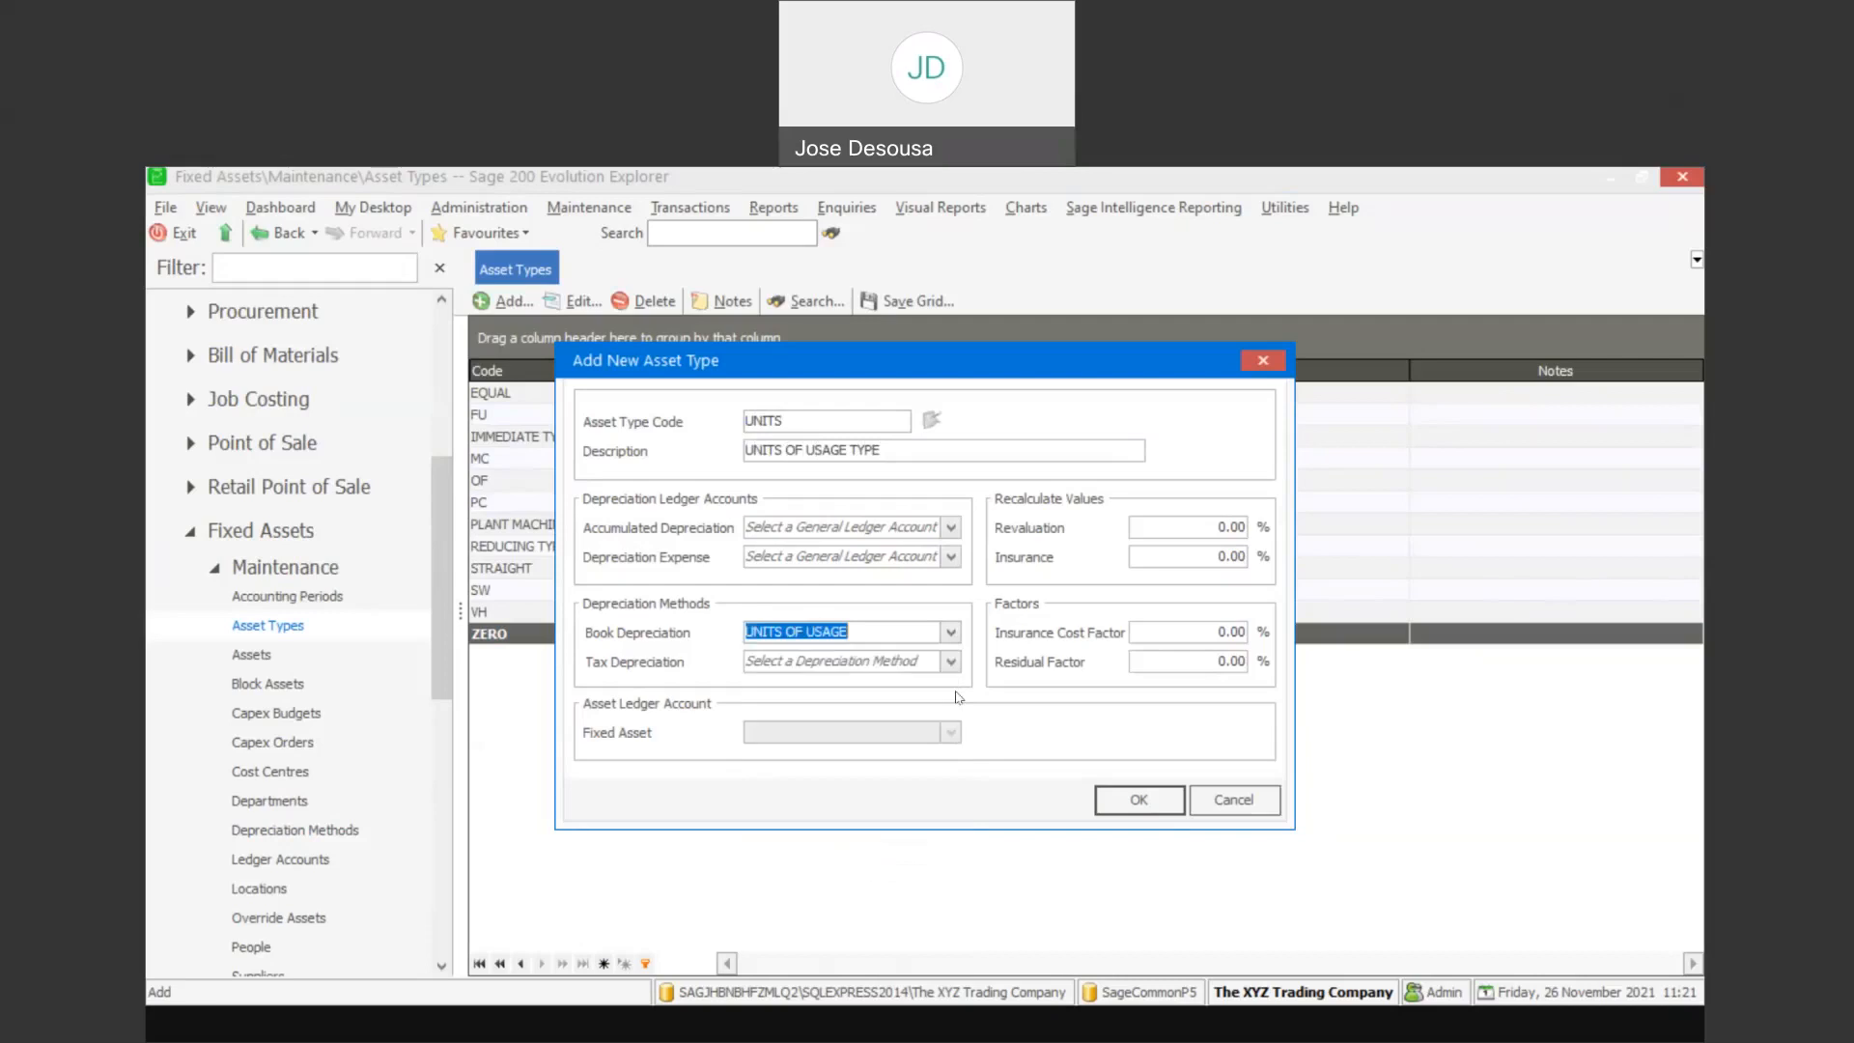
{"action": "left_click", "coordinate": [952, 661]}
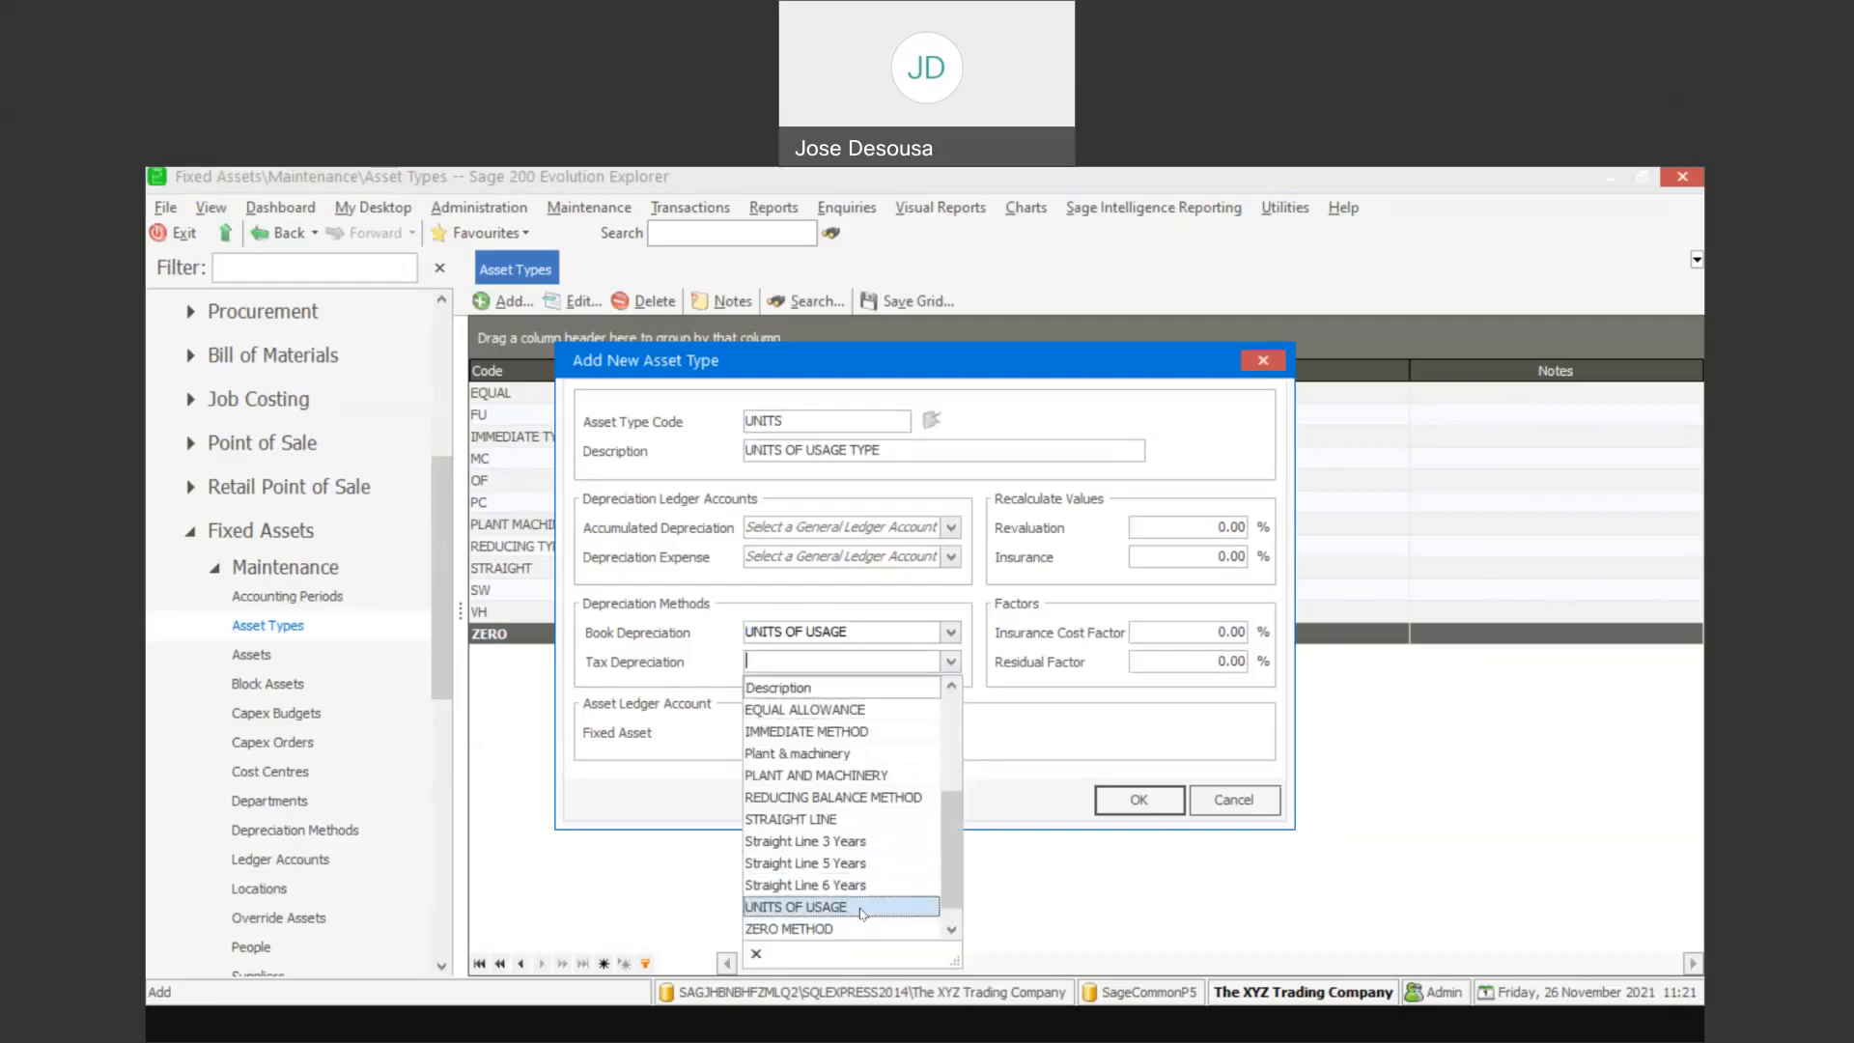
{"action": "left_click", "coordinate": [831, 907]}
{"action": "left_click", "coordinate": [1140, 801]}
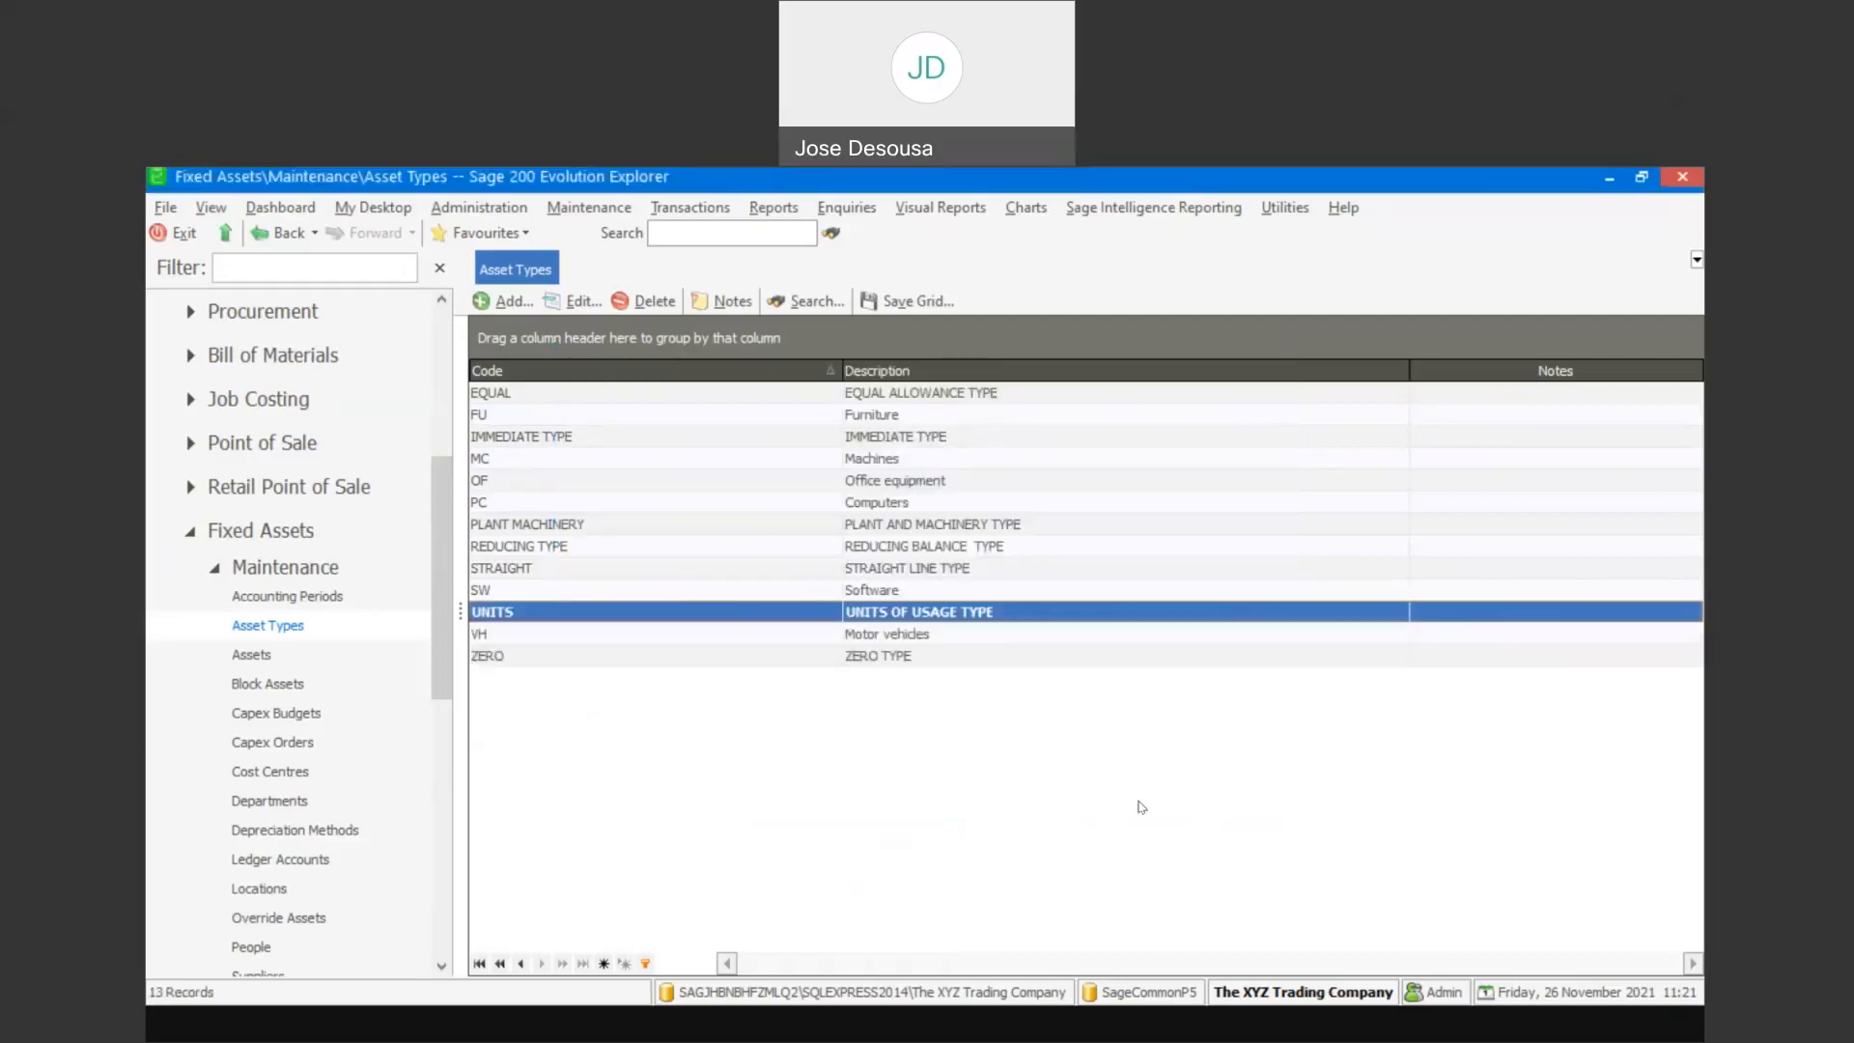
Open the fixed assets list and start a new asset with STRAIGHT LINE as both its code and description
{"action": "left_click_drag", "start_coordinate": [444, 612], "coordinate": [449, 637]}
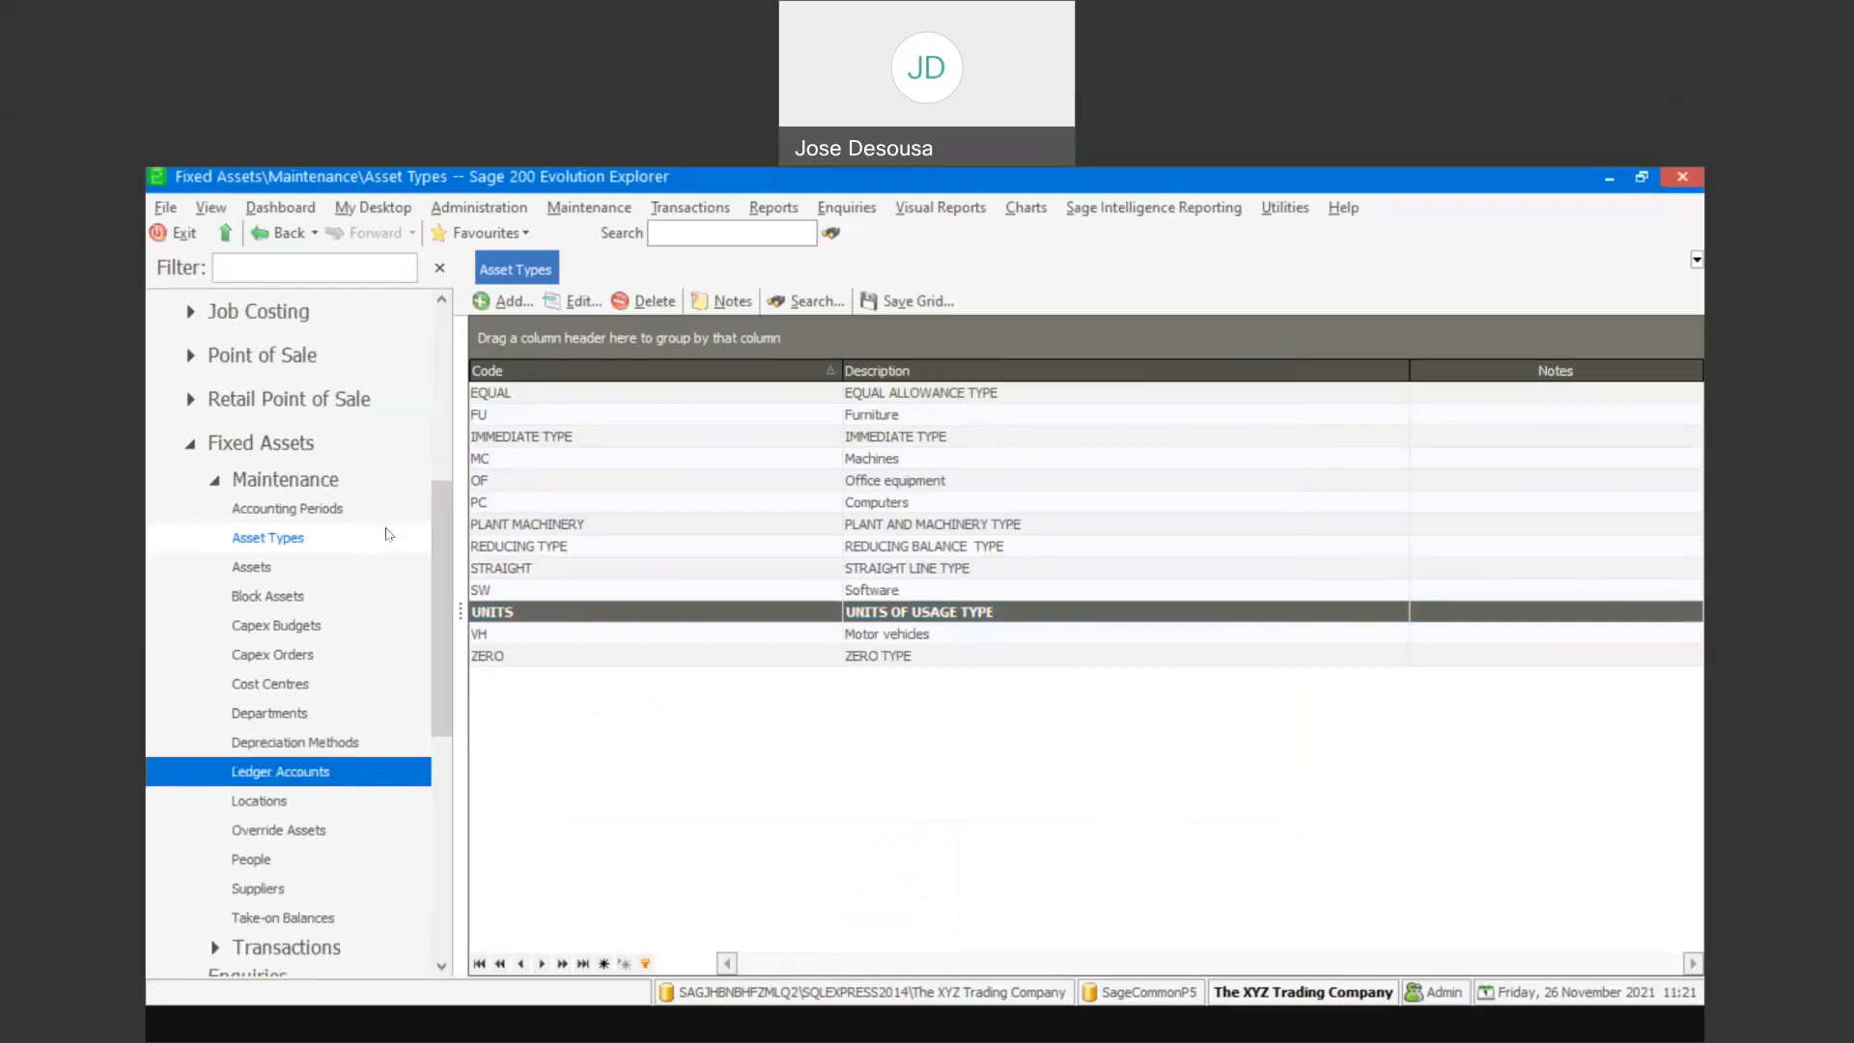
{"action": "left_click_drag", "start_coordinate": [437, 531], "coordinate": [439, 547]}
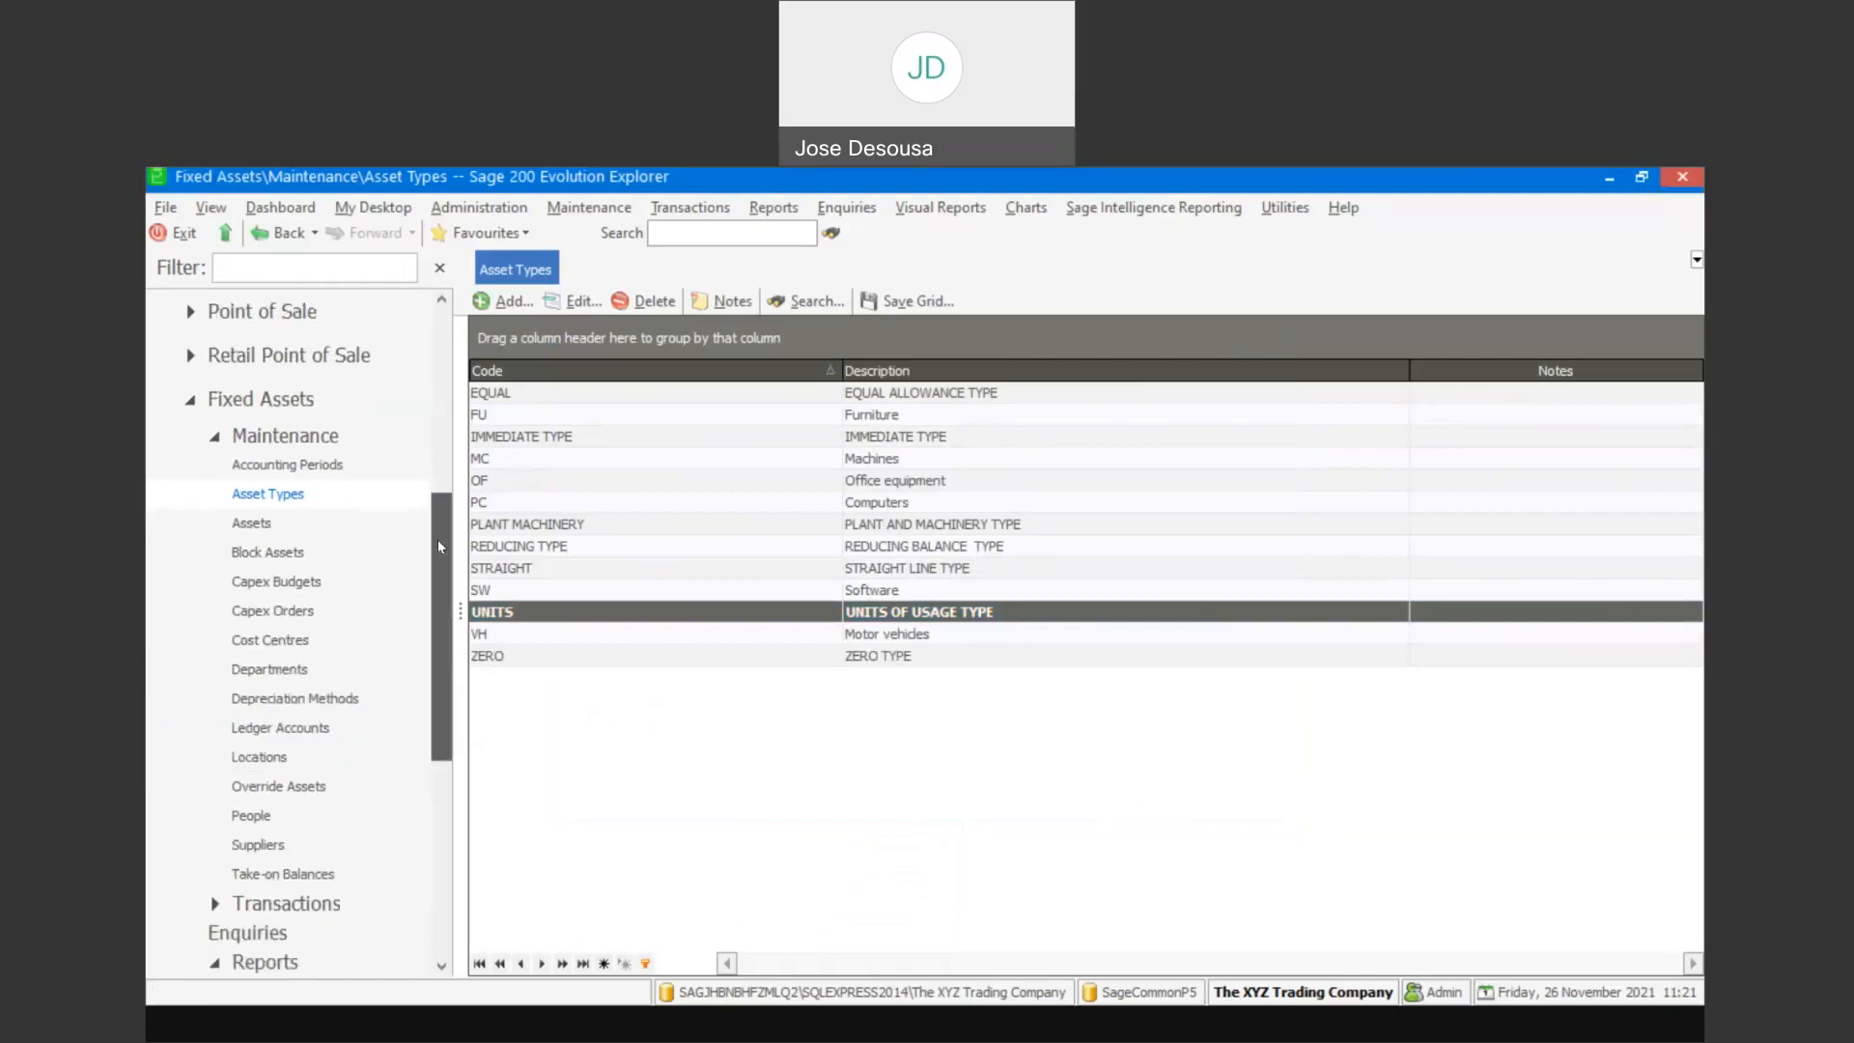
{"action": "left_click", "coordinate": [301, 519]}
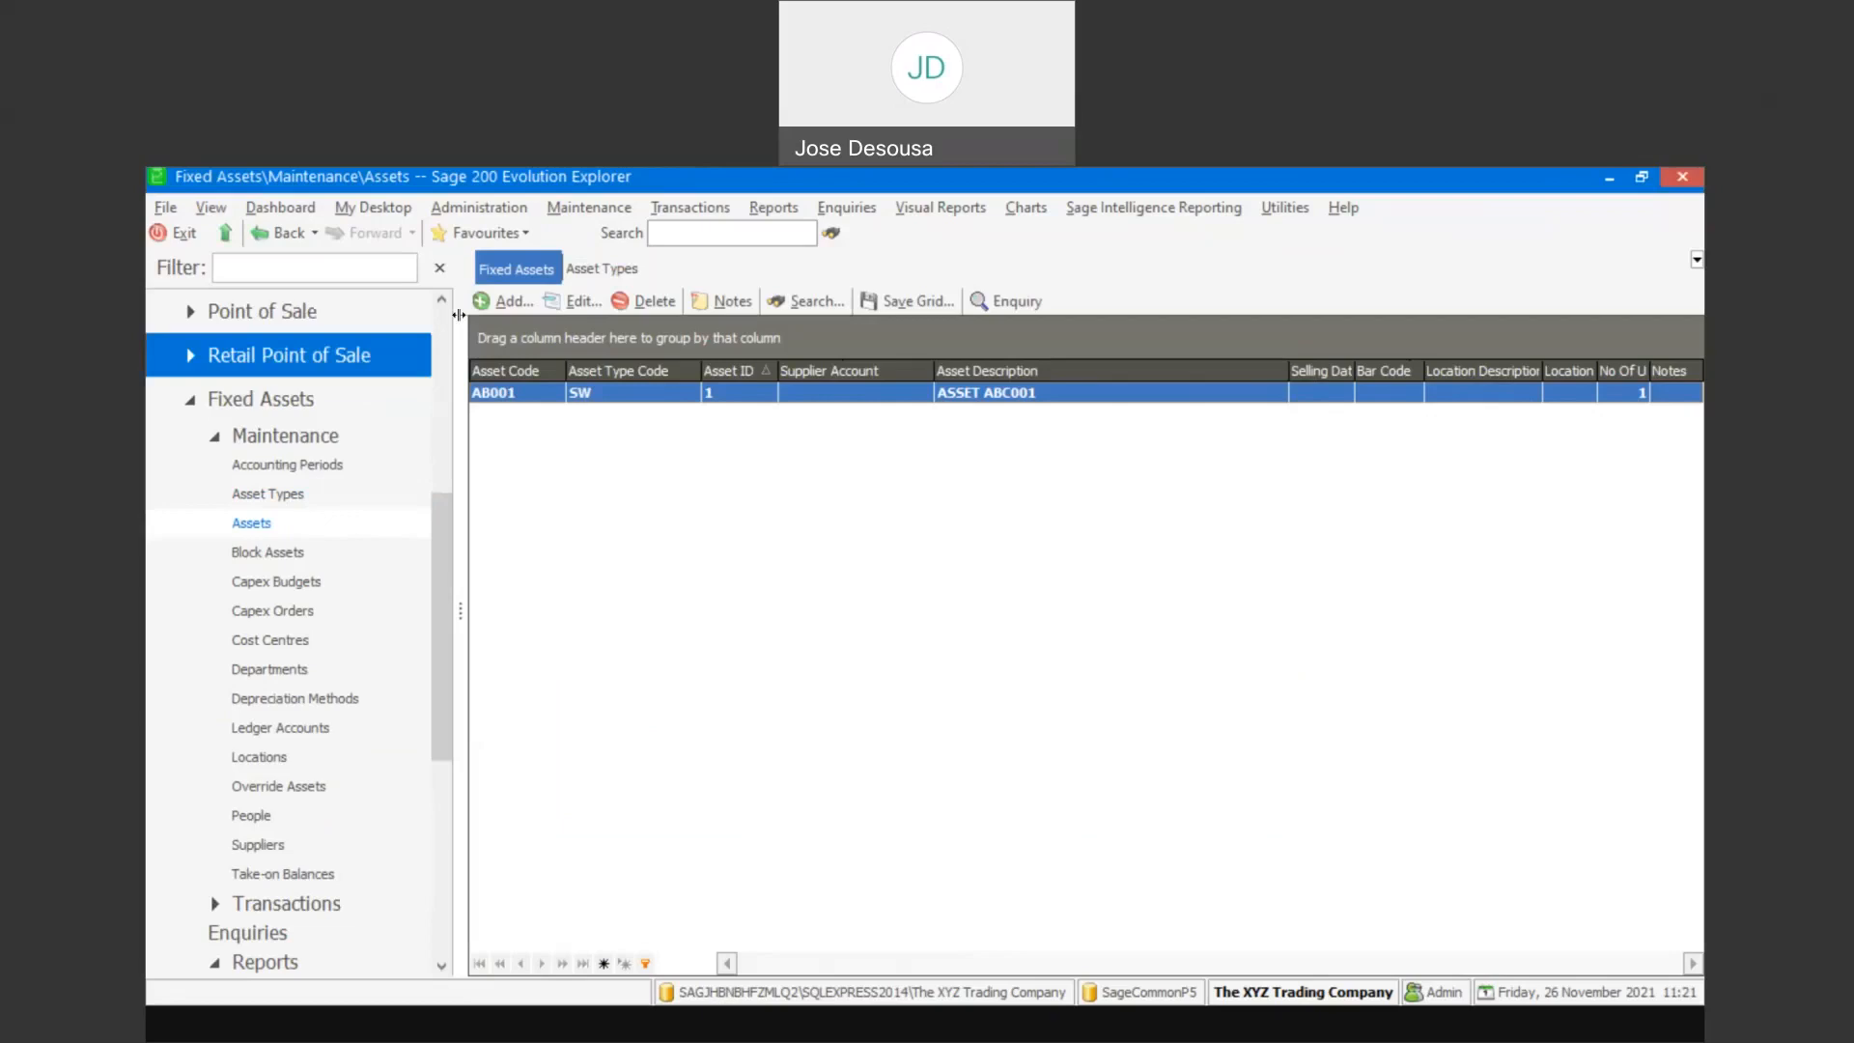
{"action": "left_click", "coordinate": [500, 304]}
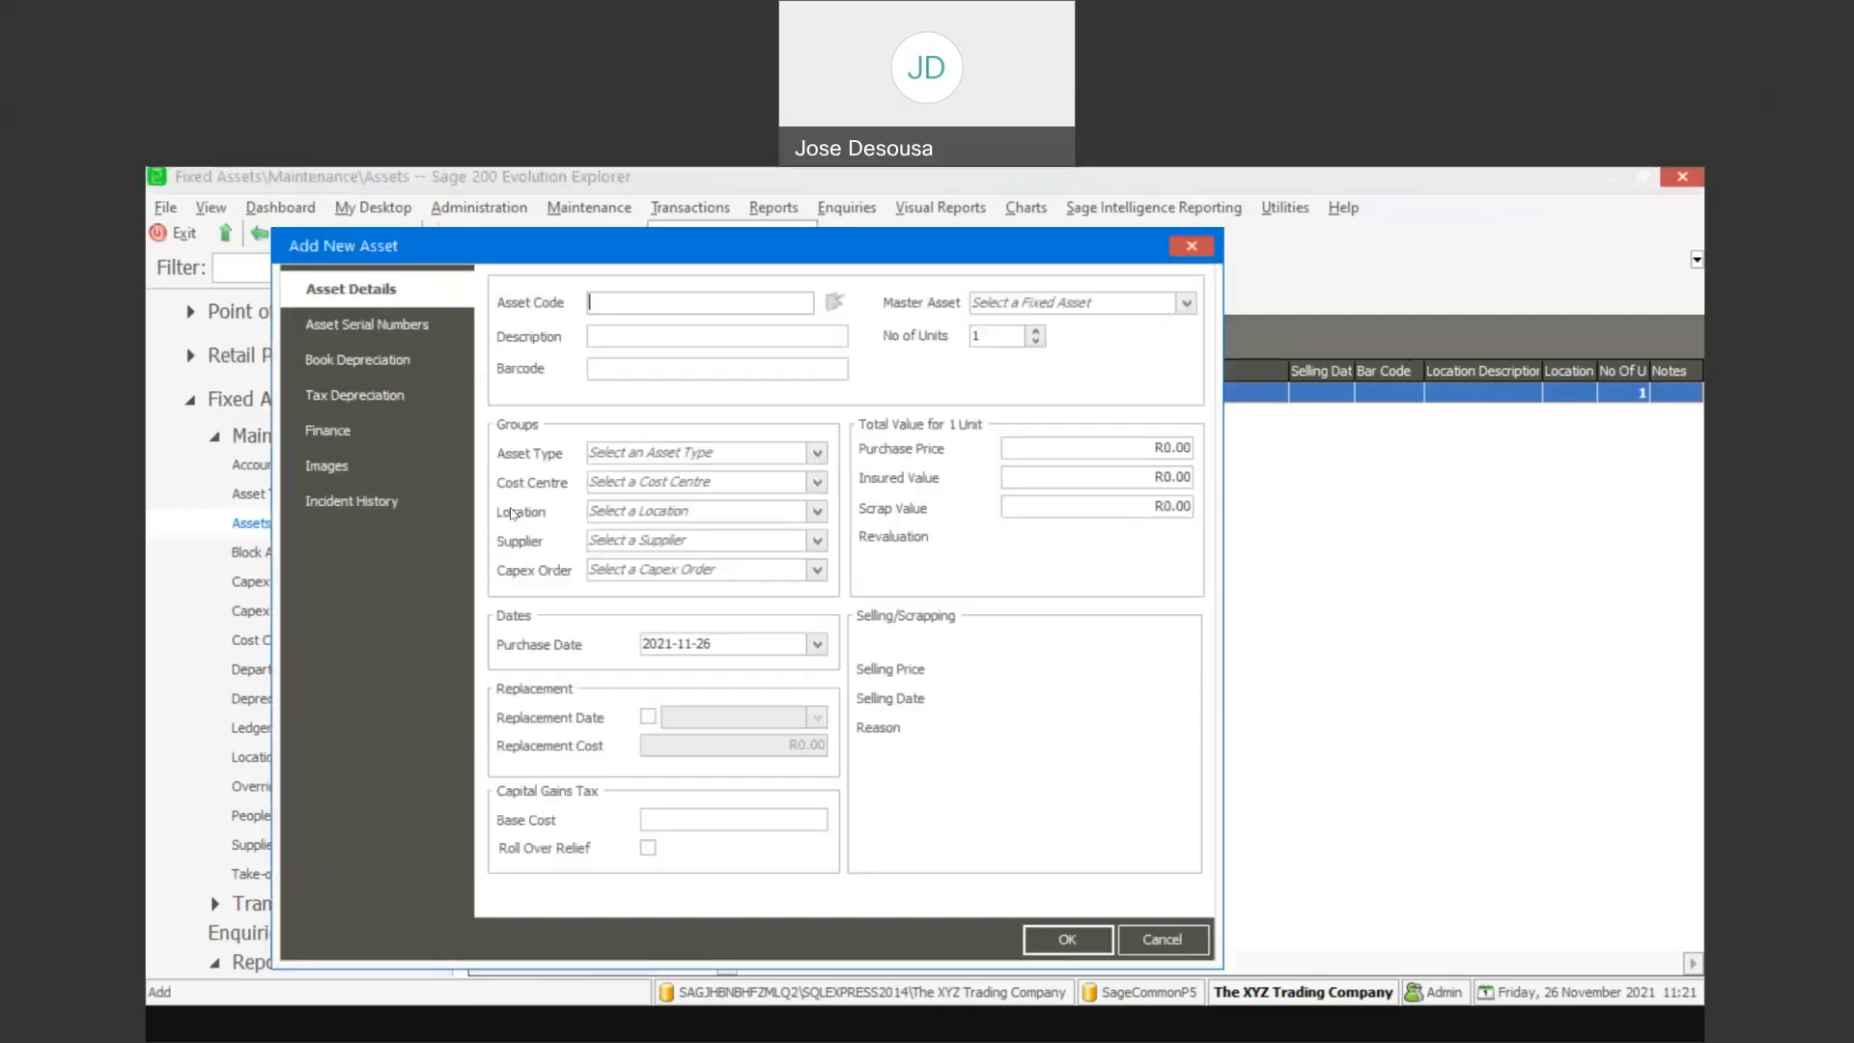
{"action": "type", "text": "ST"}
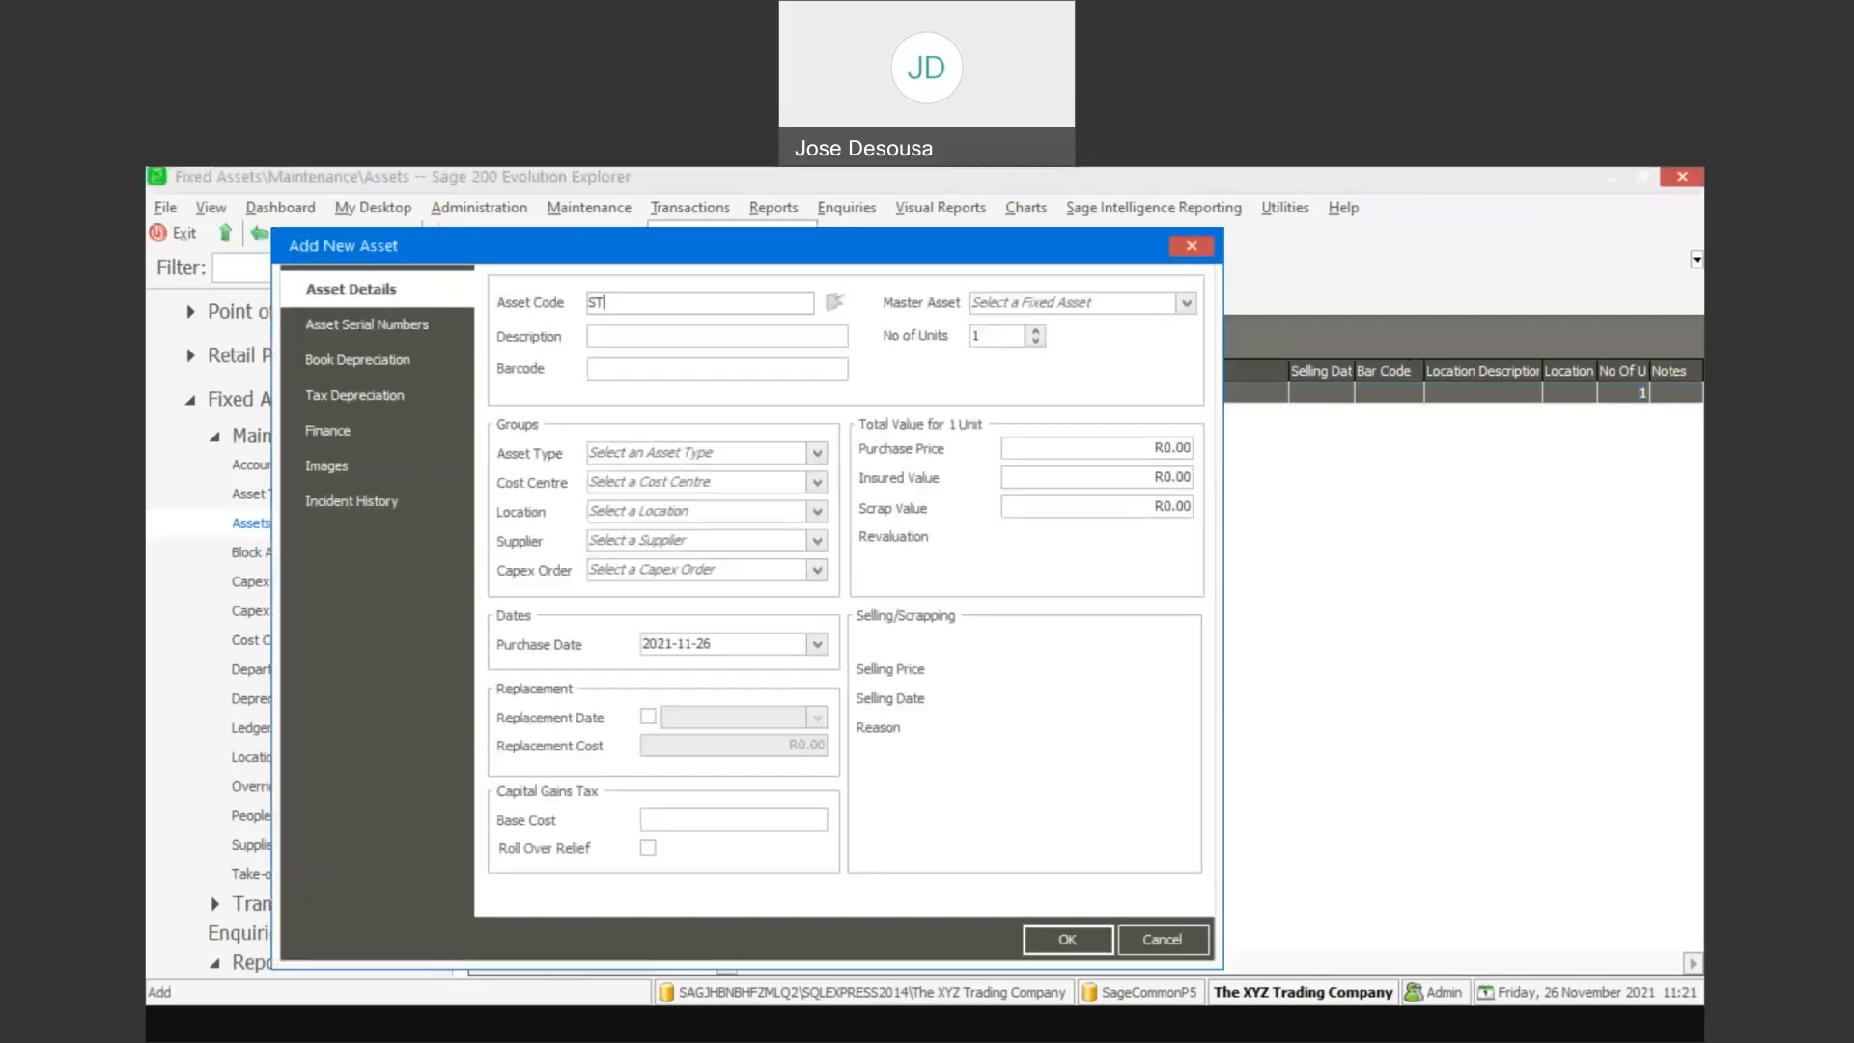
{"action": "type", "text": "RAIGHT LINE"}
{"action": "key", "text": "ctrl+a"}
{"action": "key", "text": "ctrl+c"}
{"action": "left_click", "coordinate": [600, 331]}
{"action": "key", "text": "ctrl+v"}
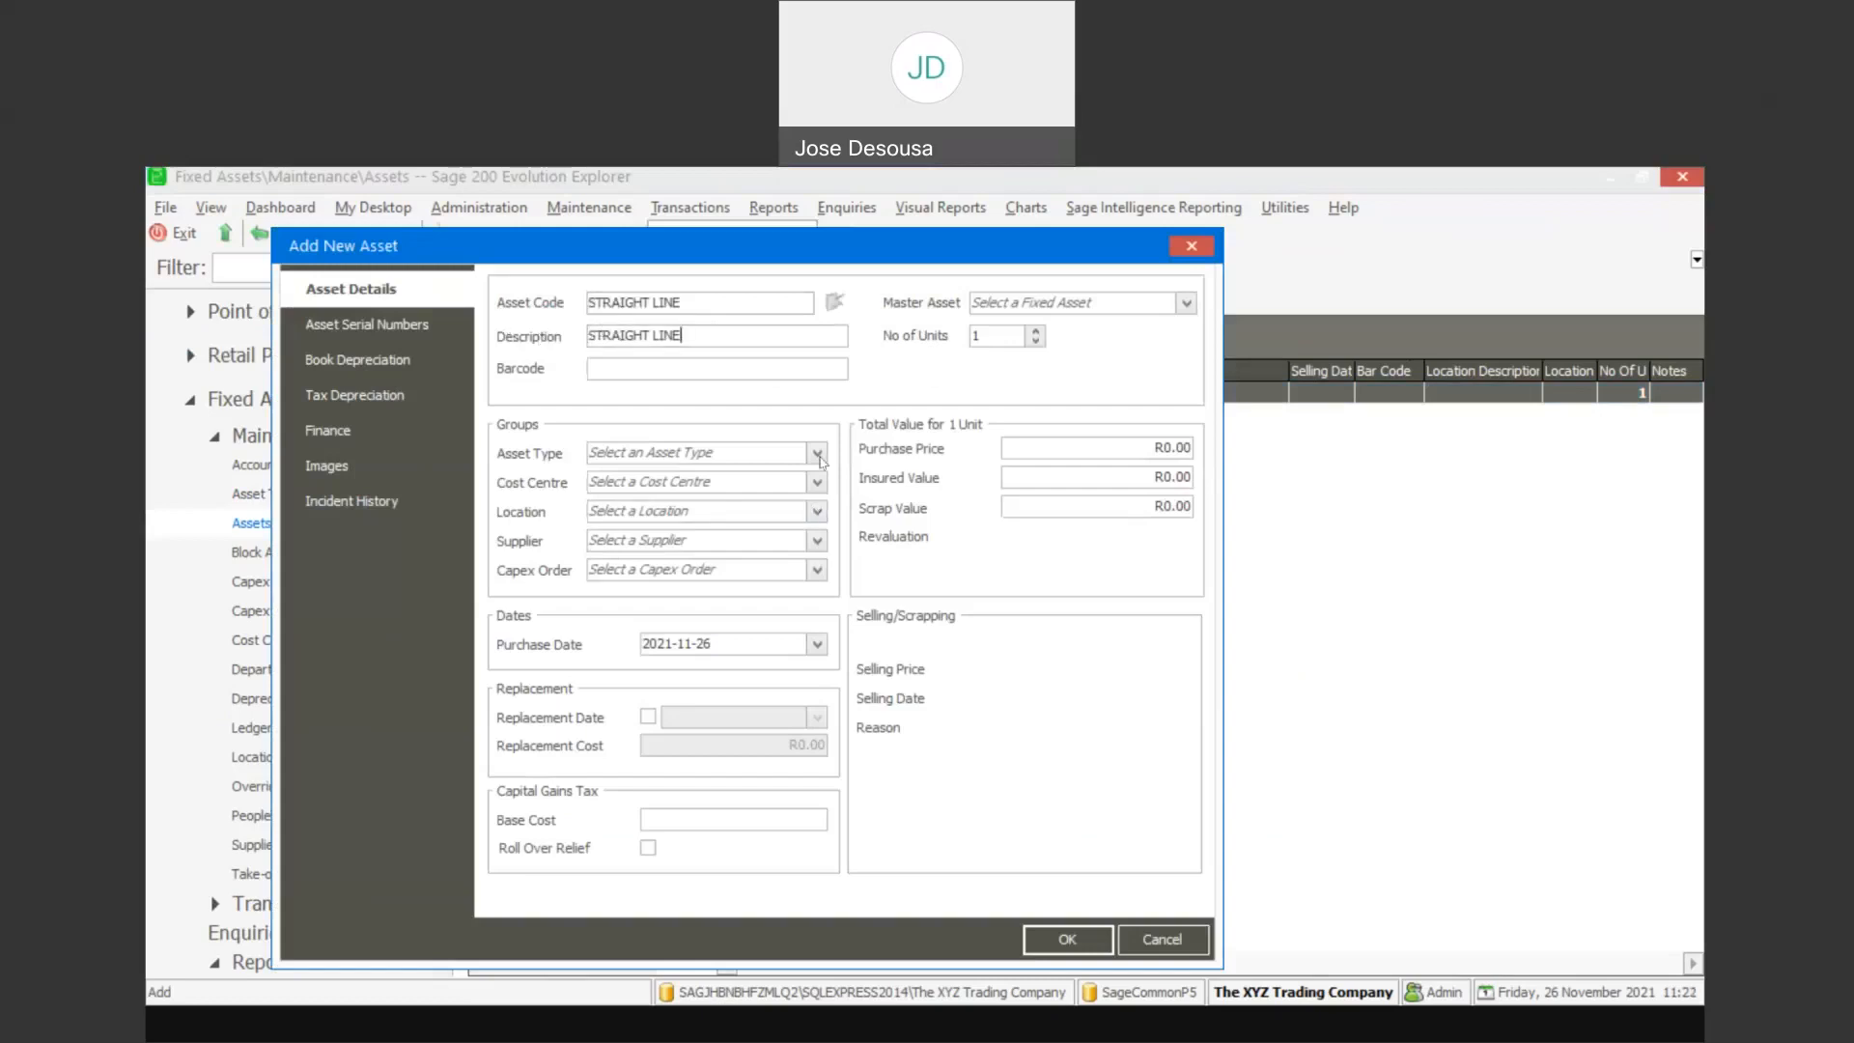
Set the STRAIGHT LINE asset's type to STRAIGHT and its purchase price to 16,000
{"action": "left_click", "coordinate": [817, 453]}
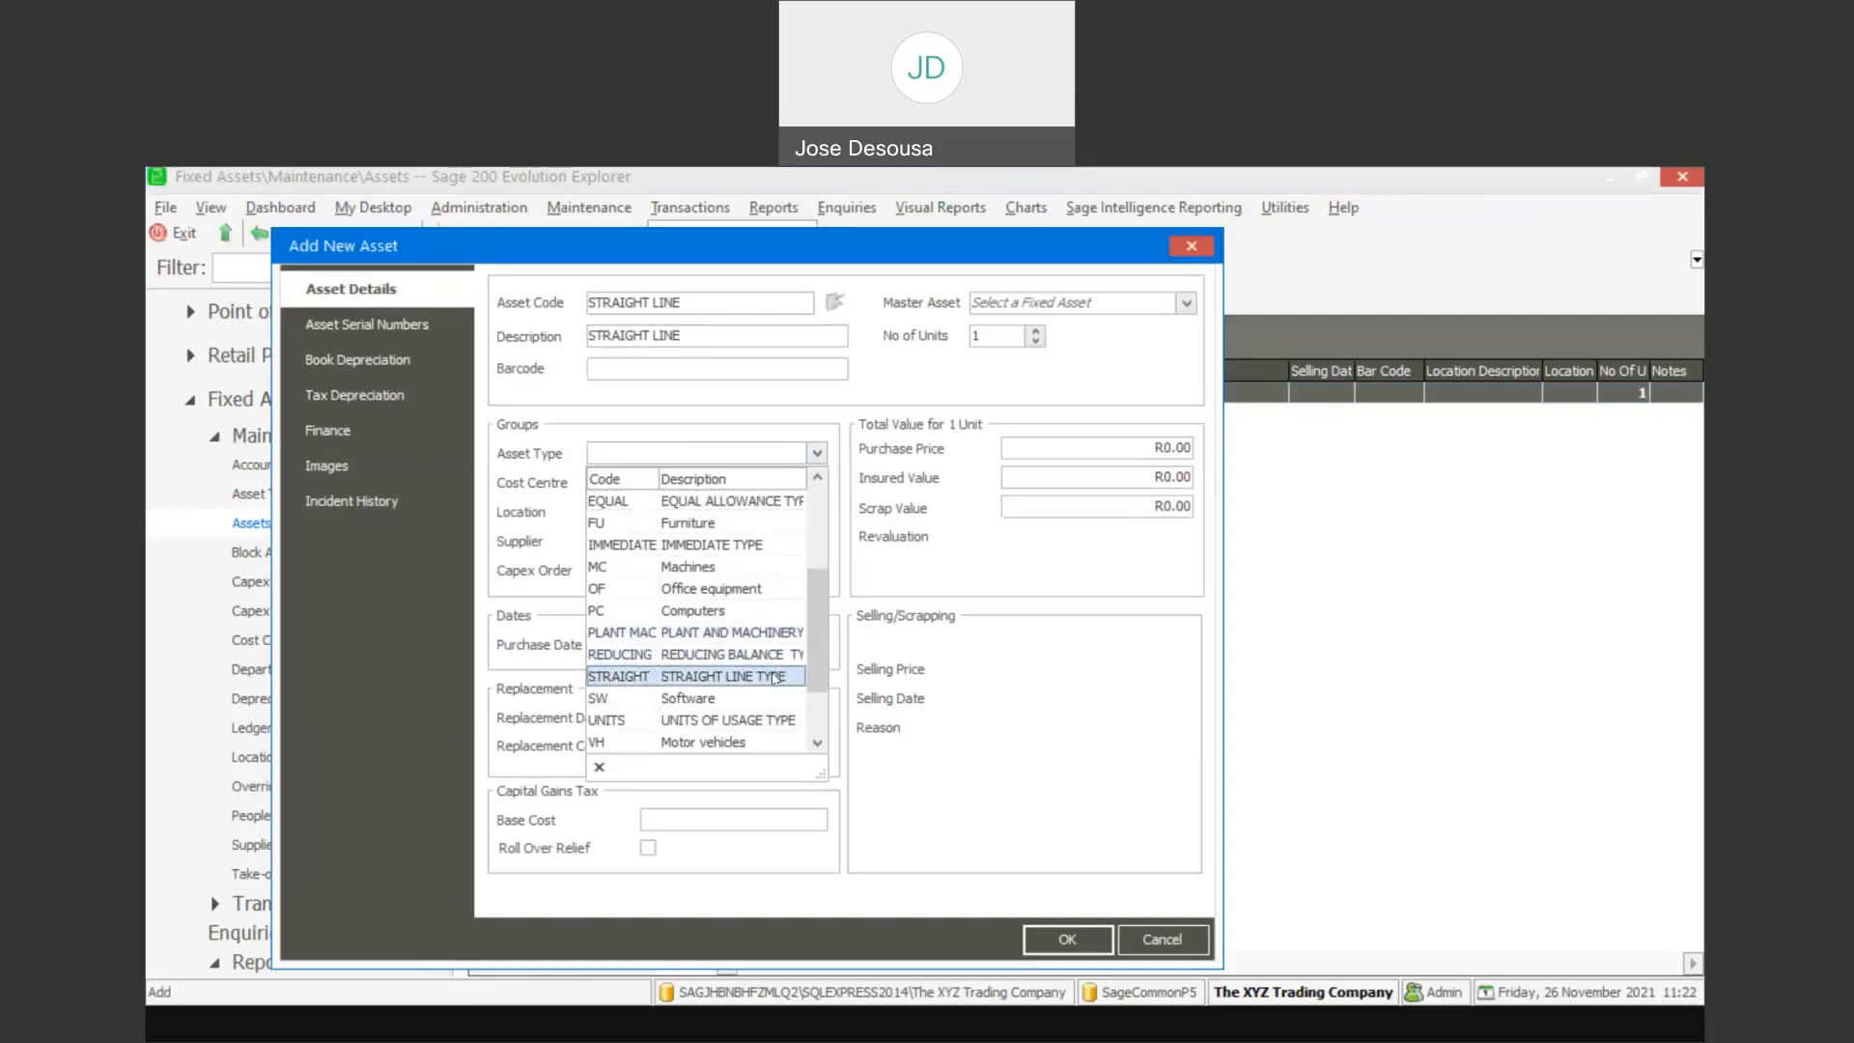
{"action": "left_click", "coordinate": [774, 676]}
{"action": "left_click", "coordinate": [1029, 445]}
{"action": "type", "text": "1"}
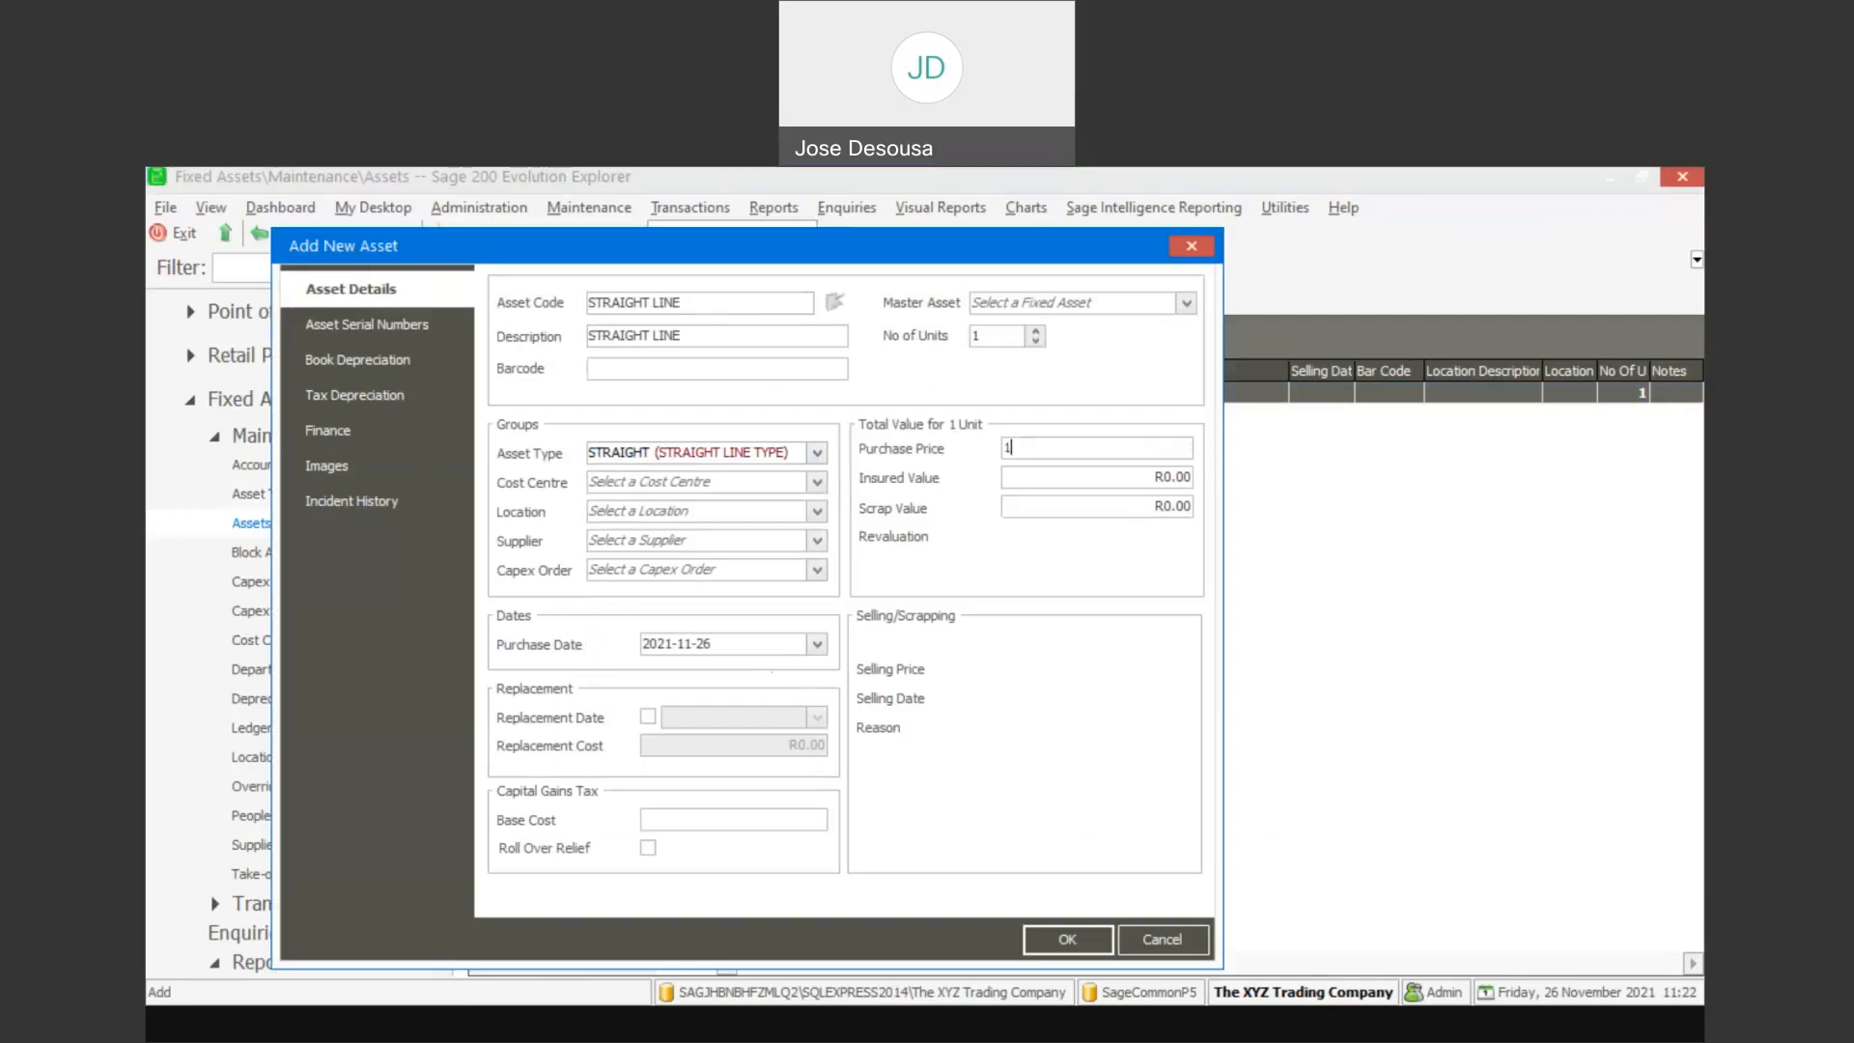
{"action": "type", "text": "6,000"}
Set the STRAIGHT LINE asset's purchase date to 2019-01-01
{"action": "left_click", "coordinate": [706, 643]}
{"action": "left_click_drag", "start_coordinate": [706, 644], "coordinate": [659, 643]}
{"action": "type", "text": "10-"}
{"action": "key", "text": "BackSpace"}
{"action": "key", "text": "BackSpace"}
{"action": "key", "text": "BackSpace"}
{"action": "type", "text": "19-01-01"}
Save the STRAIGHT LINE asset and review its book depreciation before closing the record
{"action": "left_click", "coordinate": [430, 373]}
{"action": "left_click", "coordinate": [973, 647]}
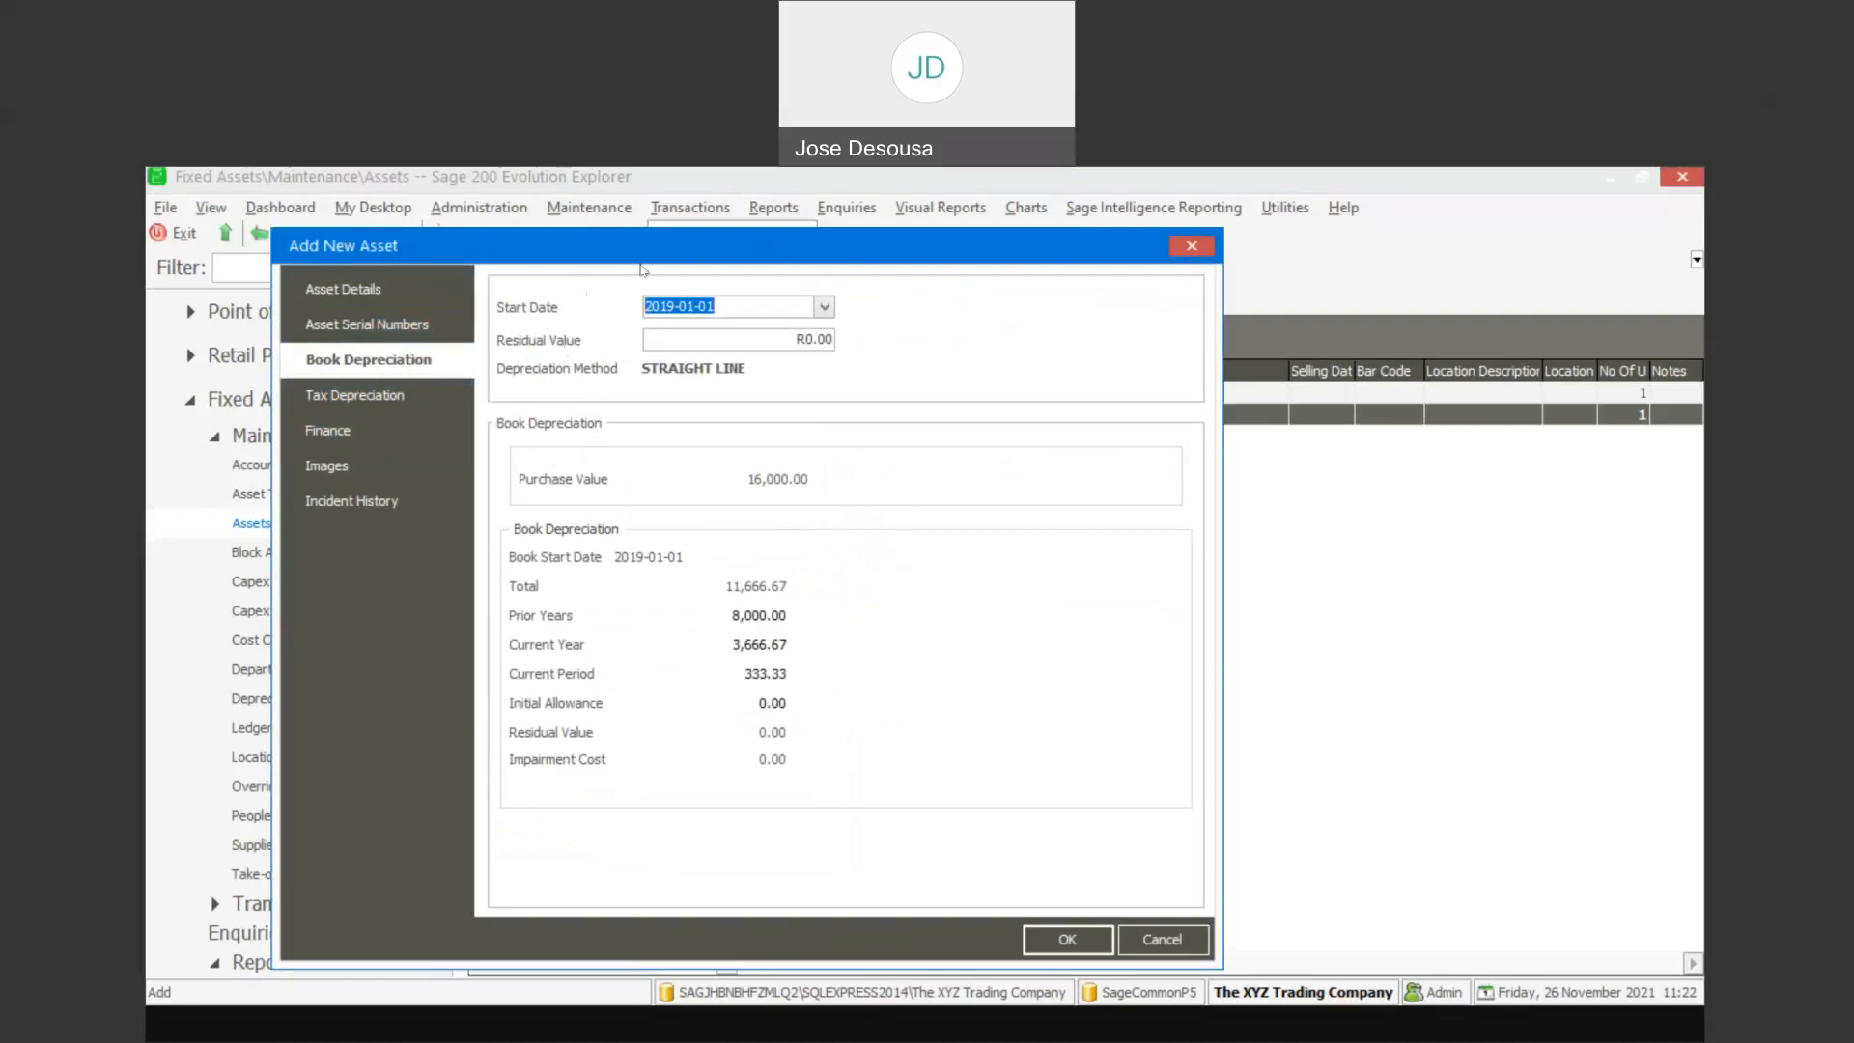
{"action": "left_click", "coordinate": [421, 301]}
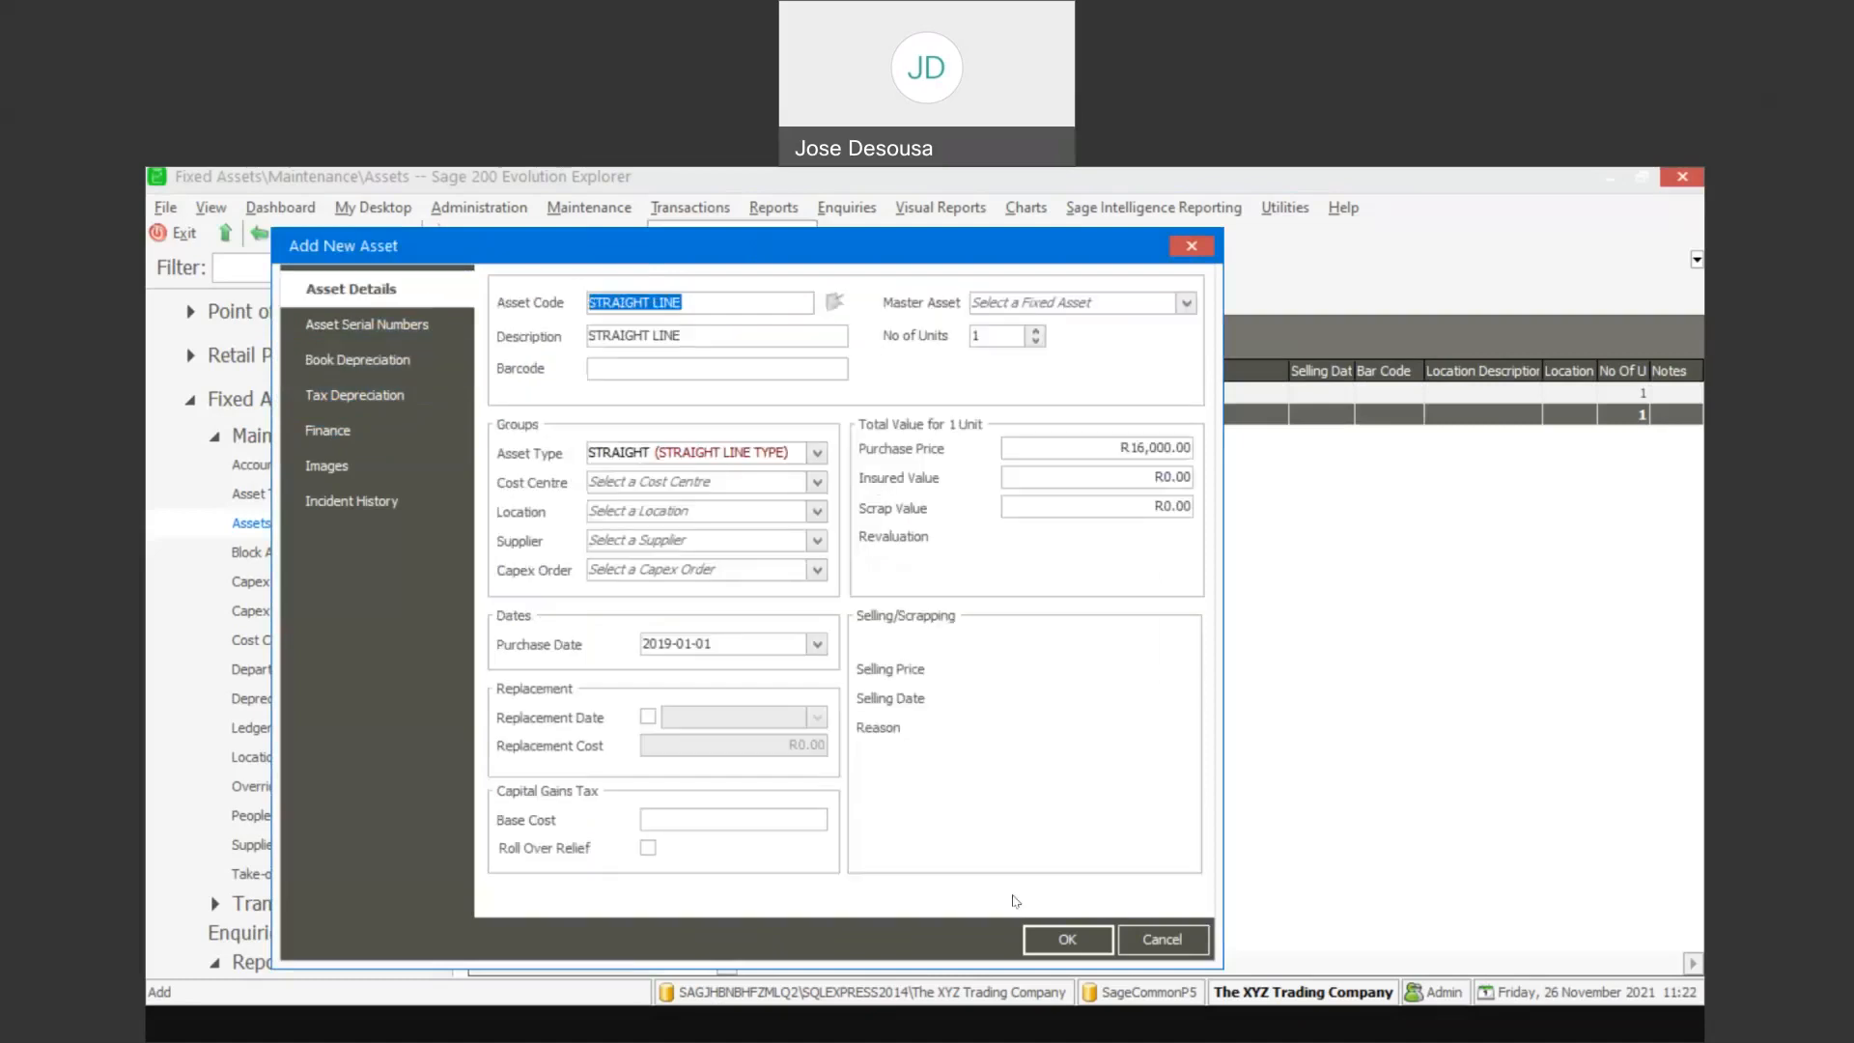
{"action": "left_click", "coordinate": [1044, 934]}
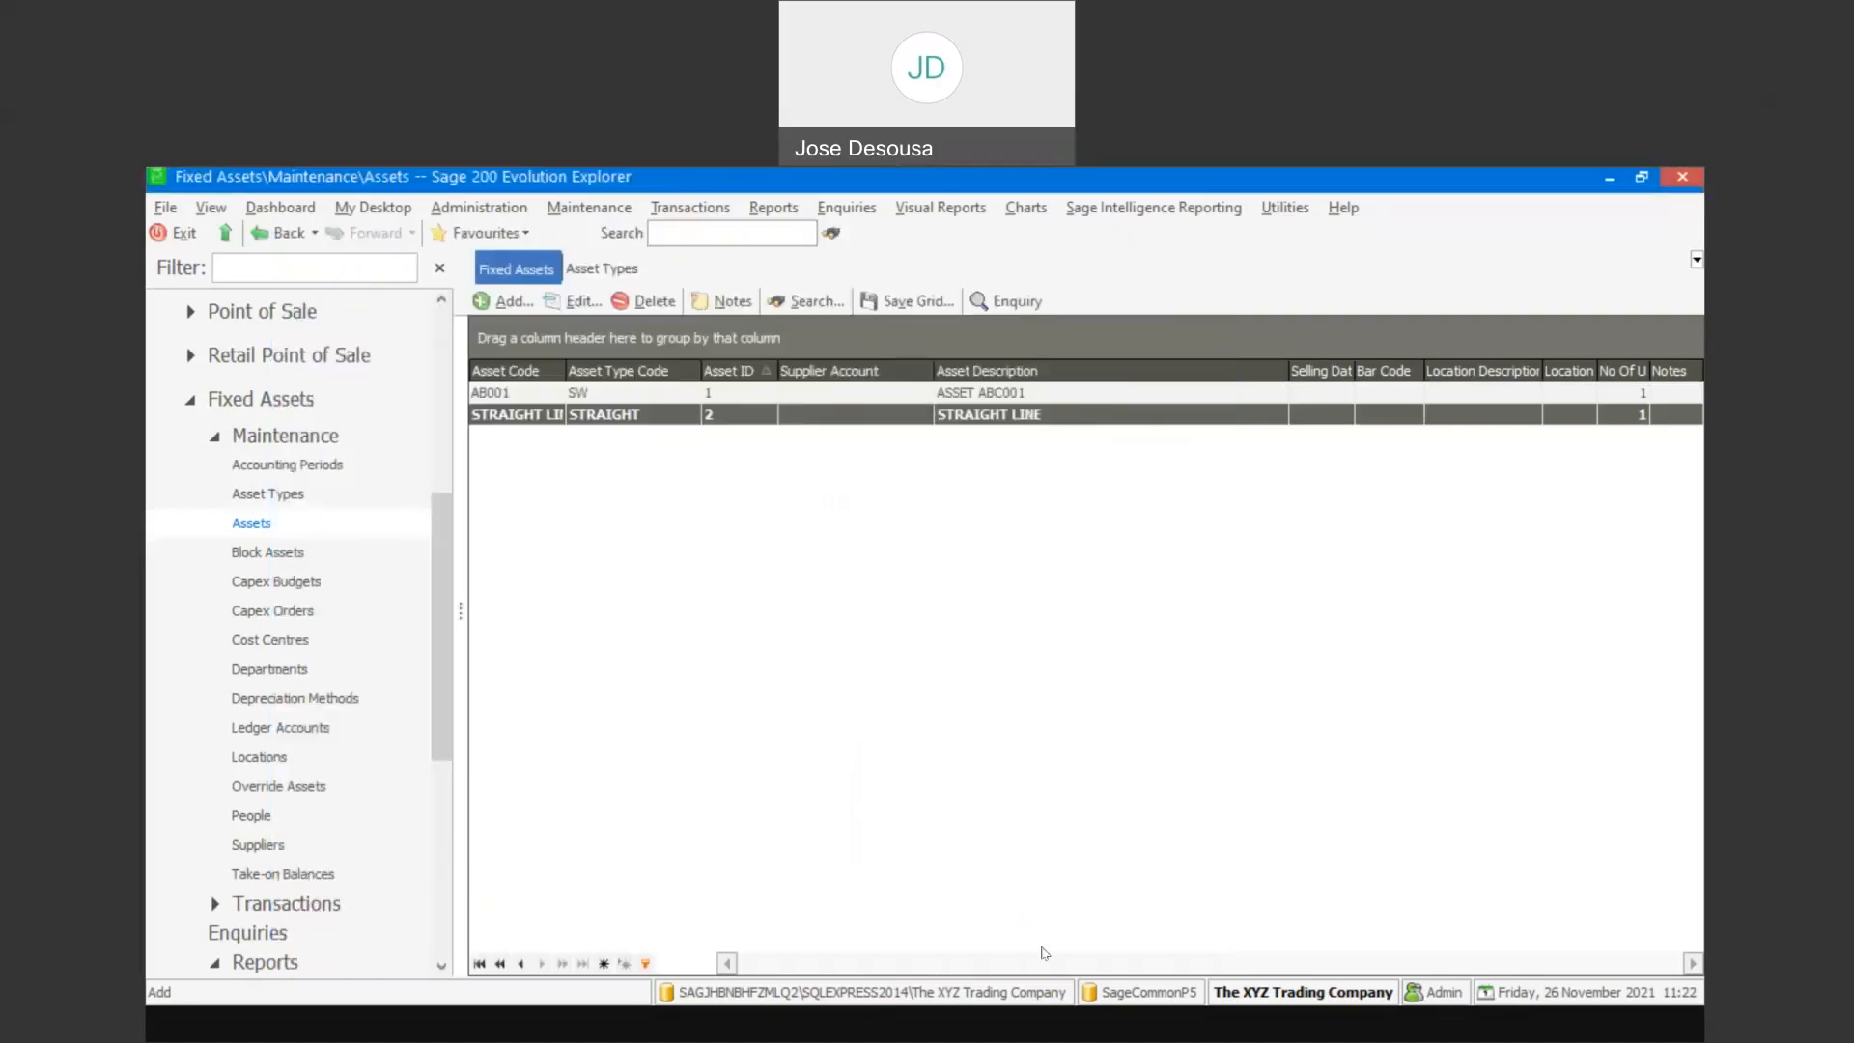
Start a new asset with EQUAL ALLOWANCE as both its code and description
{"action": "left_click", "coordinate": [511, 303]}
{"action": "type", "text": "EQAULL"}
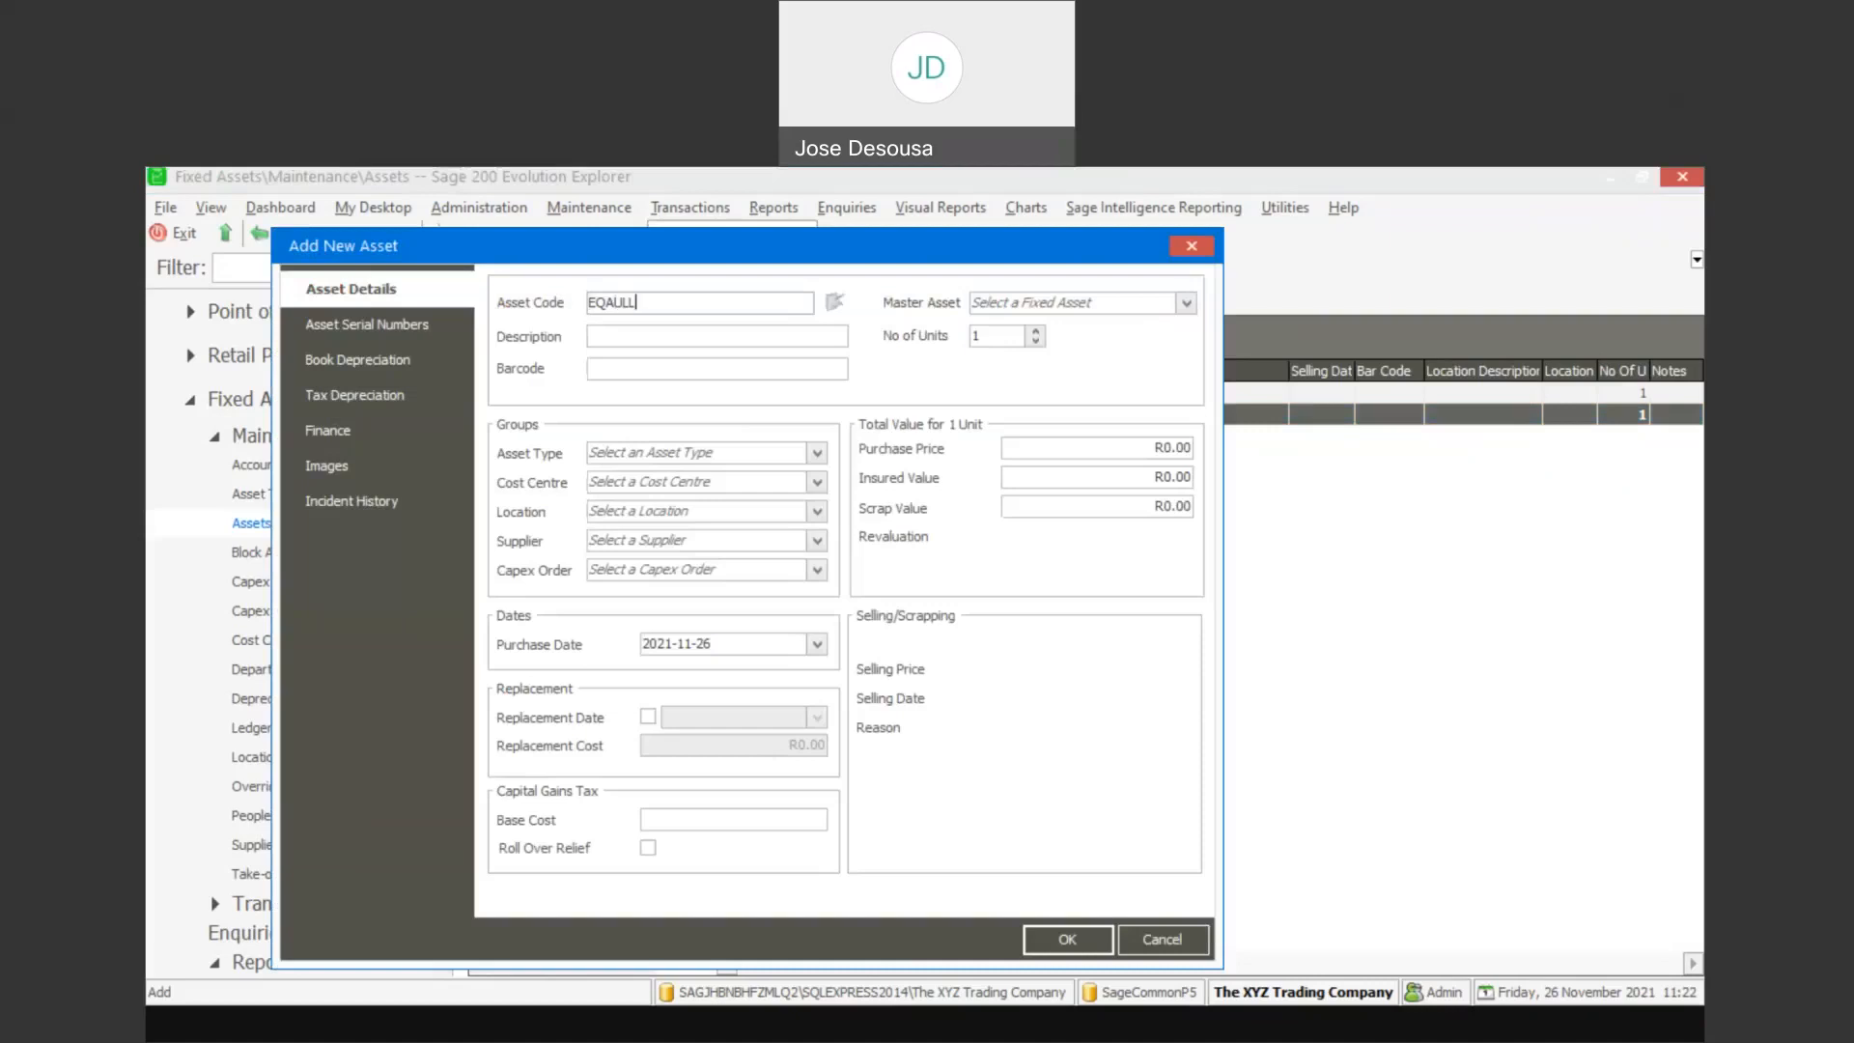
{"action": "key", "text": "BackSpace"}
{"action": "key", "text": "BackSpace"}
{"action": "key", "text": "BackSpace"}
{"action": "key", "text": "BackSpace"}
{"action": "type", "text": "UALL"}
{"action": "type", "text": "LOWANCE"}
{"action": "left_click_drag", "start_coordinate": [730, 298], "coordinate": [577, 325]}
{"action": "key", "text": "ctrl+c"}
{"action": "left_click", "coordinate": [632, 337]}
{"action": "key", "text": "ctrl+v"}
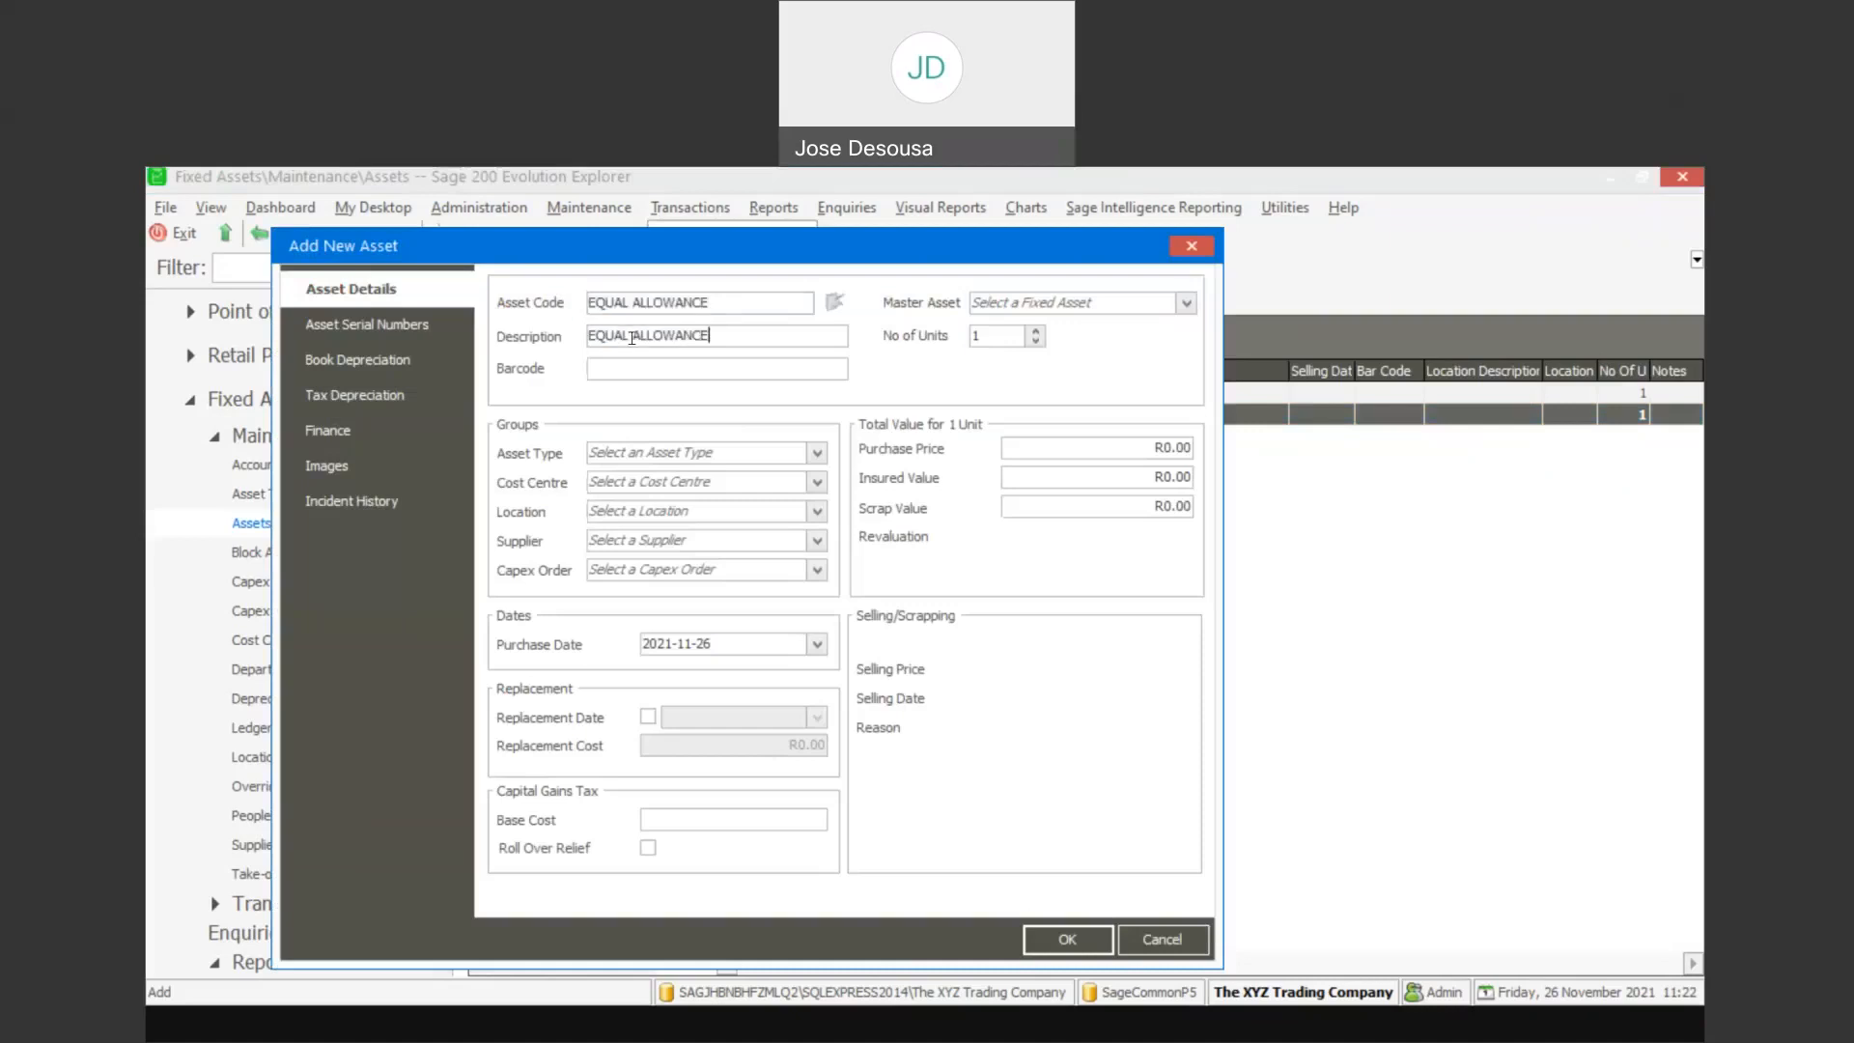
Set the EQUAL ALLOWANCE asset's type to EQUAL and its purchase price to 20,000
{"action": "left_click", "coordinate": [817, 454]}
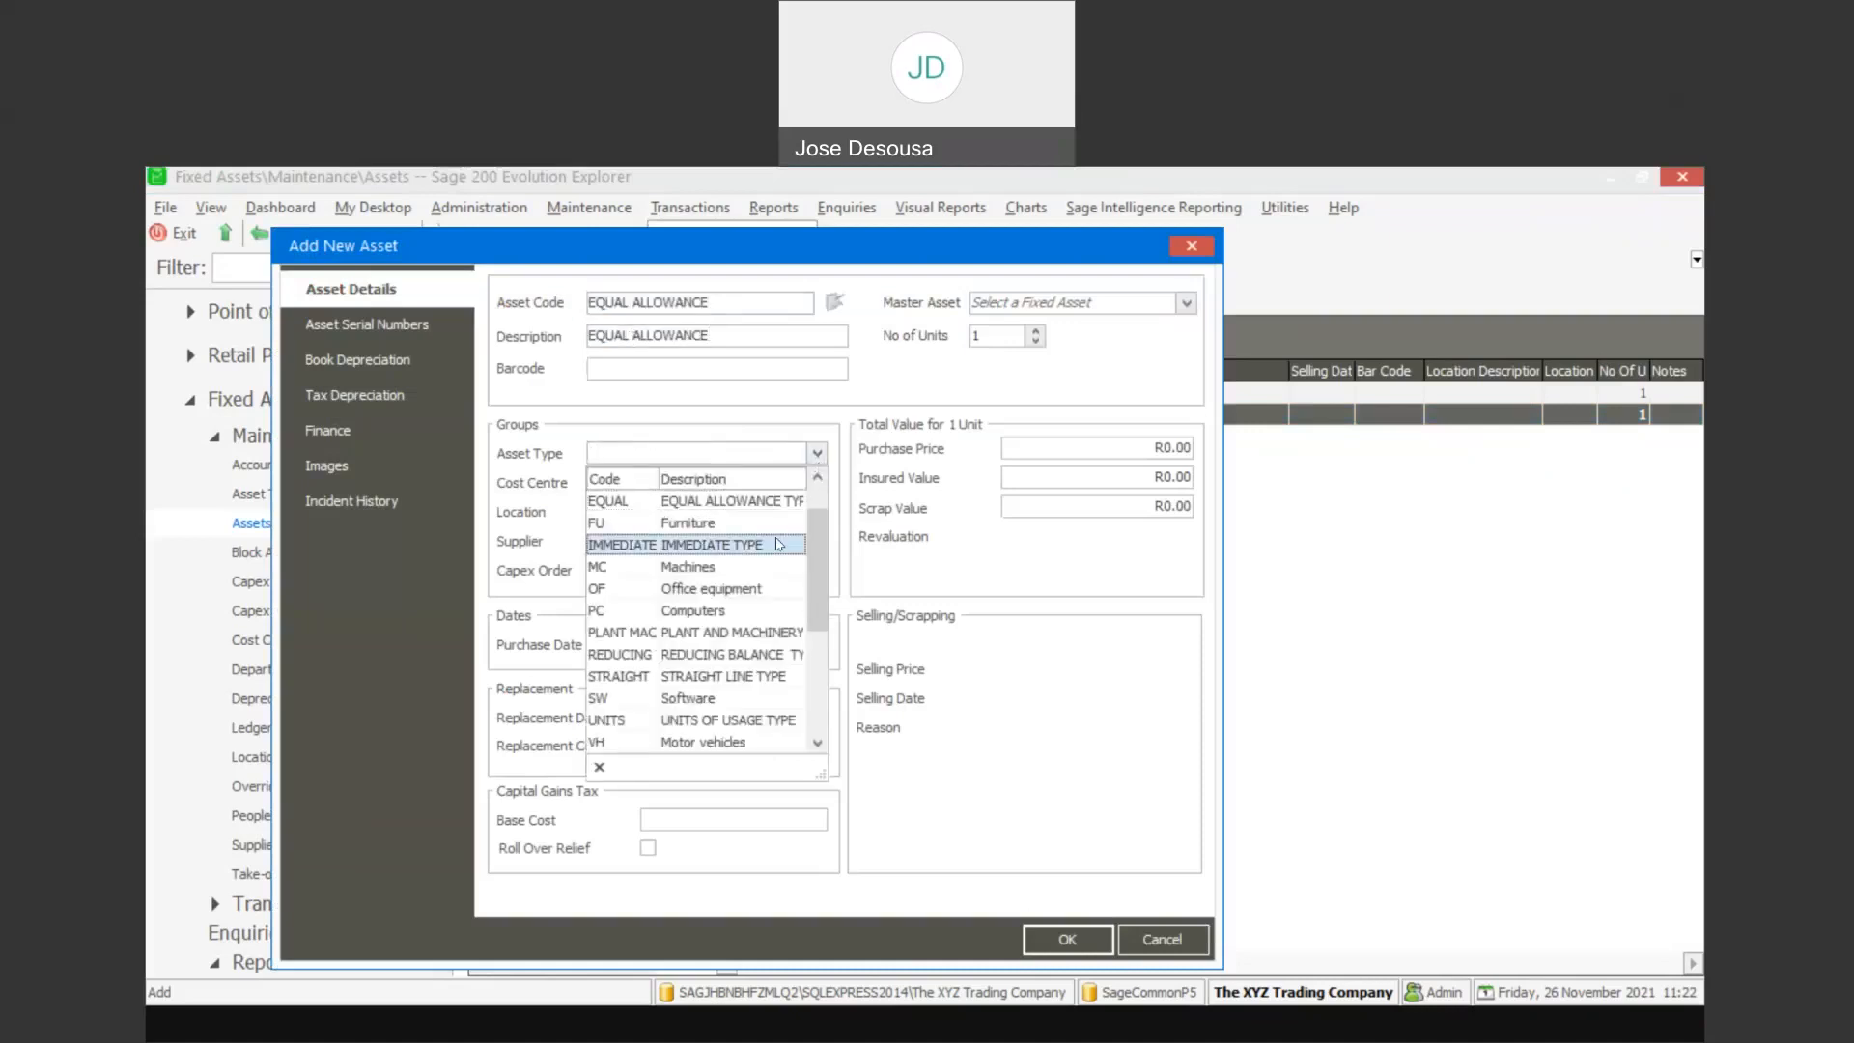
{"action": "left_click", "coordinate": [785, 501]}
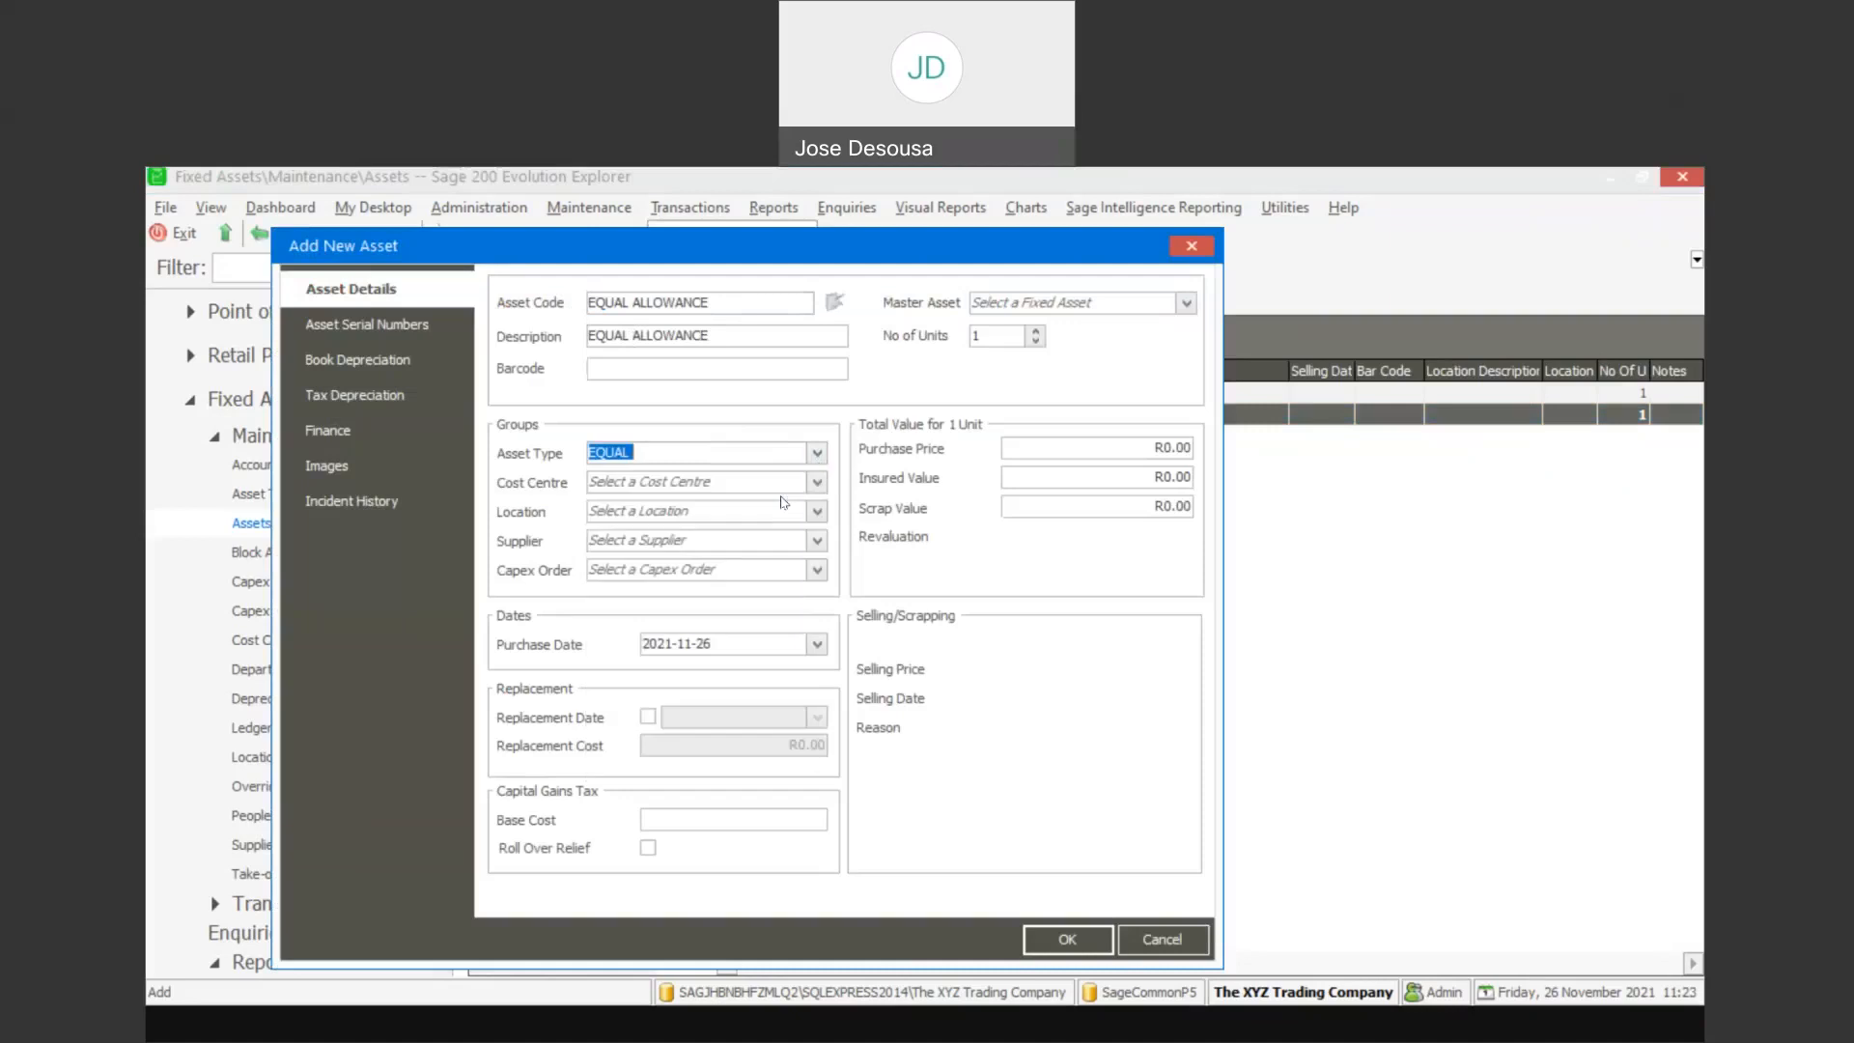
{"action": "left_click", "coordinate": [1028, 445]}
{"action": "type", "text": "20000"}
{"action": "key", "text": "Tab"}
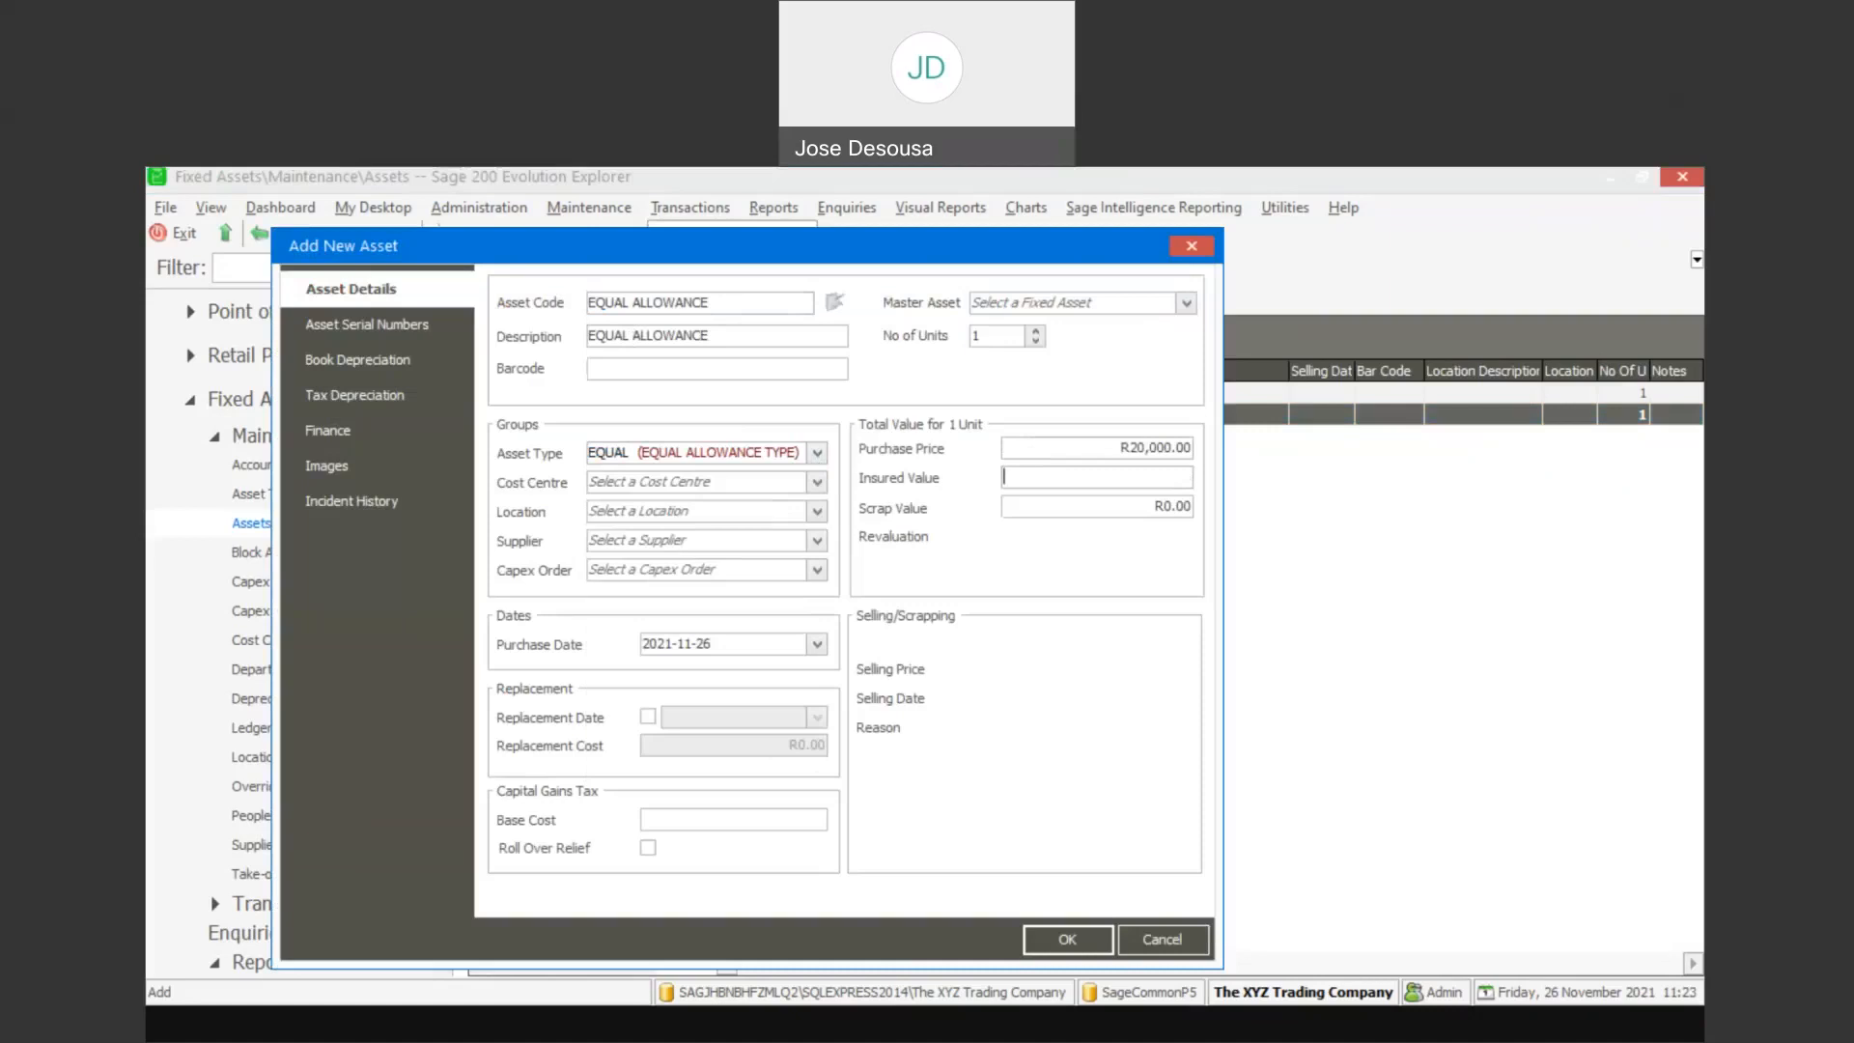
Set the EQUAL ALLOWANCE asset's purchase date to 2019-01-01 and save the asset
{"action": "left_click", "coordinate": [736, 639]}
{"action": "key", "text": "BackSpace"}
{"action": "key", "text": "BackSpace"}
{"action": "key", "text": "BackSpace"}
{"action": "key", "text": "BackSpace"}
{"action": "key", "text": "BackSpace"}
{"action": "key", "text": "BackSpace"}
{"action": "key", "text": "BackSpace"}
{"action": "key", "text": "BackSpace"}
{"action": "type", "text": "19-01-01"}
{"action": "left_click", "coordinate": [1071, 935]}
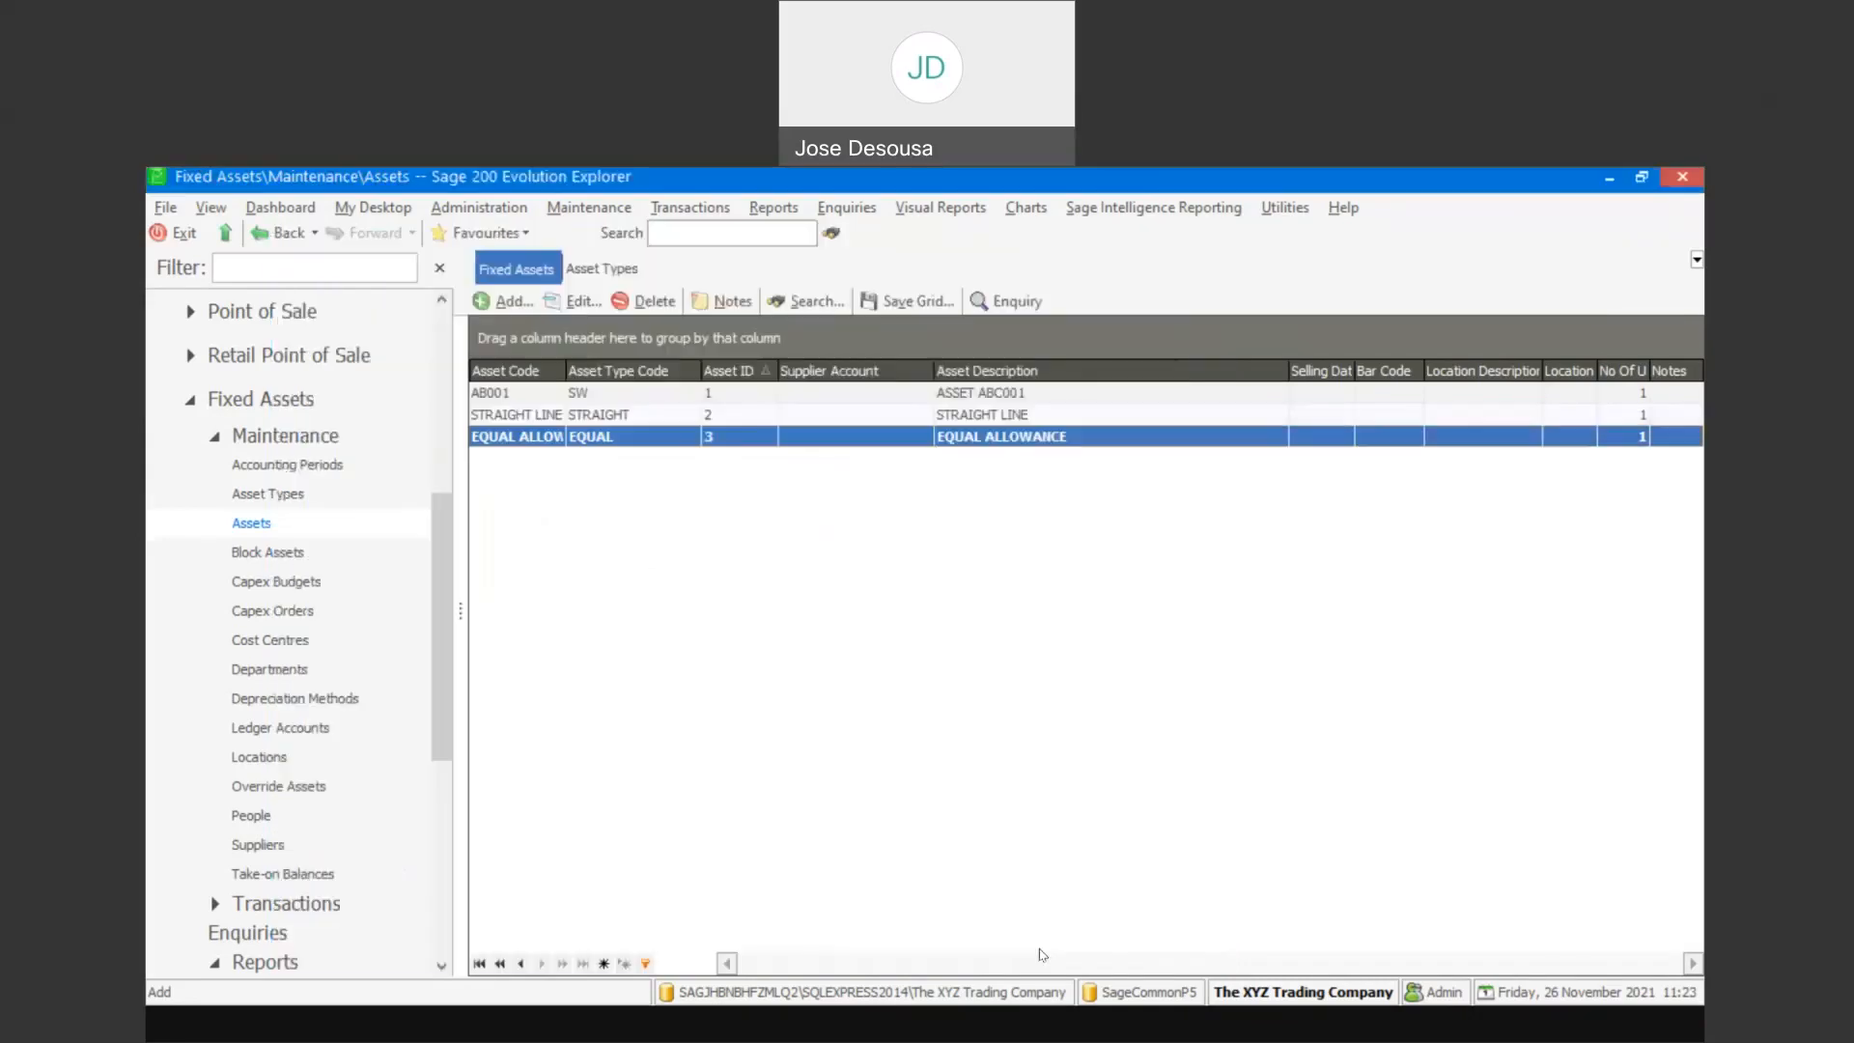
Start a new asset with REDUCING BALANCE as both its code and description
{"action": "left_click", "coordinate": [514, 301]}
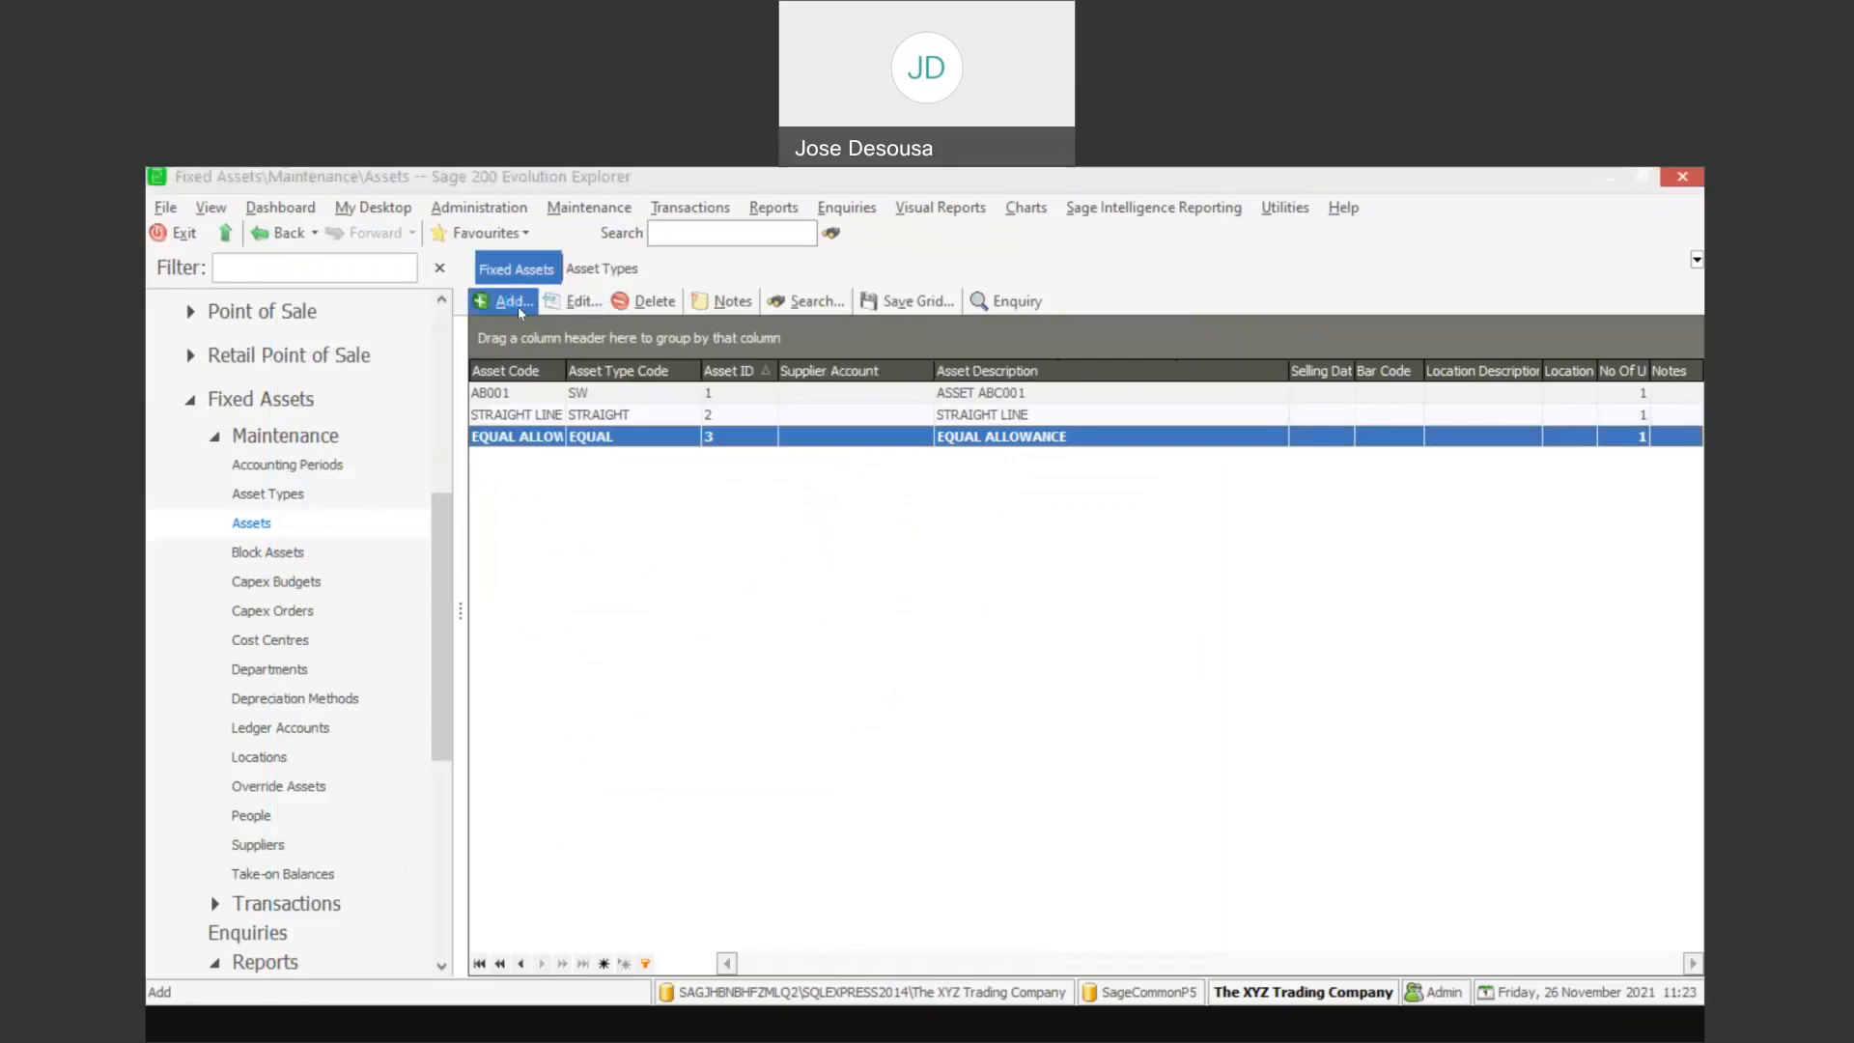
{"action": "type", "text": "RE"}
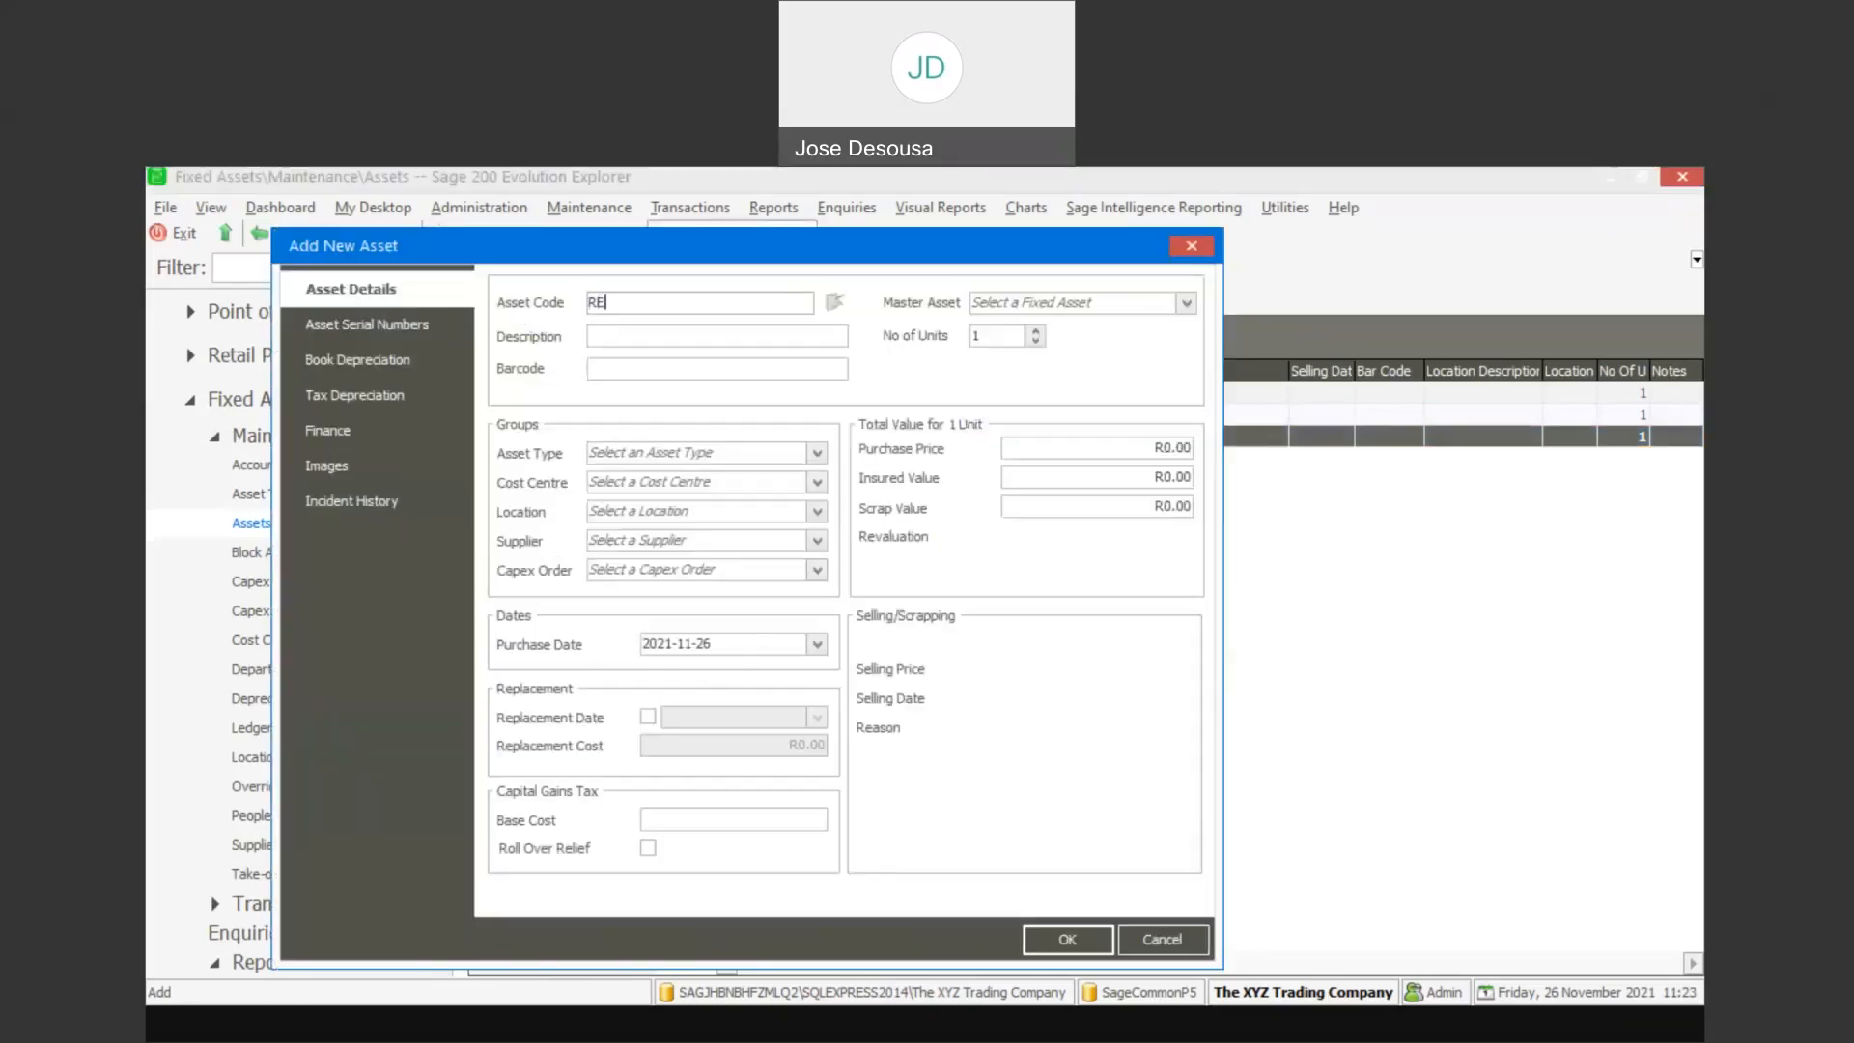
{"action": "type", "text": "DUCING BALANCE"}
{"action": "left_click_drag", "start_coordinate": [715, 301], "coordinate": [561, 300]}
{"action": "key", "text": "ctrl+c"}
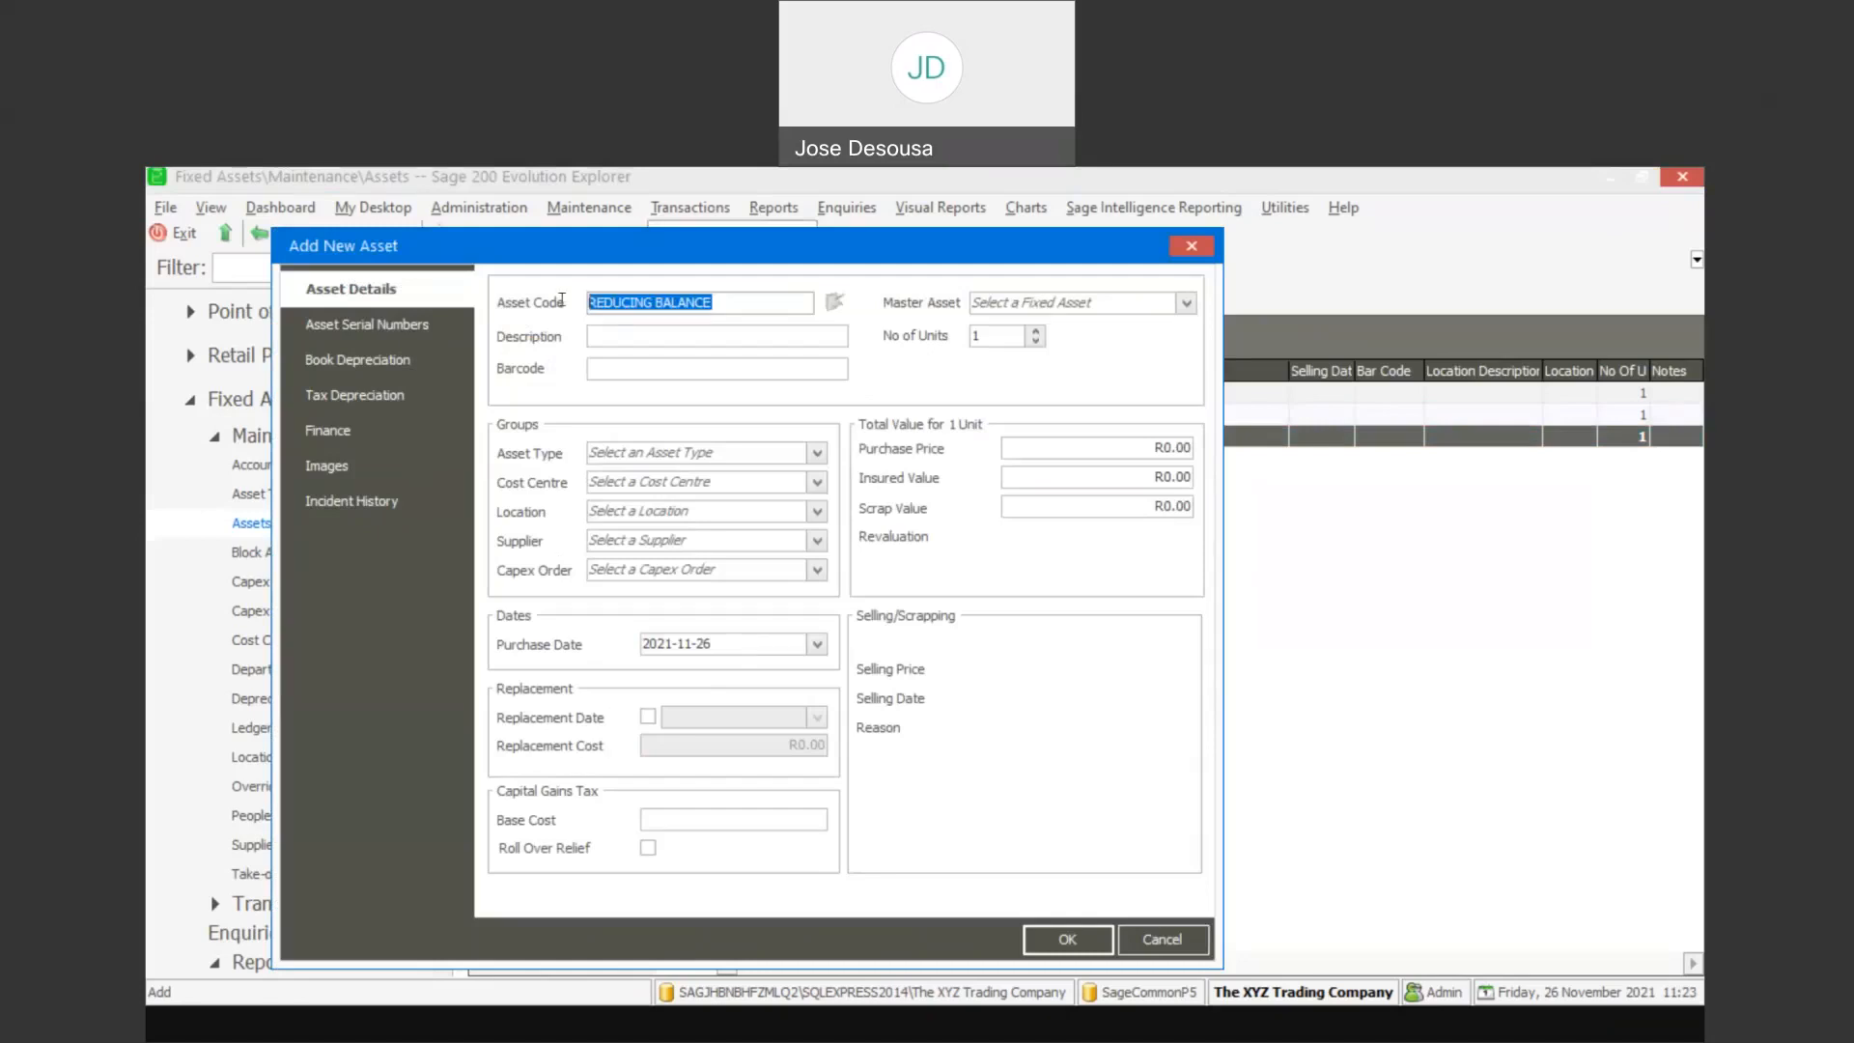
{"action": "left_click", "coordinate": [608, 336]}
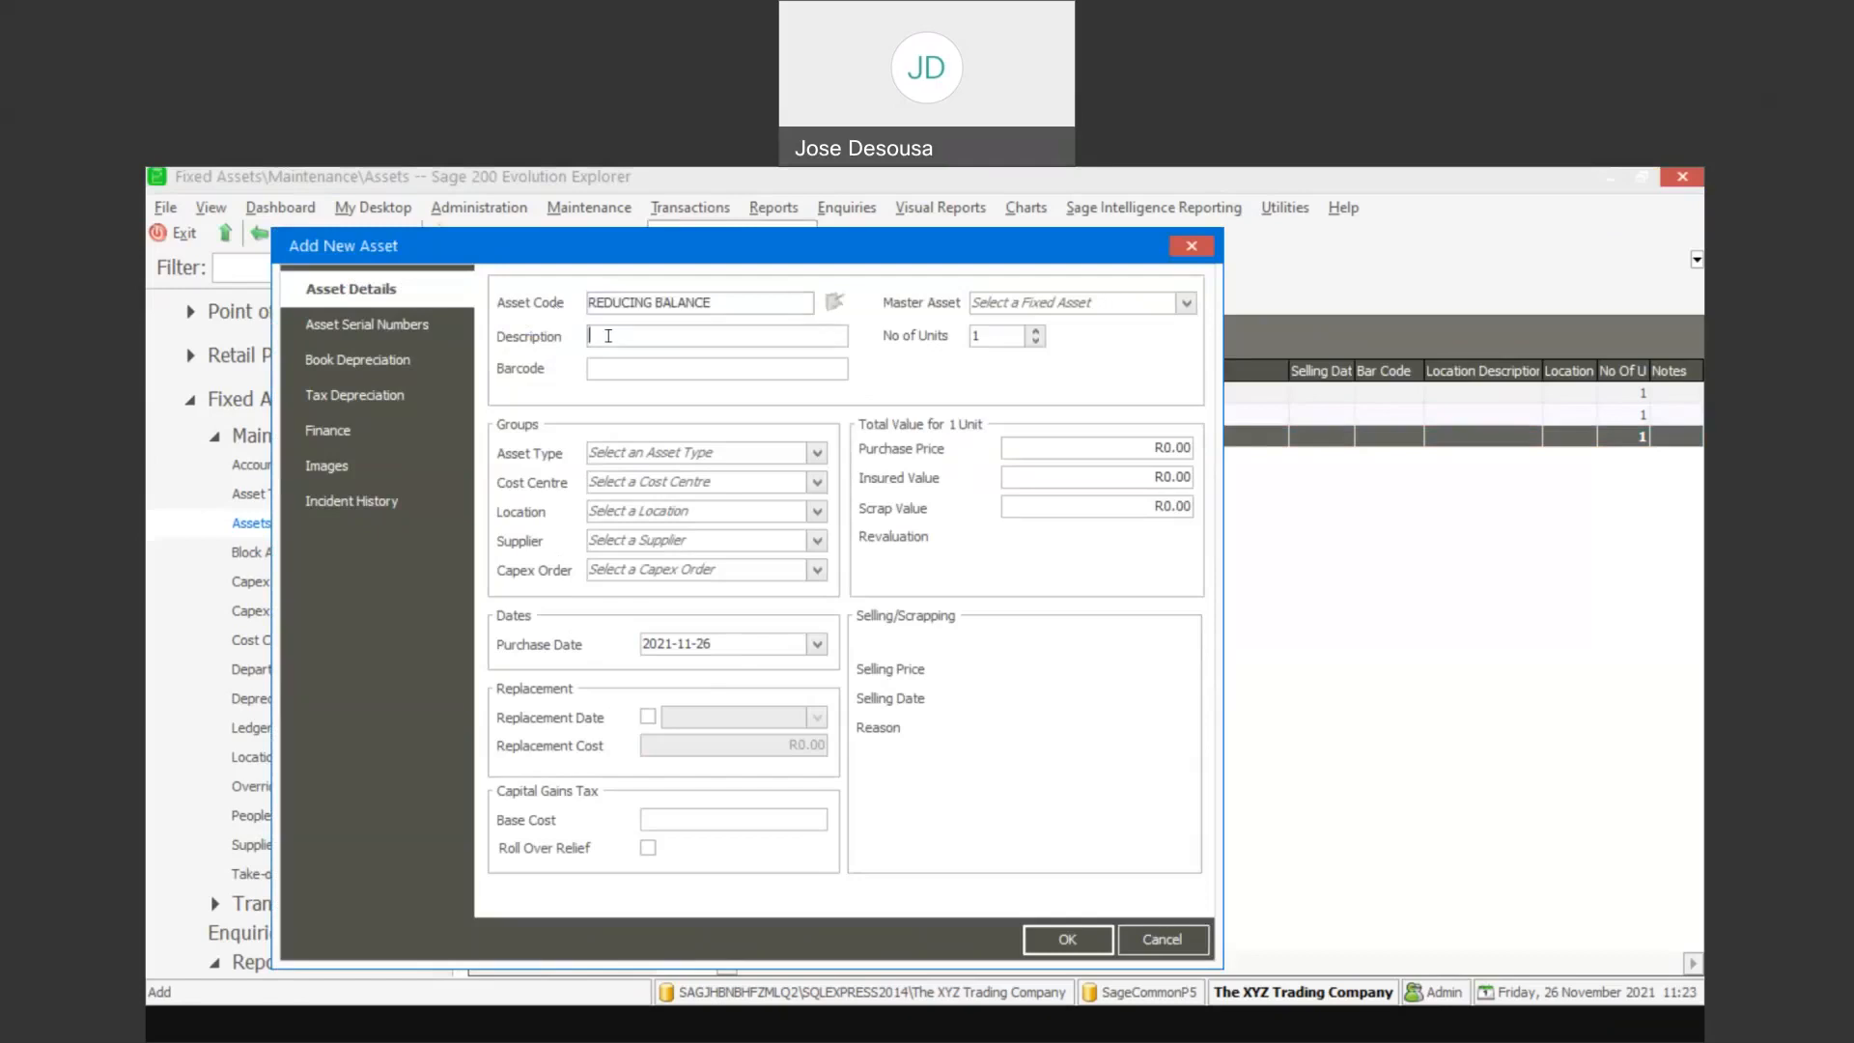
{"action": "key", "text": "ctrl+v"}
Set the REDUCING BALANCE asset's type to REDUCING TYPE and its purchase price to 24,000
{"action": "left_click", "coordinate": [817, 454]}
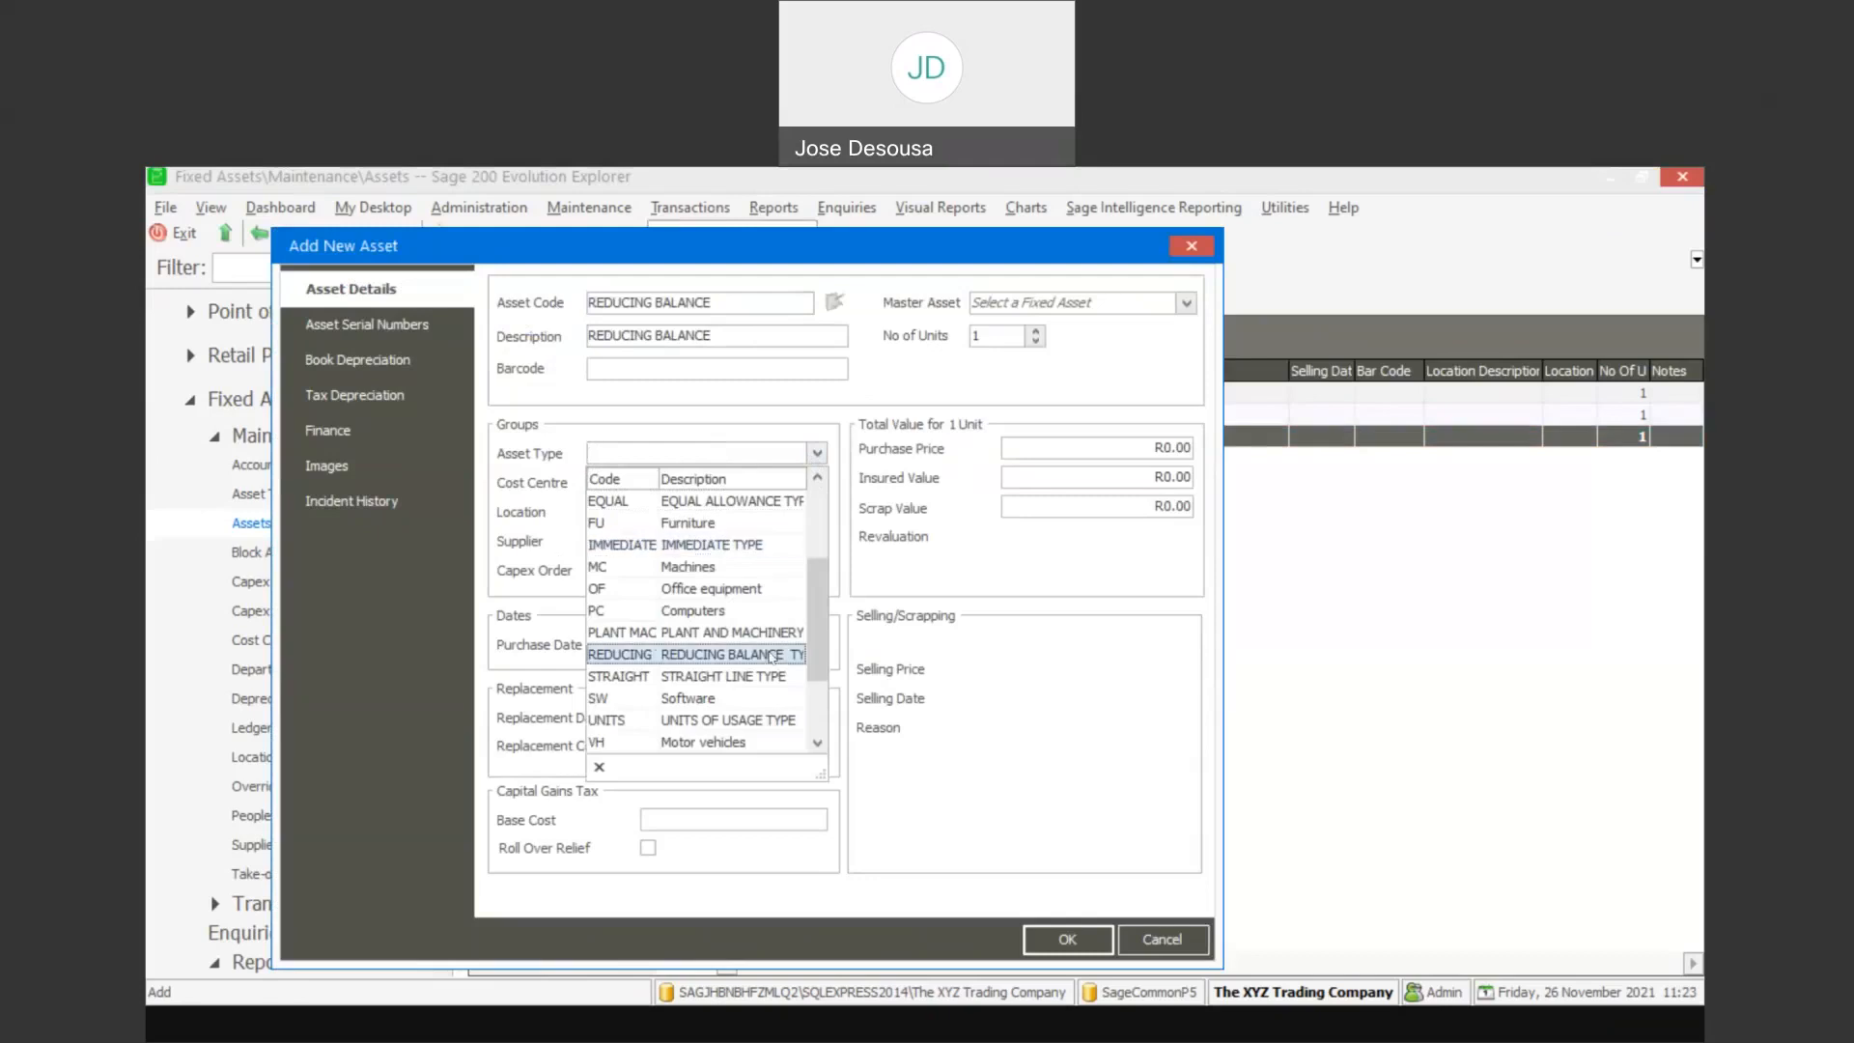
{"action": "left_click", "coordinate": [772, 655]}
{"action": "left_click", "coordinate": [1057, 447]}
{"action": "type", "text": "24000"}
{"action": "key", "text": "Tab"}
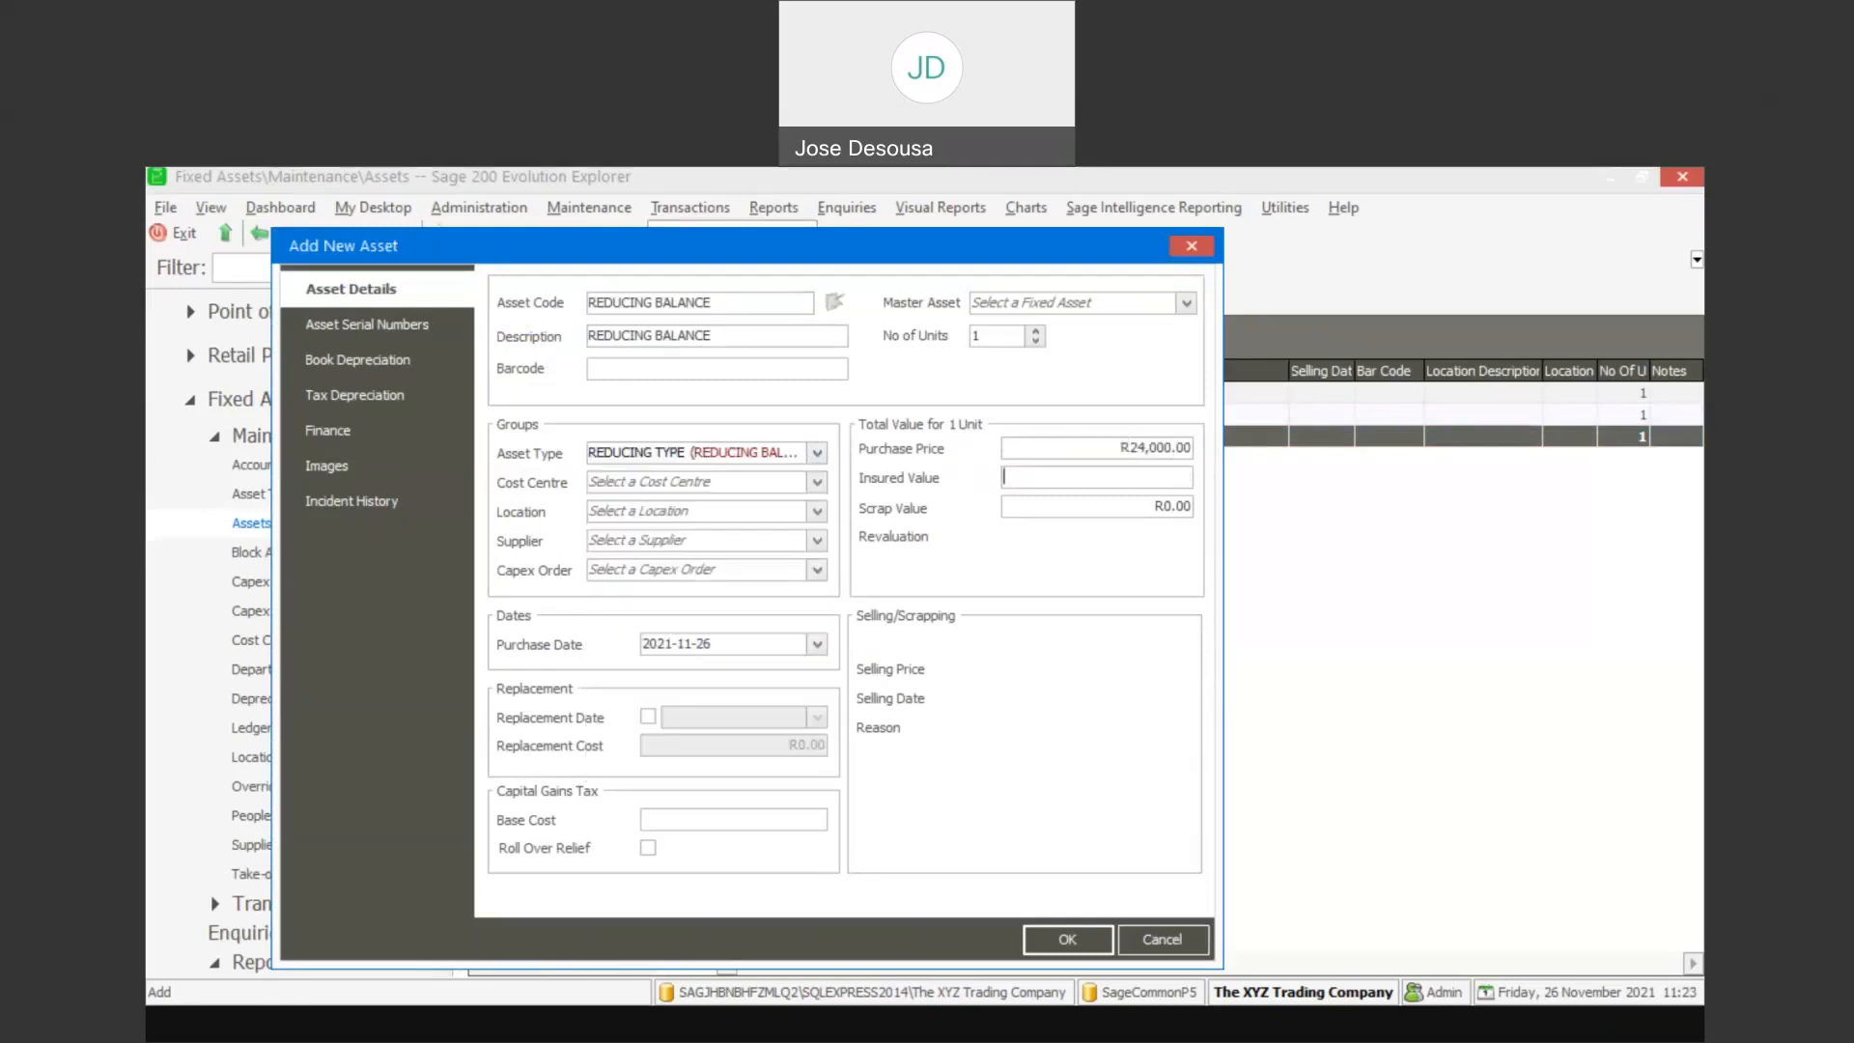
{"action": "key", "text": "Tab"}
Set the REDUCING BALANCE asset's purchase date to 2019-01-01 and save the asset
{"action": "left_click", "coordinate": [730, 645]}
{"action": "key", "text": "BackSpace"}
{"action": "key", "text": "BackSpace"}
{"action": "key", "text": "BackSpace"}
{"action": "key", "text": "BackSpace"}
{"action": "key", "text": "BackSpace"}
{"action": "key", "text": "BackSpace"}
{"action": "key", "text": "BackSpace"}
{"action": "key", "text": "BackSpace"}
{"action": "type", "text": "19-01-01"}
{"action": "left_click", "coordinate": [1070, 937]}
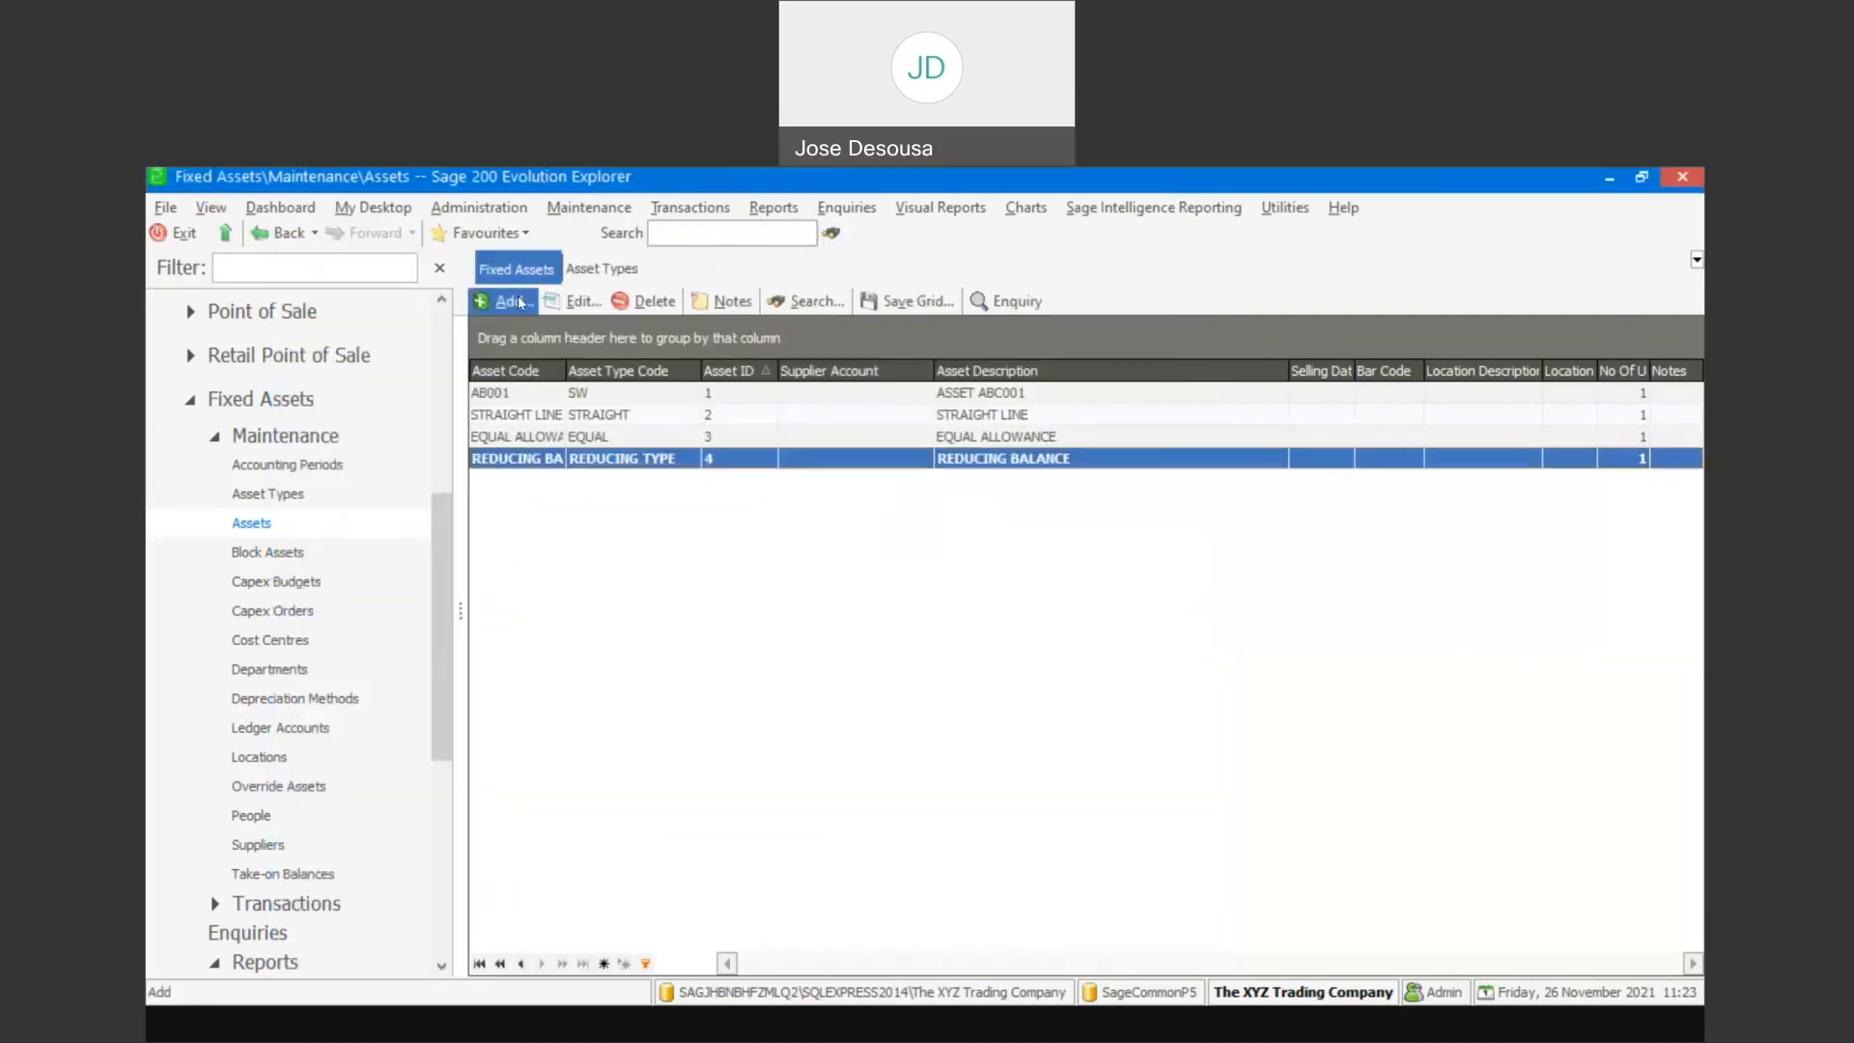
Start a new asset with PLANT AND MACHINERY as both its code and description
{"action": "left_click", "coordinate": [520, 302]}
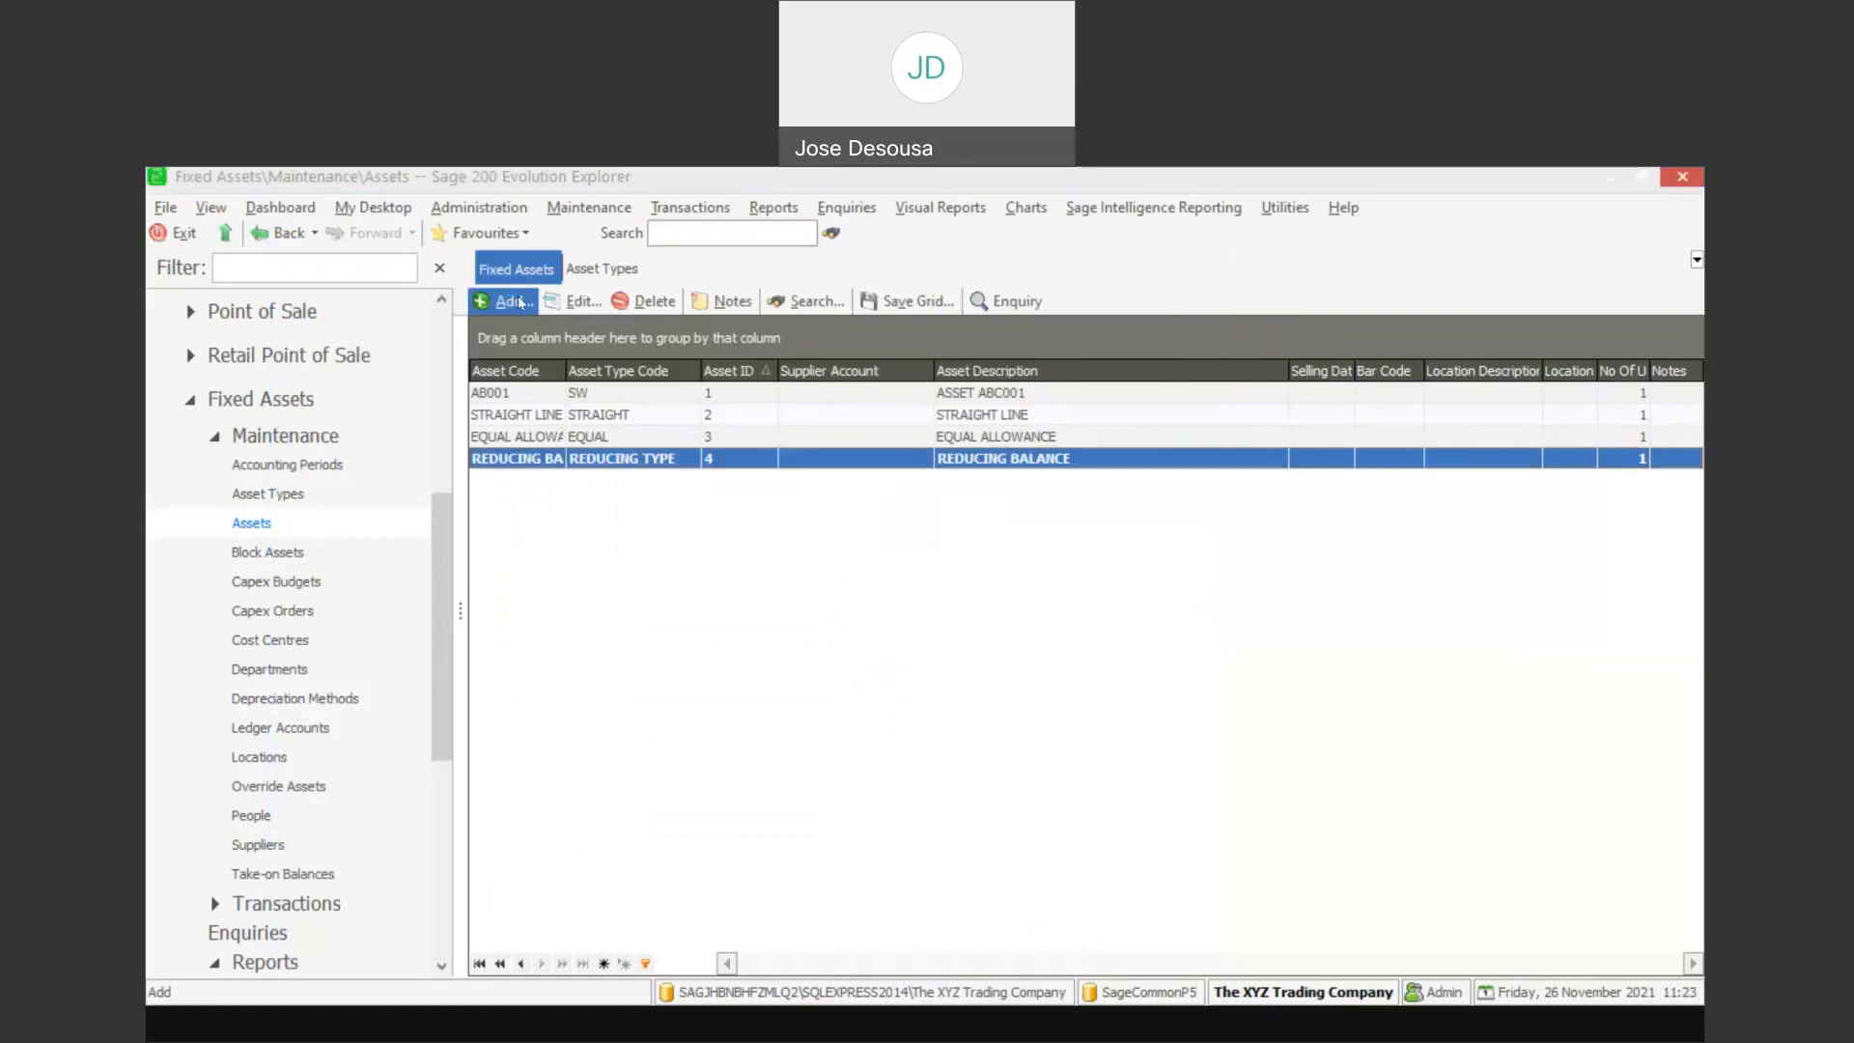
{"action": "type", "text": "PLANT AND MACHINERY"}
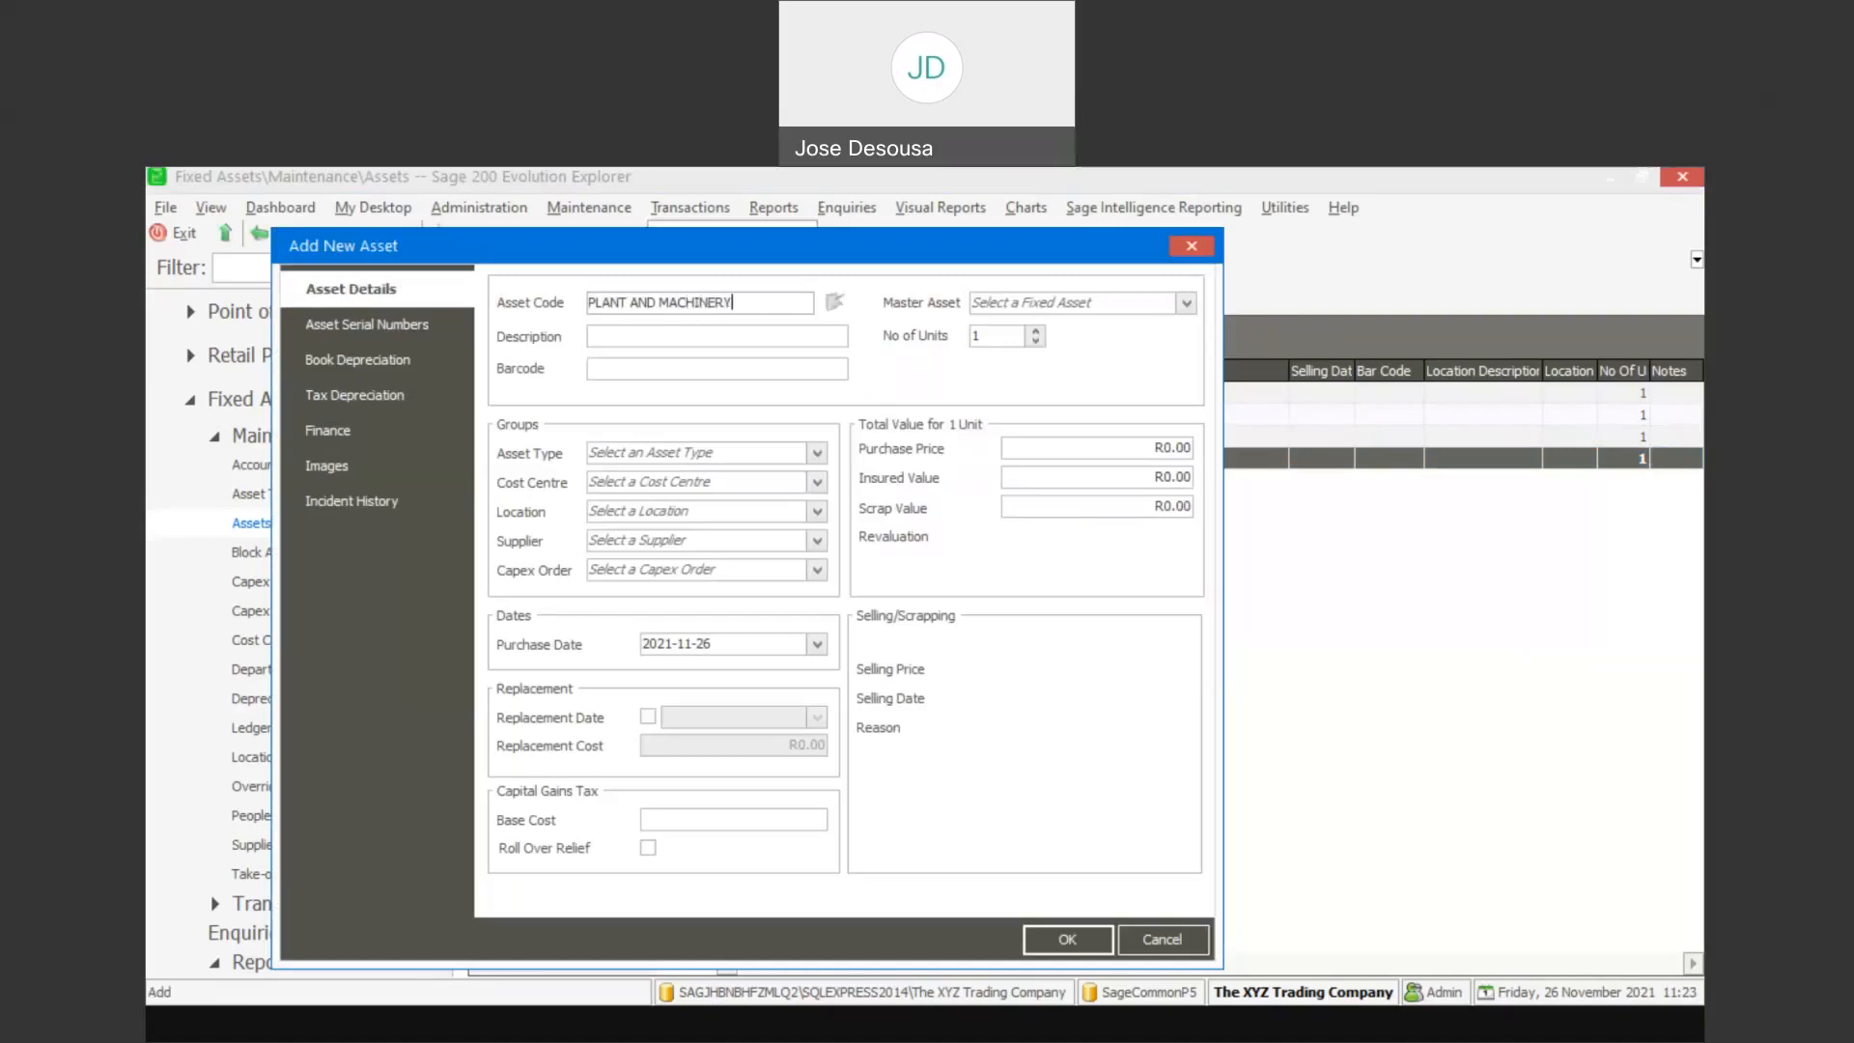
{"action": "left_click_drag", "start_coordinate": [736, 303], "coordinate": [583, 319]}
{"action": "key", "text": "ctrl+c"}
{"action": "left_click", "coordinate": [614, 333]}
{"action": "key", "text": "ctrl+v"}
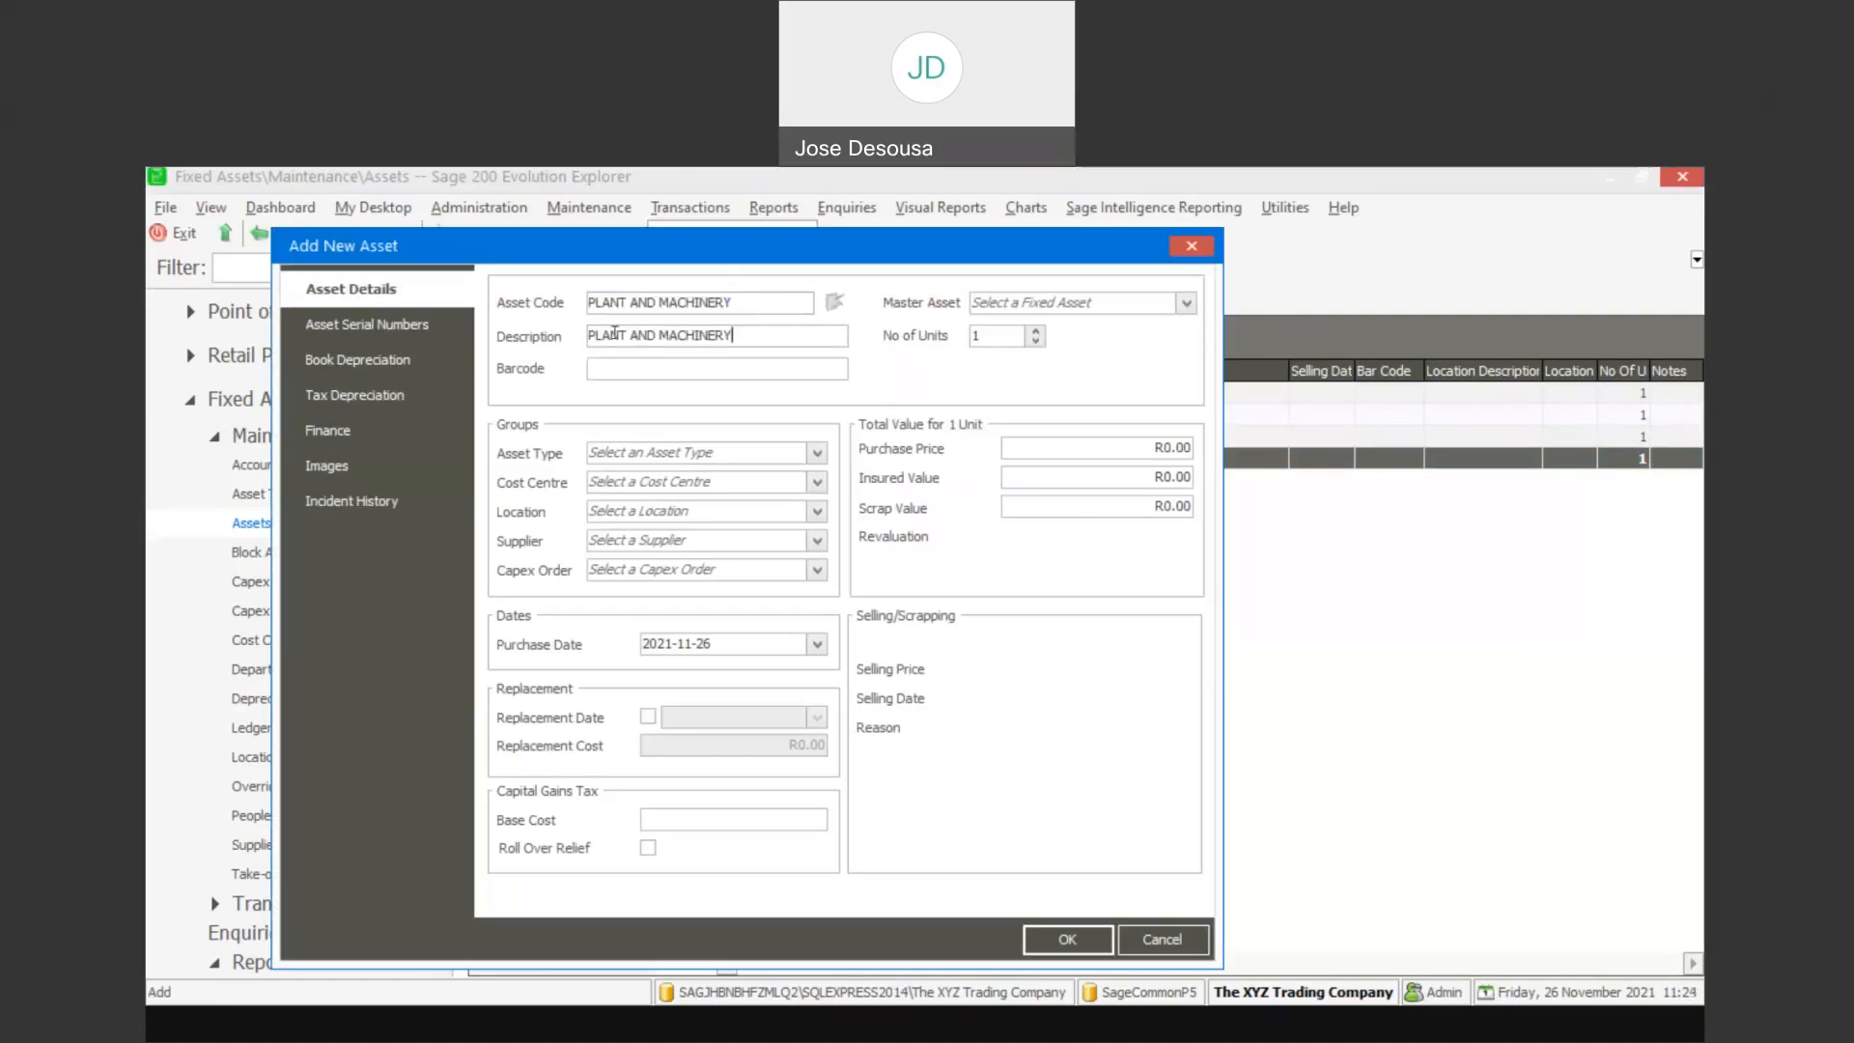
Set the PLANT AND MACHINERY asset's type to PLANT MACHINERY and its purchase price to 30,000
{"action": "left_click", "coordinate": [816, 454]}
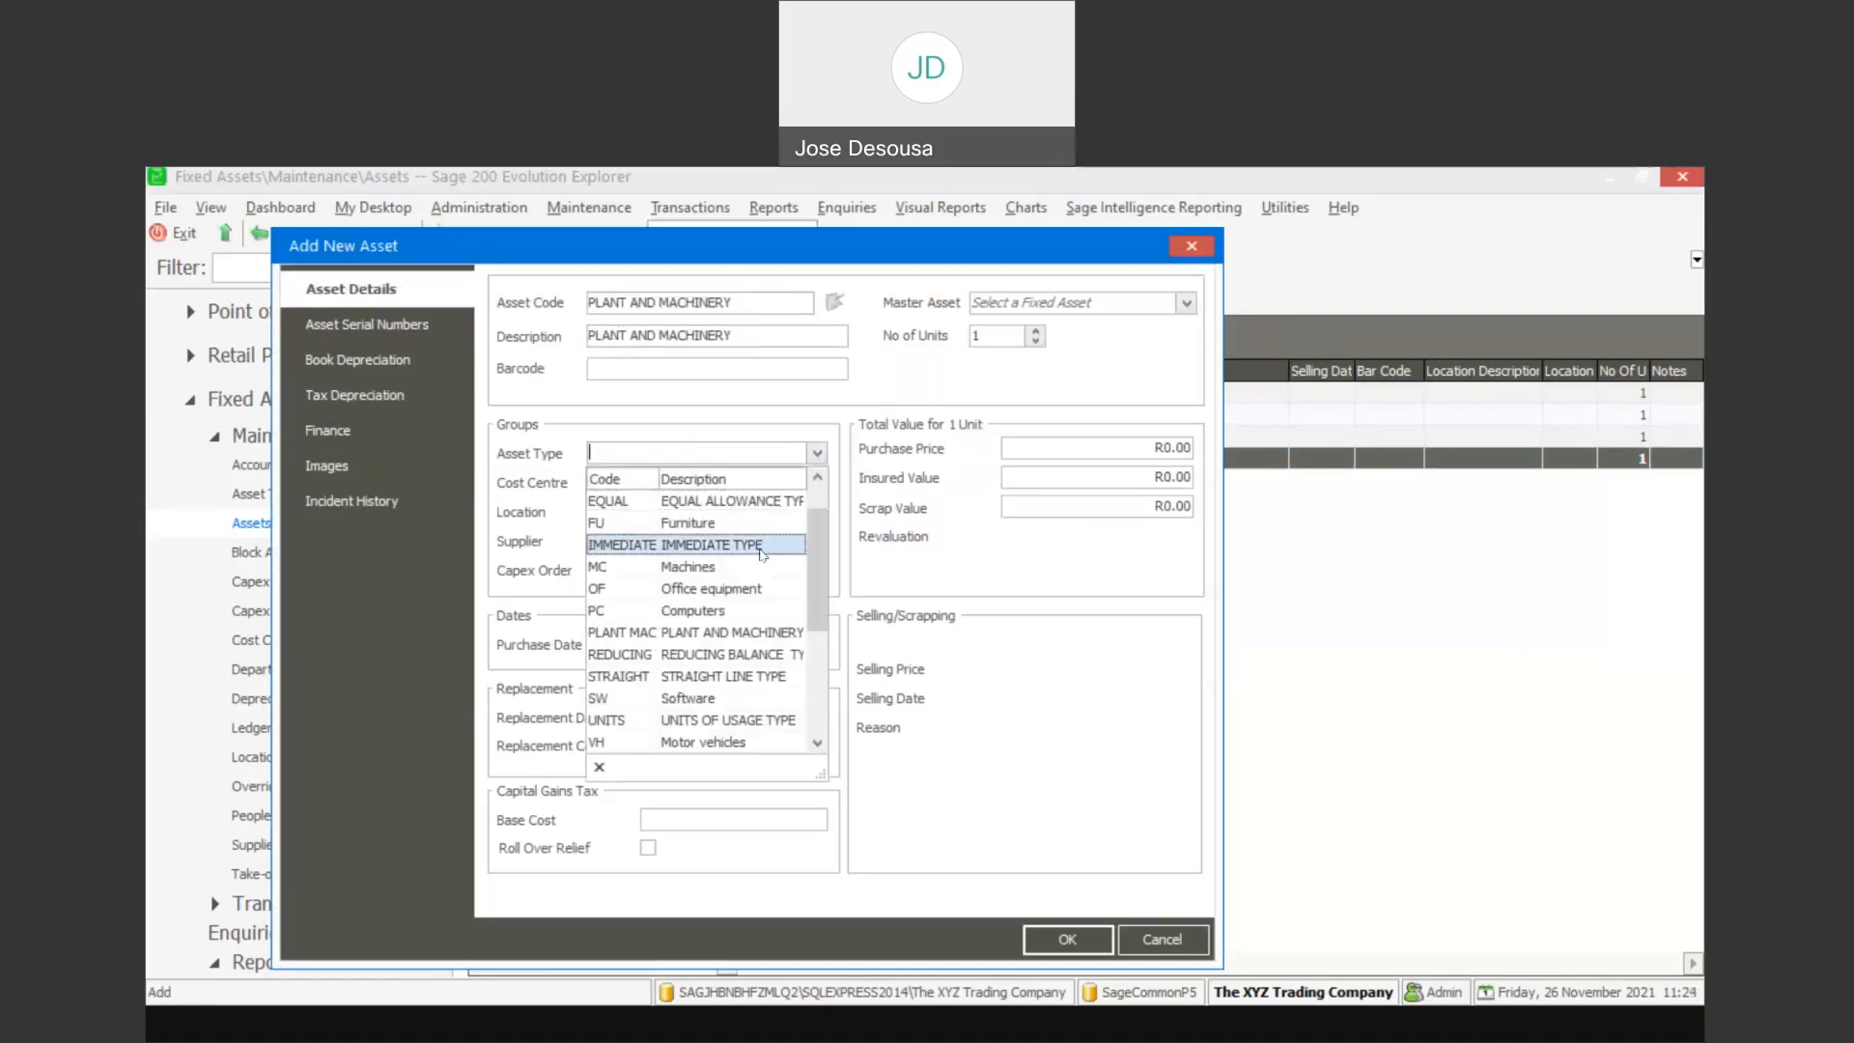
{"action": "left_click", "coordinate": [762, 634]}
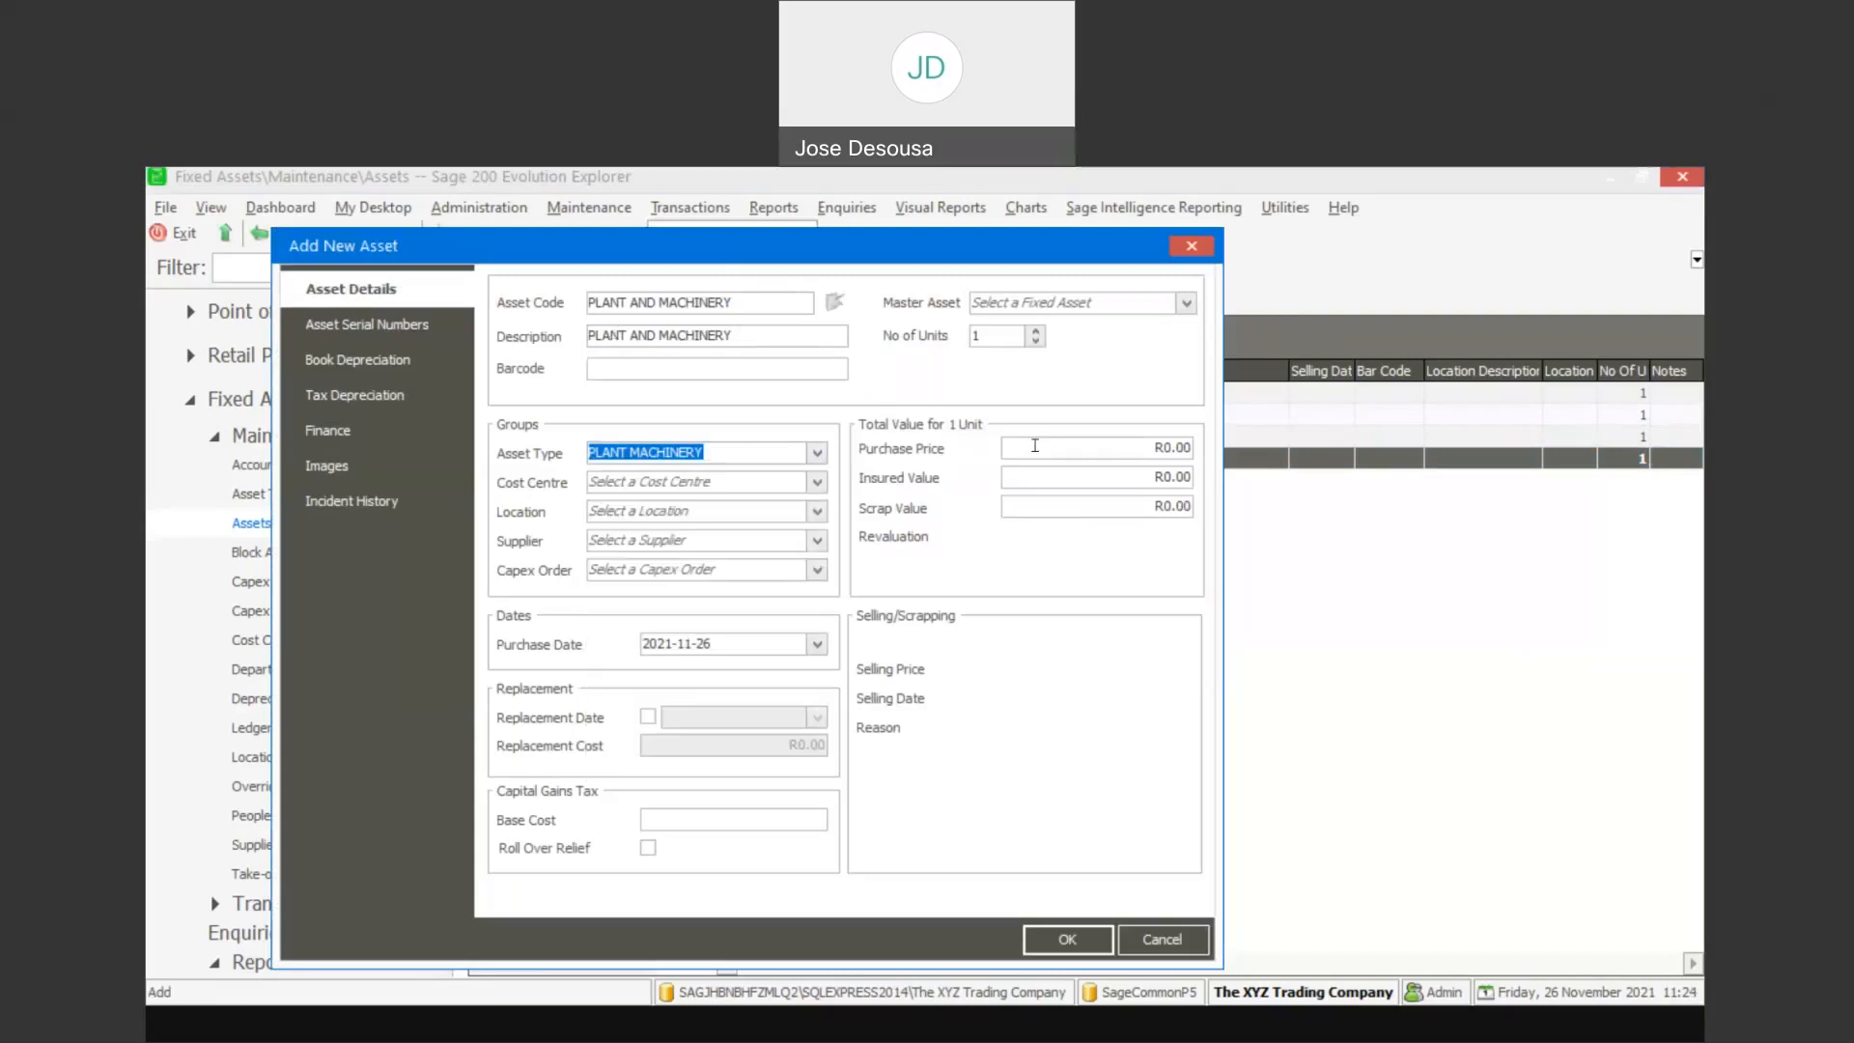
{"action": "left_click", "coordinate": [1035, 445]}
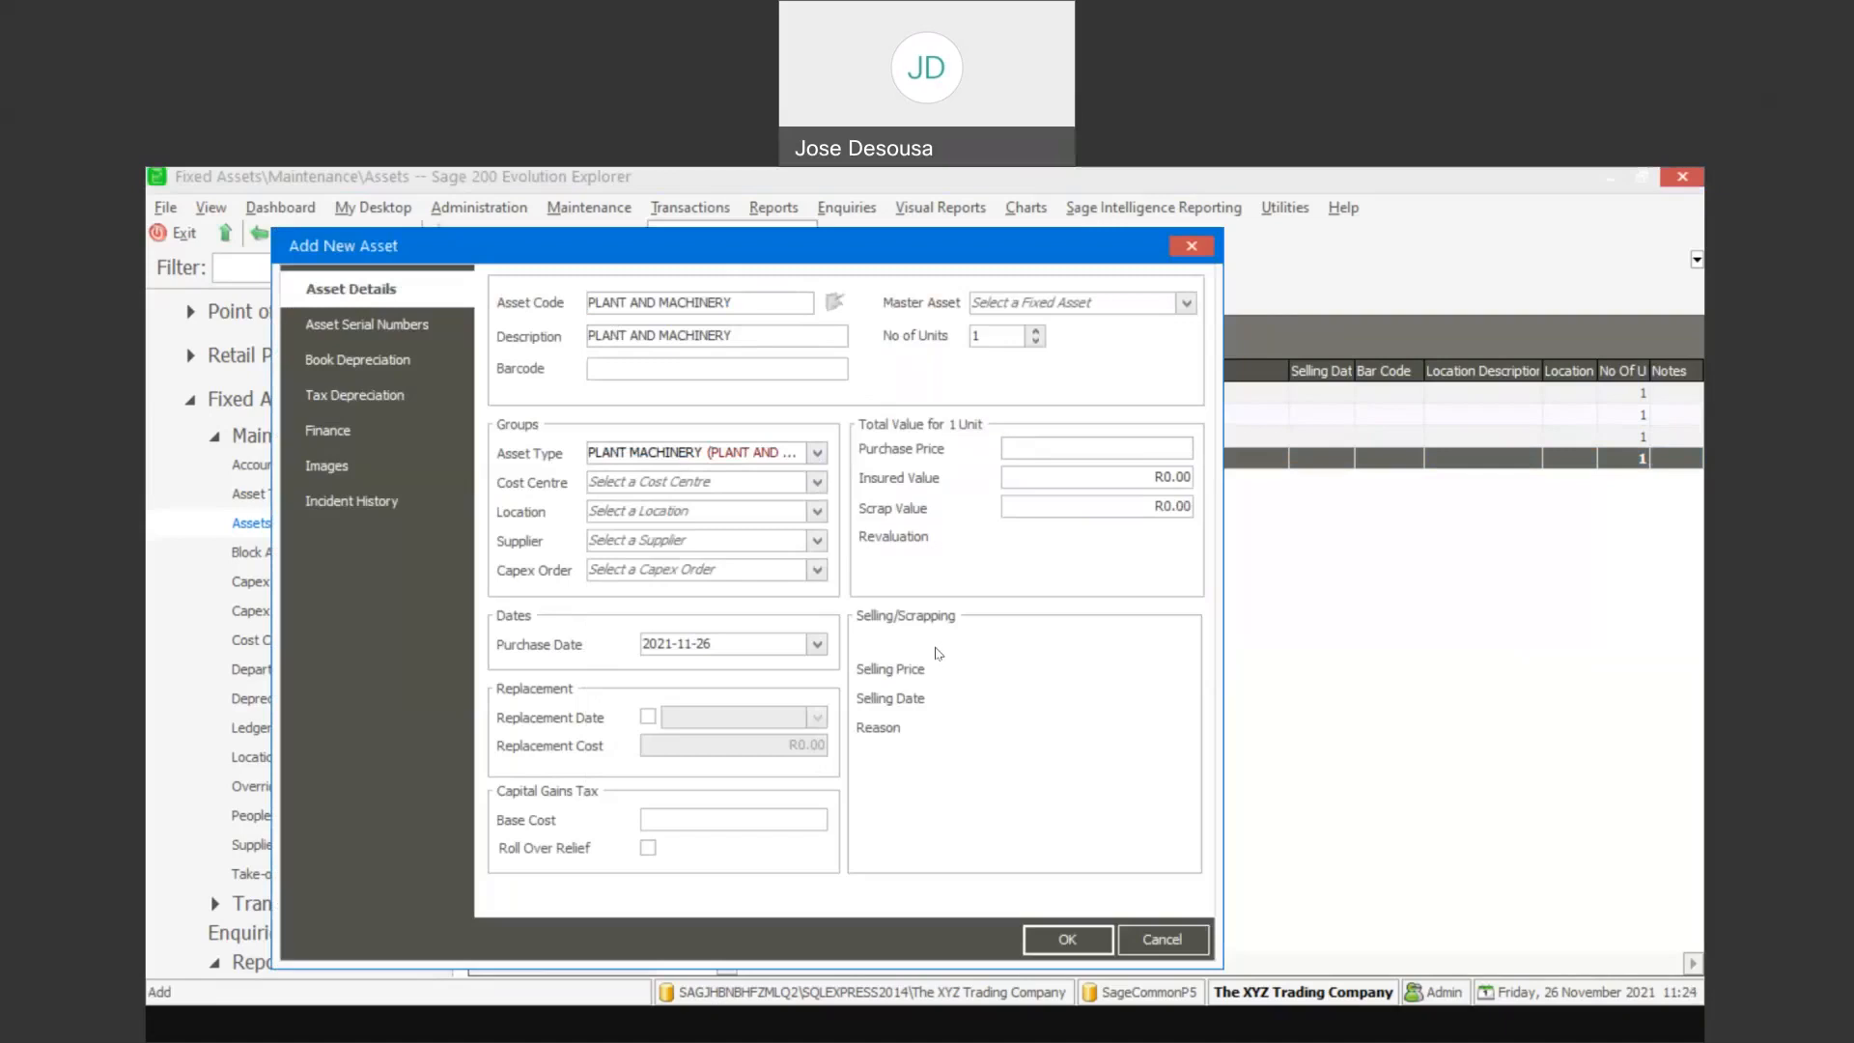
{"action": "type", "text": "30,000"}
{"action": "key", "text": "Tab"}
Set the PLANT AND MACHINERY asset's purchase date to 2019-01-01 and save the asset
{"action": "left_click", "coordinate": [737, 639]}
{"action": "key", "text": "BackSpace"}
{"action": "key", "text": "BackSpace"}
{"action": "key", "text": "BackSpace"}
{"action": "key", "text": "BackSpace"}
{"action": "key", "text": "BackSpace"}
{"action": "key", "text": "BackSpace"}
{"action": "key", "text": "BackSpace"}
{"action": "type", "text": "9-01-01"}
{"action": "left_click", "coordinate": [1048, 932]}
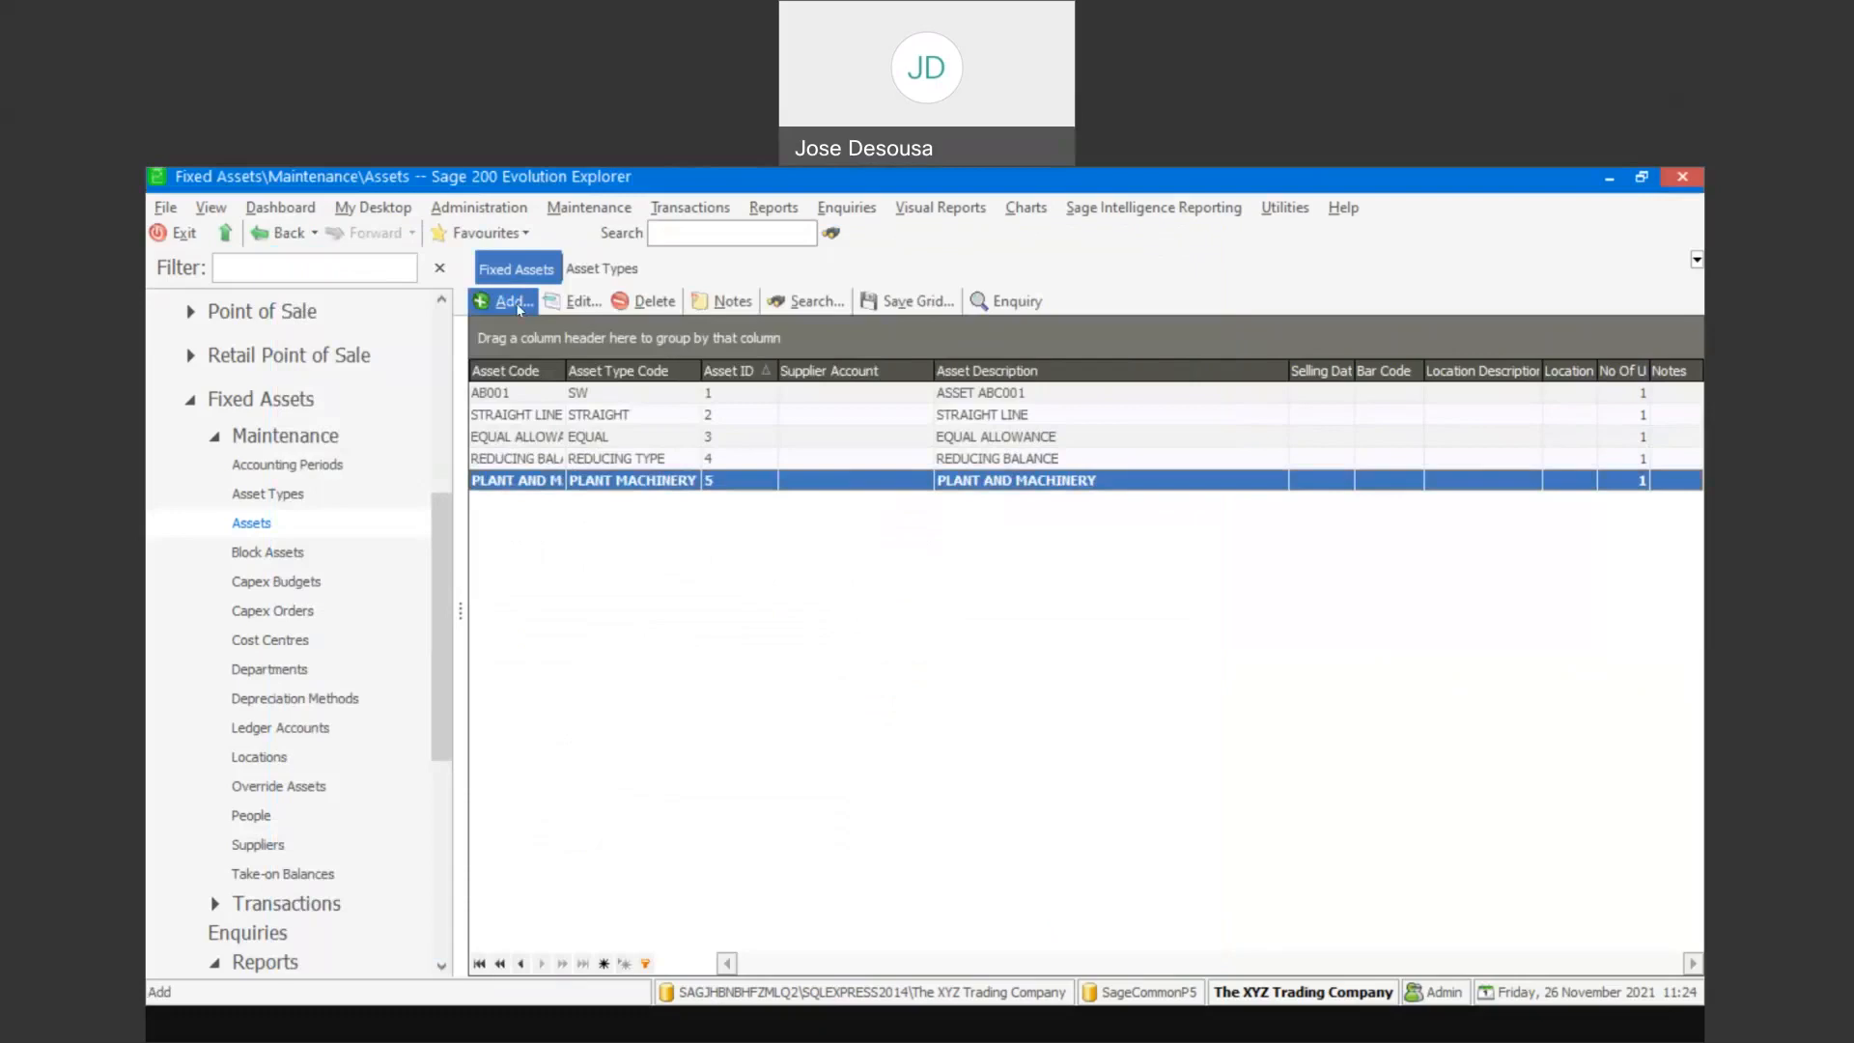
Start a new asset with IMMEDIATE ASSET as both its code and description
{"action": "left_click", "coordinate": [519, 306]}
{"action": "type", "text": "IMMEDIATE ASSET"}
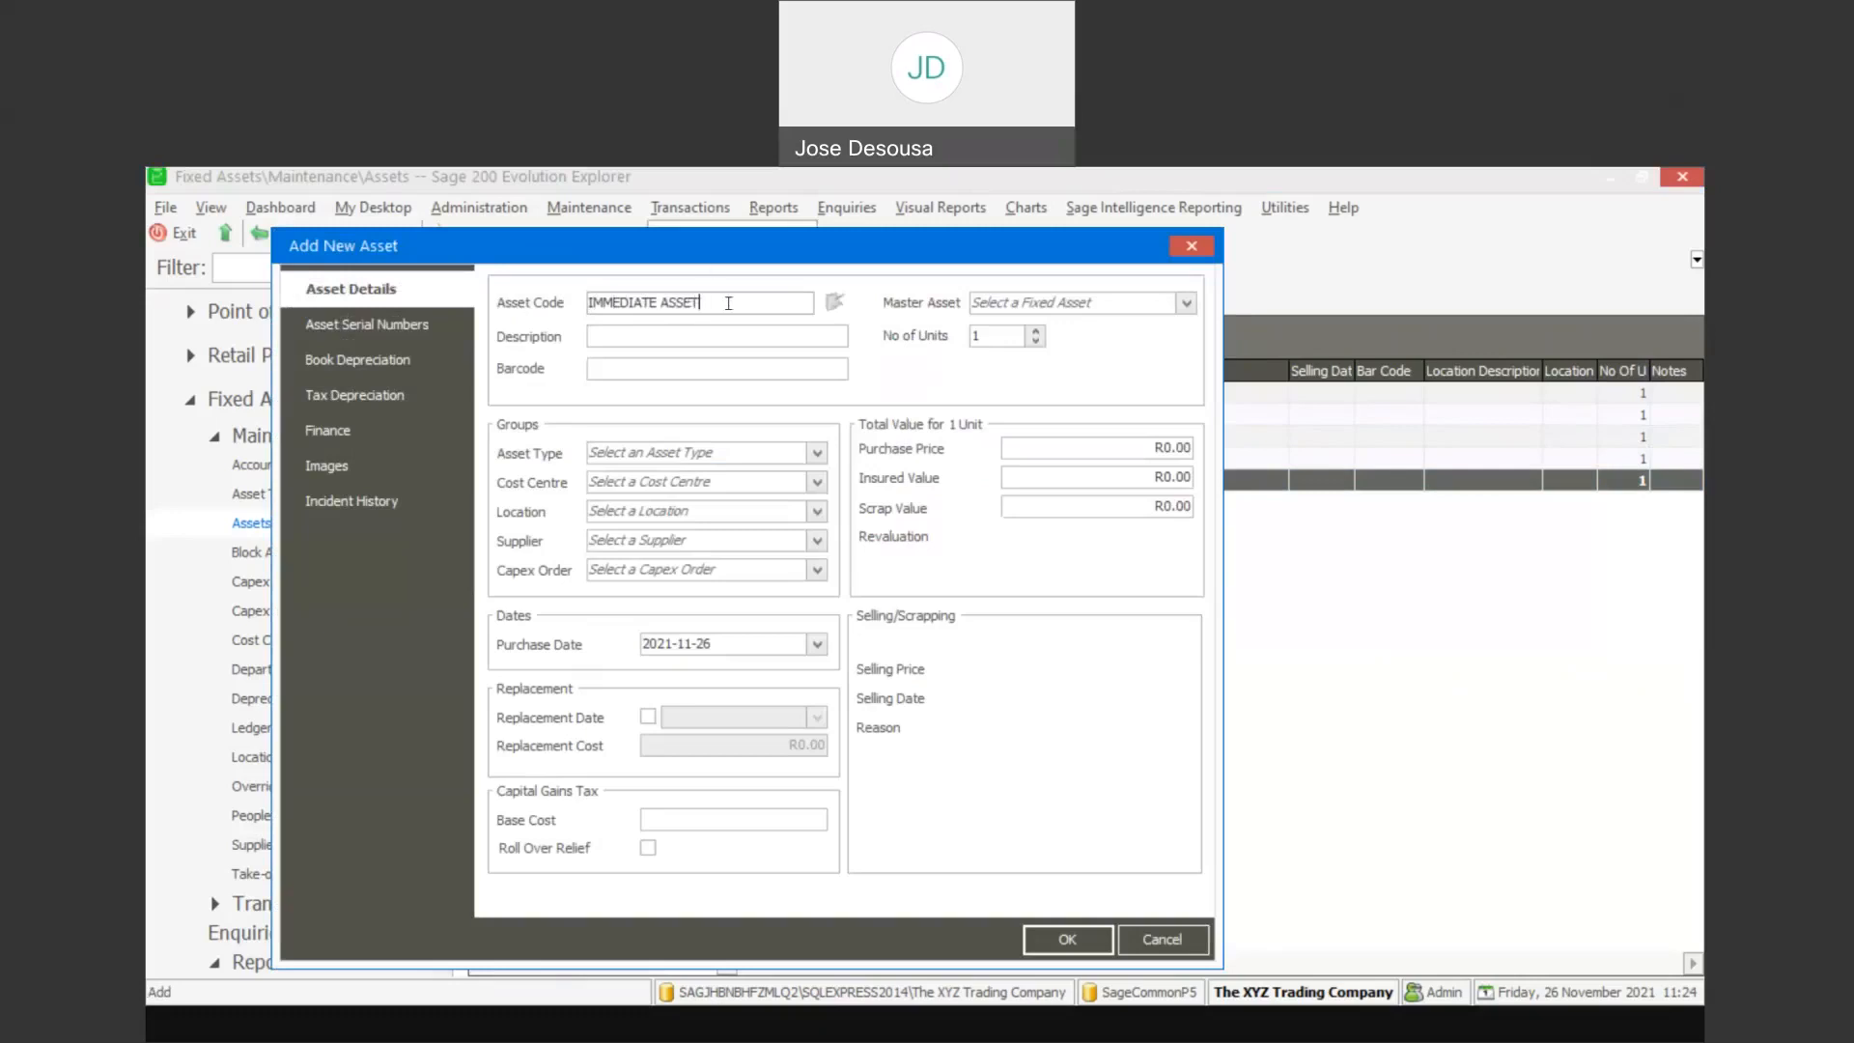
{"action": "key", "text": "ctrl+a"}
{"action": "key", "text": "ctrl+c"}
{"action": "left_click", "coordinate": [630, 332]}
{"action": "key", "text": "ctrl+v"}
Set the IMMEDIATE ASSET's type to IMMEDIATE TYPE and its purchase price to 27,000
{"action": "left_click", "coordinate": [811, 462]}
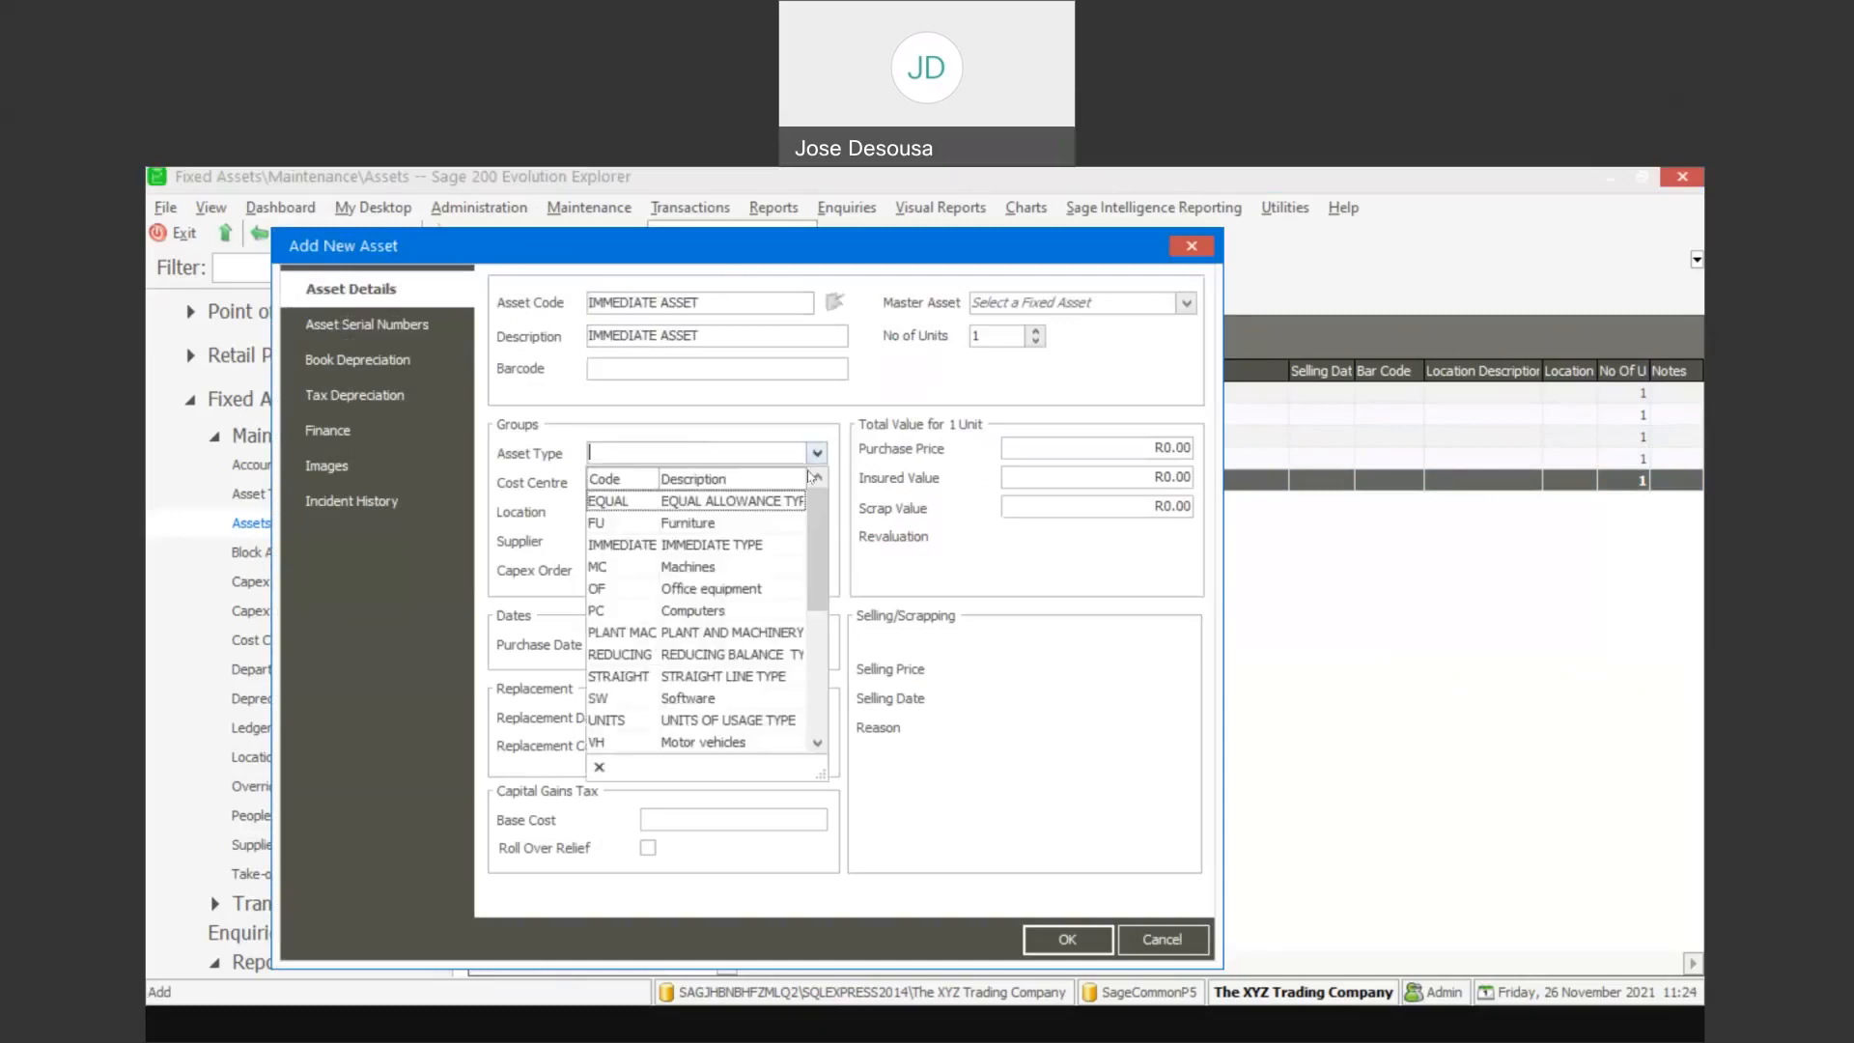
{"action": "left_click", "coordinate": [762, 544]}
{"action": "left_click", "coordinate": [1057, 441]}
{"action": "type", "text": "27000"}
{"action": "left_click", "coordinate": [1044, 468]}
Set the IMMEDIATE ASSET's purchase date to 2019-01-01 and save the asset
{"action": "left_click", "coordinate": [746, 640]}
{"action": "key", "text": "BackSpace"}
{"action": "key", "text": "BackSpace"}
{"action": "key", "text": "BackSpace"}
{"action": "key", "text": "BackSpace"}
{"action": "key", "text": "BackSpace"}
{"action": "key", "text": "BackSpace"}
{"action": "key", "text": "BackSpace"}
{"action": "key", "text": "BackSpace"}
{"action": "type", "text": "19-01-01"}
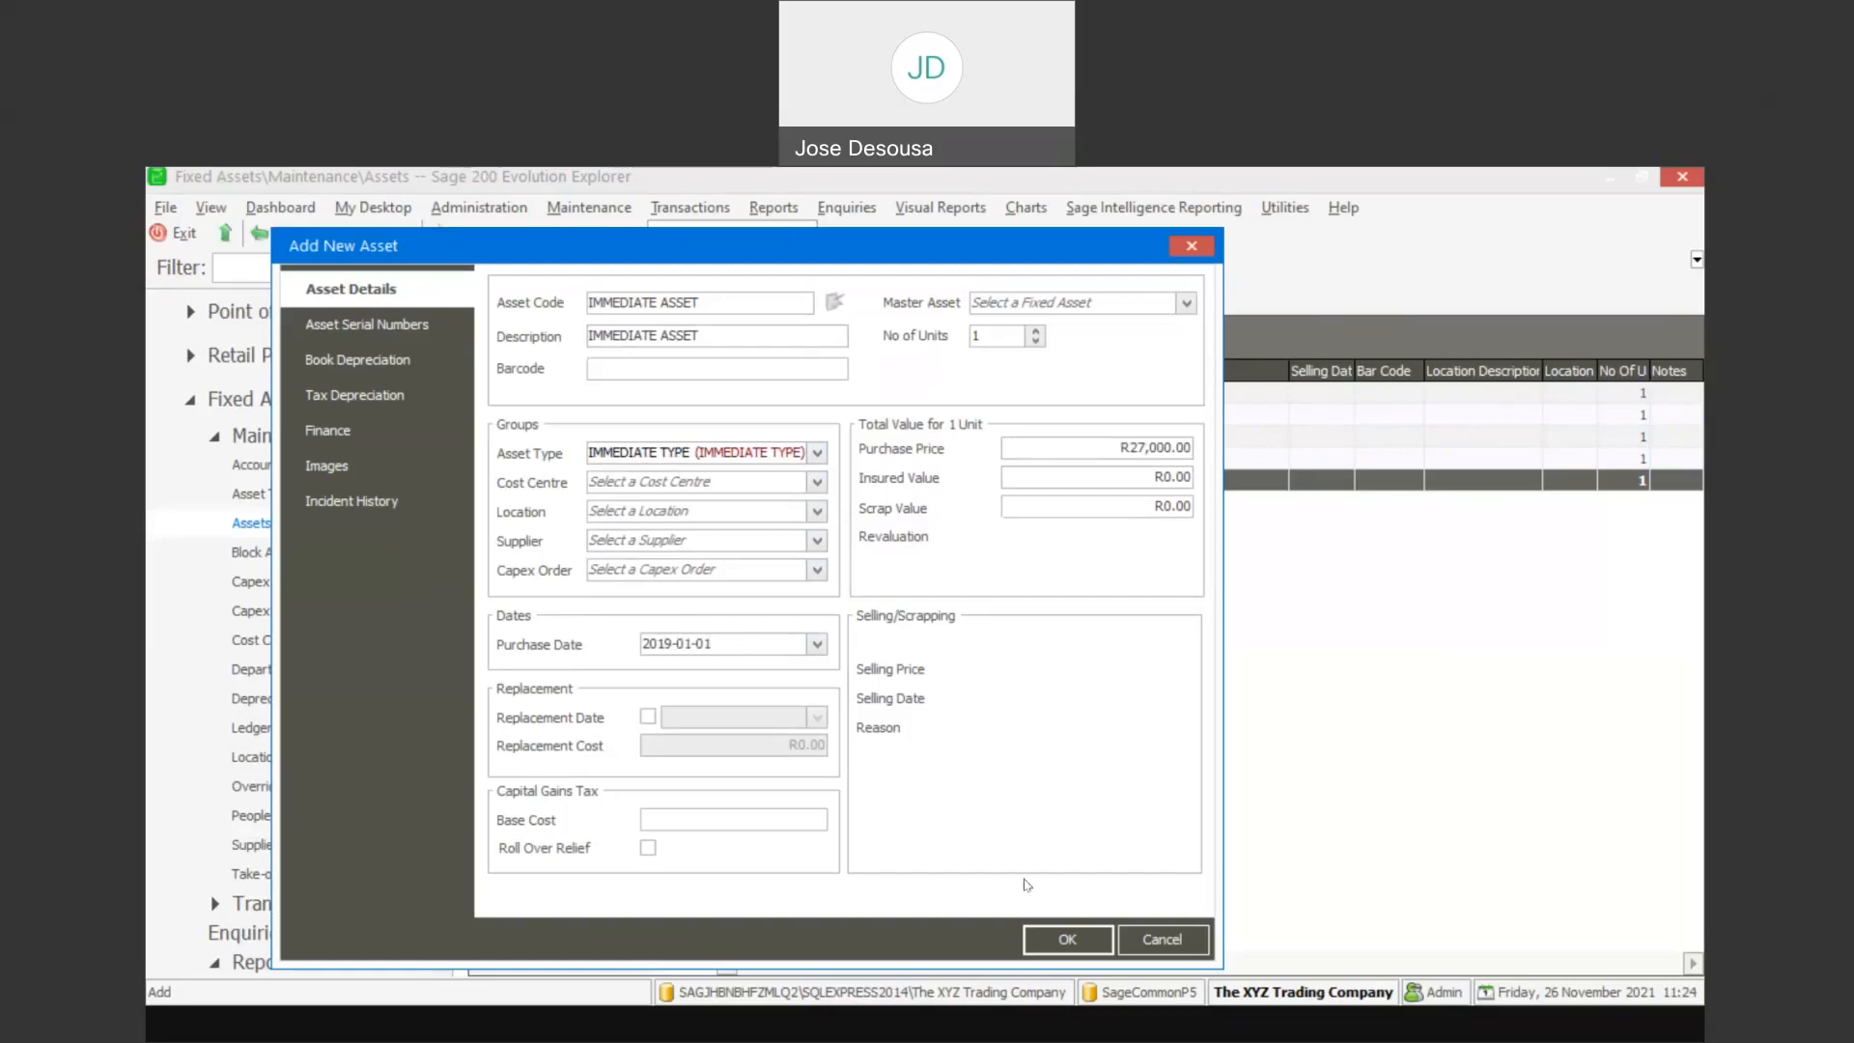
{"action": "left_click", "coordinate": [1049, 944]}
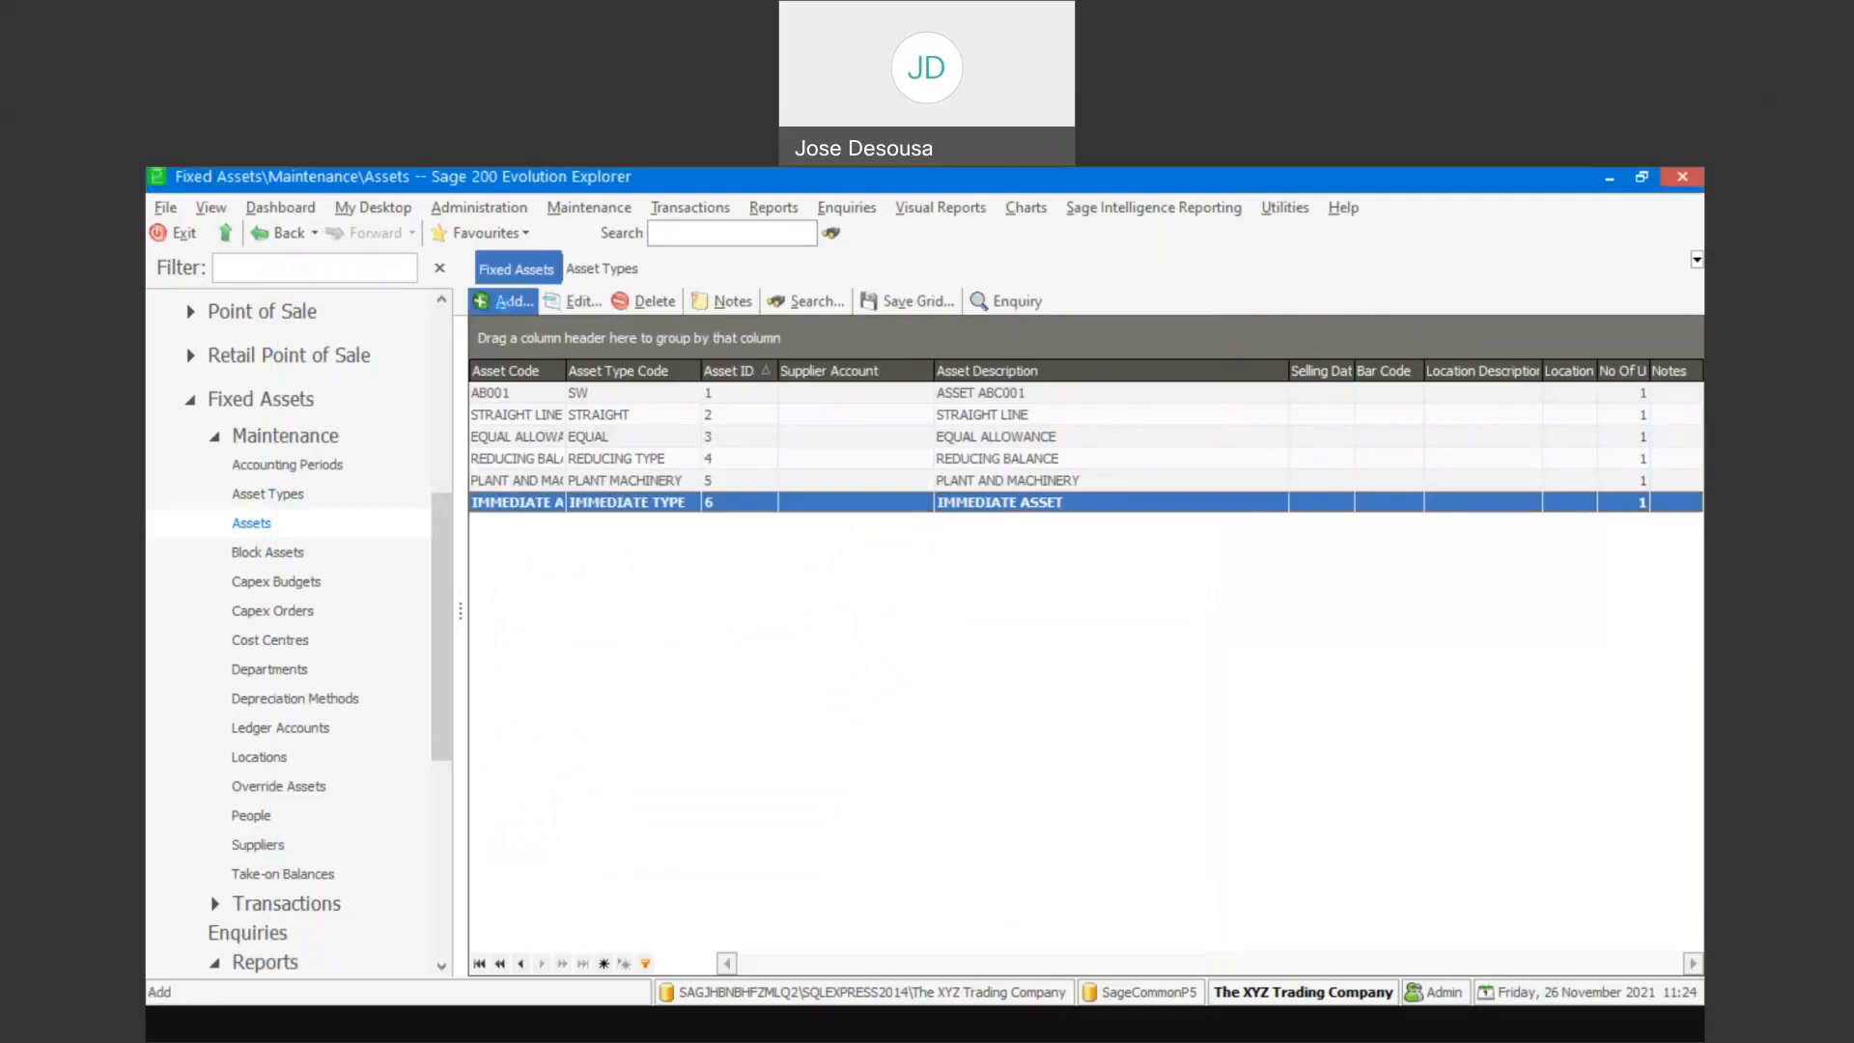
Start a new asset with ZERO ASSET as both its code and description
{"action": "left_click", "coordinate": [512, 305]}
{"action": "type", "text": "Z"}
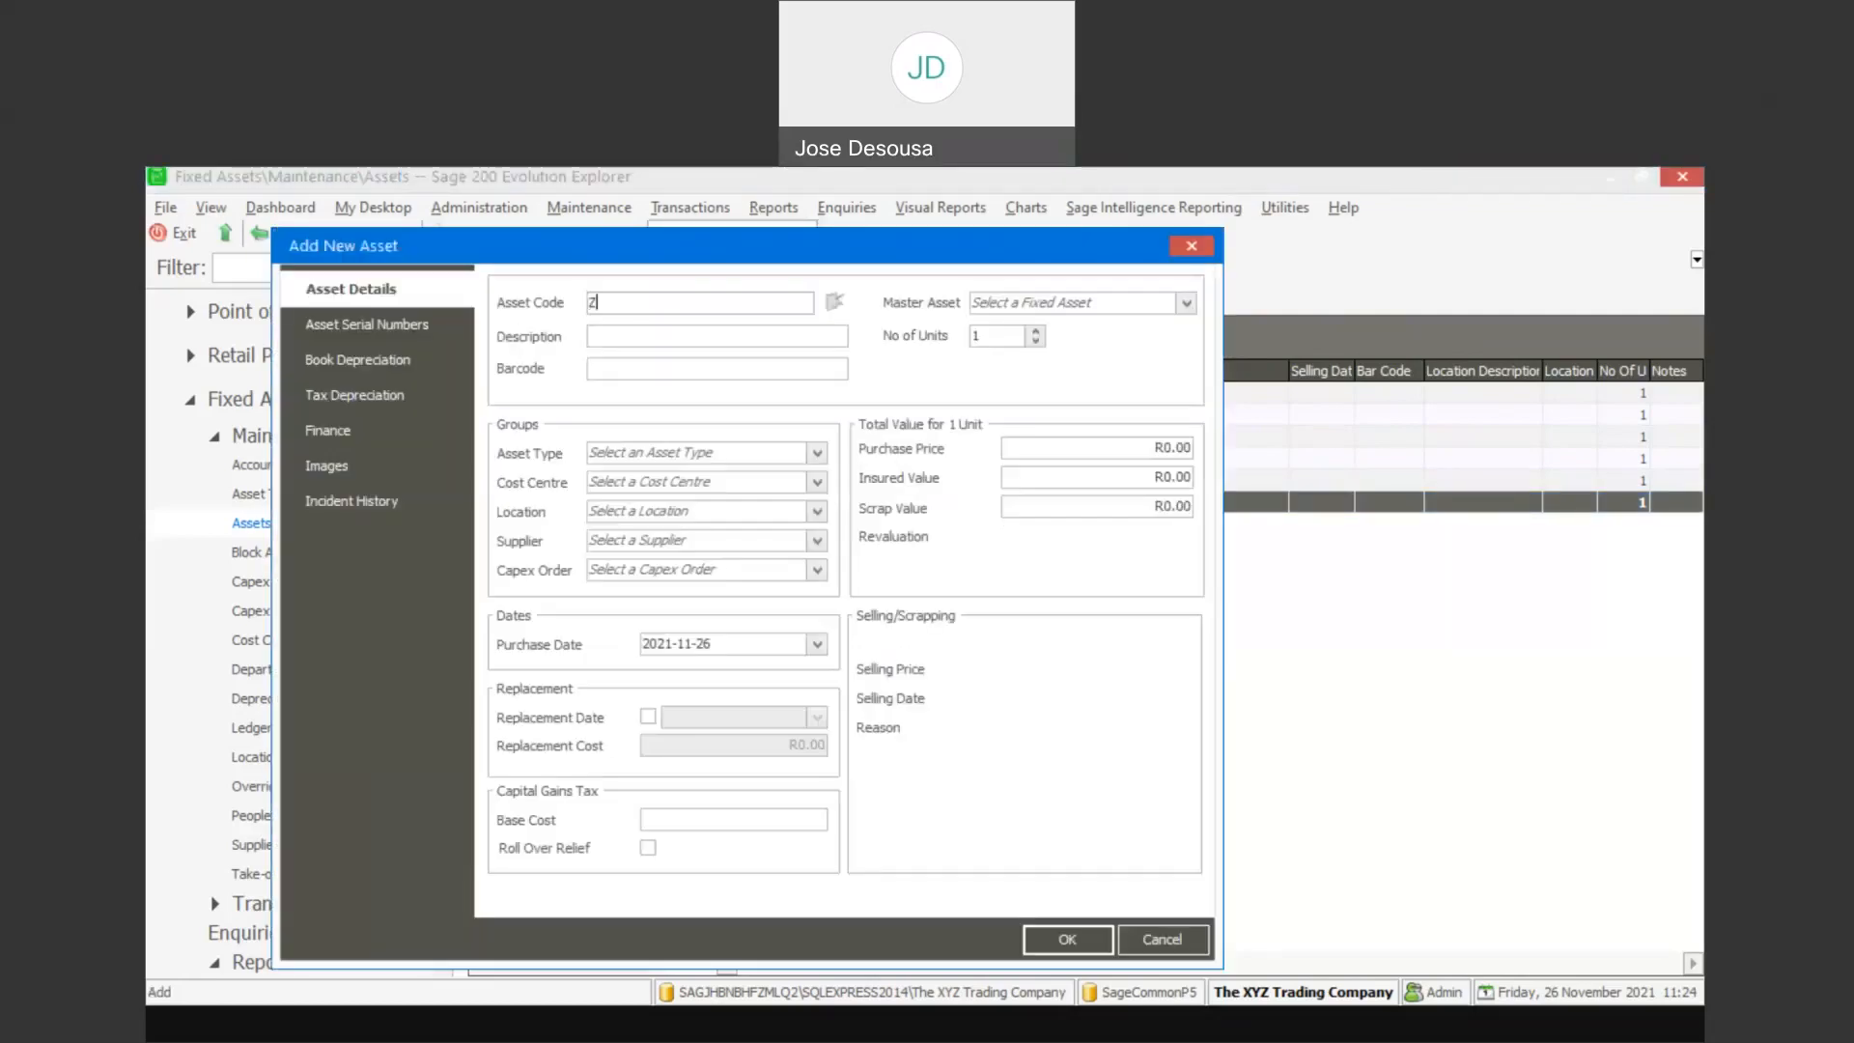
{"action": "type", "text": "ERO ASSET"}
{"action": "left_click_drag", "start_coordinate": [676, 302], "coordinate": [566, 302]}
{"action": "key", "text": "ctrl+c"}
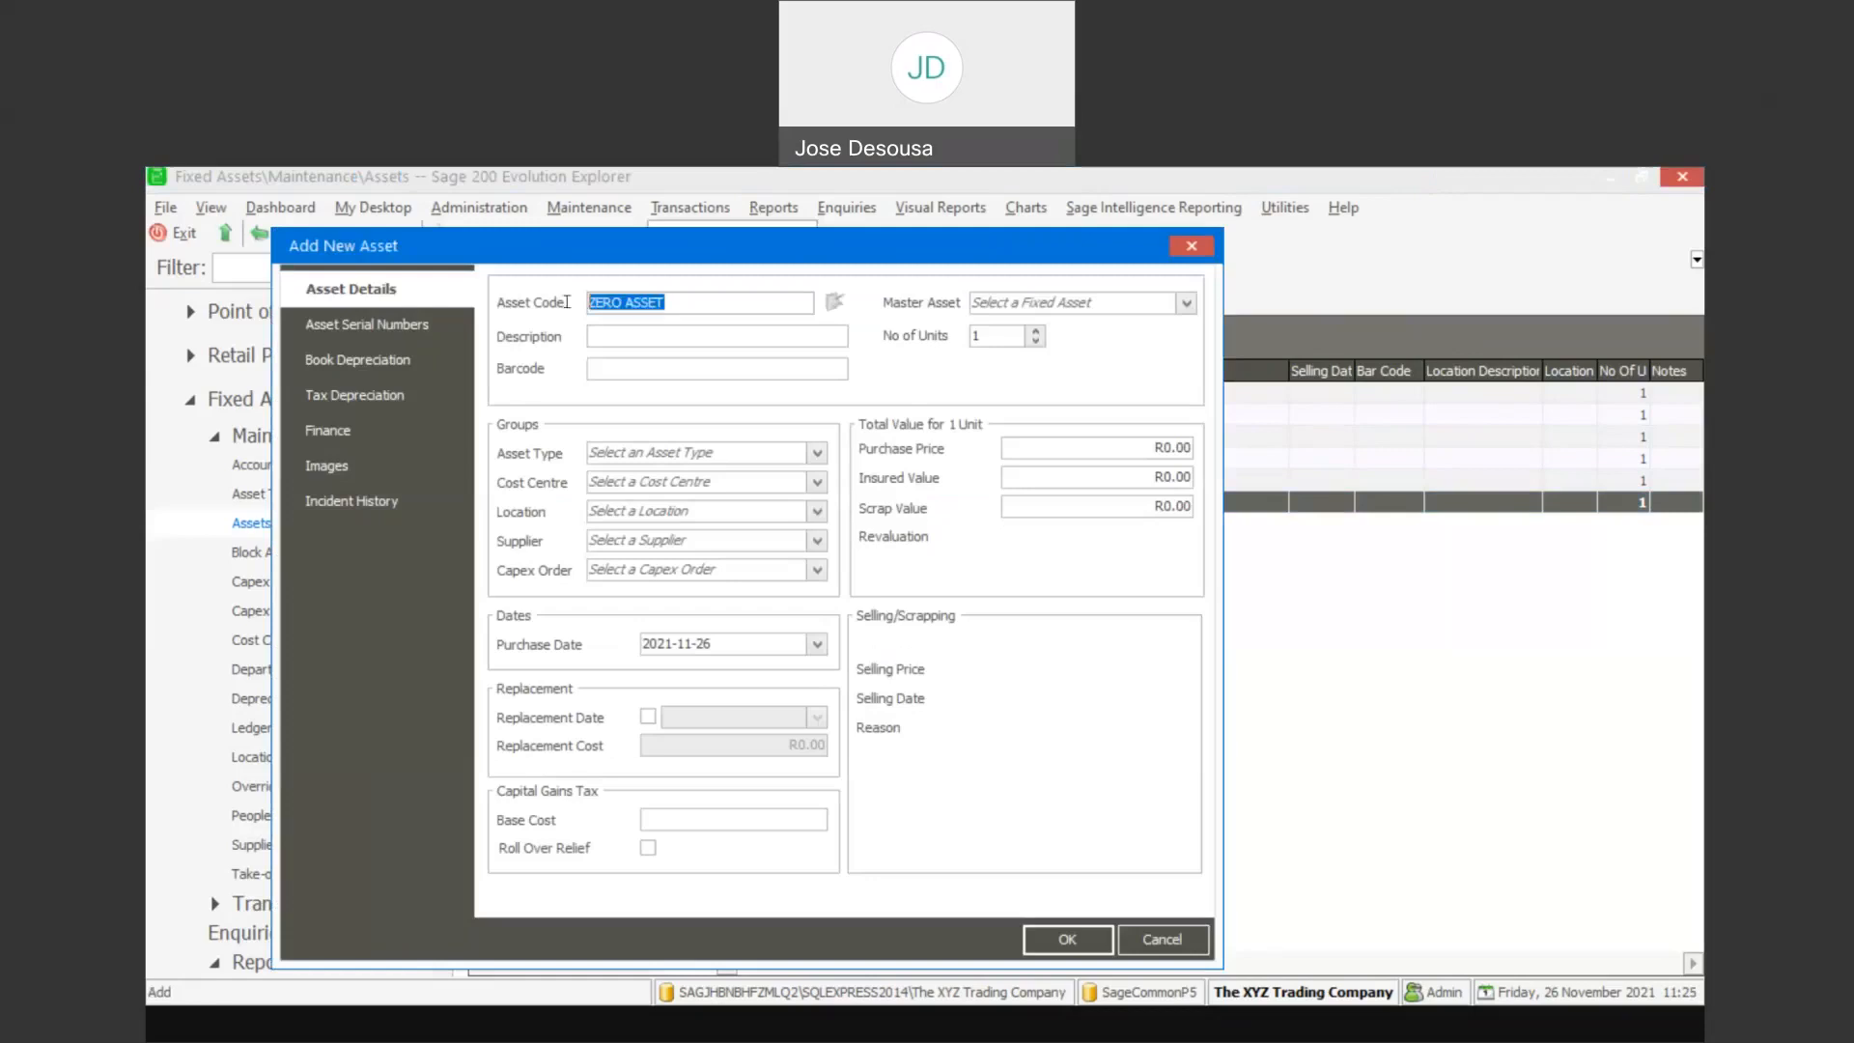
{"action": "left_click", "coordinate": [609, 334]}
{"action": "key", "text": "ctrl+v"}
Set the ZERO ASSET's type to ZERO and its purchase price to 35,000
{"action": "left_click", "coordinate": [813, 452]}
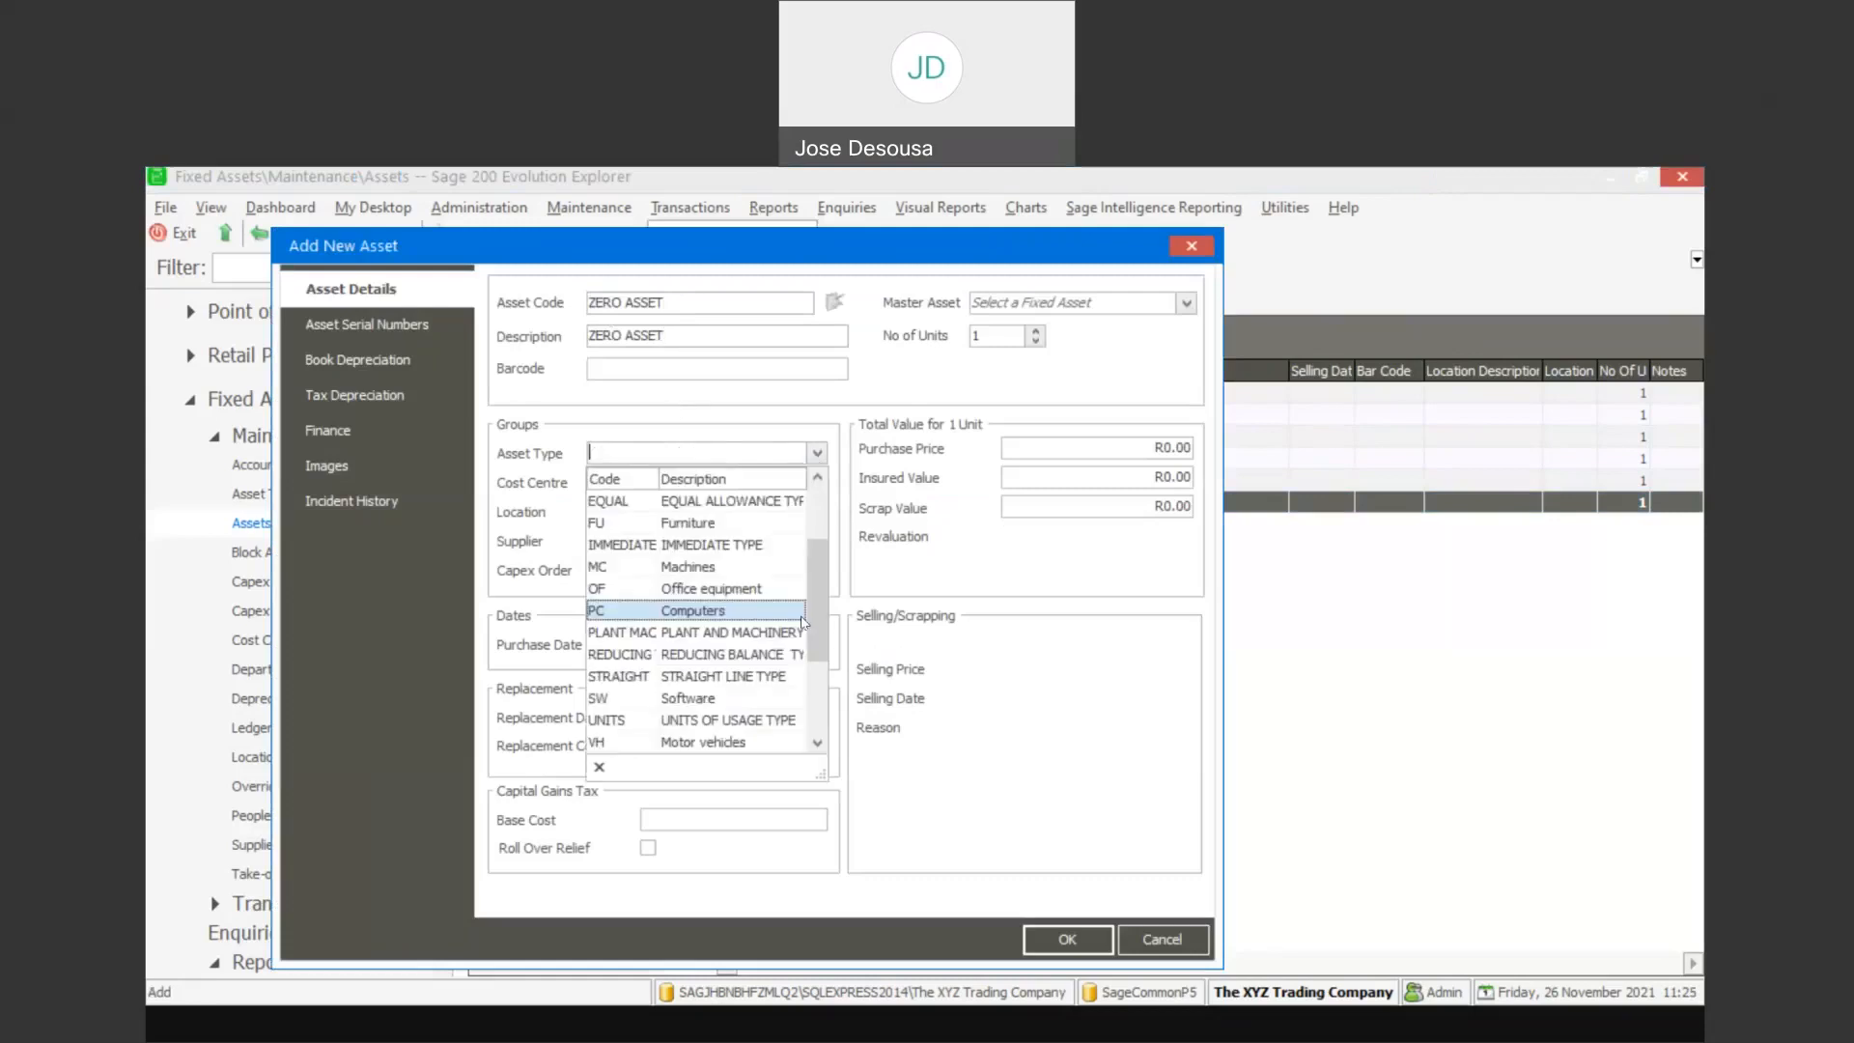
{"action": "left_click", "coordinate": [821, 650]}
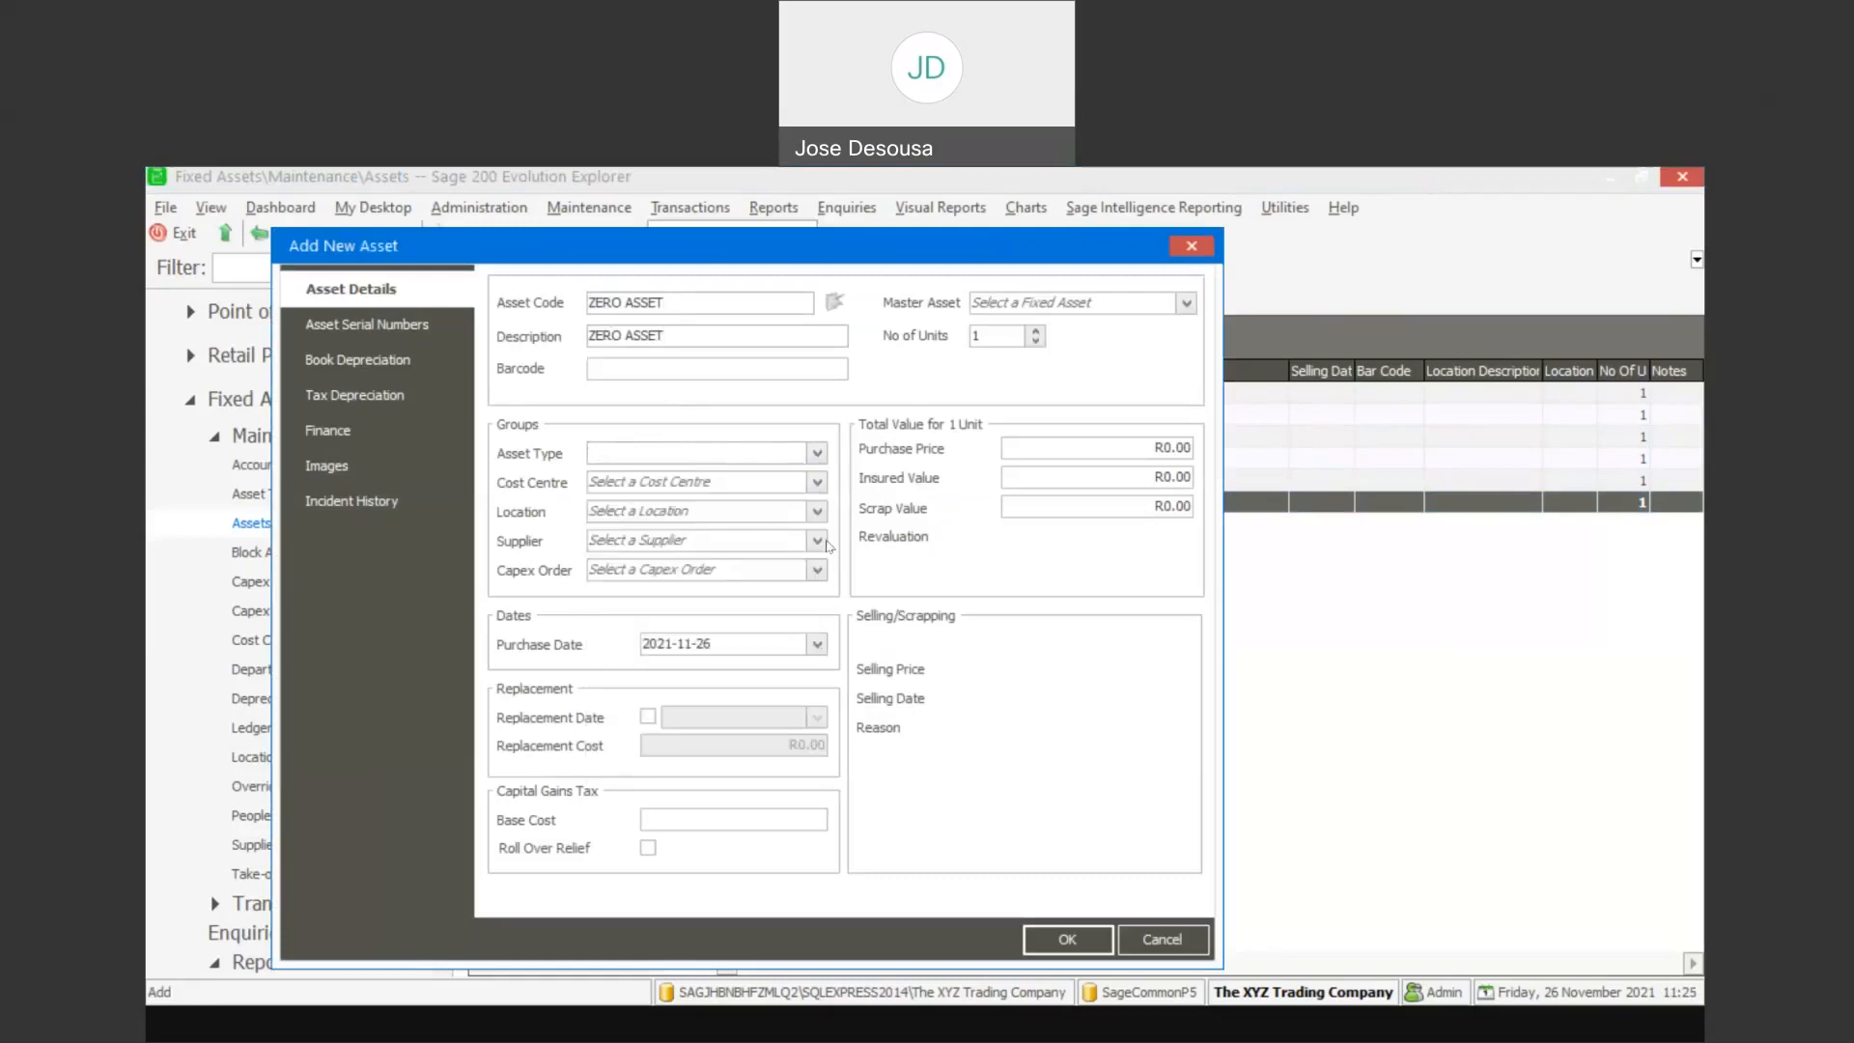
{"action": "left_click", "coordinate": [817, 453]}
{"action": "scroll", "coordinate": [808, 676], "scroll_direction": "down", "scroll_amount": 1}
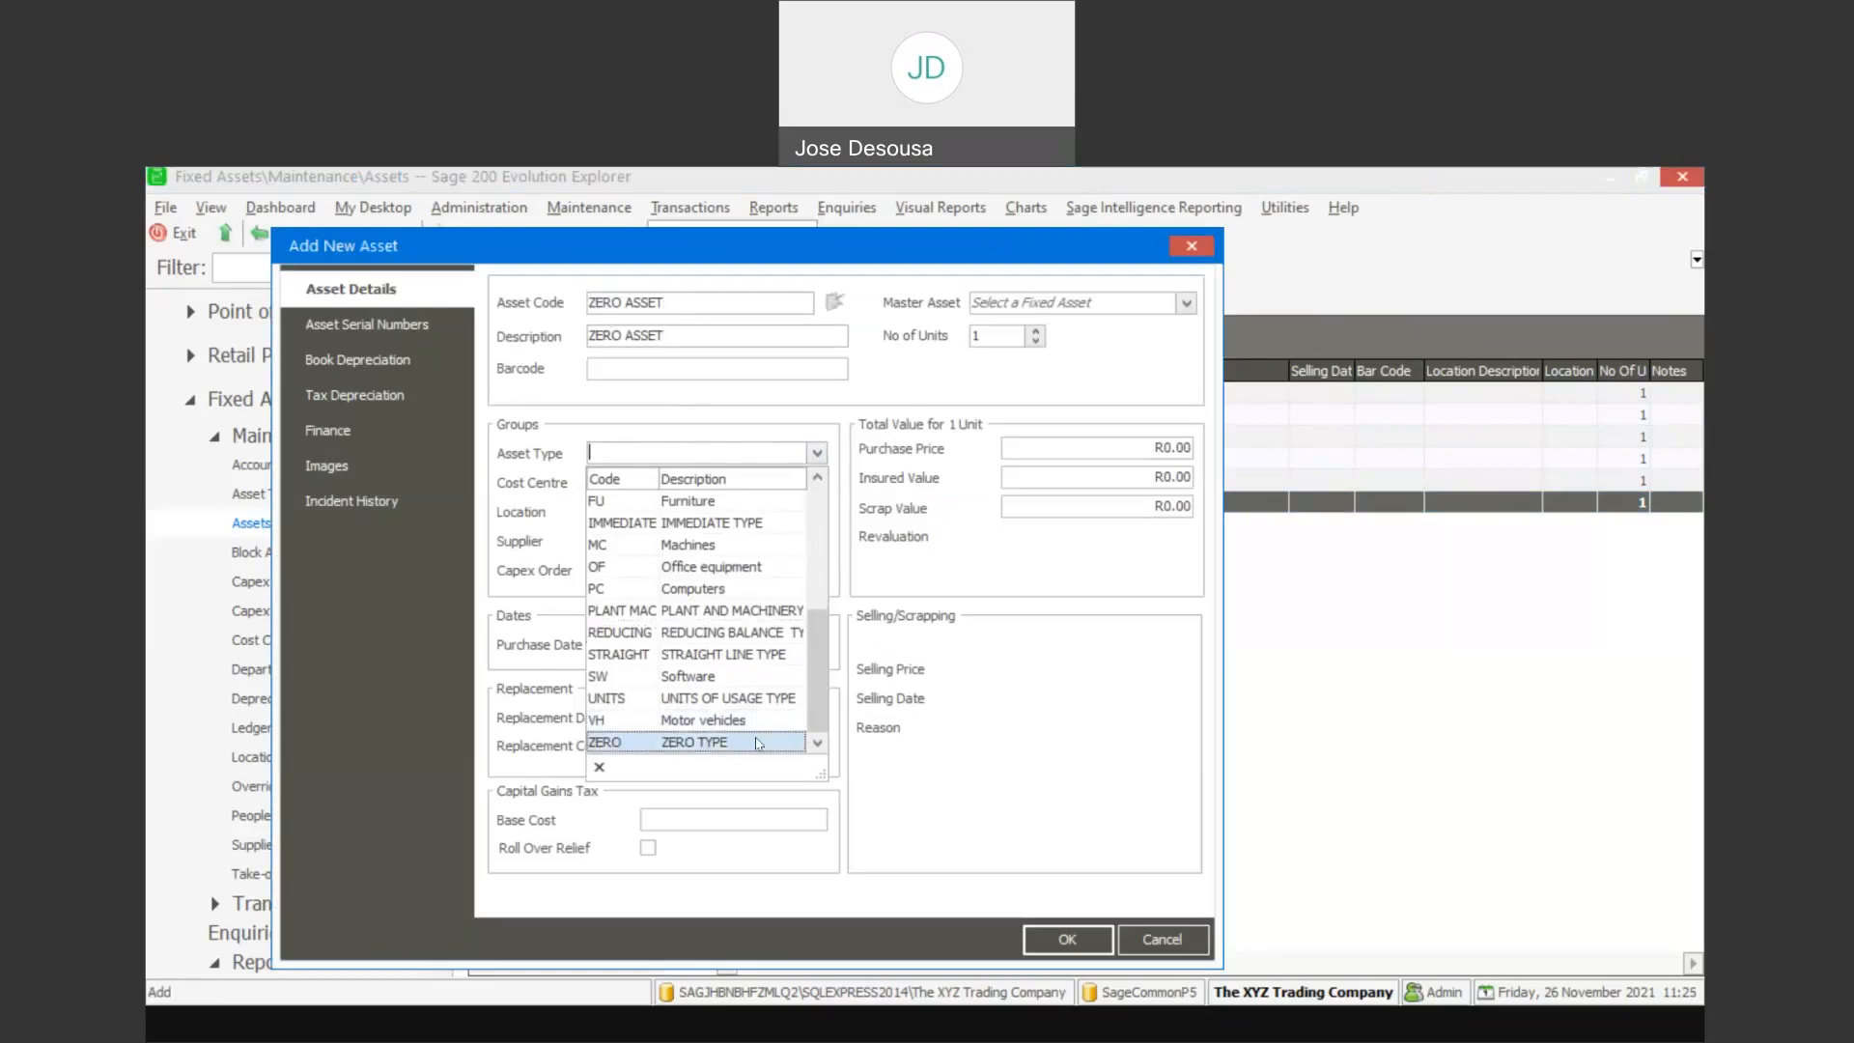
{"action": "left_click", "coordinate": [759, 743]}
{"action": "left_click", "coordinate": [1036, 444]}
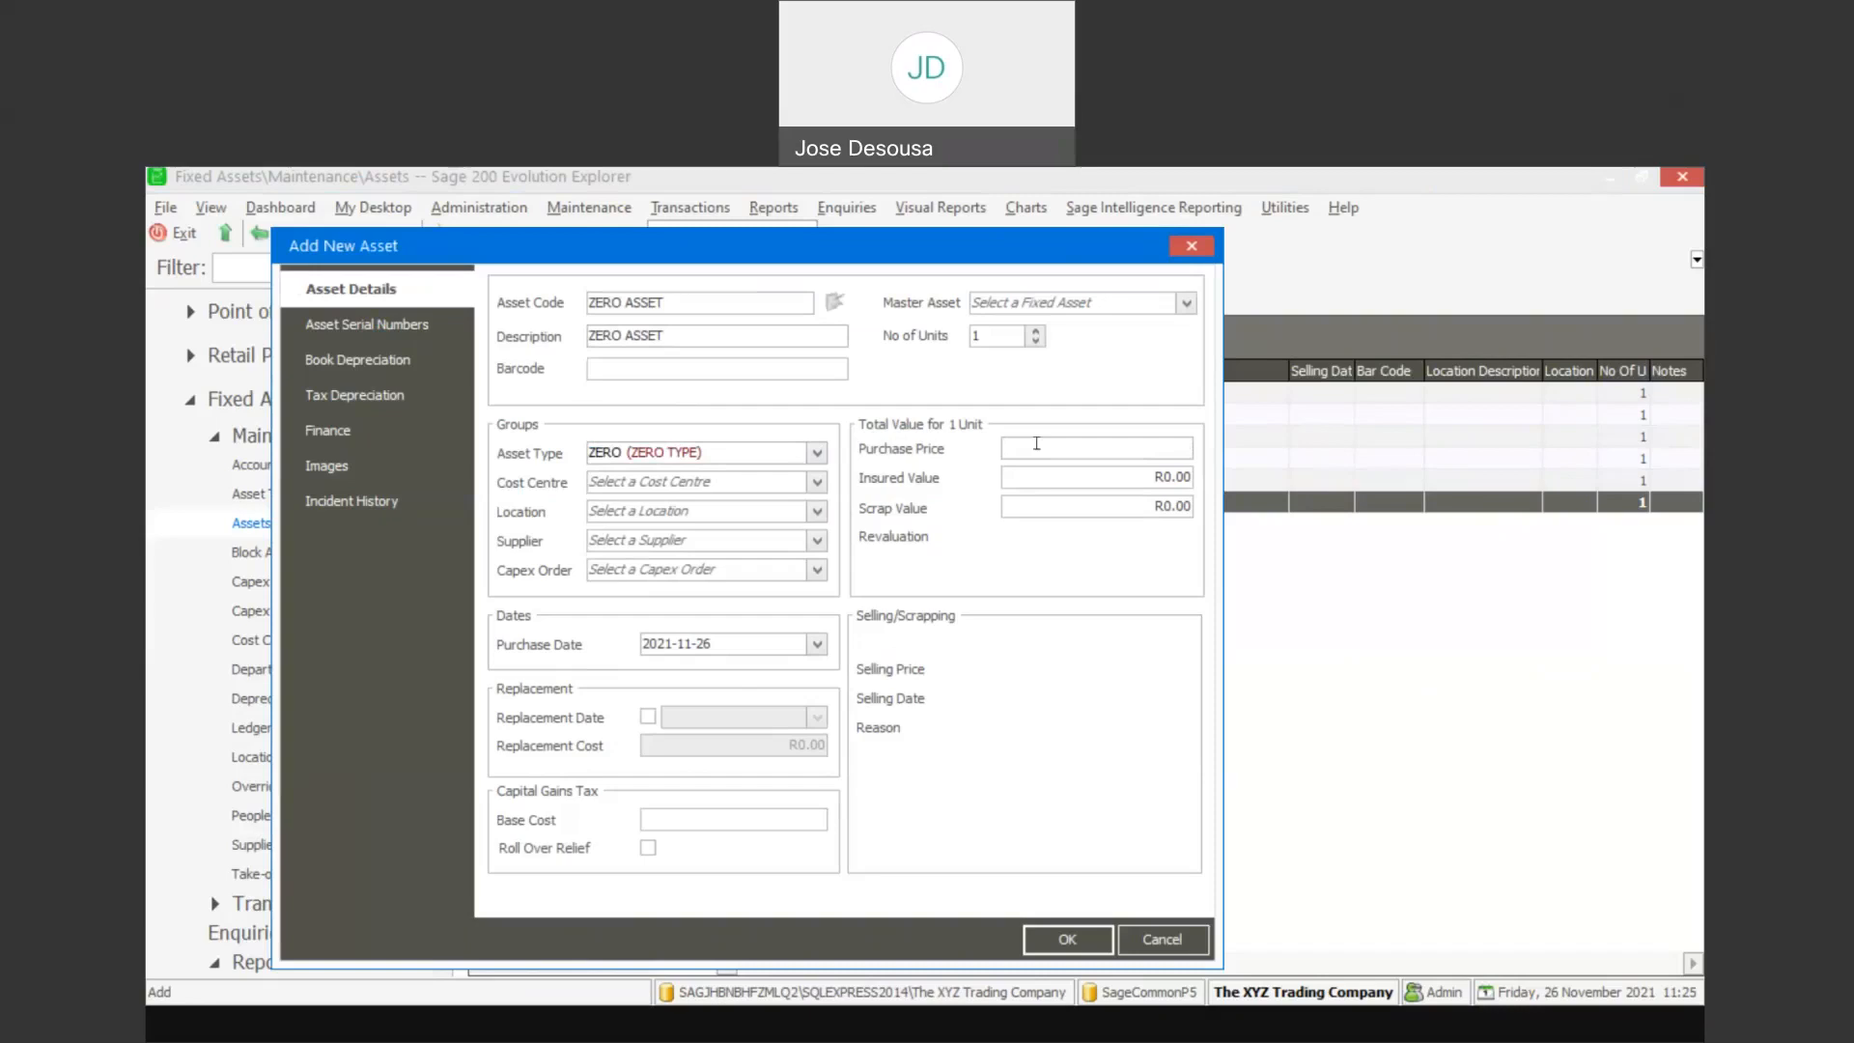
{"action": "type", "text": "35,000"}
{"action": "key", "text": "Tab"}
Set the ZERO ASSET's purchase date to 2019-01-01 and save the asset
{"action": "left_click", "coordinate": [768, 643]}
{"action": "key", "text": "BackSpace"}
{"action": "key", "text": "BackSpace"}
{"action": "key", "text": "BackSpace"}
{"action": "key", "text": "BackSpace"}
{"action": "key", "text": "BackSpace"}
{"action": "key", "text": "BackSpace"}
{"action": "key", "text": "BackSpace"}
{"action": "key", "text": "BackSpace"}
{"action": "type", "text": "19-01-01"}
{"action": "left_click", "coordinate": [1068, 934]}
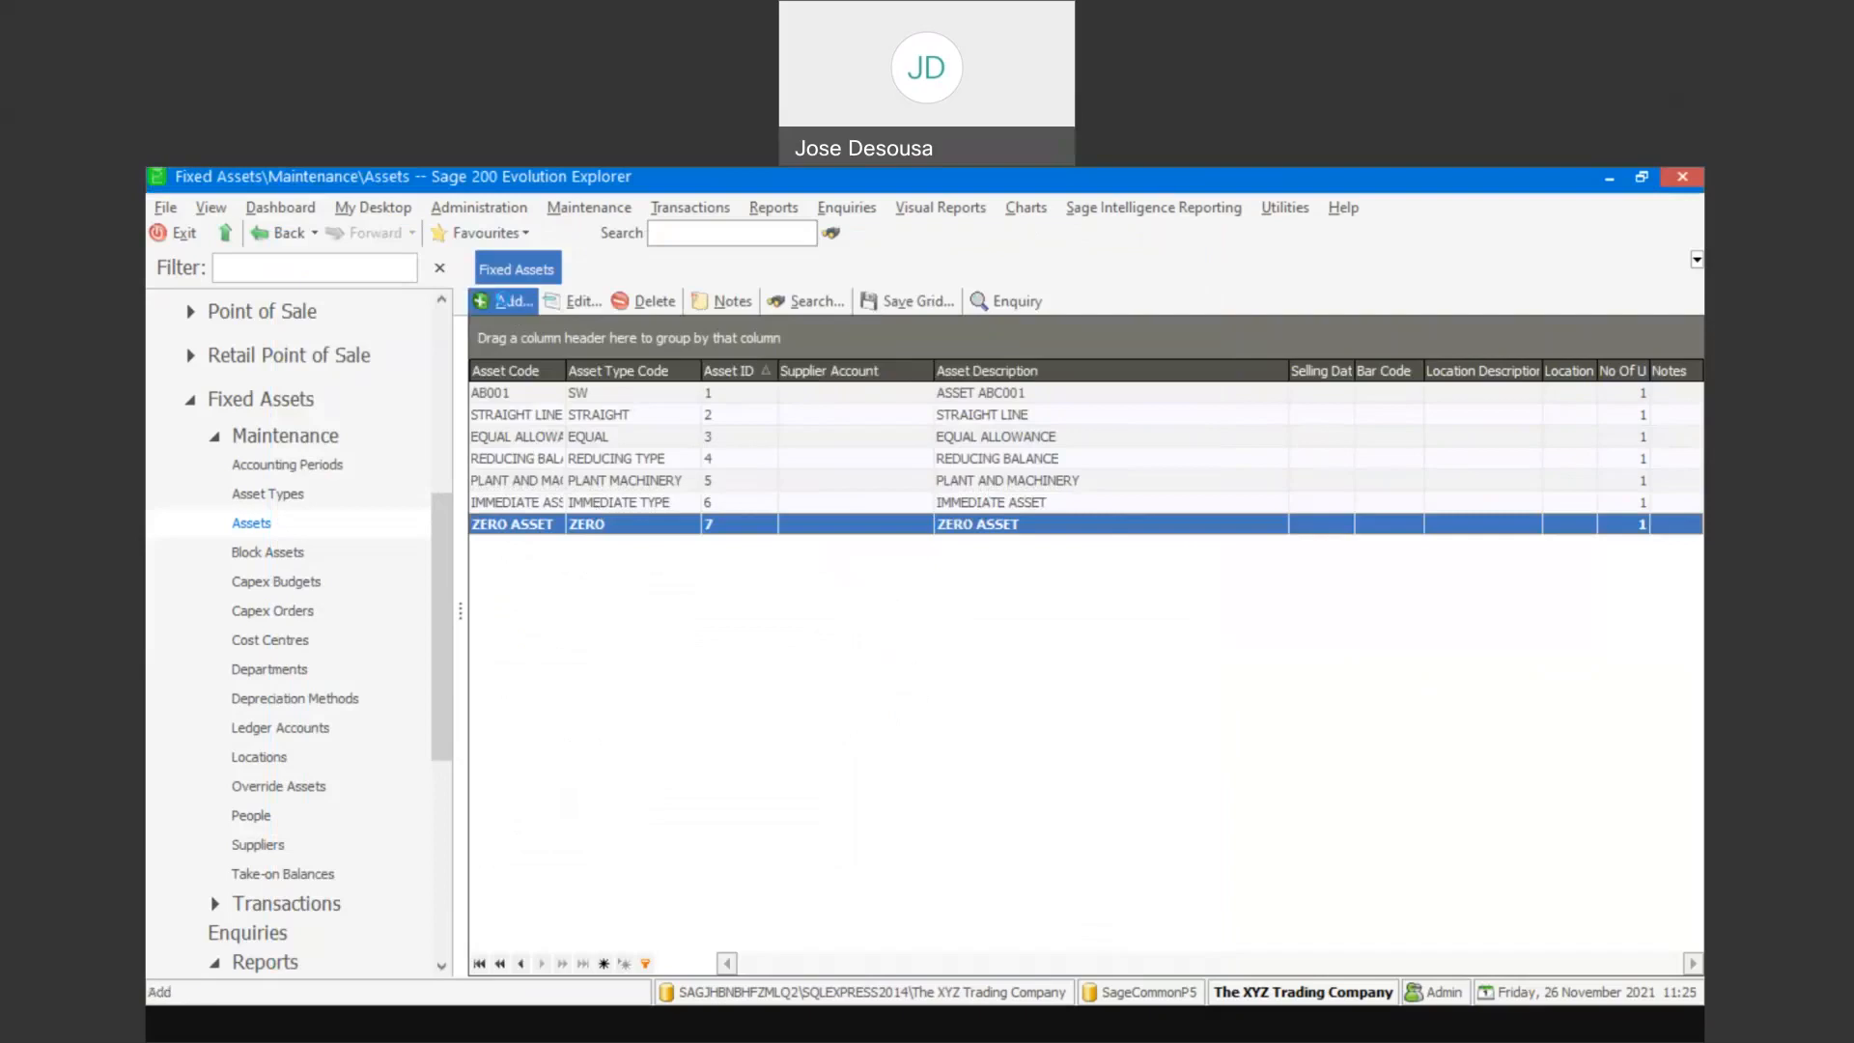
Start a new asset with UNITS OF USAGE ASSET as both its code and description
{"action": "left_click", "coordinate": [512, 303]}
{"action": "type", "text": "UNITS OF USA"}
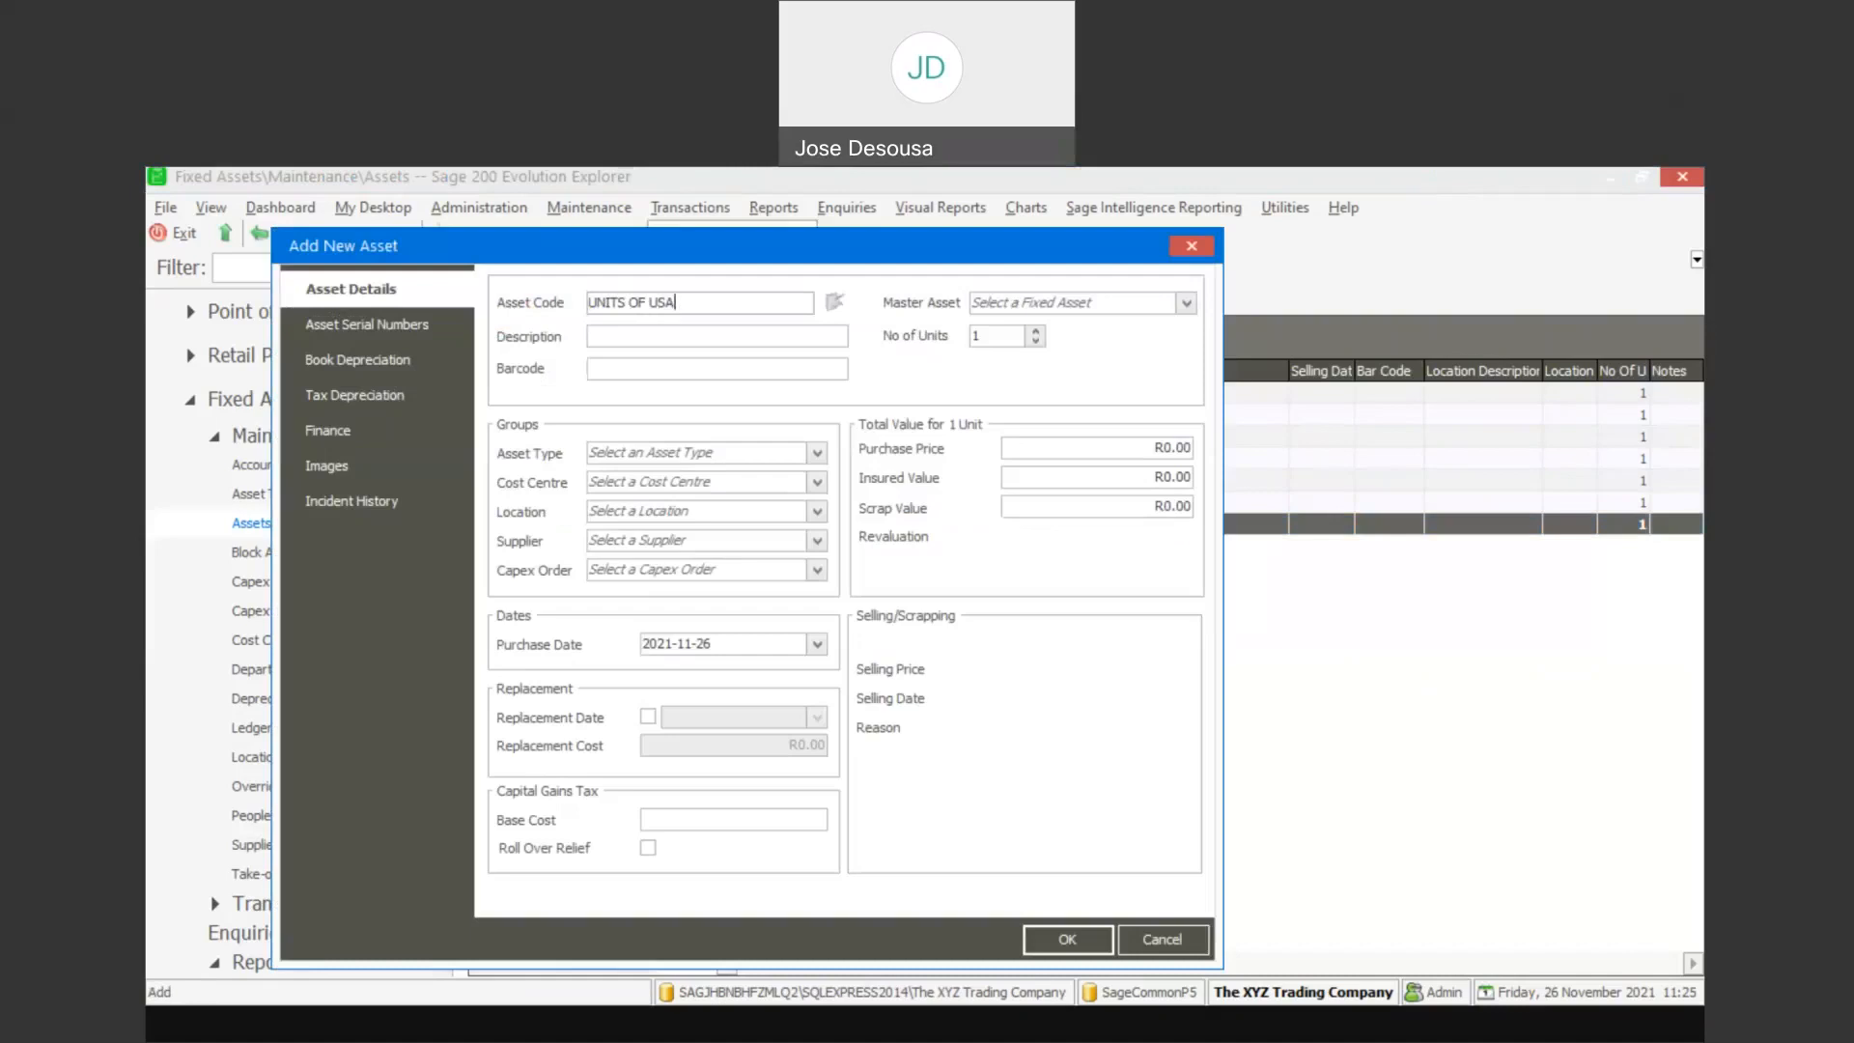
{"action": "type", "text": "GE ASSET"}
{"action": "left_click_drag", "start_coordinate": [750, 292], "coordinate": [587, 313]}
{"action": "key", "text": "ctrl+c"}
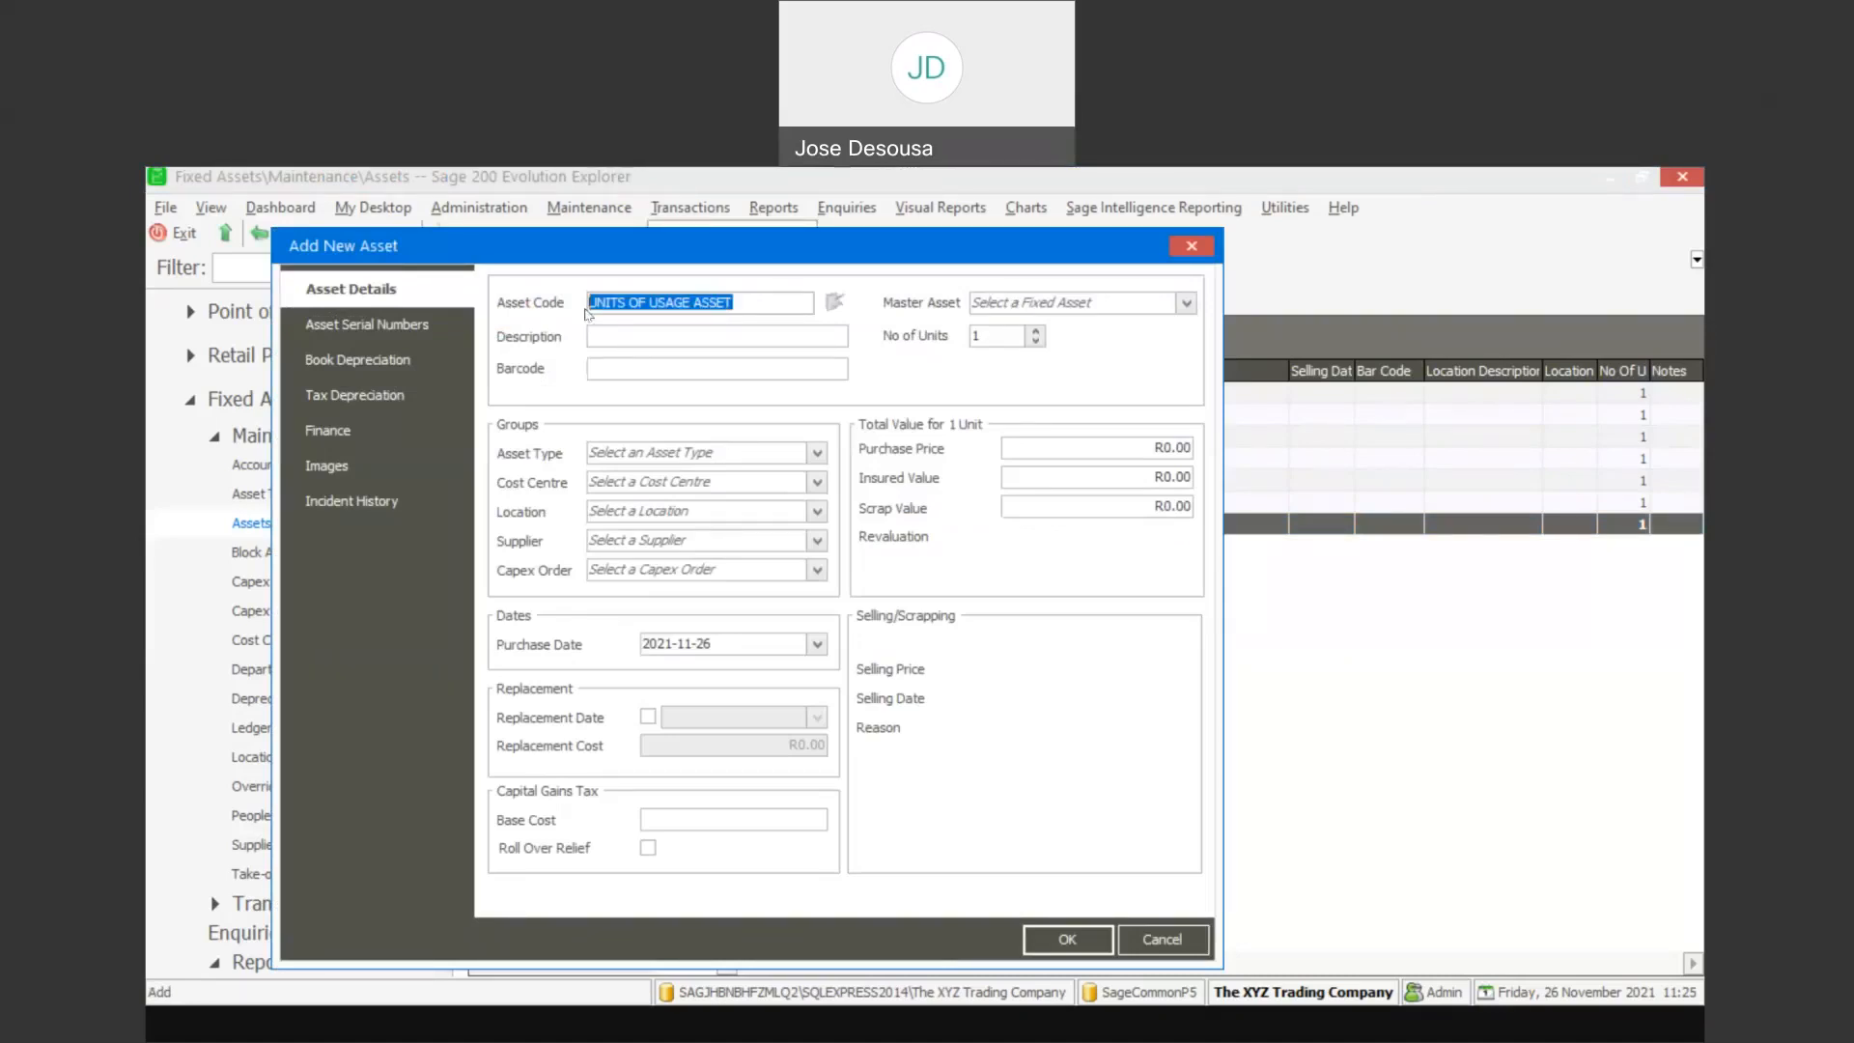
{"action": "left_click", "coordinate": [617, 334]}
{"action": "key", "text": "ctrl+v"}
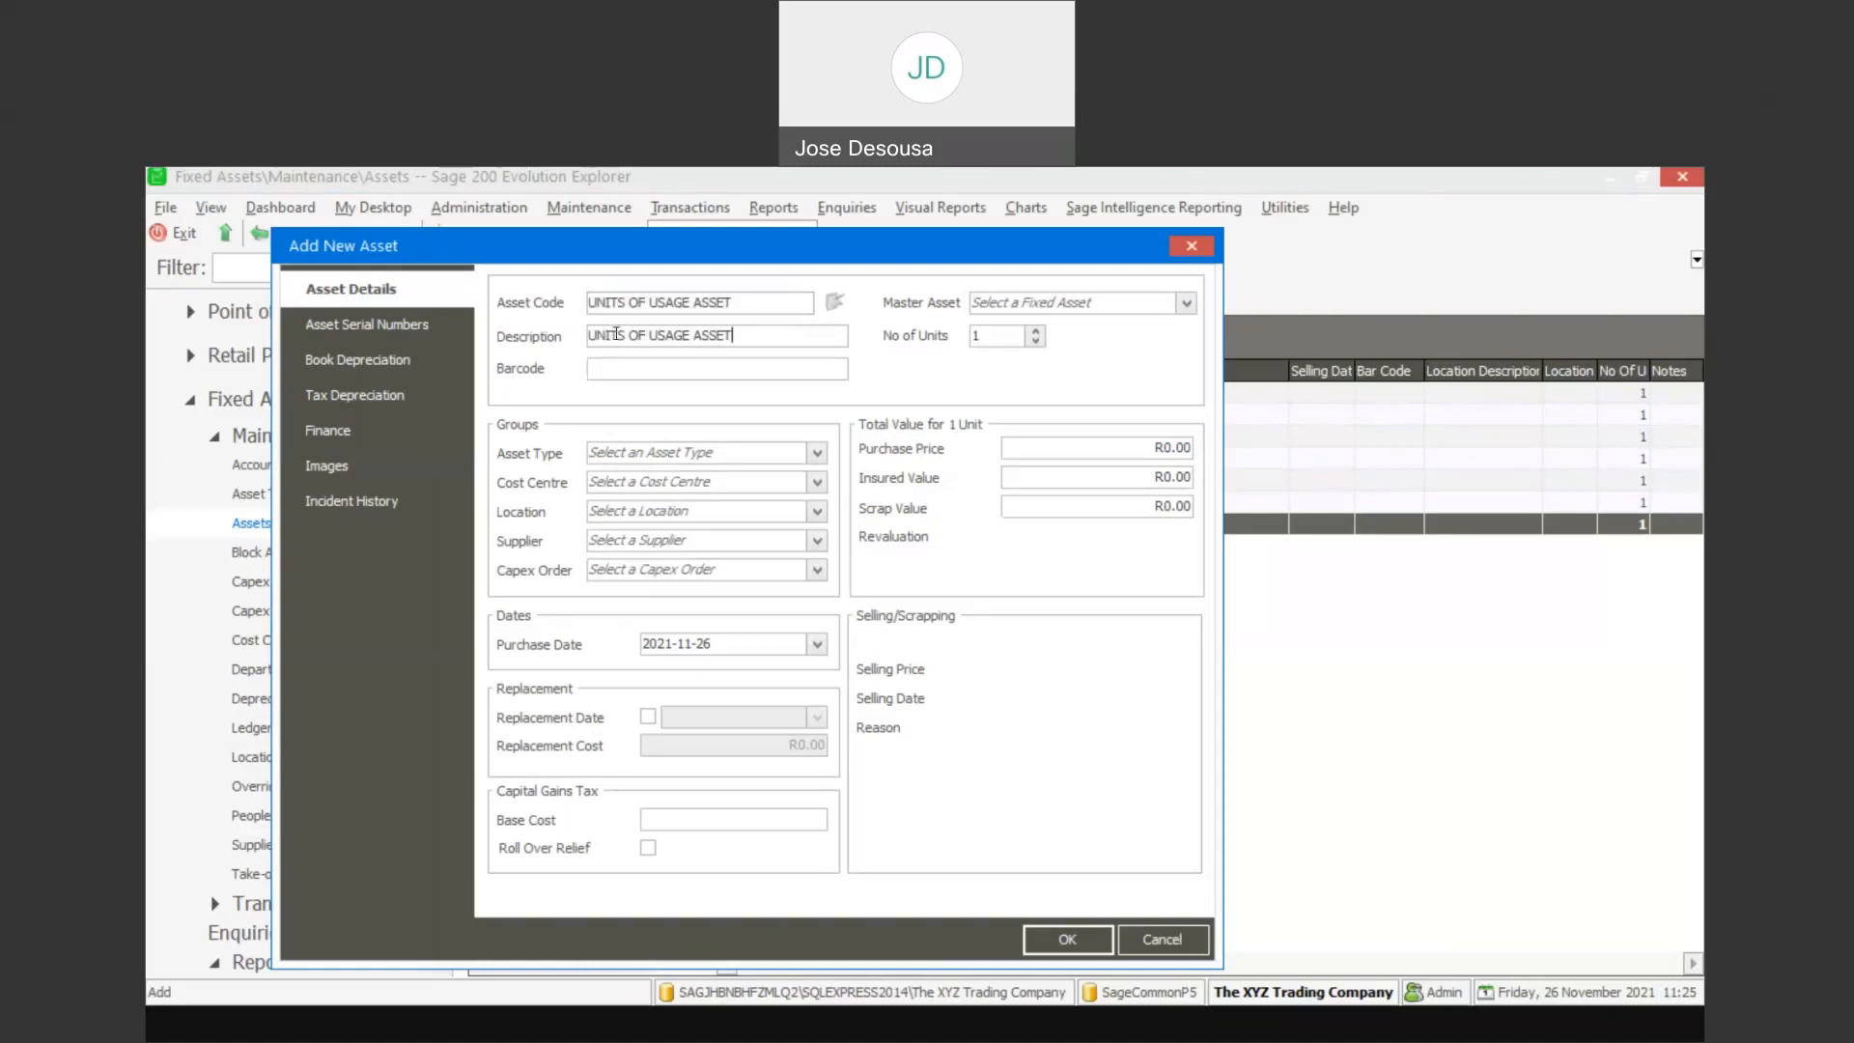
Set the UNITS OF USAGE ASSET's type to UNITS and its purchase date to 2019-01-01
{"action": "left_click", "coordinate": [820, 459]}
{"action": "left_click", "coordinate": [763, 666]}
{"action": "left_click", "coordinate": [748, 641]}
{"action": "key", "text": "BackSpace"}
{"action": "key", "text": "BackSpace"}
{"action": "key", "text": "BackSpace"}
{"action": "key", "text": "BackSpace"}
{"action": "key", "text": "BackSpace"}
{"action": "key", "text": "BackSpace"}
{"action": "key", "text": "BackSpace"}
{"action": "key", "text": "BackSpace"}
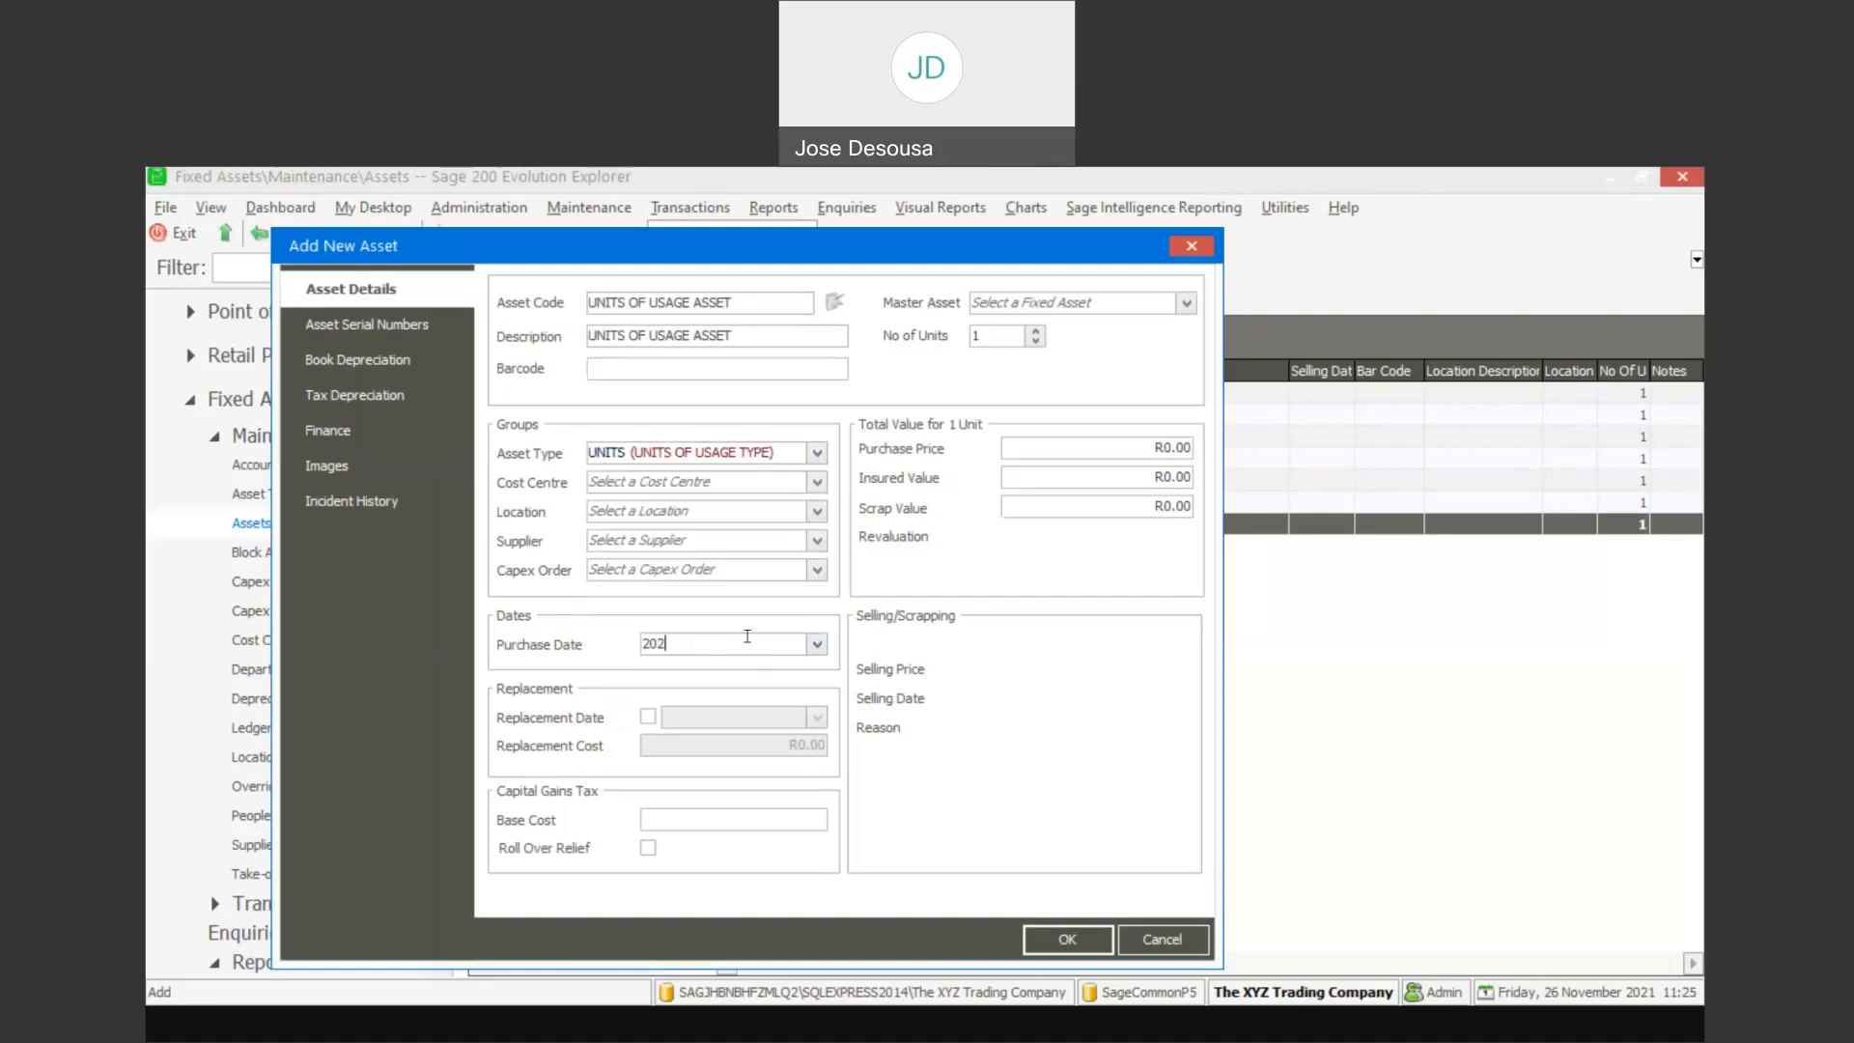
{"action": "type", "text": "19-01-01"}
Set the UNITS OF USAGE ASSET's purchase price to 10,000,000 and save the asset
{"action": "left_click", "coordinate": [1048, 444]}
{"action": "type", "text": "10,000000"}
{"action": "key", "text": "Tab"}
{"action": "left_click", "coordinate": [1032, 932]}
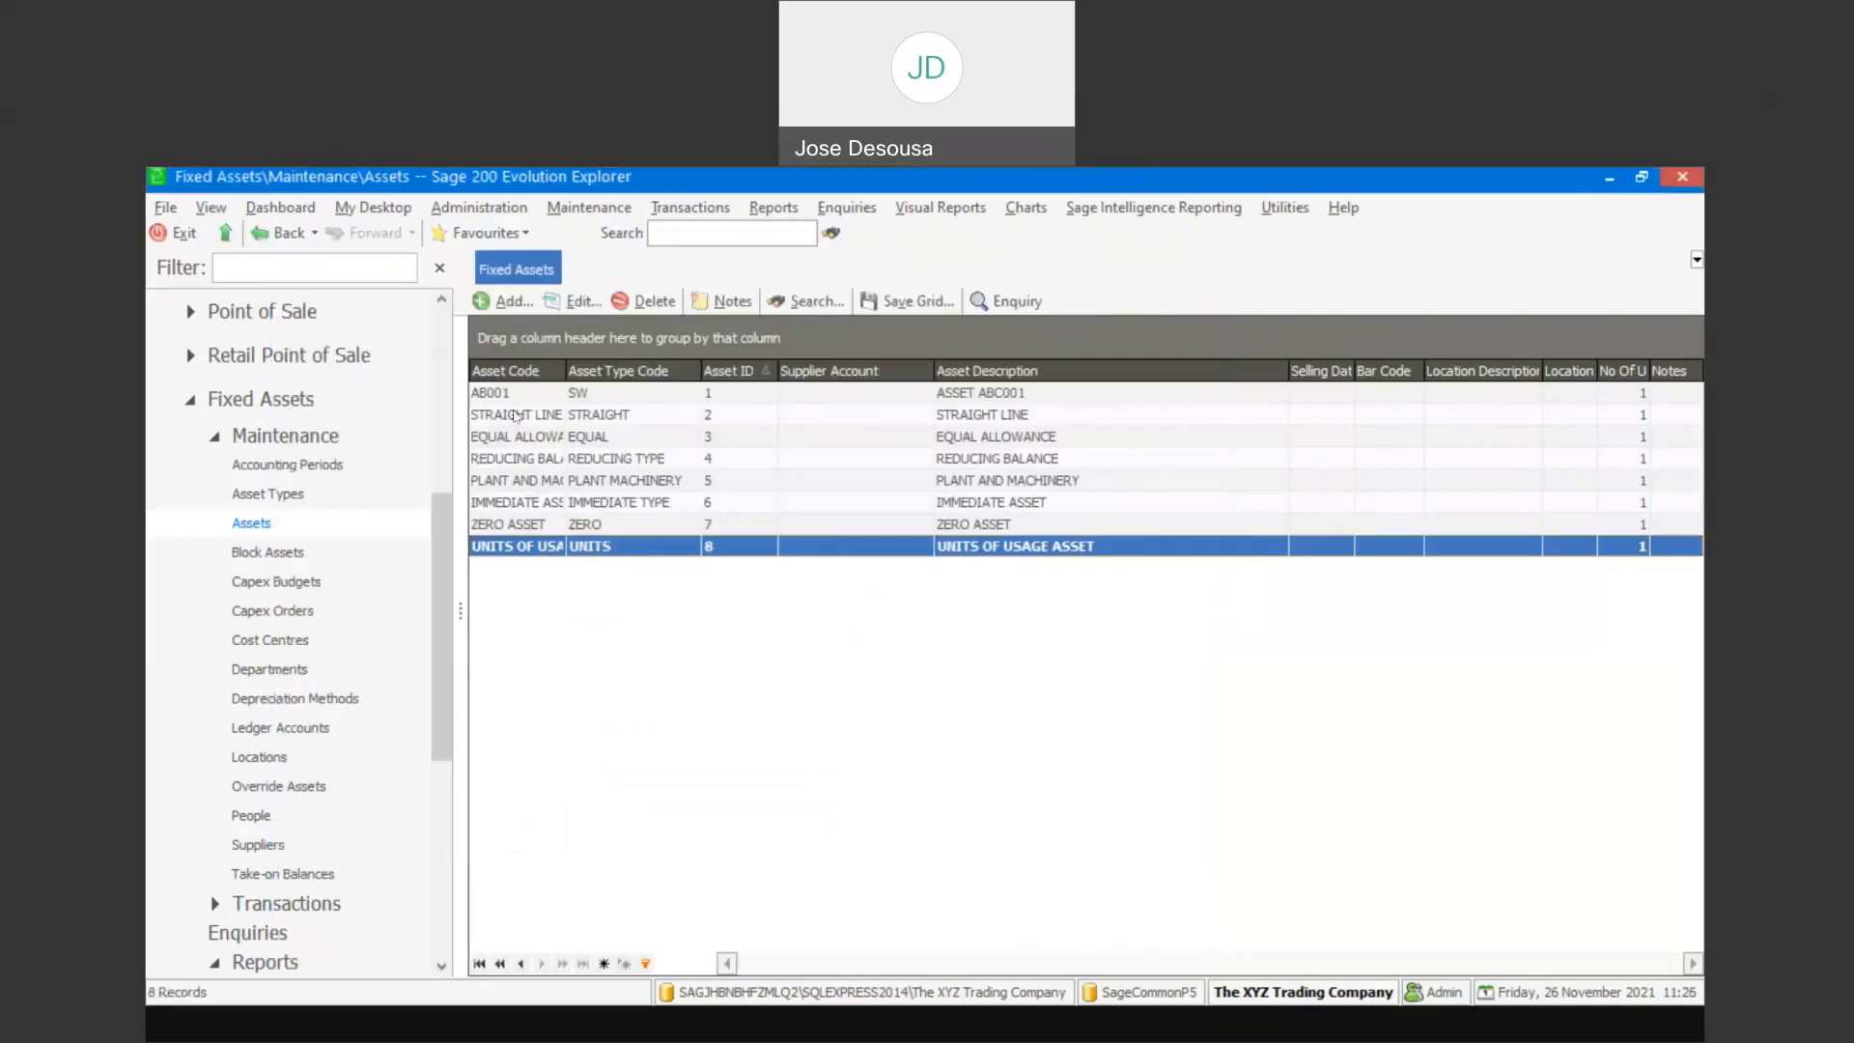
Review the book depreciation figures of the STRAIGHT LINE asset and close its record
{"action": "left_click", "coordinate": [557, 418]}
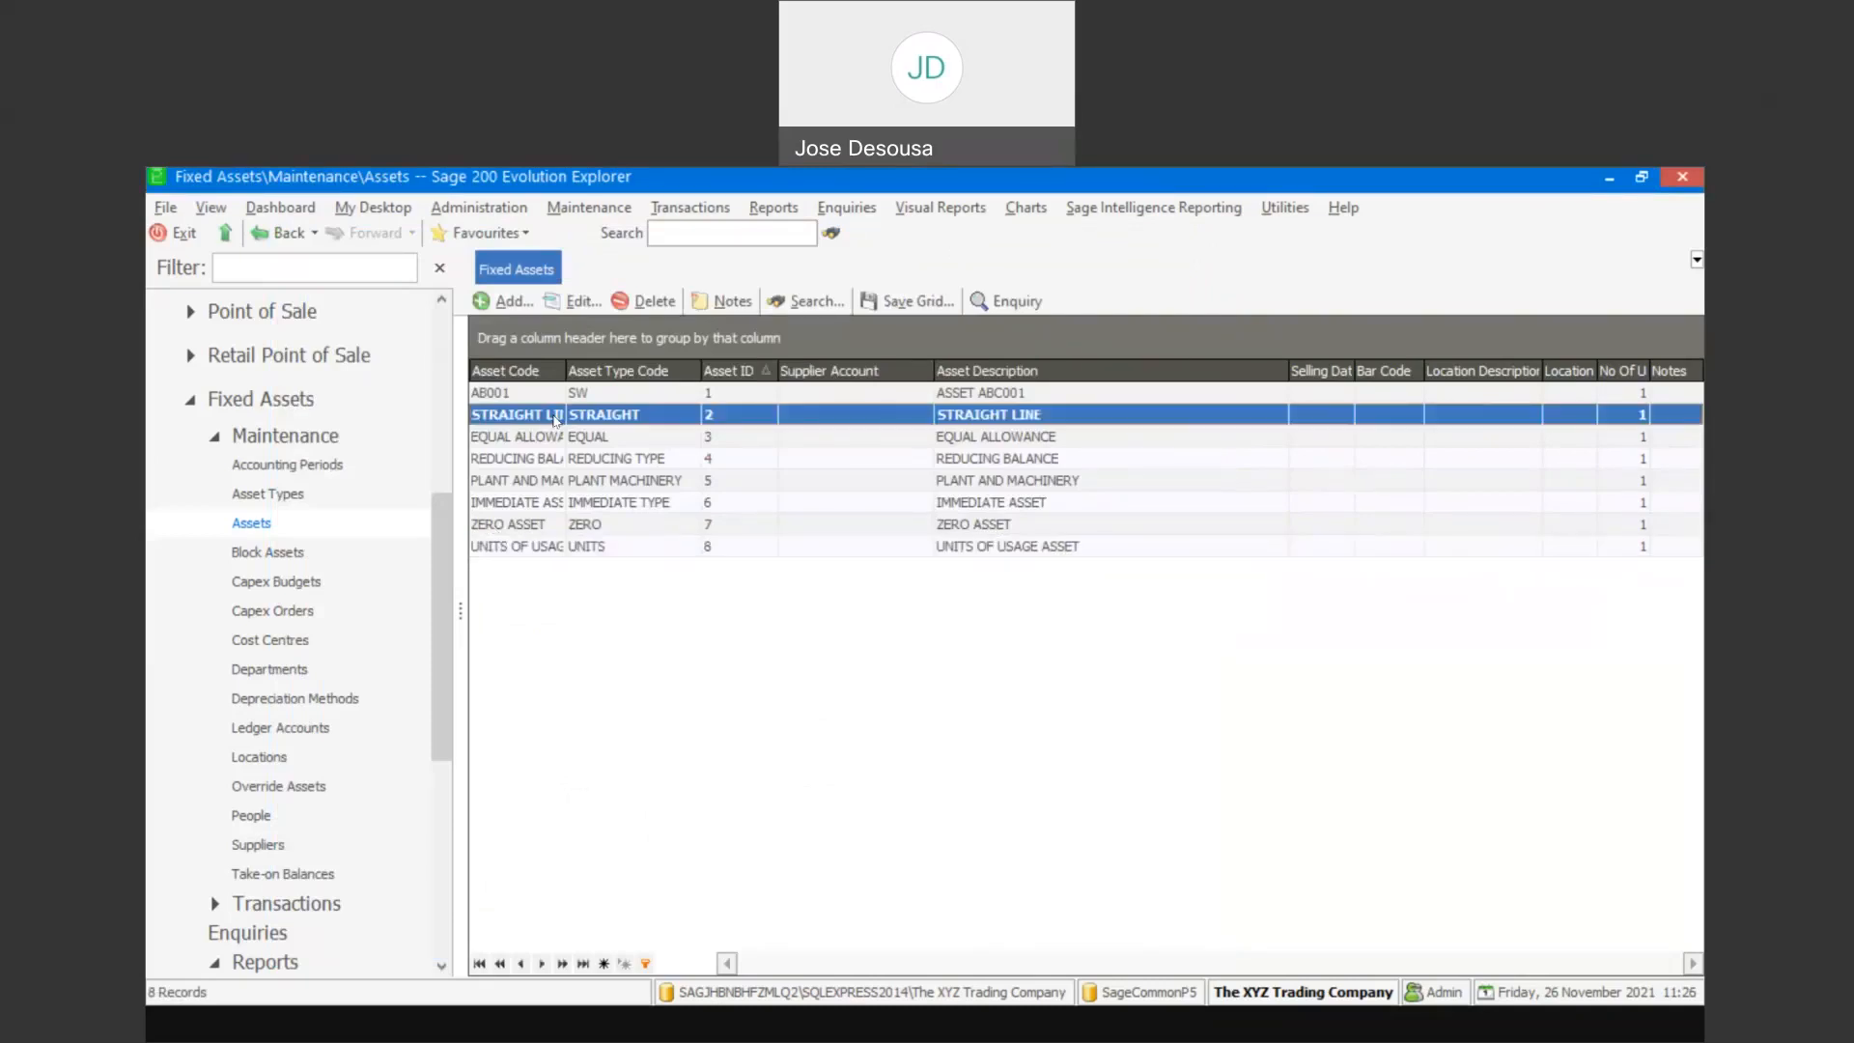
{"action": "left_click", "coordinate": [581, 301]}
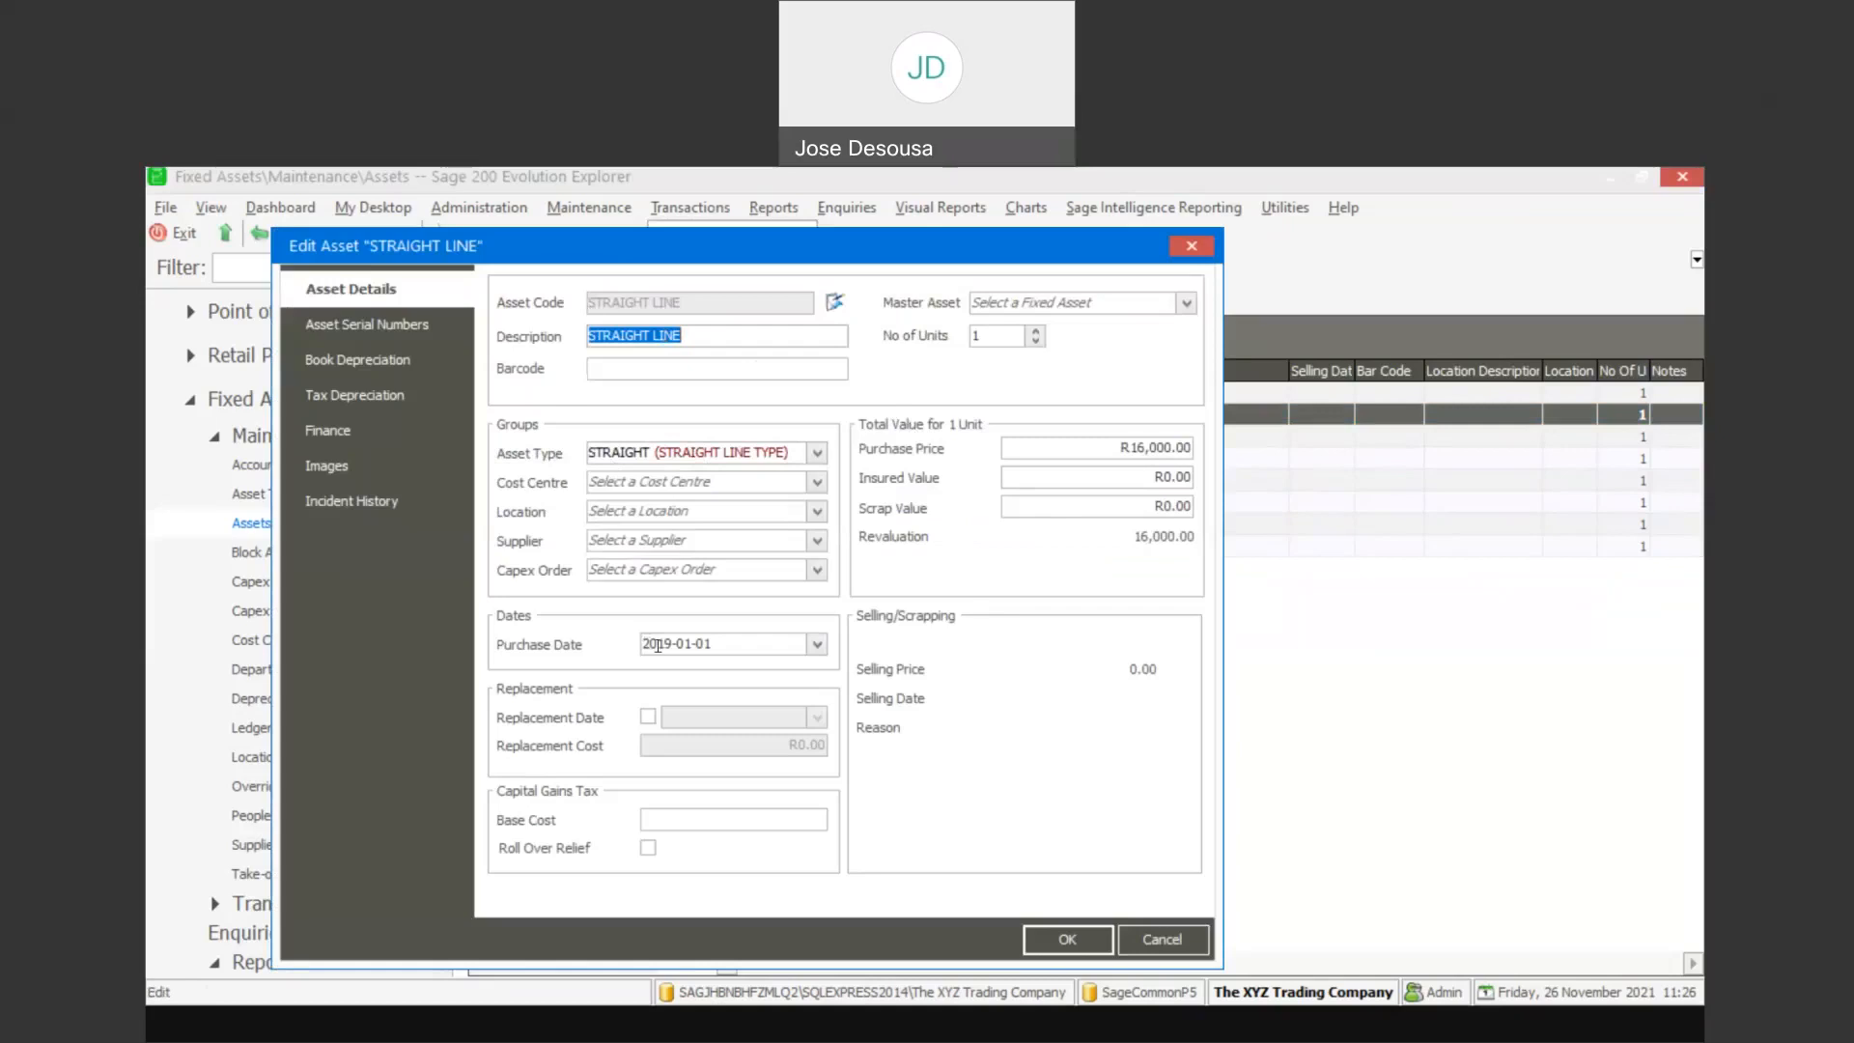
{"action": "left_click", "coordinate": [421, 359]}
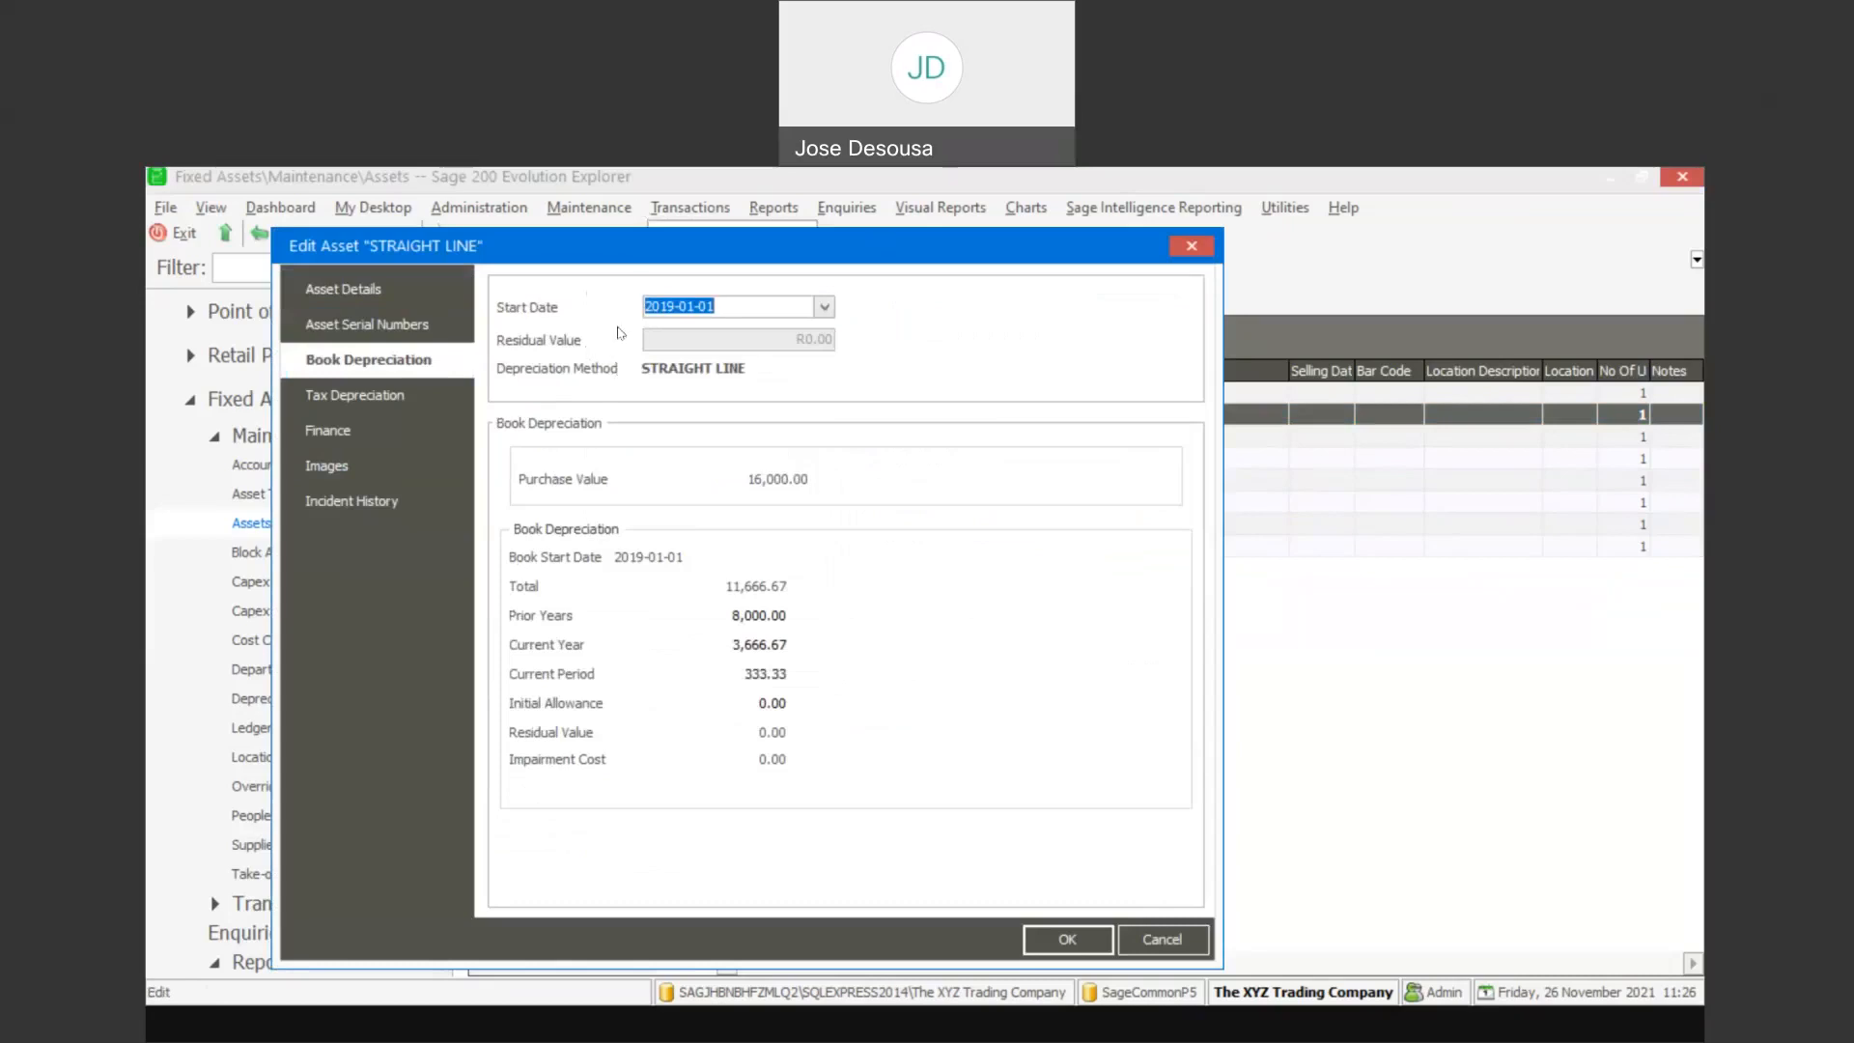
{"action": "left_click", "coordinate": [1067, 942]}
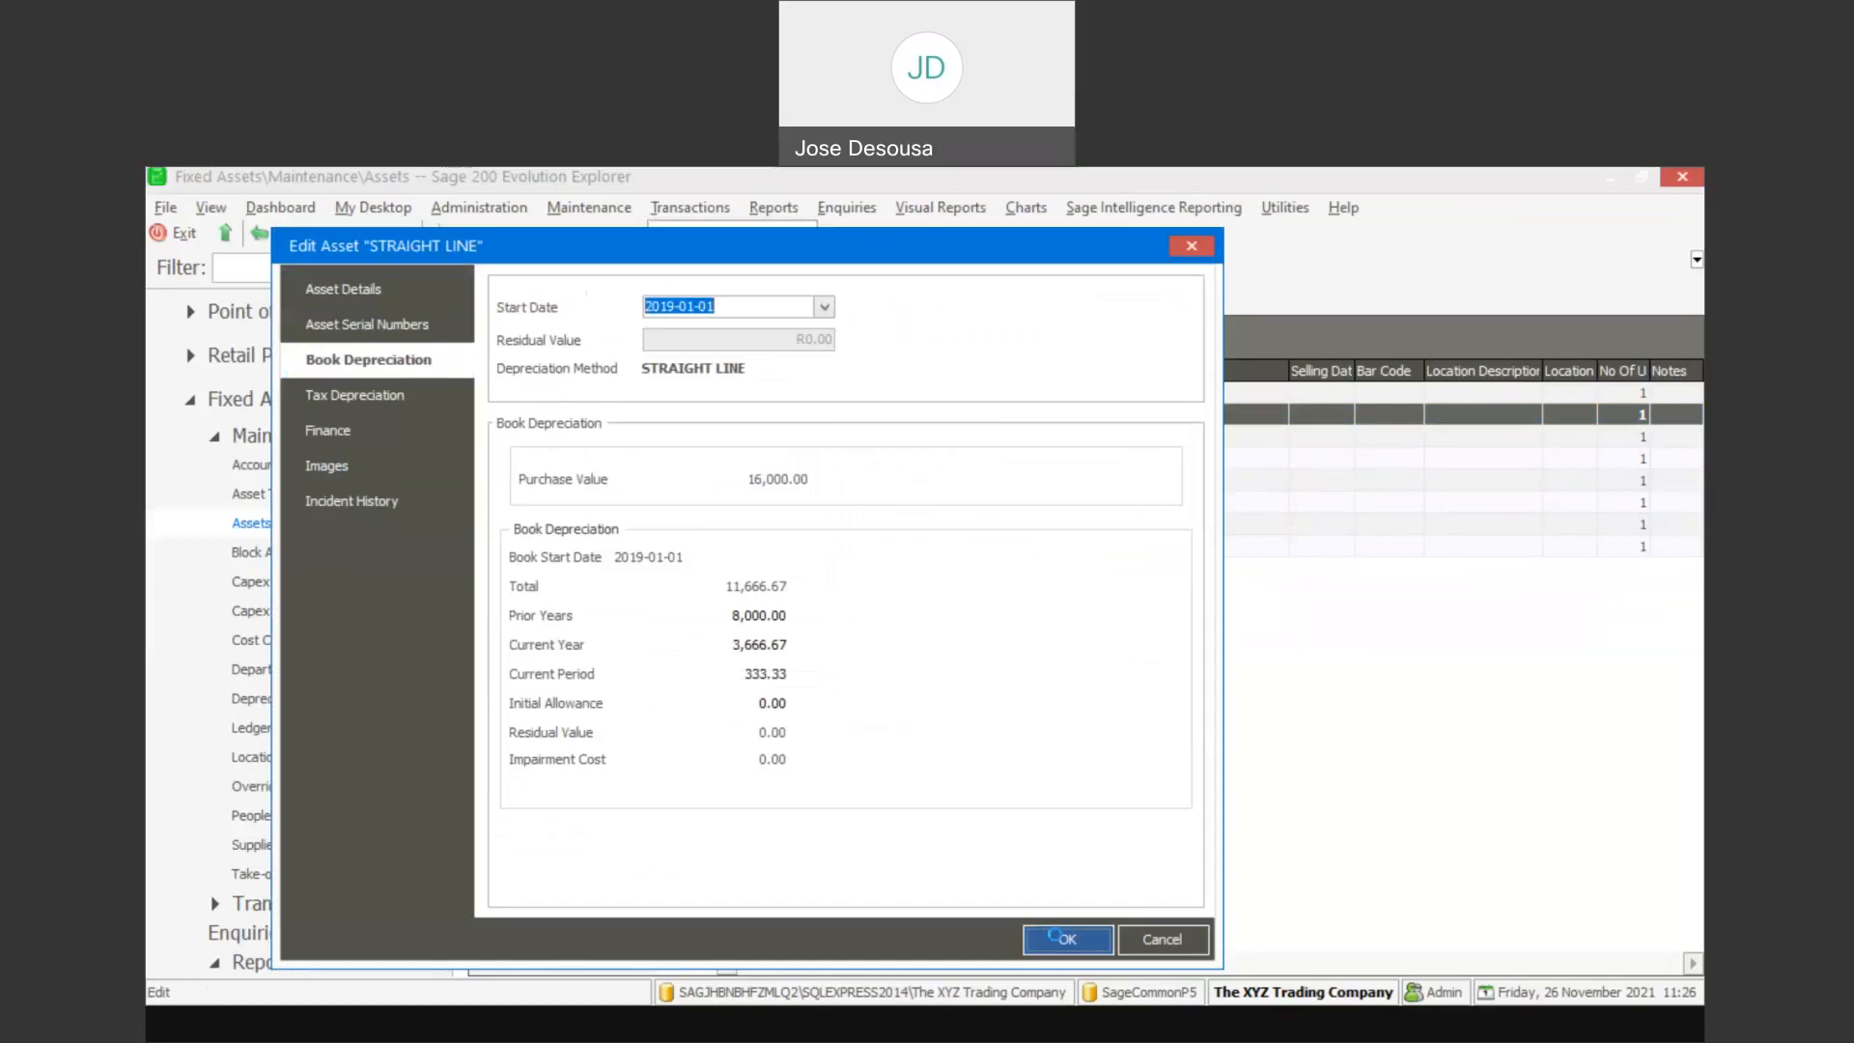
Preview the Book Depreciation report for the STRAIGHT LINE asset only, as at 2019-01-31, and close the preview
{"action": "left_click_drag", "start_coordinate": [449, 545], "coordinate": [460, 666]}
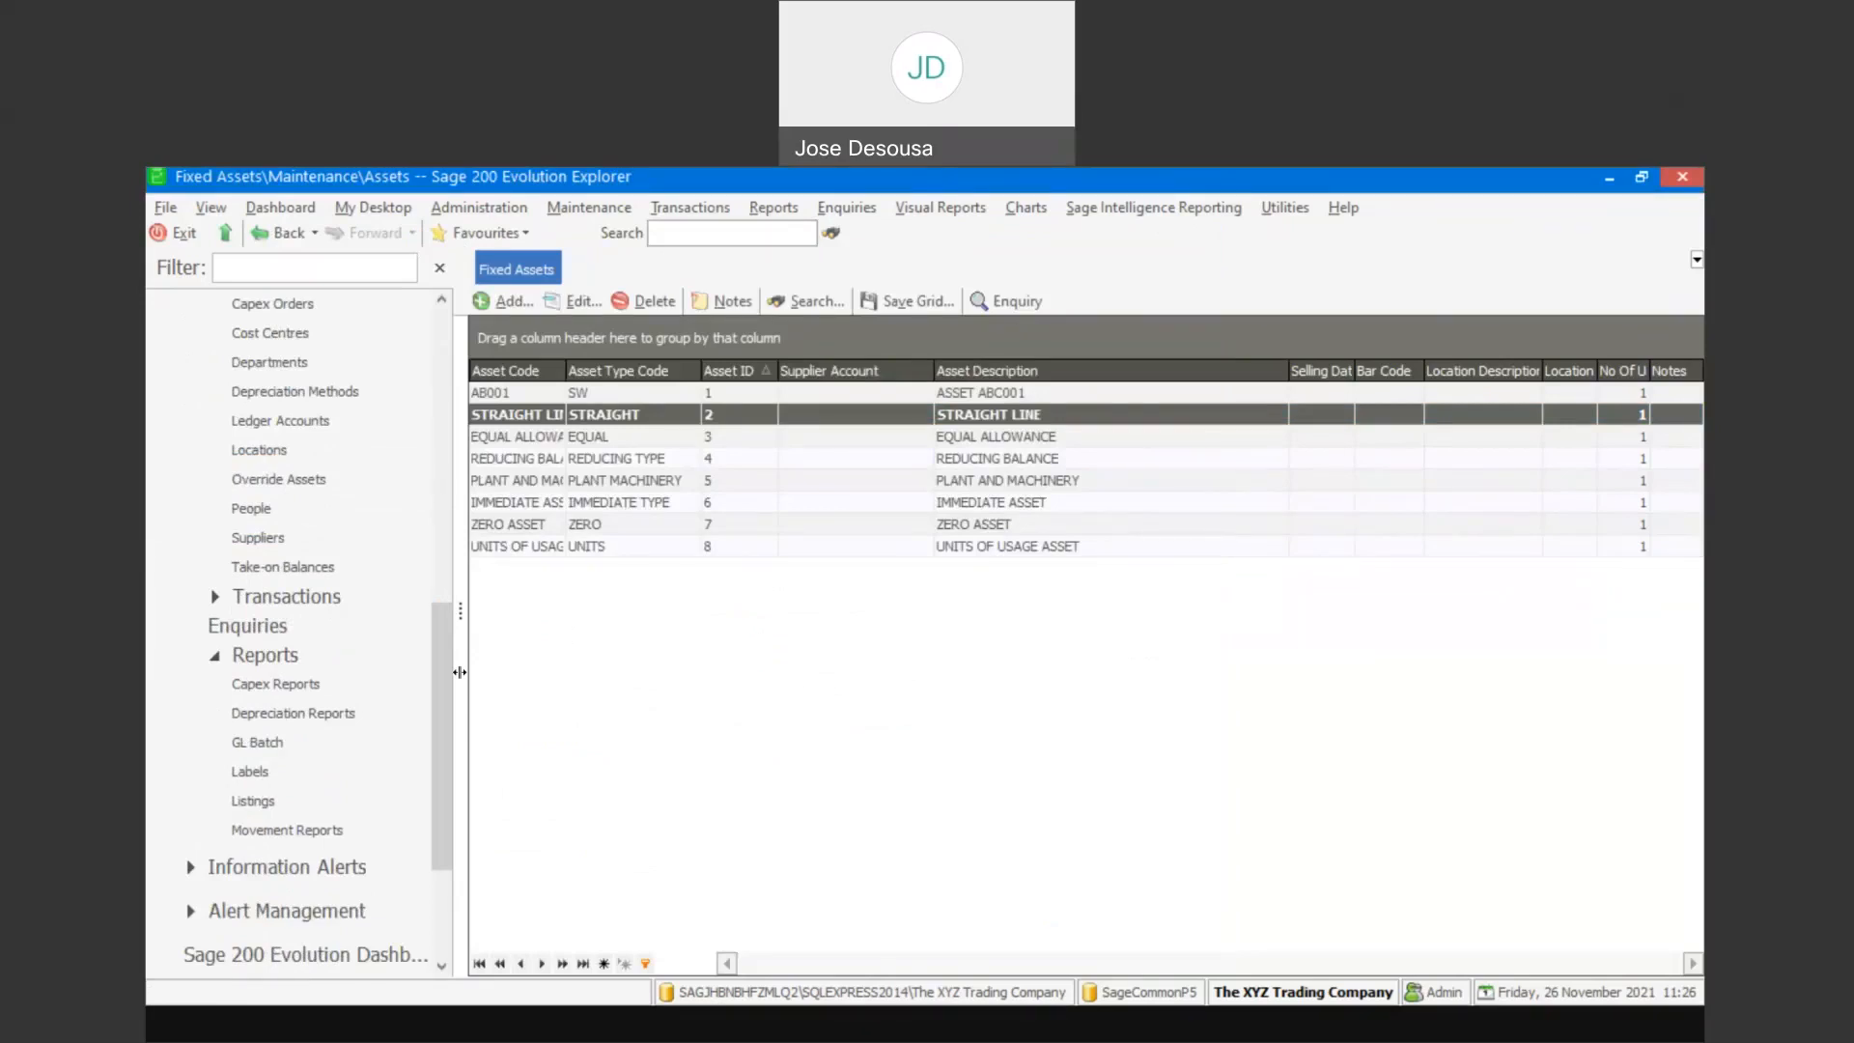
{"action": "left_click", "coordinate": [359, 714]}
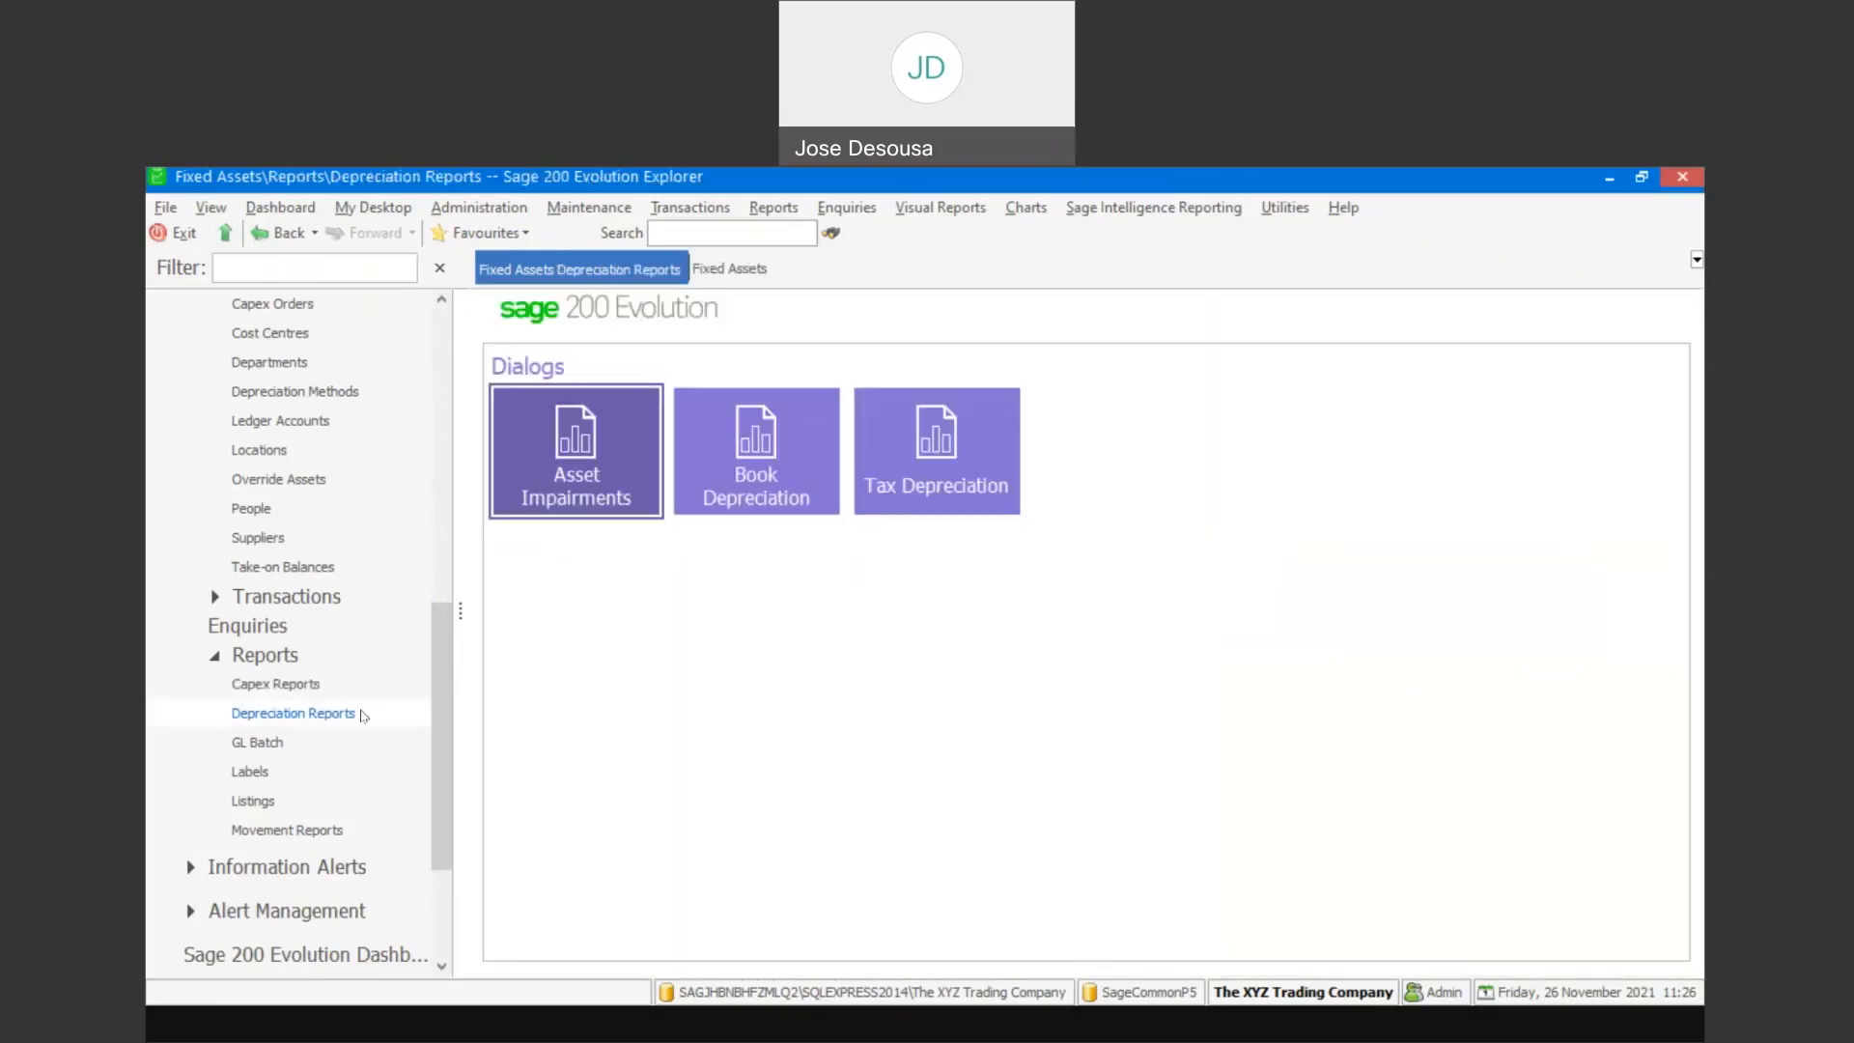
{"action": "left_click", "coordinate": [780, 485]}
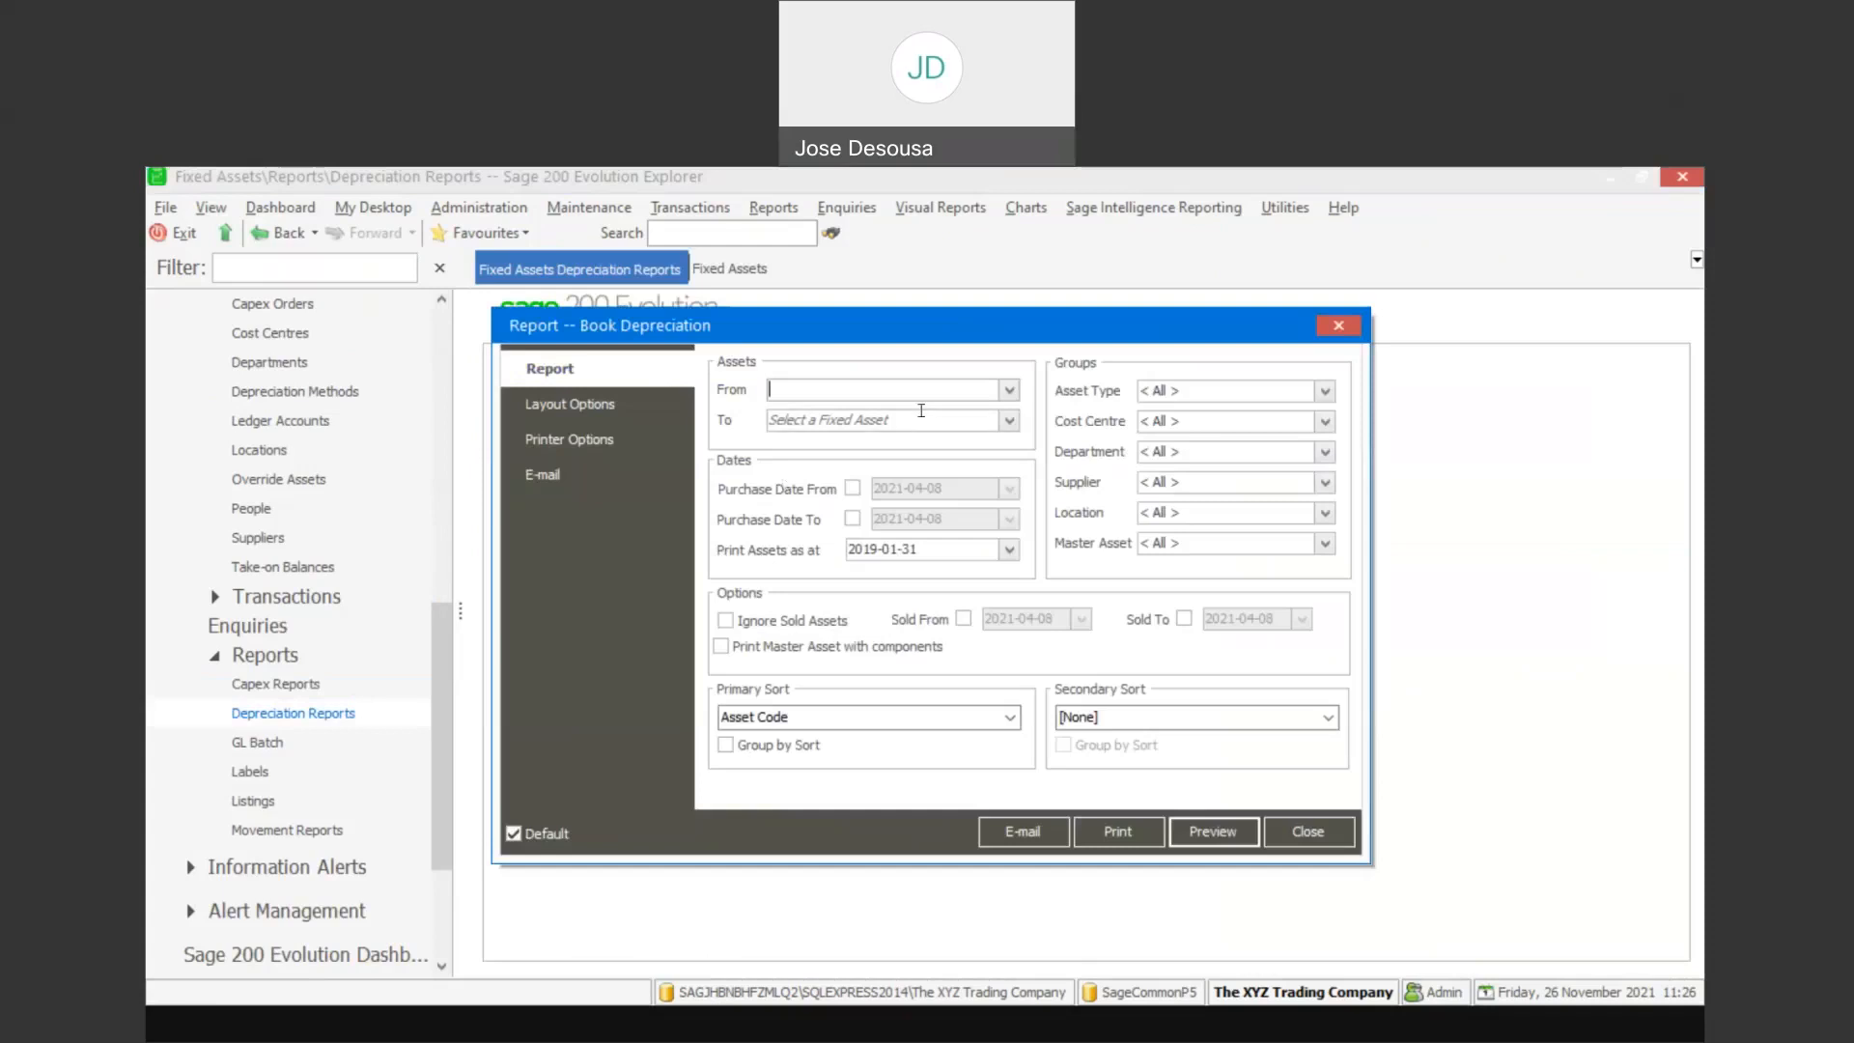
{"action": "type", "text": "STRAIGHT LINE"}
{"action": "key", "text": "Tab"}
{"action": "type", "text": "ST"}
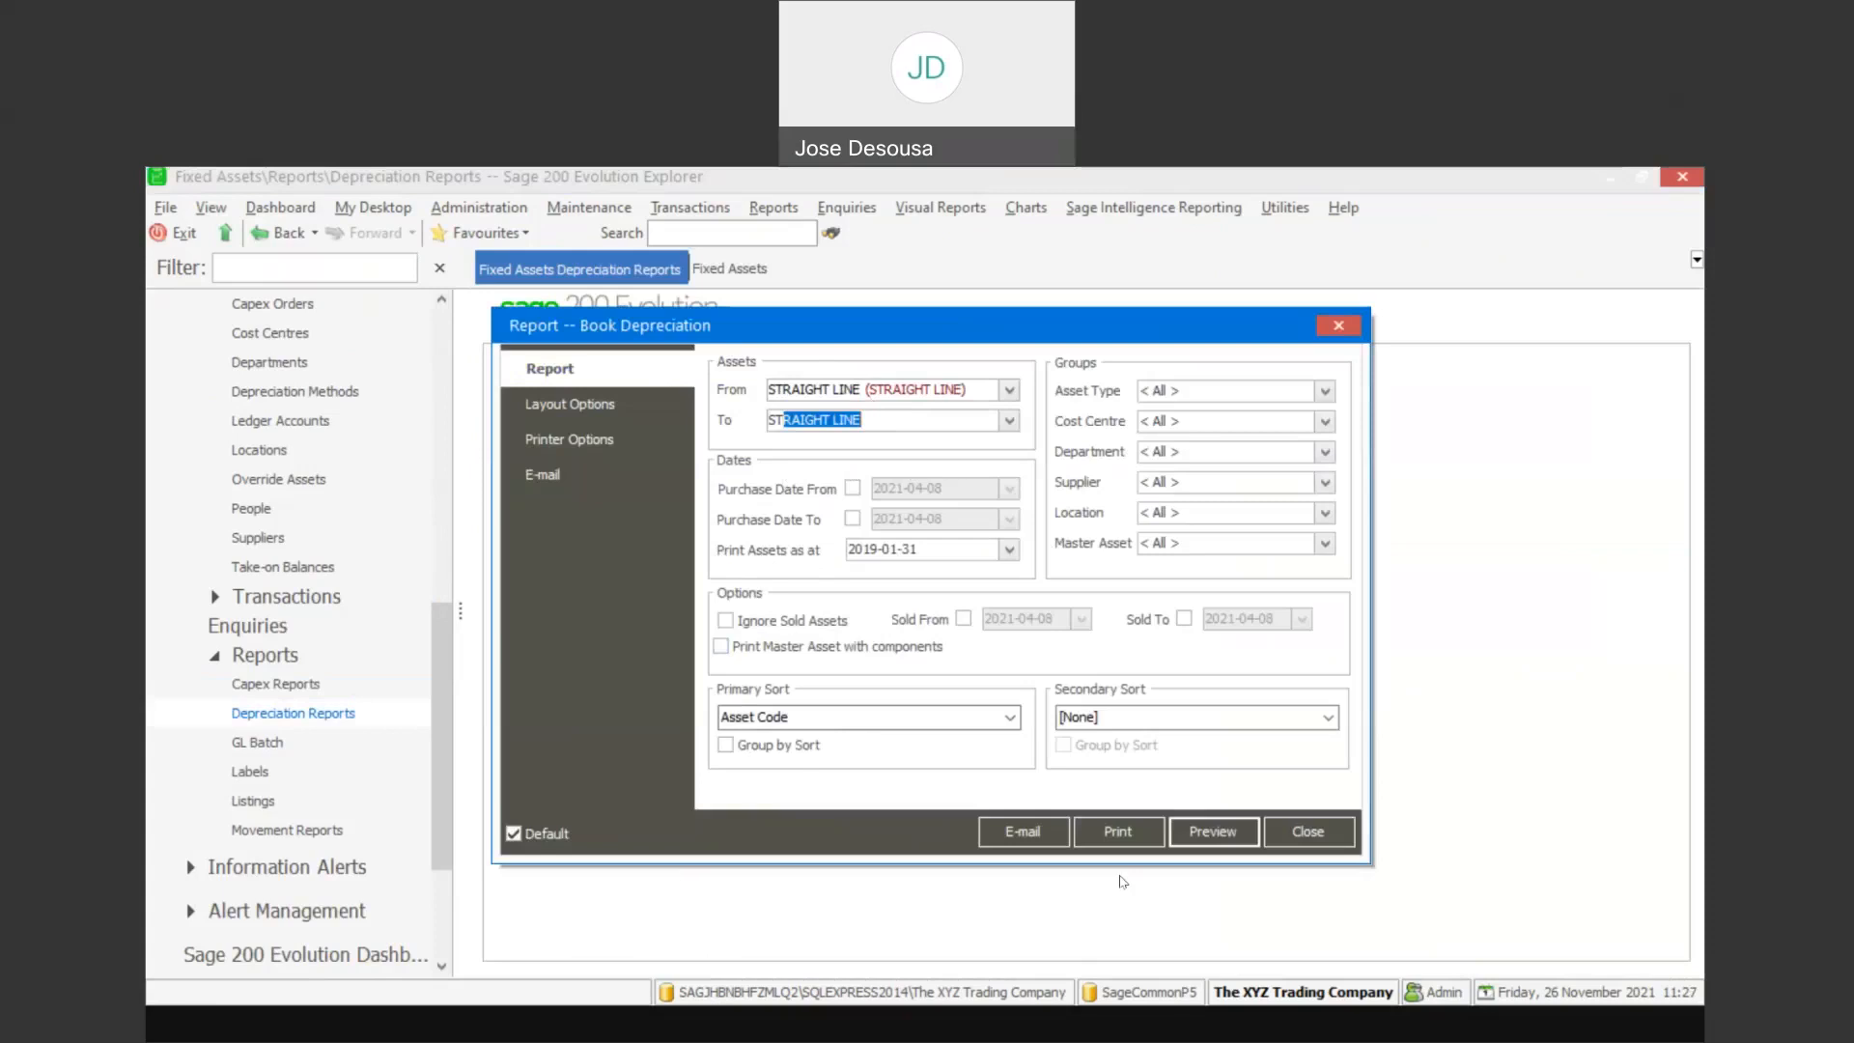
{"action": "left_click", "coordinate": [1212, 833]}
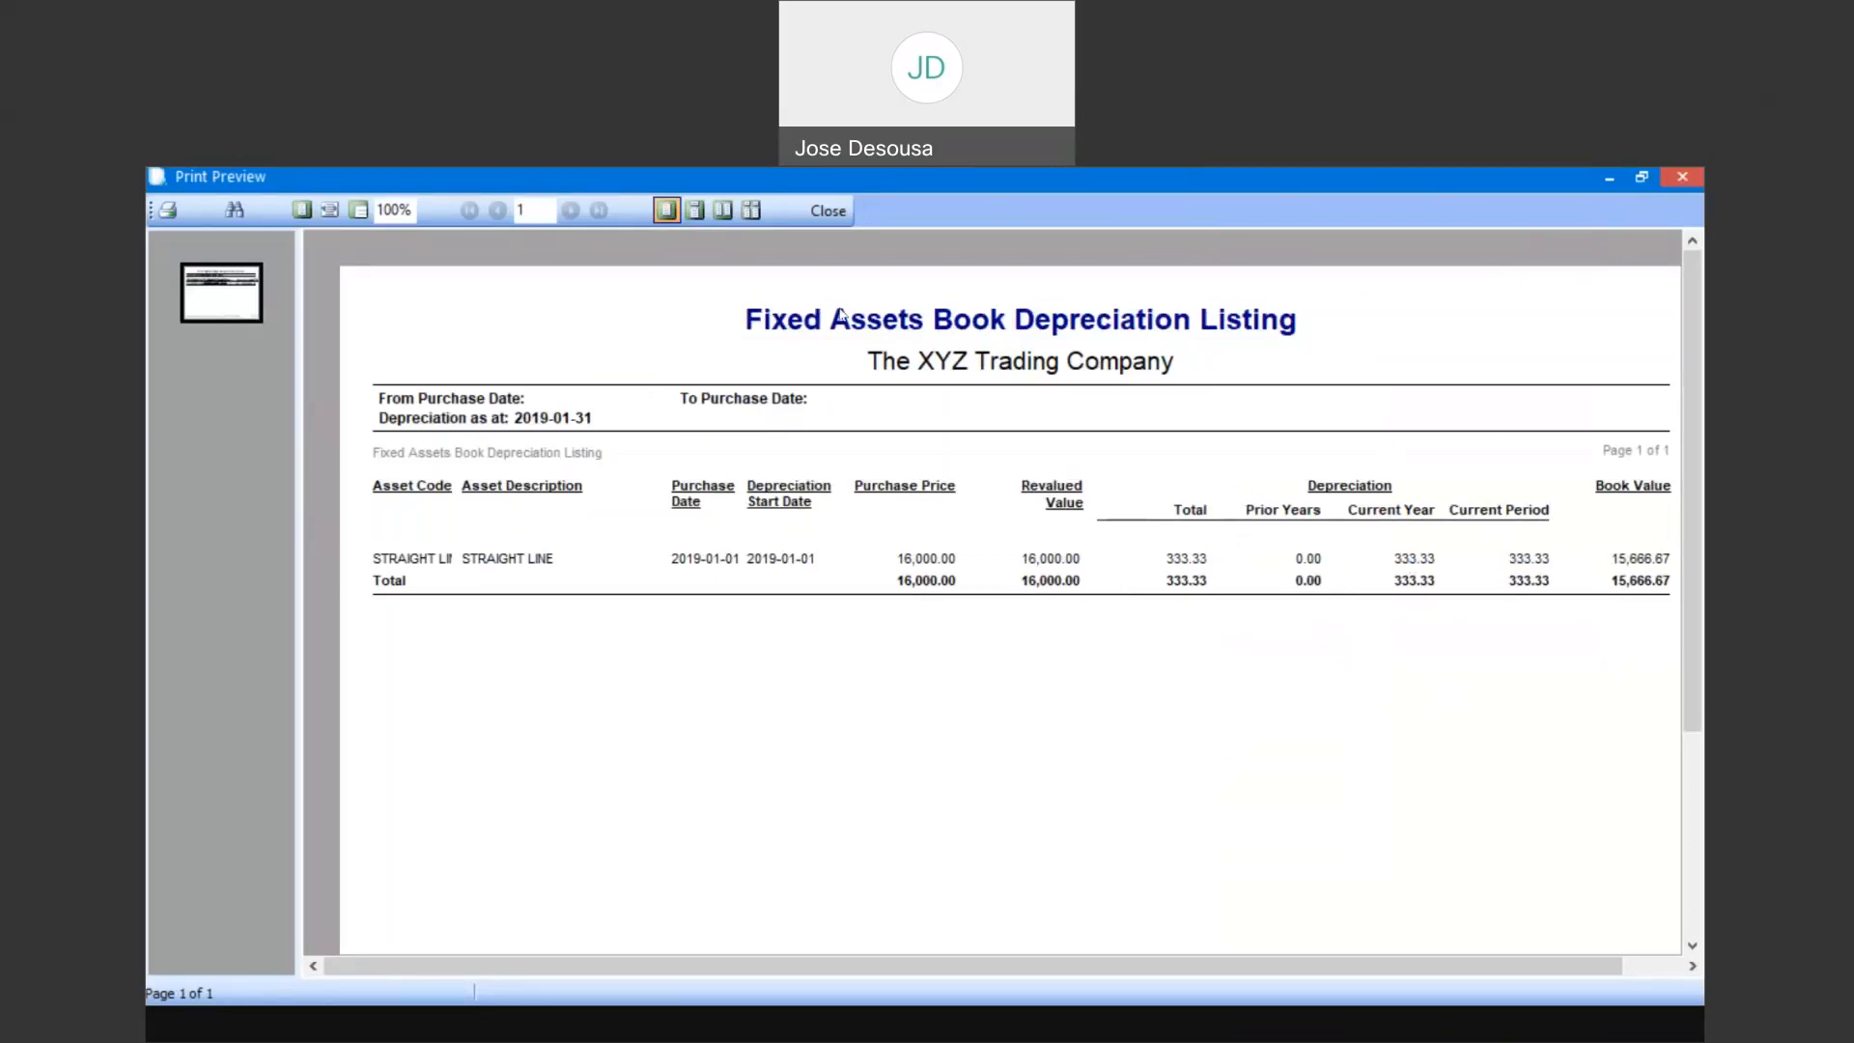
{"action": "left_click", "coordinate": [830, 218]}
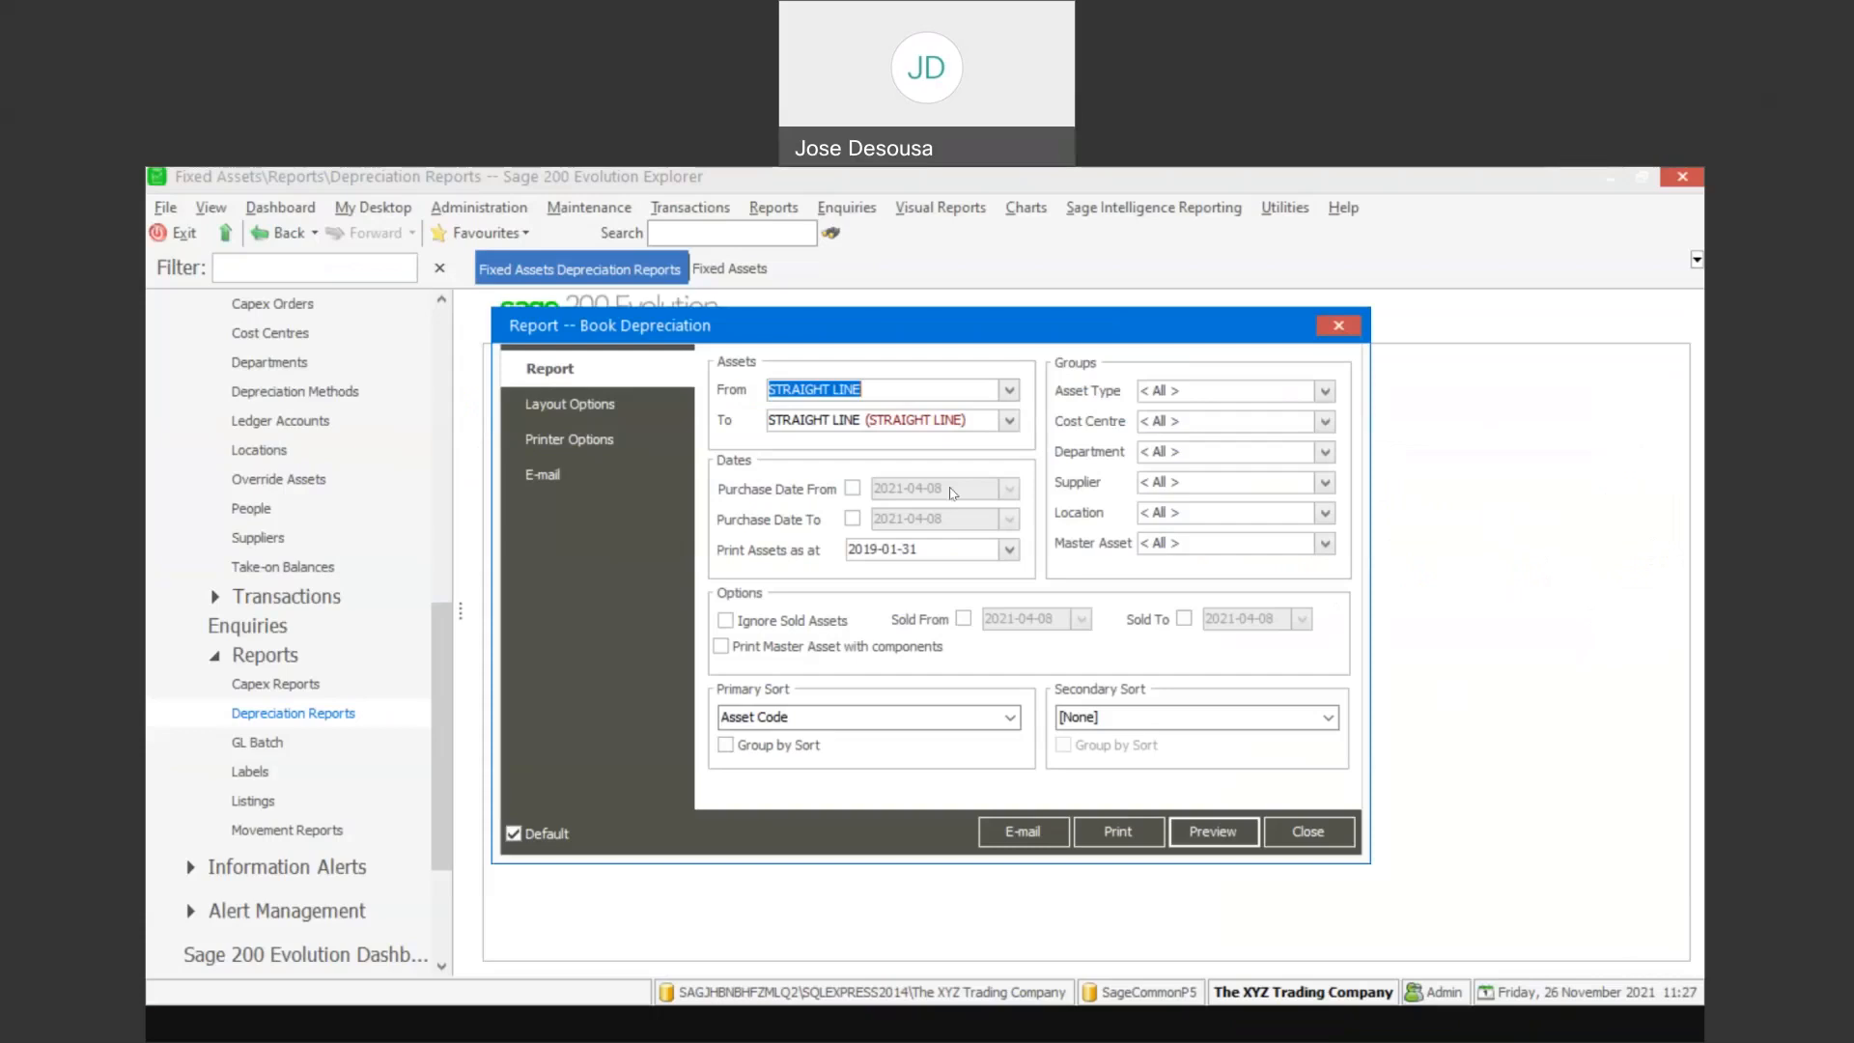
Set the Book Depreciation report's as-at date to 2019-02-28, preview the report, and close the preview
{"action": "left_click", "coordinate": [1009, 550]}
{"action": "left_click", "coordinate": [945, 575]}
{"action": "left_click", "coordinate": [958, 689]}
{"action": "left_click", "coordinate": [1212, 831]}
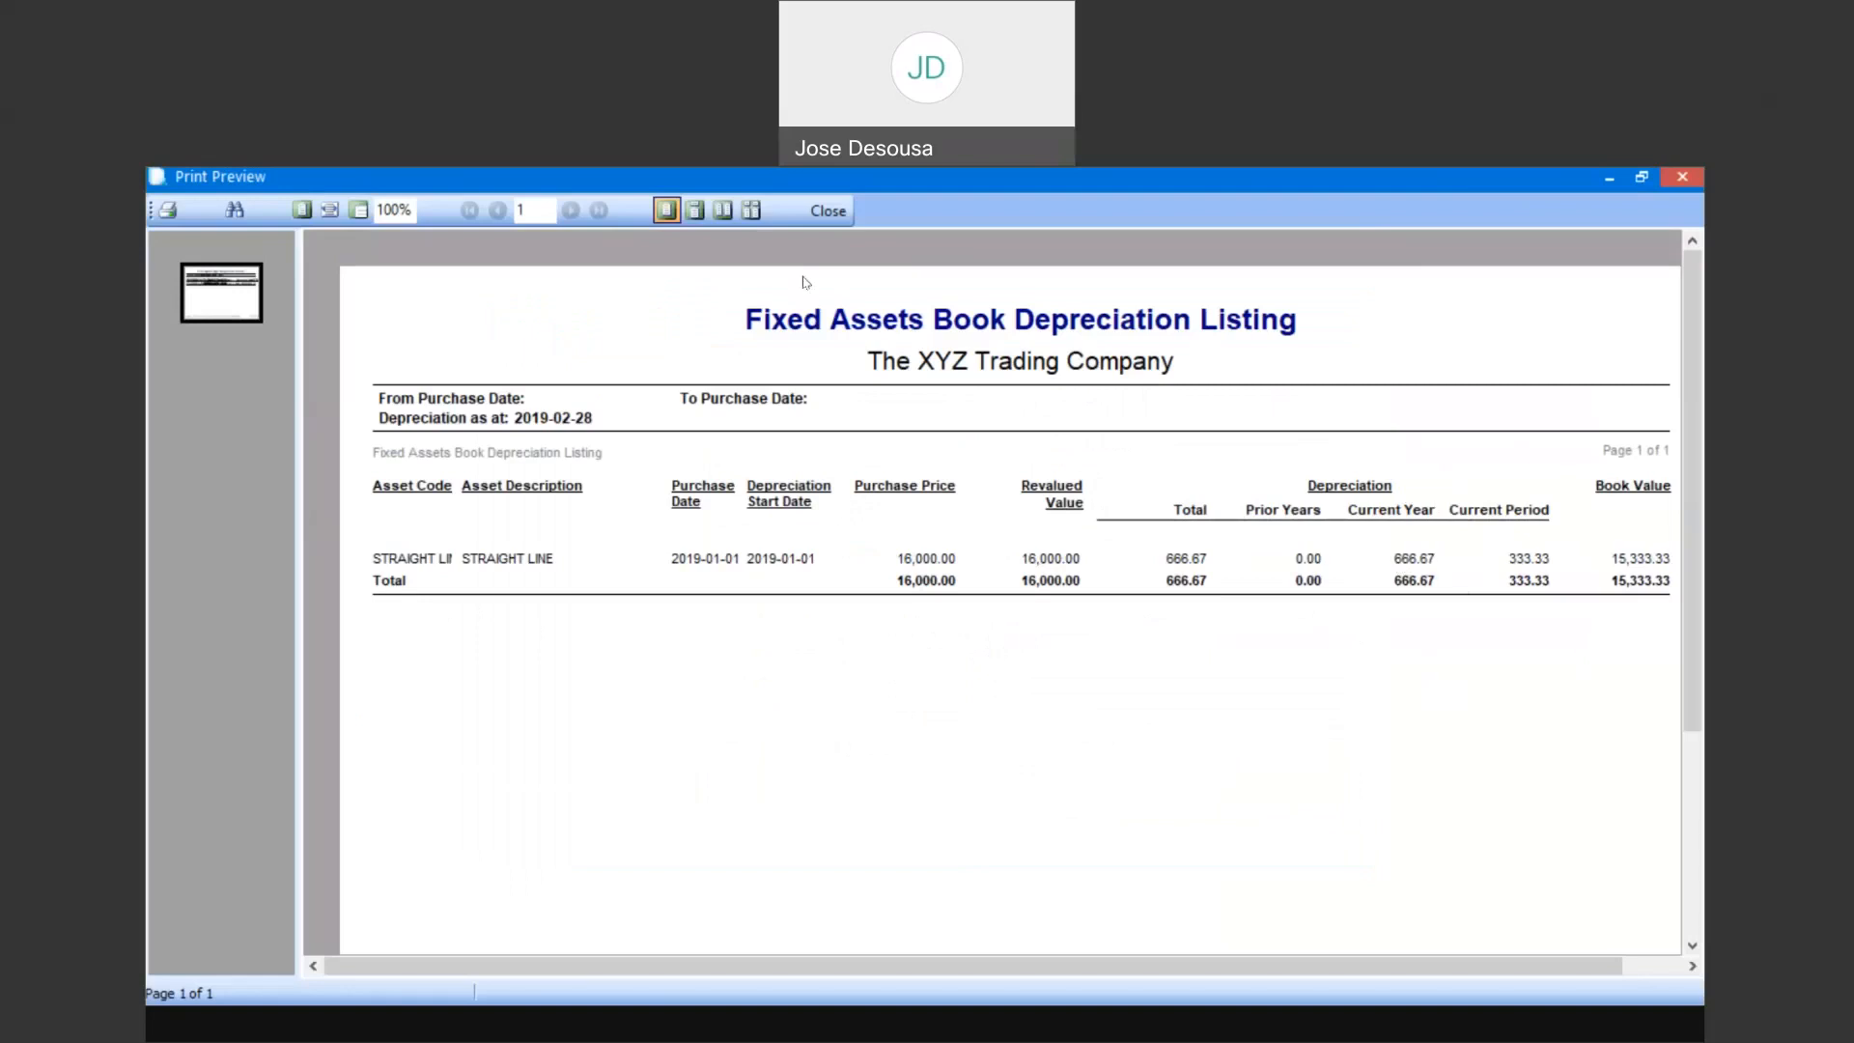
{"action": "left_click", "coordinate": [827, 210]}
Preview the STRAIGHT LINE asset's Book Depreciation report as at 2019-12-31 and close the preview
{"action": "left_click", "coordinate": [1010, 549]}
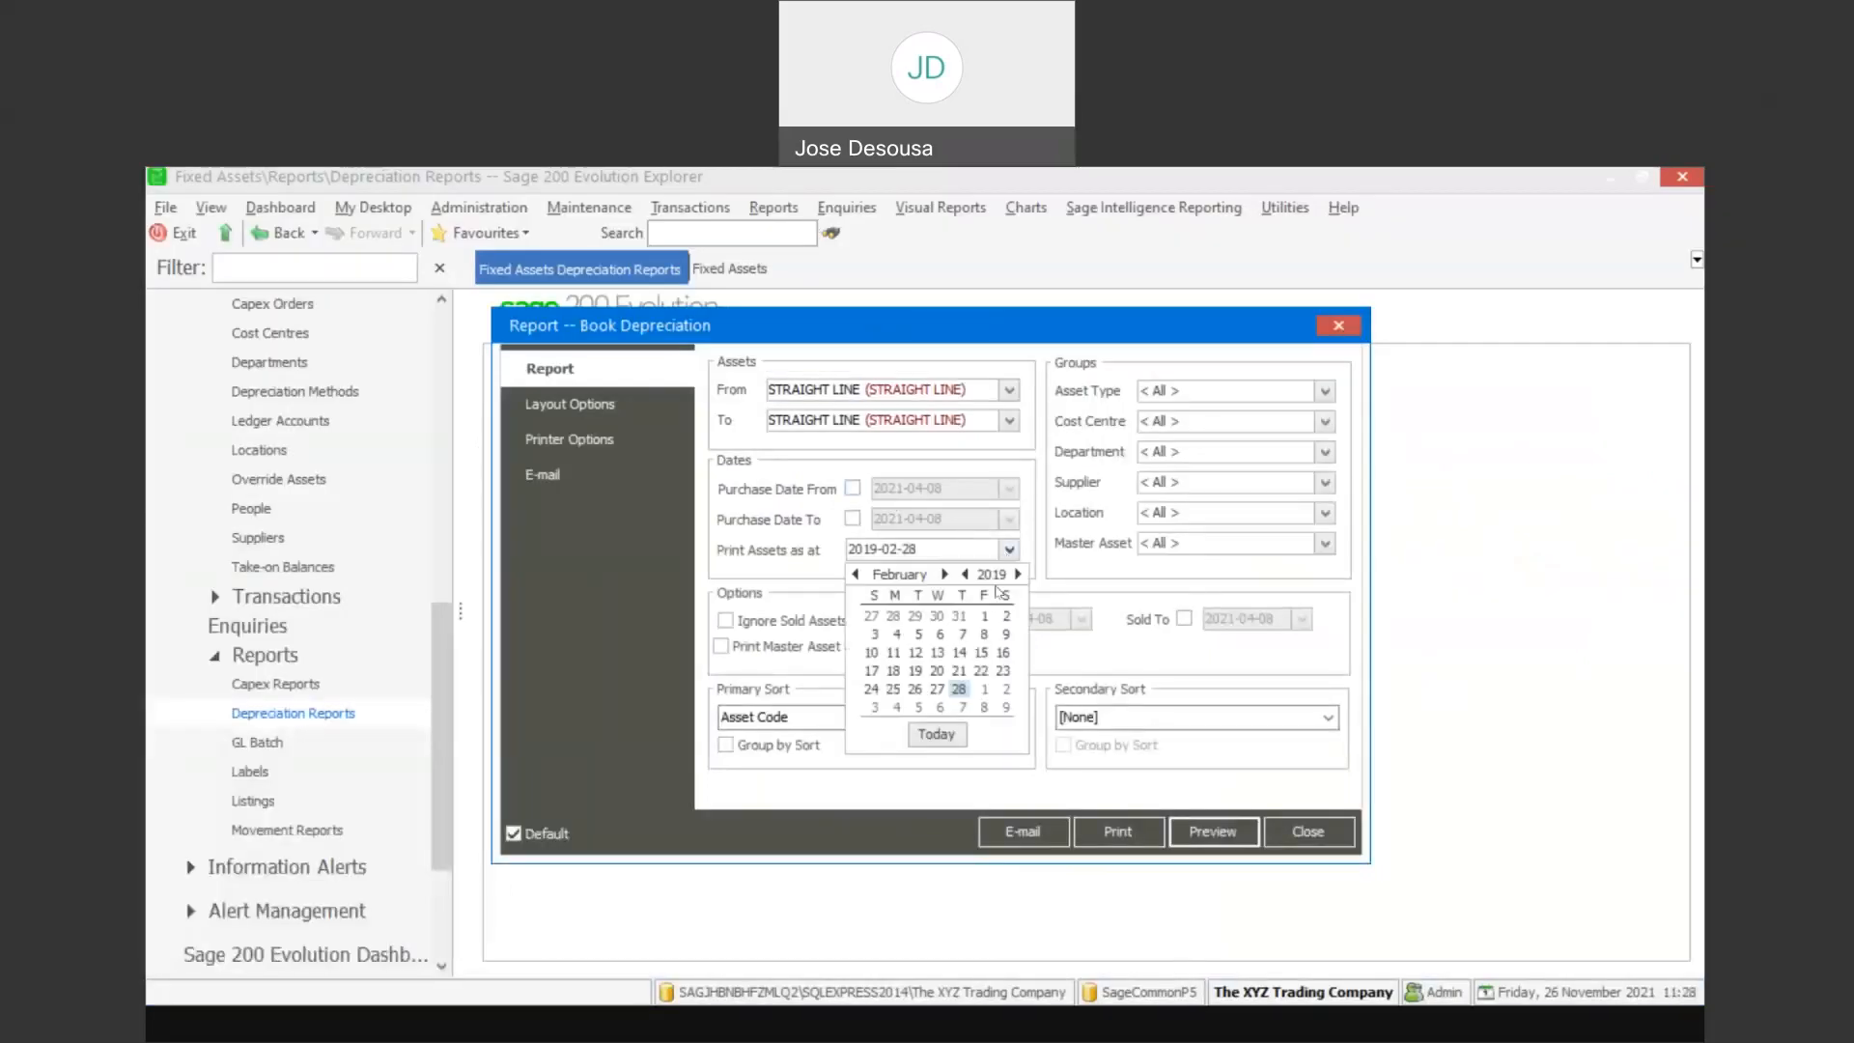
{"action": "left_click", "coordinate": [944, 574]}
{"action": "left_click", "coordinate": [944, 574]}
{"action": "left_click", "coordinate": [944, 574]}
{"action": "left_click", "coordinate": [944, 573]}
{"action": "left_click", "coordinate": [944, 574]}
{"action": "left_click", "coordinate": [945, 574]}
{"action": "left_click", "coordinate": [944, 574]}
{"action": "left_click", "coordinate": [945, 574]}
{"action": "left_click", "coordinate": [944, 573]}
{"action": "left_click", "coordinate": [945, 573]}
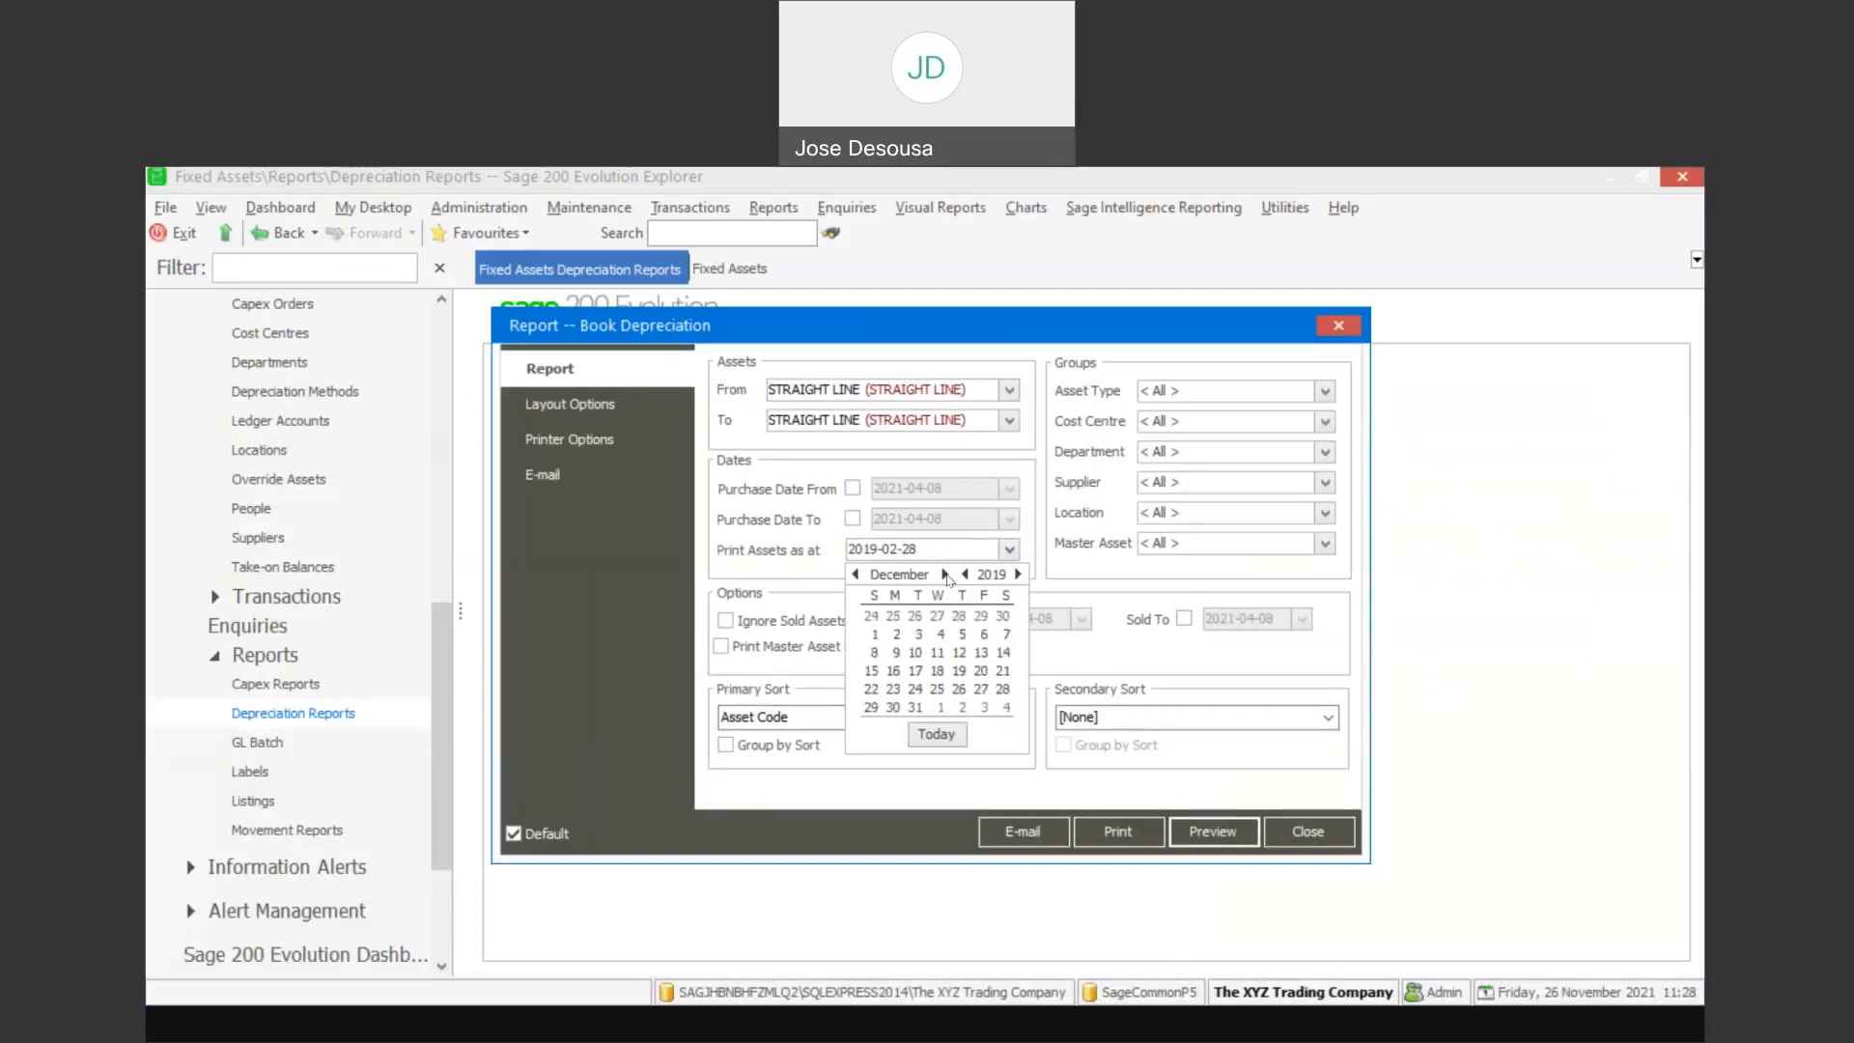
{"action": "left_click", "coordinate": [915, 707]}
{"action": "left_click", "coordinate": [1192, 831]}
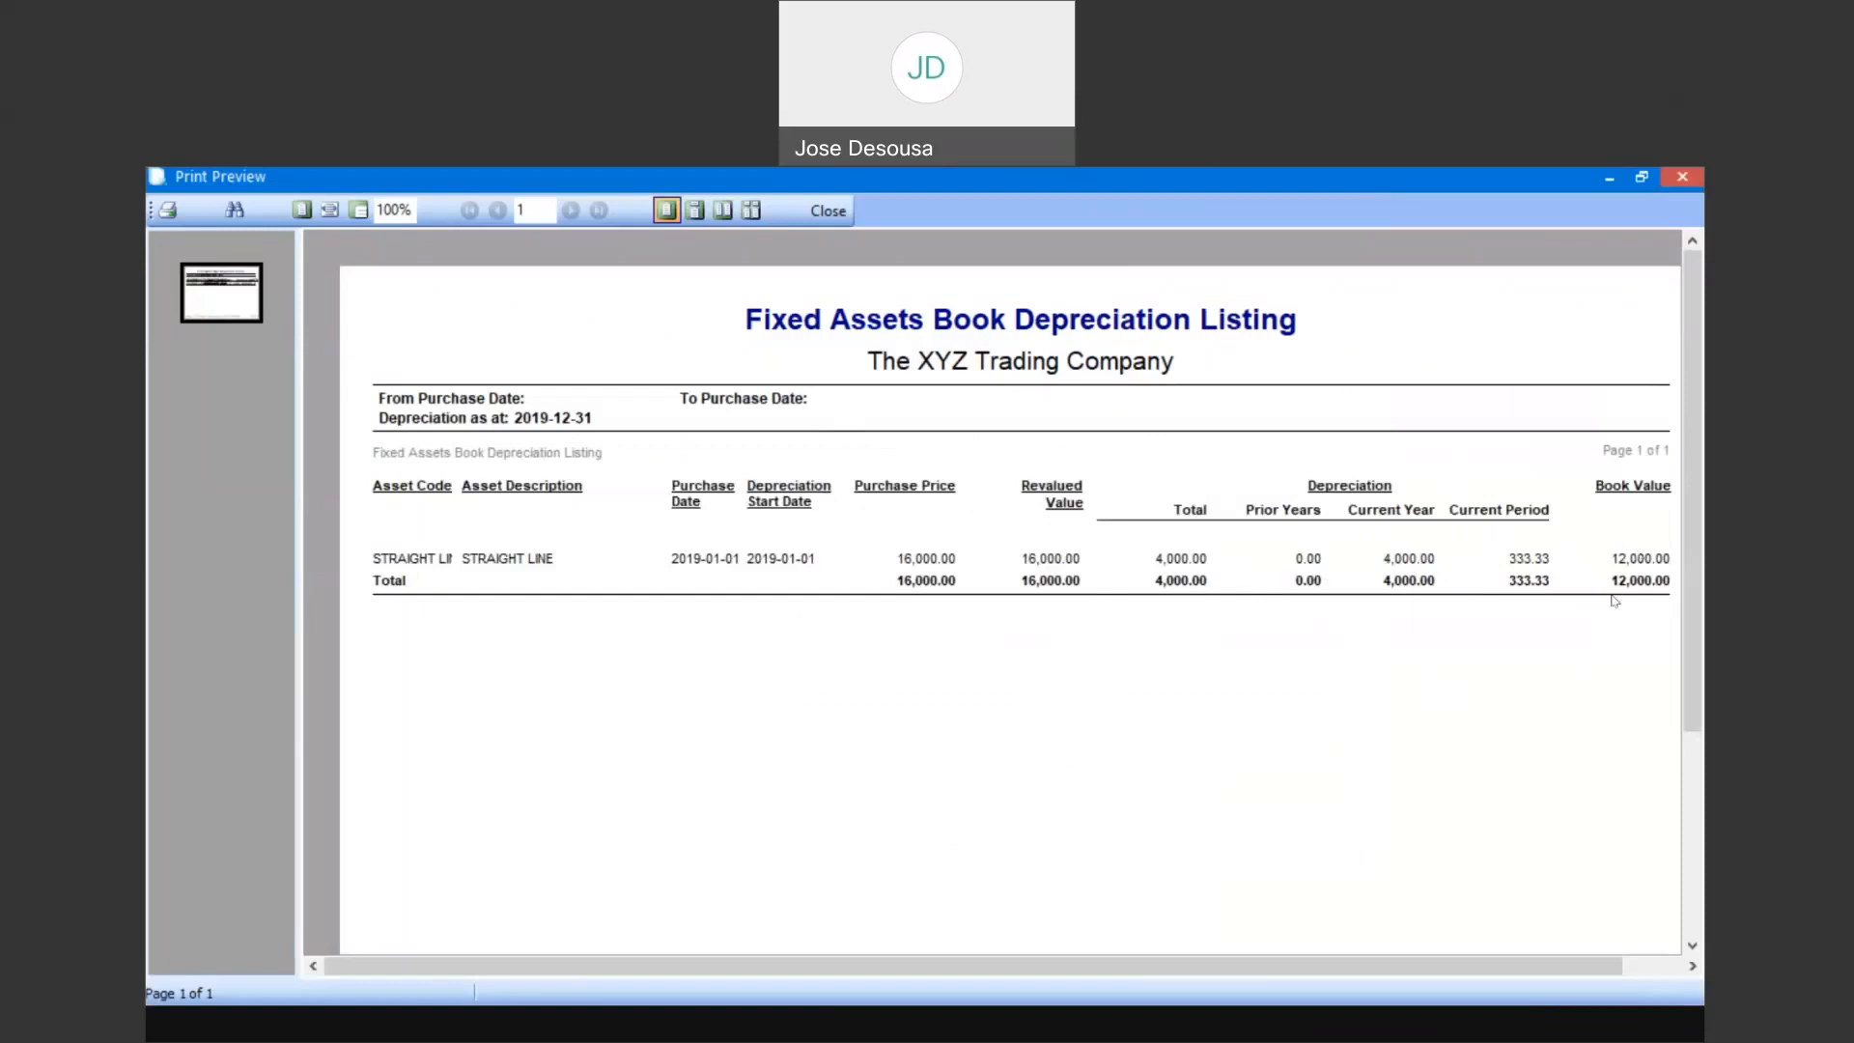
{"action": "left_click", "coordinate": [827, 210]}
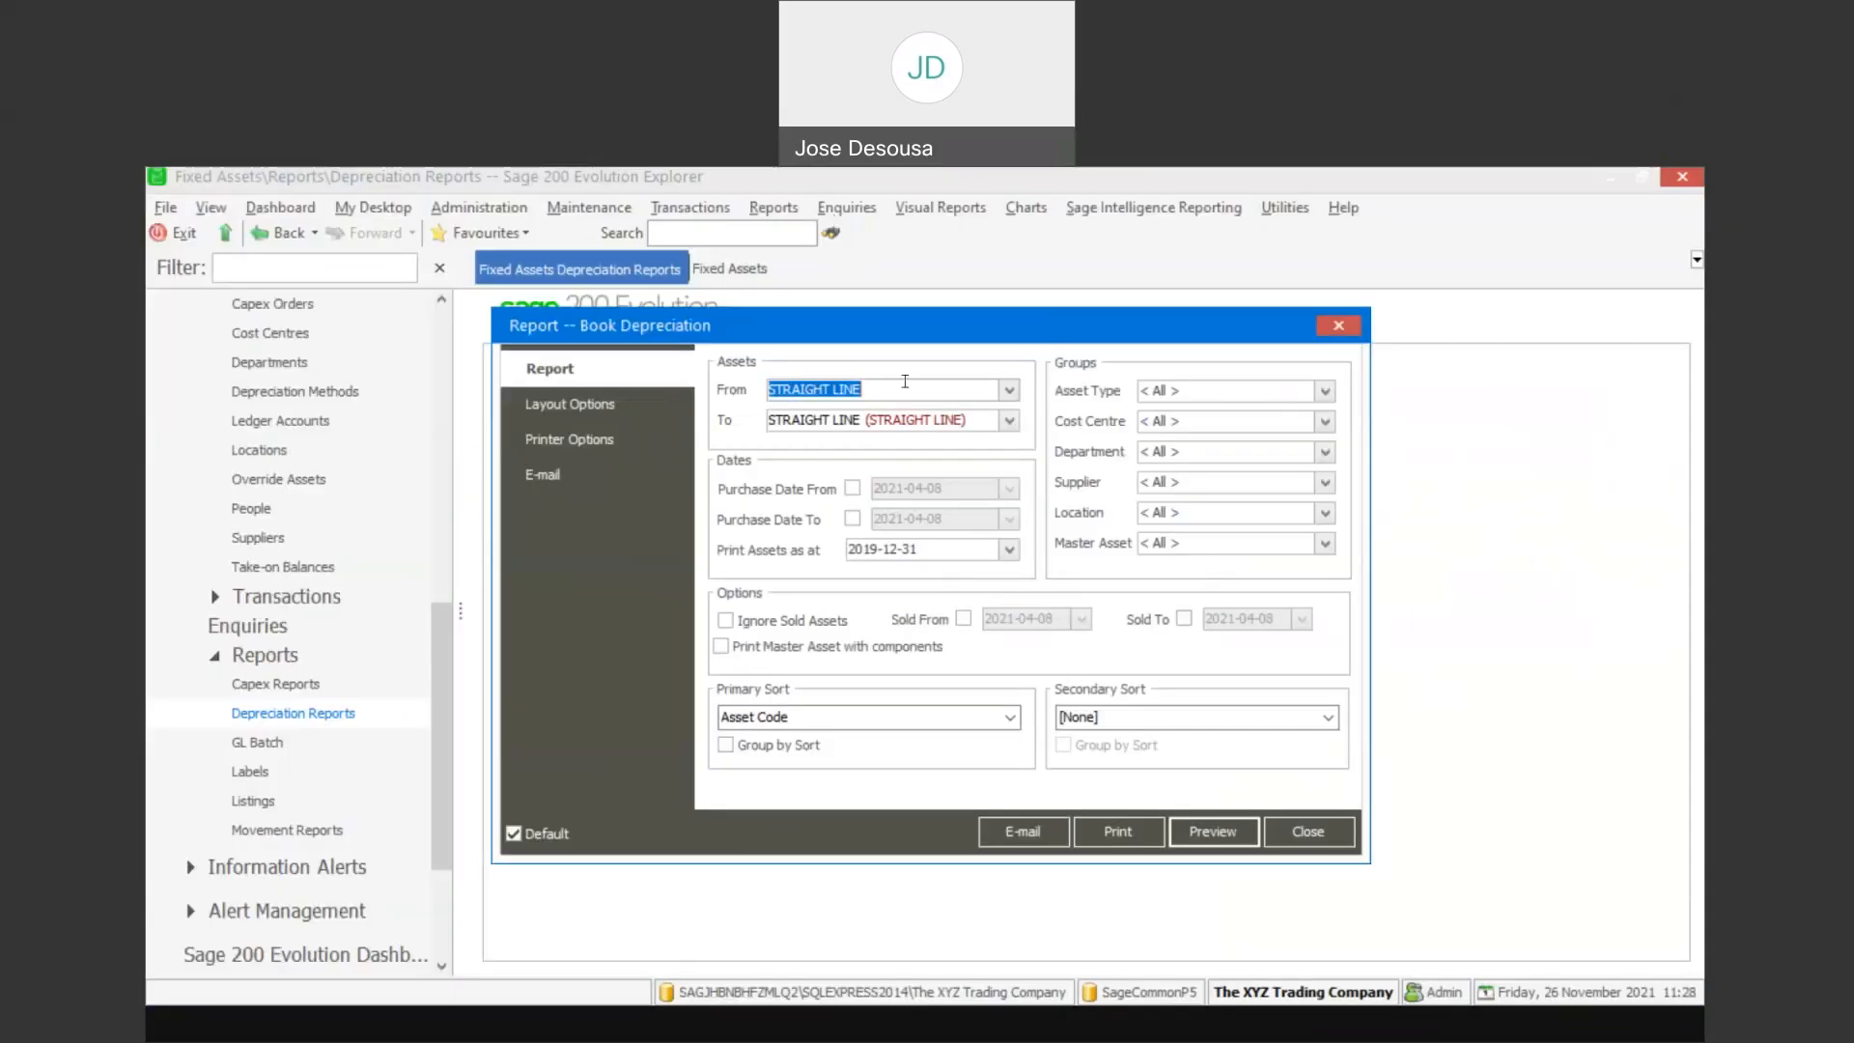
Limit the Book Depreciation report to the EQUAL ALLOWANCE asset at both ends of the asset range
{"action": "key", "text": "BackSpace"}
{"action": "type", "text": "EQ"}
{"action": "left_click", "coordinate": [972, 418]}
{"action": "key", "text": "BackSpace"}
{"action": "key", "text": "BackSpace"}
{"action": "key", "text": "BackSpace"}
{"action": "key", "text": "BackSpace"}
{"action": "key", "text": "BackSpace"}
{"action": "key", "text": "BackSpace"}
{"action": "key", "text": "BackSpace"}
{"action": "key", "text": "BackSpace"}
{"action": "key", "text": "BackSpace"}
{"action": "key", "text": "BackSpace"}
{"action": "key", "text": "BackSpace"}
{"action": "key", "text": "BackSpace"}
{"action": "key", "text": "BackSpace"}
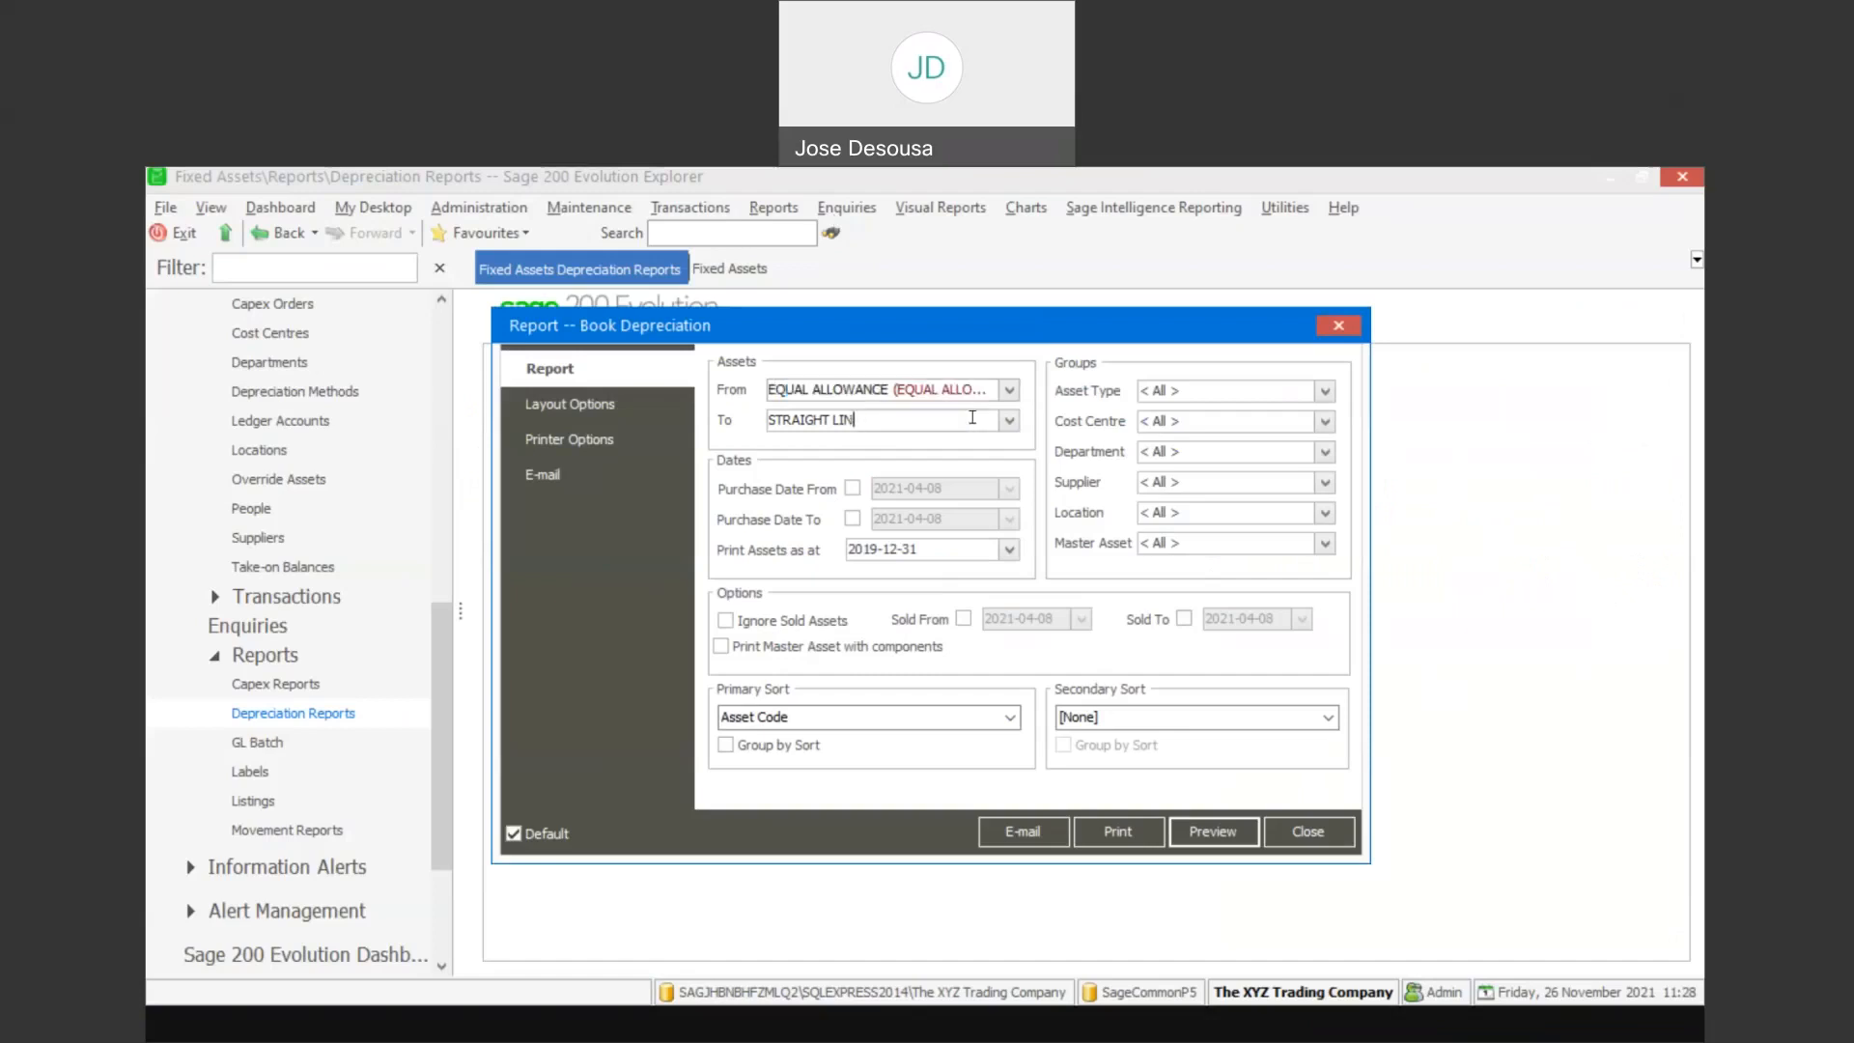
{"action": "type", "text": "EQUAL ALLOWANCE"}
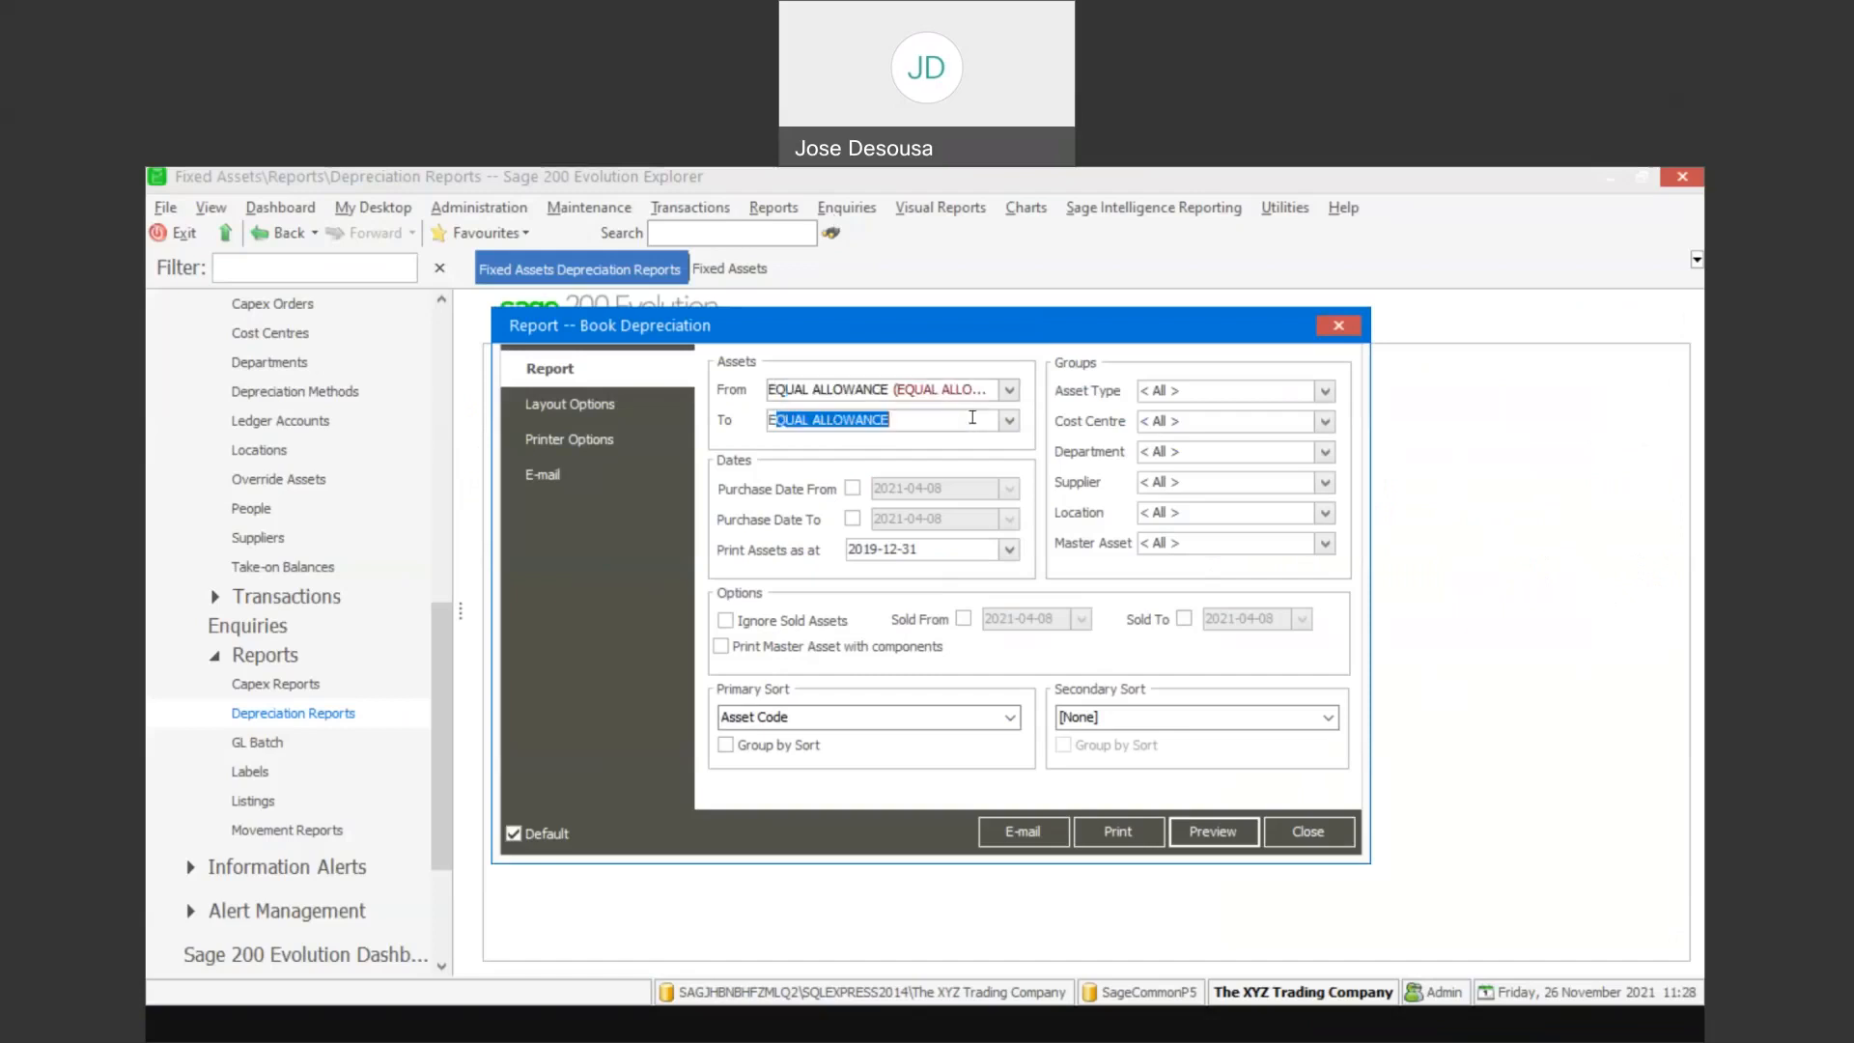
Preview the EQUAL ALLOWANCE asset's Book Depreciation report as at 2019-01-31 and close the preview
{"action": "left_click", "coordinate": [1009, 550]}
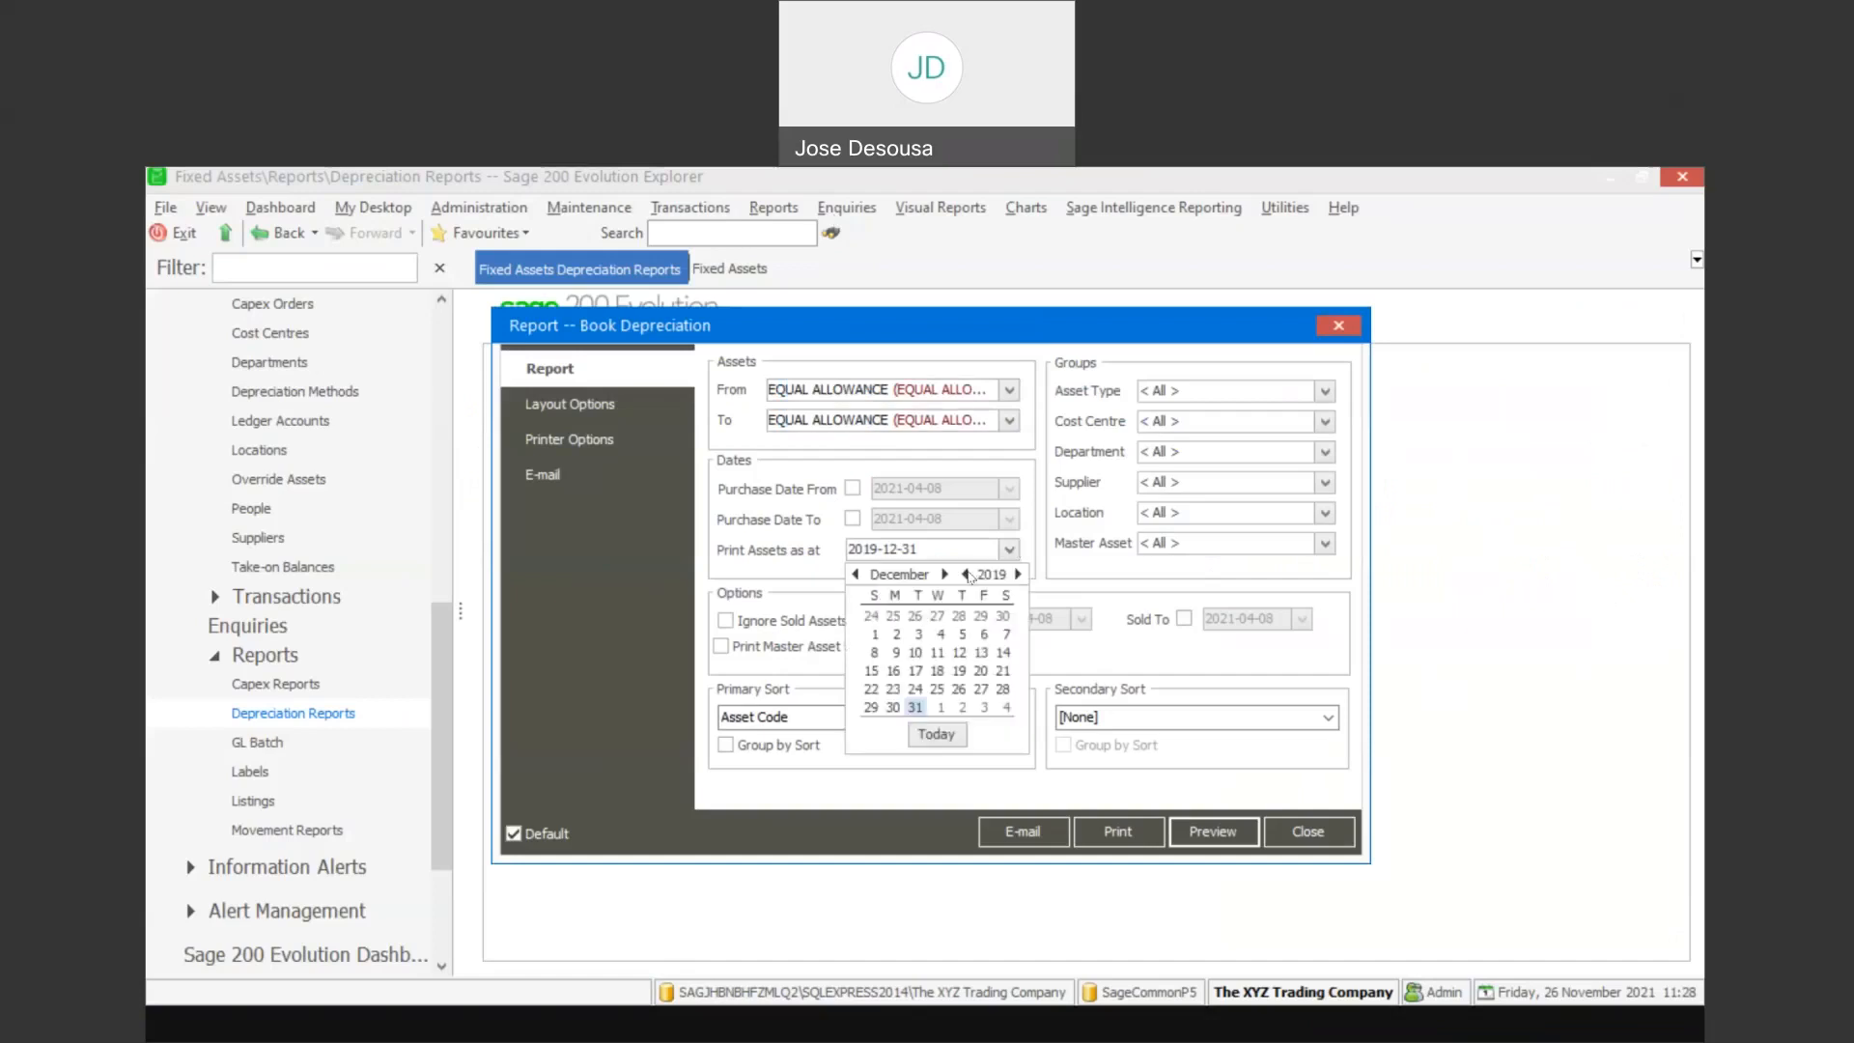
{"action": "left_click", "coordinate": [856, 575]}
{"action": "left_click", "coordinate": [857, 575]}
{"action": "left_click", "coordinate": [857, 574]}
{"action": "left_click", "coordinate": [857, 575]}
{"action": "left_click", "coordinate": [856, 574]}
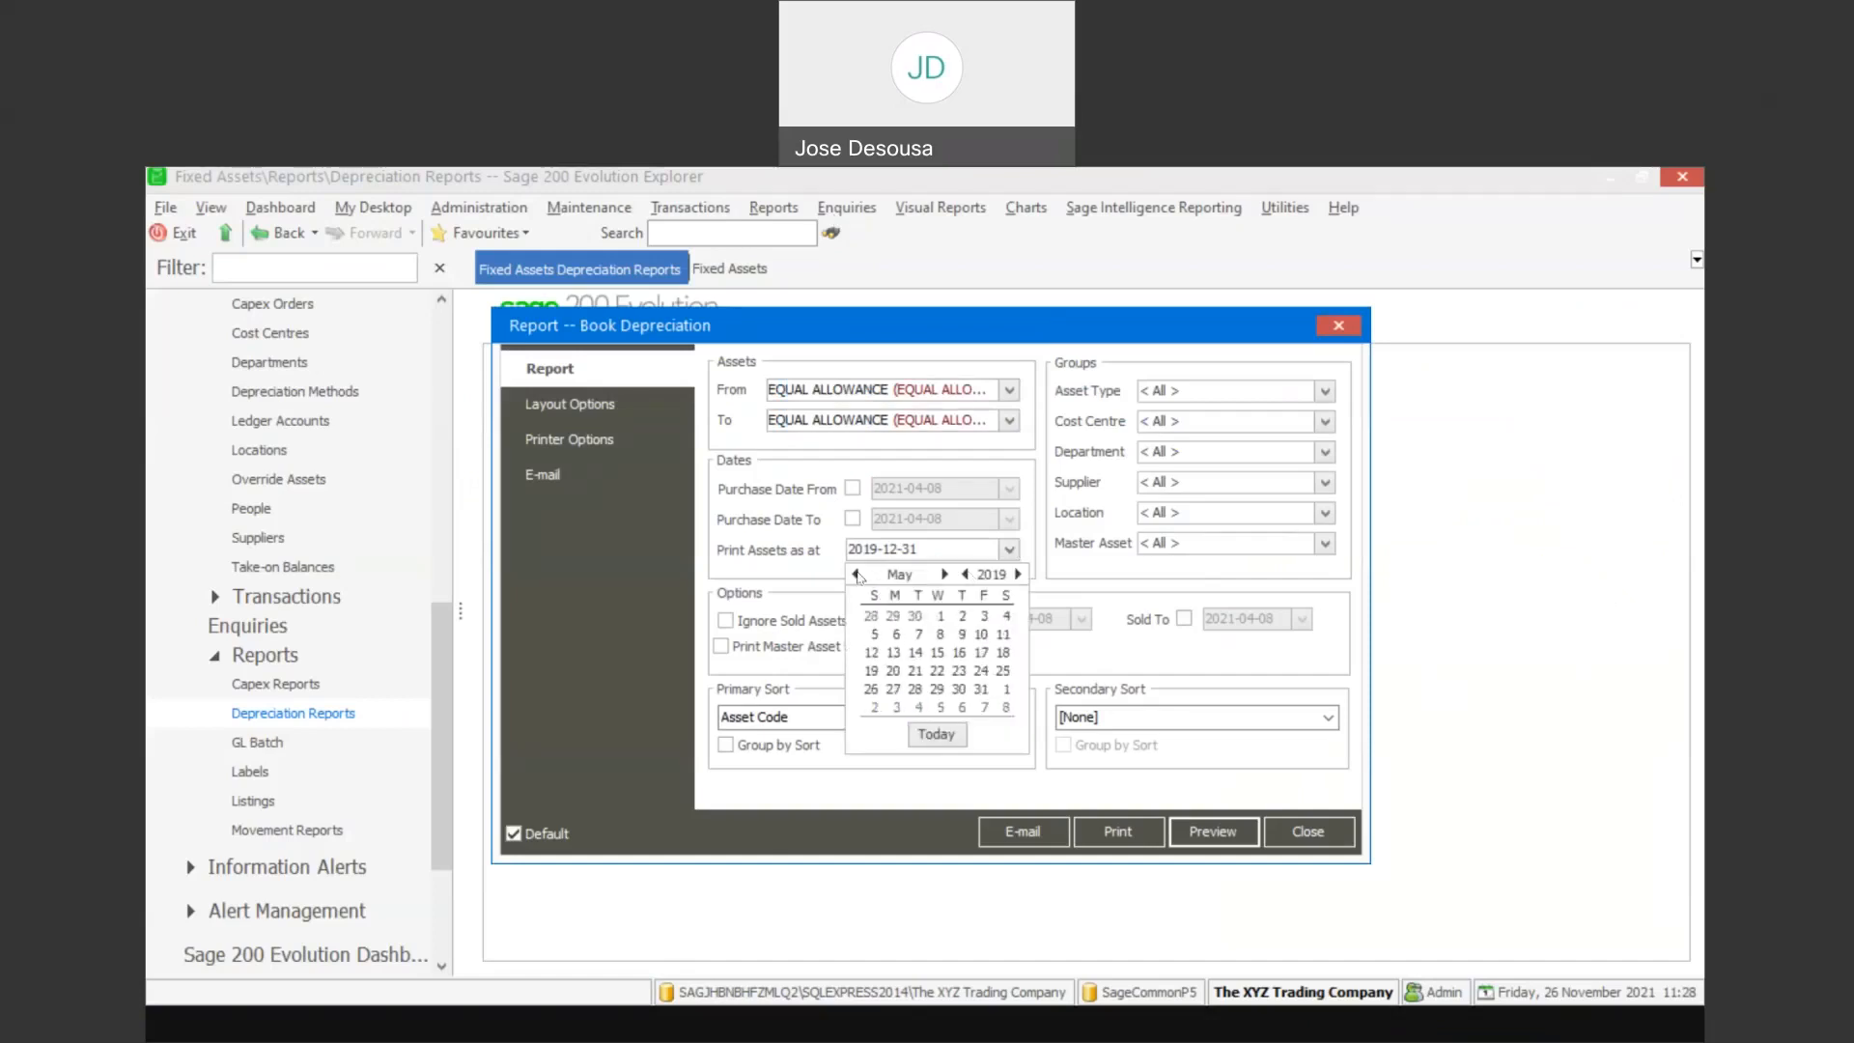
{"action": "left_click", "coordinate": [857, 575]}
{"action": "left_click", "coordinate": [857, 574]}
{"action": "left_click", "coordinate": [857, 575]}
{"action": "left_click", "coordinate": [856, 575]}
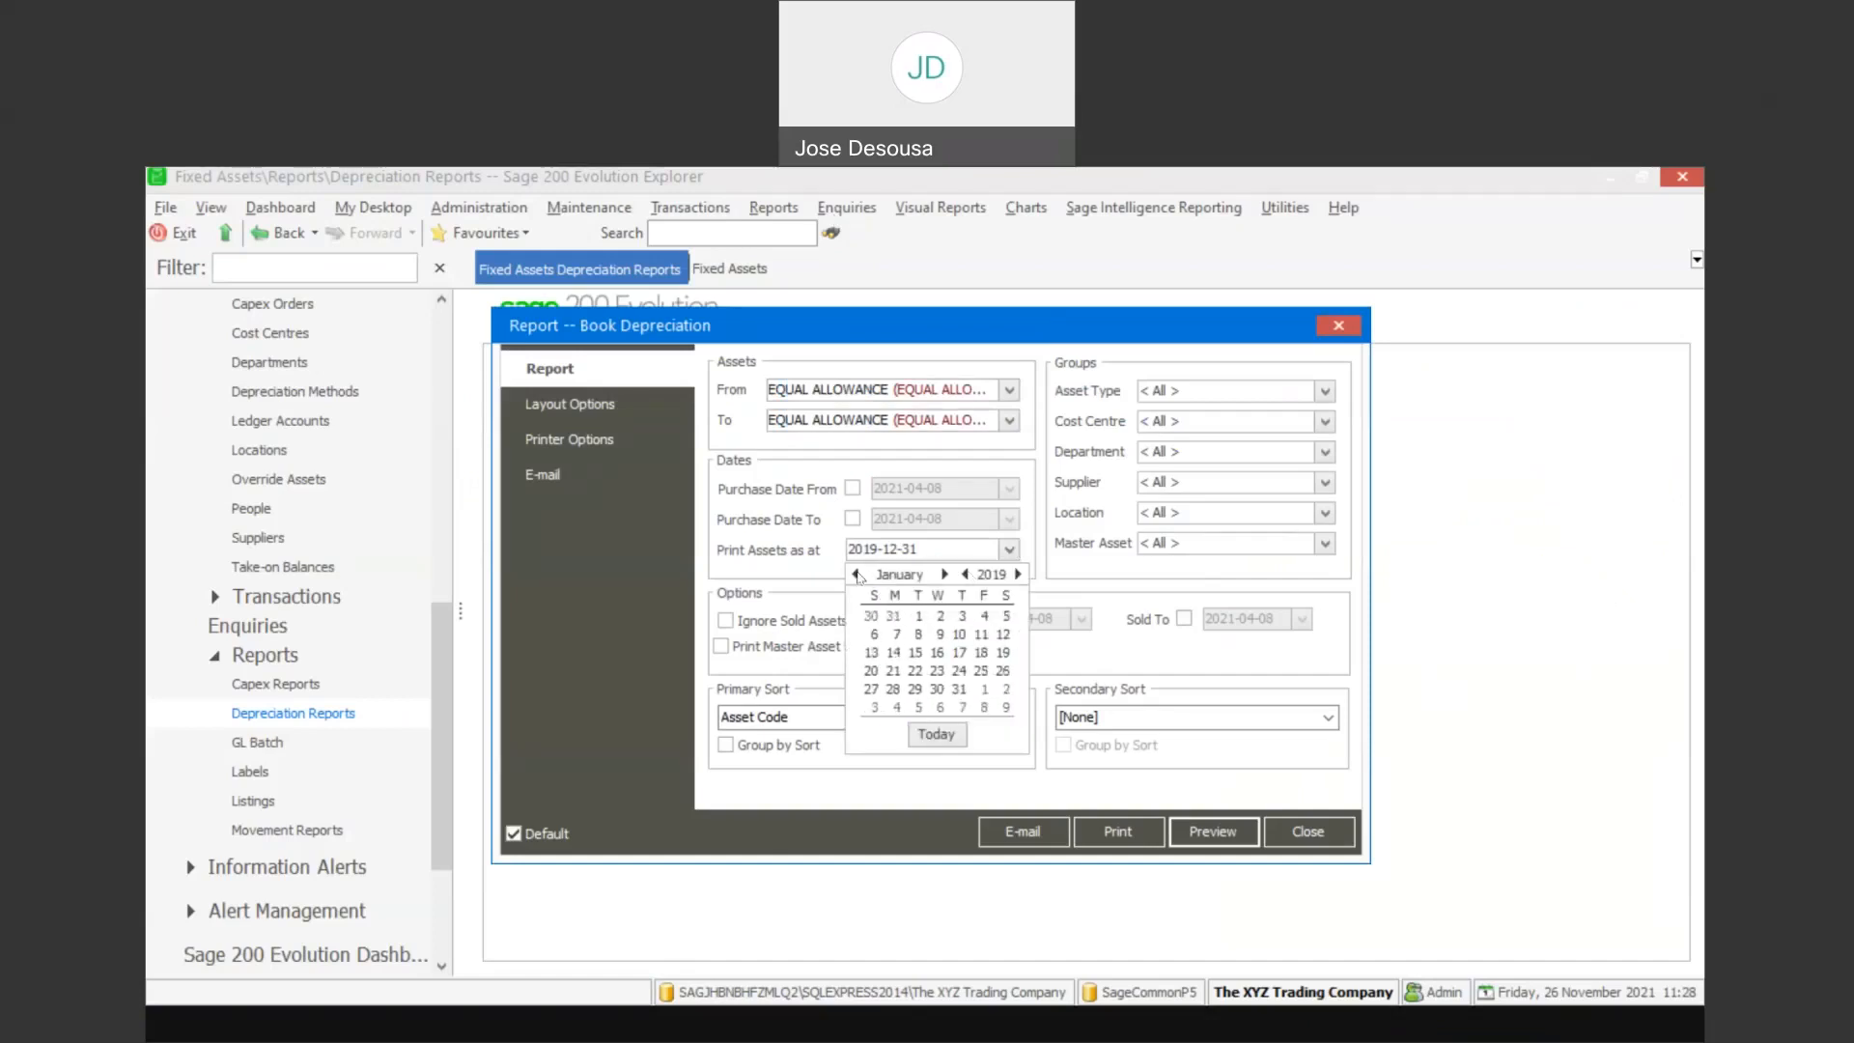
{"action": "left_click", "coordinate": [958, 690]}
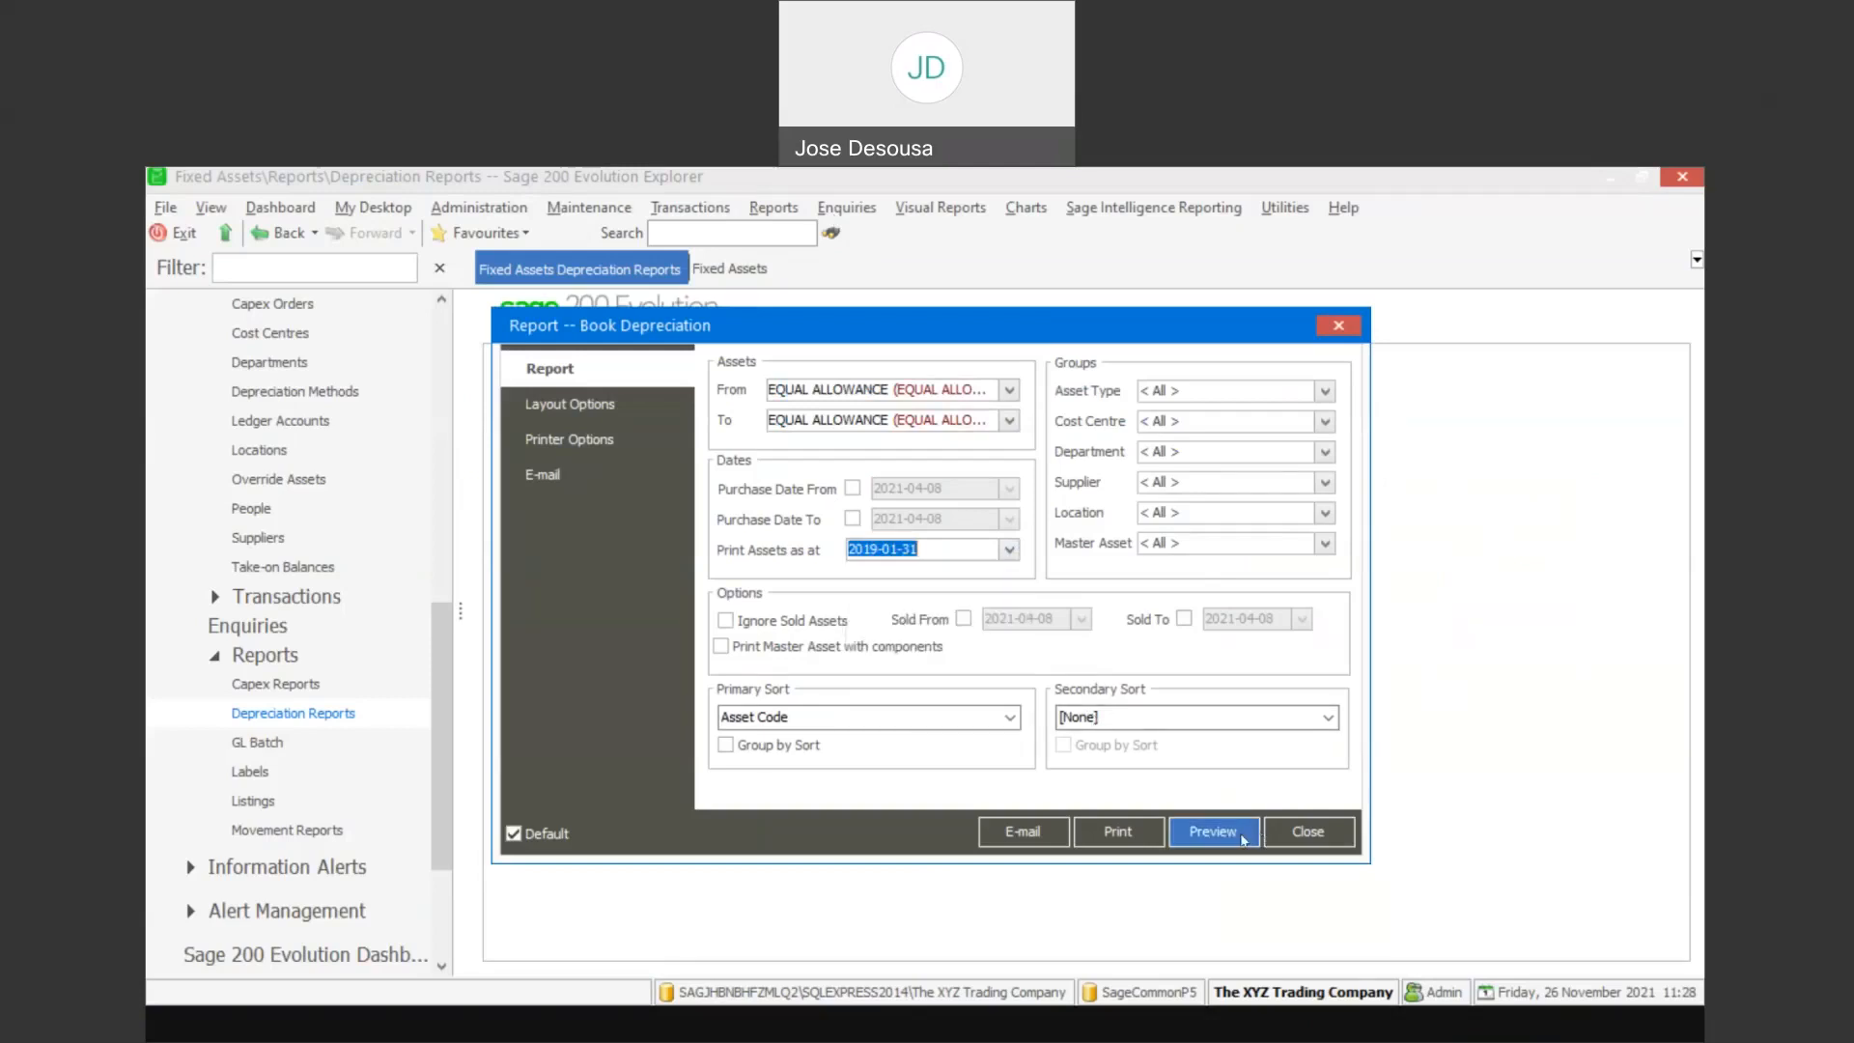
{"action": "left_click", "coordinate": [1233, 828]}
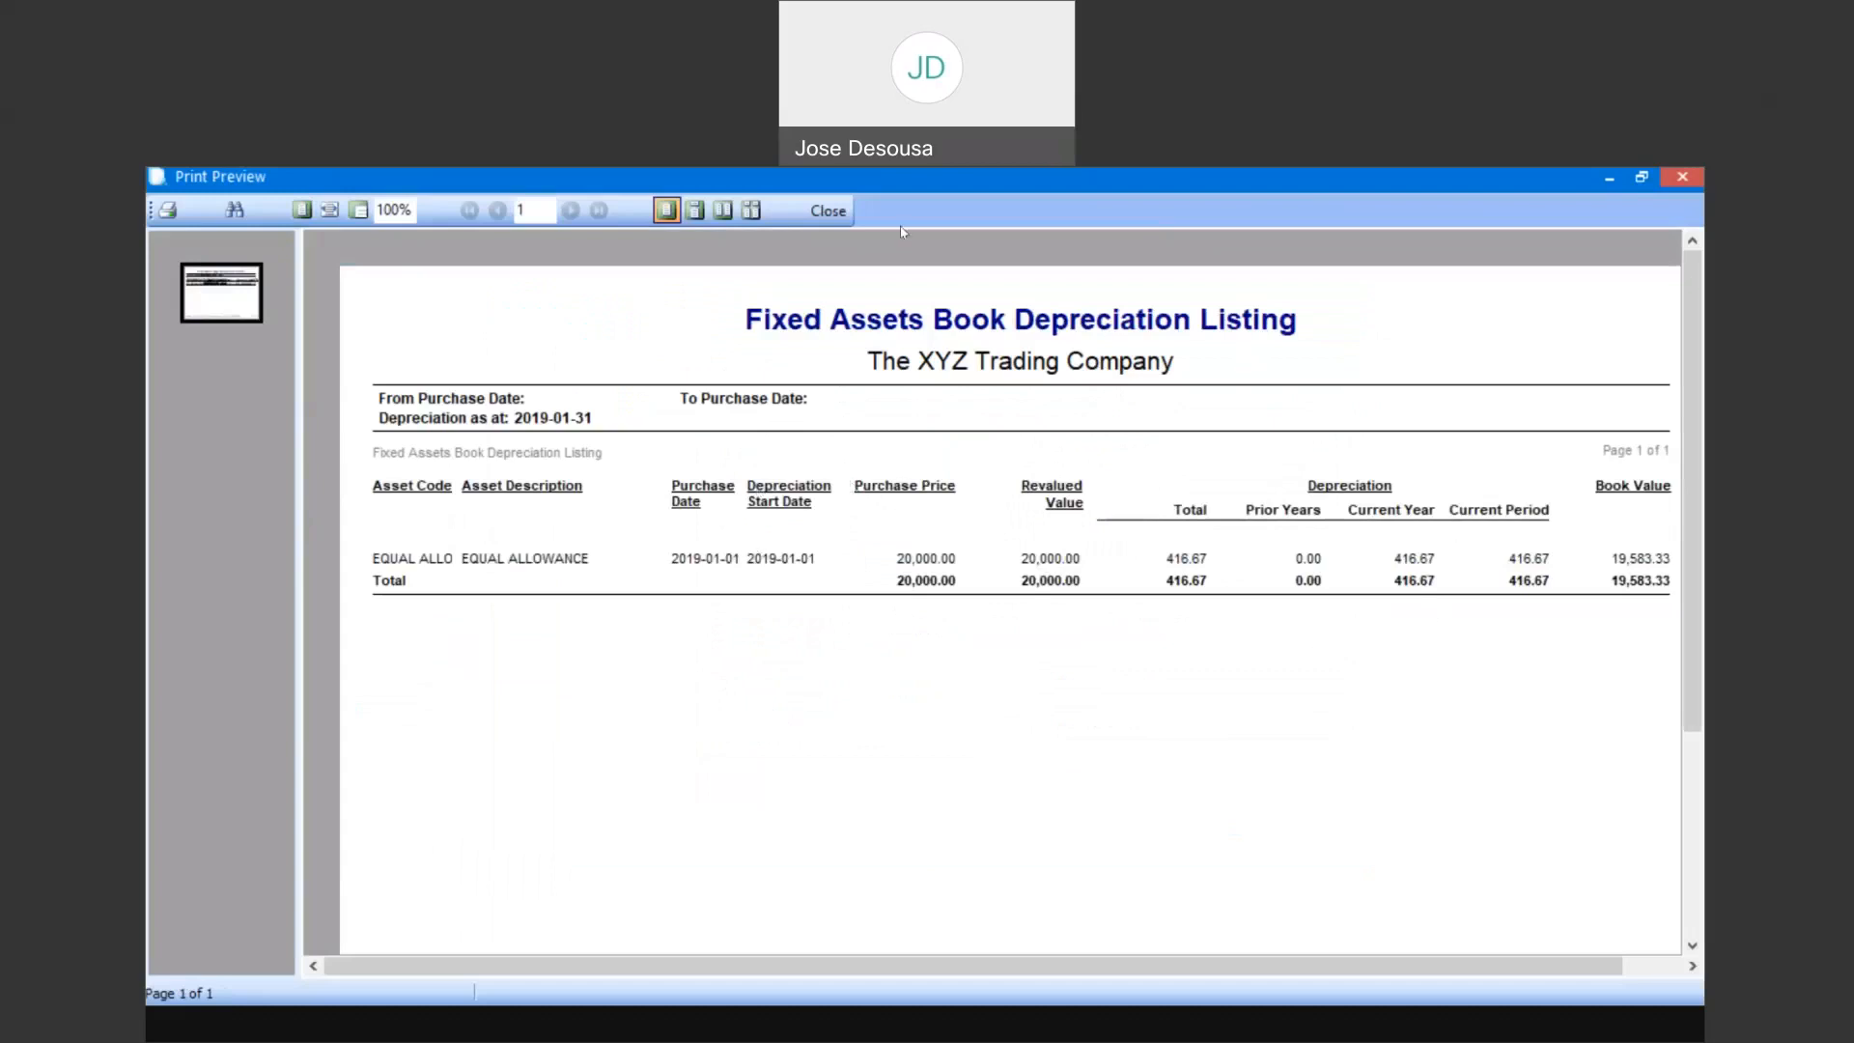
{"action": "left_click", "coordinate": [829, 212]}
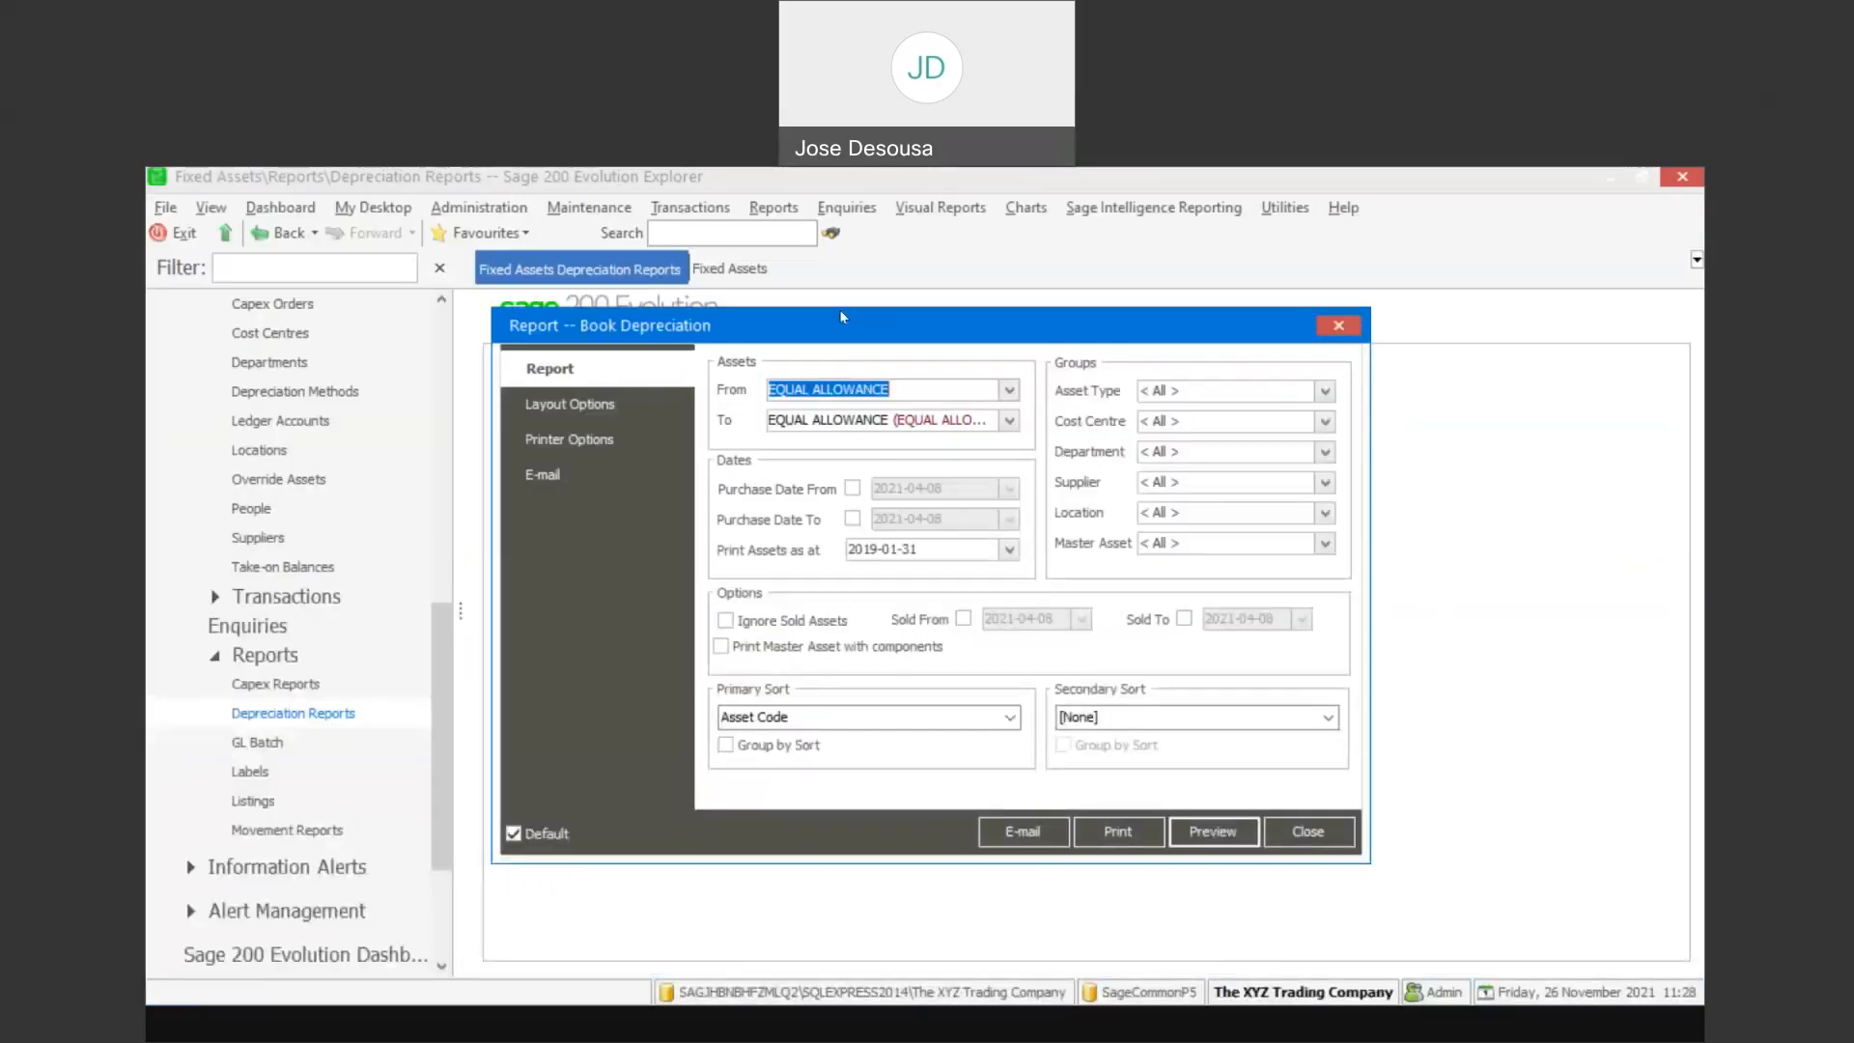
Preview the EQUAL ALLOWANCE asset's Book Depreciation report as at 2019-02-28 and close the preview
{"action": "left_click", "coordinate": [1009, 550]}
{"action": "left_click", "coordinate": [944, 574]}
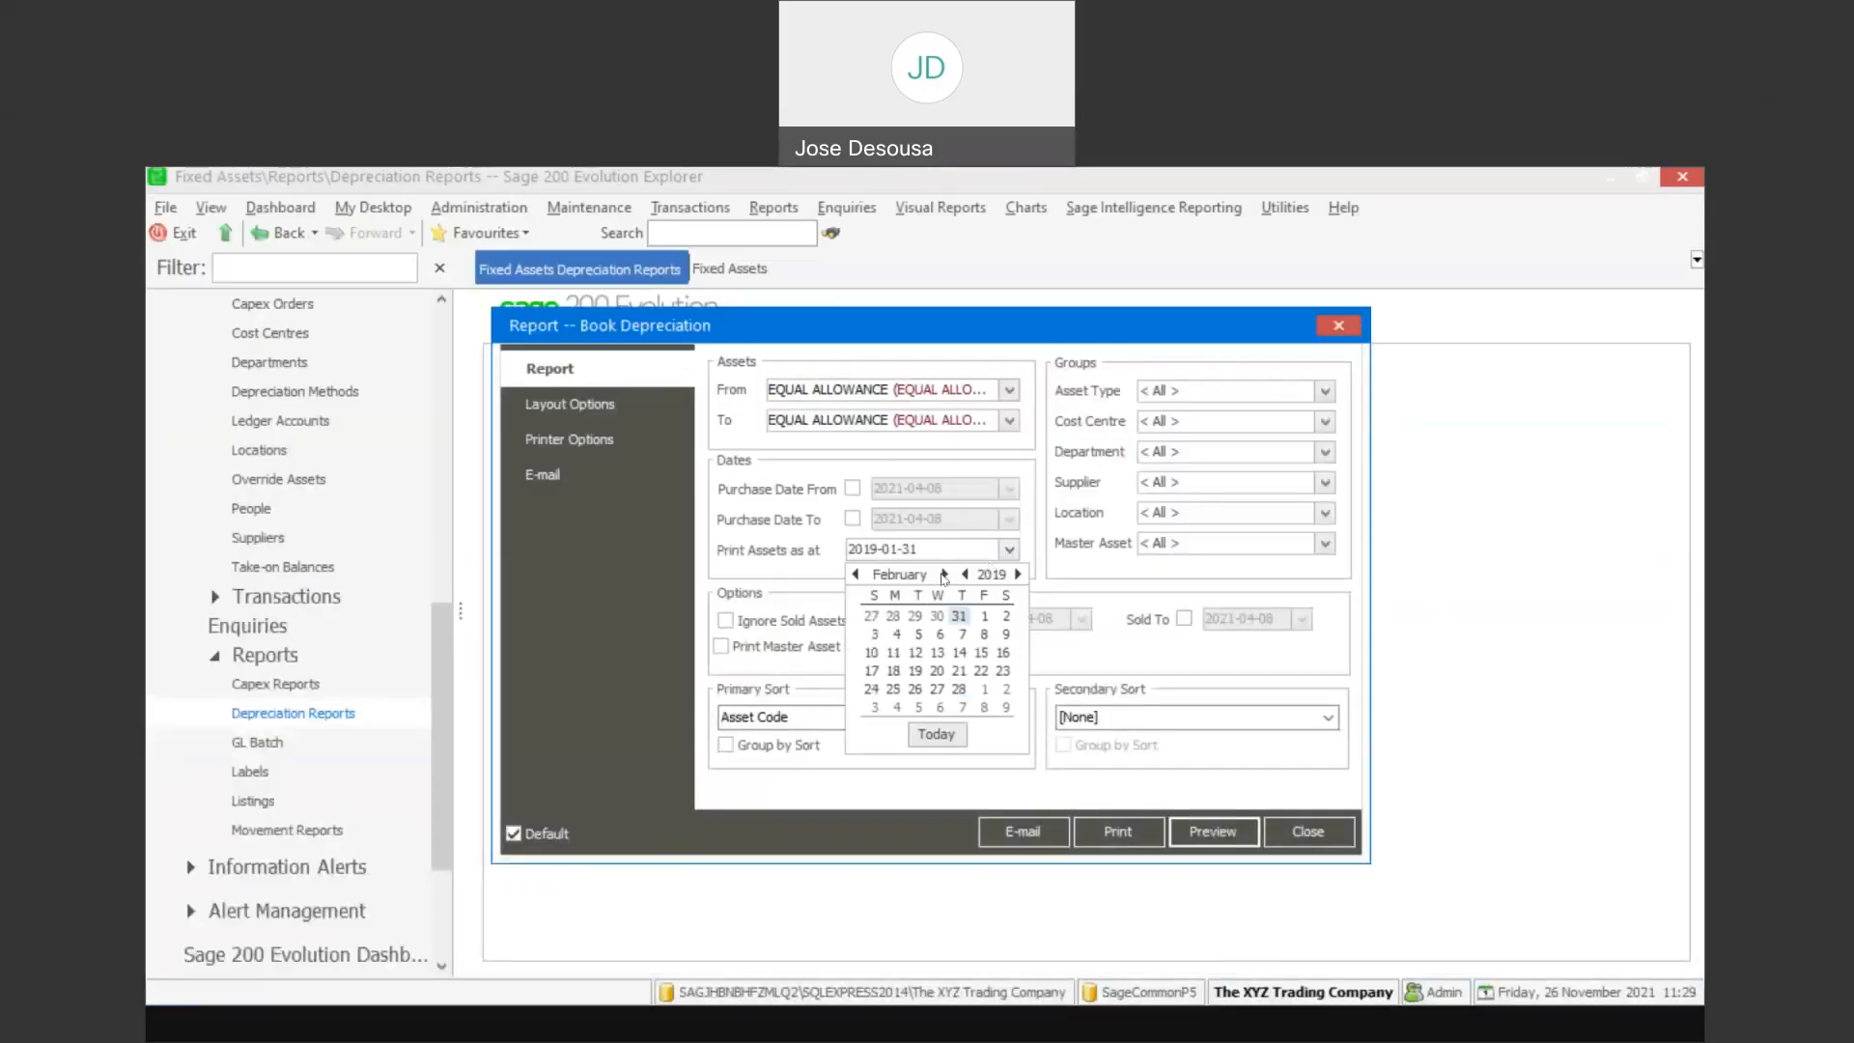
{"action": "left_click", "coordinate": [962, 691]}
{"action": "left_click", "coordinate": [1213, 831]}
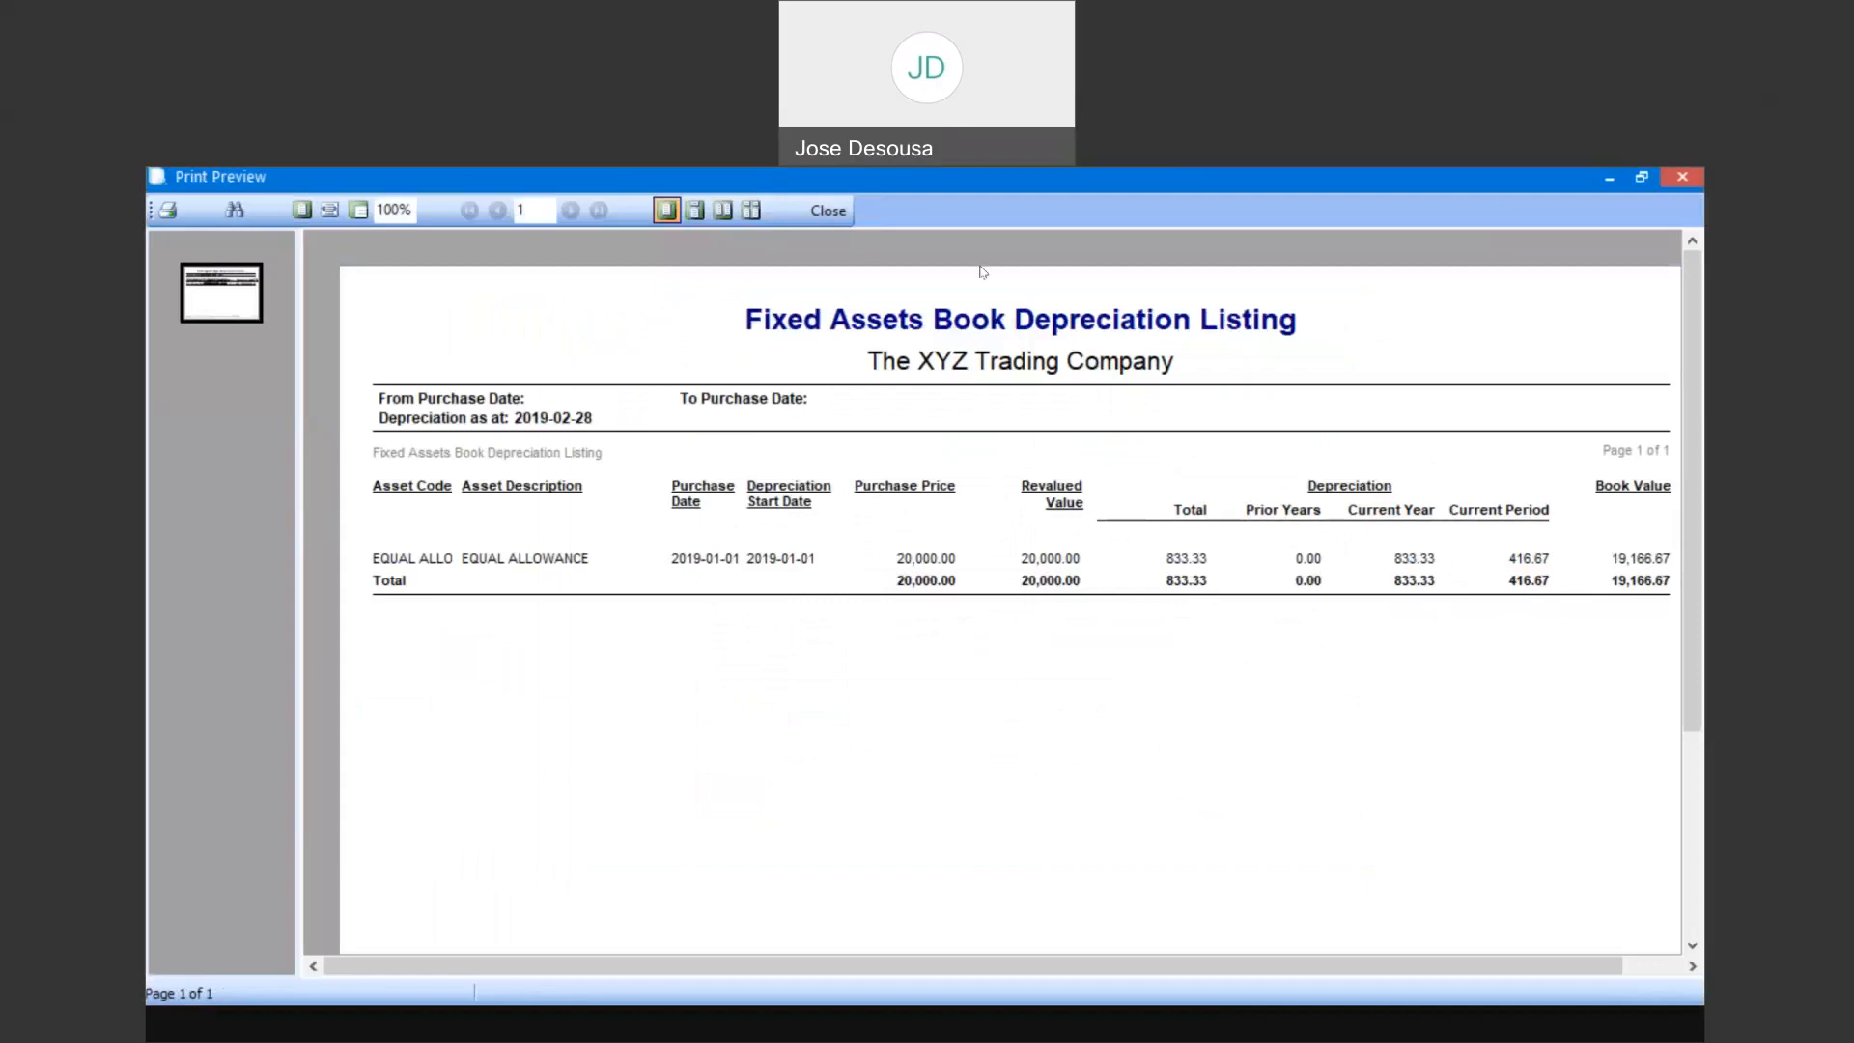
{"action": "left_click", "coordinate": [827, 211]}
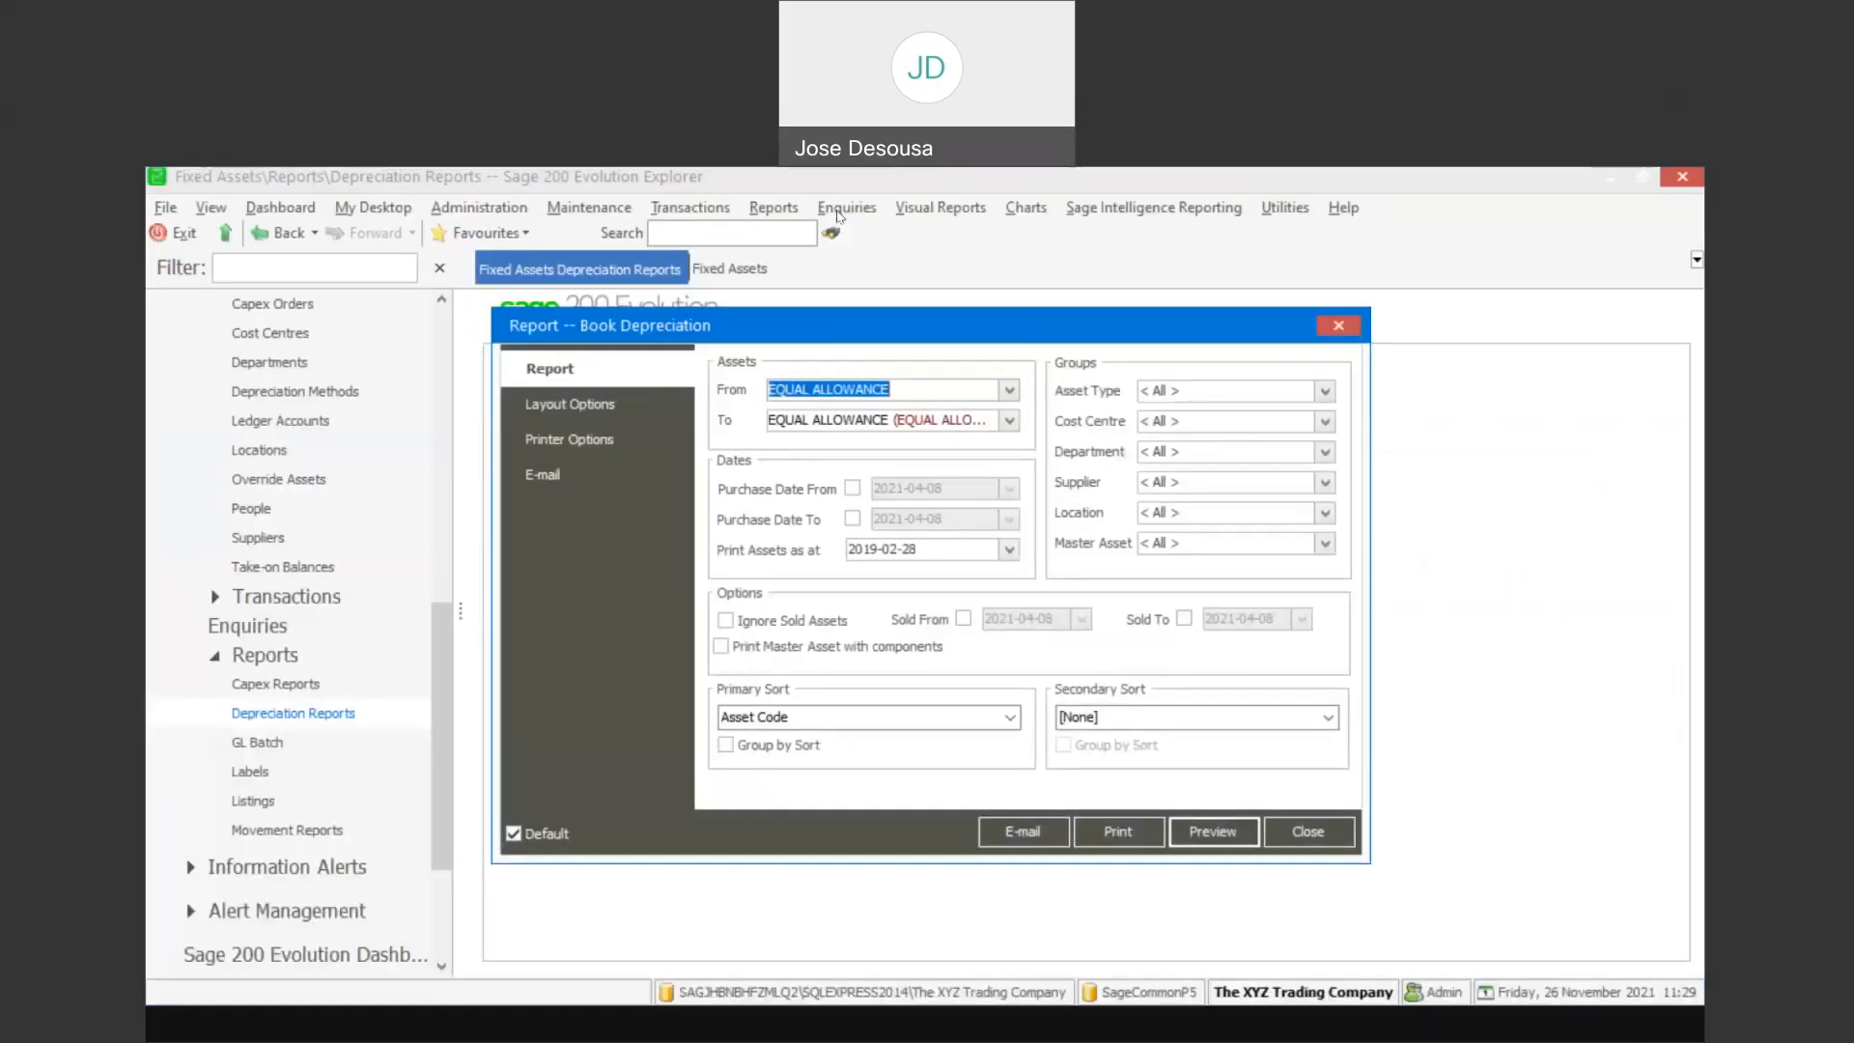
Limit the Book Depreciation report to the PLANT AND MACHINERY asset at both ends of the asset range
{"action": "key", "text": "BackSpace"}
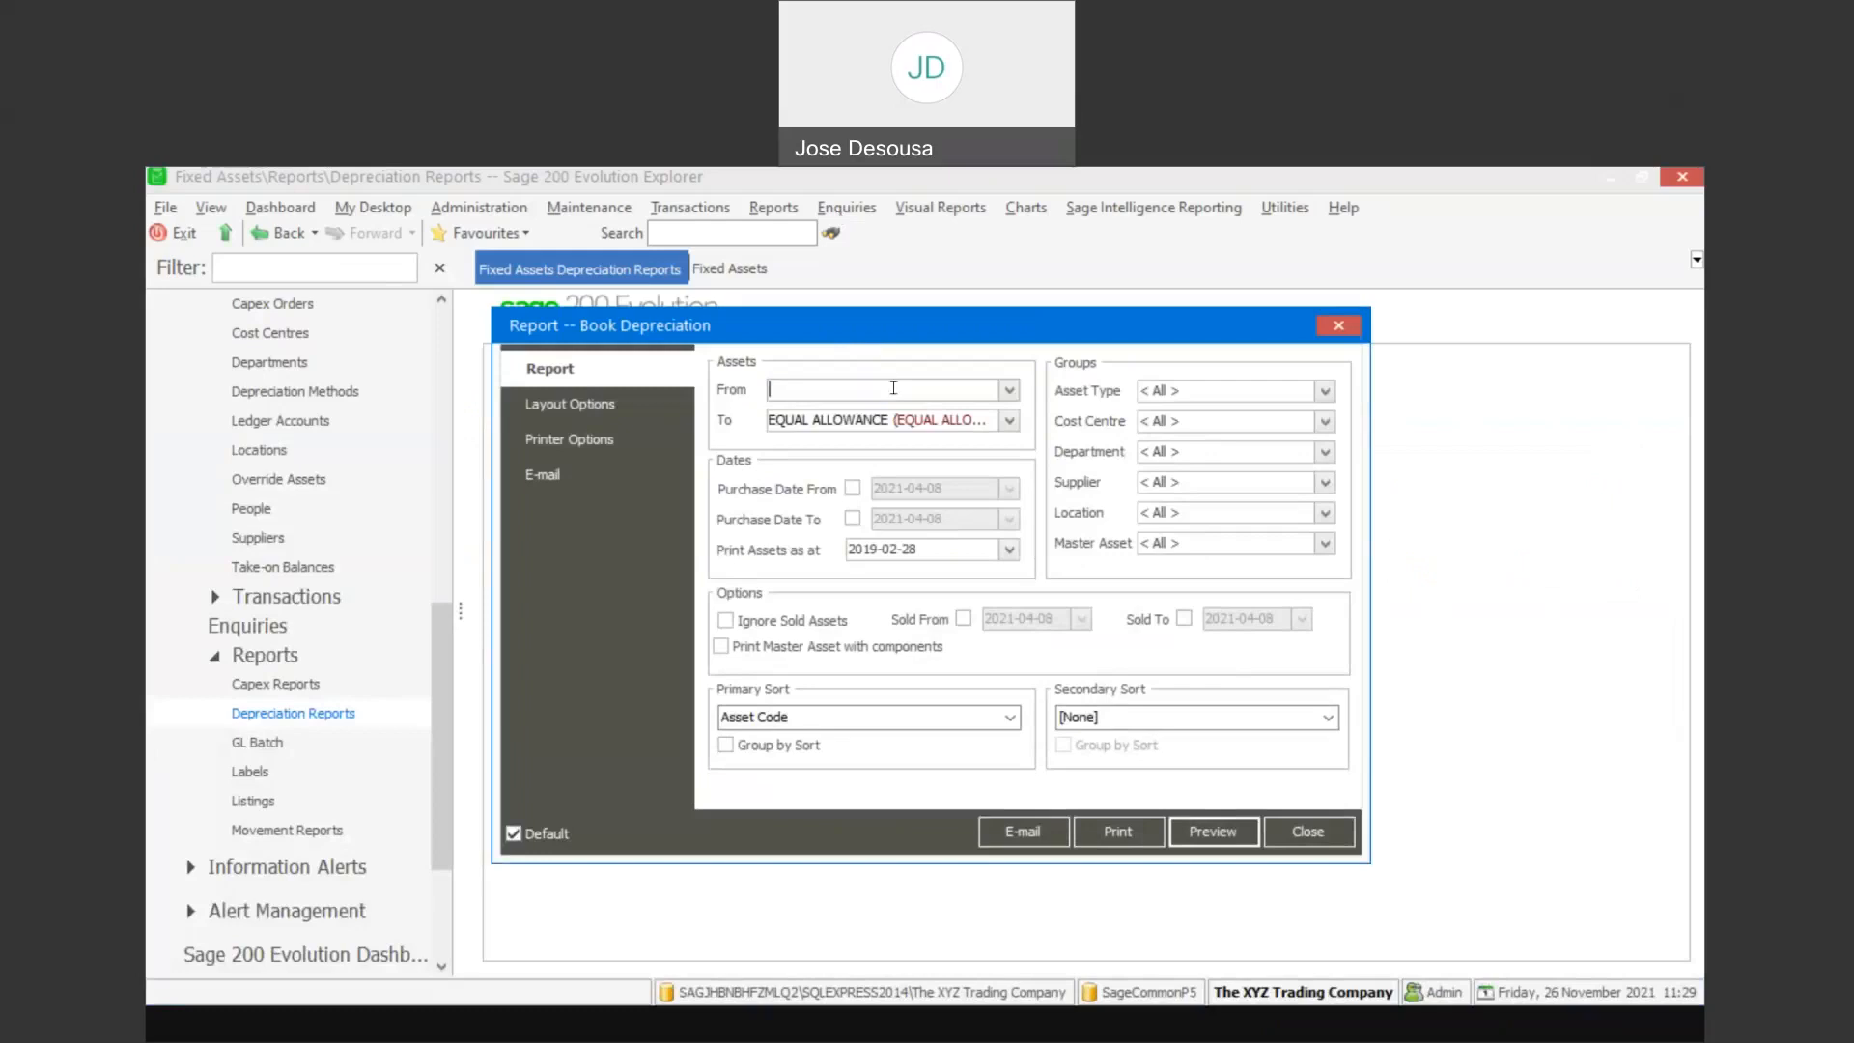
{"action": "type", "text": "PLANT AND MACHINERY"}
{"action": "key", "text": "Tab"}
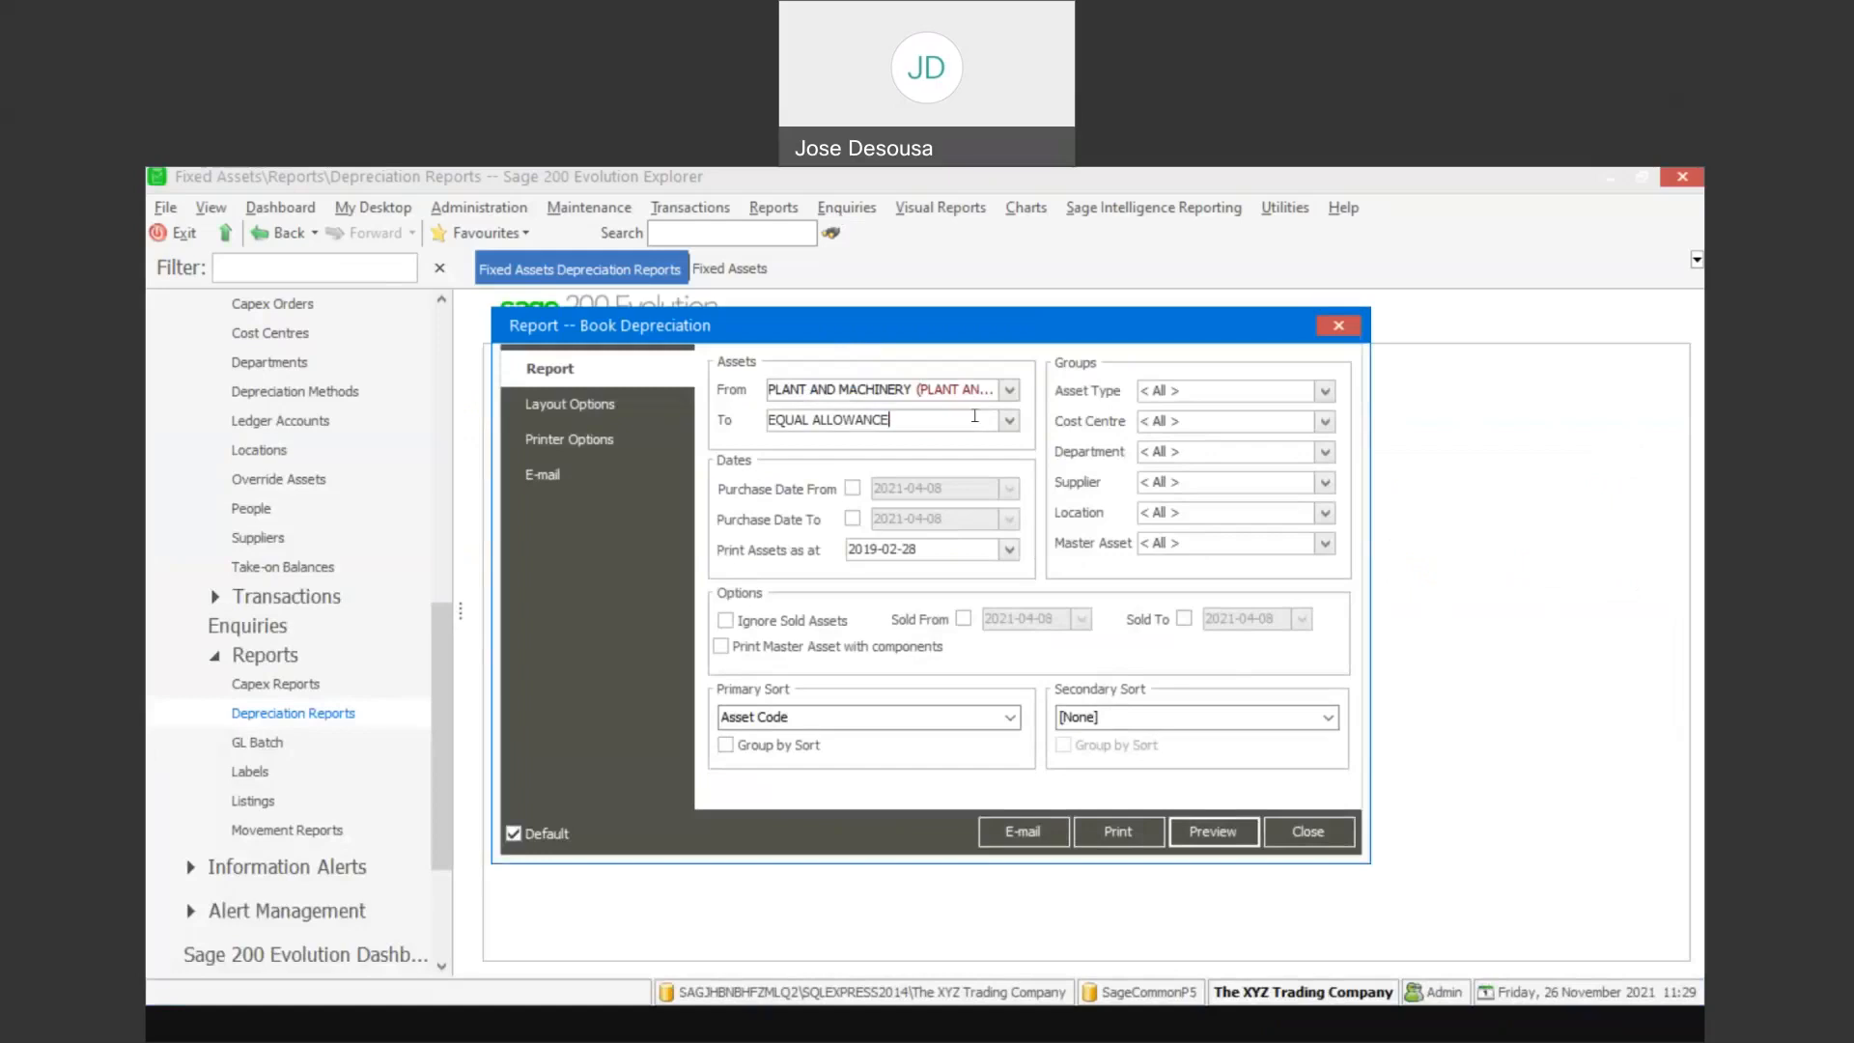
{"action": "type", "text": "EQU"}
{"action": "key", "text": "BackSpace"}
{"action": "key", "text": "BackSpace"}
{"action": "key", "text": "BackSpace"}
{"action": "type", "text": "PLANT AND MACHINERY"}
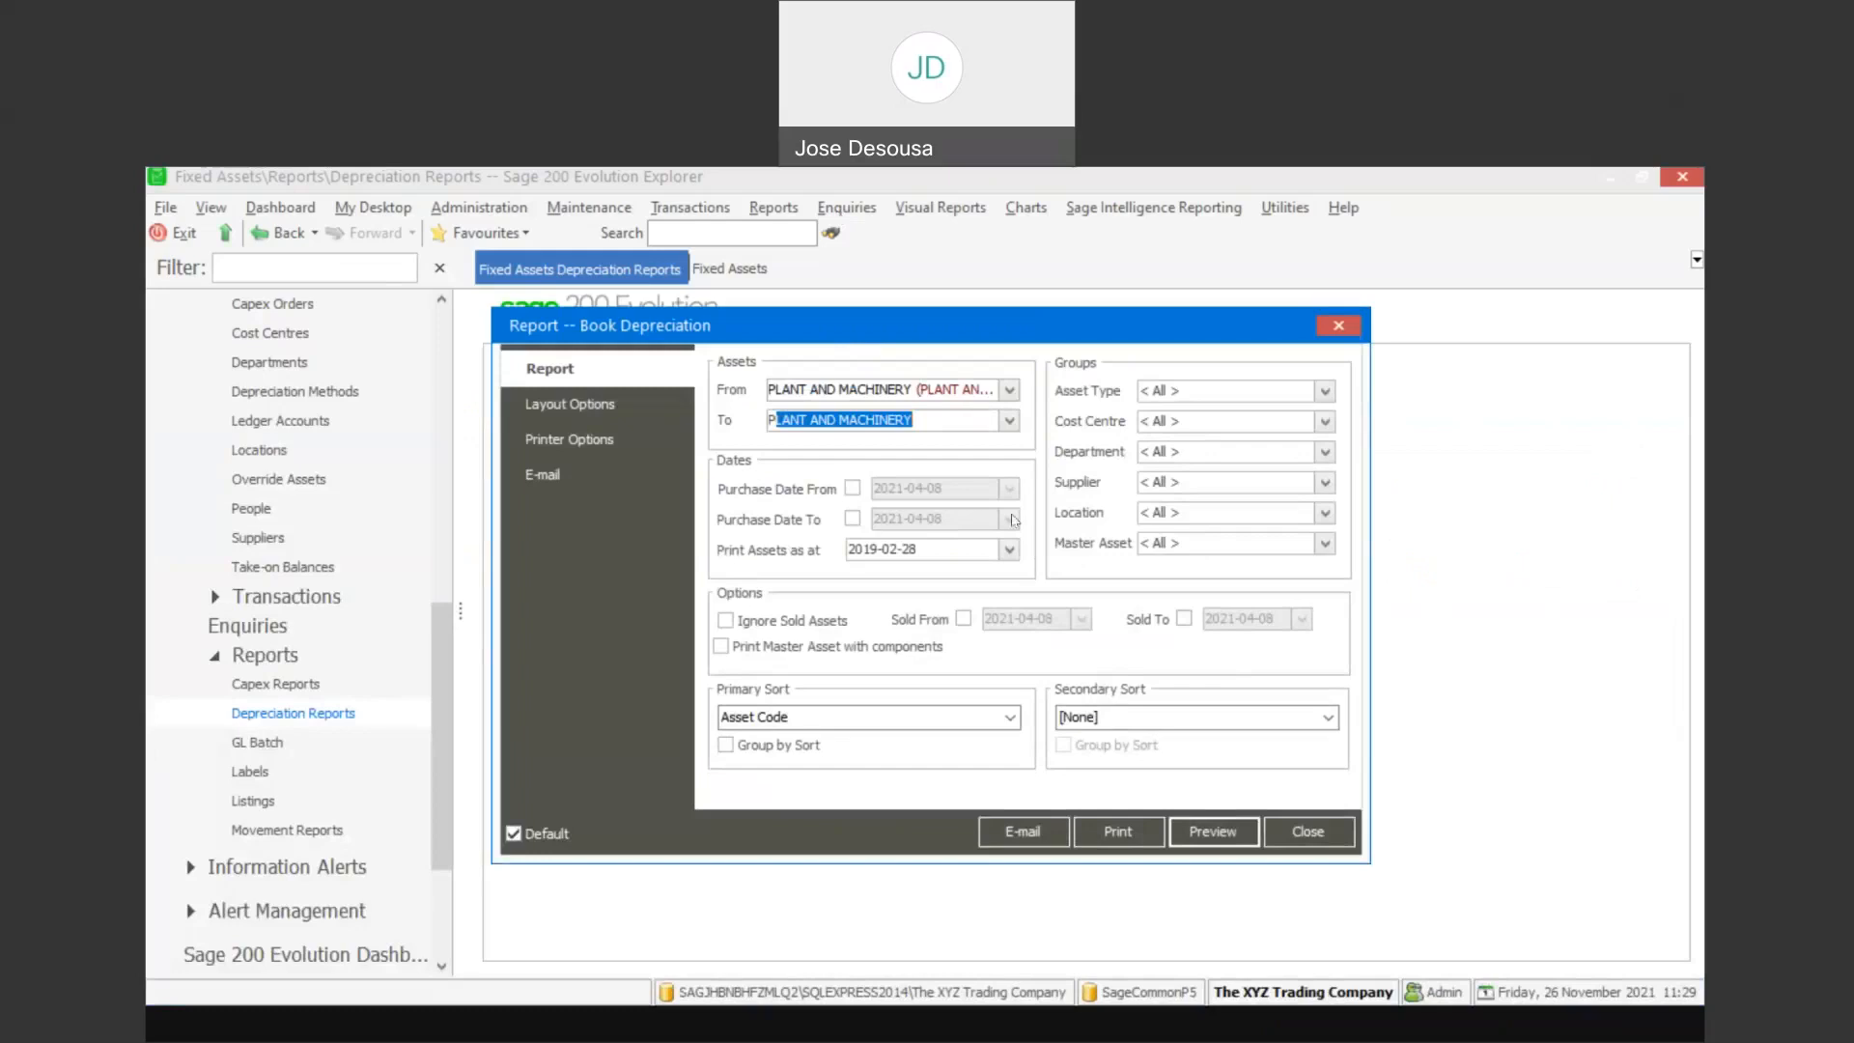
Preview the PLANT AND MACHINERY asset's Book Depreciation report as at 2019-01-31 and close the preview
{"action": "left_click", "coordinate": [1009, 549]}
{"action": "left_click", "coordinate": [854, 574]}
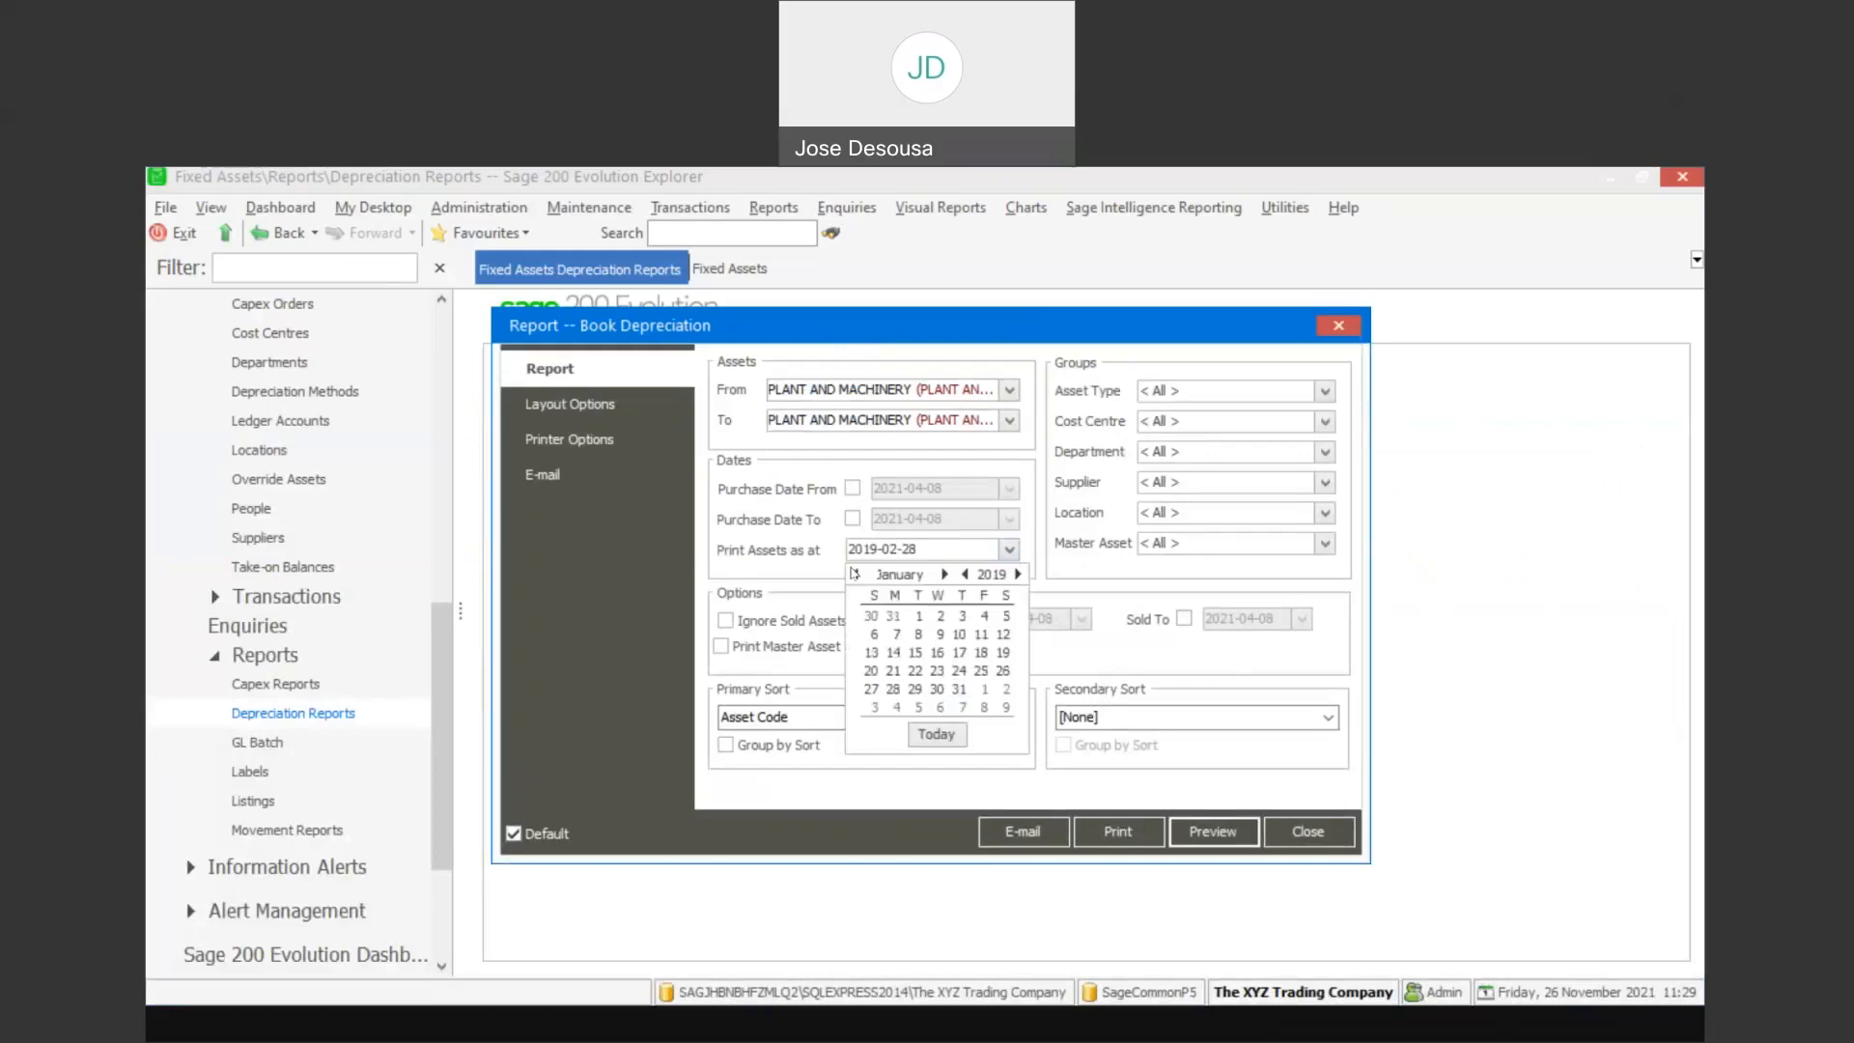
{"action": "left_click", "coordinate": [962, 688]}
{"action": "left_click", "coordinate": [1212, 831]}
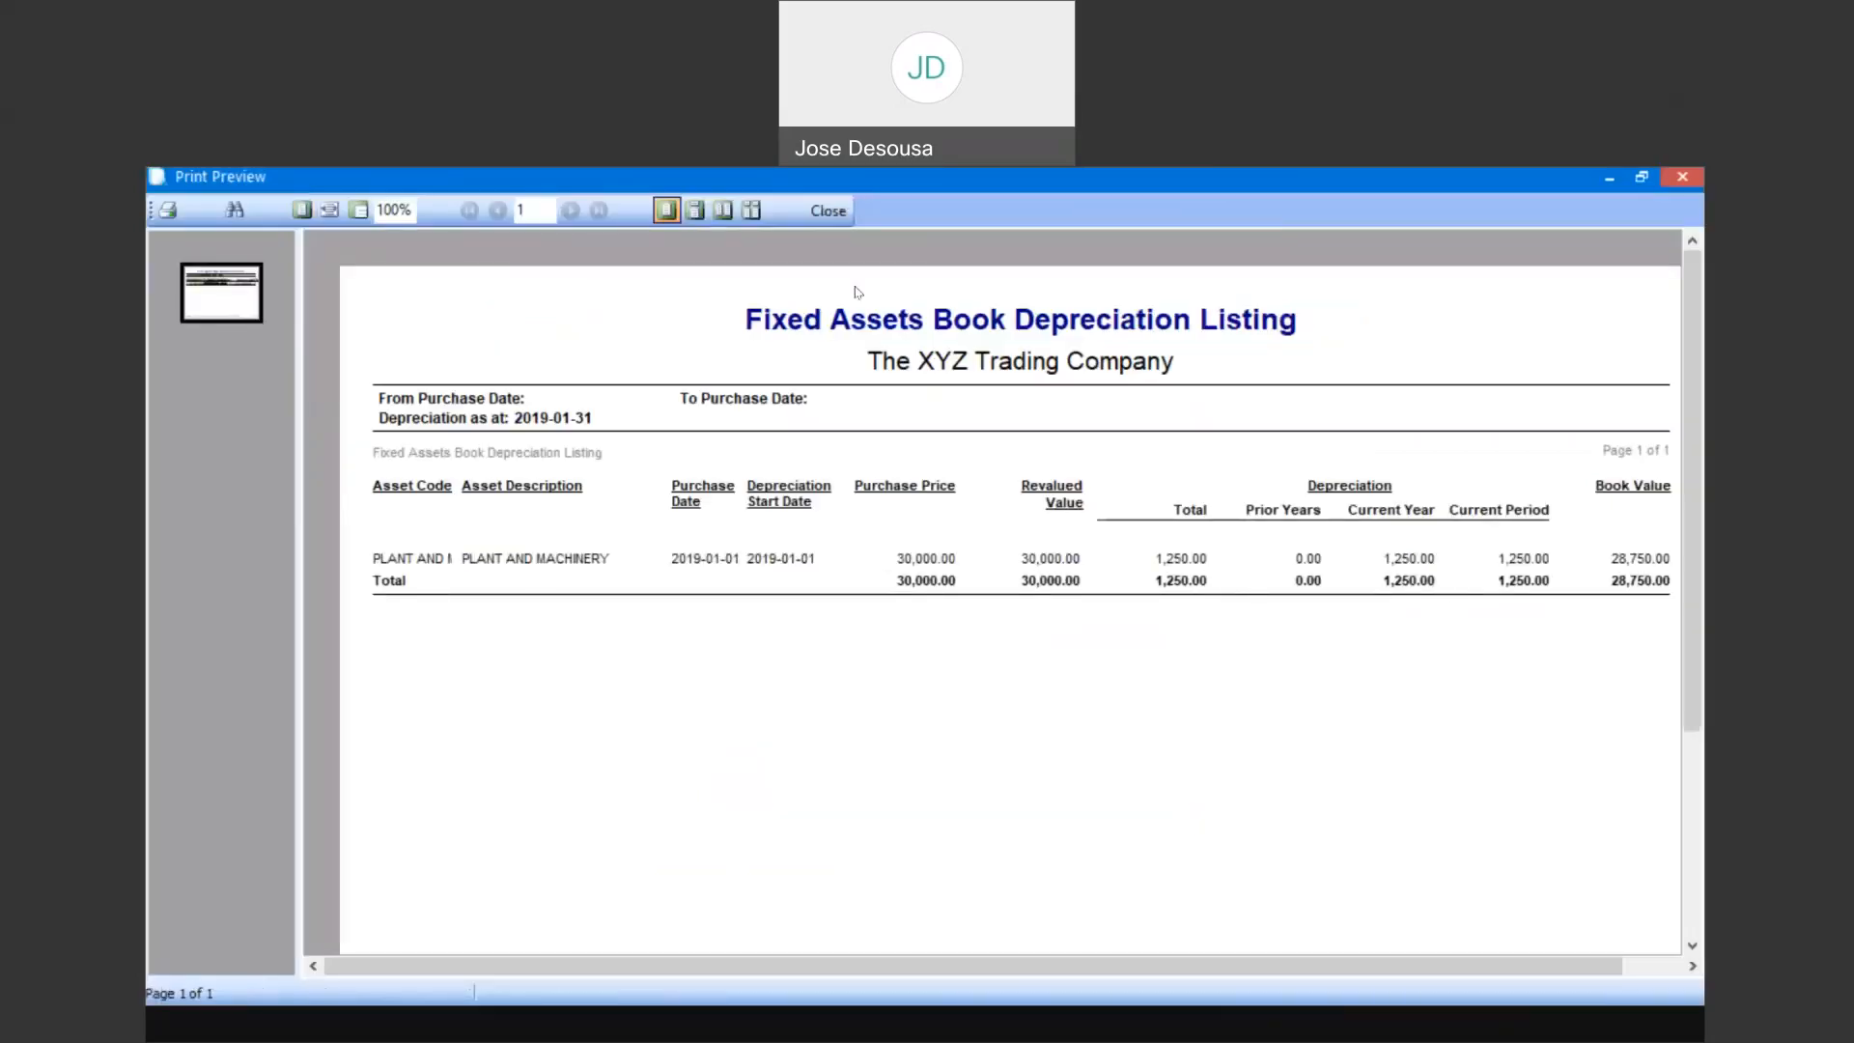
{"action": "left_click", "coordinate": [831, 211]}
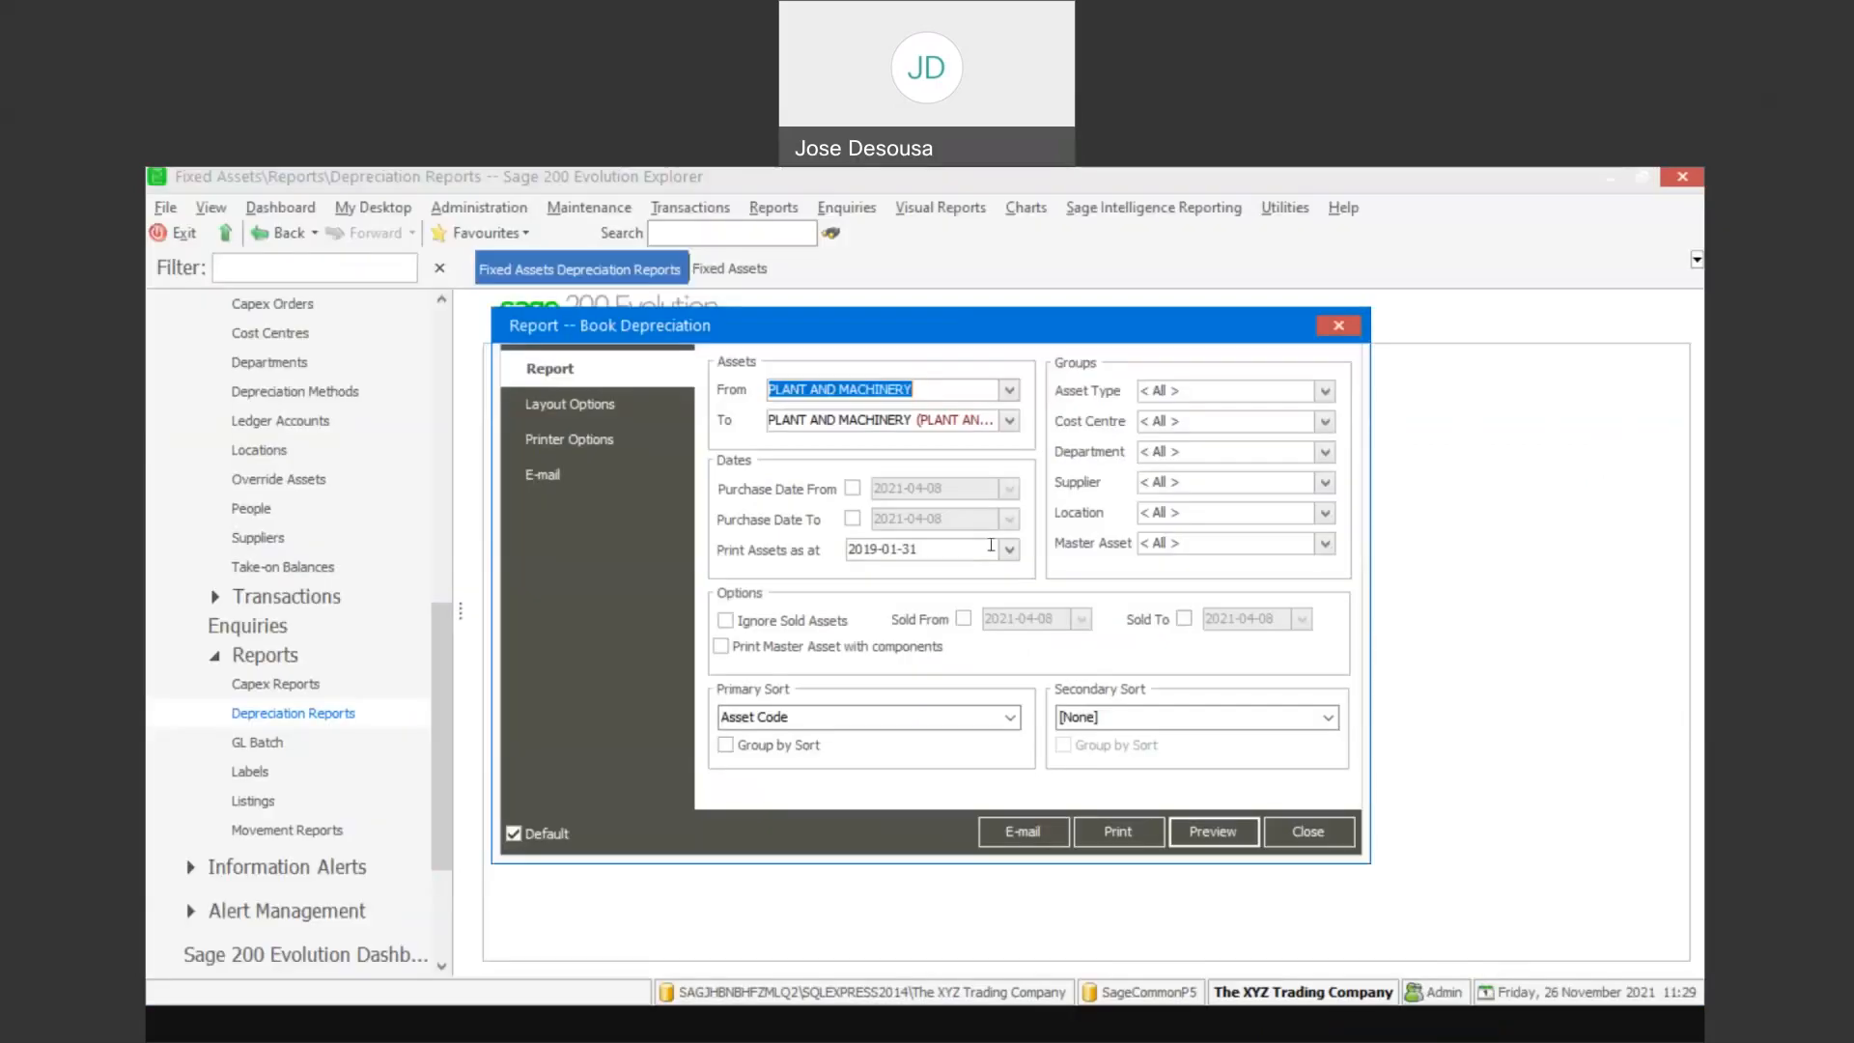
Preview the PLANT AND MACHINERY asset's Book Depreciation report as at 2019-12-31 and close the preview
{"action": "left_click", "coordinate": [1009, 549]}
{"action": "left_click", "coordinate": [945, 575]}
{"action": "left_click", "coordinate": [945, 575]}
{"action": "left_click", "coordinate": [944, 574]}
{"action": "left_click", "coordinate": [945, 575]}
{"action": "left_click", "coordinate": [945, 574]}
{"action": "left_click", "coordinate": [945, 575]}
{"action": "left_click", "coordinate": [945, 574]}
{"action": "left_click", "coordinate": [944, 575]}
{"action": "left_click", "coordinate": [945, 575]}
{"action": "left_click", "coordinate": [945, 575]}
{"action": "left_click", "coordinate": [944, 574]}
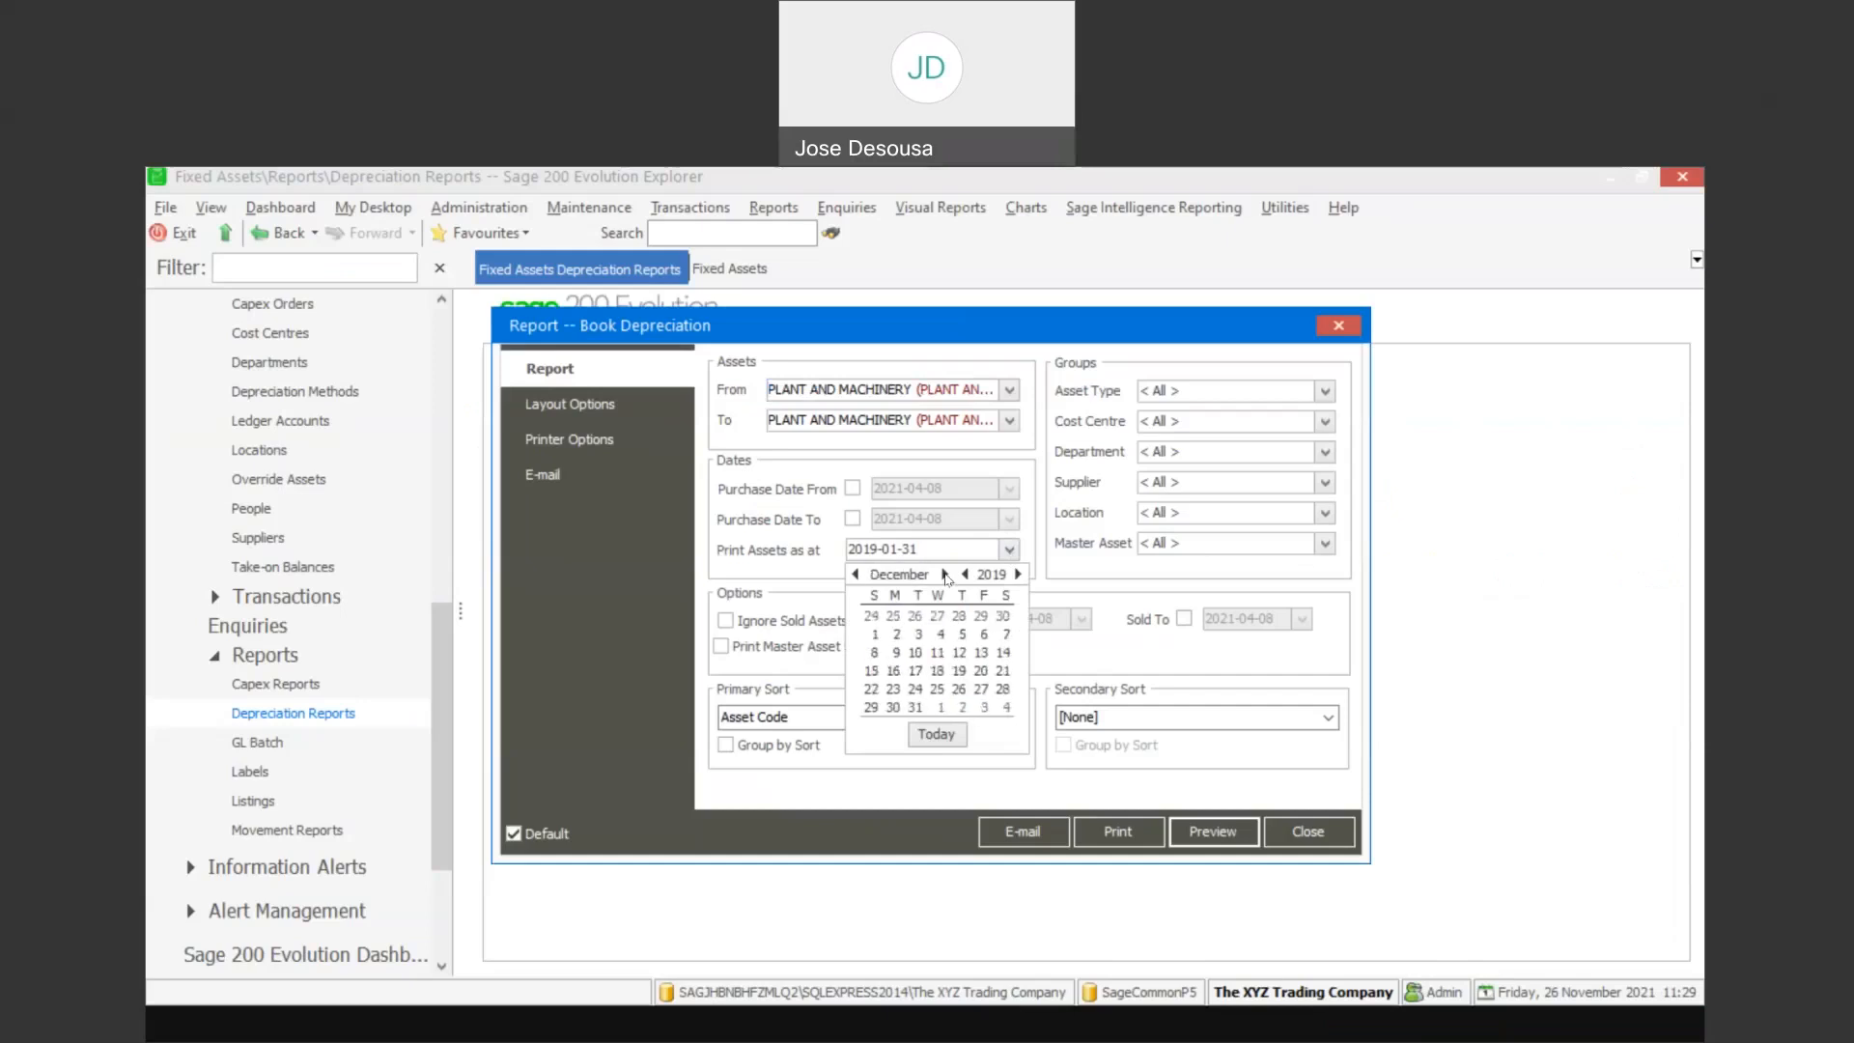
{"action": "left_click", "coordinate": [913, 710]}
{"action": "left_click", "coordinate": [1207, 830]}
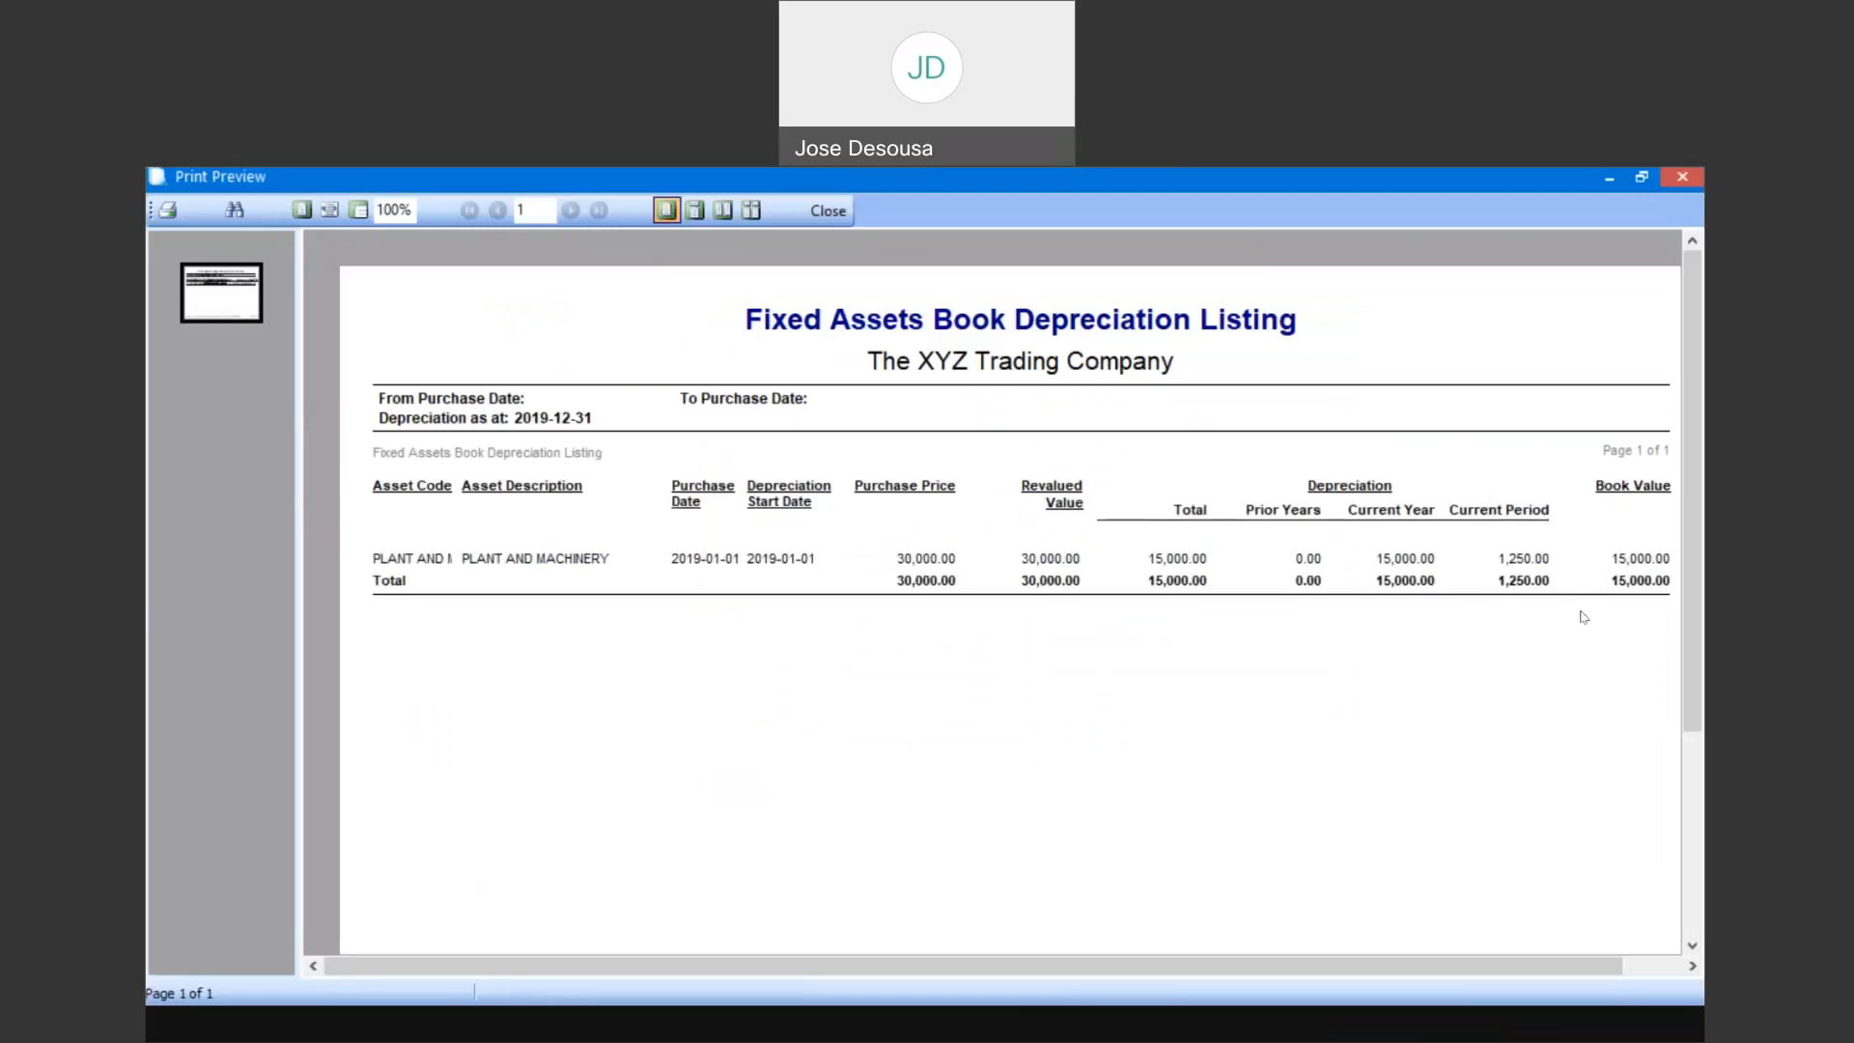
{"action": "left_click", "coordinate": [830, 210]}
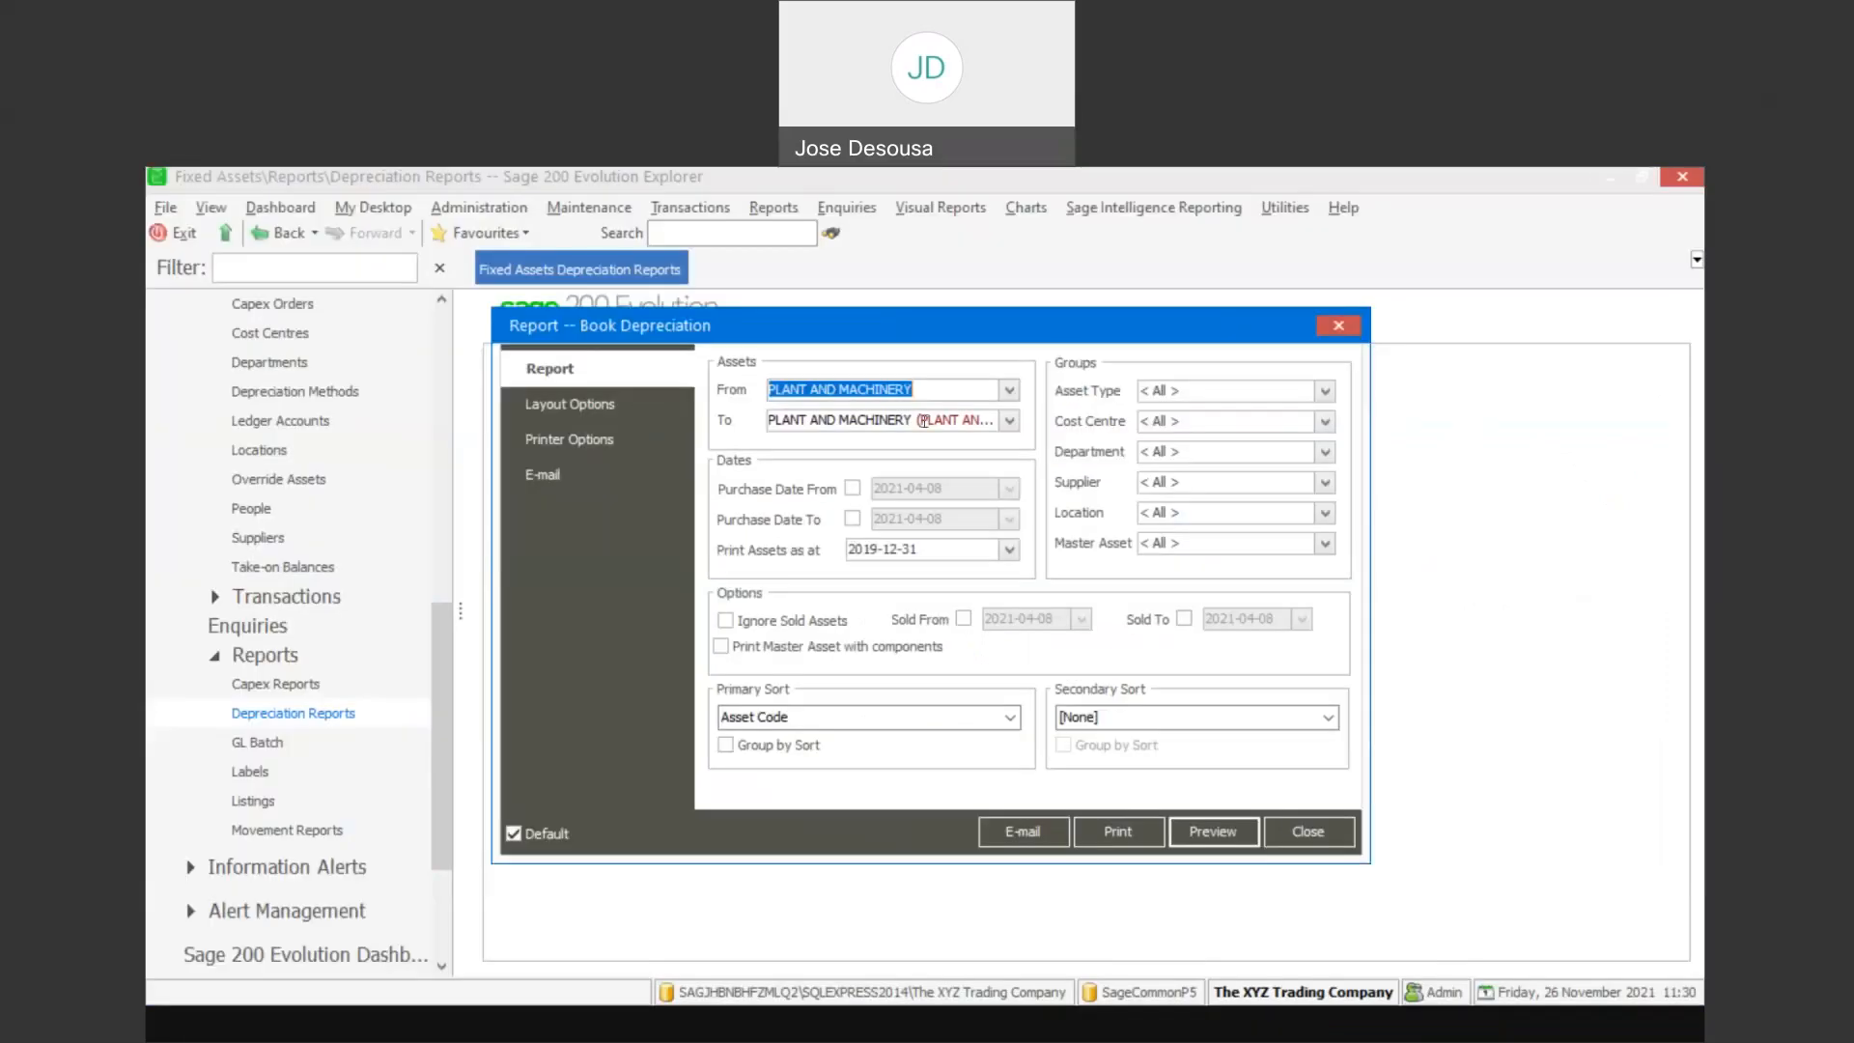
Preview the PLANT AND MACHINERY asset's Book Depreciation report as at 2020-12-31 and close the preview
{"action": "left_click", "coordinate": [1009, 550]}
{"action": "left_click", "coordinate": [1018, 574]}
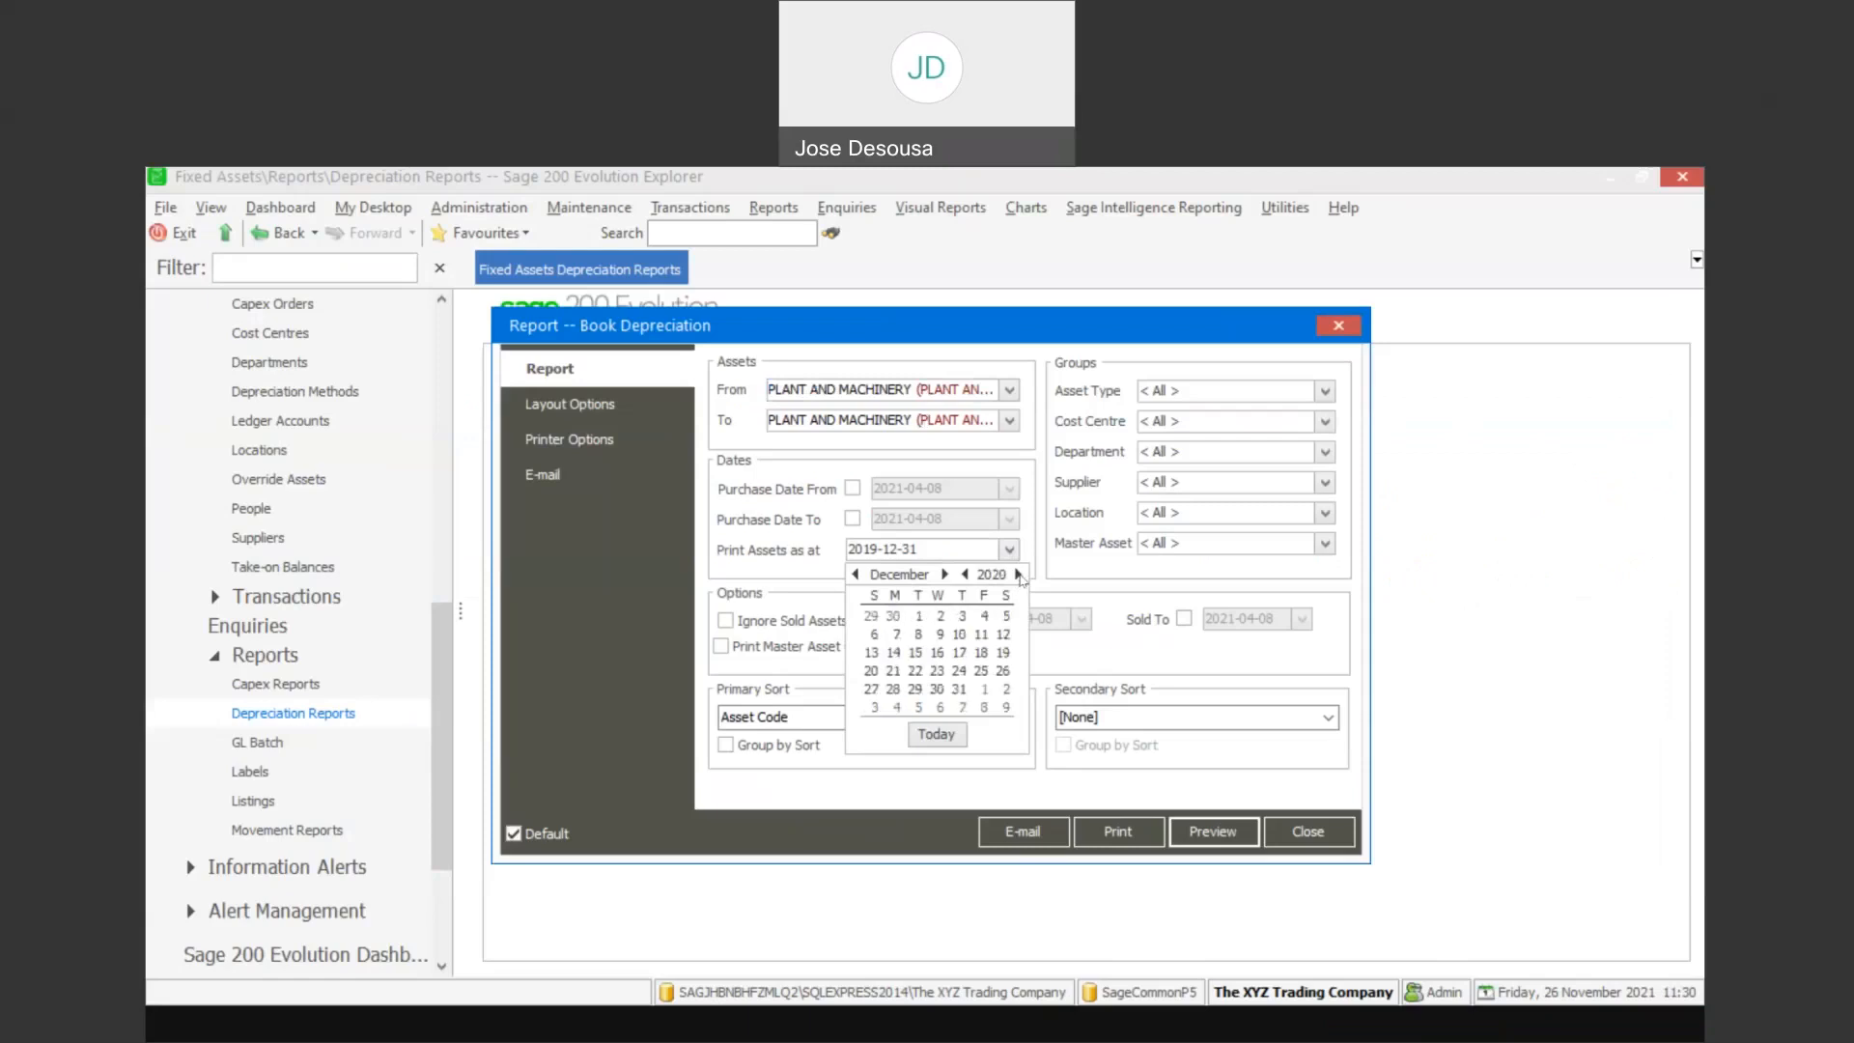
{"action": "left_click", "coordinate": [959, 689]}
{"action": "left_click", "coordinate": [1230, 828]}
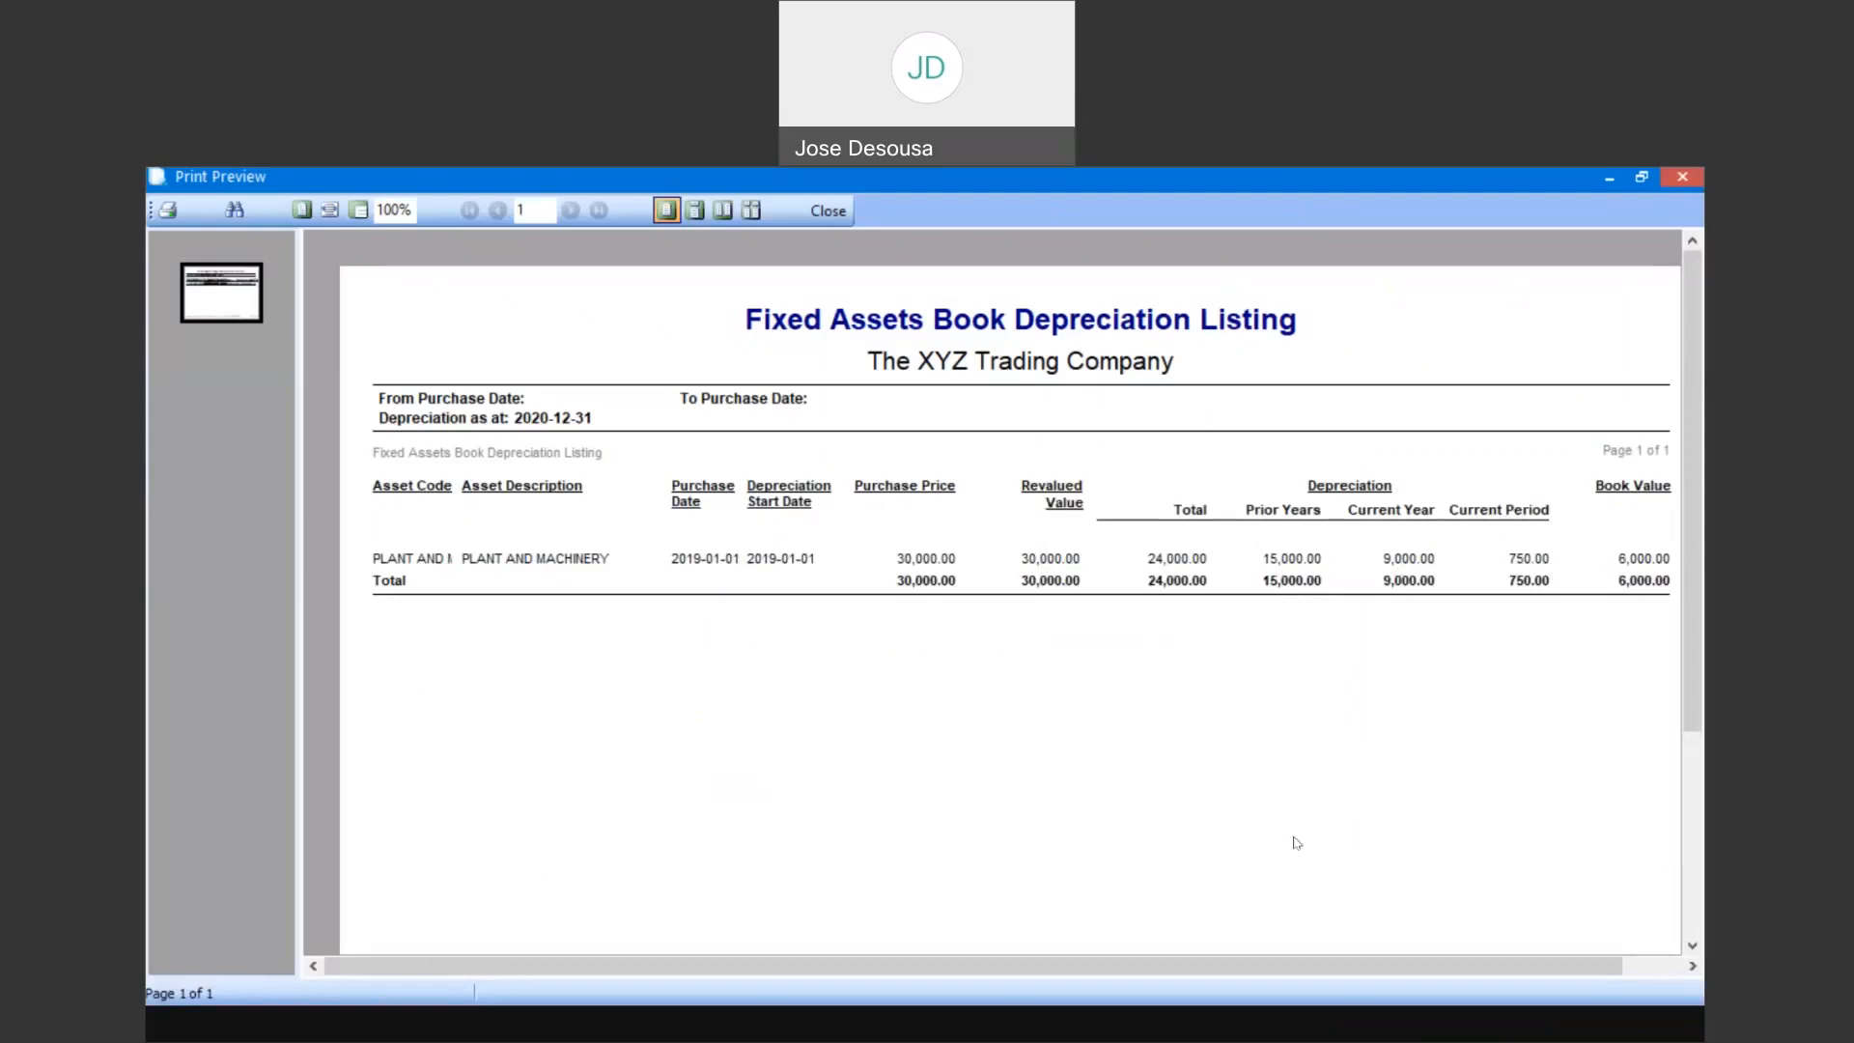
{"action": "left_click", "coordinate": [829, 212]}
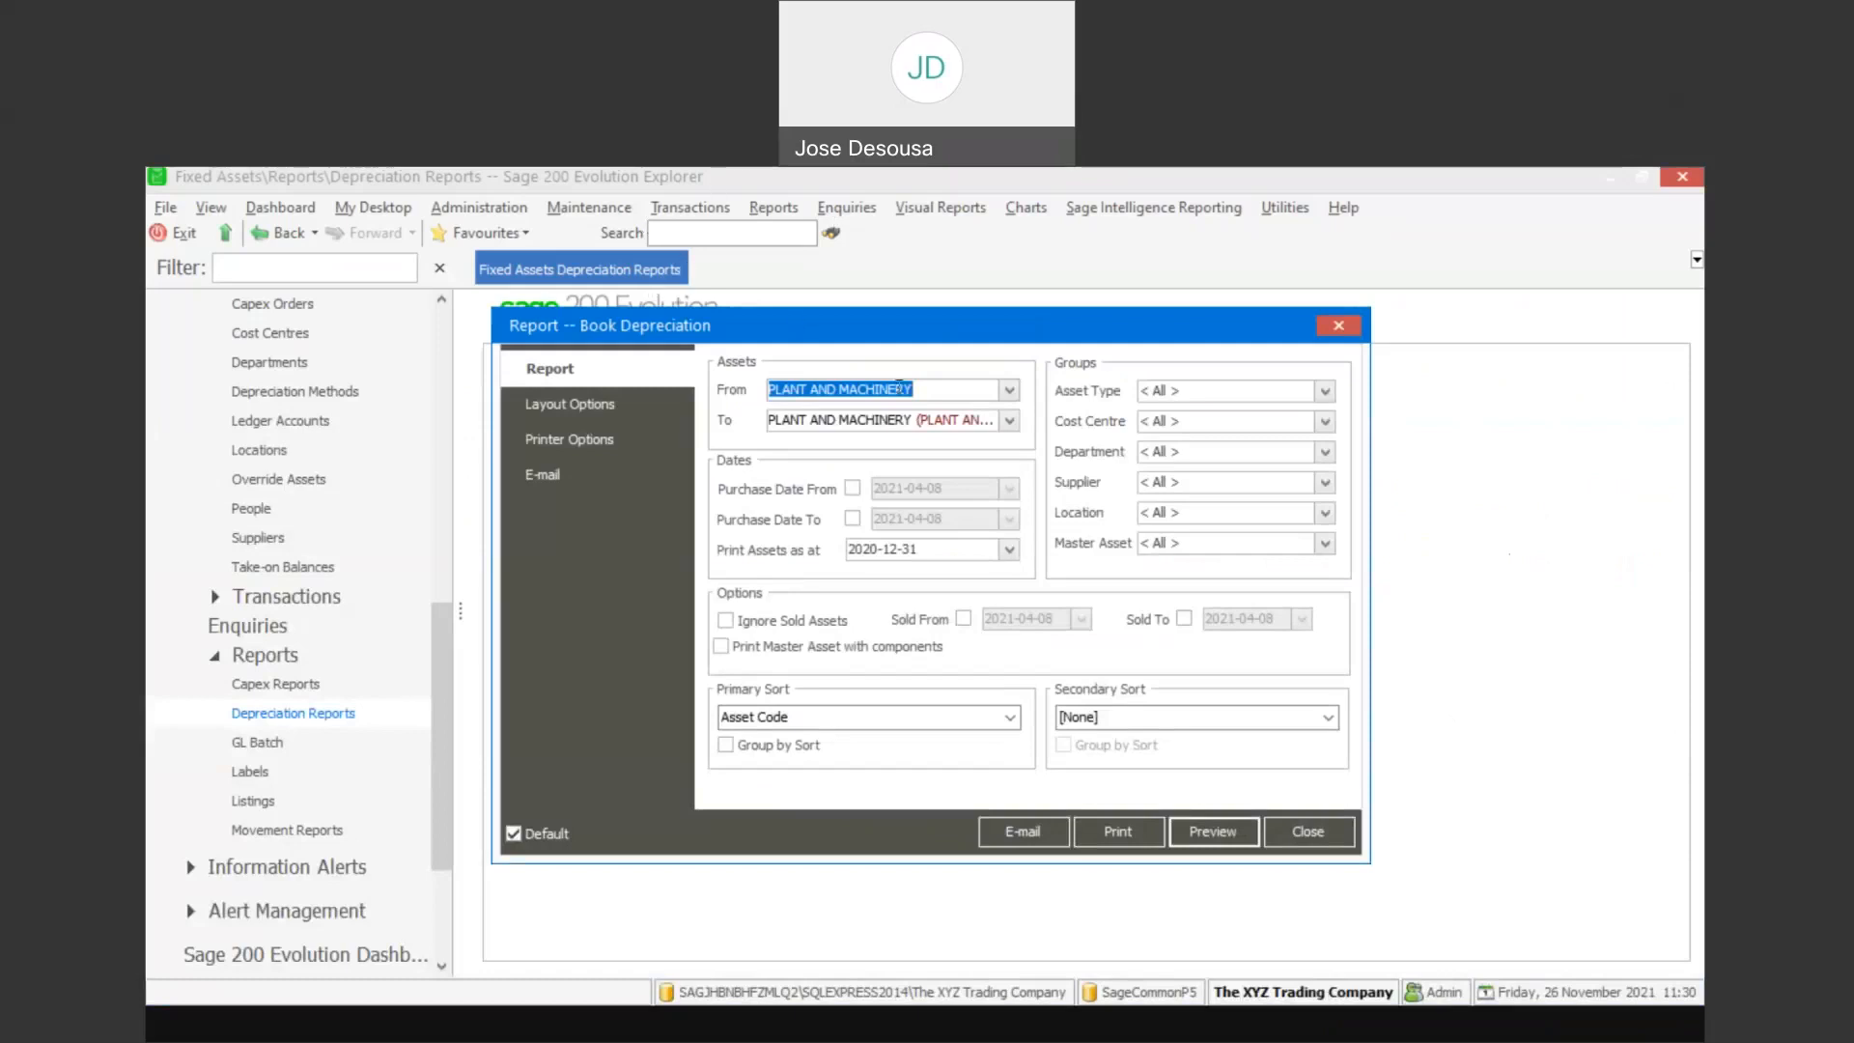
Limit the Book Depreciation report to the IMMEDIATE ASSET record at both ends of the asset range
{"action": "key", "text": "BackSpace"}
{"action": "type", "text": "IM"}
{"action": "left_click", "coordinate": [915, 411]}
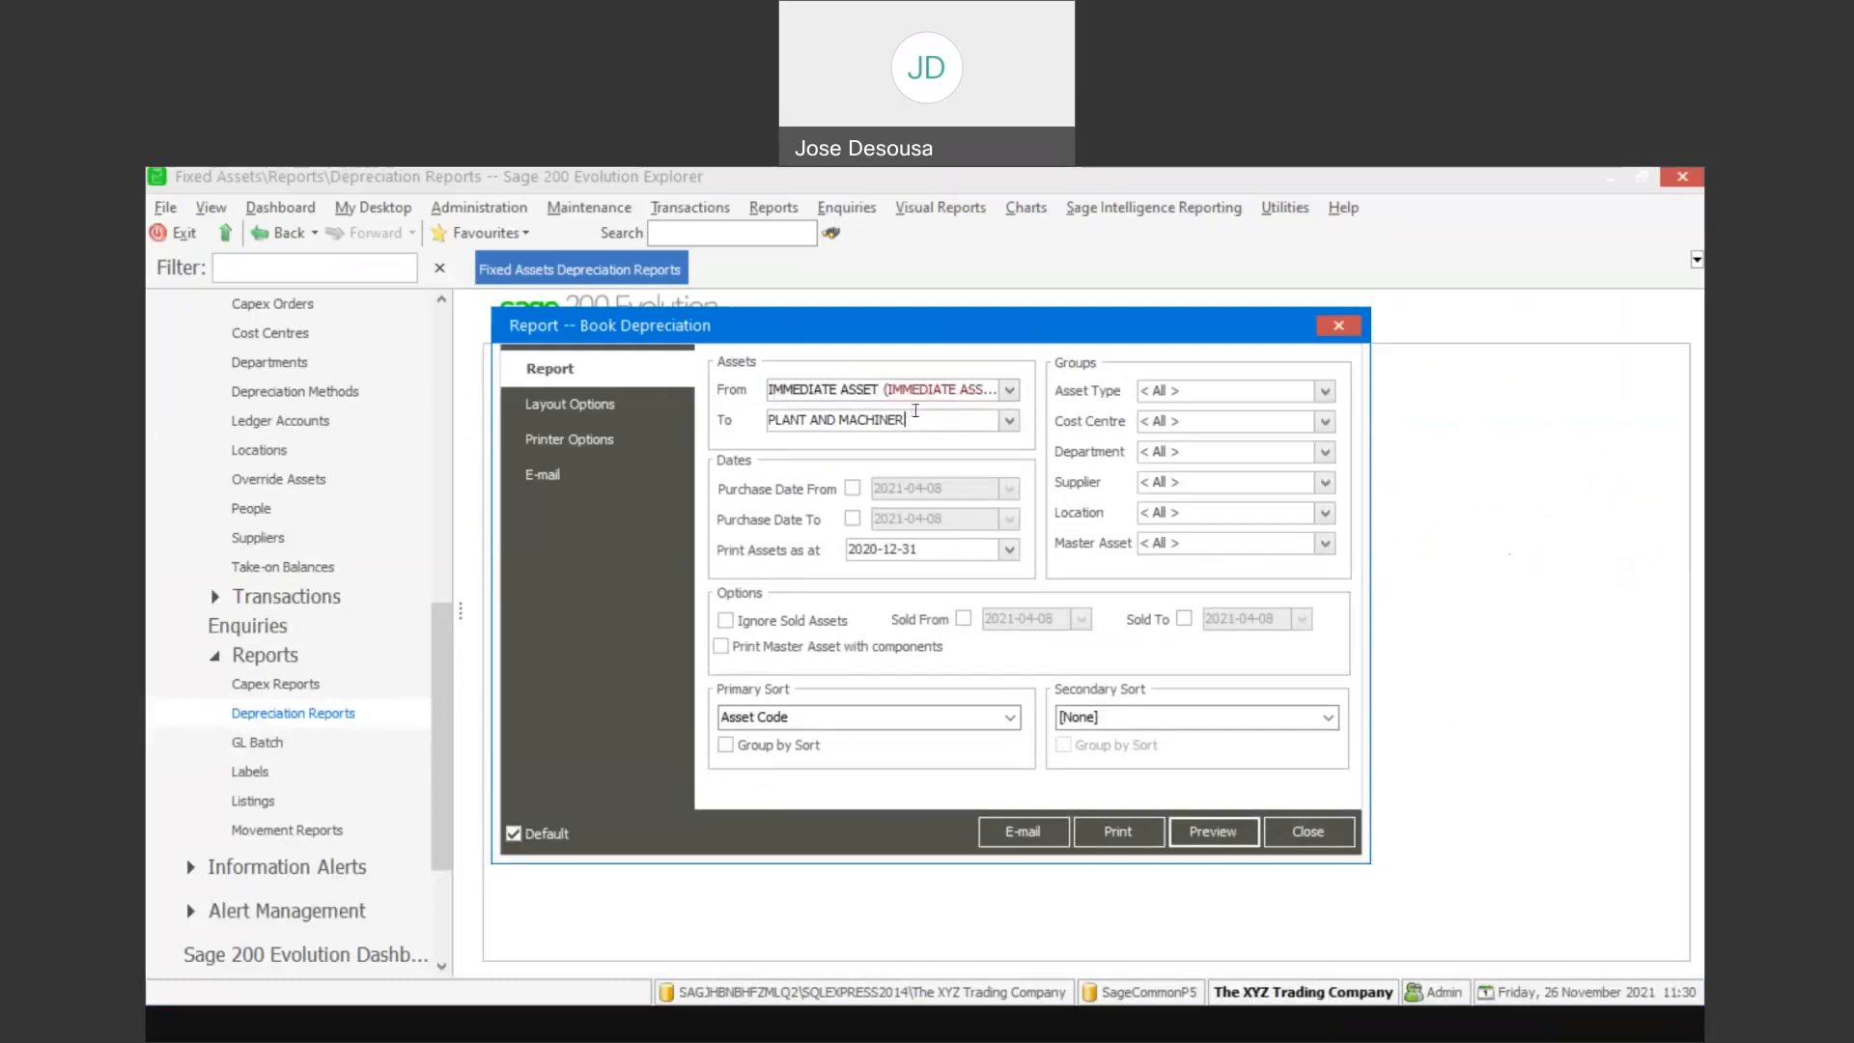
{"action": "key", "text": "BackSpace"}
{"action": "key", "text": "BackSpace"}
{"action": "key", "text": "BackSpace"}
{"action": "key", "text": "BackSpace"}
{"action": "key", "text": "BackSpace"}
{"action": "key", "text": "BackSpace"}
{"action": "key", "text": "BackSpace"}
{"action": "key", "text": "BackSpace"}
{"action": "key", "text": "BackSpace"}
{"action": "key", "text": "BackSpace"}
{"action": "key", "text": "BackSpace"}
{"action": "key", "text": "BackSpace"}
{"action": "key", "text": "BackSpace"}
{"action": "key", "text": "BackSpace"}
{"action": "key", "text": "BackSpace"}
{"action": "key", "text": "BackSpace"}
{"action": "key", "text": "BackSpace"}
{"action": "key", "text": "BackSpace"}
{"action": "type", "text": "IMMEDIATE ASSET"}
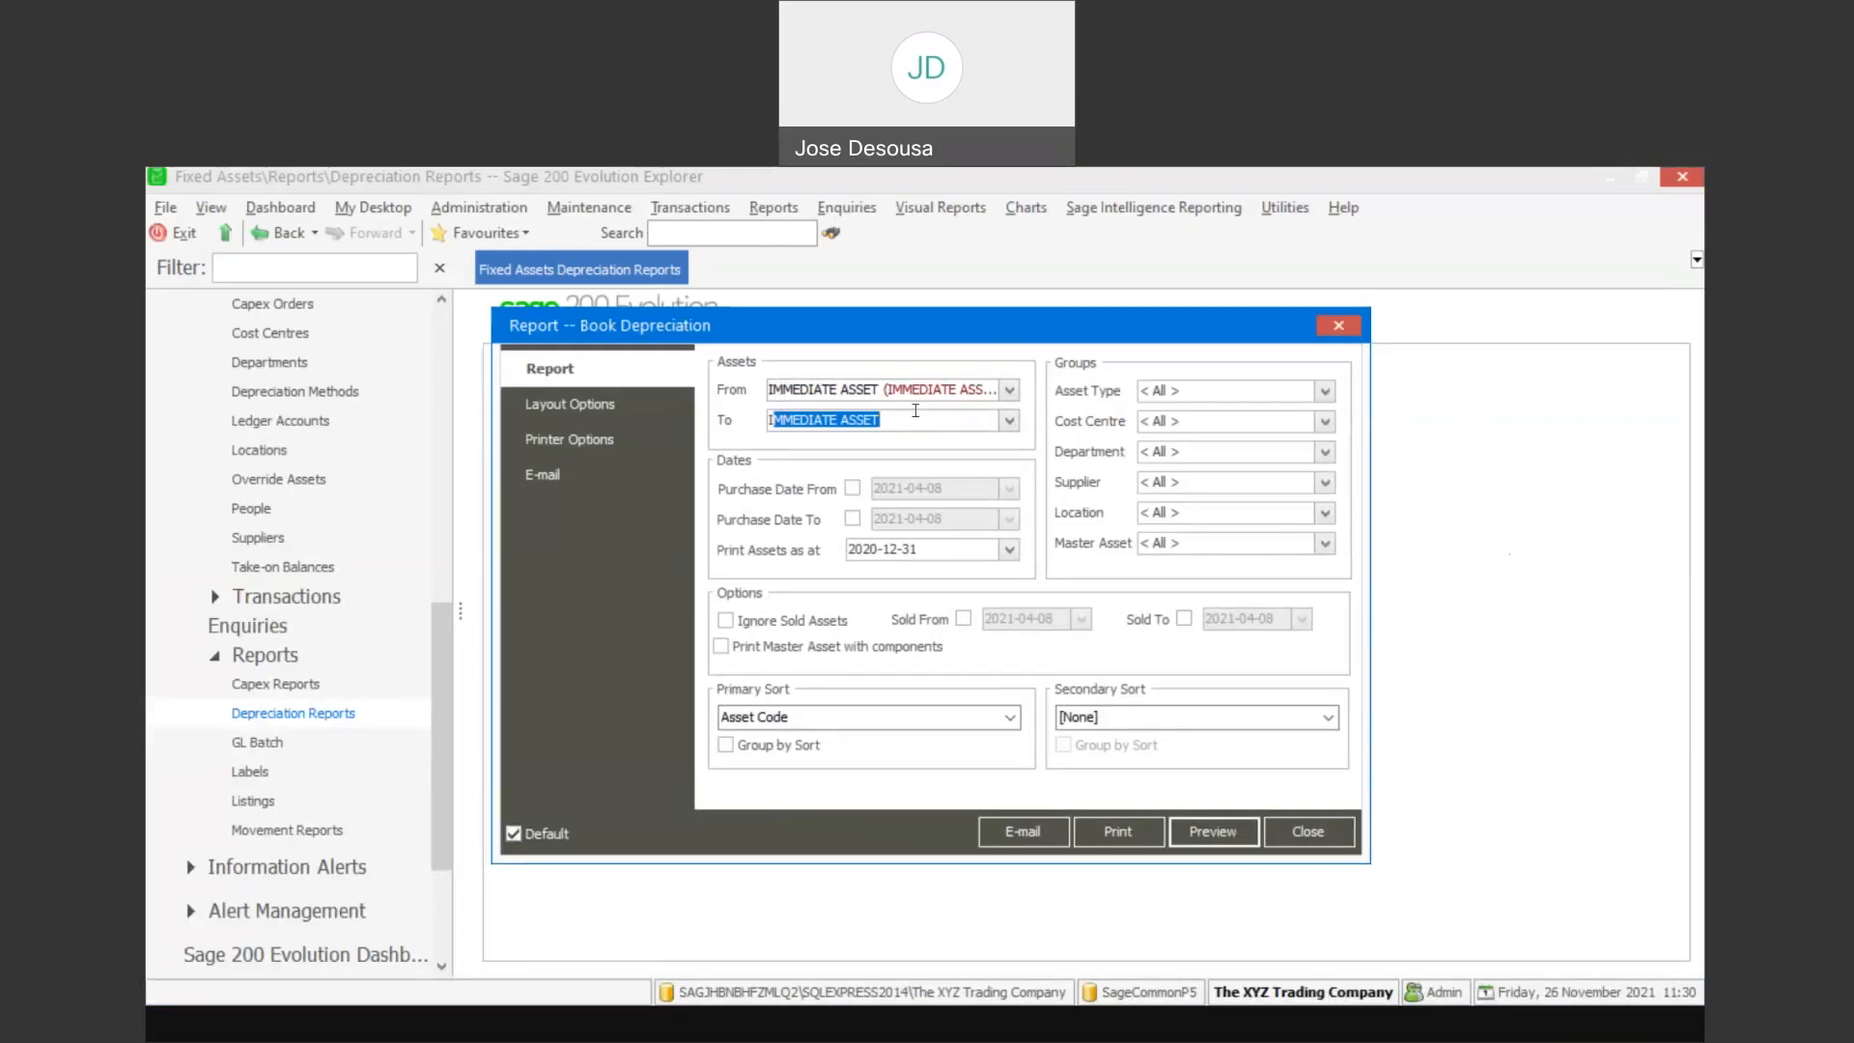
Preview the IMMEDIATE ASSET record's Book Depreciation report as at 2019-01-31 and close the preview
{"action": "left_click", "coordinate": [1010, 550]}
{"action": "left_click", "coordinate": [964, 574]}
{"action": "left_click", "coordinate": [855, 574]}
{"action": "left_click", "coordinate": [856, 574]}
{"action": "left_click", "coordinate": [855, 574]}
{"action": "left_click", "coordinate": [855, 574]}
{"action": "left_click", "coordinate": [856, 573]}
{"action": "left_click", "coordinate": [856, 574]}
{"action": "left_click", "coordinate": [856, 573]}
{"action": "left_click", "coordinate": [856, 573]}
{"action": "left_click", "coordinate": [855, 574]}
{"action": "left_click", "coordinate": [856, 573]}
{"action": "left_click", "coordinate": [856, 573]}
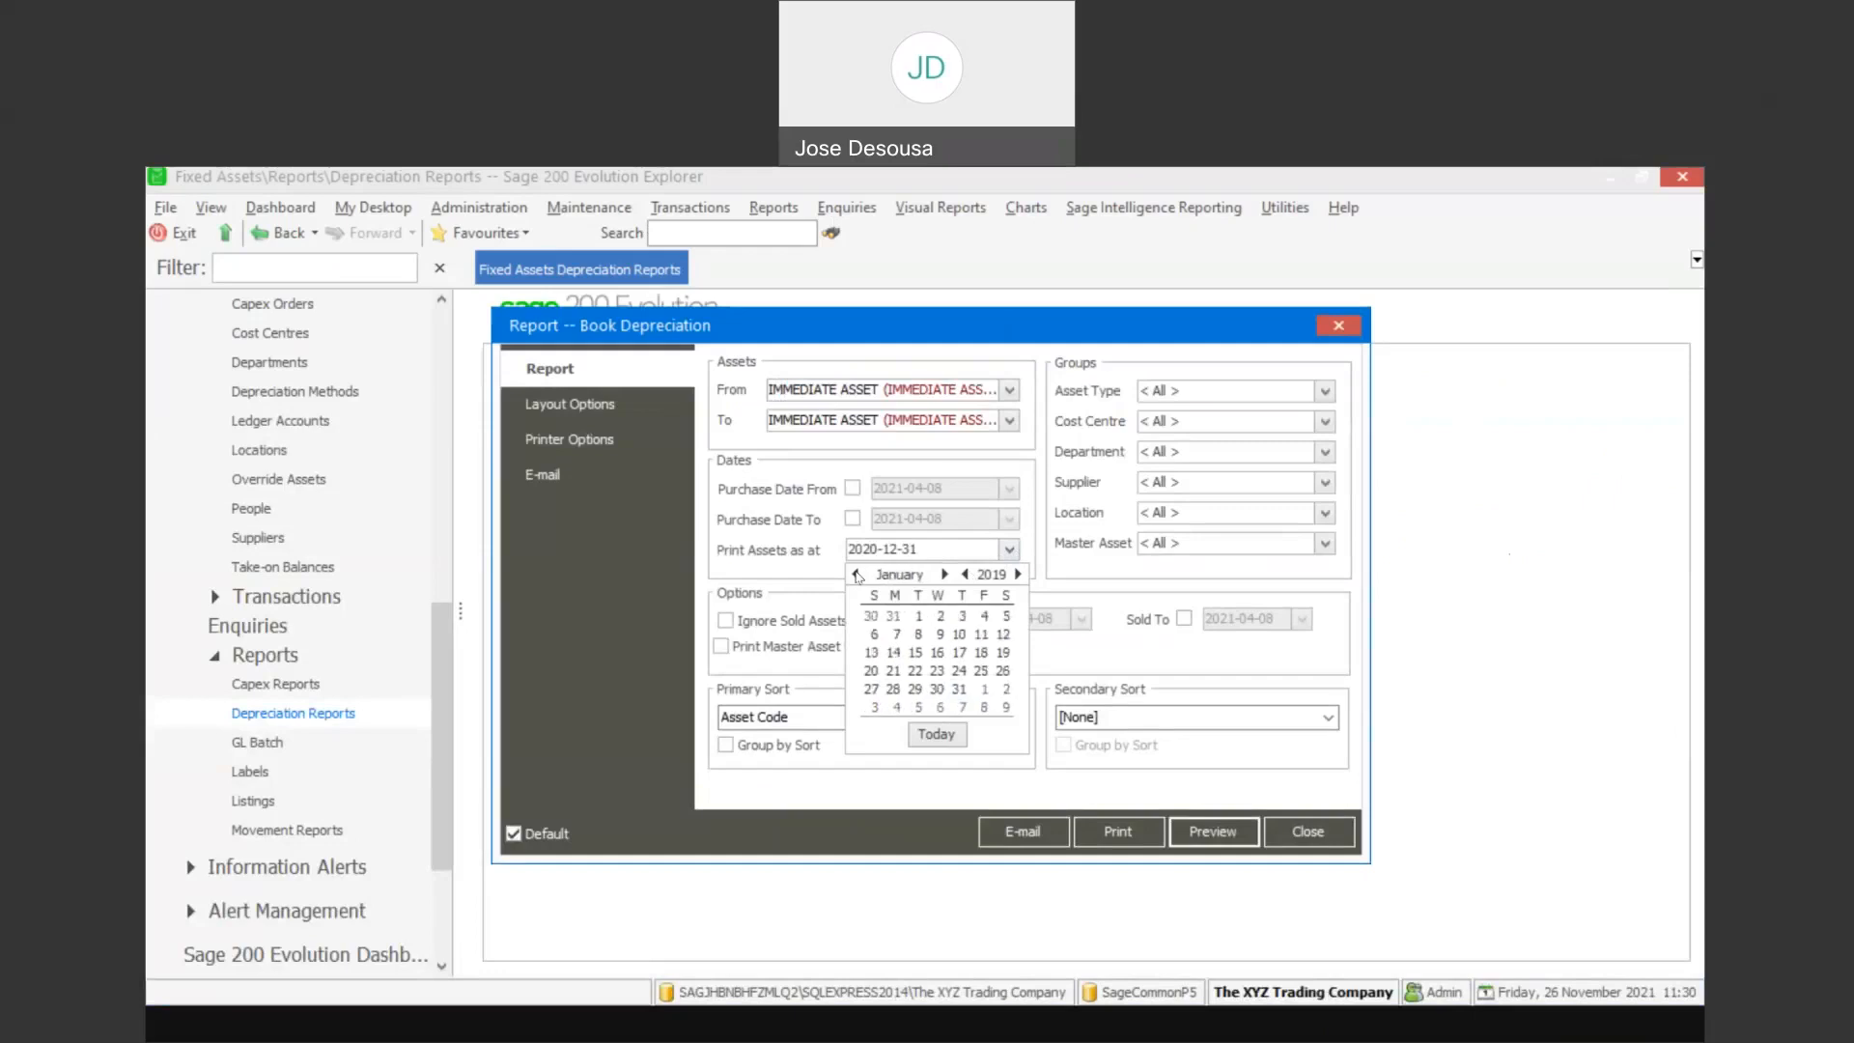
{"action": "left_click", "coordinate": [961, 692]}
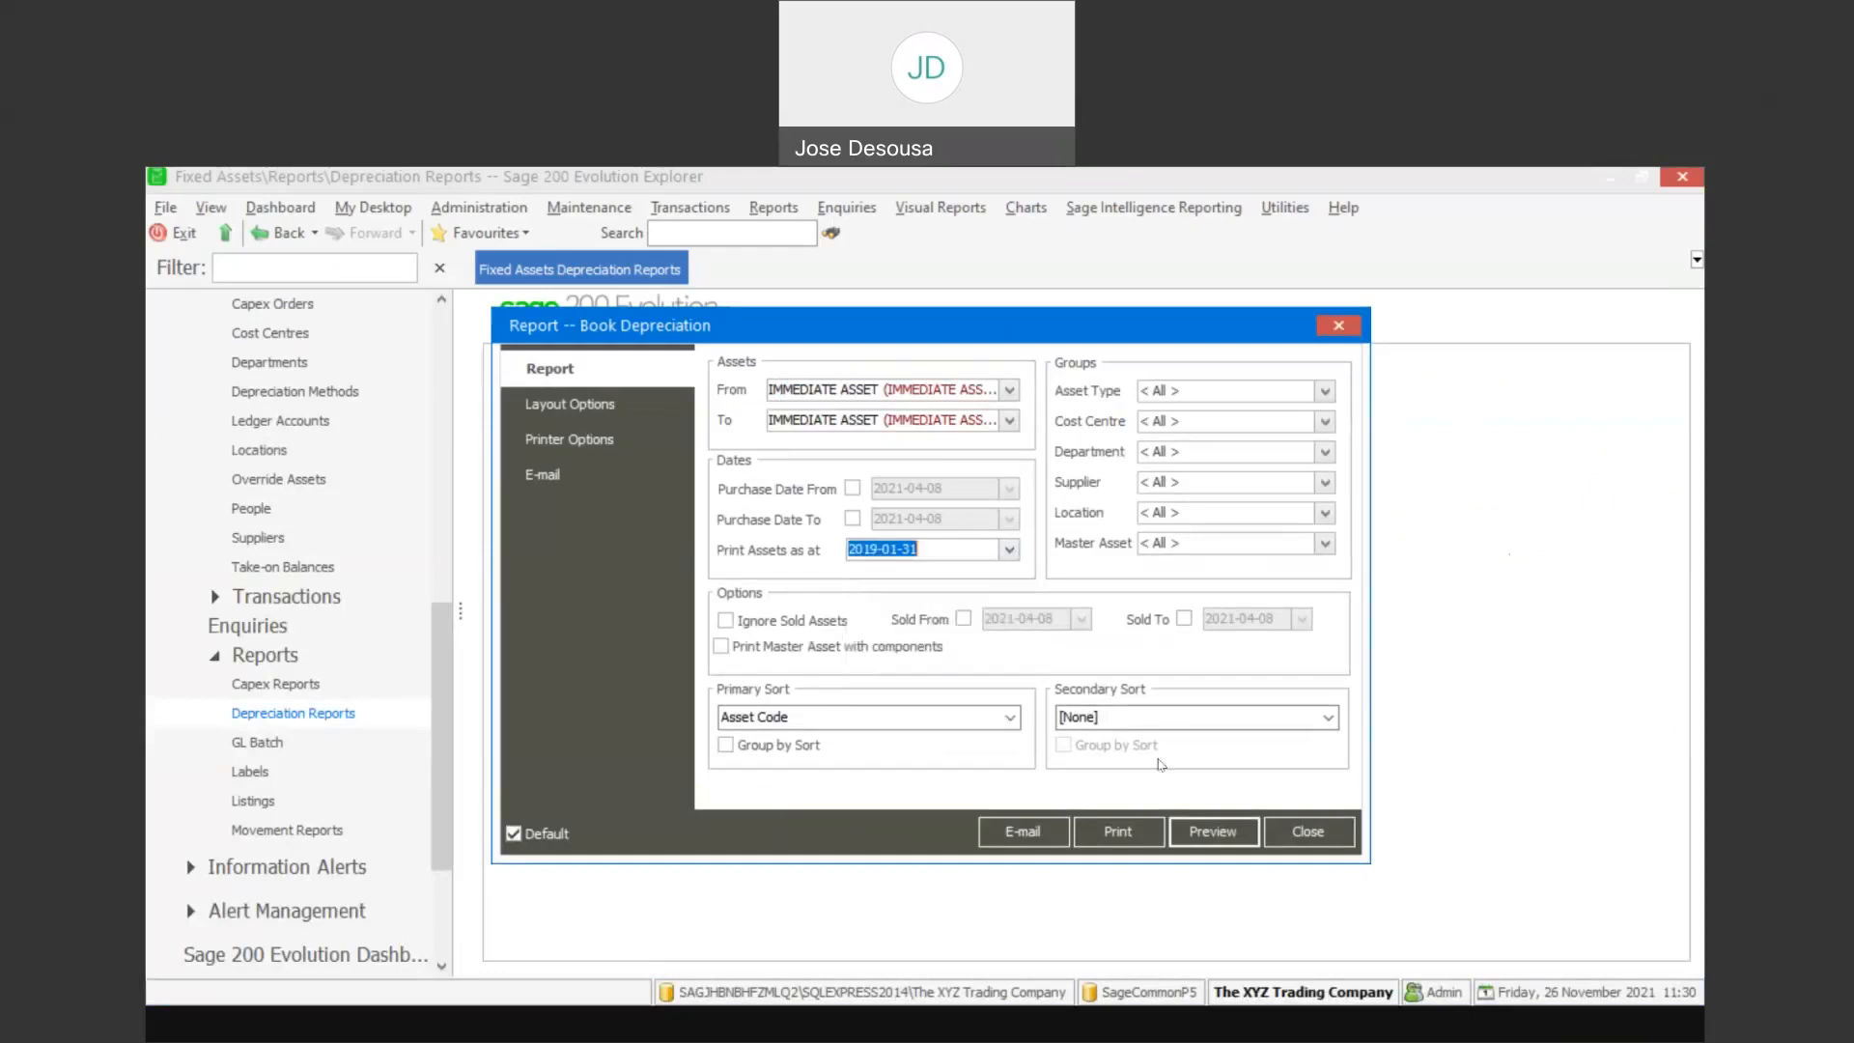
{"action": "left_click", "coordinate": [1199, 833]}
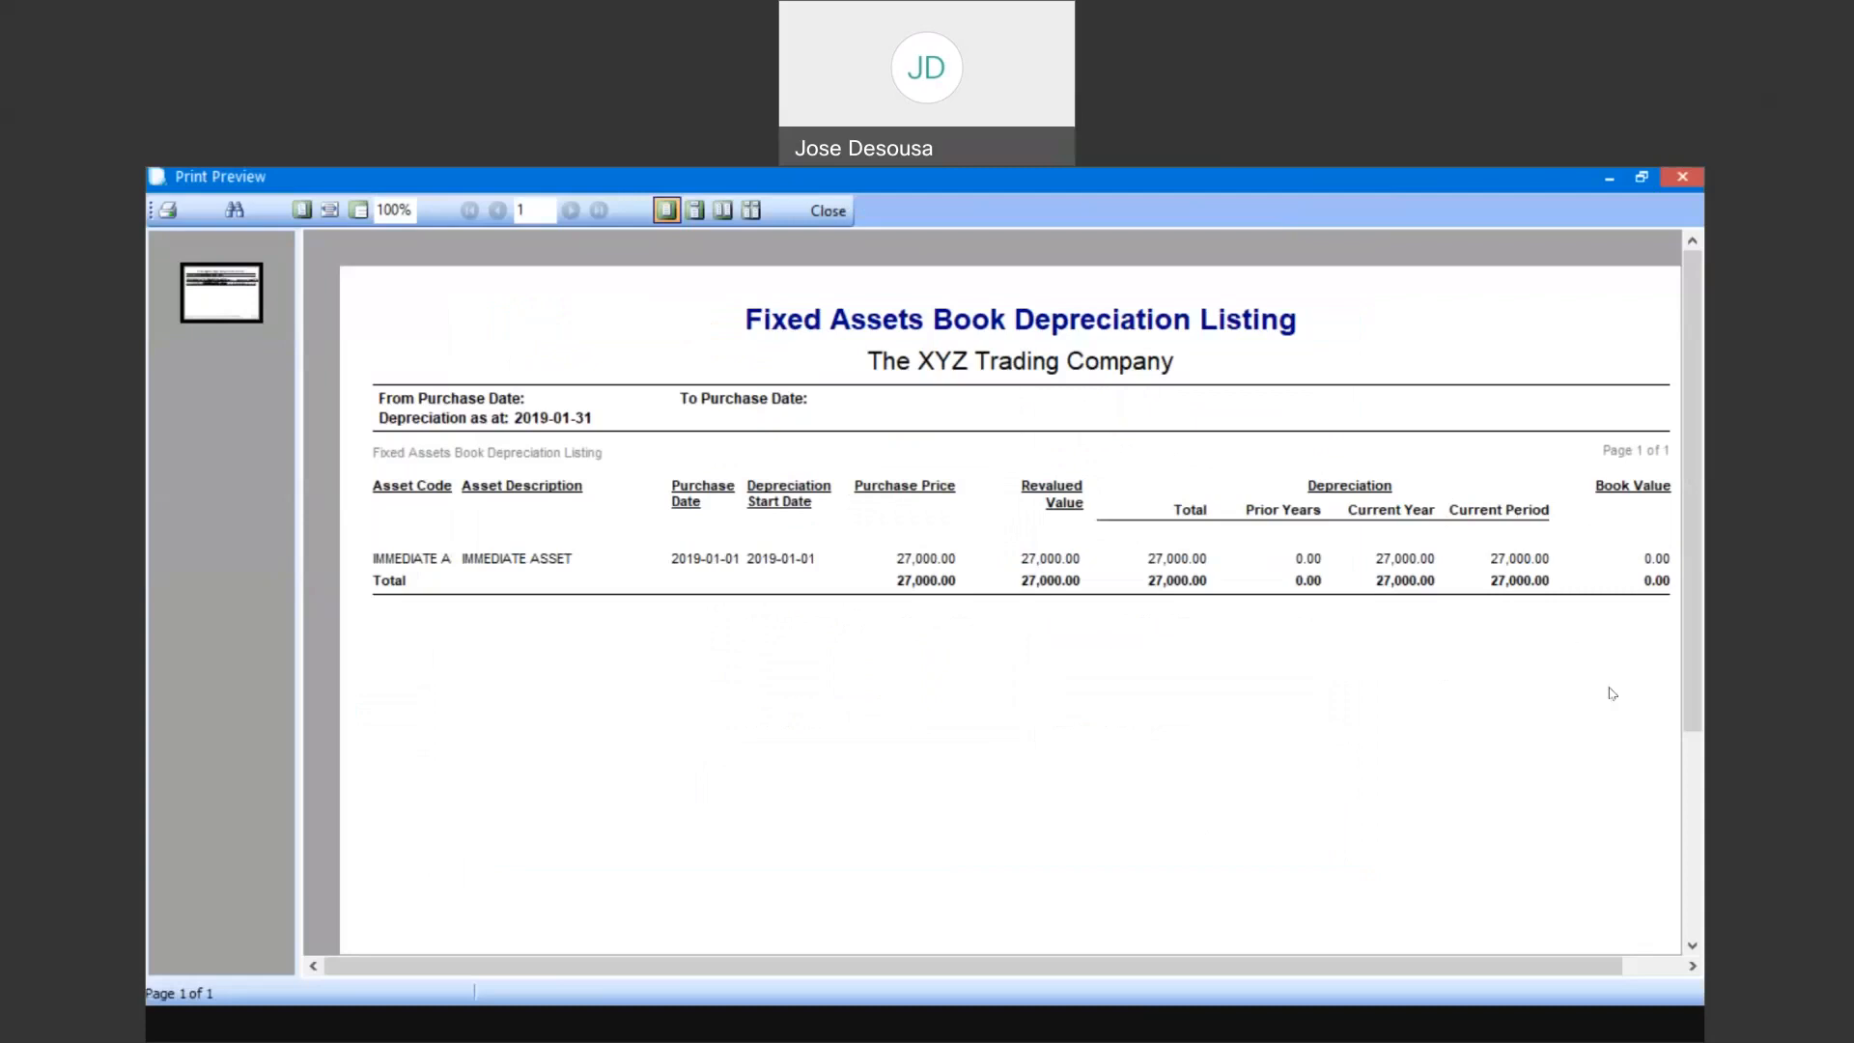
{"action": "left_click", "coordinate": [811, 209]}
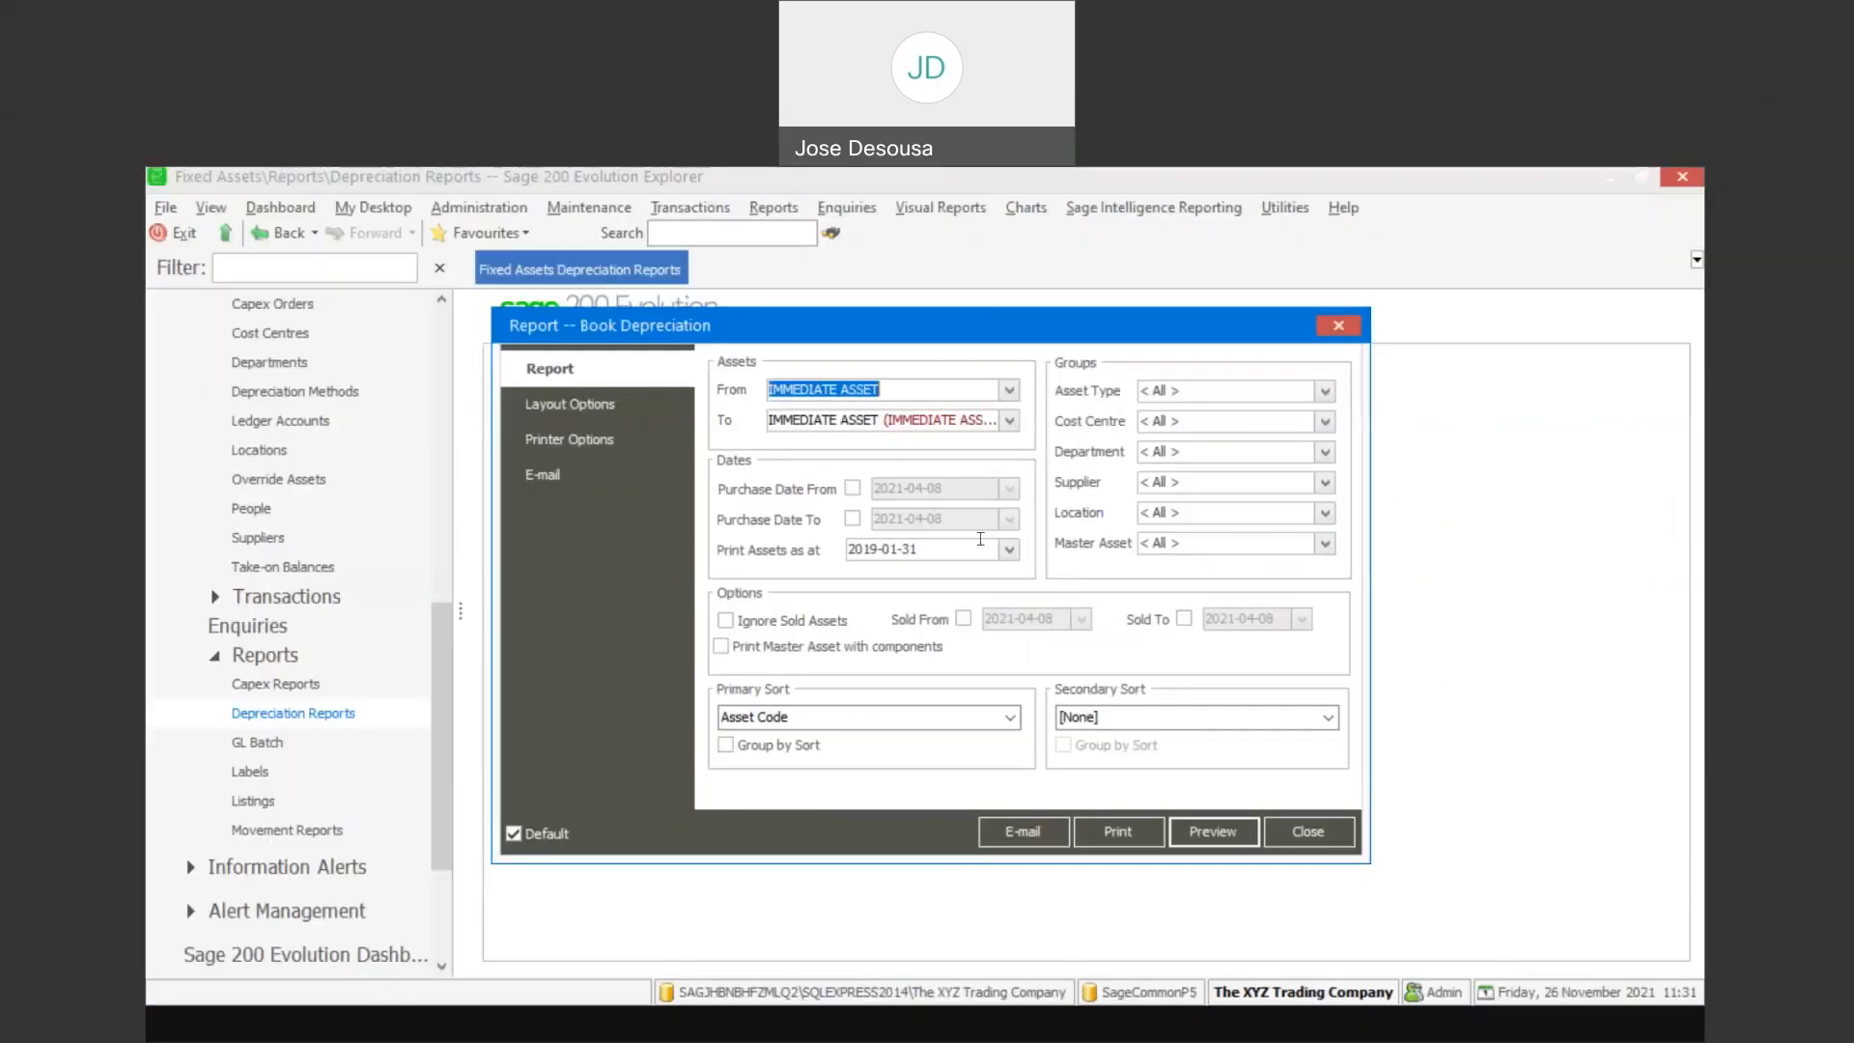
Rerun the IMMEDIATE ASSET record's Book Depreciation preview with the date kept at 2019-01-31, and close it
{"action": "left_click", "coordinate": [1009, 550]}
{"action": "left_click", "coordinate": [945, 575]}
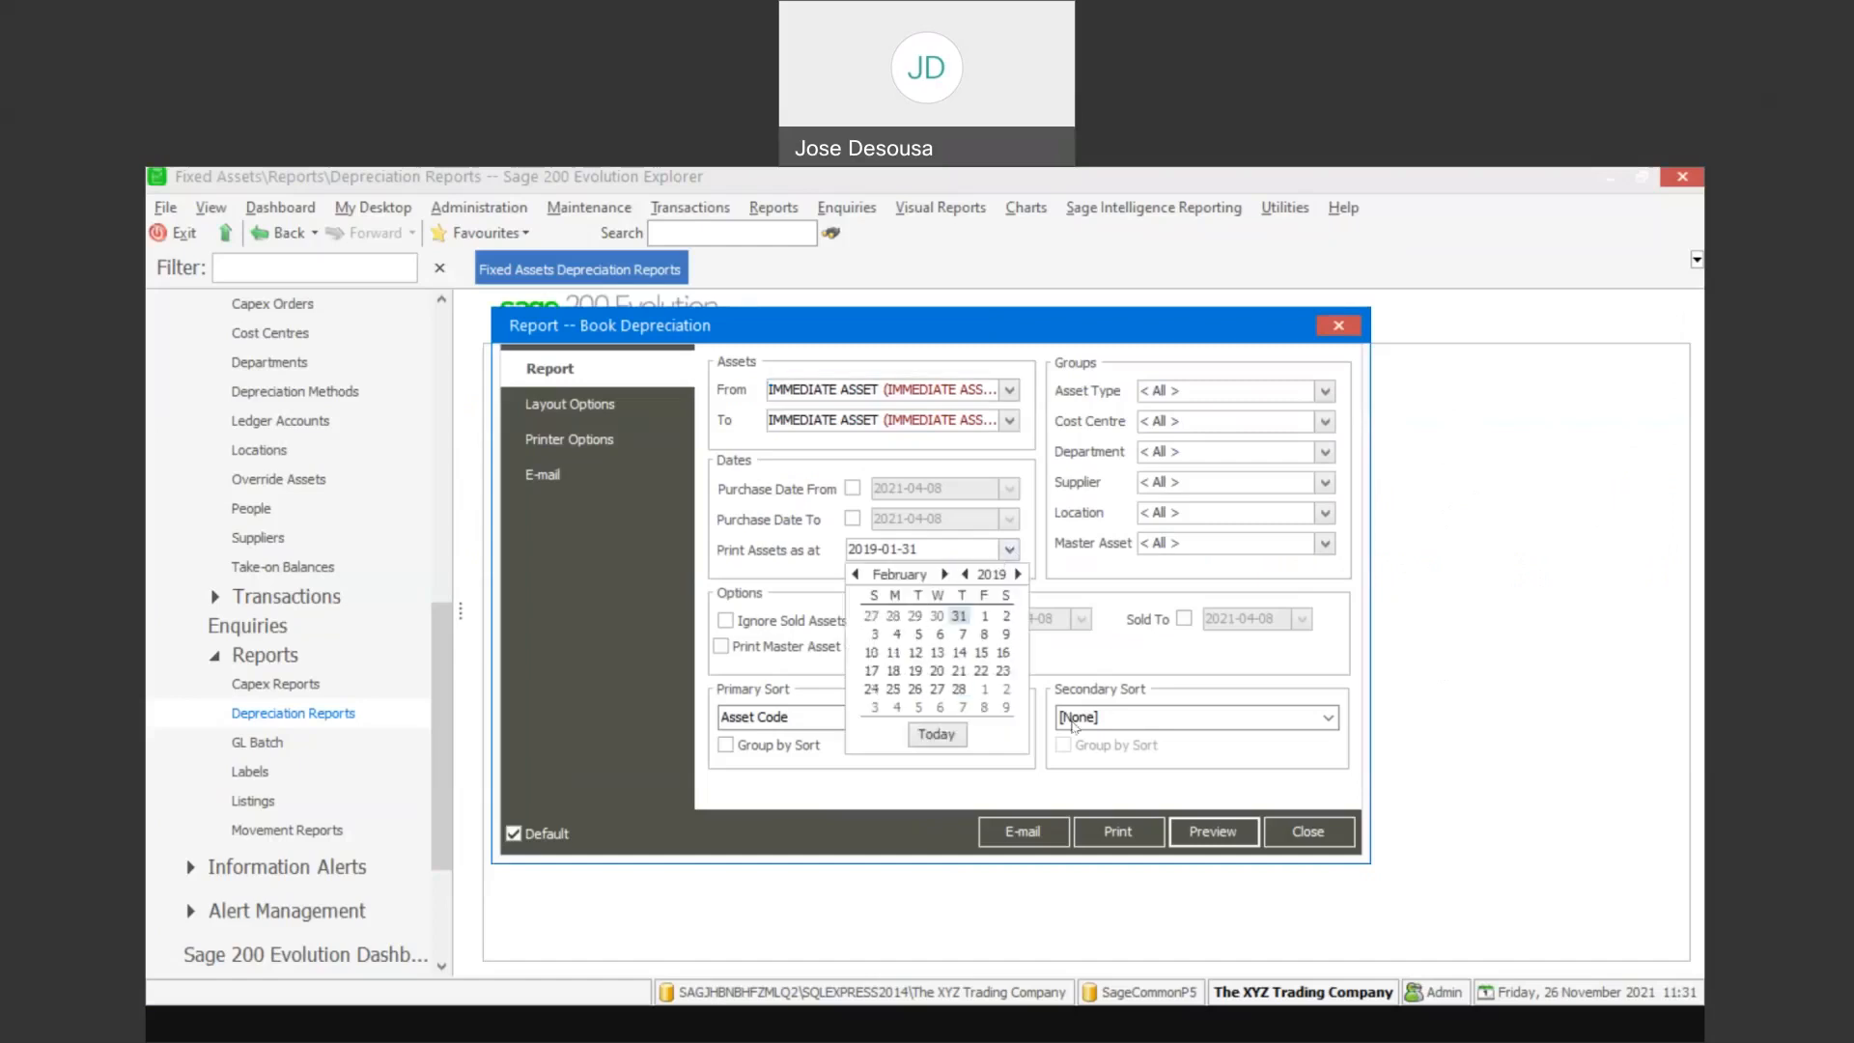
{"action": "left_click", "coordinate": [1182, 820]}
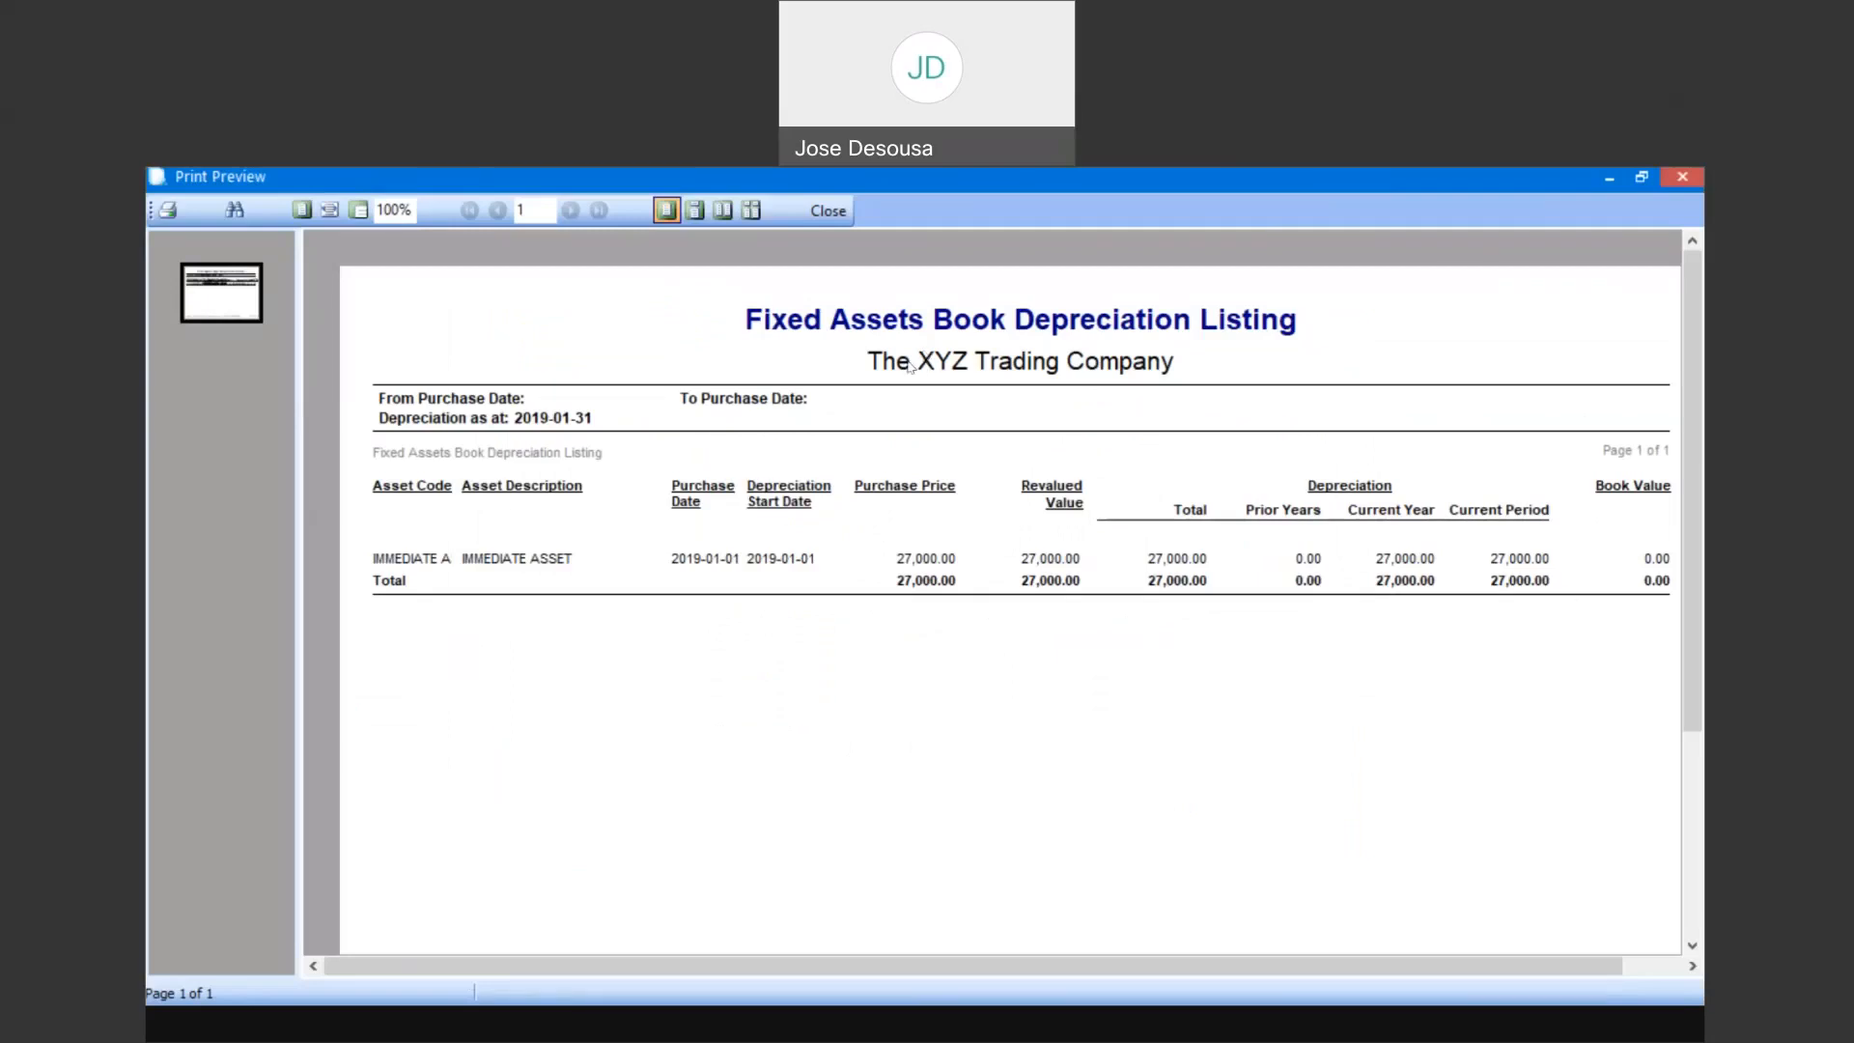
{"action": "left_click", "coordinate": [828, 211]}
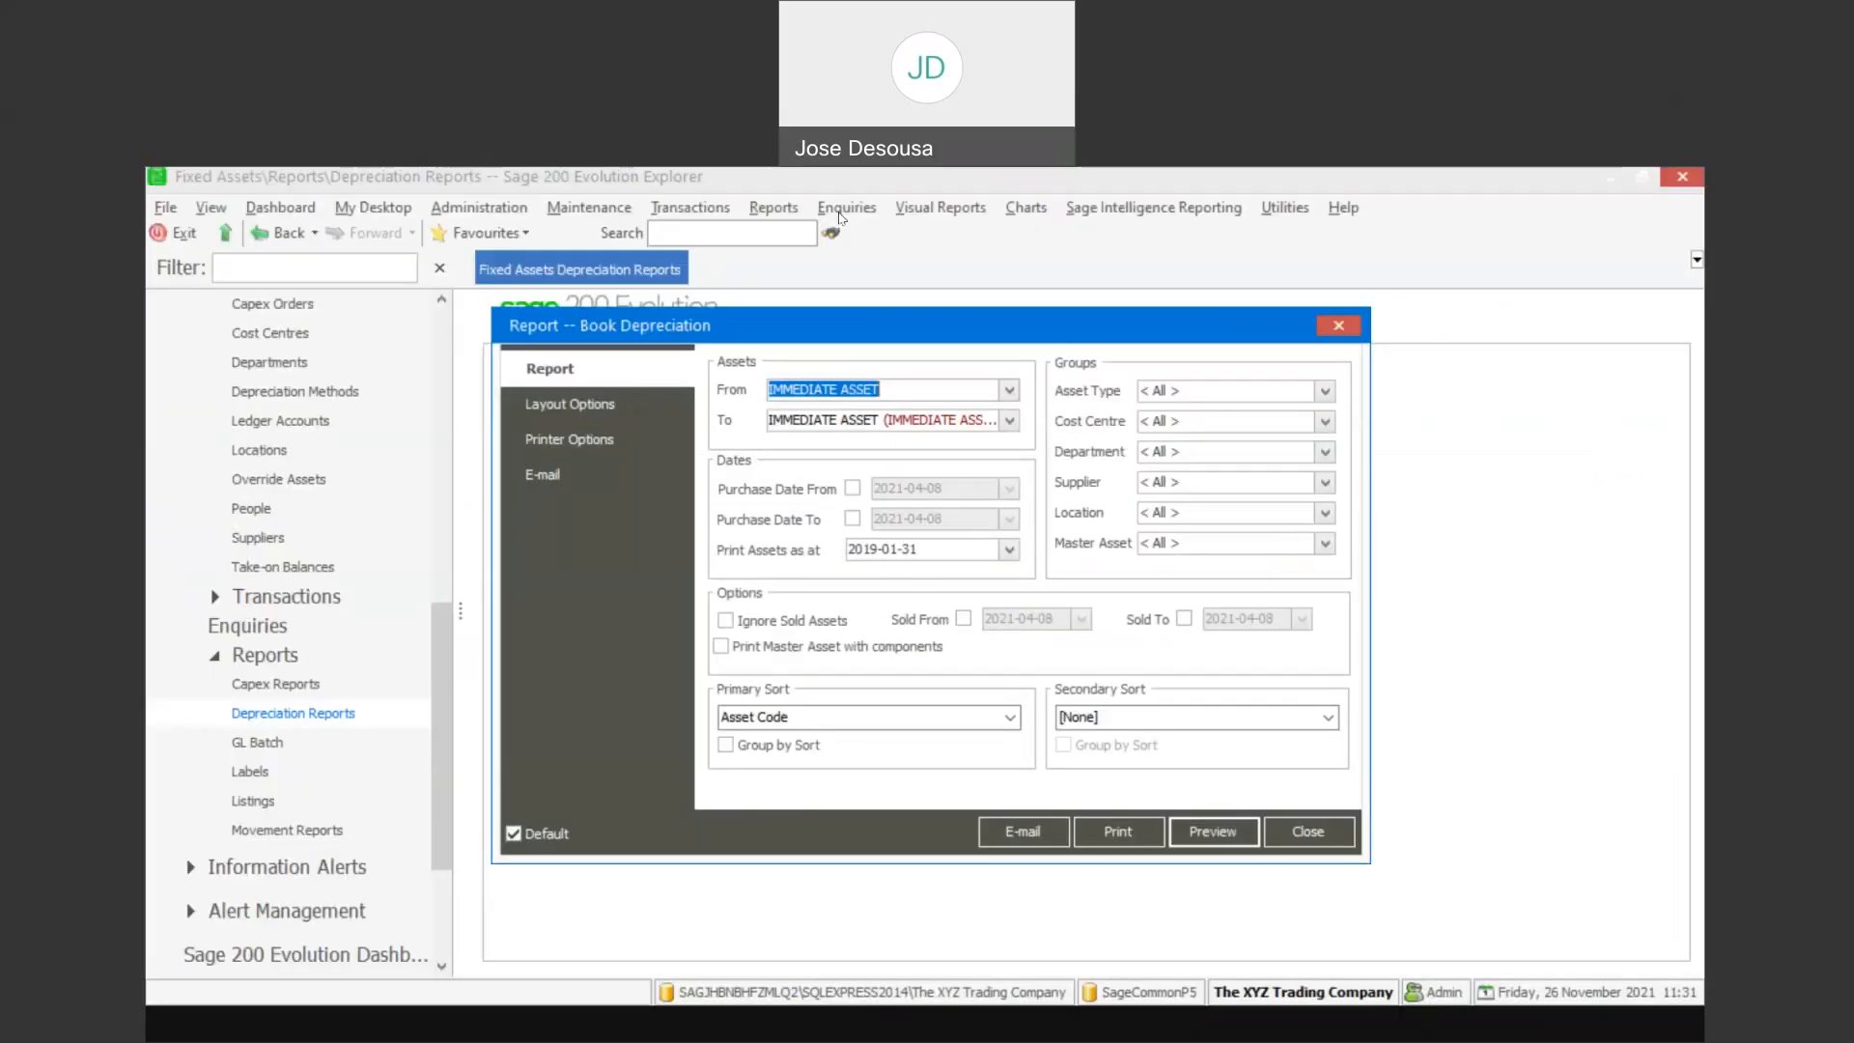
Limit the Book Depreciation report to the ZERO ASSET record at both ends, preview it as at 2019-01-31 and close the preview
{"action": "type", "text": "ZER"}
{"action": "left_click", "coordinate": [855, 420]}
{"action": "key", "text": "BackSpace"}
{"action": "key", "text": "BackSpace"}
{"action": "key", "text": "BackSpace"}
{"action": "key", "text": "BackSpace"}
{"action": "key", "text": "BackSpace"}
{"action": "key", "text": "BackSpace"}
{"action": "key", "text": "BackSpace"}
{"action": "key", "text": "BackSpace"}
{"action": "key", "text": "BackSpace"}
{"action": "key", "text": "BackSpace"}
{"action": "key", "text": "BackSpace"}
{"action": "key", "text": "BackSpace"}
{"action": "key", "text": "Delete"}
{"action": "key", "text": "Delete"}
{"action": "key", "text": "Delete"}
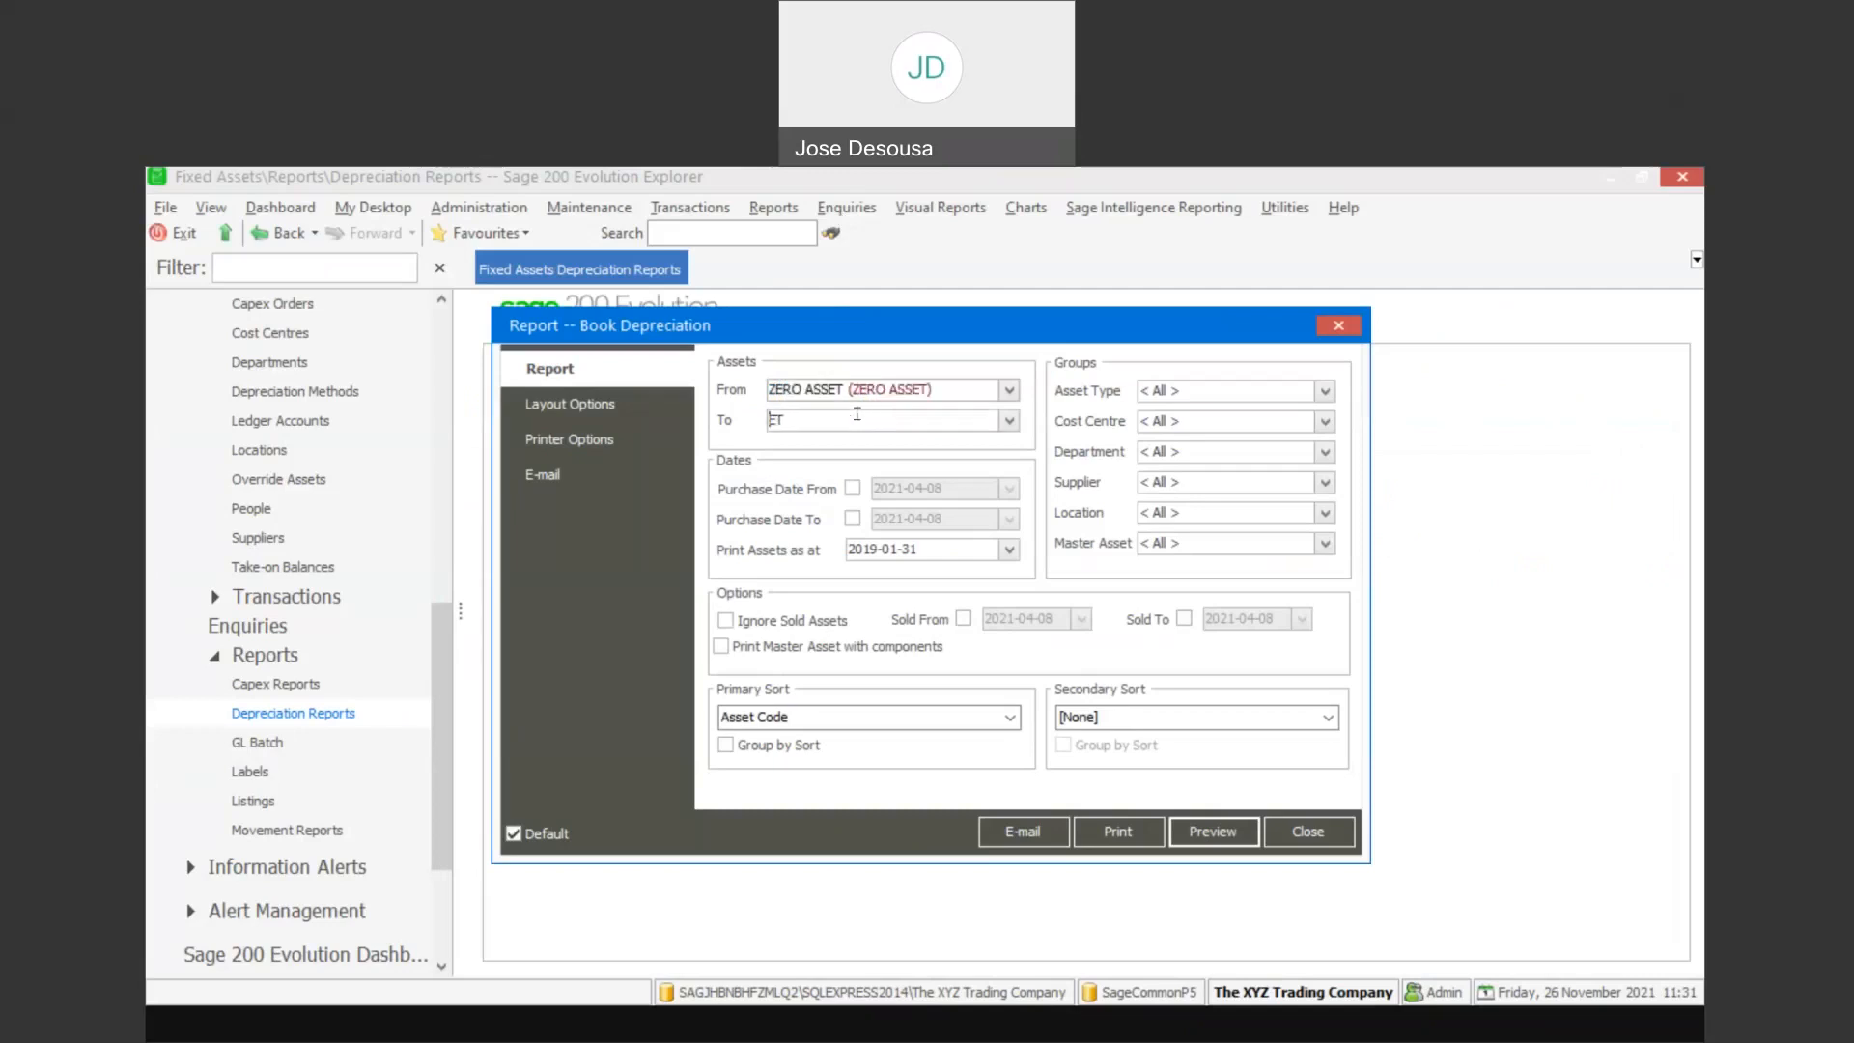
{"action": "type", "text": "ZERO ASS"}
{"action": "left_click", "coordinate": [1196, 829]}
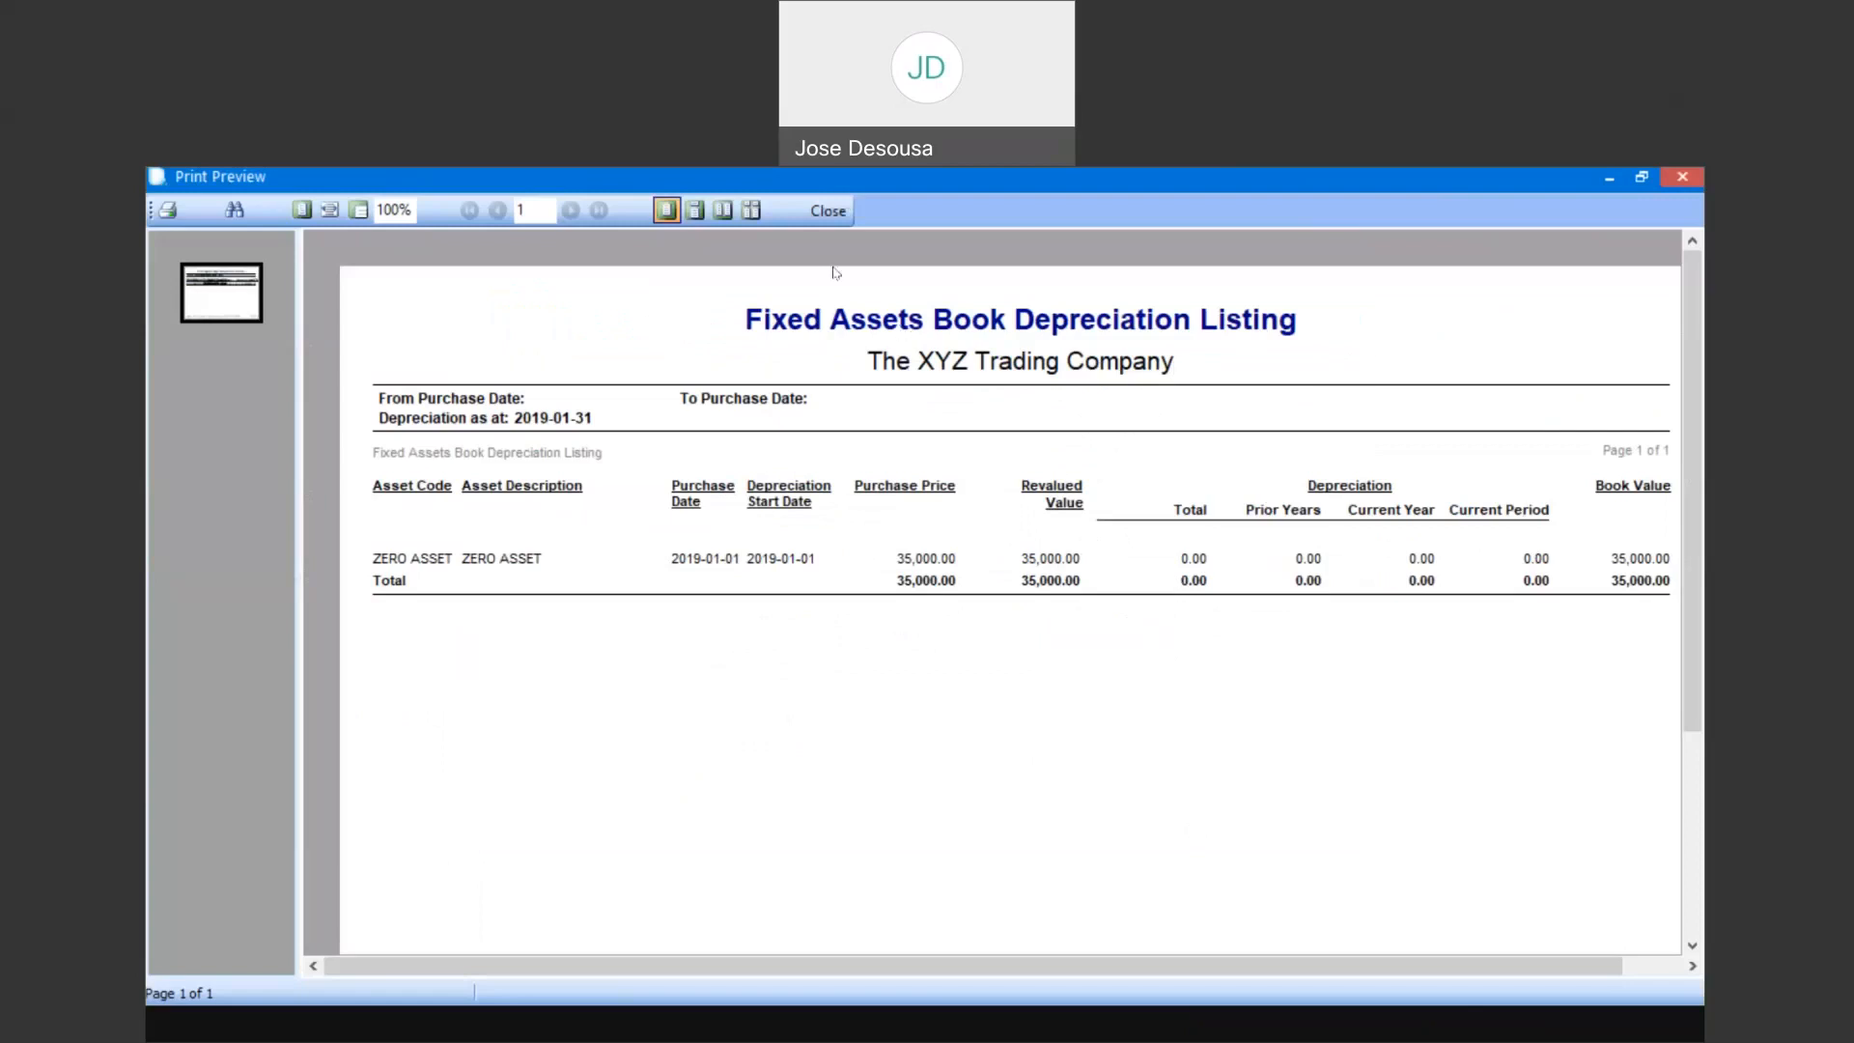
{"action": "left_click", "coordinate": [827, 212]}
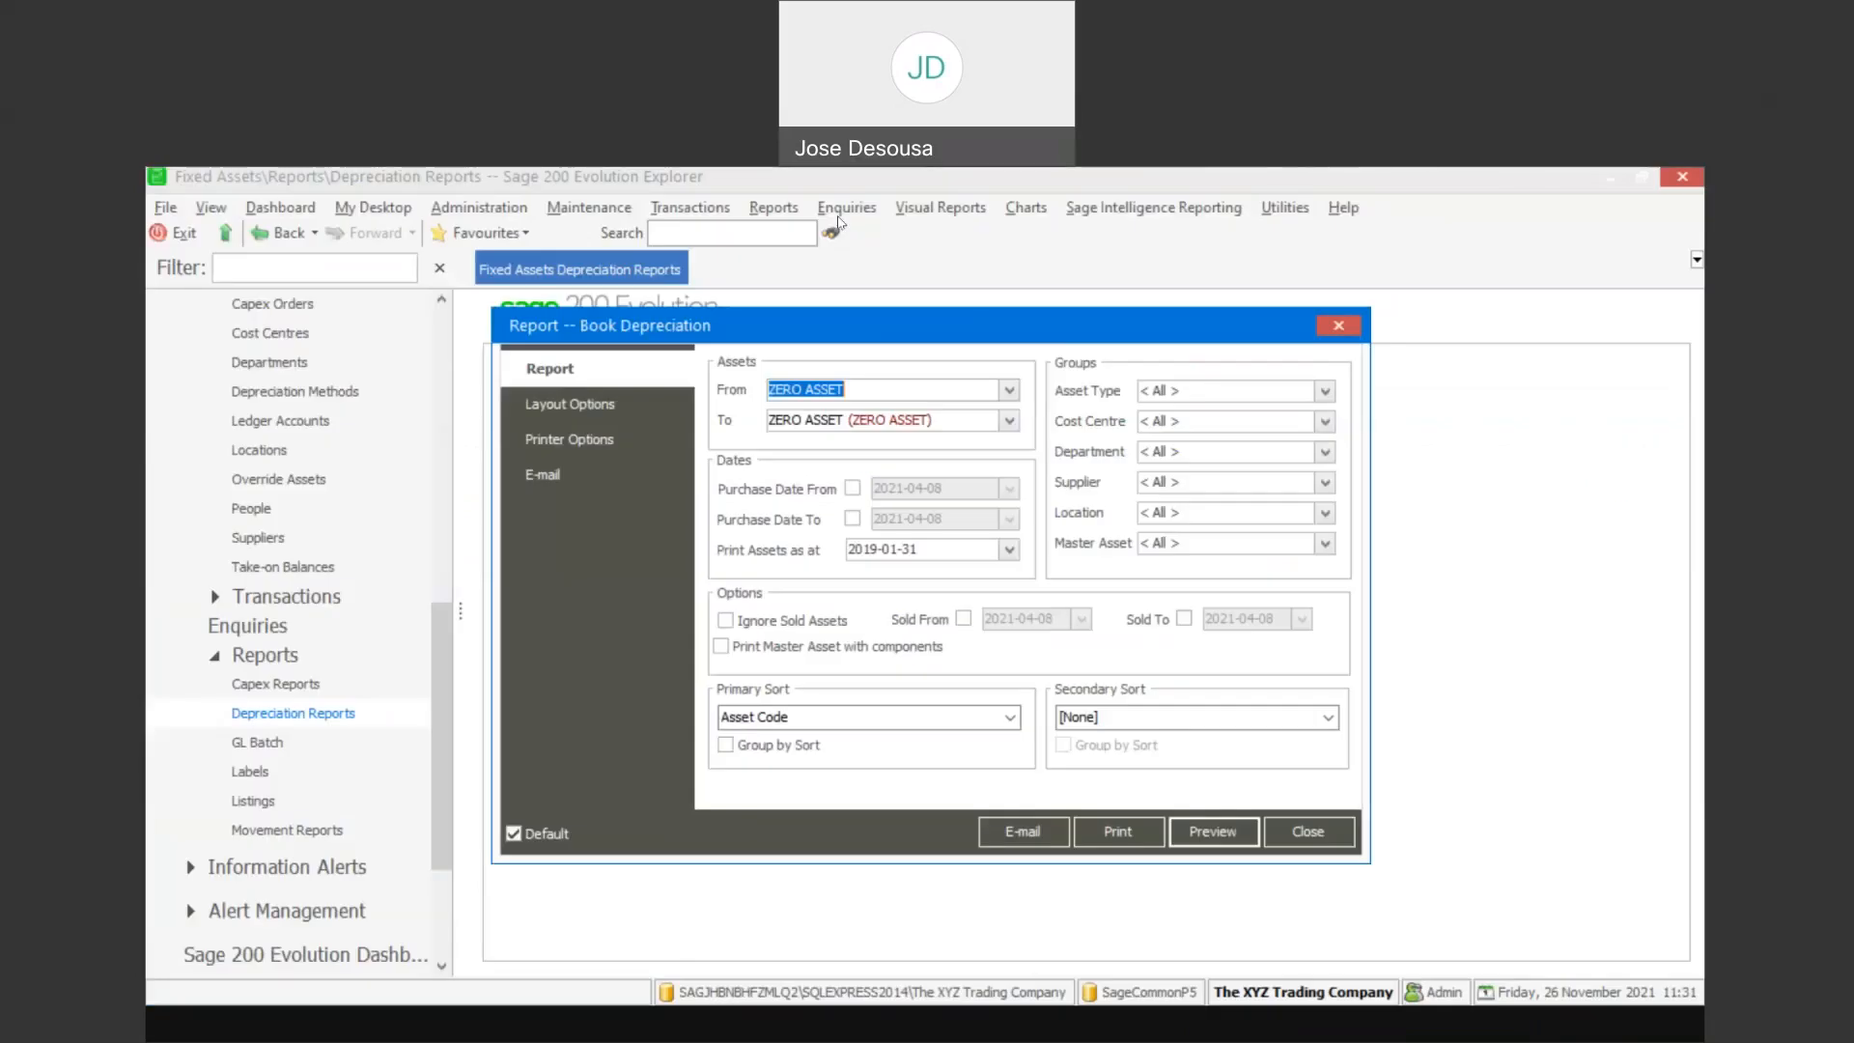
Limit the Book Depreciation report to the REDUCING BALANCE asset at both ends, preview it as at 2019-01-31 and close the preview
{"action": "key", "text": "BackSpace"}
{"action": "type", "text": "REDUCING BALANCE"}
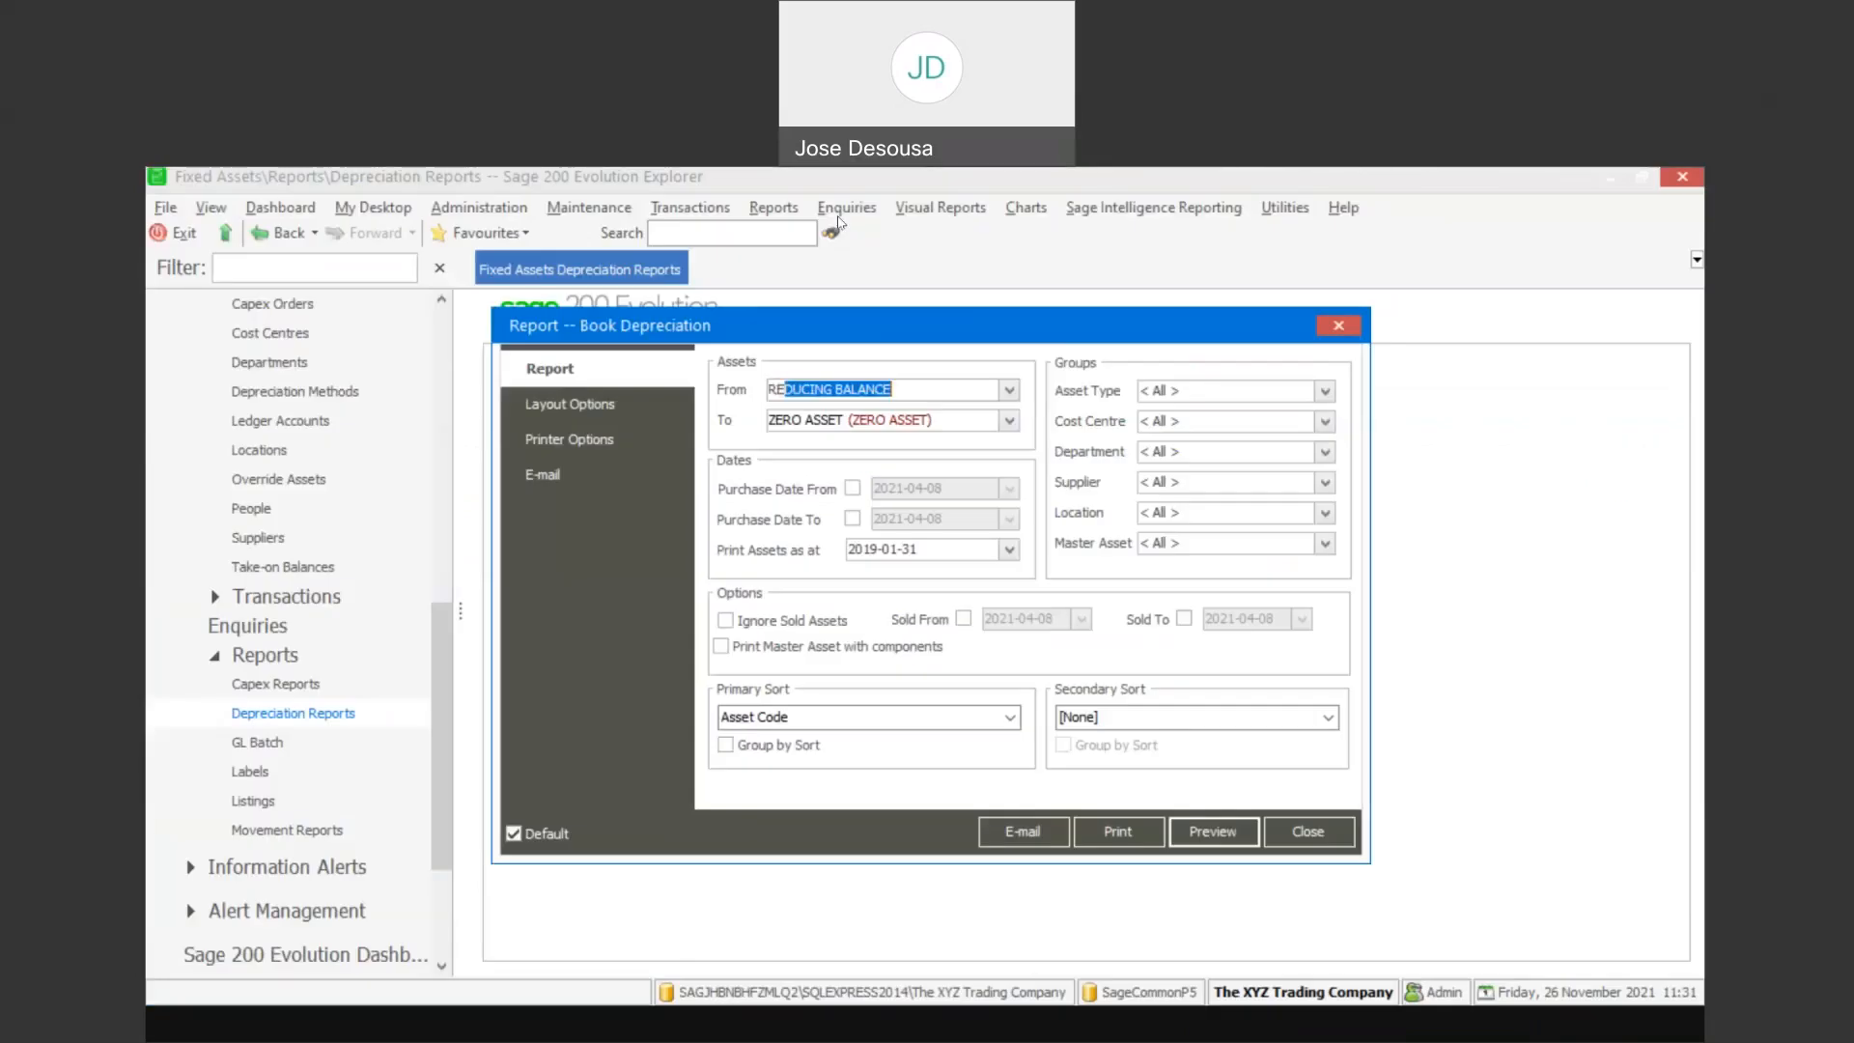
{"action": "left_click", "coordinate": [945, 419]}
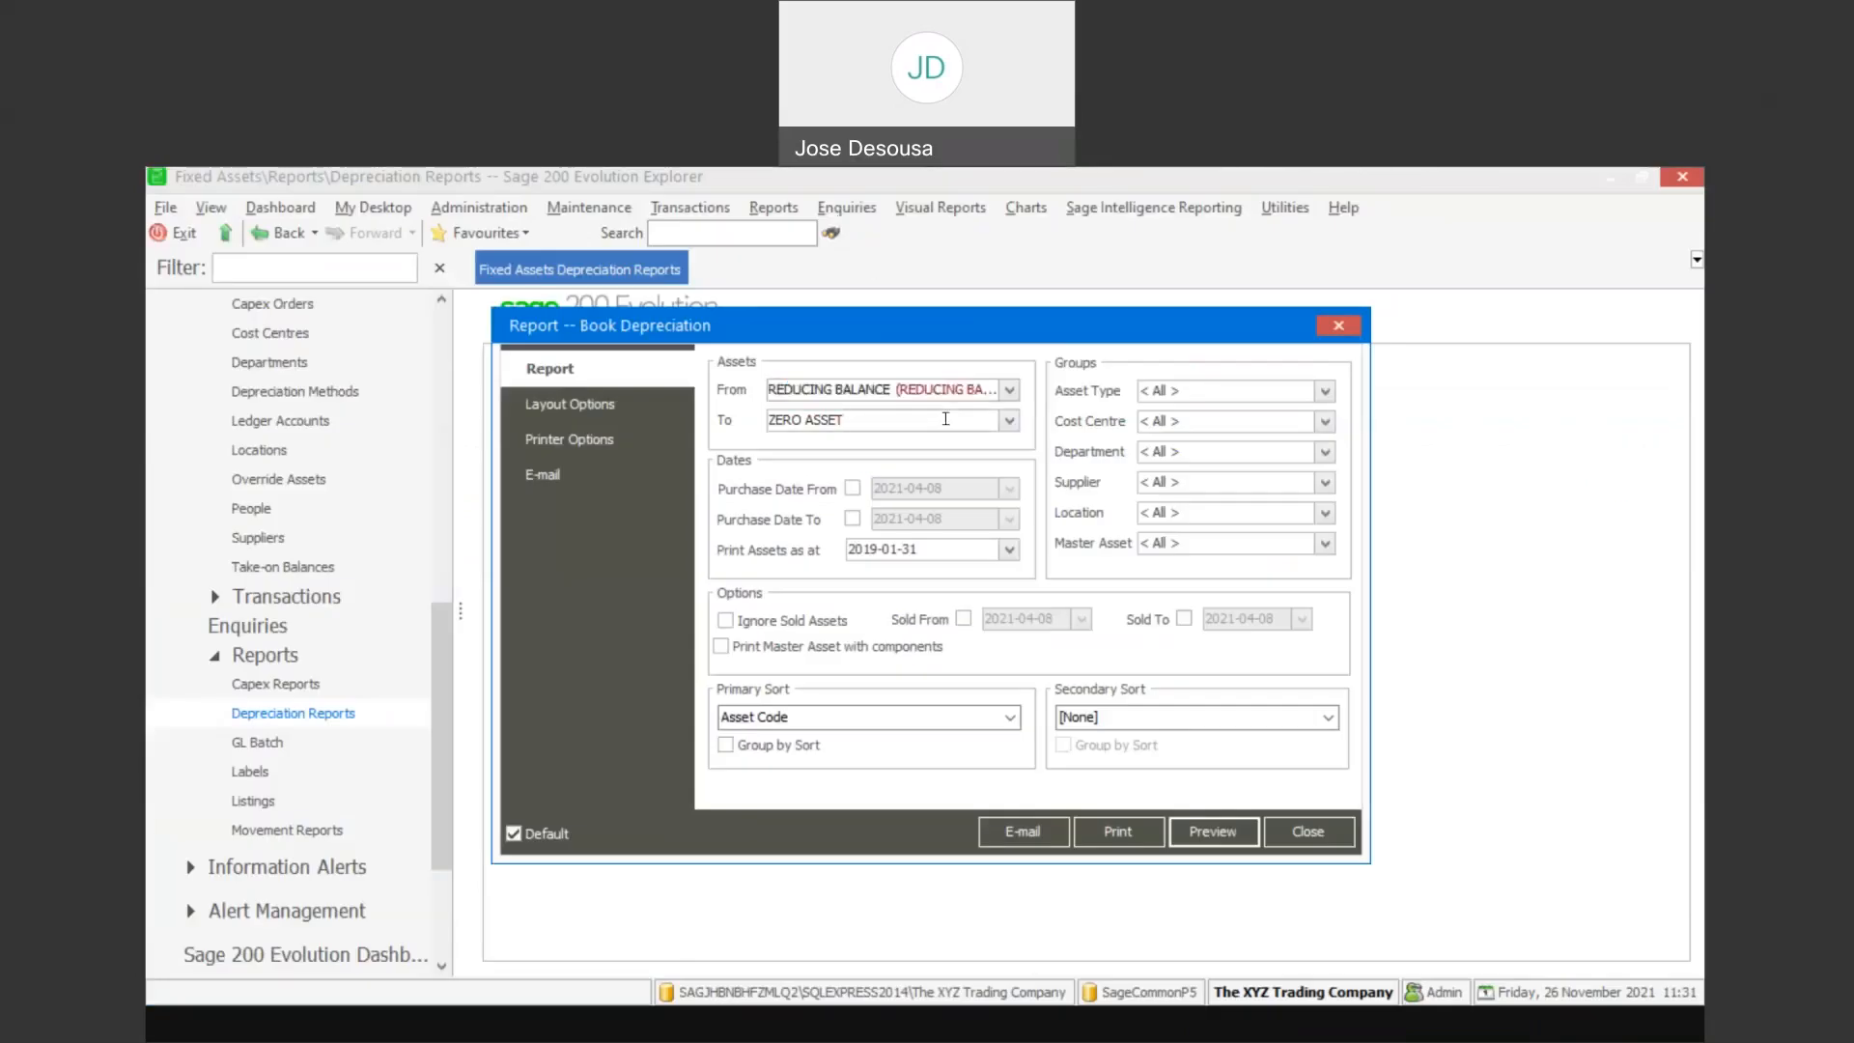
{"action": "key", "text": "BackSpace"}
{"action": "key", "text": "BackSpace"}
{"action": "key", "text": "BackSpace"}
{"action": "key", "text": "BackSpace"}
{"action": "key", "text": "BackSpace"}
{"action": "key", "text": "BackSpace"}
{"action": "key", "text": "BackSpace"}
{"action": "key", "text": "BackSpace"}
{"action": "key", "text": "BackSpace"}
{"action": "type", "text": "REDUCING BALANCE"}
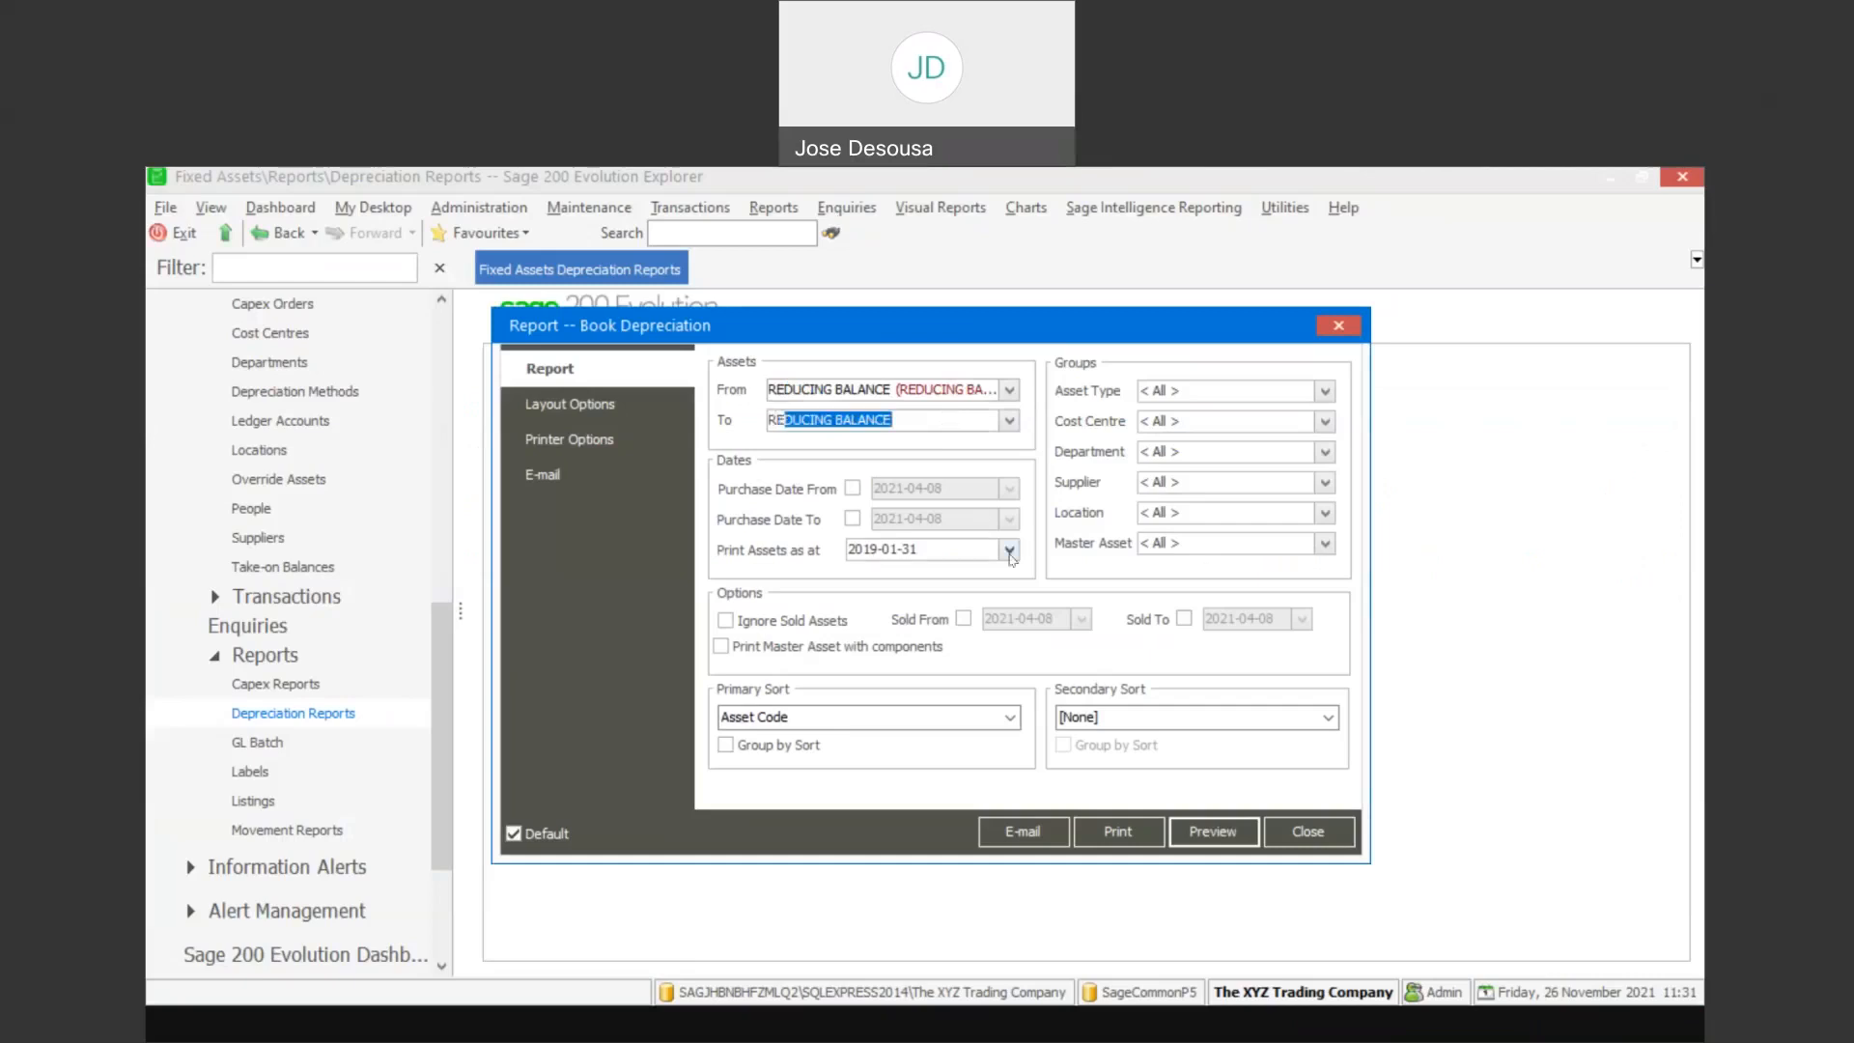
{"action": "left_click", "coordinate": [1201, 836]}
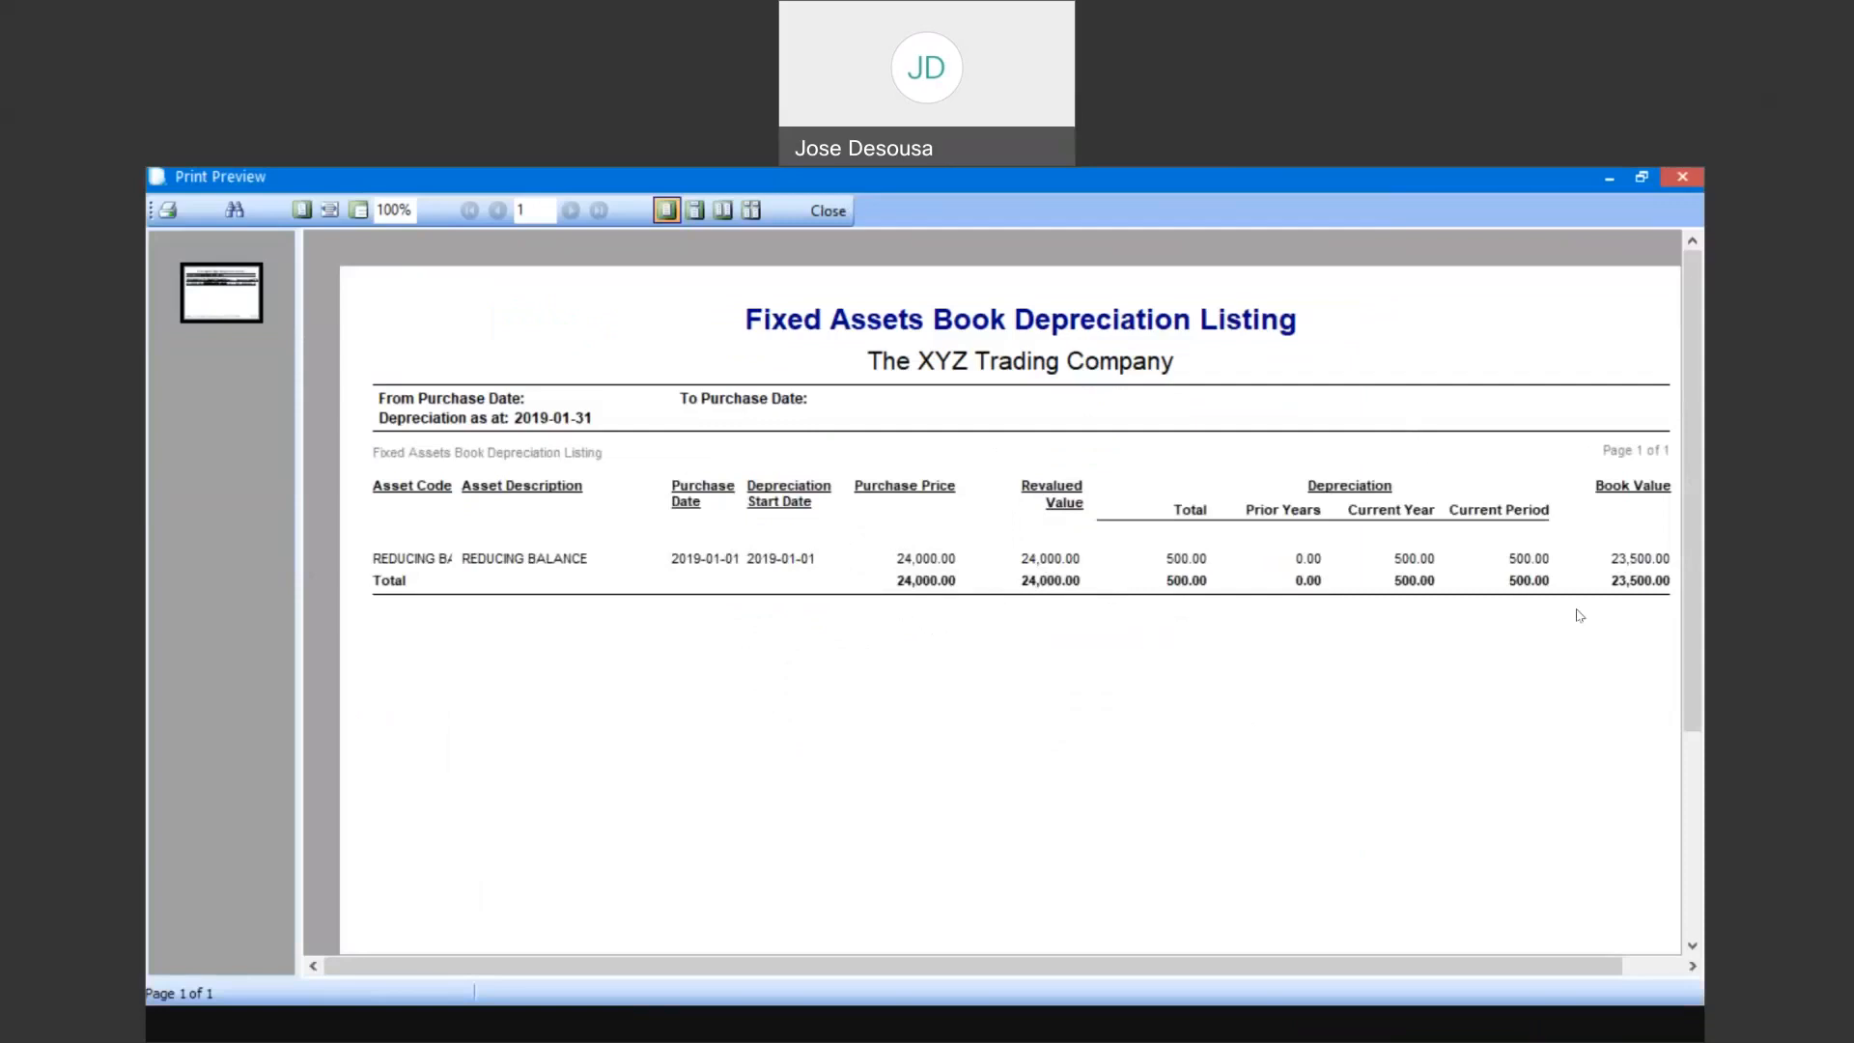
{"action": "left_click", "coordinate": [842, 213]}
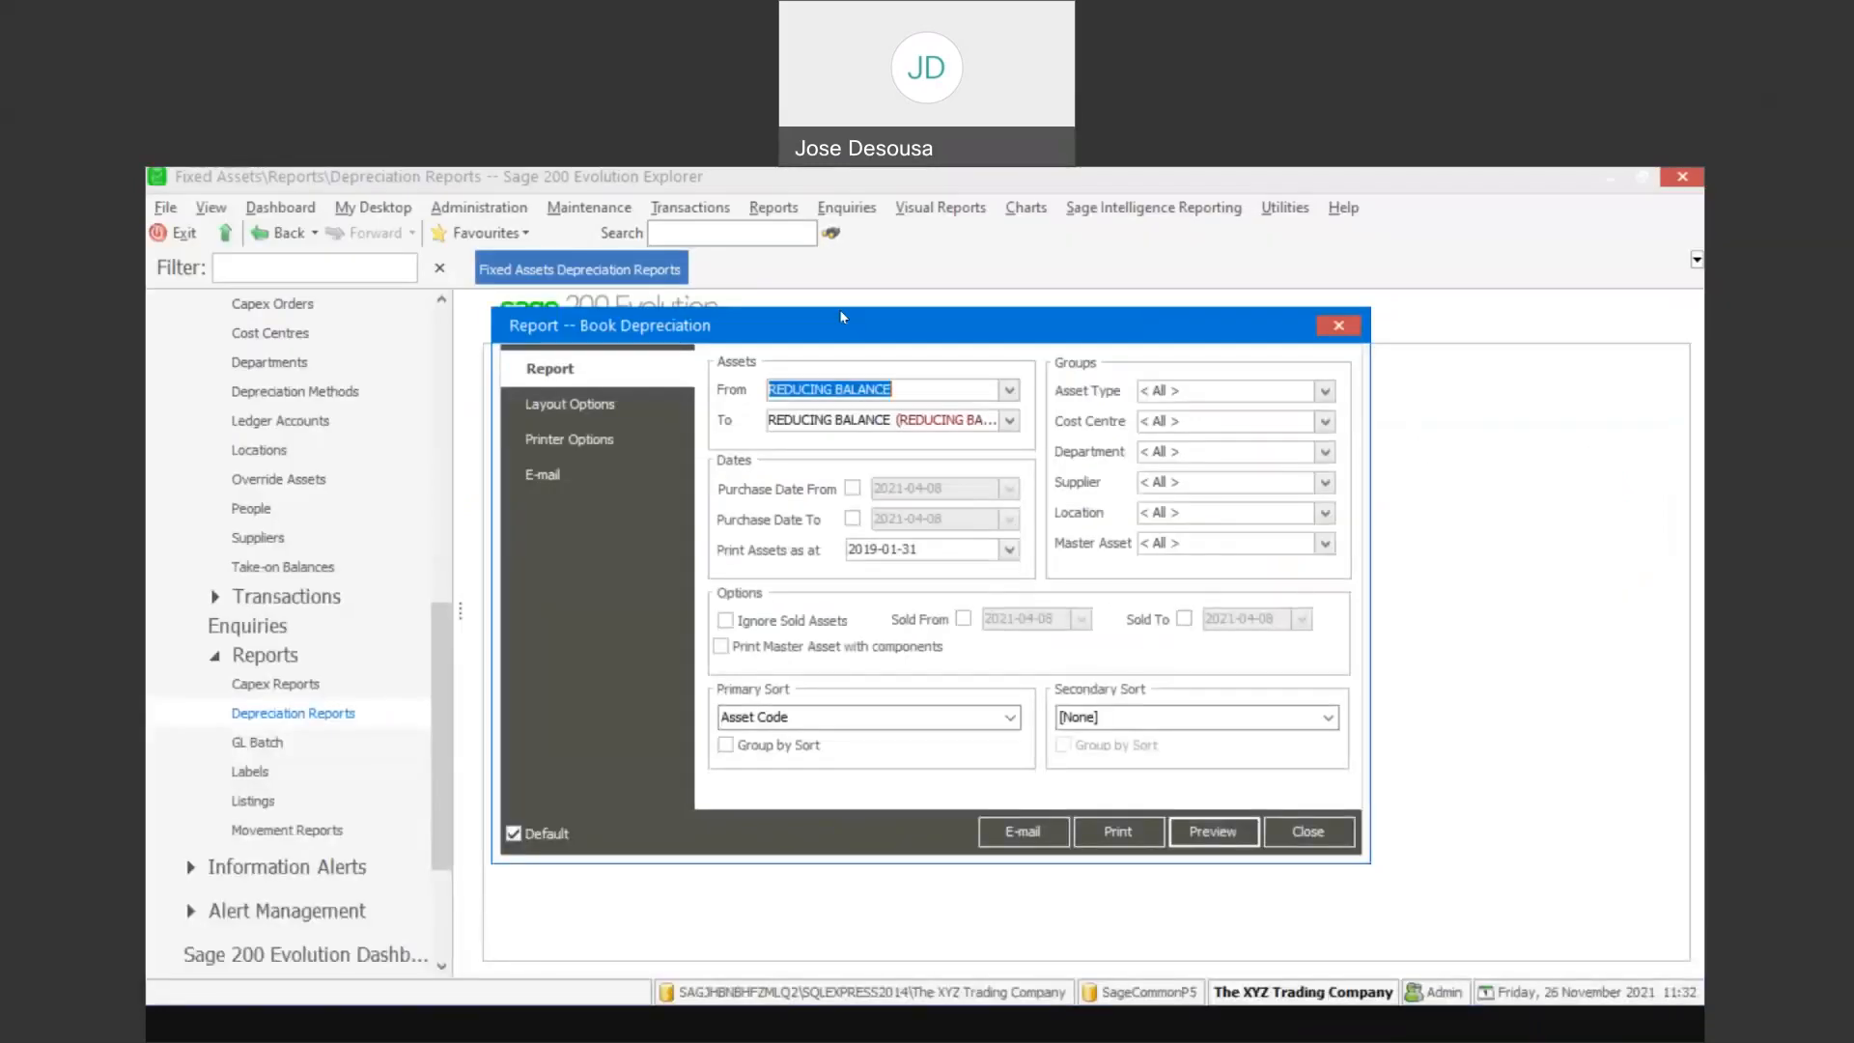
Preview the REDUCING BALANCE asset's Book Depreciation report as at 2019-12-31 and close the preview
{"action": "left_click", "coordinate": [1009, 550]}
{"action": "left_click", "coordinate": [945, 574]}
{"action": "left_click", "coordinate": [944, 574]}
{"action": "left_click", "coordinate": [944, 573]}
{"action": "left_click", "coordinate": [945, 573]}
{"action": "left_click", "coordinate": [944, 574]}
{"action": "left_click", "coordinate": [945, 574]}
{"action": "left_click", "coordinate": [945, 573]}
{"action": "left_click", "coordinate": [945, 573]}
{"action": "left_click", "coordinate": [945, 574]}
{"action": "left_click", "coordinate": [945, 574]}
{"action": "left_click", "coordinate": [944, 573]}
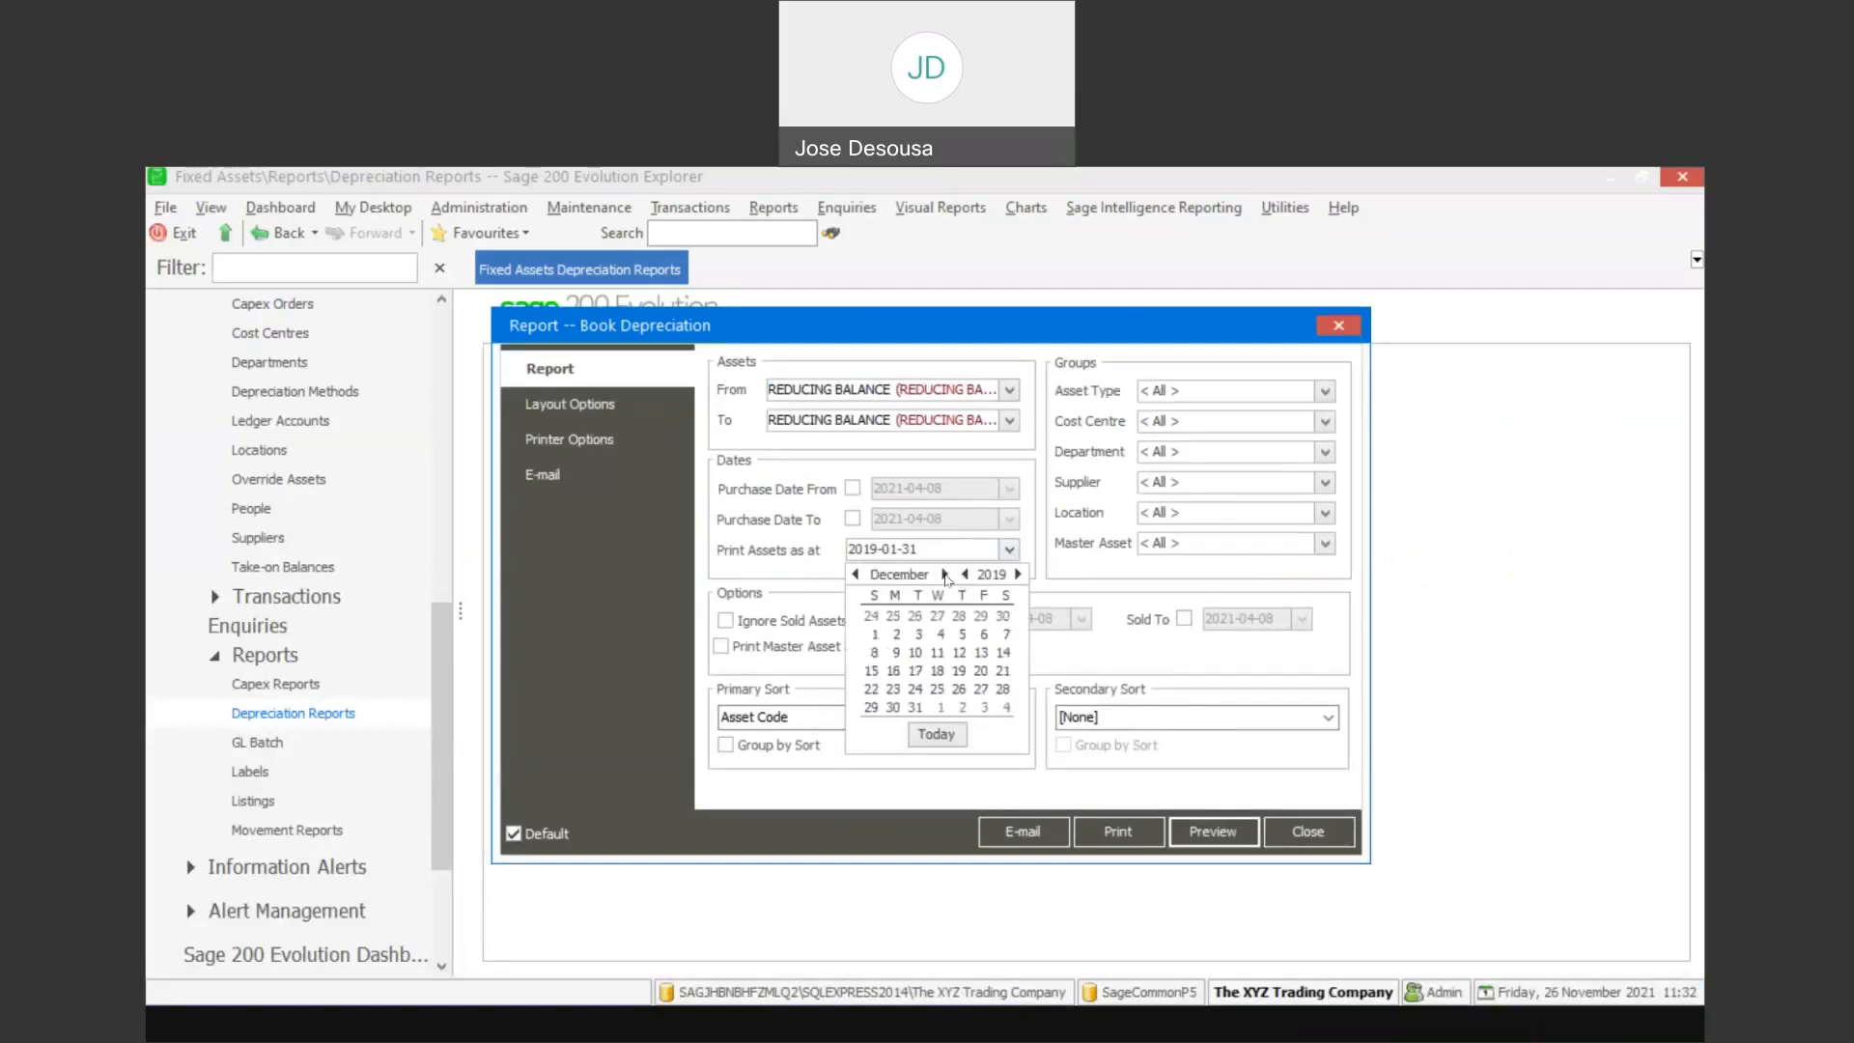
{"action": "left_click", "coordinate": [920, 708]}
{"action": "left_click", "coordinate": [1198, 832]}
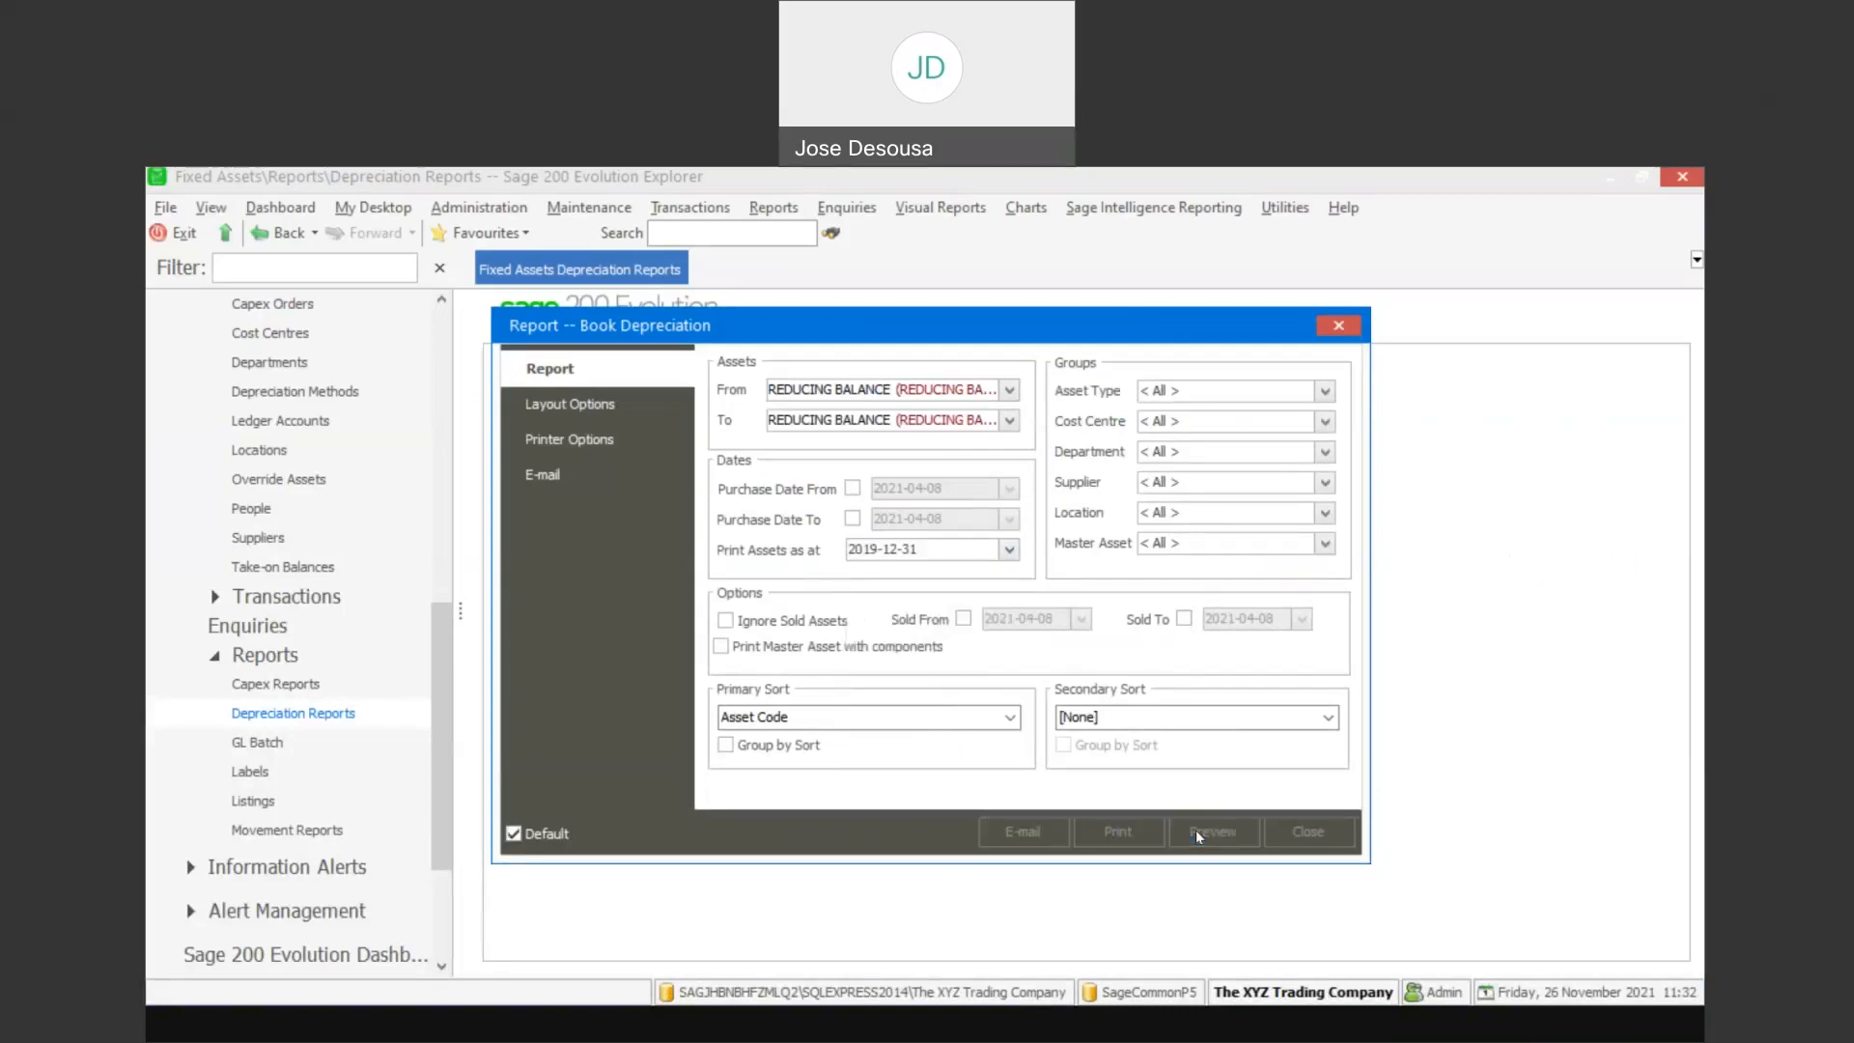
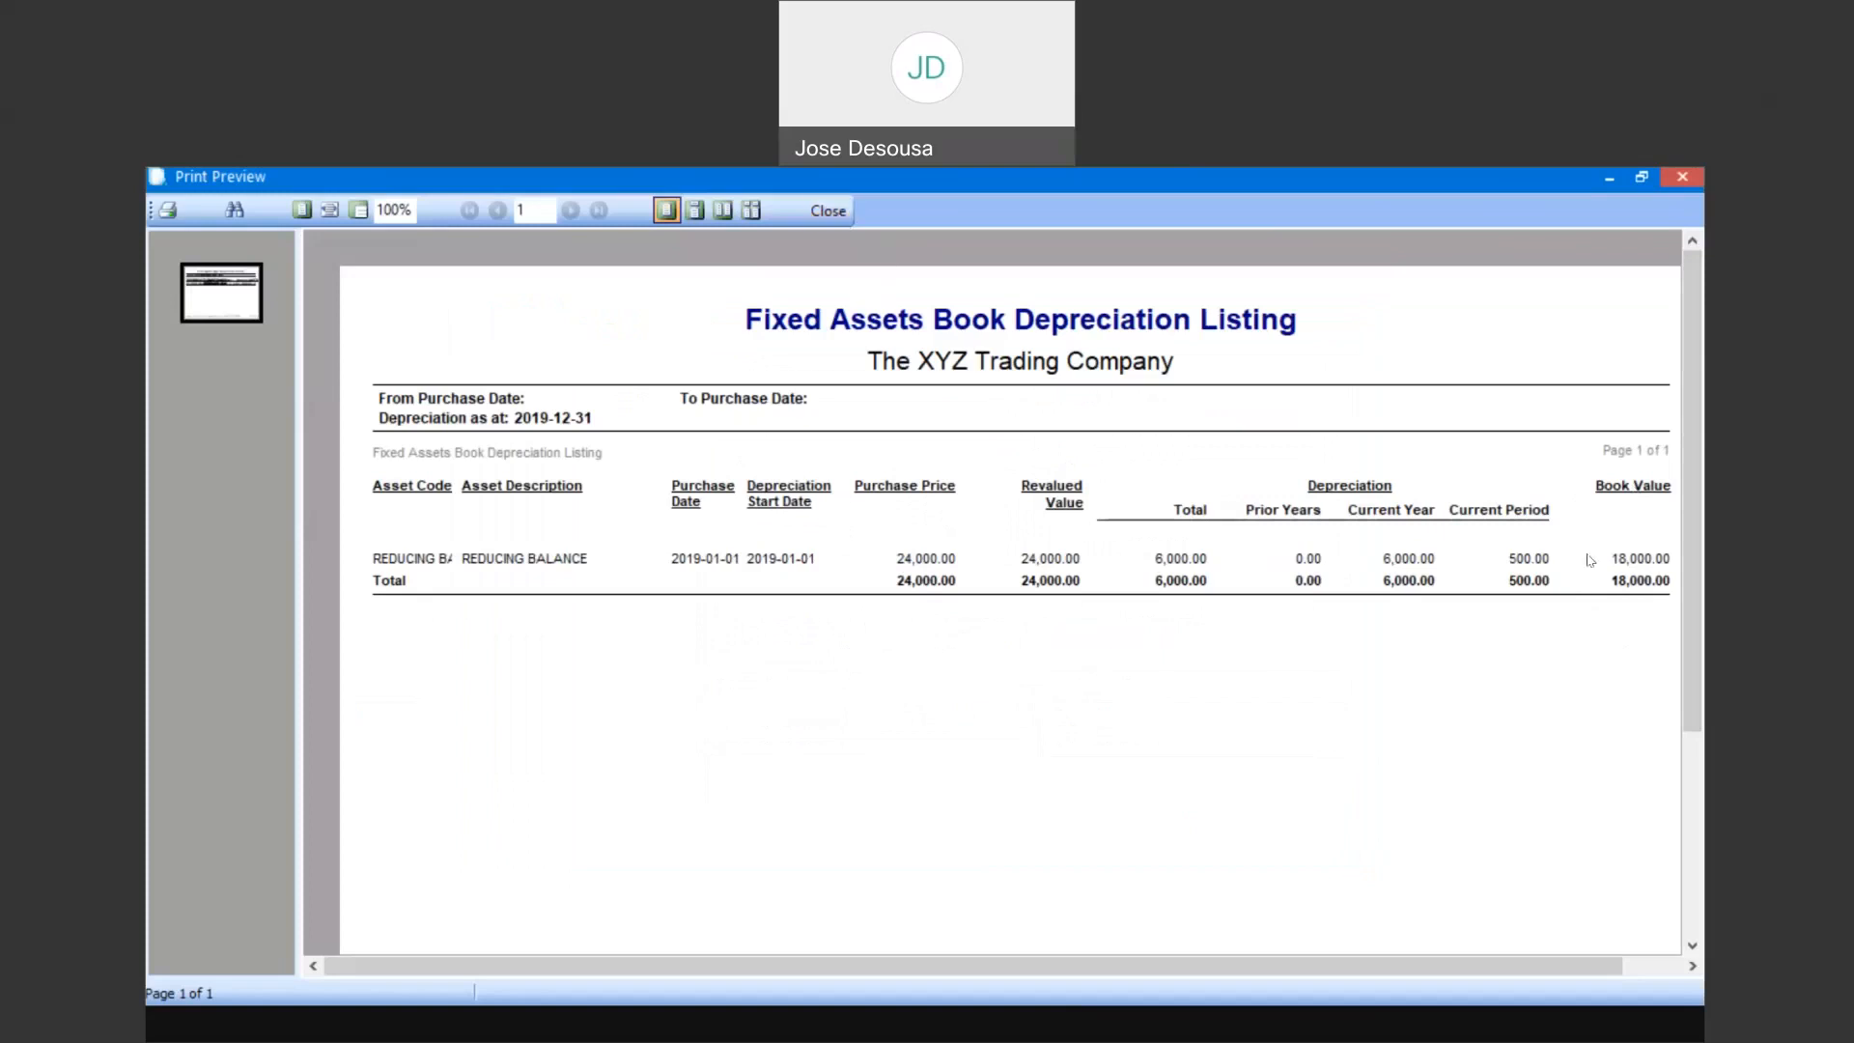
{"action": "left_click", "coordinate": [834, 219]}
Preview the REDUCING BALANCE asset's Book Depreciation report as at 2020-12-31 twice, closing each preview
{"action": "left_click", "coordinate": [1009, 549]}
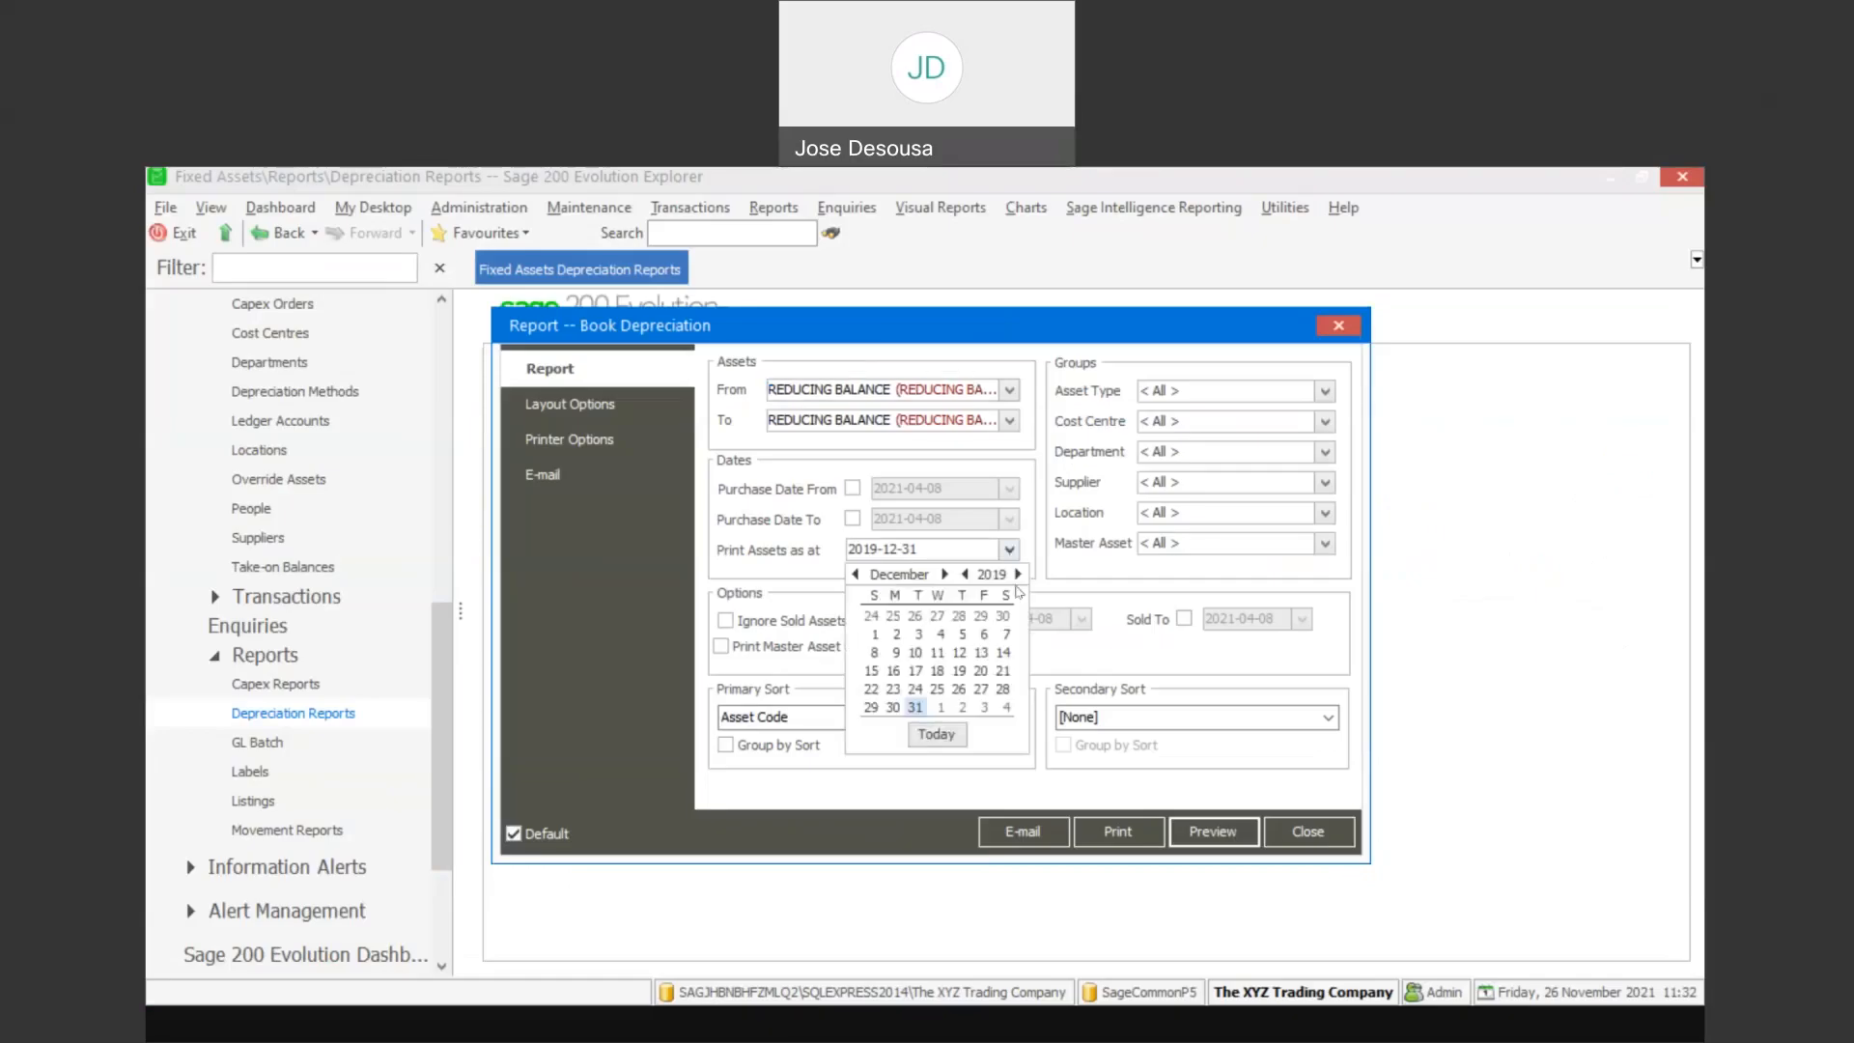
{"action": "left_click", "coordinate": [1018, 573]}
{"action": "left_click", "coordinate": [959, 689]}
{"action": "left_click", "coordinate": [1236, 833]}
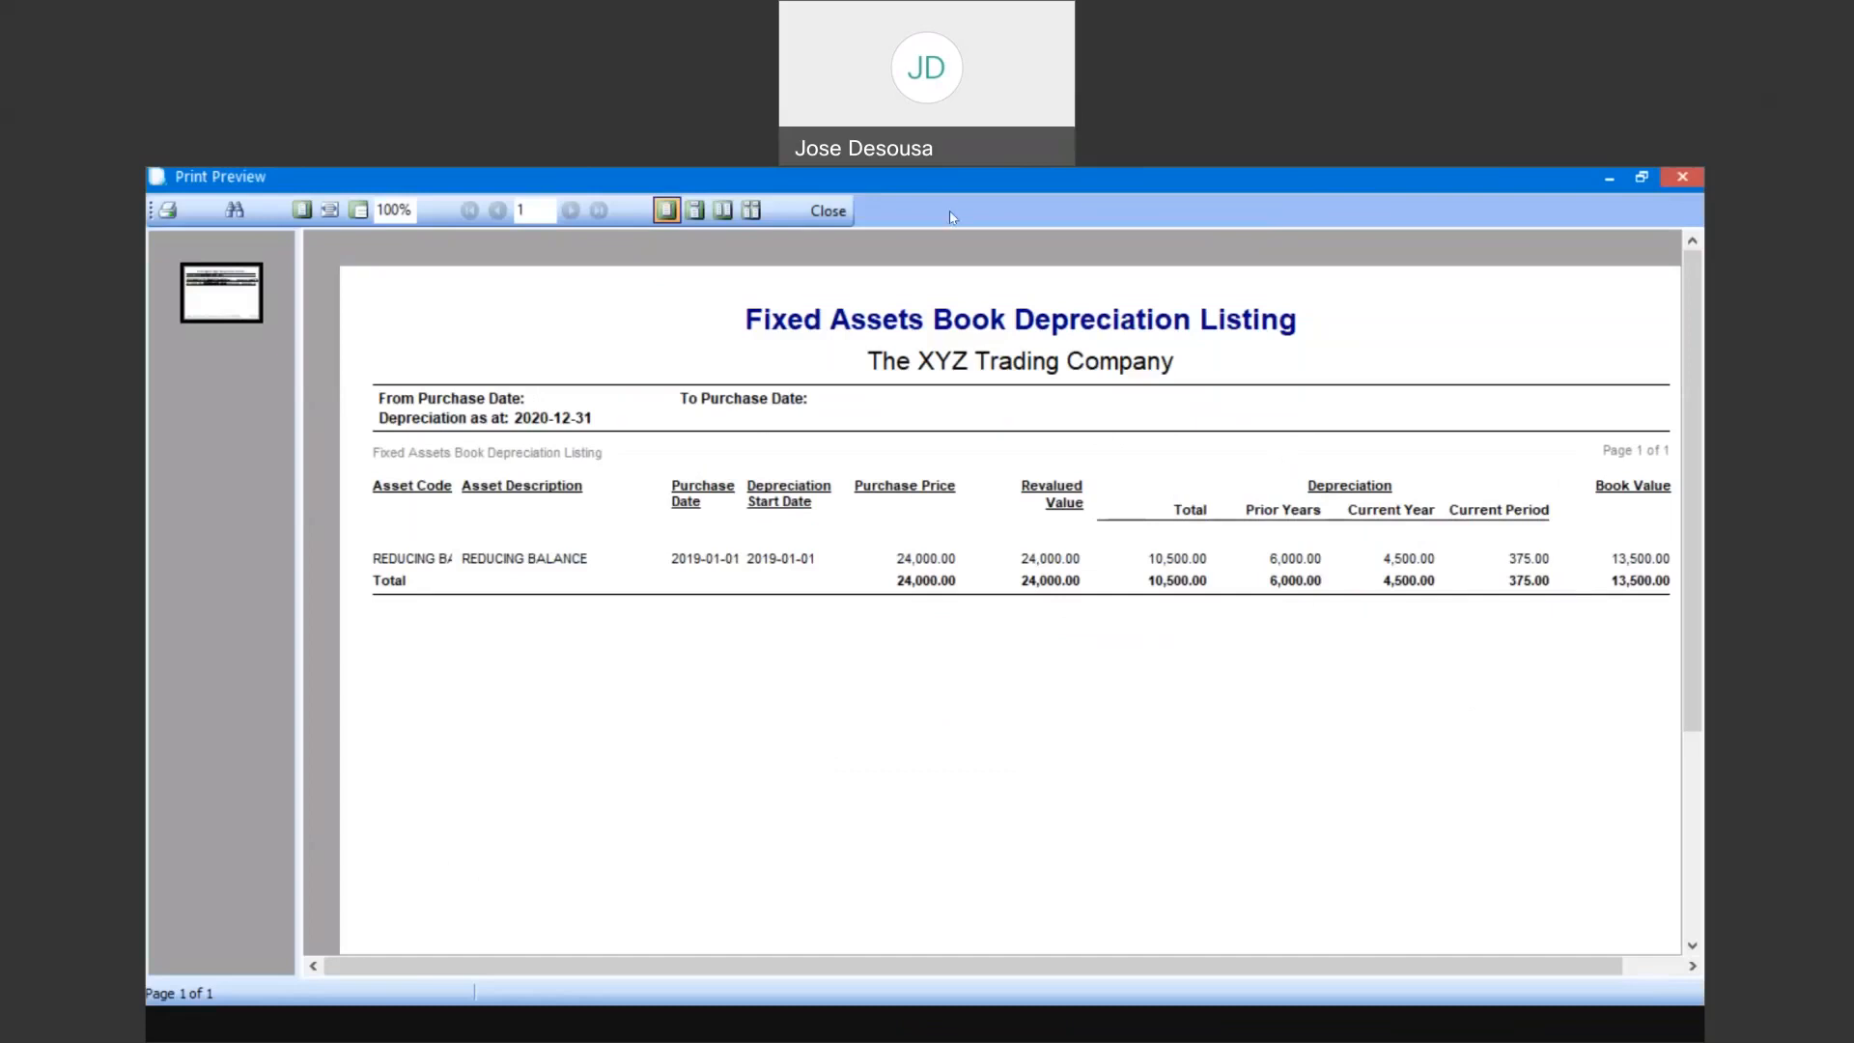
{"action": "left_click", "coordinate": [829, 212]}
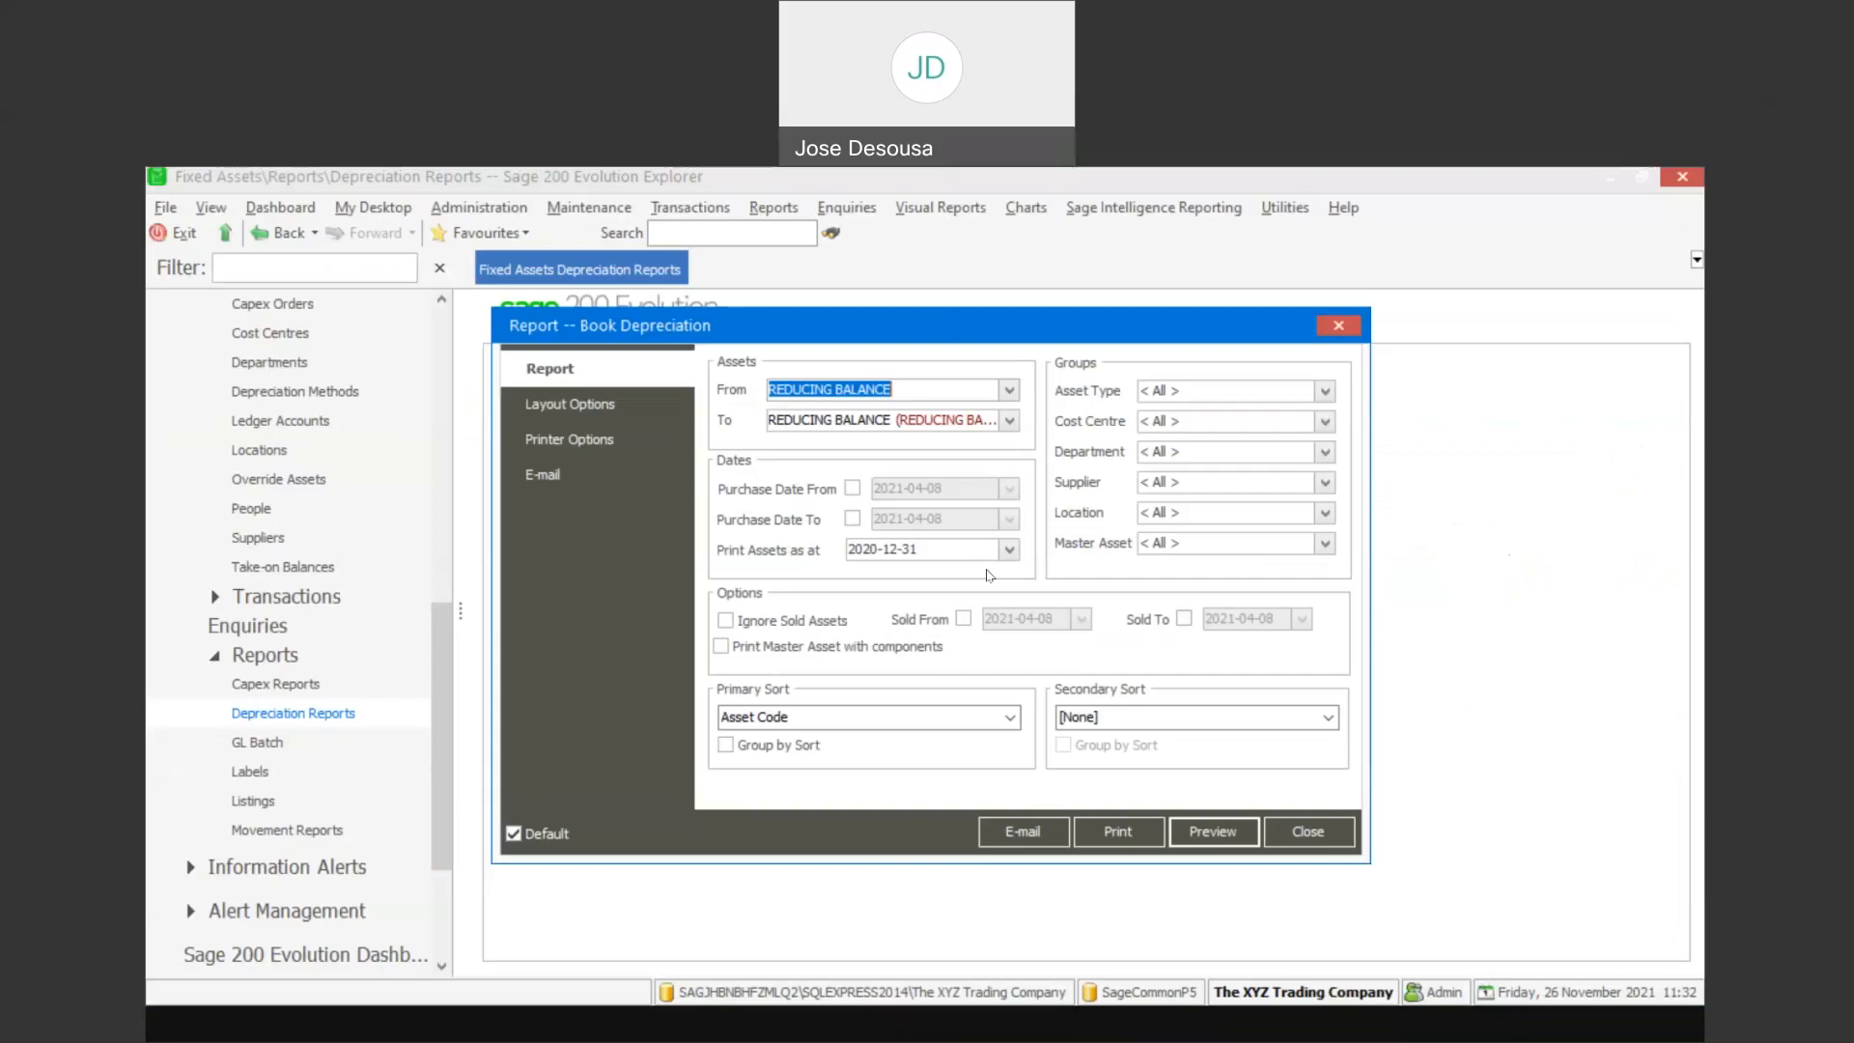
{"action": "left_click", "coordinate": [1218, 840]}
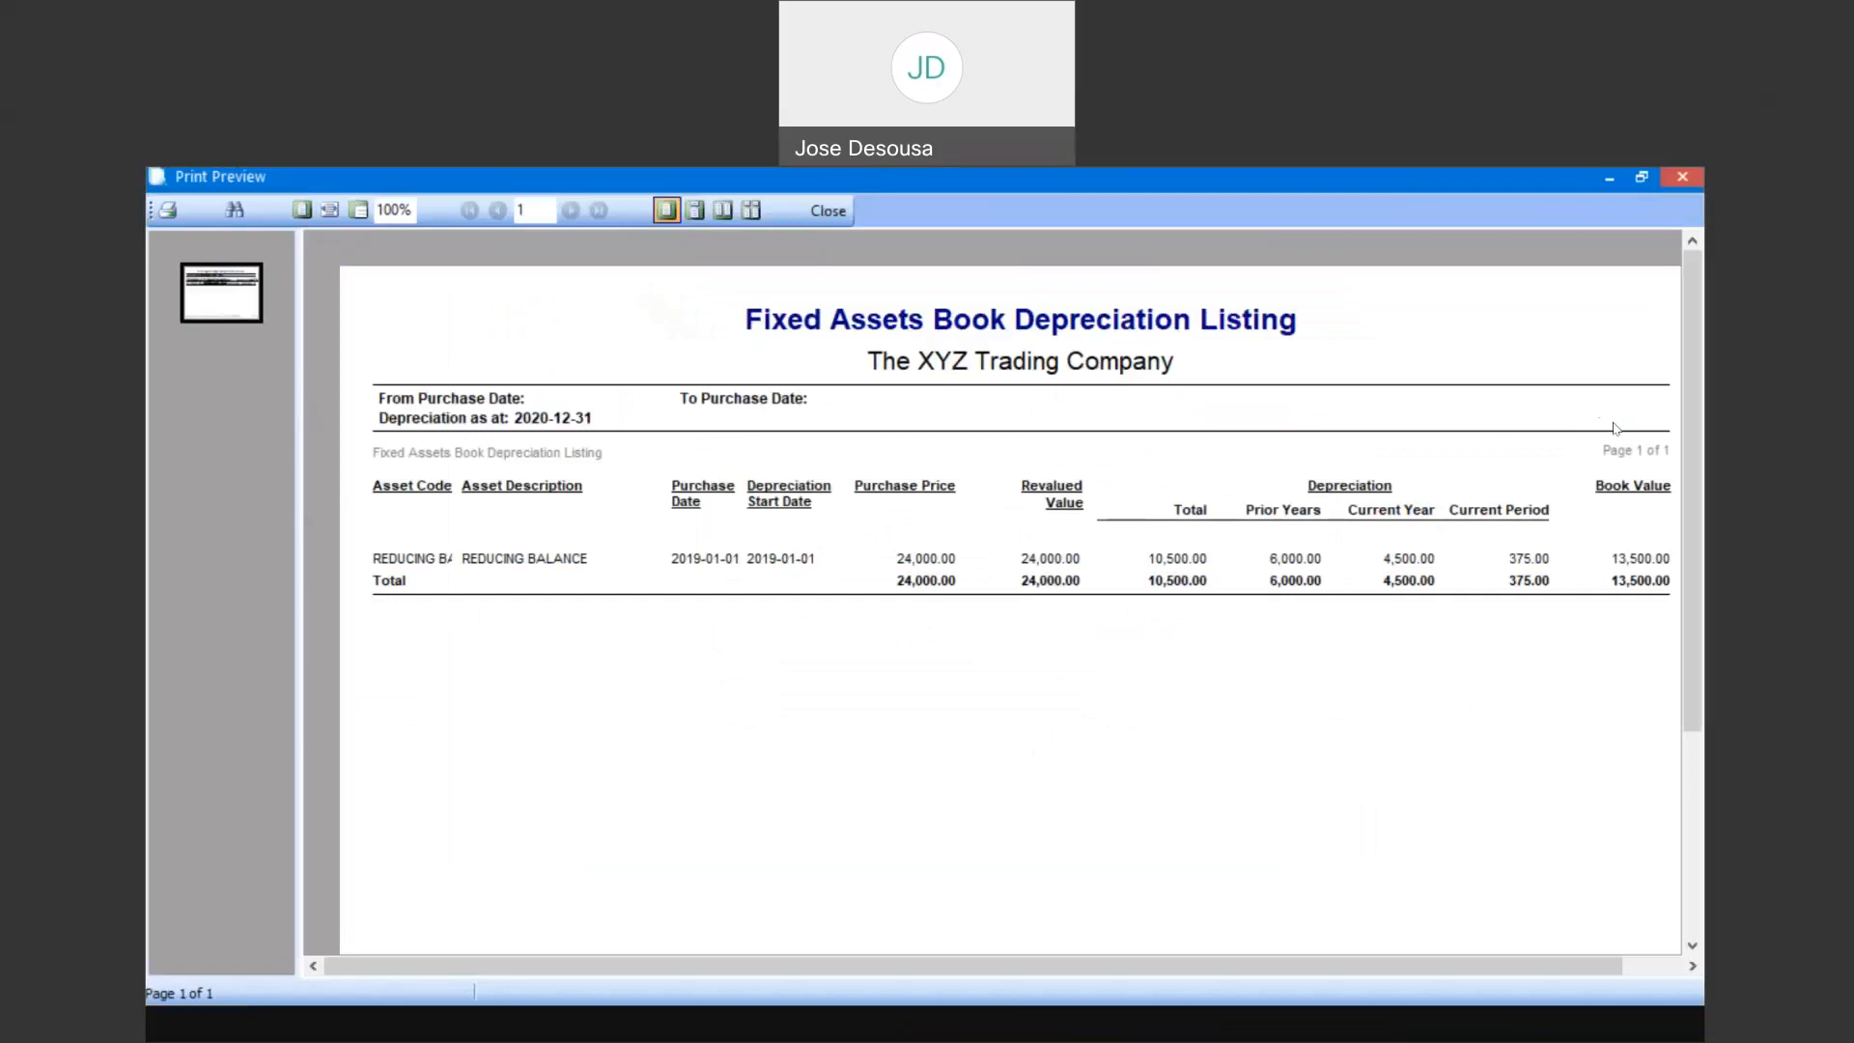
{"action": "left_click", "coordinate": [827, 211]}
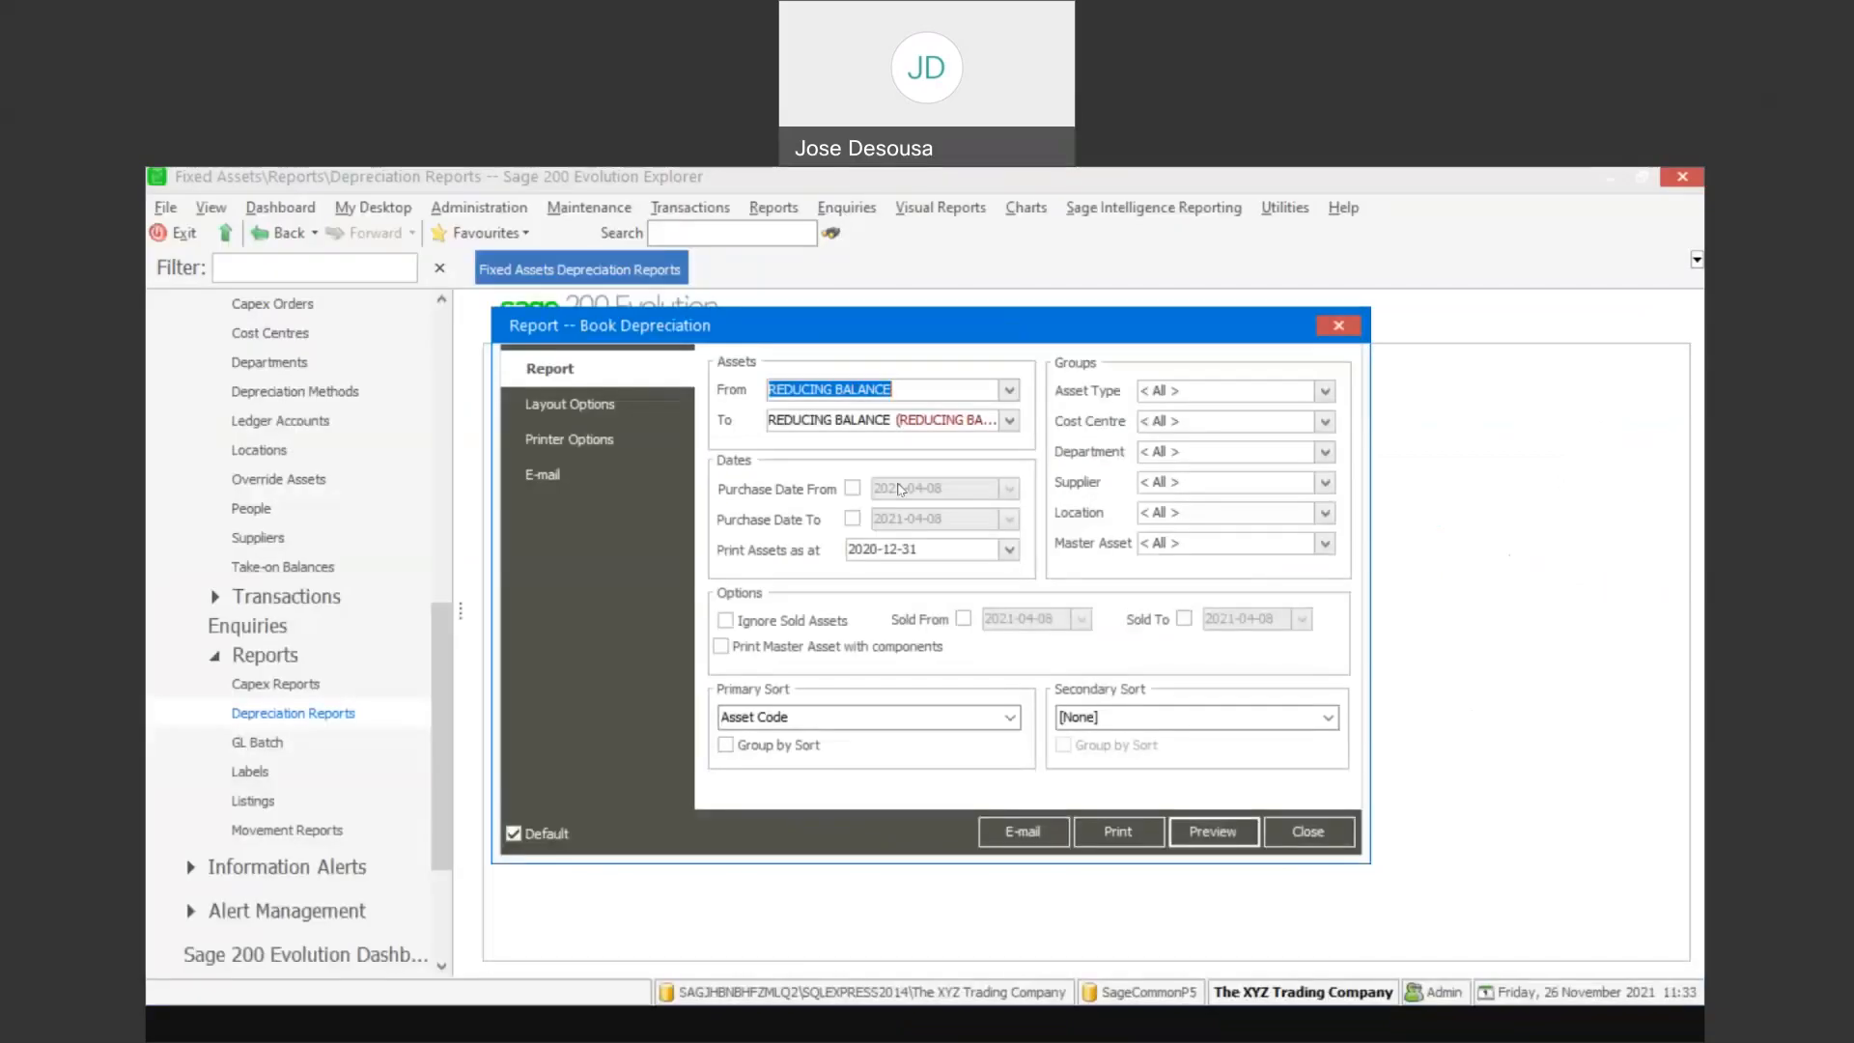
Preview the REDUCING BALANCE asset's Book Depreciation report as at 2021-12-31, then close the preview and the report dialog
{"action": "left_click", "coordinate": [1011, 556]}
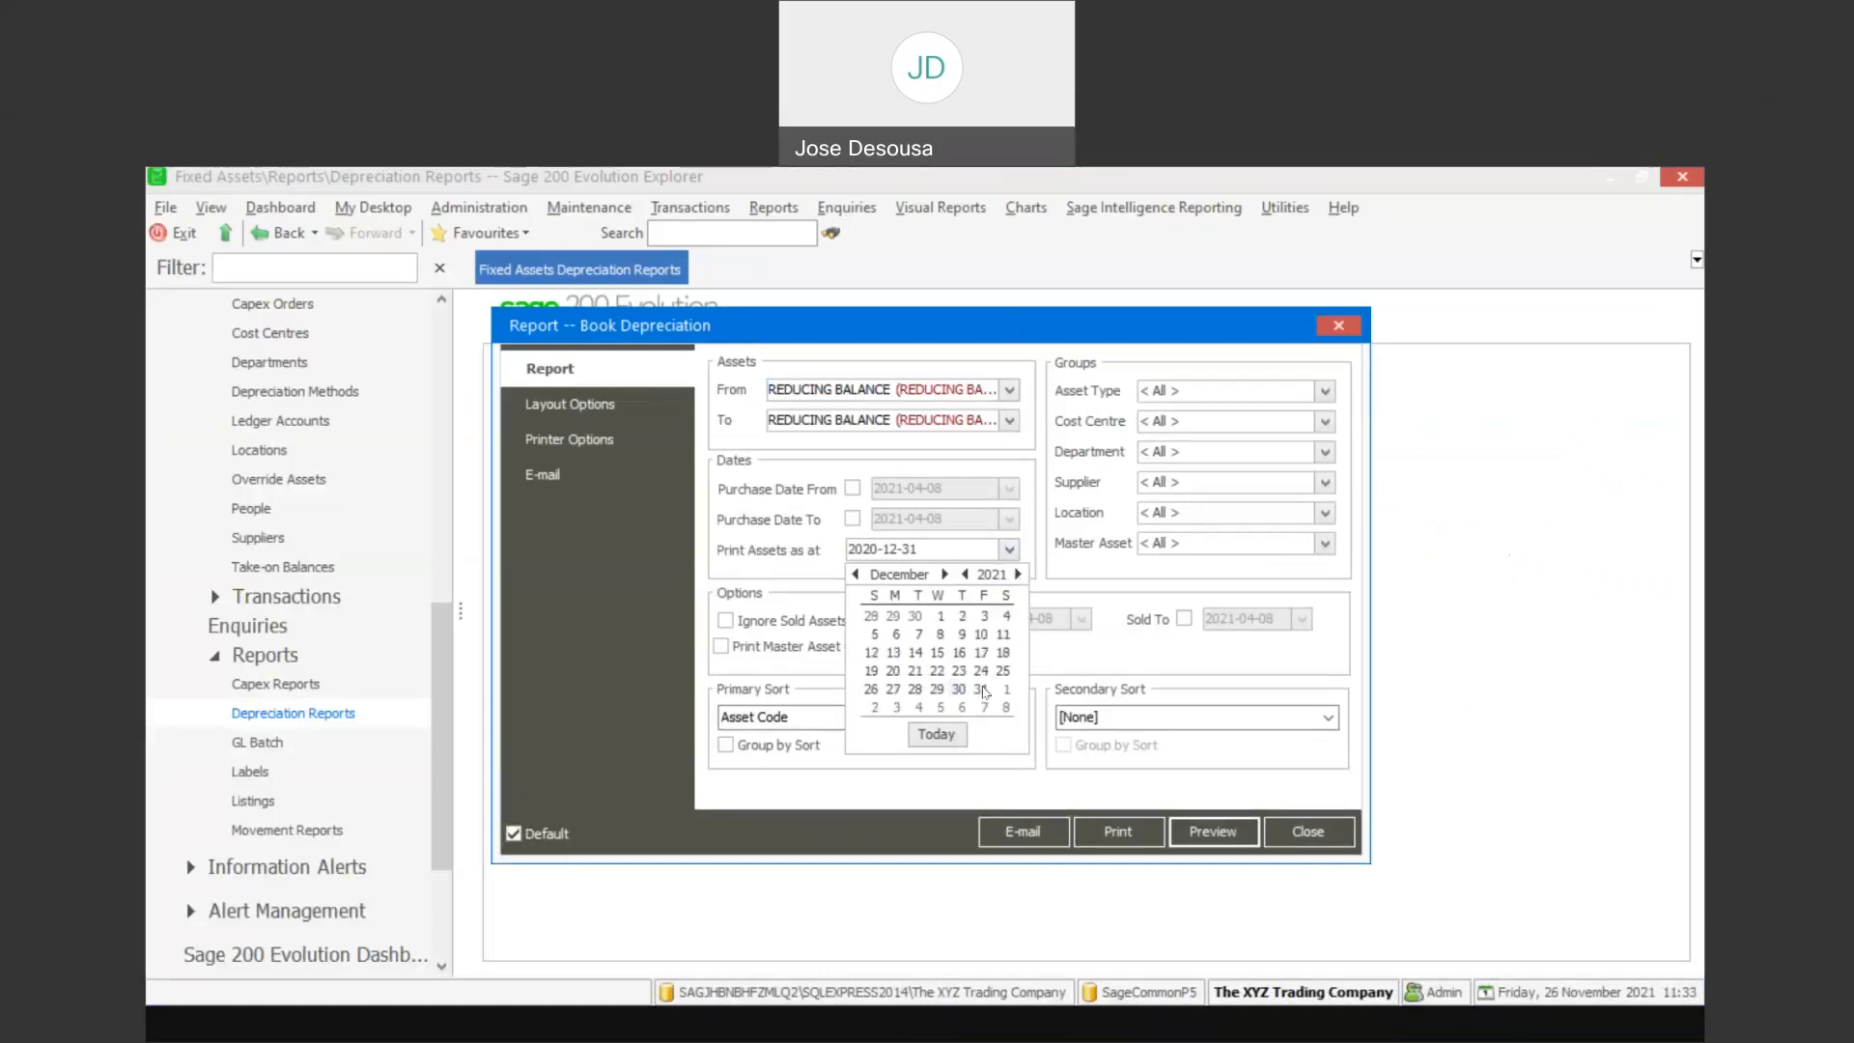
{"action": "left_click", "coordinate": [985, 692]}
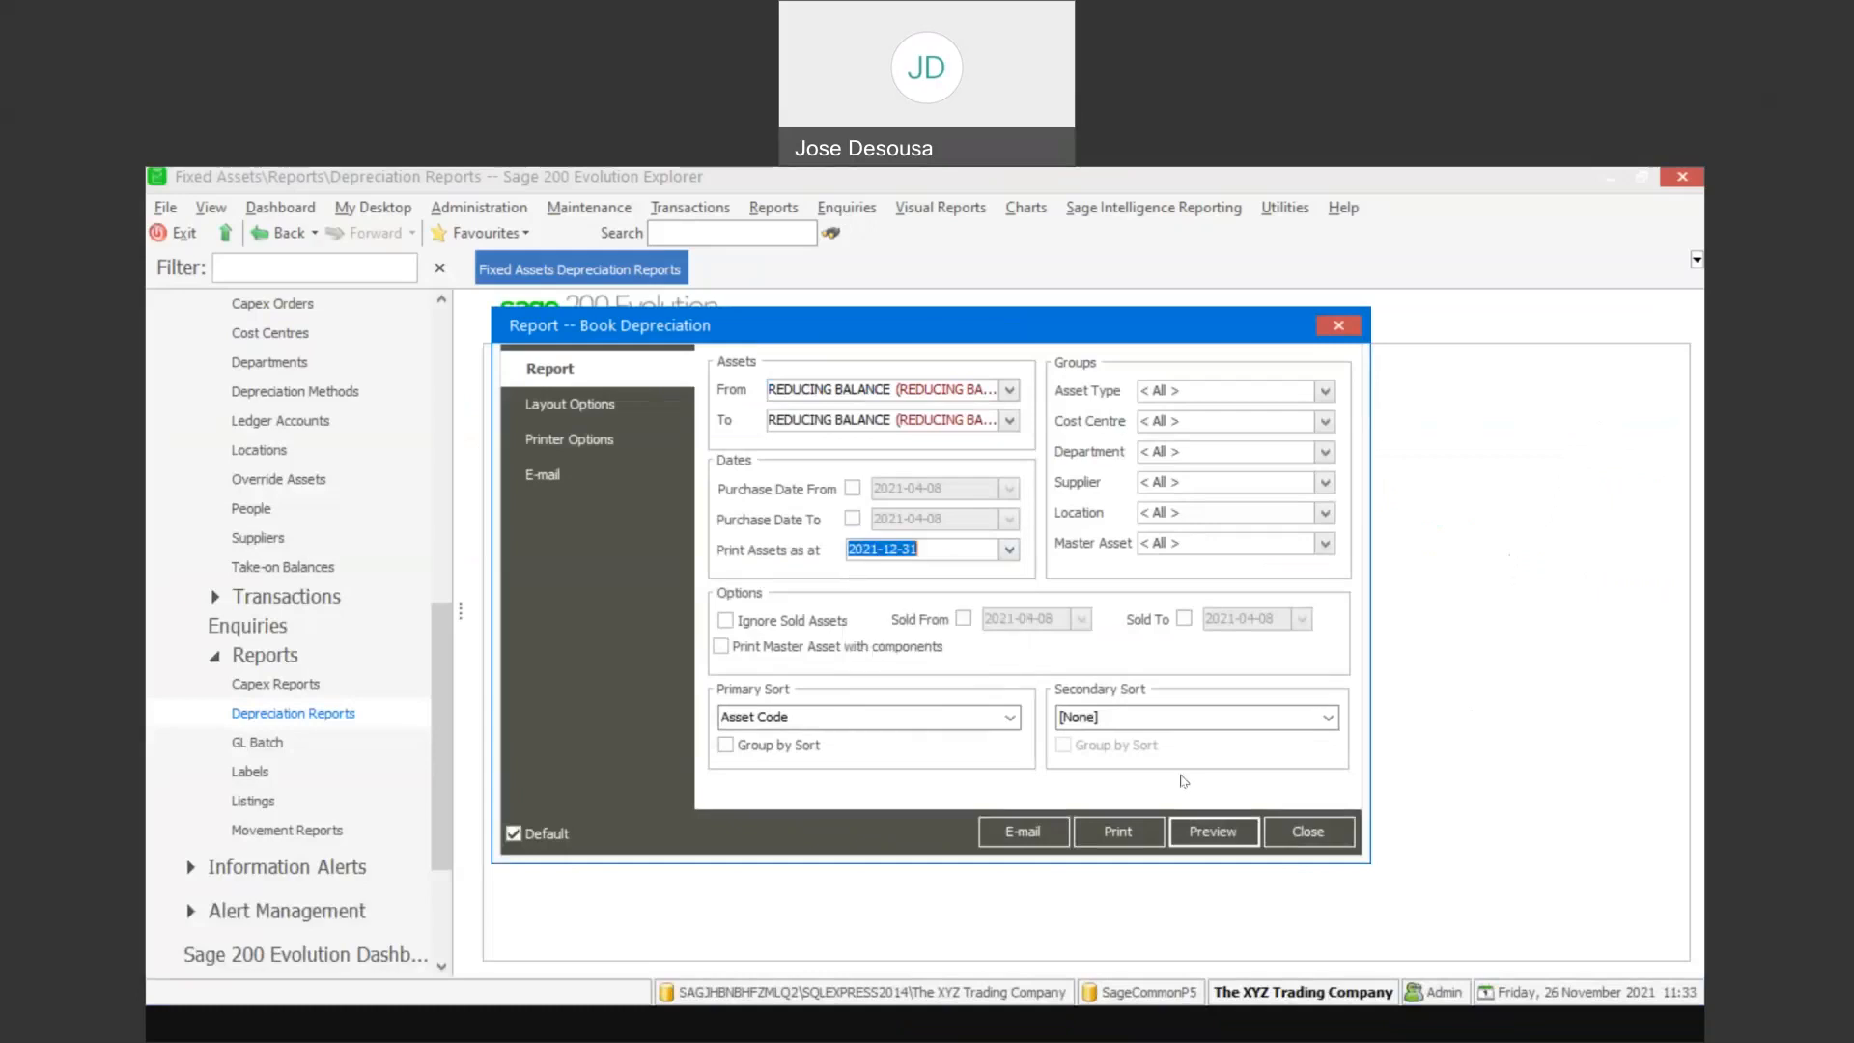
{"action": "left_click", "coordinate": [1200, 833]}
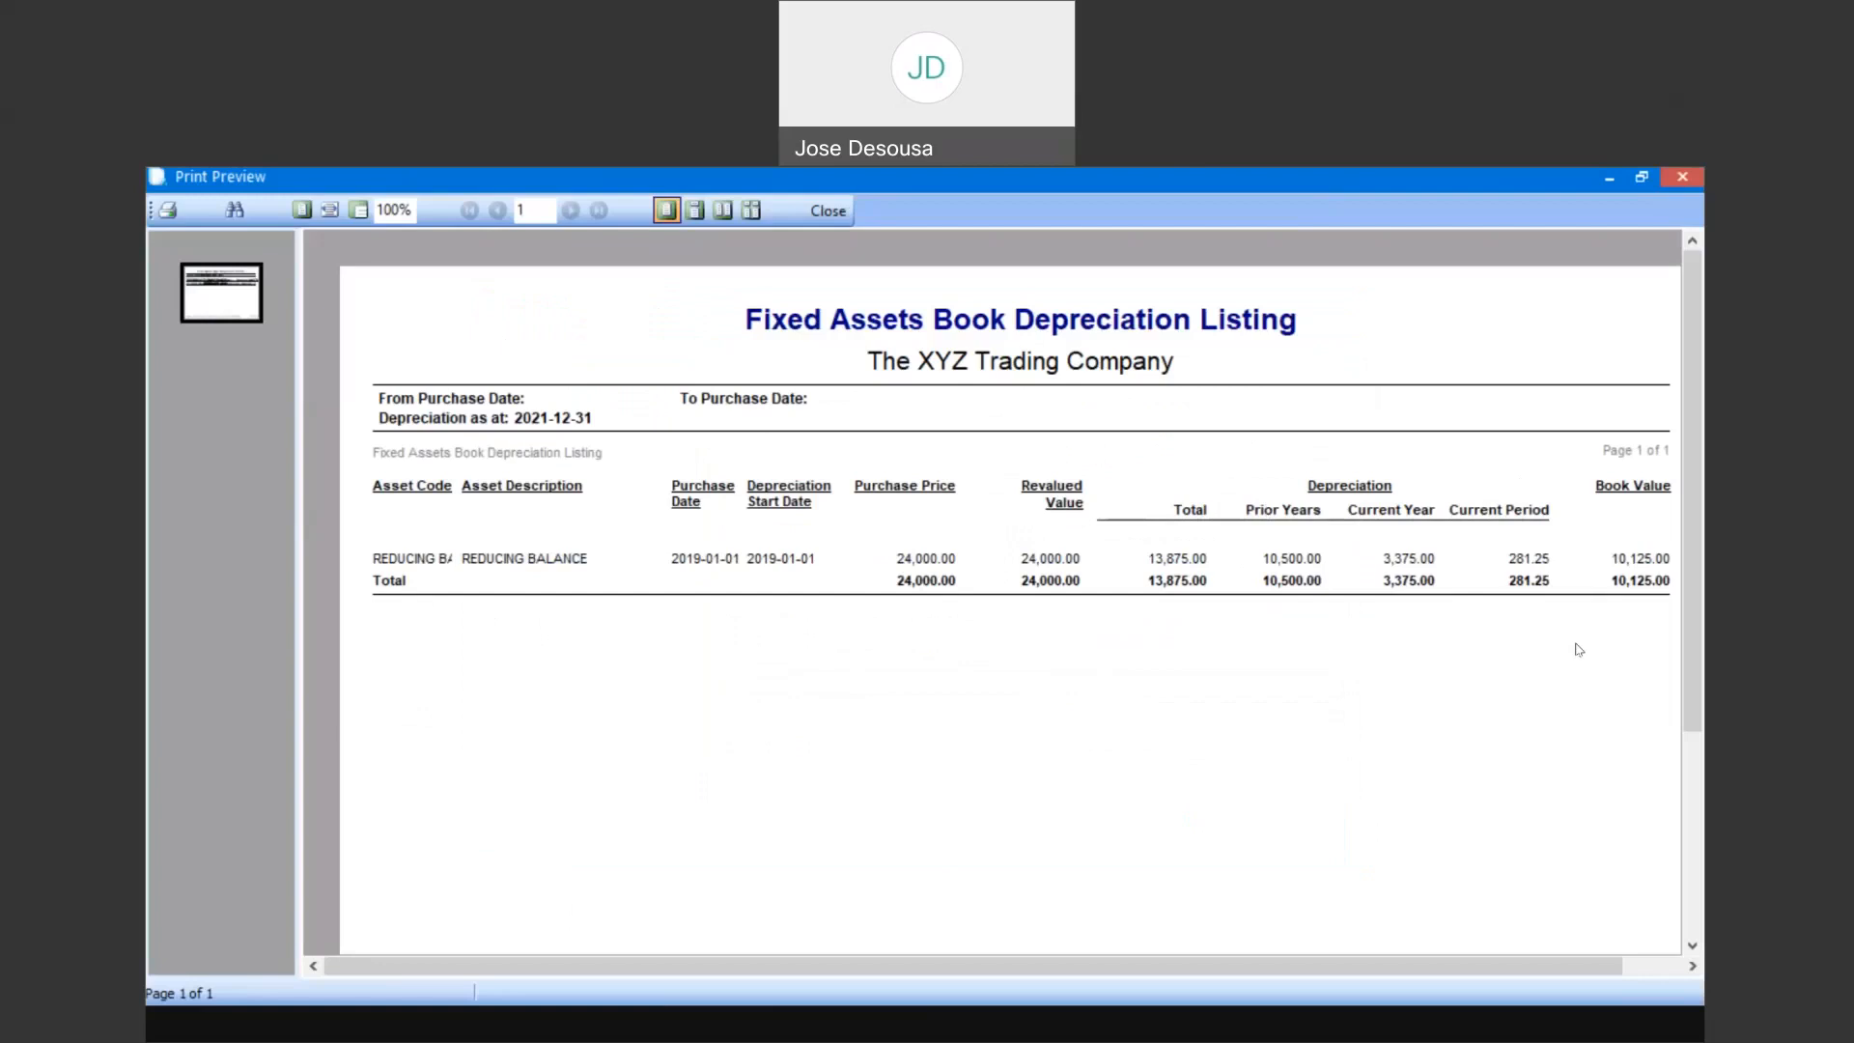
{"action": "left_click", "coordinate": [829, 212]}
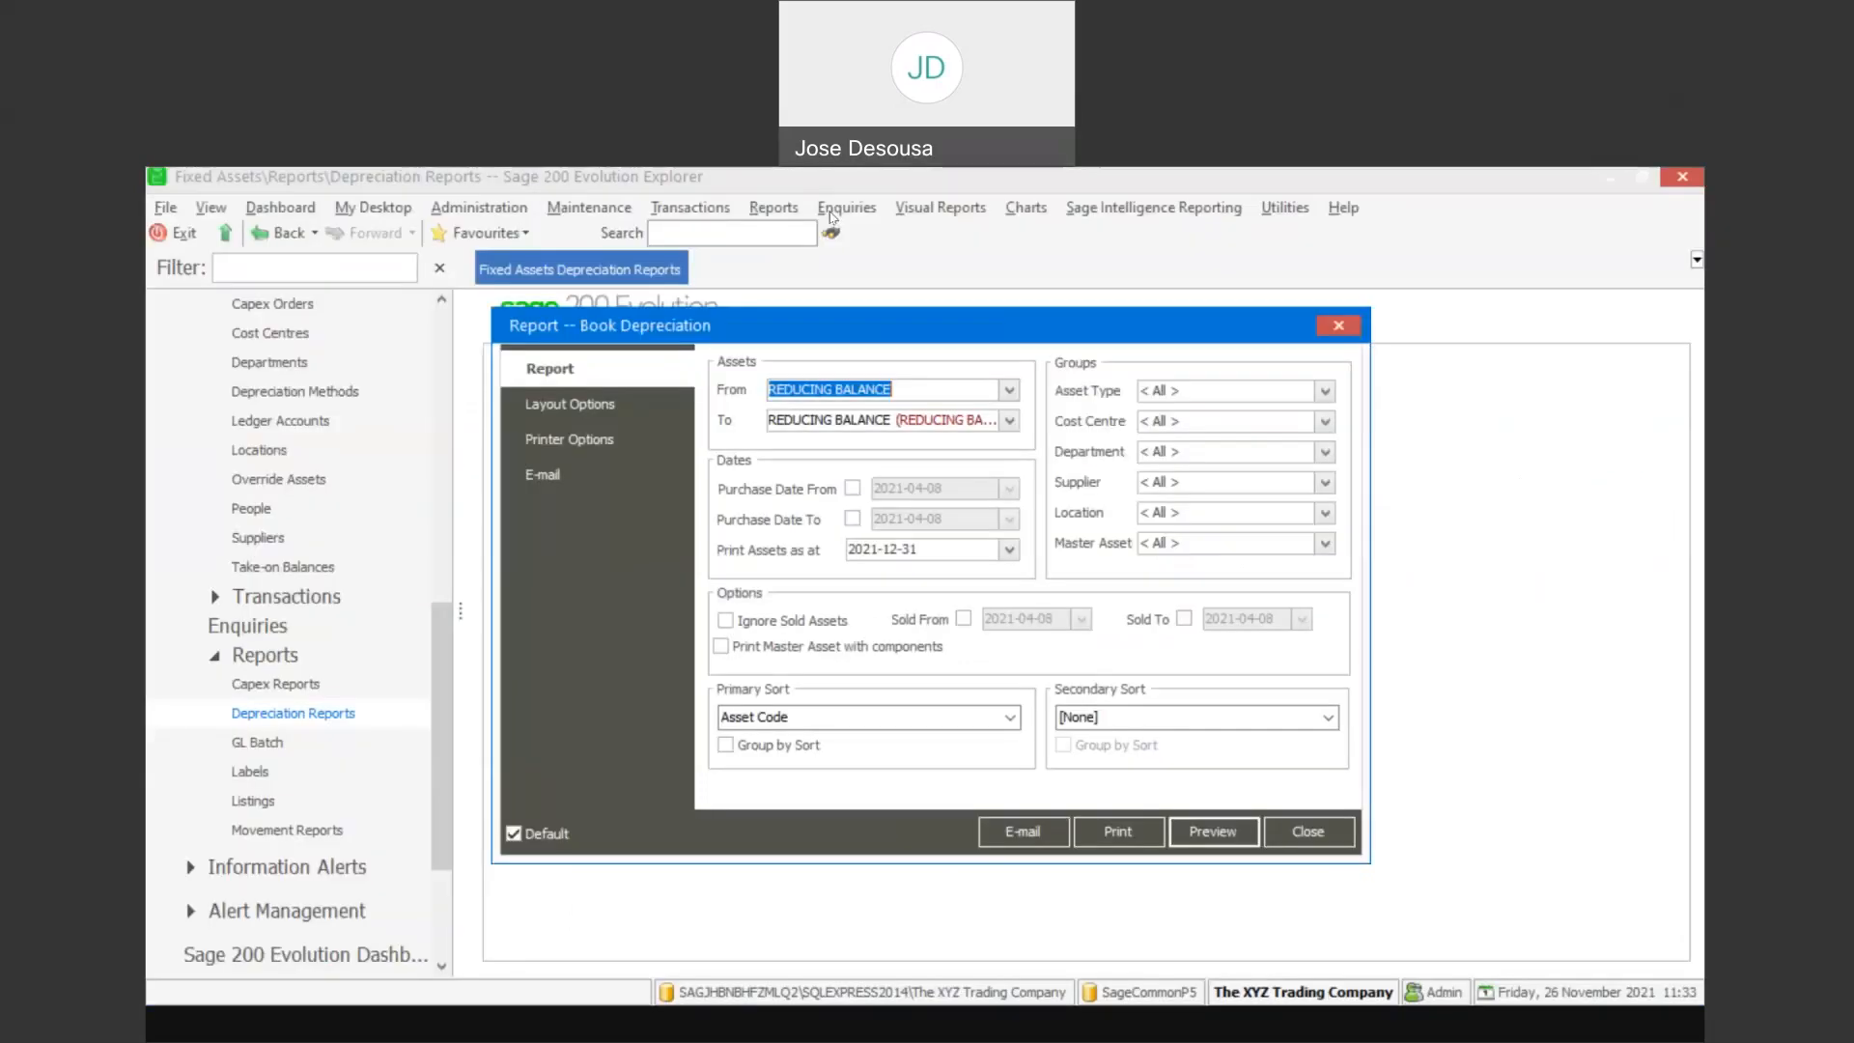
{"action": "left_click", "coordinate": [1286, 839]}
Open the Asset Transactions list under the Fixed Assets transactions
{"action": "left_click_drag", "start_coordinate": [440, 665], "coordinate": [439, 570]}
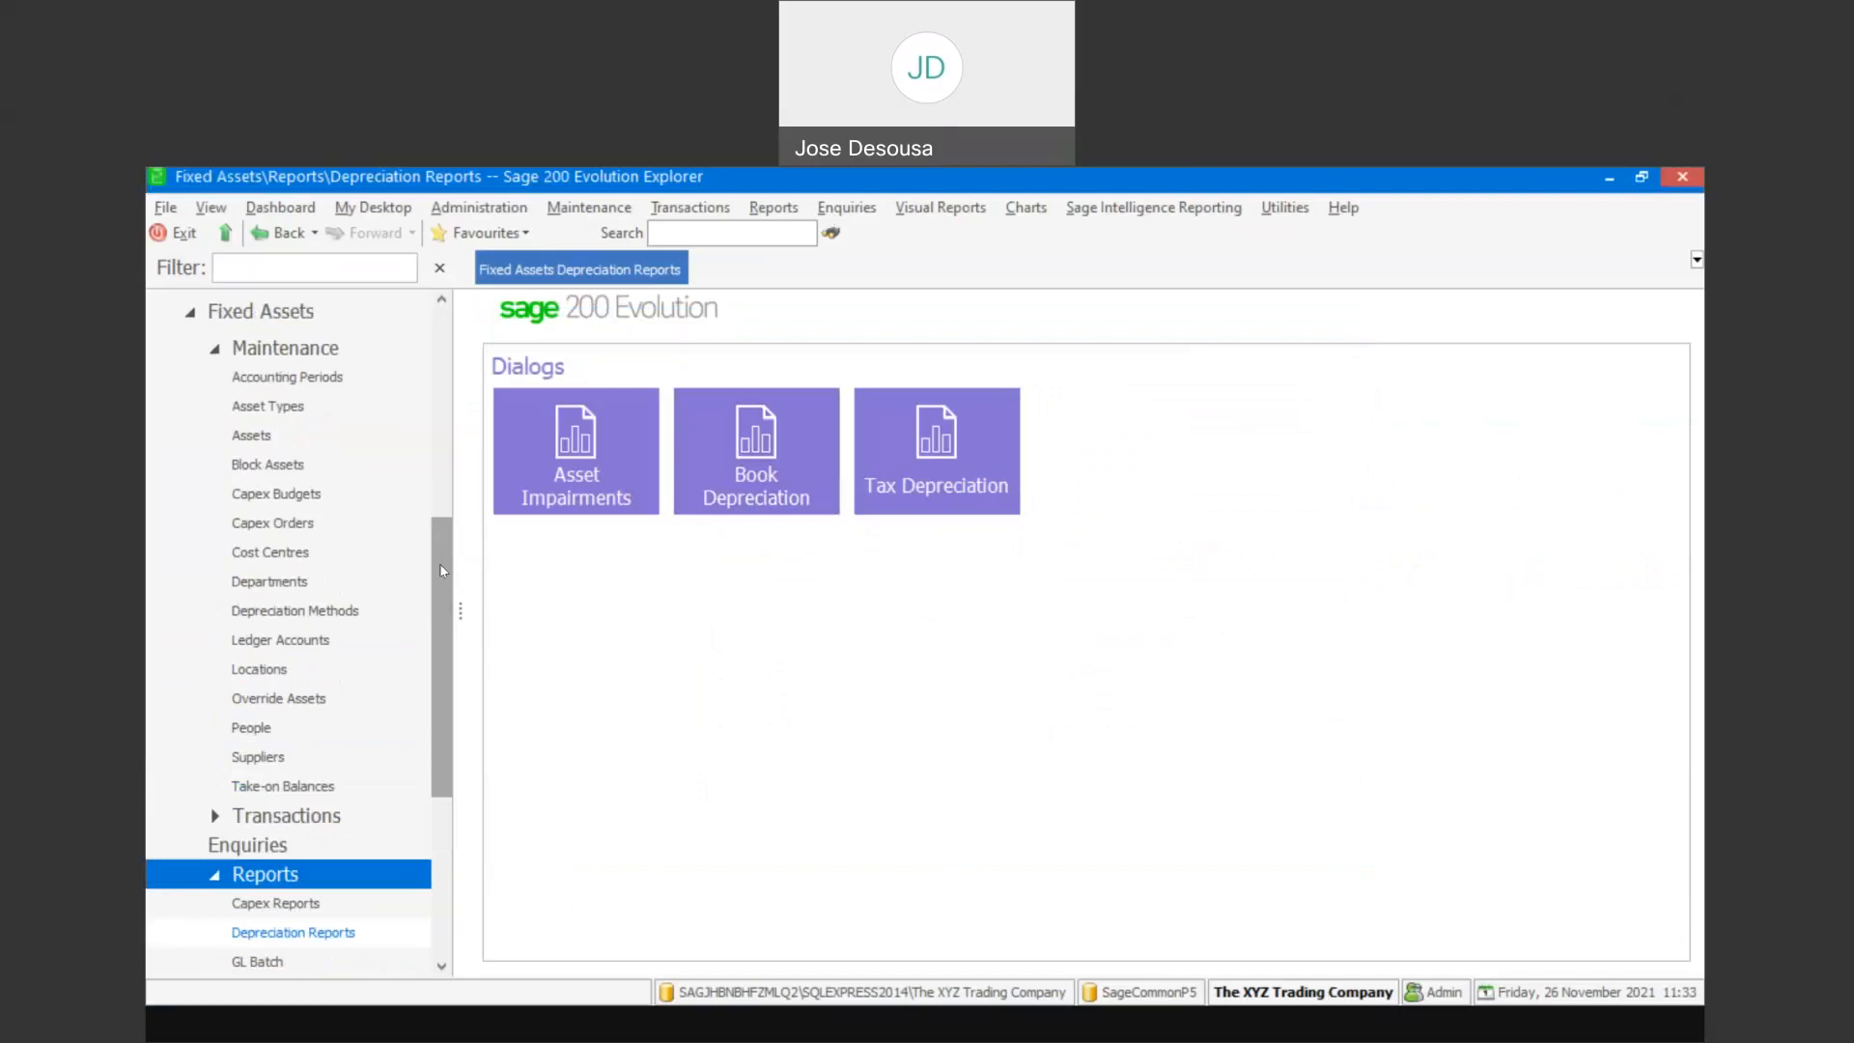
{"action": "left_click_drag", "start_coordinate": [439, 566], "coordinate": [456, 609]}
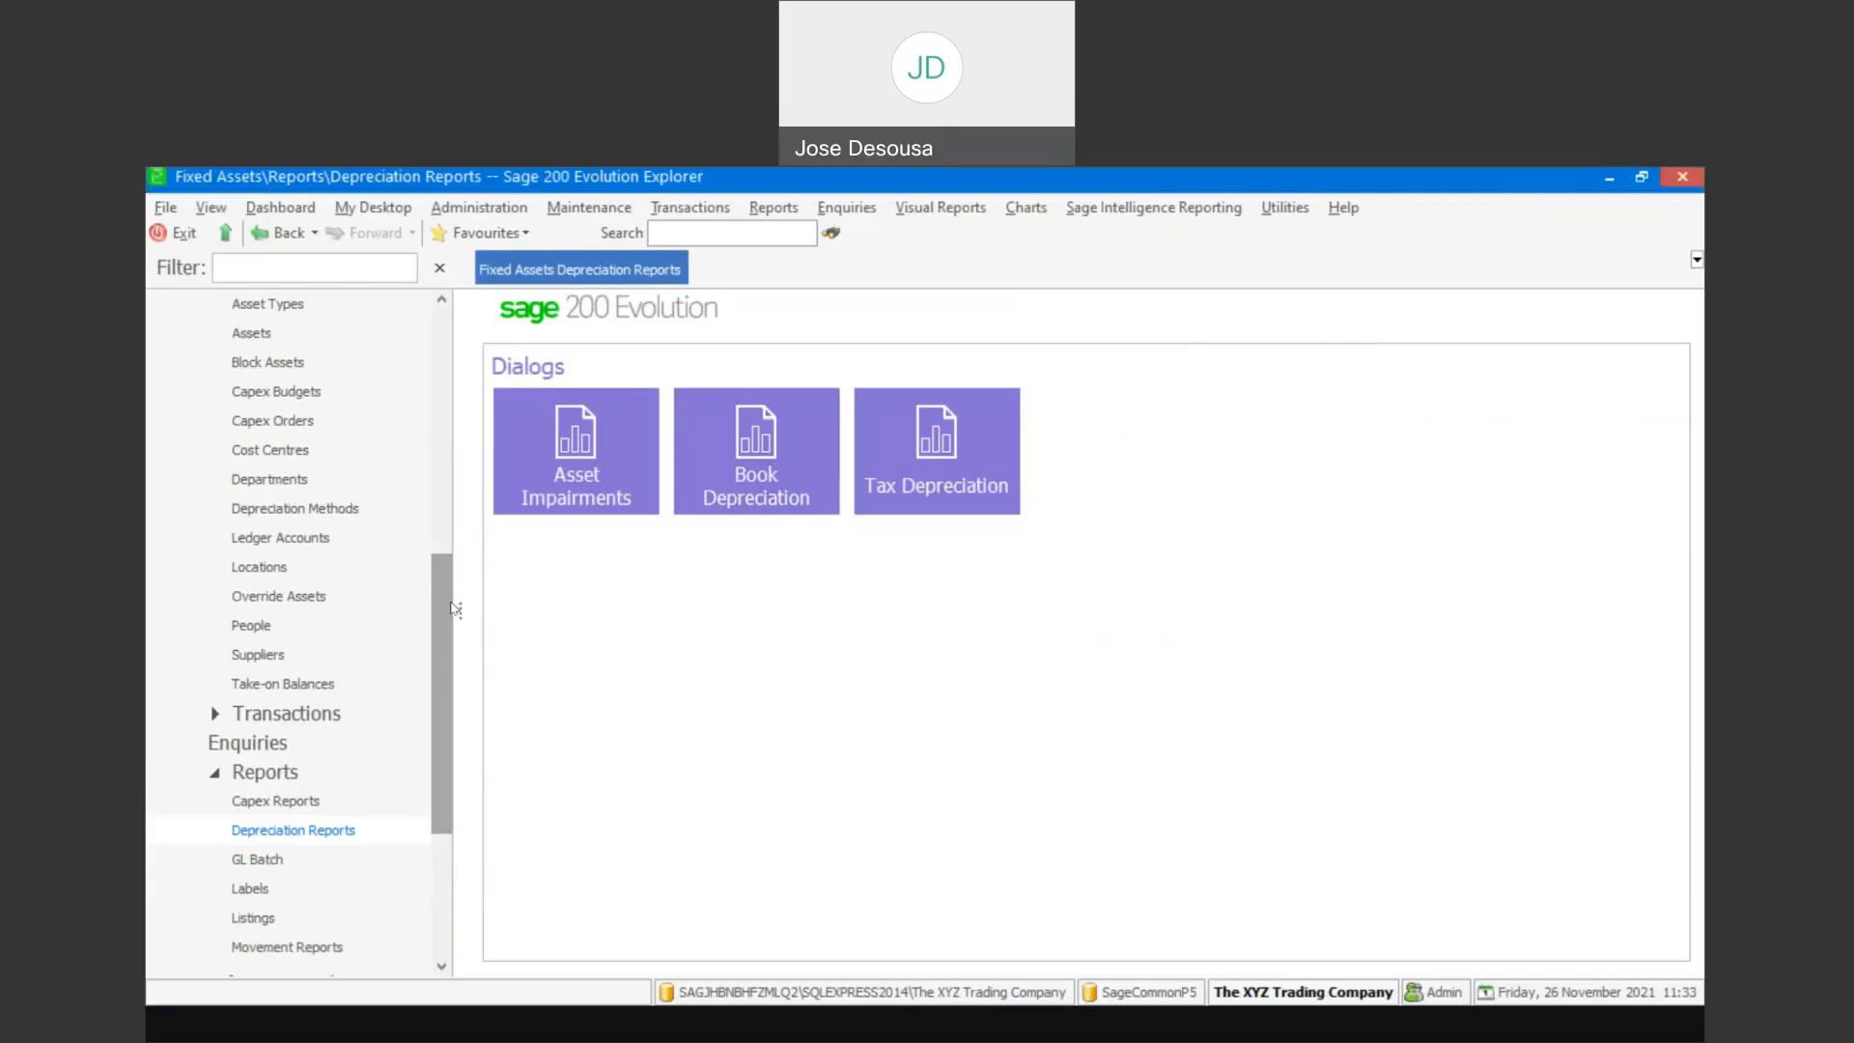
{"action": "left_click_drag", "start_coordinate": [442, 616], "coordinate": [456, 684]}
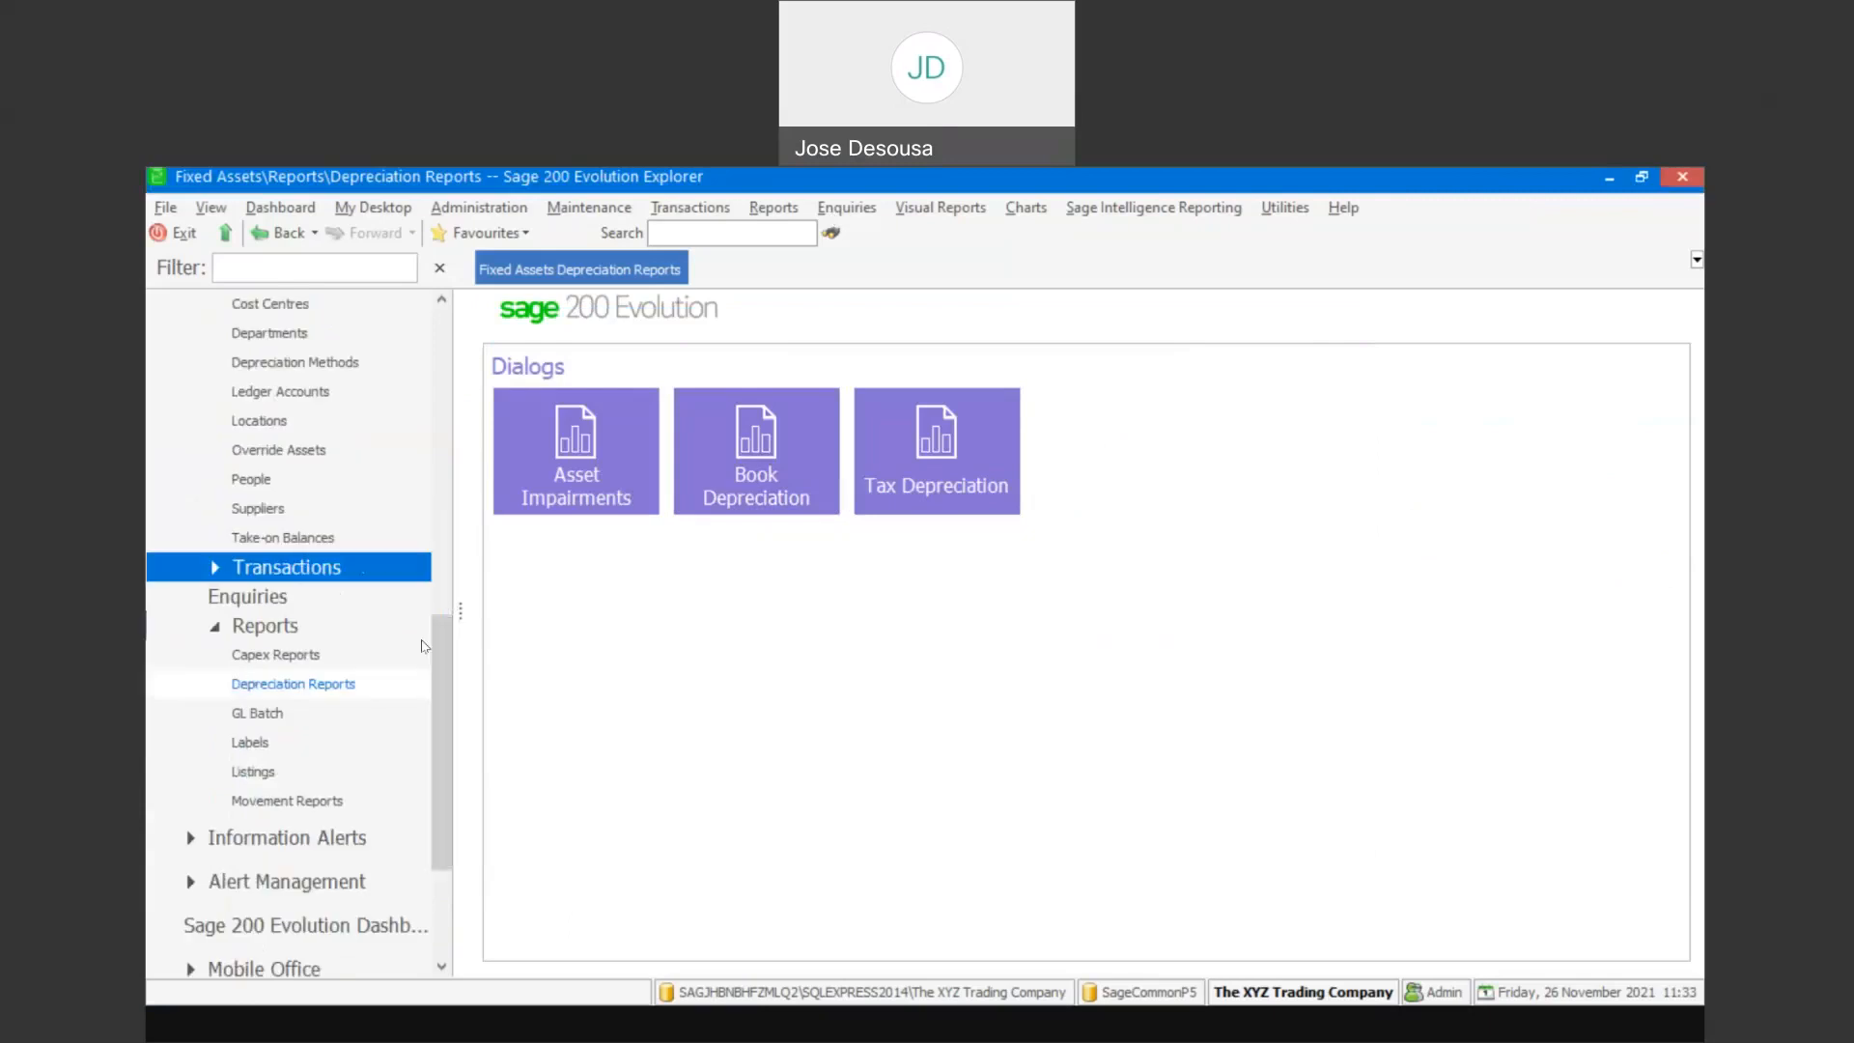
{"action": "left_click", "coordinate": [355, 559]}
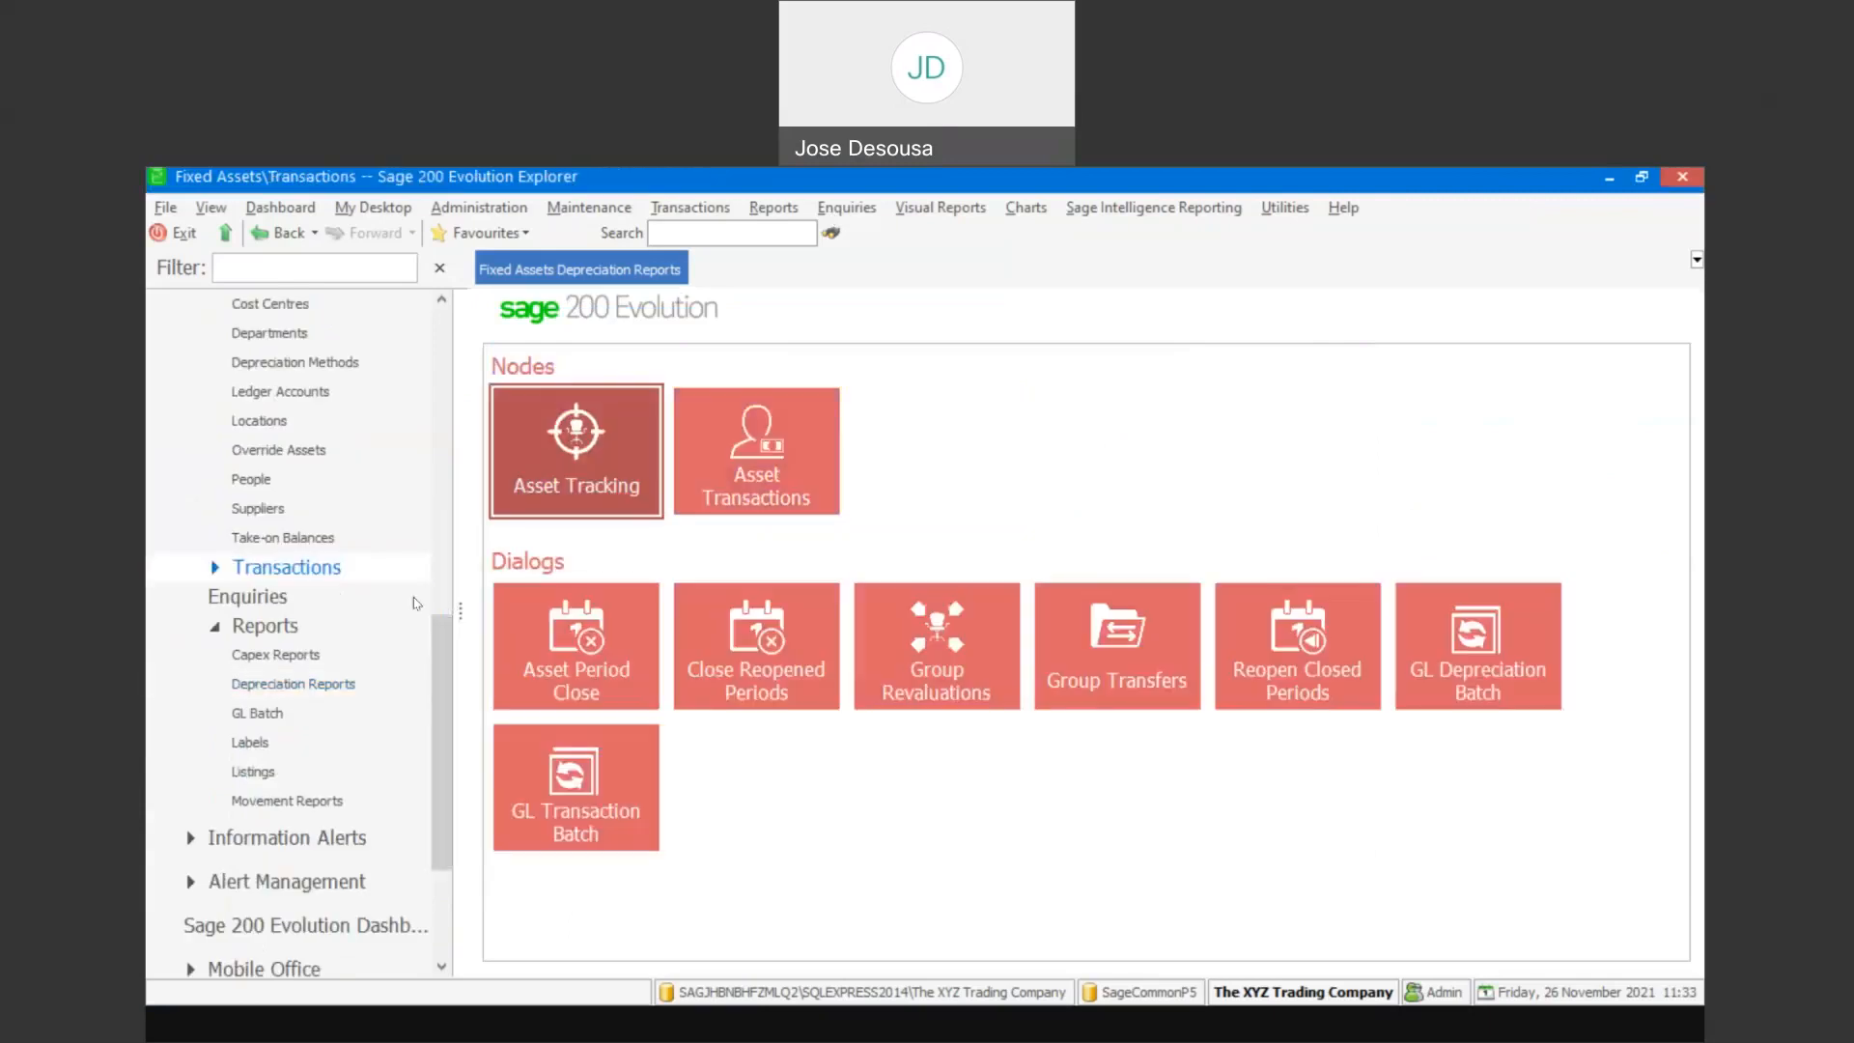
{"action": "left_click", "coordinate": [759, 461]}
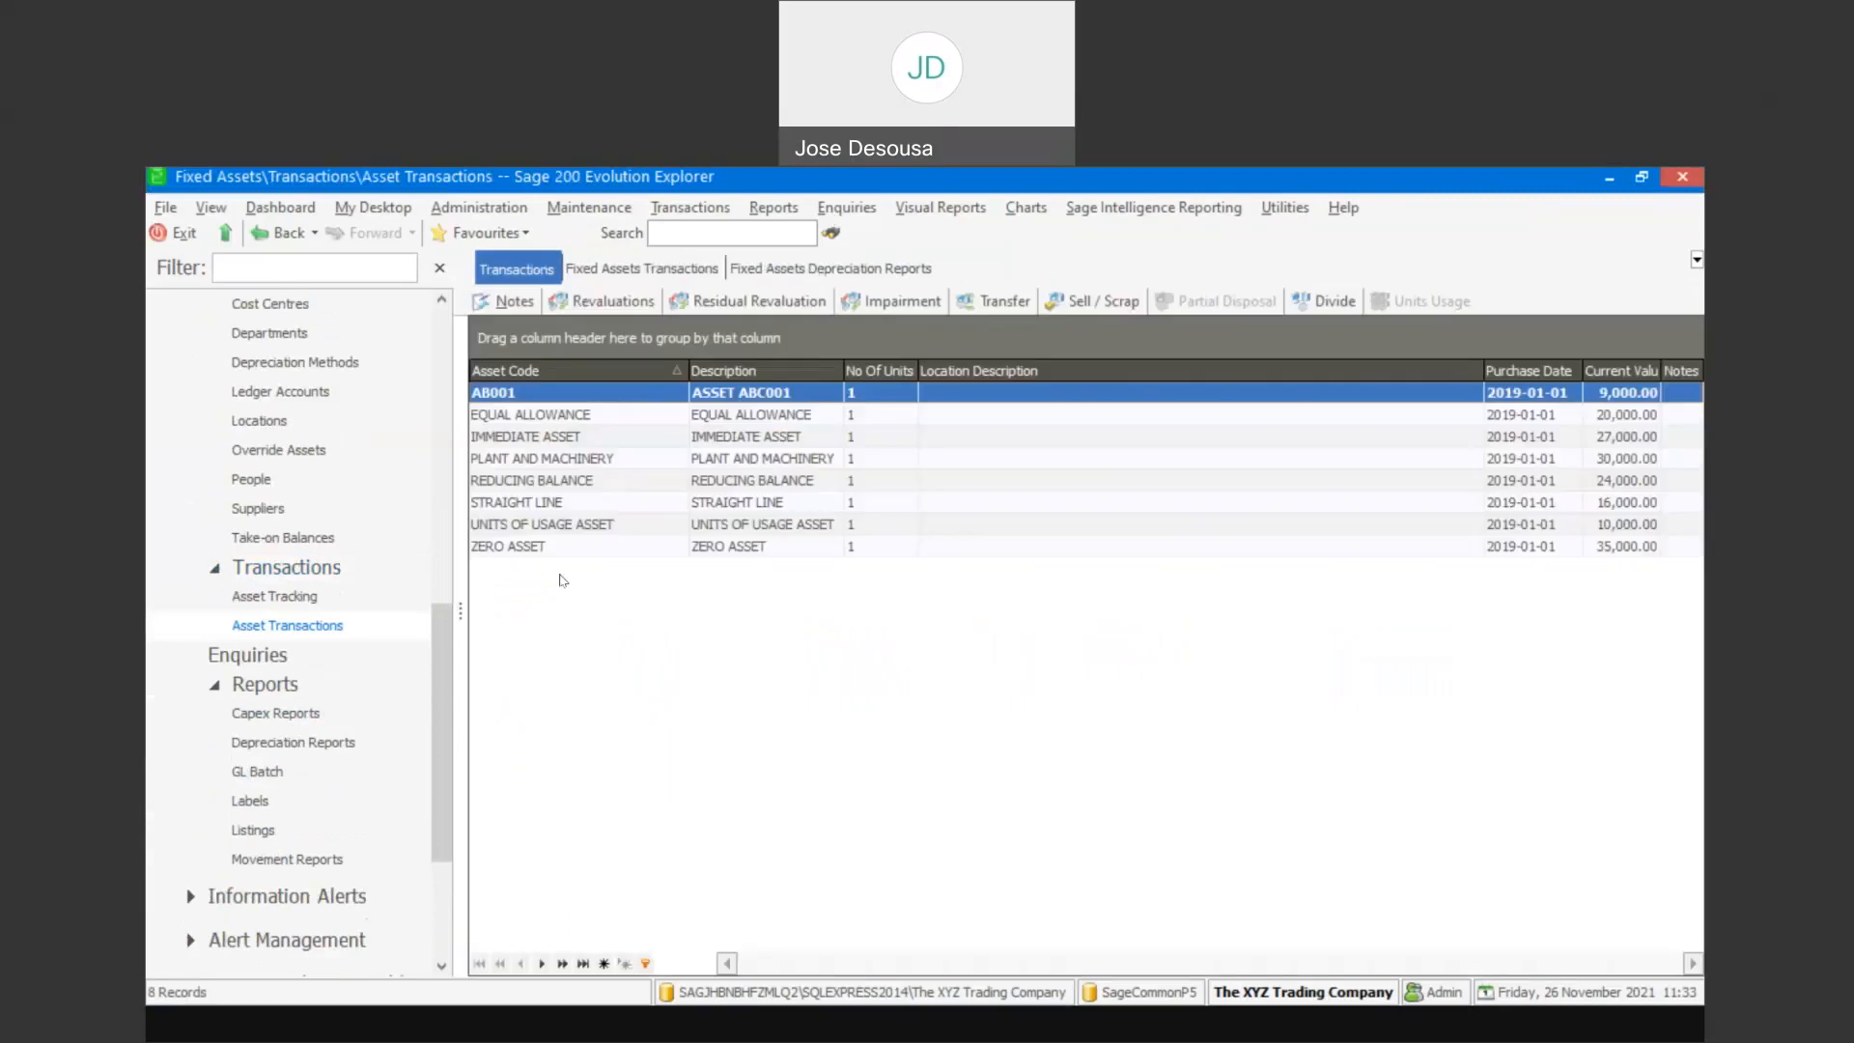
Start a Units Usage transaction for UNITS OF USAGE ASSET and date it 2019-01-31
{"action": "left_click", "coordinate": [584, 527]}
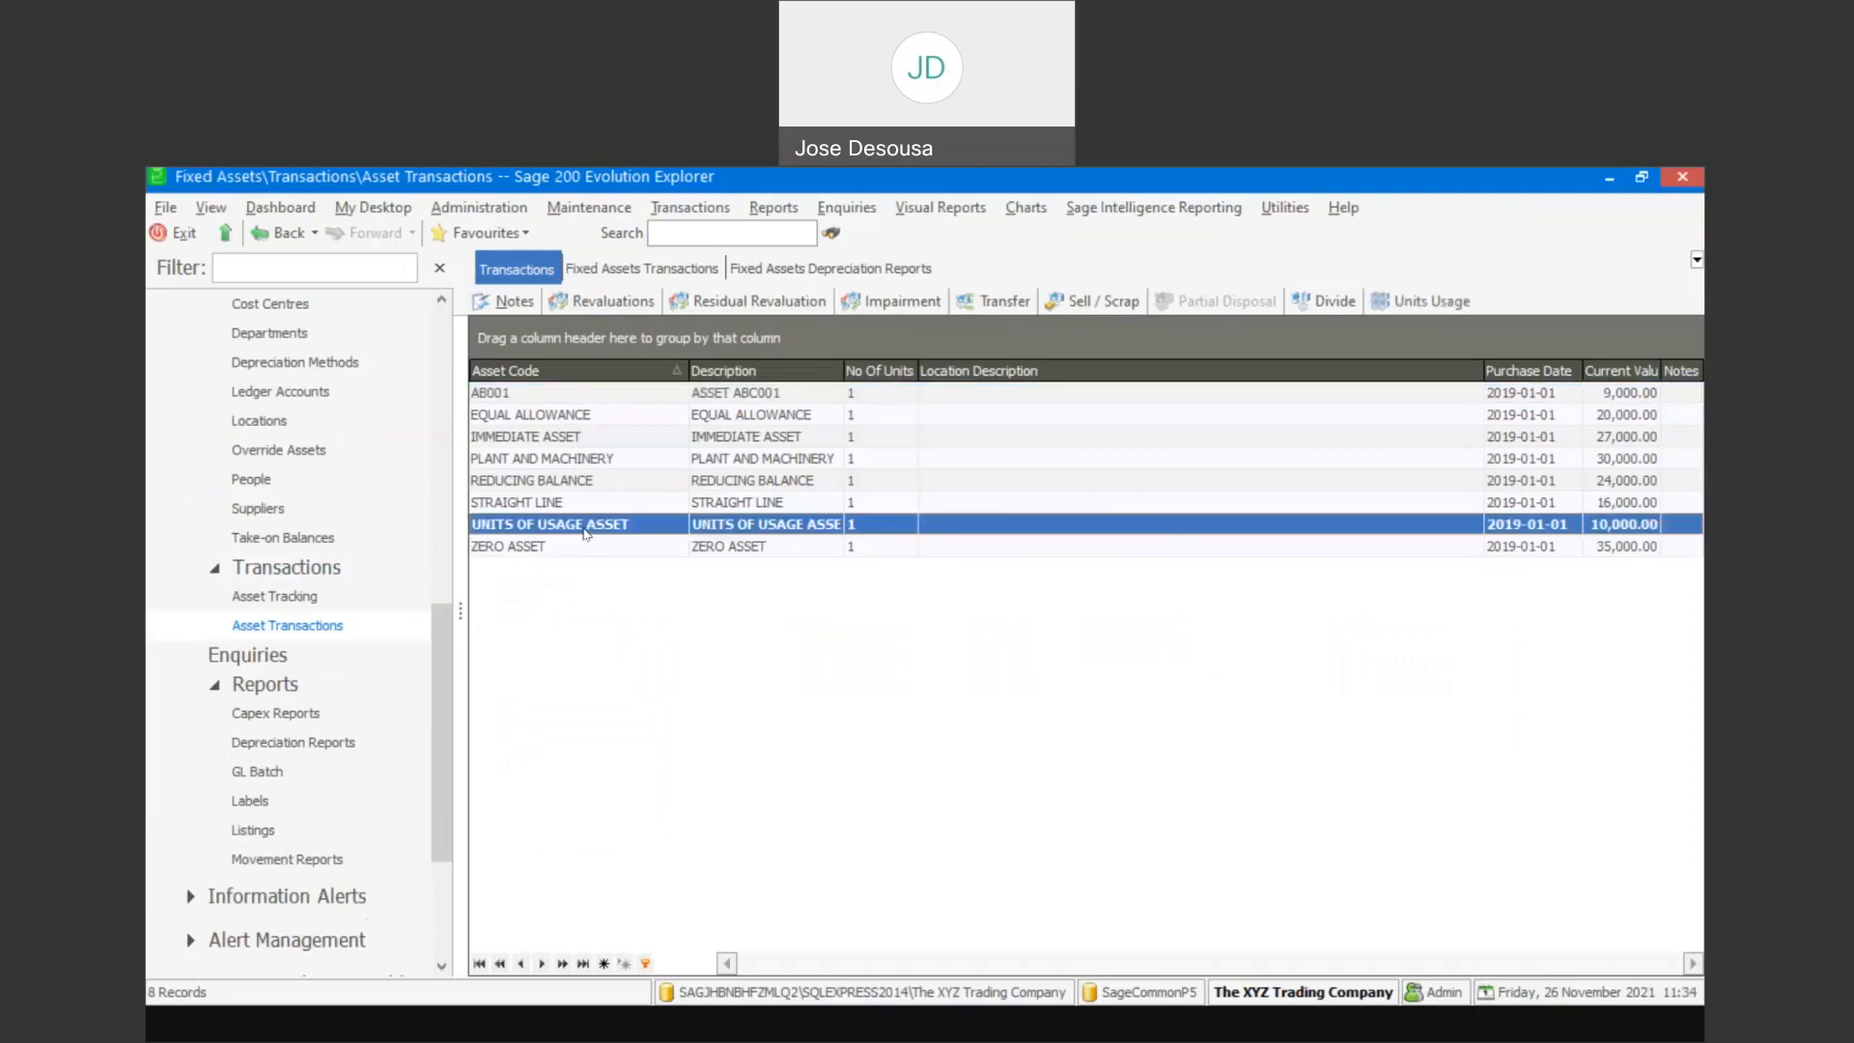
{"action": "left_click", "coordinate": [1420, 306]}
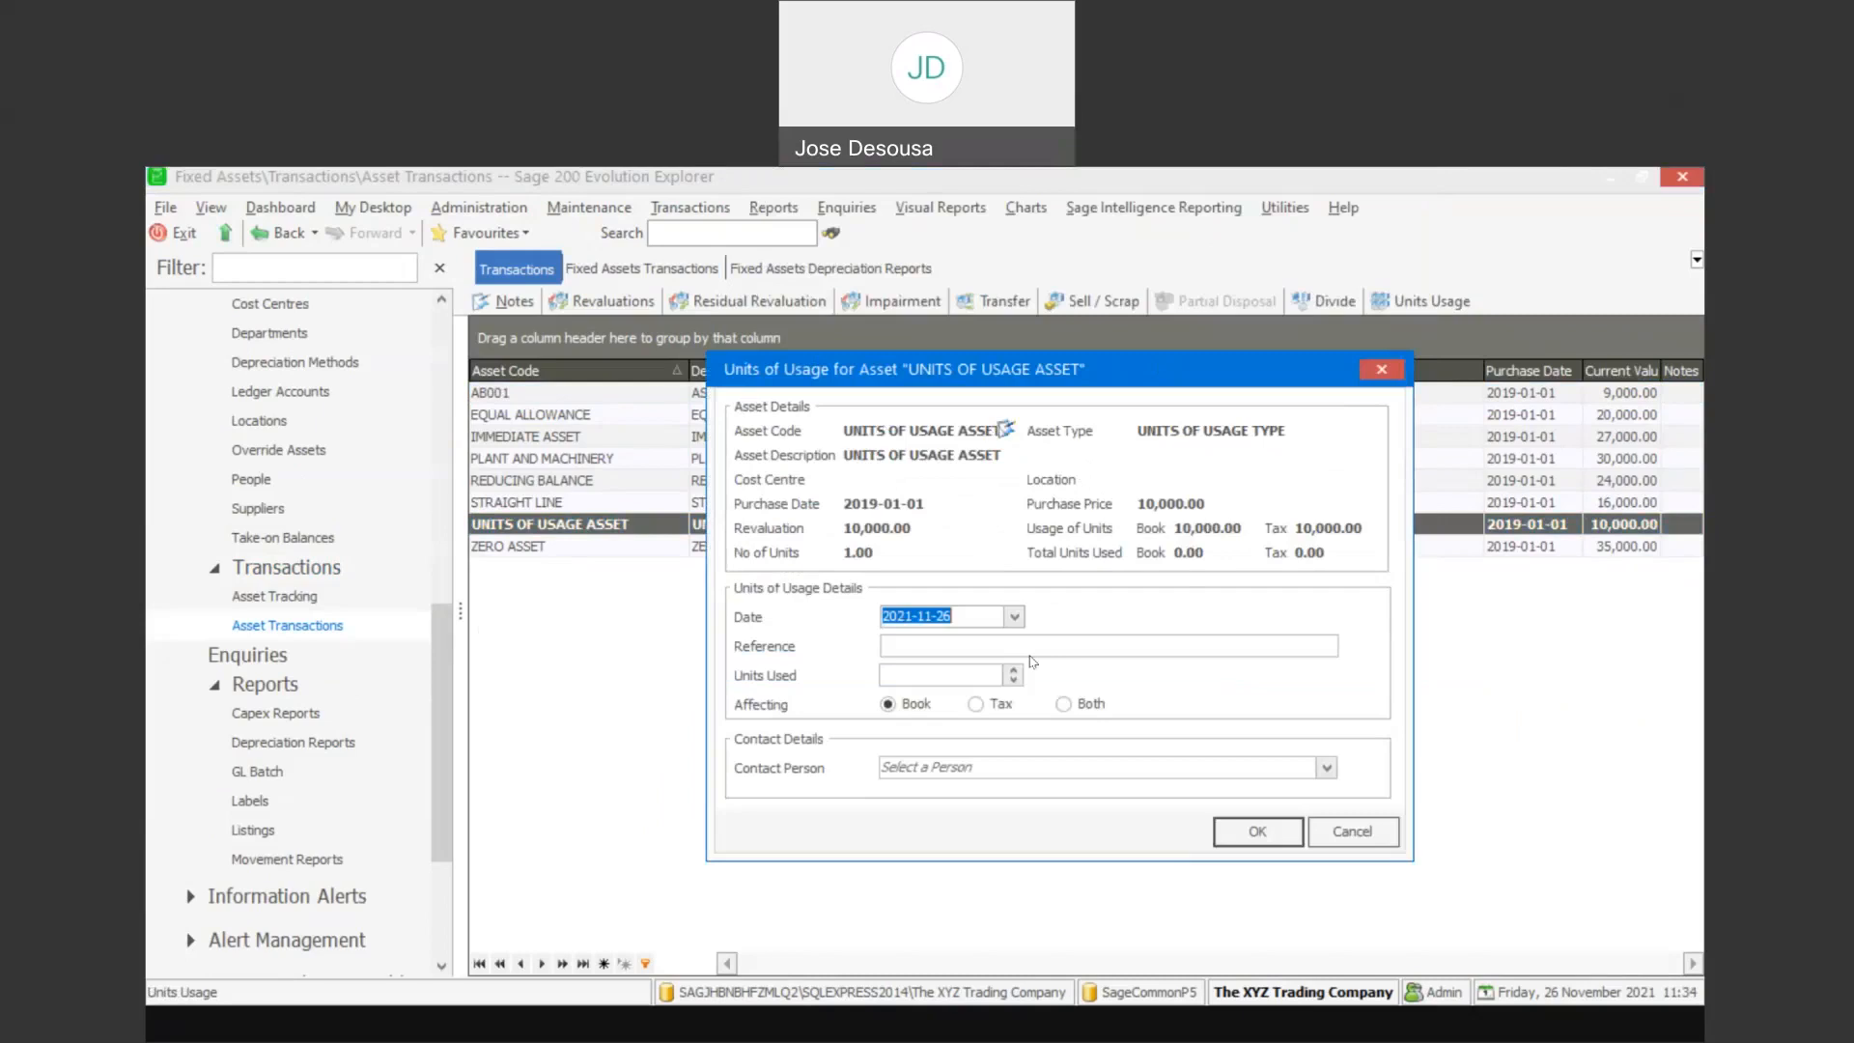
{"action": "key", "text": "BackSpace"}
{"action": "type", "text": "2019-01-01"}
{"action": "left_click", "coordinate": [1014, 616]}
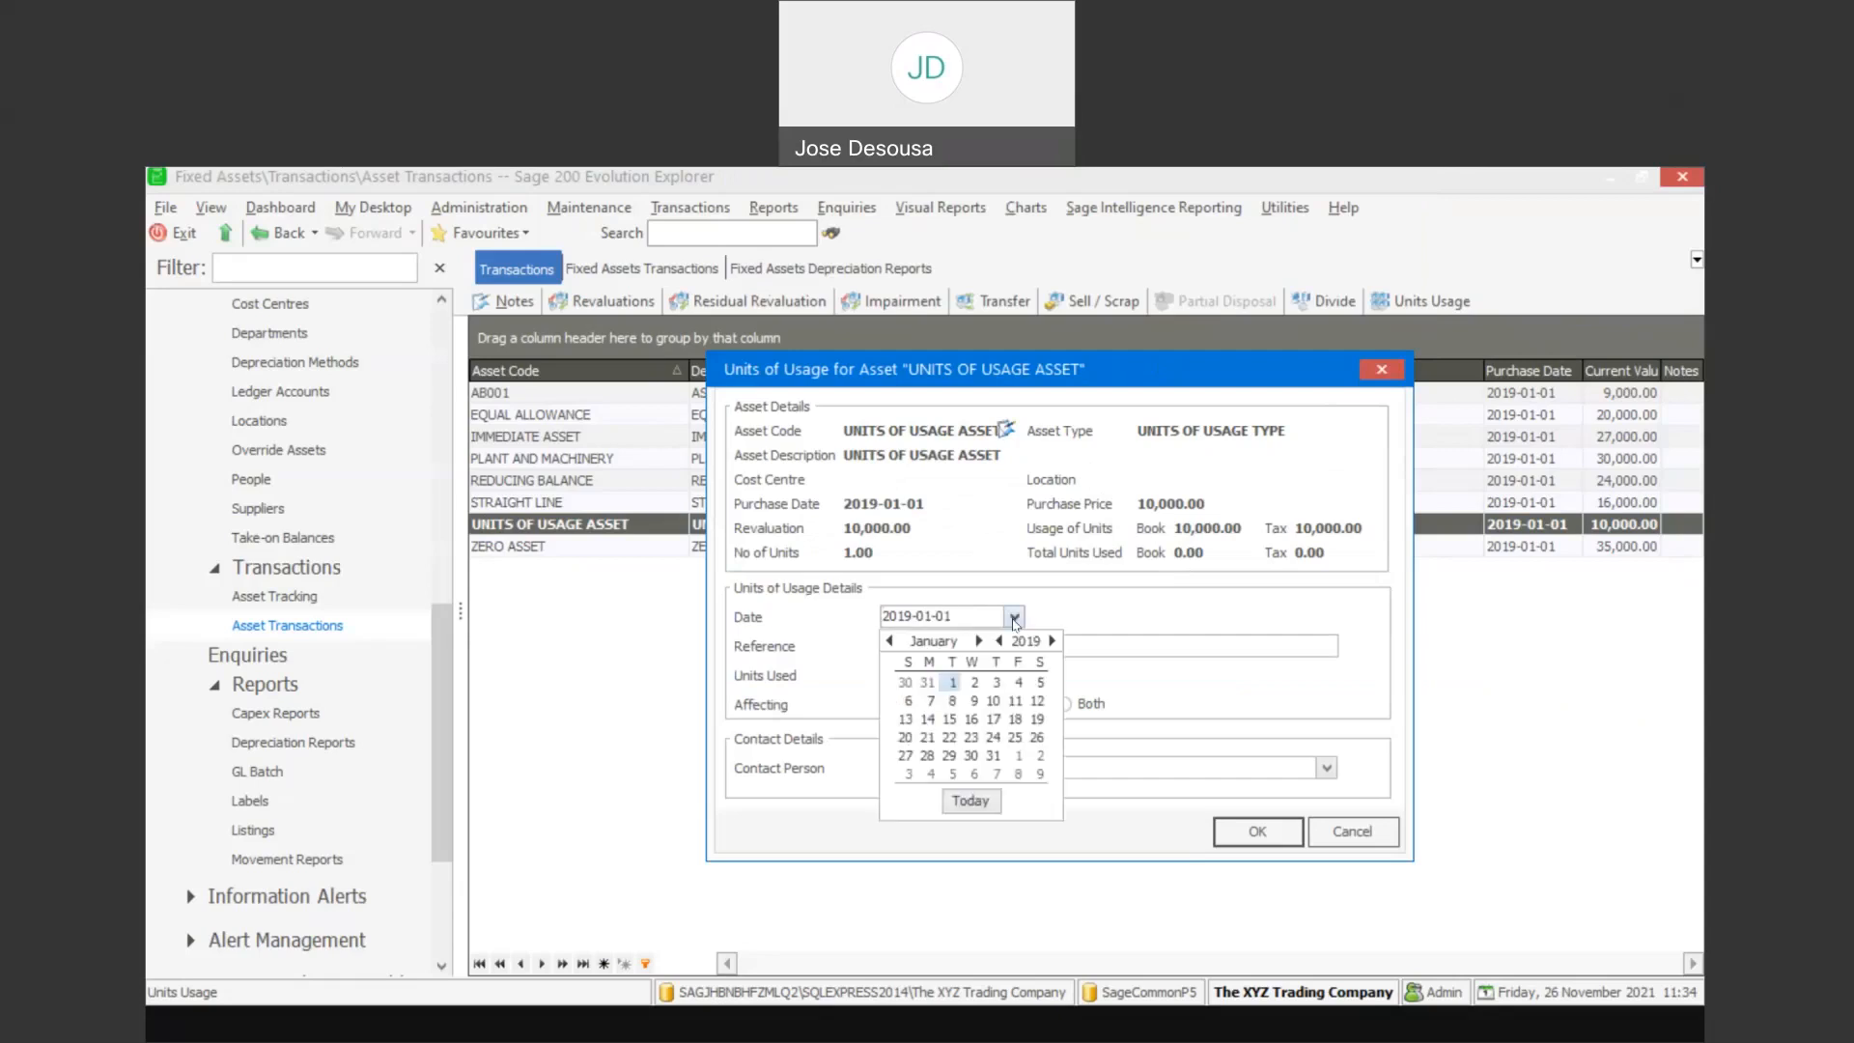
{"action": "left_click", "coordinate": [991, 757]}
Enter the reference UNITS USED DURING JANUARY and 1000 units used, affecting Both, and save the usage transaction
{"action": "left_click", "coordinate": [908, 638]}
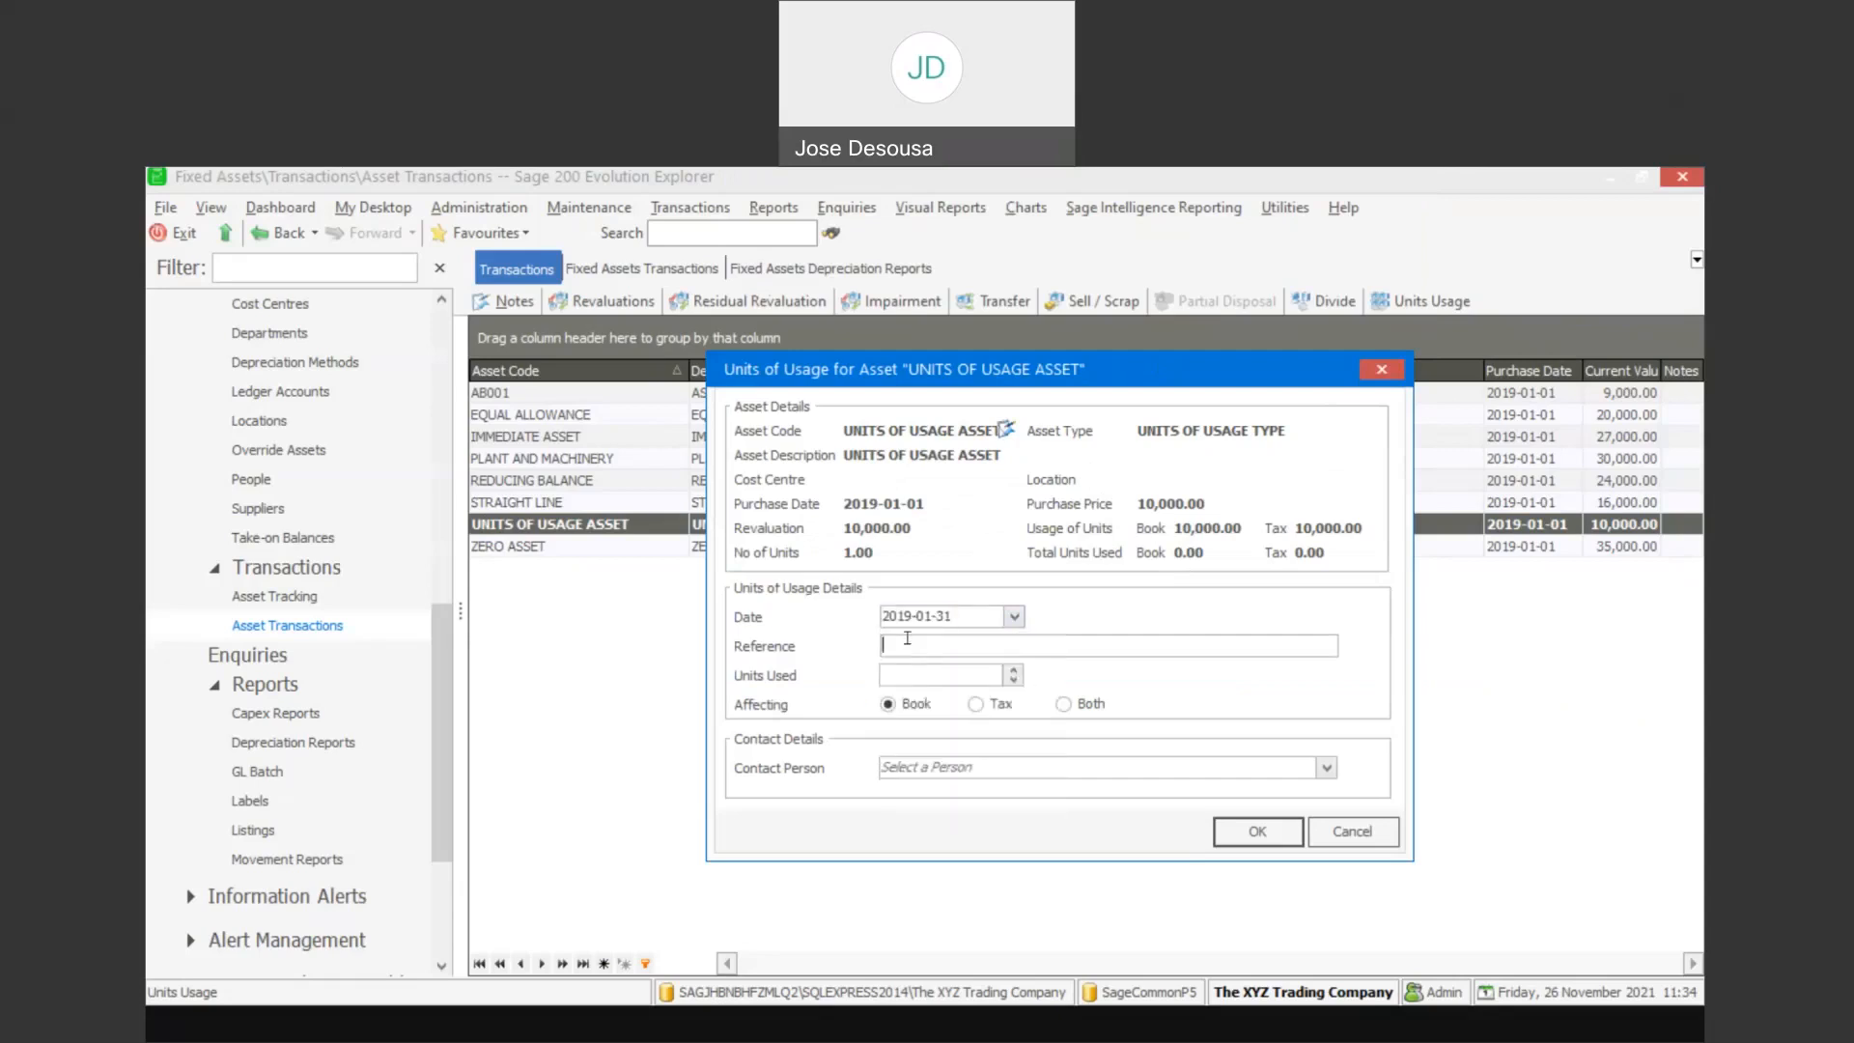
{"action": "type", "text": "UNITS USED"}
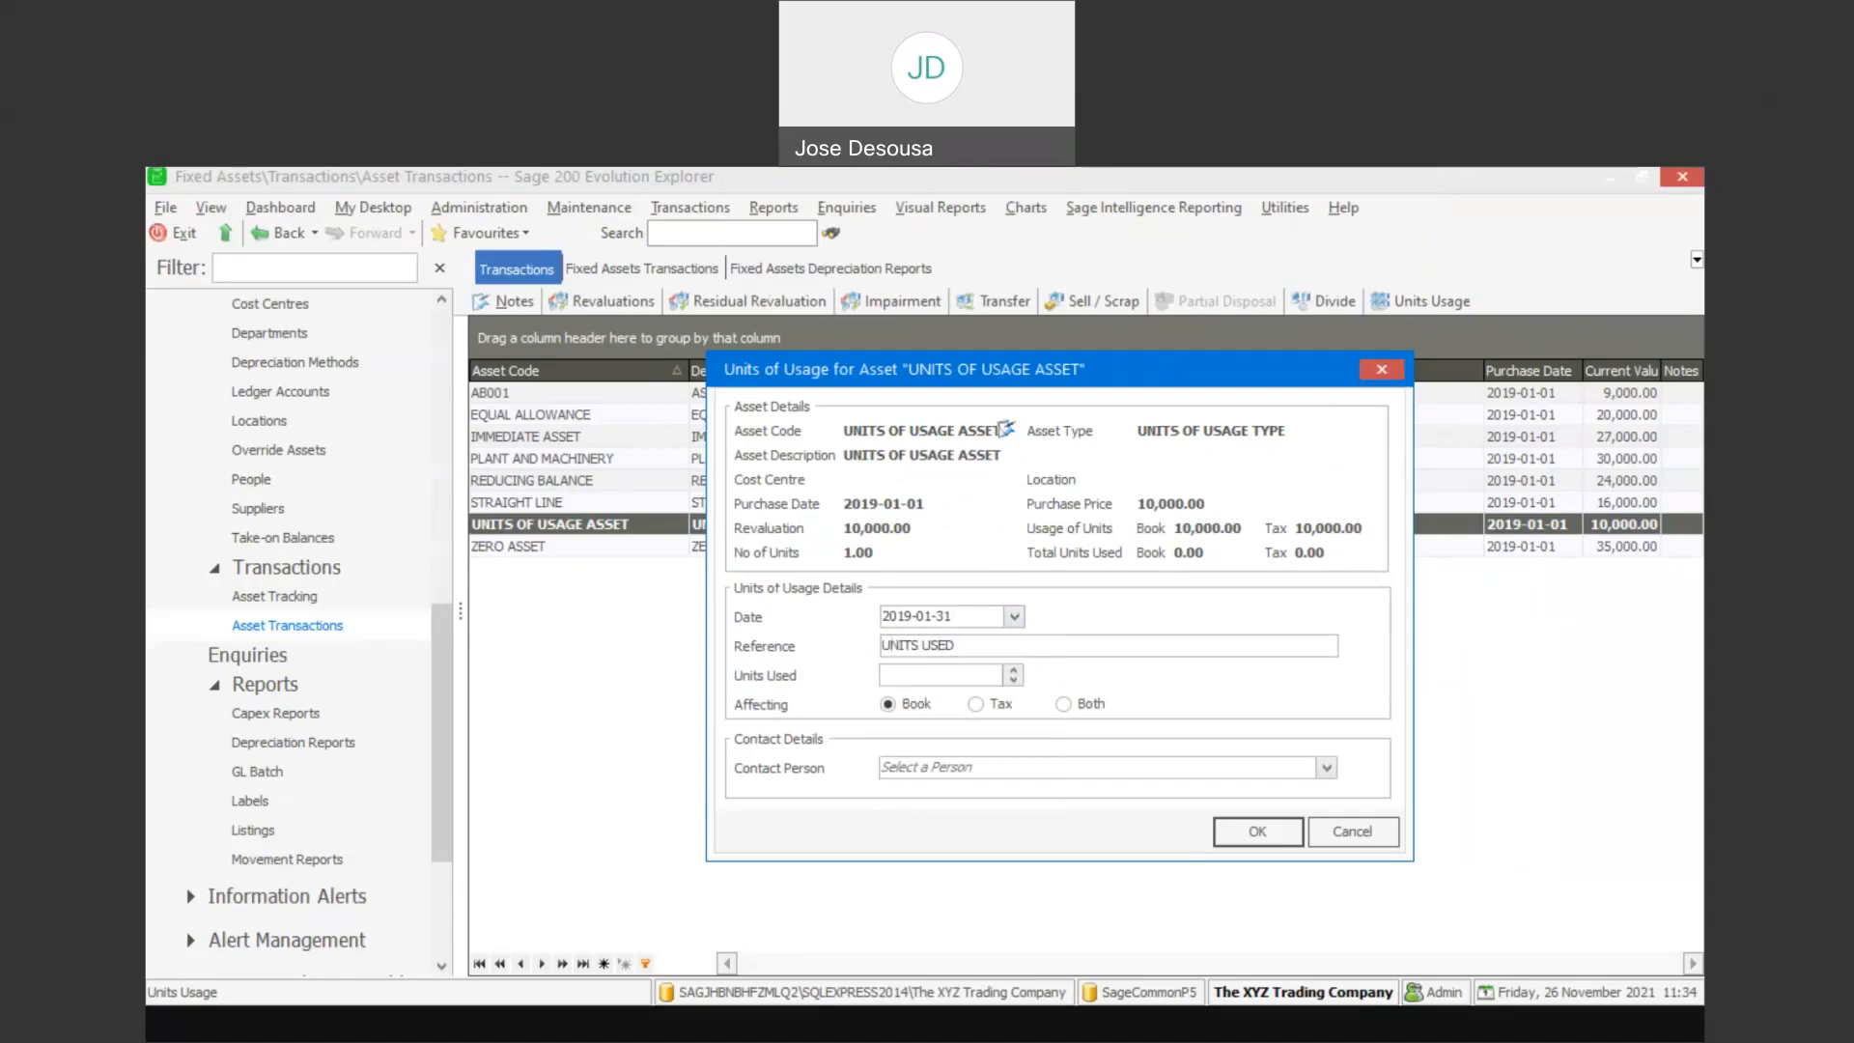
{"action": "type", "text": " DURING JANUARY"}
{"action": "left_click", "coordinate": [921, 672]}
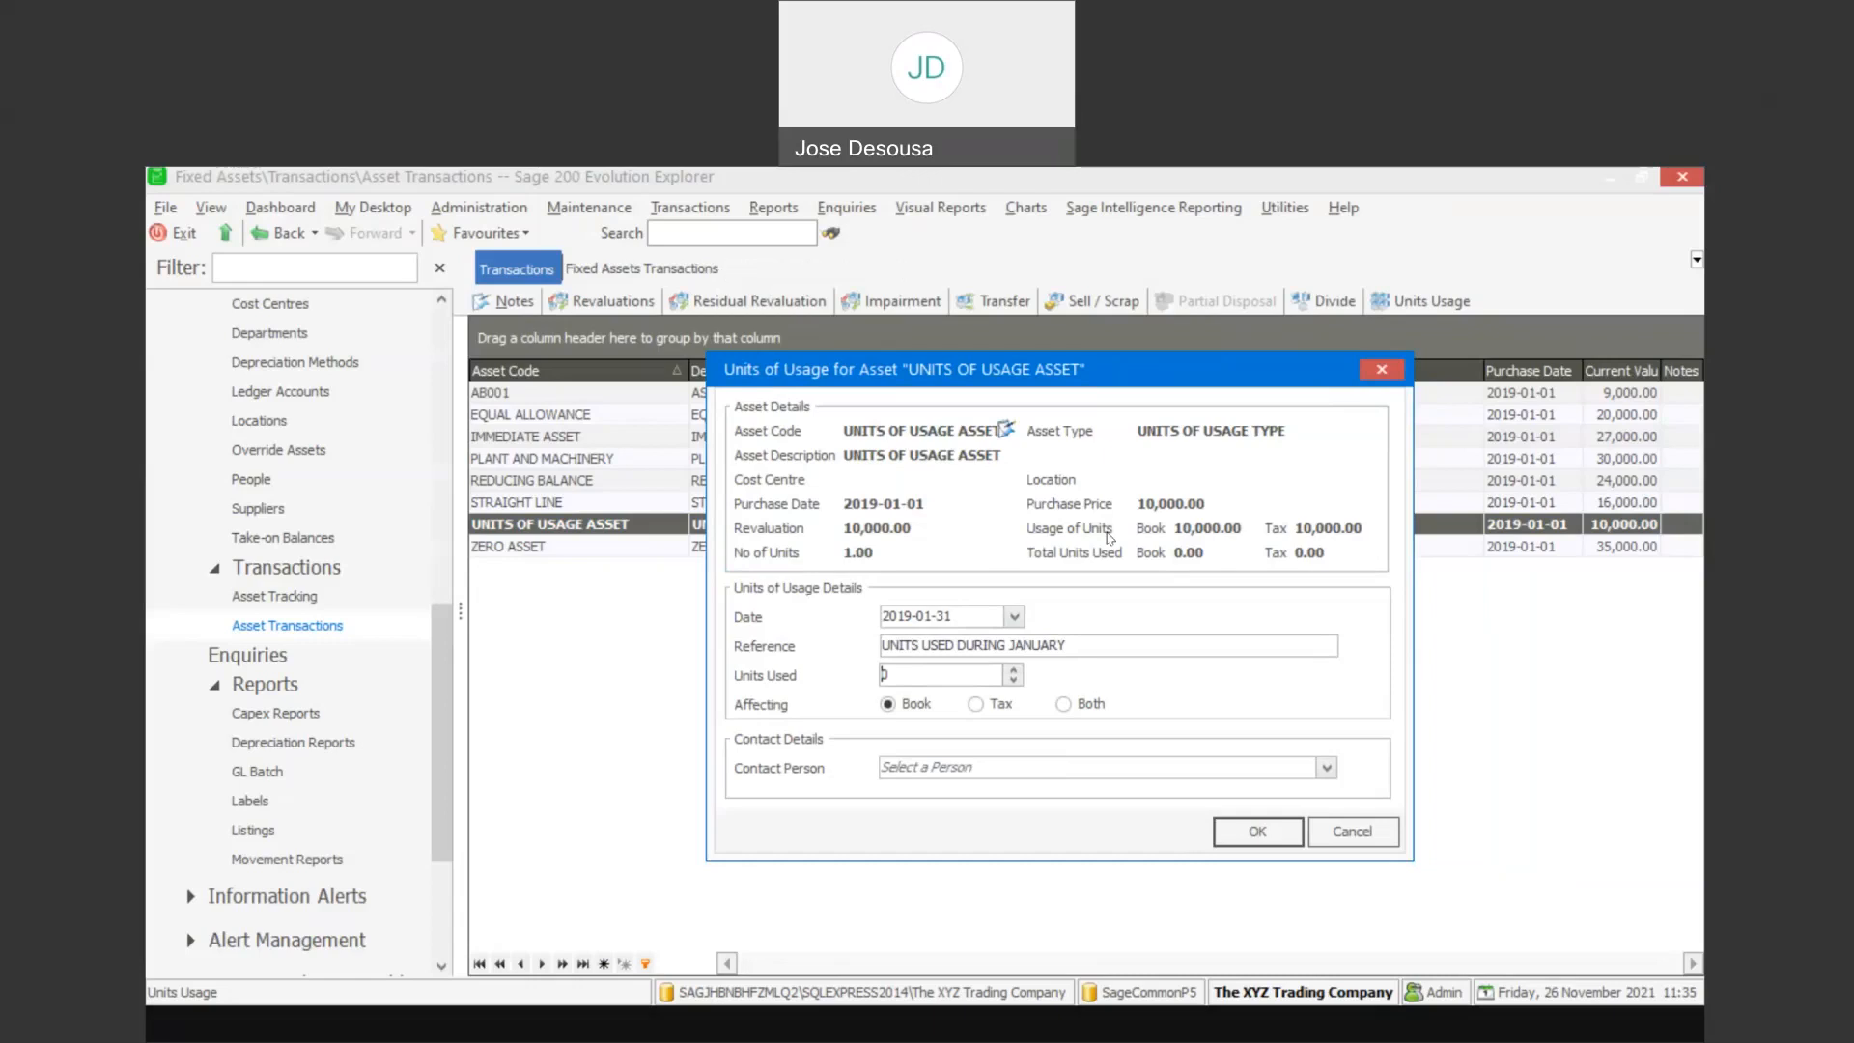
{"action": "type", "text": "1000"}
{"action": "left_click", "coordinate": [1063, 704]}
{"action": "left_click", "coordinate": [1245, 834]}
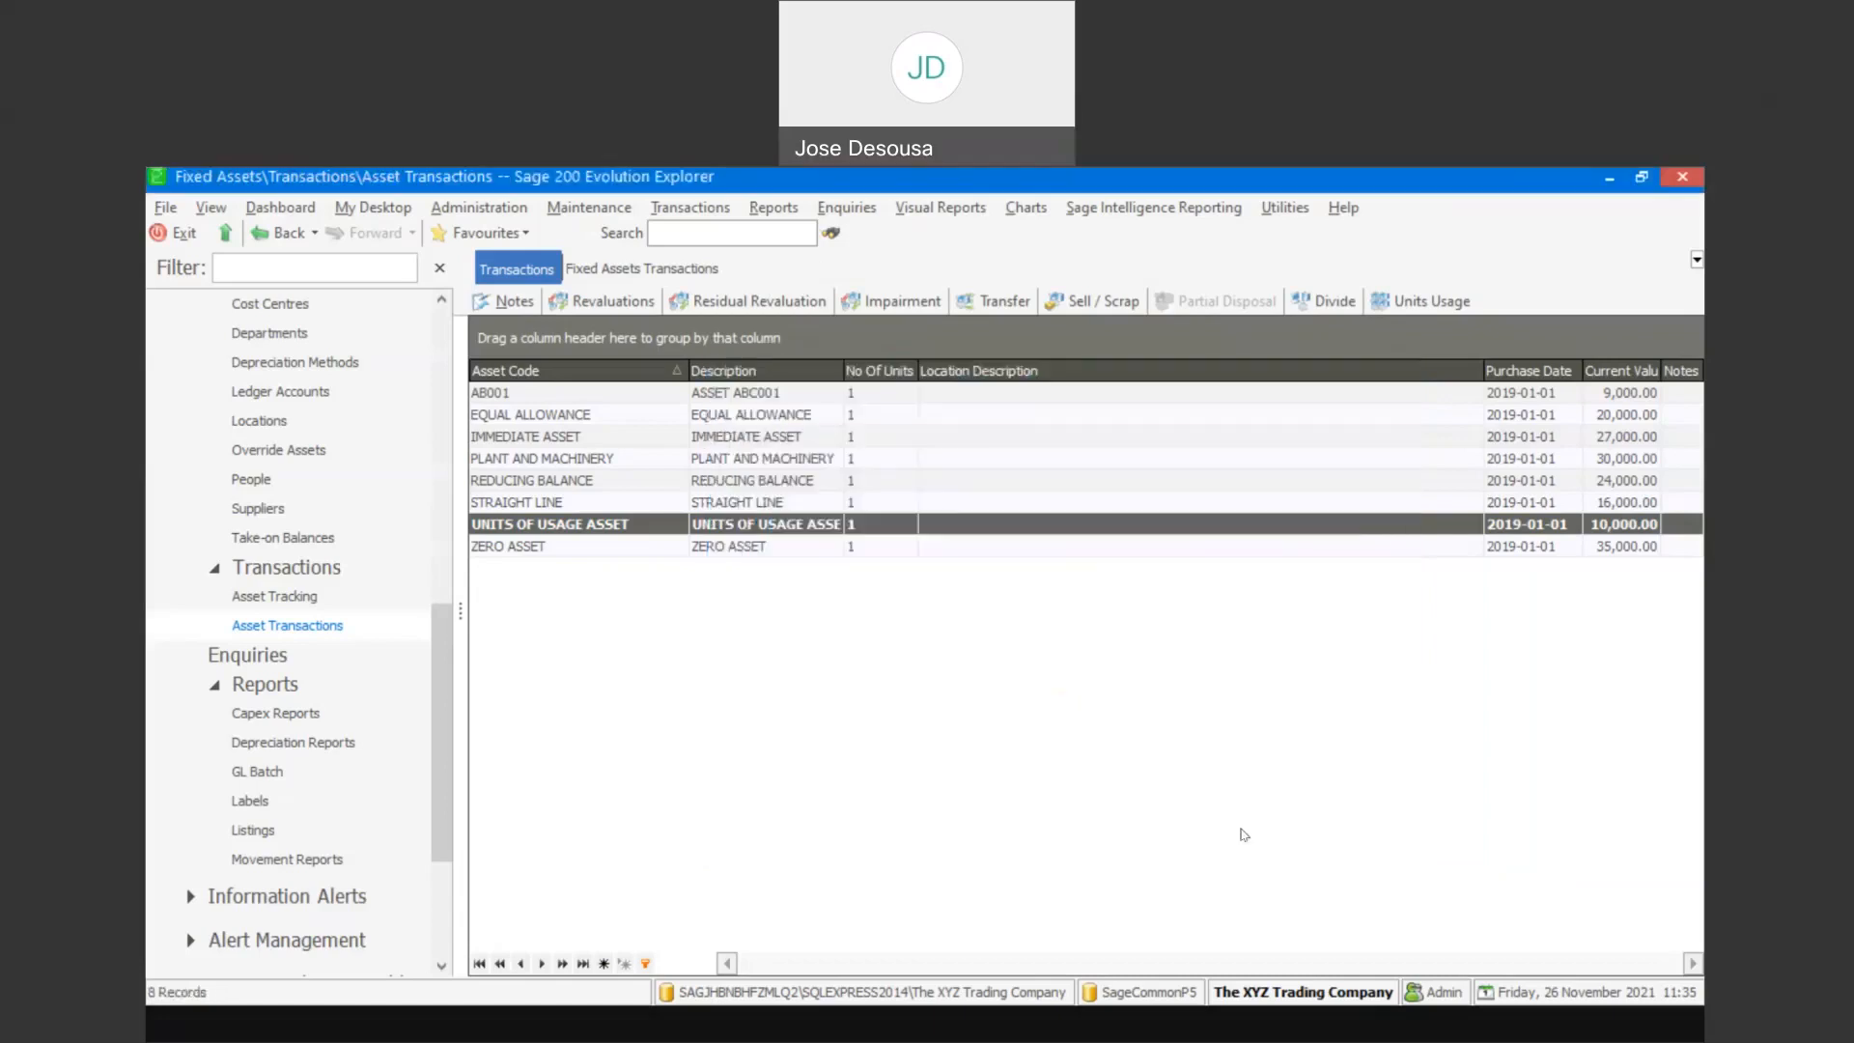
Open the Tax Depreciation report and limit its asset range to UNITS OF USAGE ASSET
{"action": "left_click", "coordinate": [365, 741]}
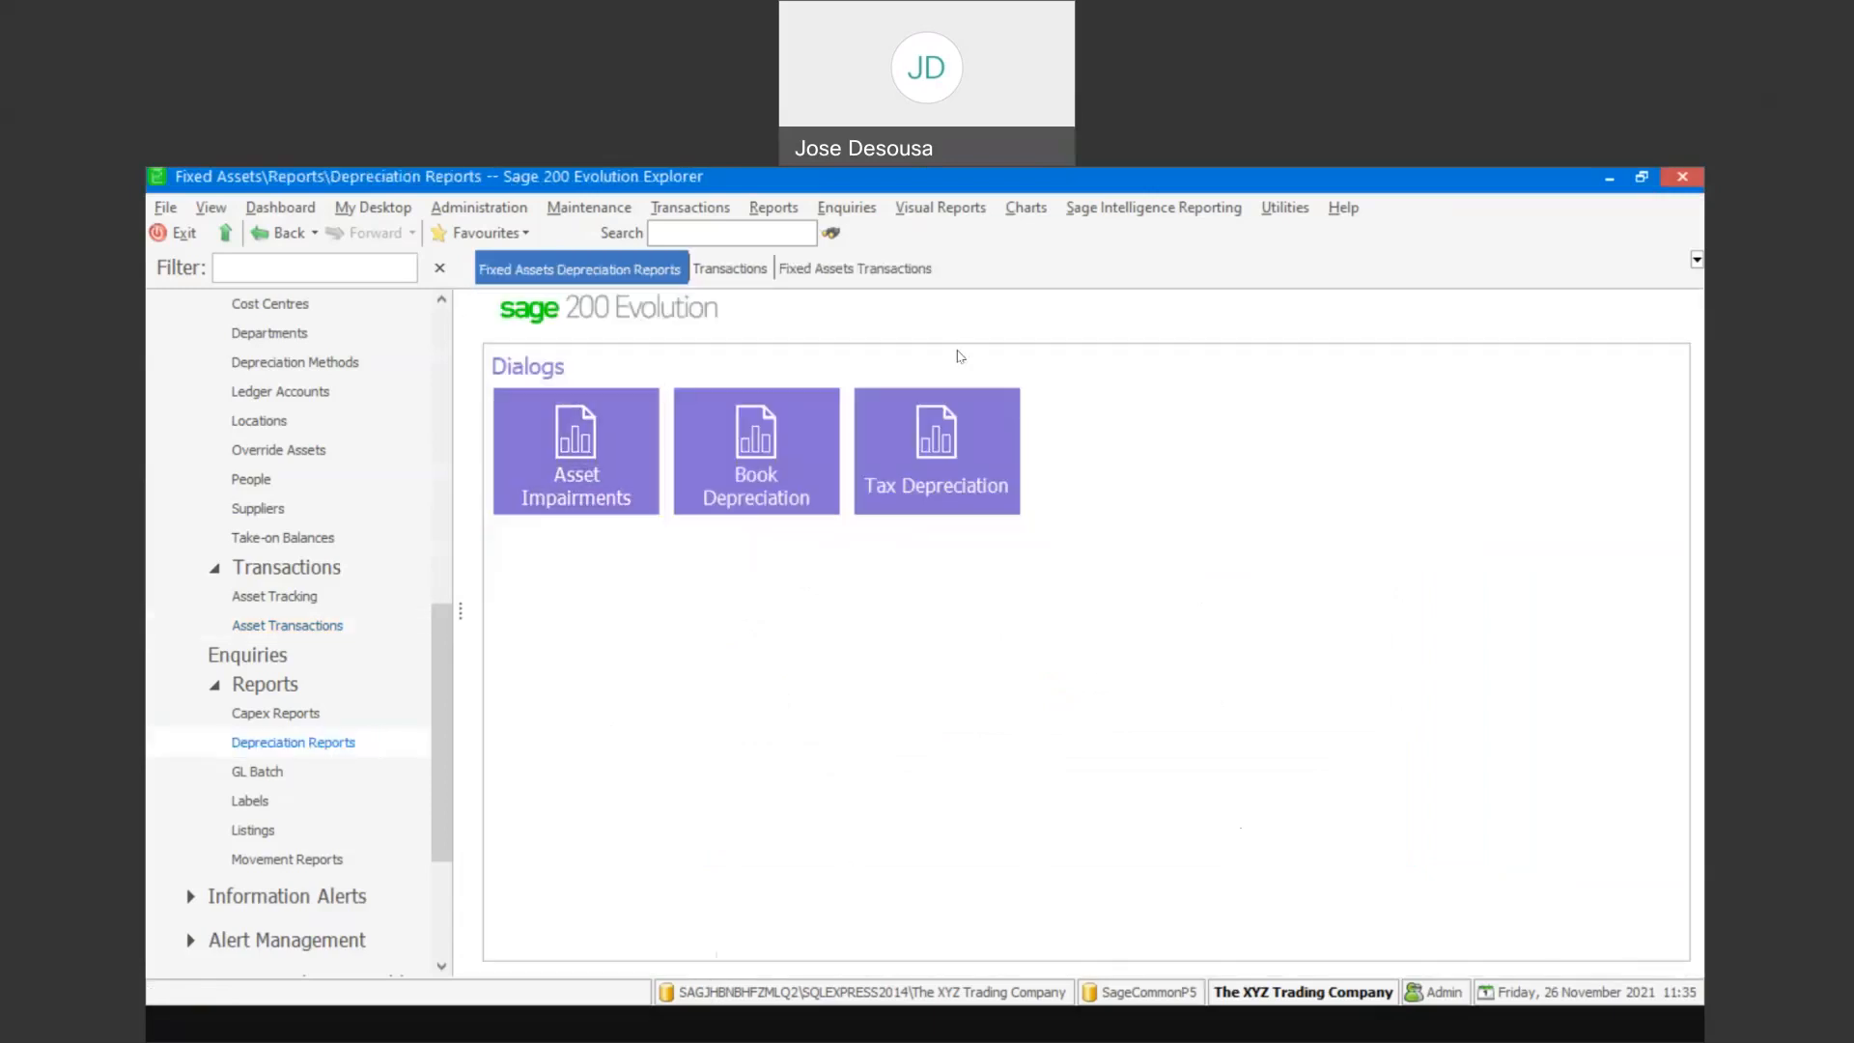
{"action": "left_click", "coordinate": [928, 450]}
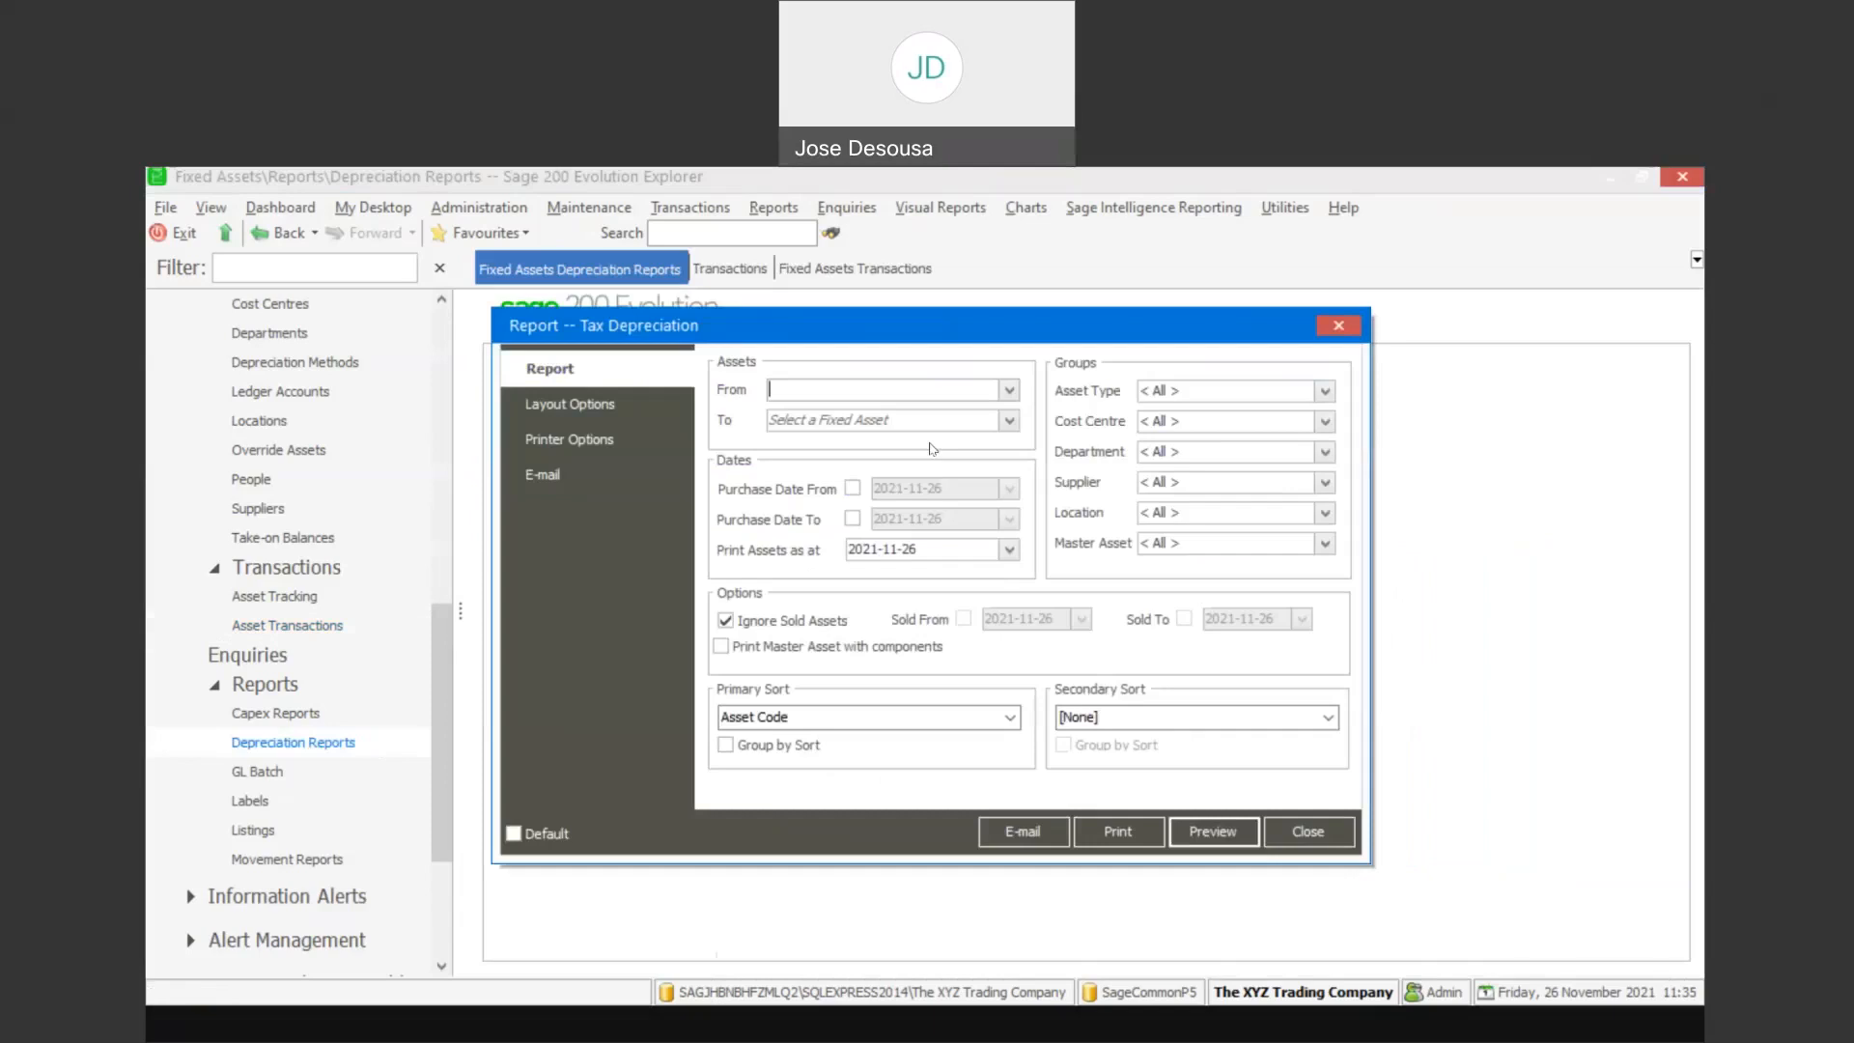
{"action": "type", "text": "UNITS OF USAGE ASSET"}
{"action": "key", "text": "Tab"}
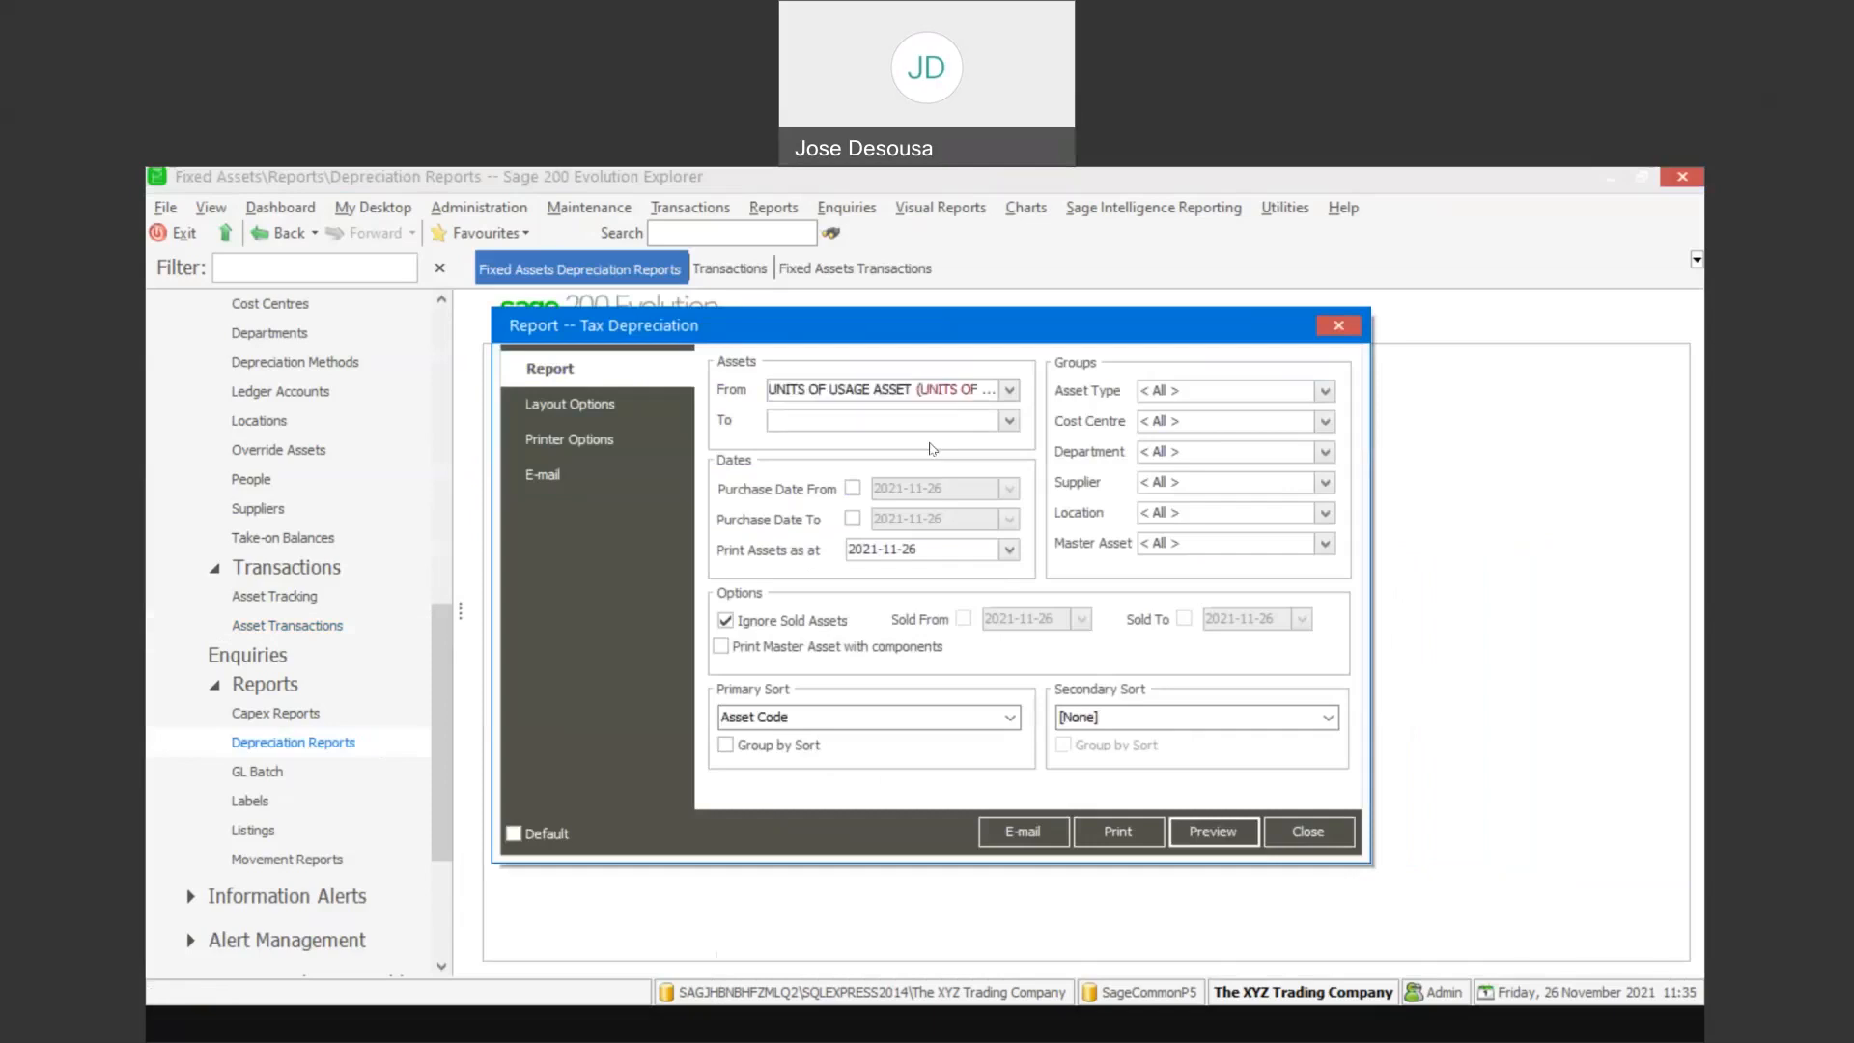
{"action": "type", "text": "UNITS OF USAGE ASSET"}
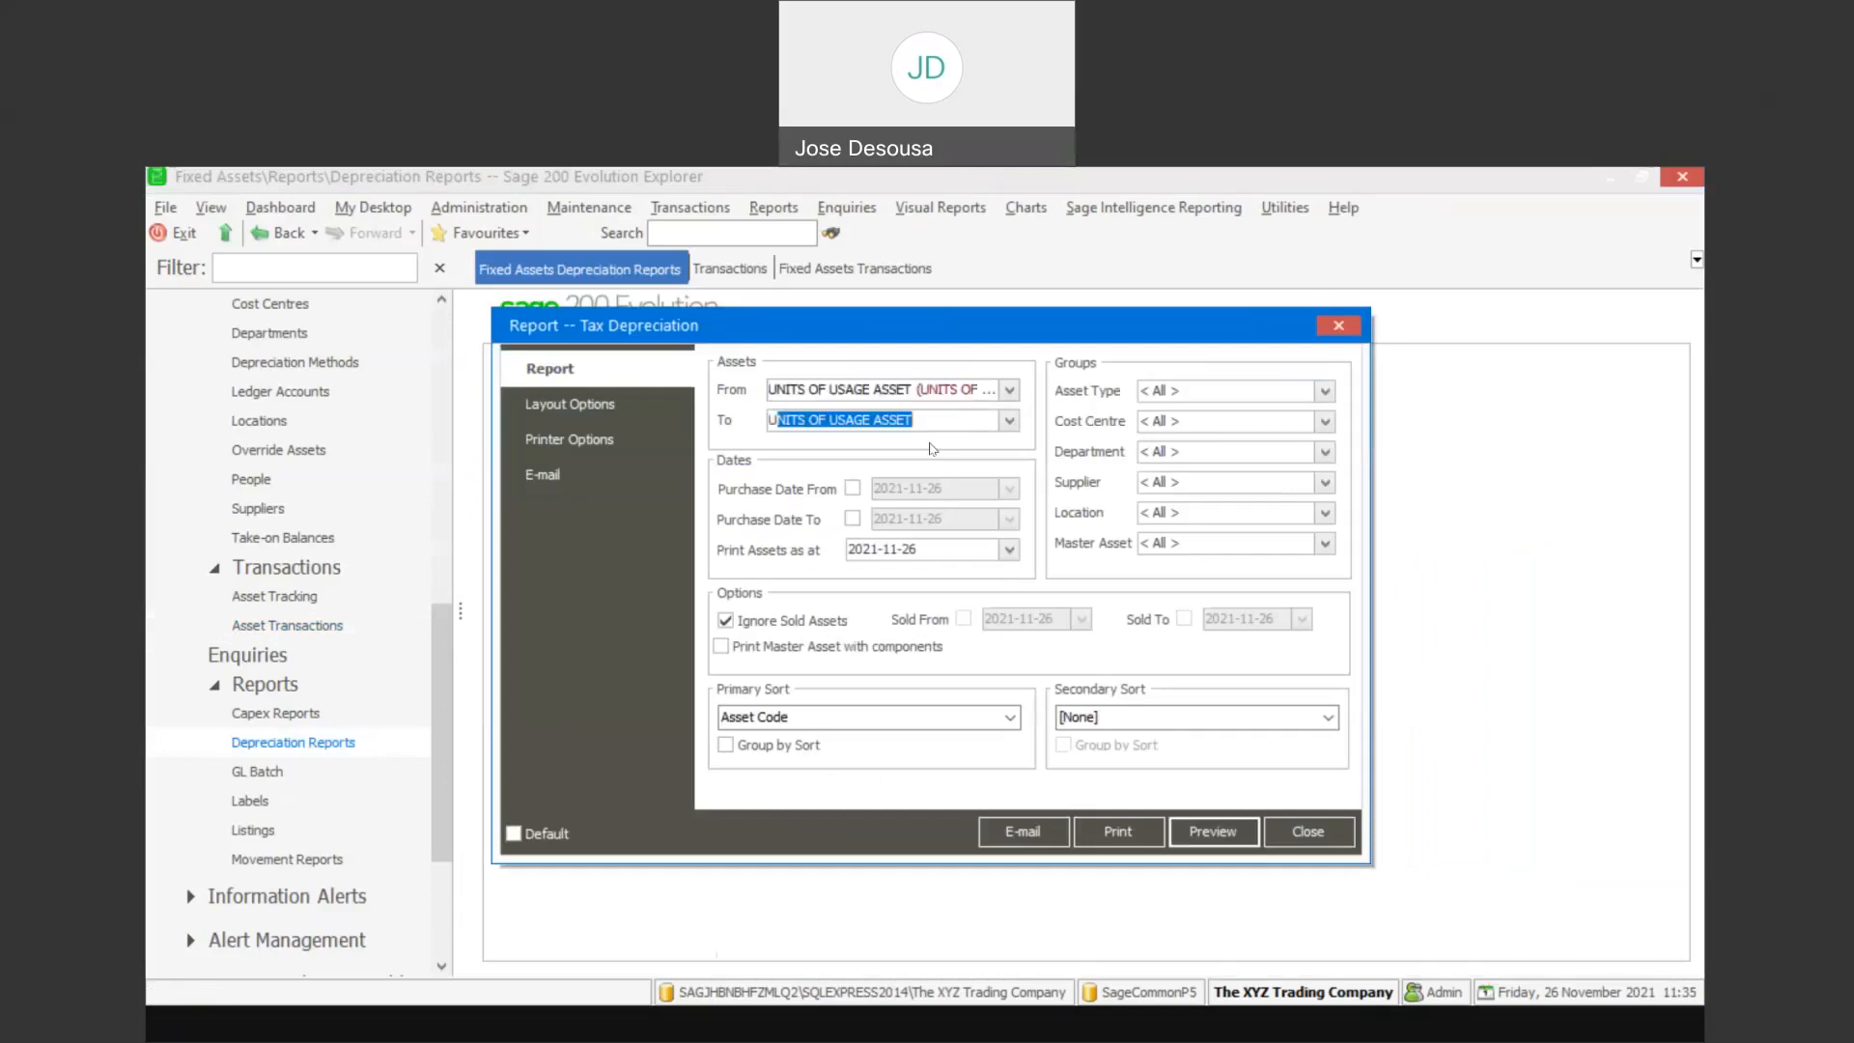
Set the Tax Depreciation report to print assets as at 2019-01-31
{"action": "left_click", "coordinate": [1010, 551]}
{"action": "left_click", "coordinate": [965, 575]}
{"action": "left_click", "coordinate": [964, 575]}
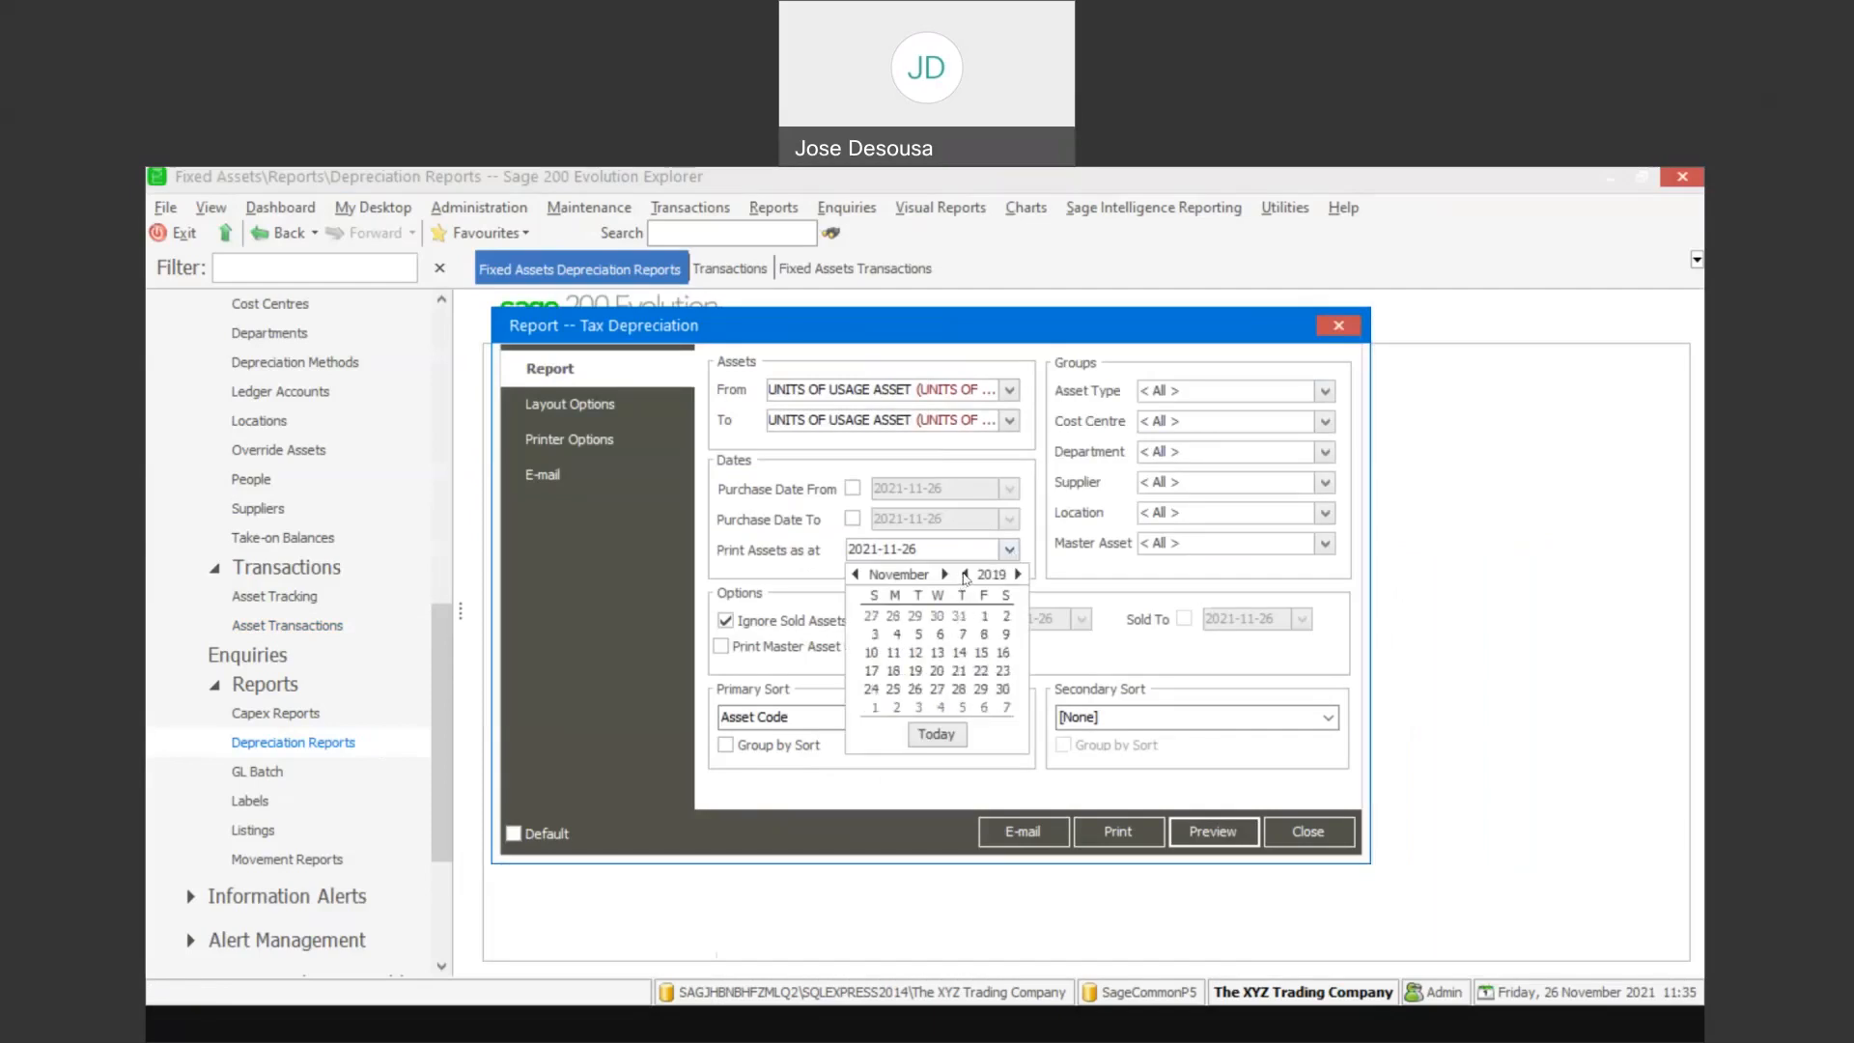
{"action": "left_click", "coordinate": [856, 575]}
{"action": "left_click", "coordinate": [856, 575]}
{"action": "left_click", "coordinate": [857, 575]}
{"action": "left_click", "coordinate": [856, 574]}
{"action": "left_click", "coordinate": [857, 575]}
{"action": "left_click", "coordinate": [857, 574]}
{"action": "left_click", "coordinate": [857, 574]}
{"action": "left_click", "coordinate": [857, 575]}
{"action": "left_click", "coordinate": [857, 575]}
{"action": "left_click", "coordinate": [856, 574]}
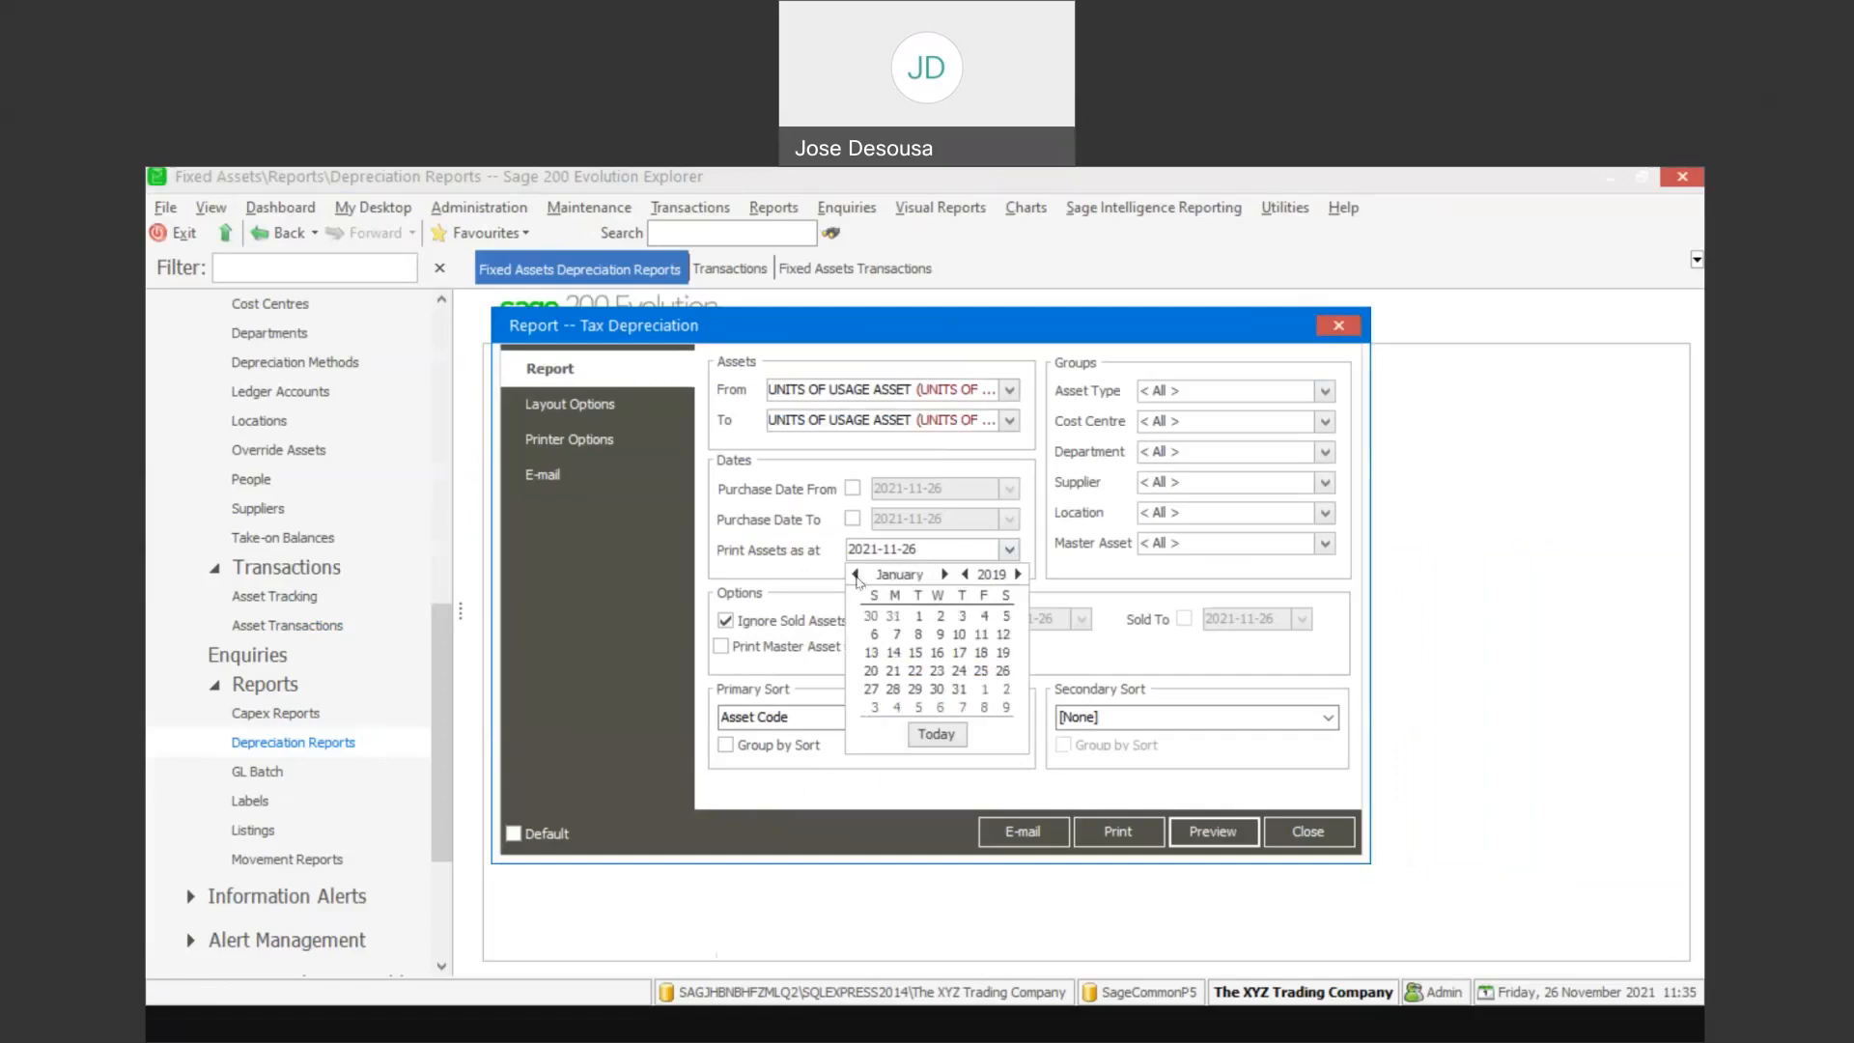
{"action": "left_click", "coordinate": [959, 689]}
Preview the units of usage asset's Tax Depreciation report, then close the preview and the report dialog
{"action": "left_click", "coordinate": [1187, 819]}
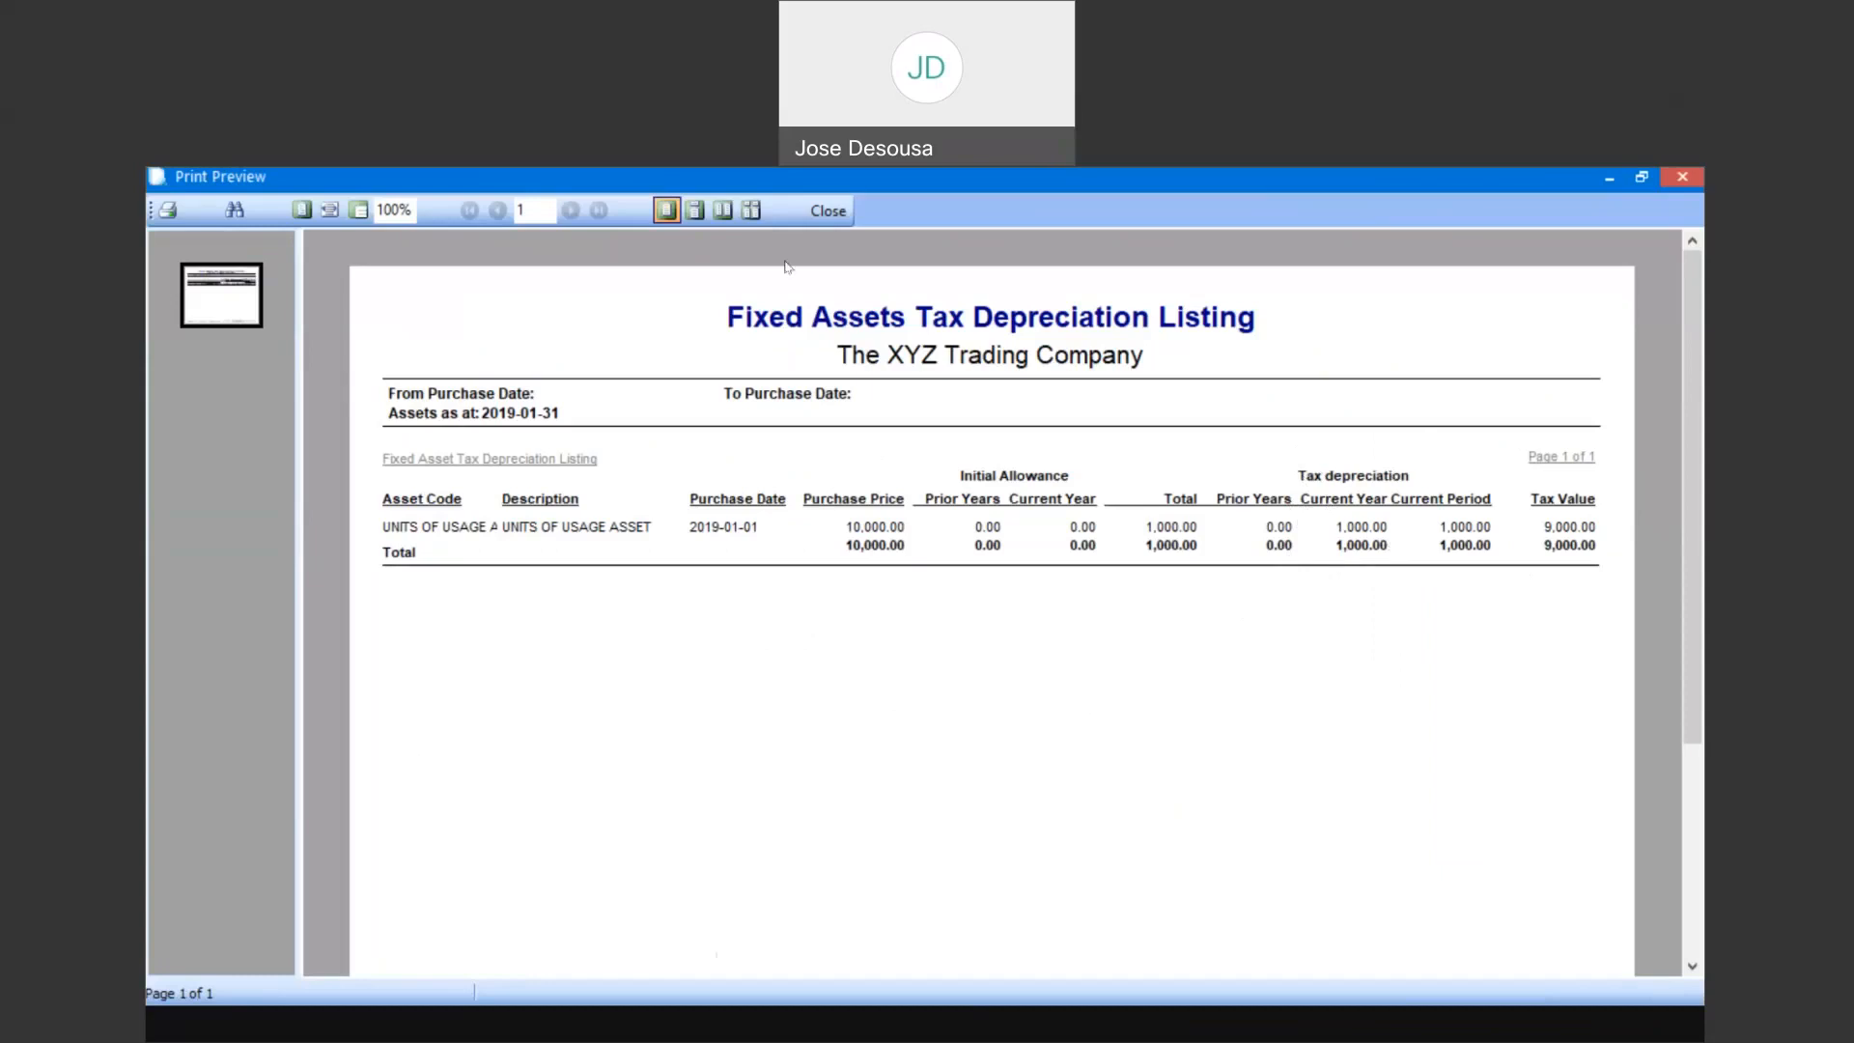
{"action": "left_click", "coordinate": [828, 212]}
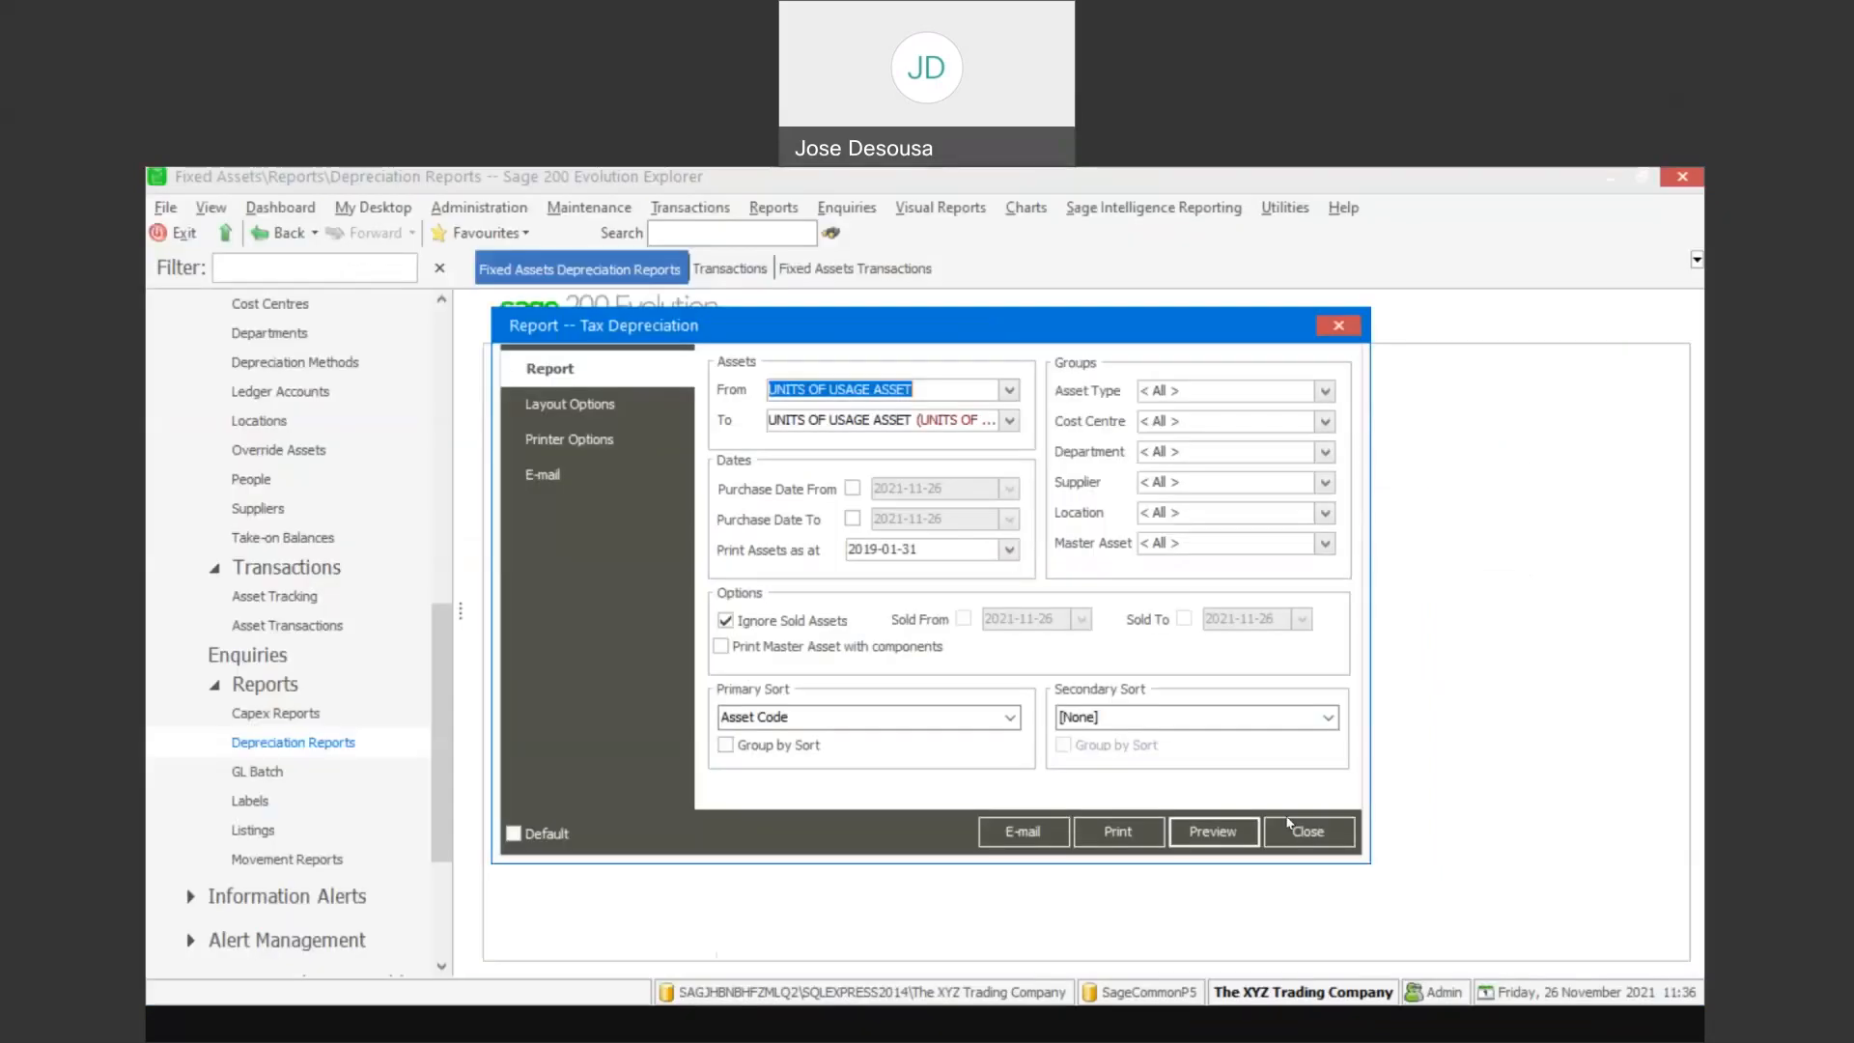
{"action": "left_click", "coordinate": [1300, 837]}
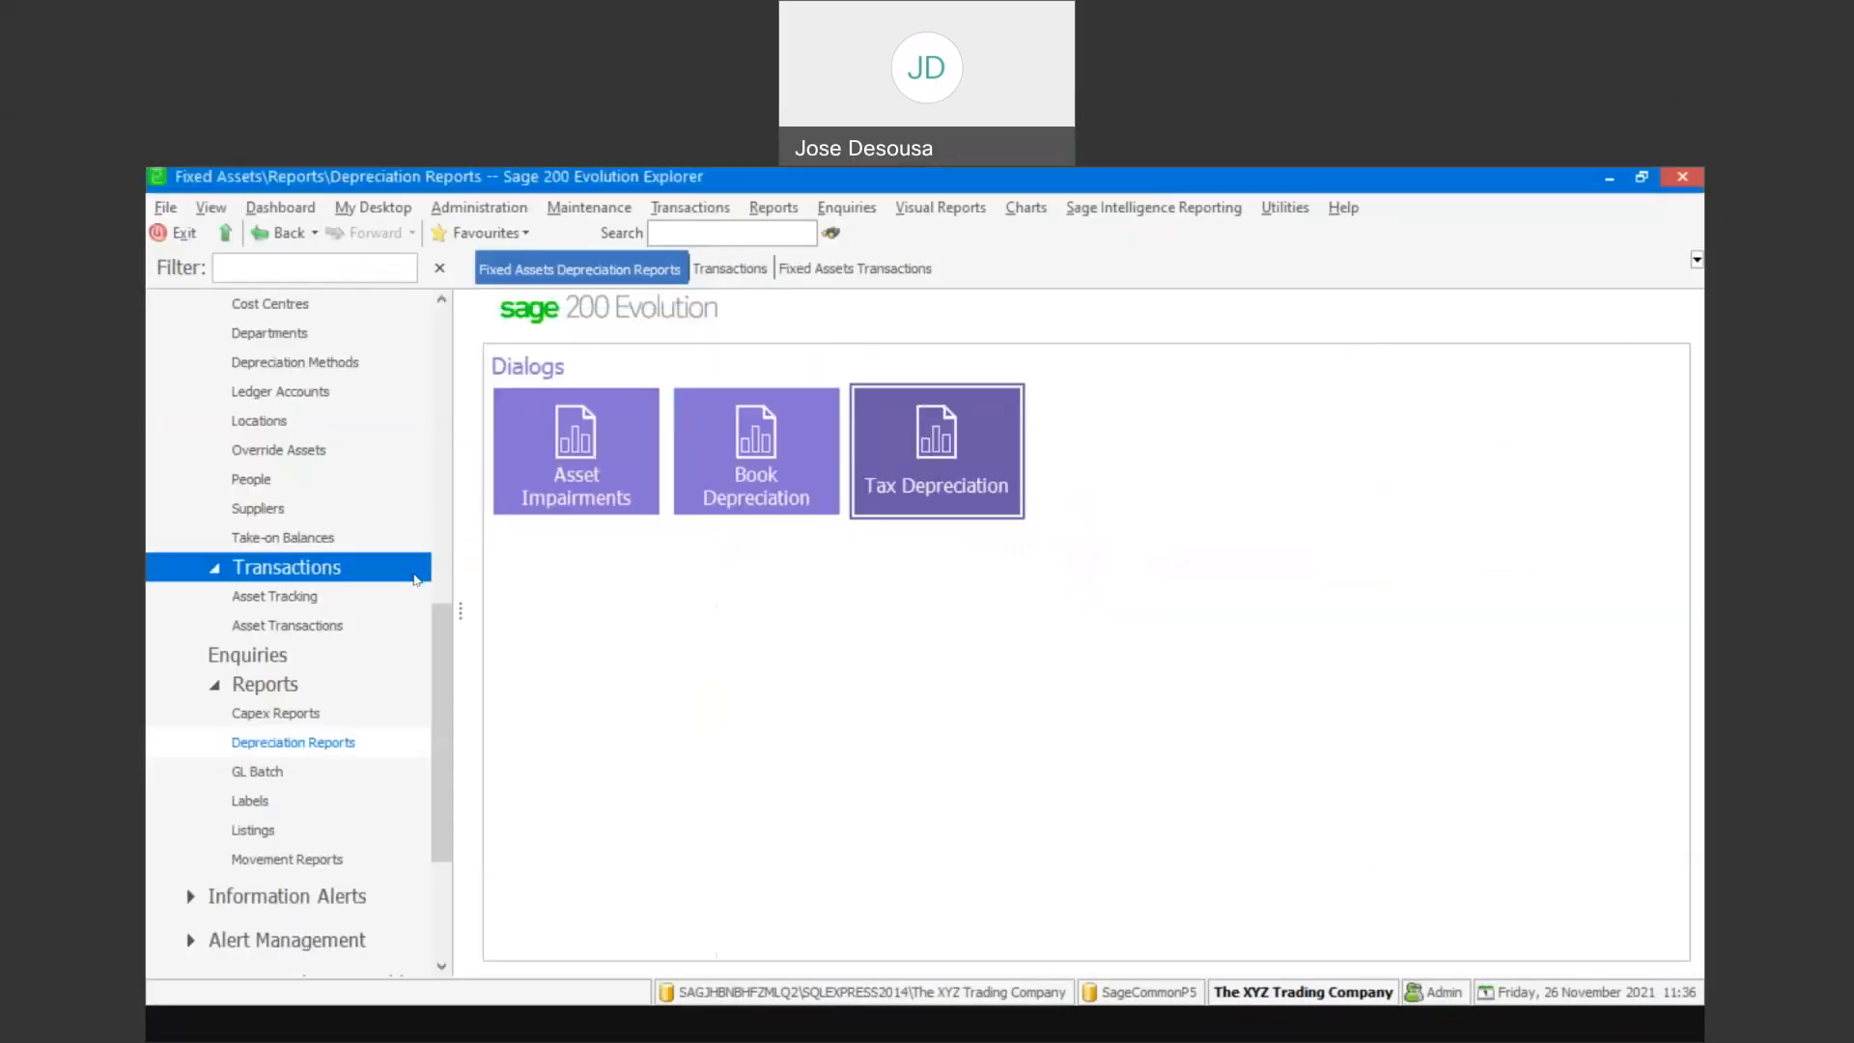
Start another Units Usage transaction for UNITS OF USAGE ASSET from the Asset Transactions list and date it 2019-02-28
{"action": "left_click", "coordinate": [385, 631]}
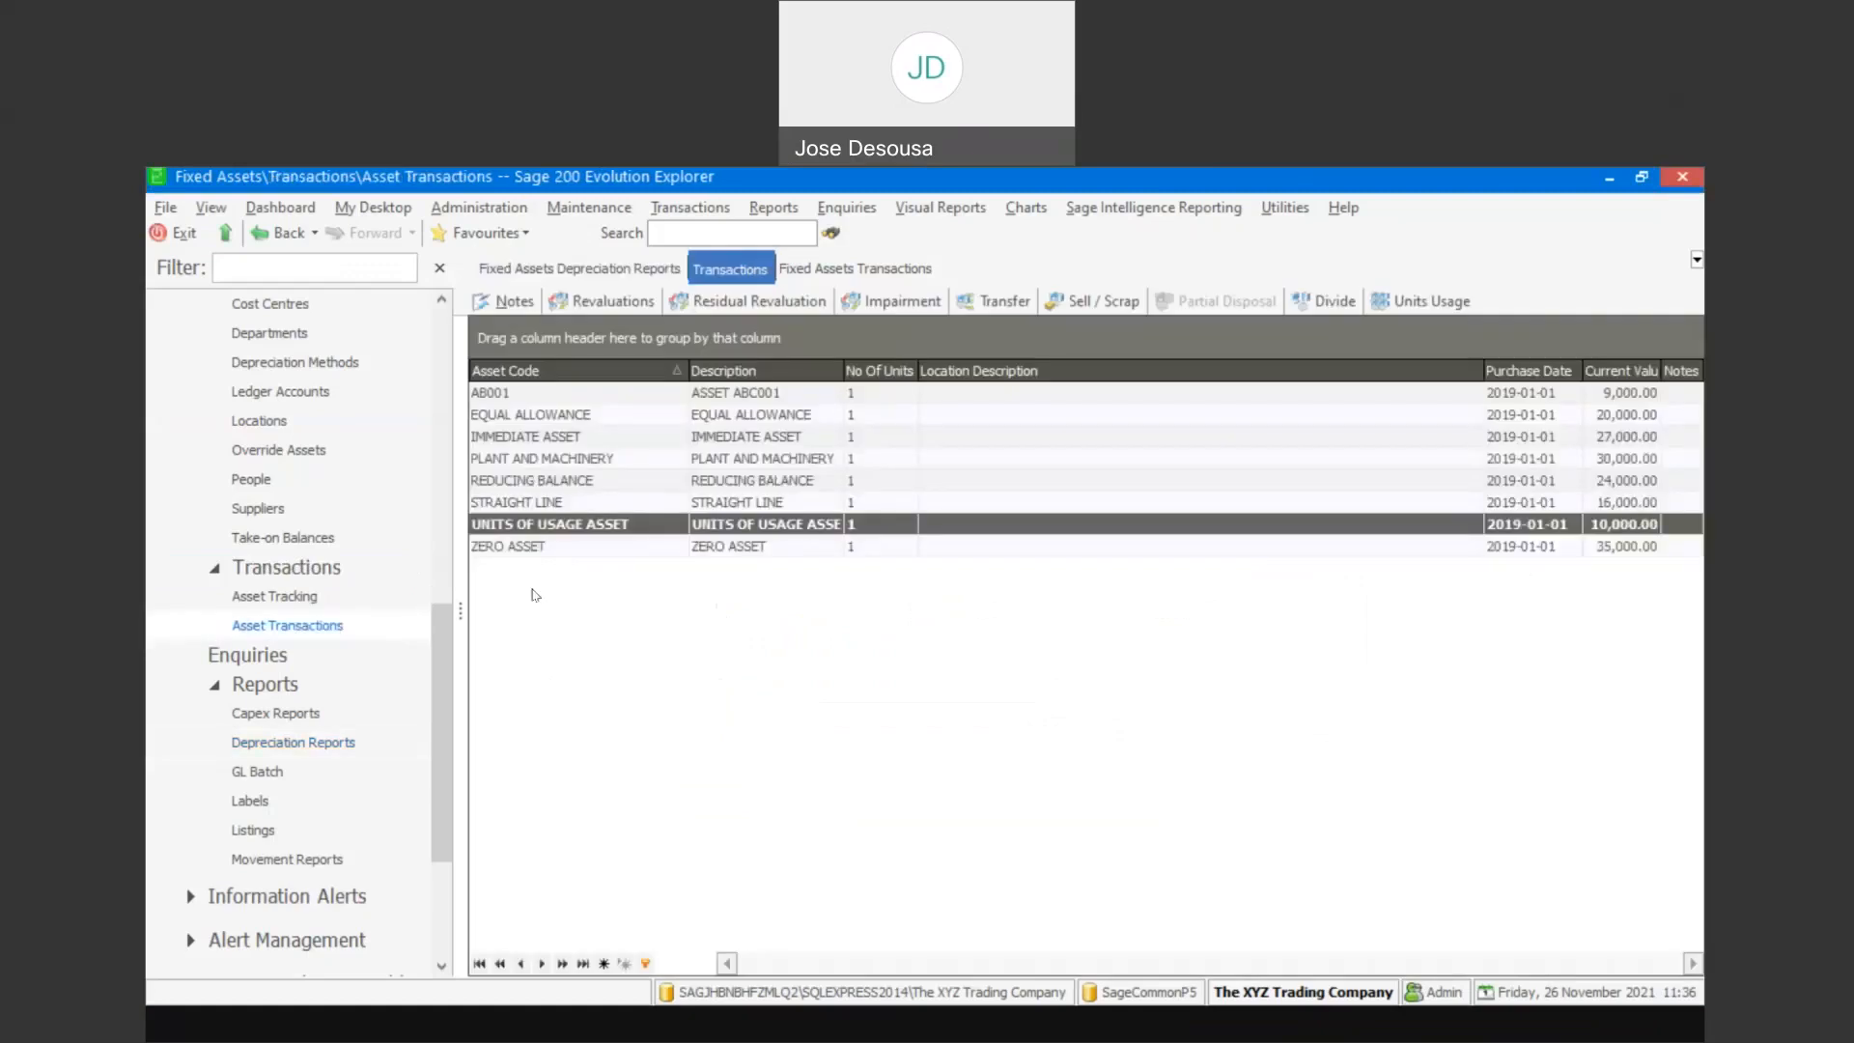
{"action": "left_click", "coordinate": [1416, 305]}
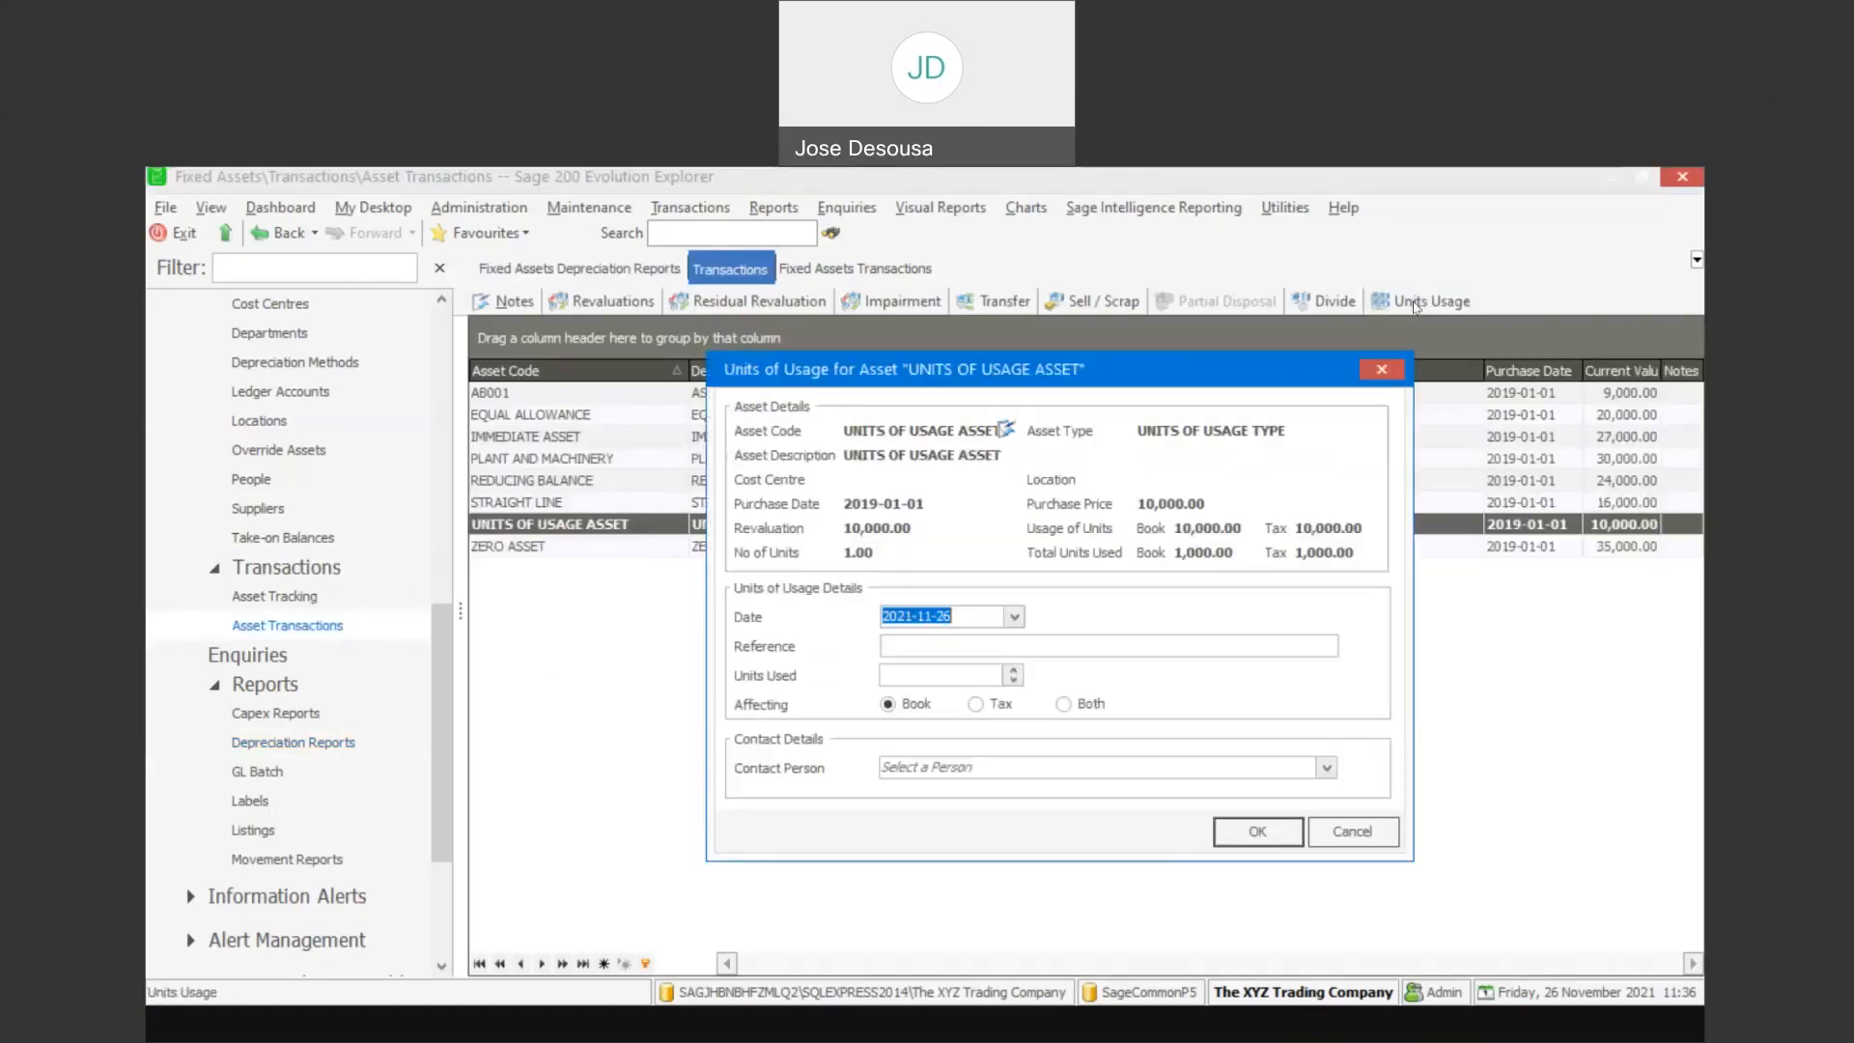
{"action": "left_click", "coordinate": [1016, 616]}
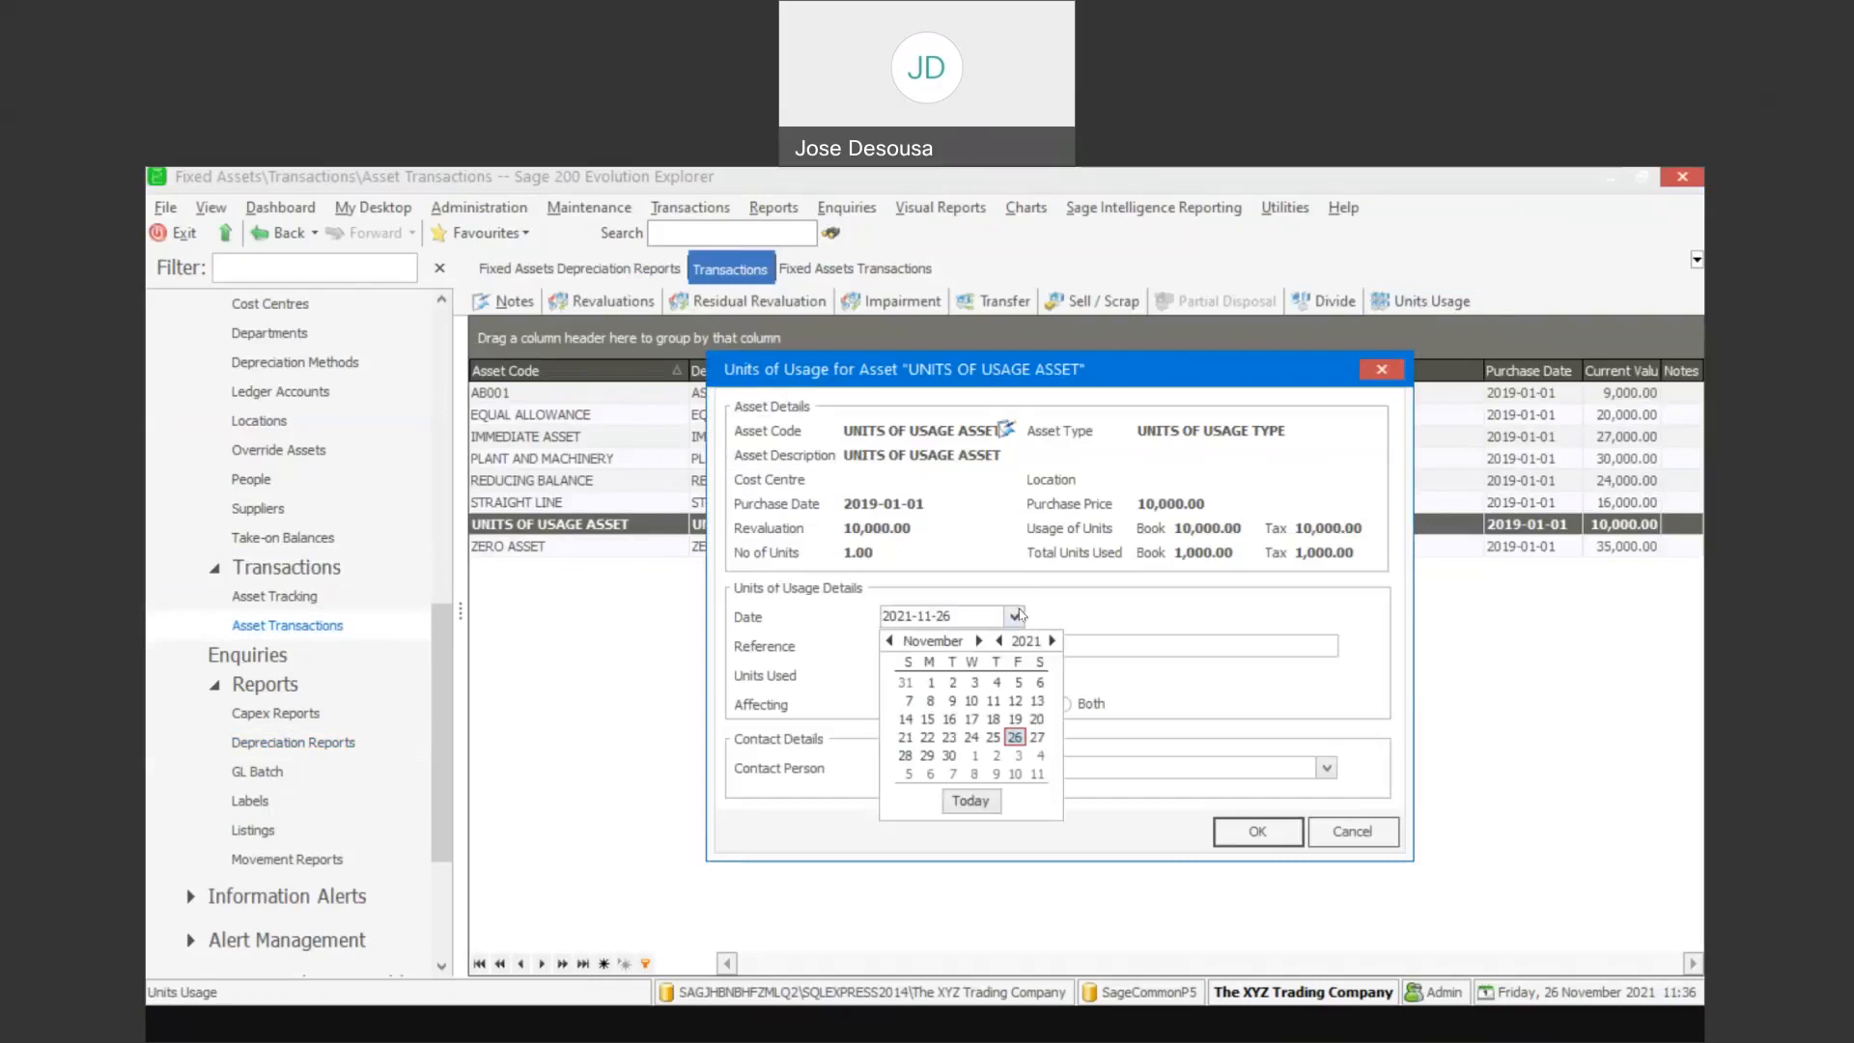
{"action": "left_click", "coordinate": [1000, 641]}
{"action": "left_click", "coordinate": [1000, 641]}
{"action": "left_click", "coordinate": [889, 641]}
{"action": "left_click", "coordinate": [889, 641]}
{"action": "left_click", "coordinate": [889, 641]}
{"action": "left_click", "coordinate": [889, 642]}
{"action": "left_click", "coordinate": [889, 641]}
{"action": "left_click", "coordinate": [889, 642]}
{"action": "left_click", "coordinate": [889, 641]}
{"action": "left_click", "coordinate": [889, 641]}
{"action": "left_click", "coordinate": [889, 641]}
{"action": "left_click", "coordinate": [998, 759]}
Enter the reference UNITS USED DURING FEBRUARY and 500 units used, affecting Both, and save the usage transaction
{"action": "left_click", "coordinate": [932, 643]}
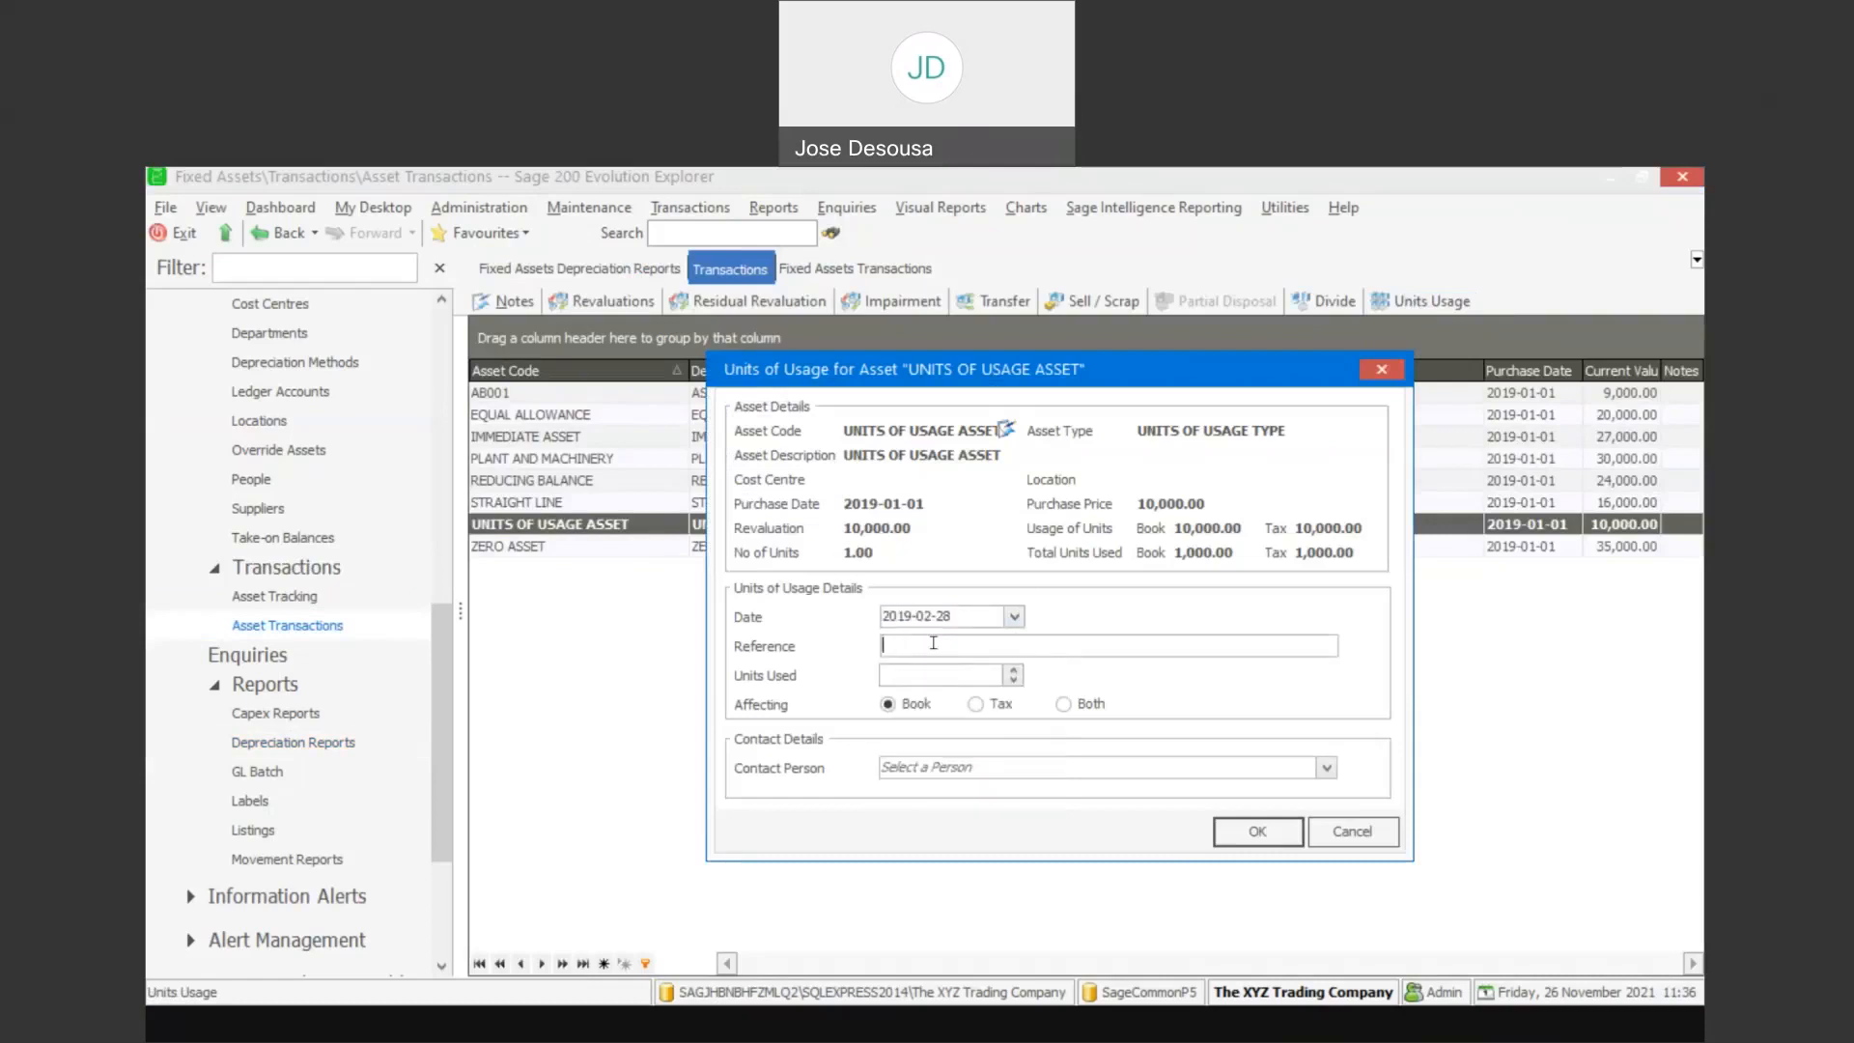
{"action": "type", "text": "UNITS USED DURING FEBRUARY"}
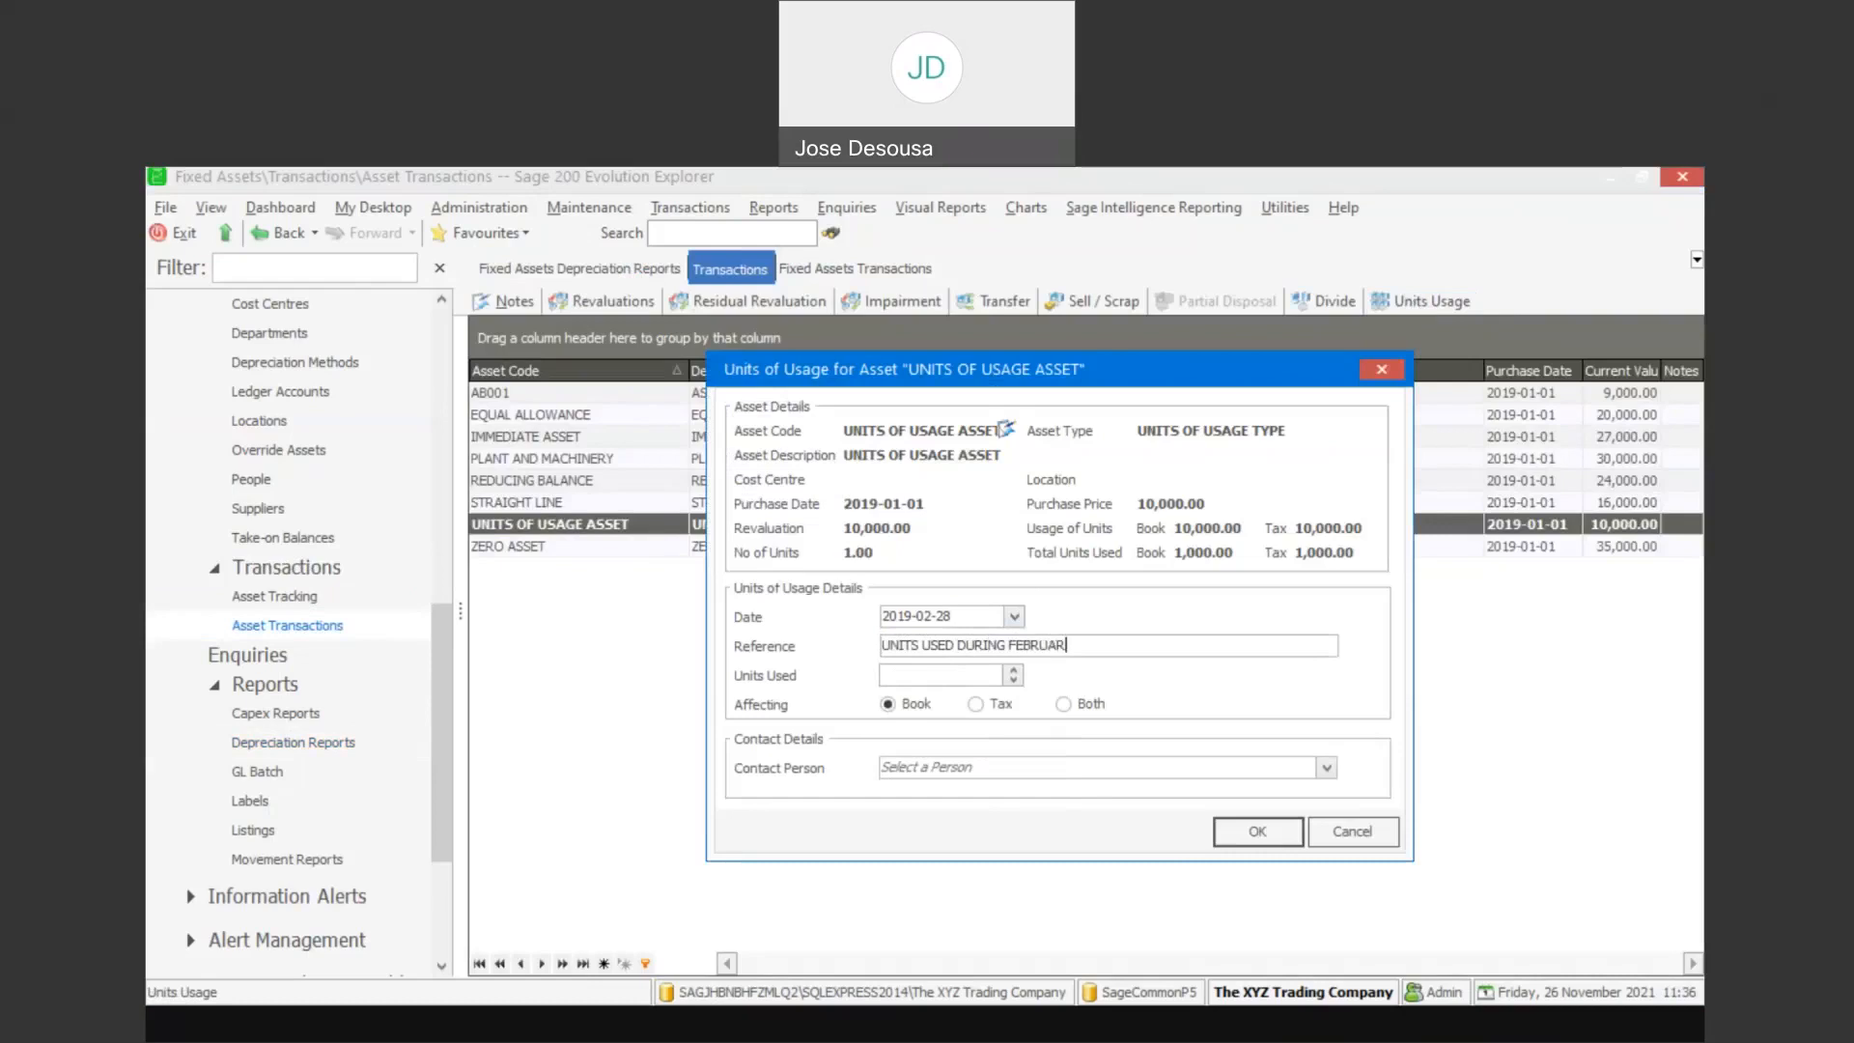
{"action": "left_click", "coordinate": [948, 670]}
{"action": "type", "text": "500"}
{"action": "key", "text": "Tab"}
{"action": "left_click", "coordinate": [1068, 706]}
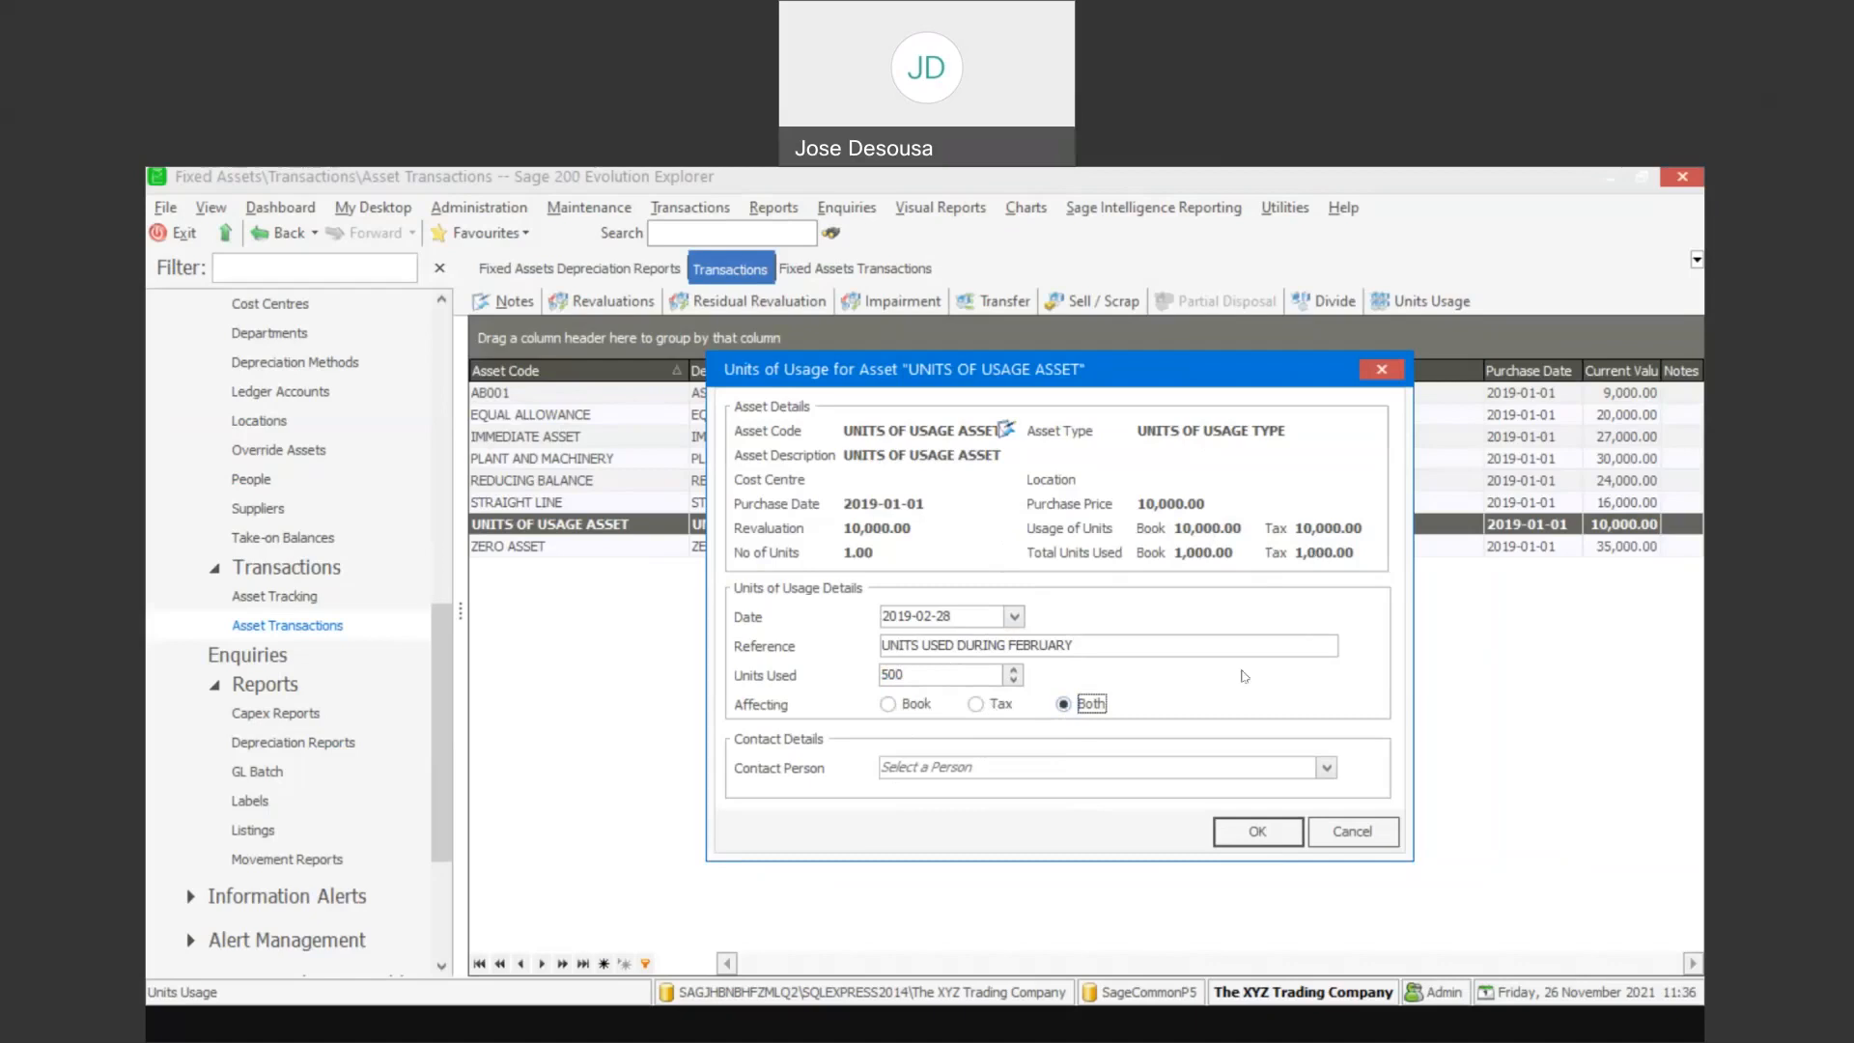
{"action": "left_click", "coordinate": [1246, 833]}
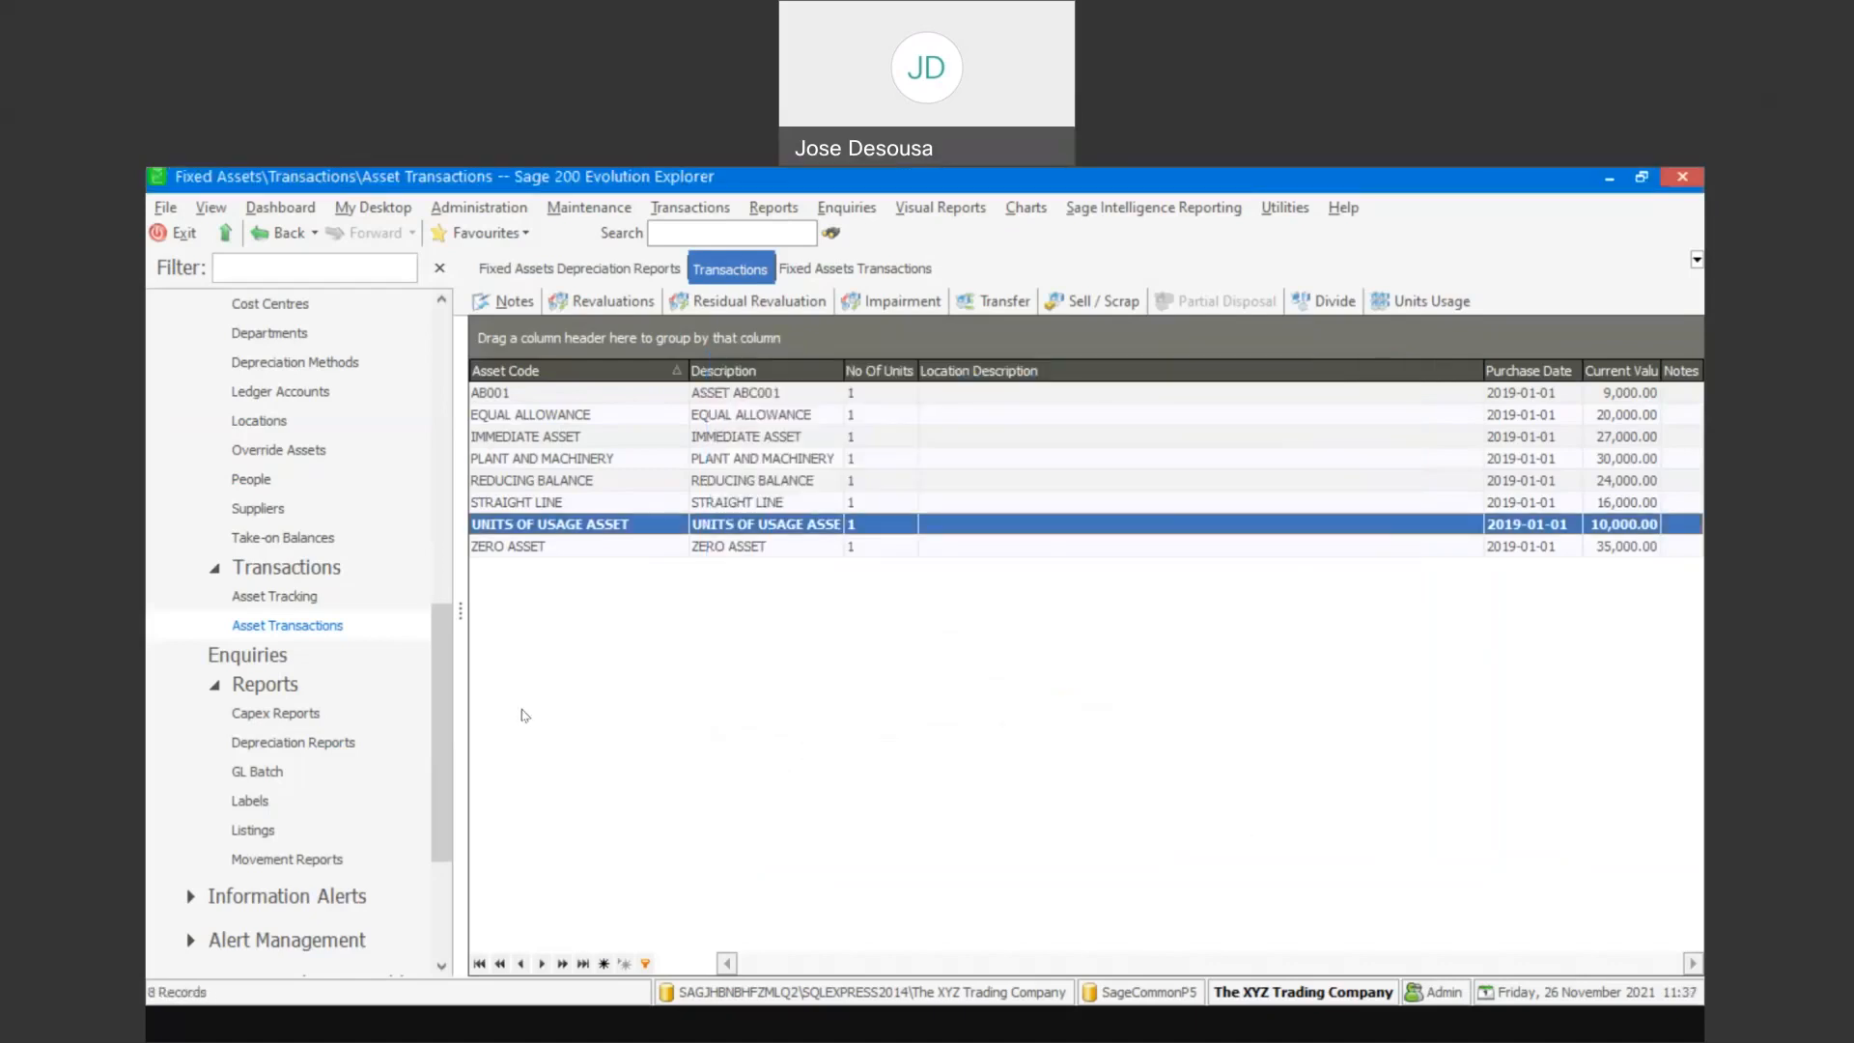
Open the Book Depreciation report and limit its asset range to UNITS OF USAGE ASSET
{"action": "left_click", "coordinate": [308, 739]}
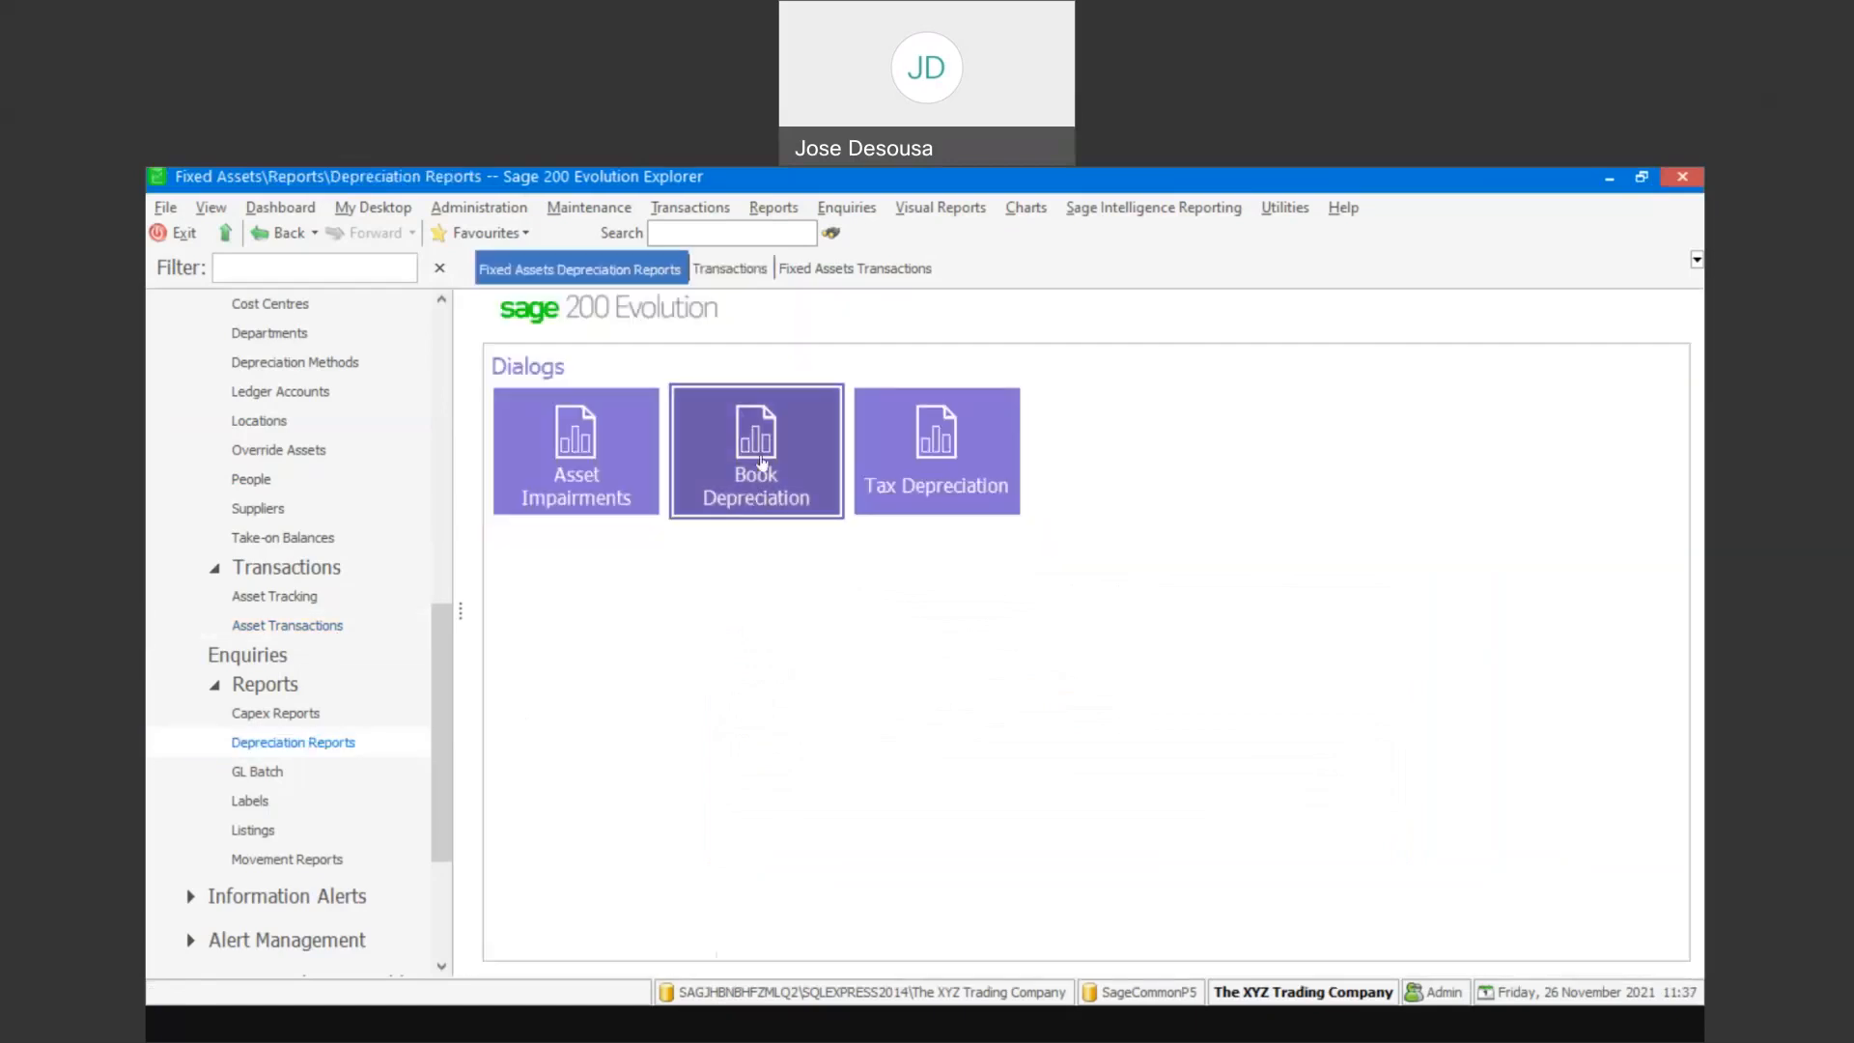
{"action": "left_click", "coordinate": [762, 461]}
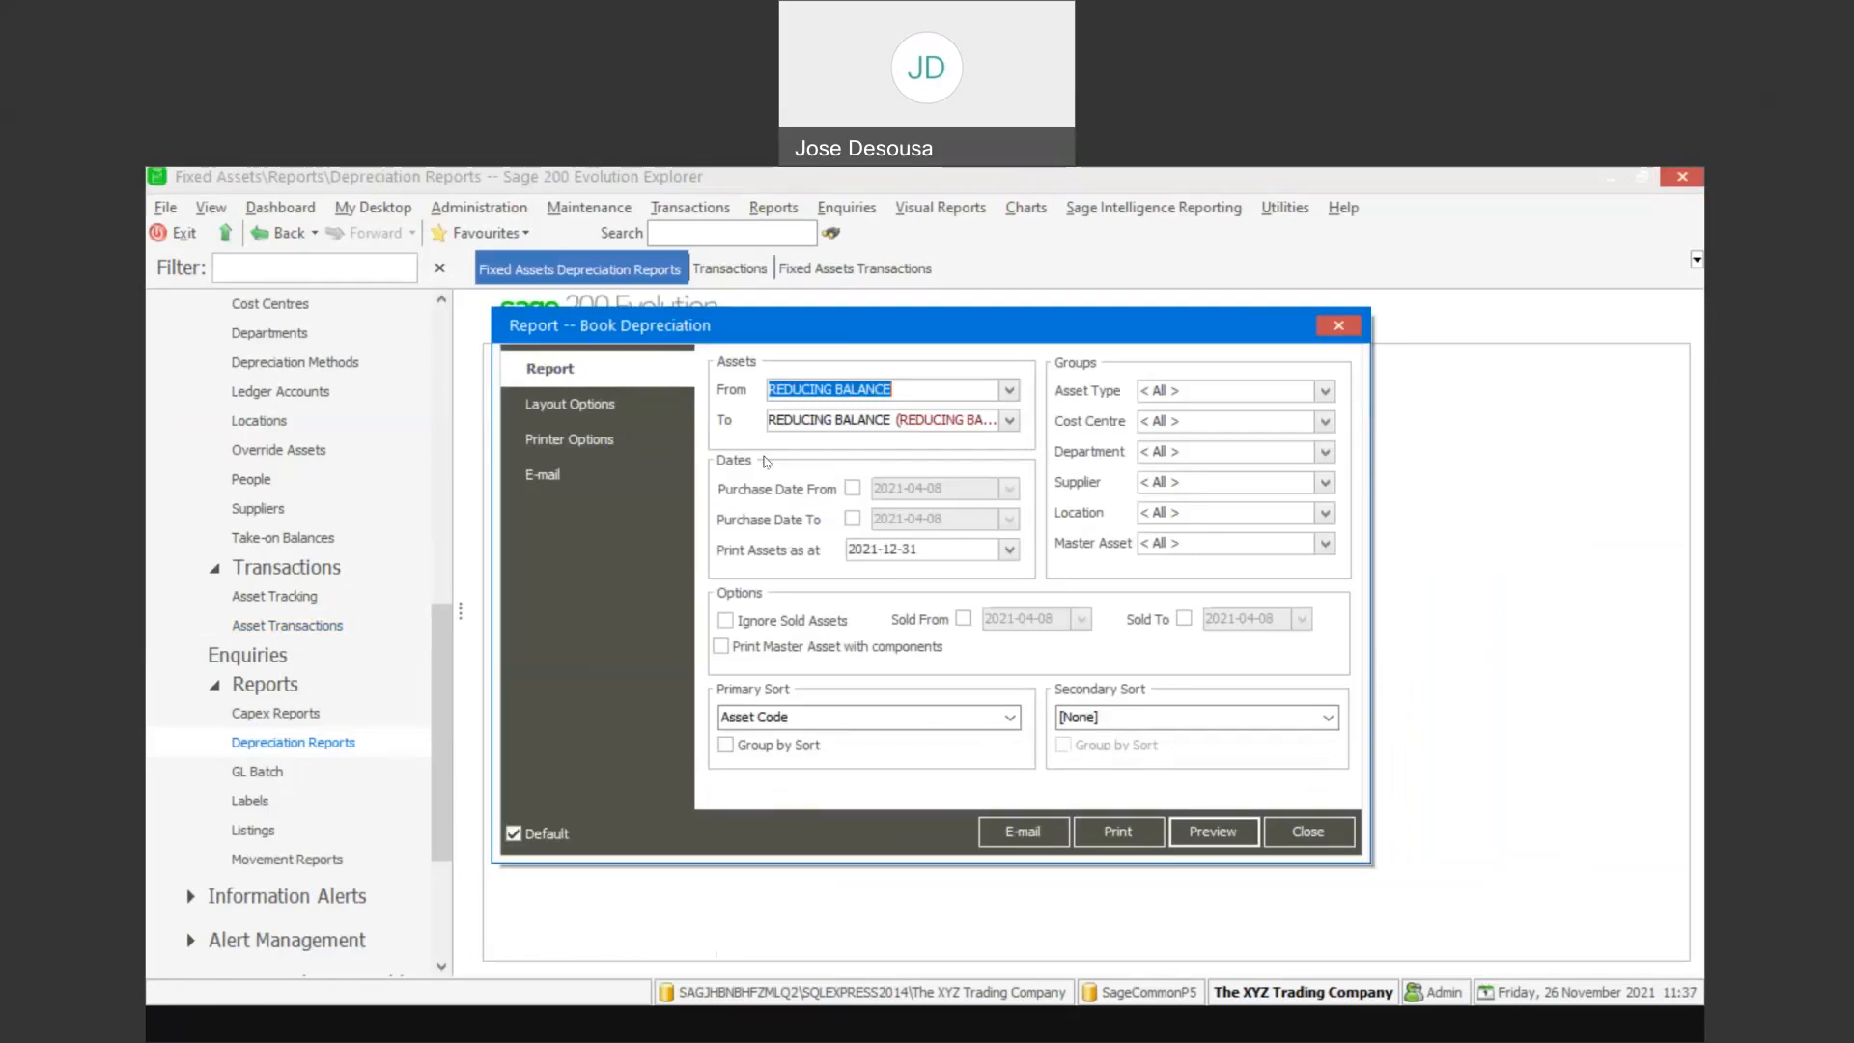
{"action": "type", "text": "UNITS OF USAGE ASSET"}
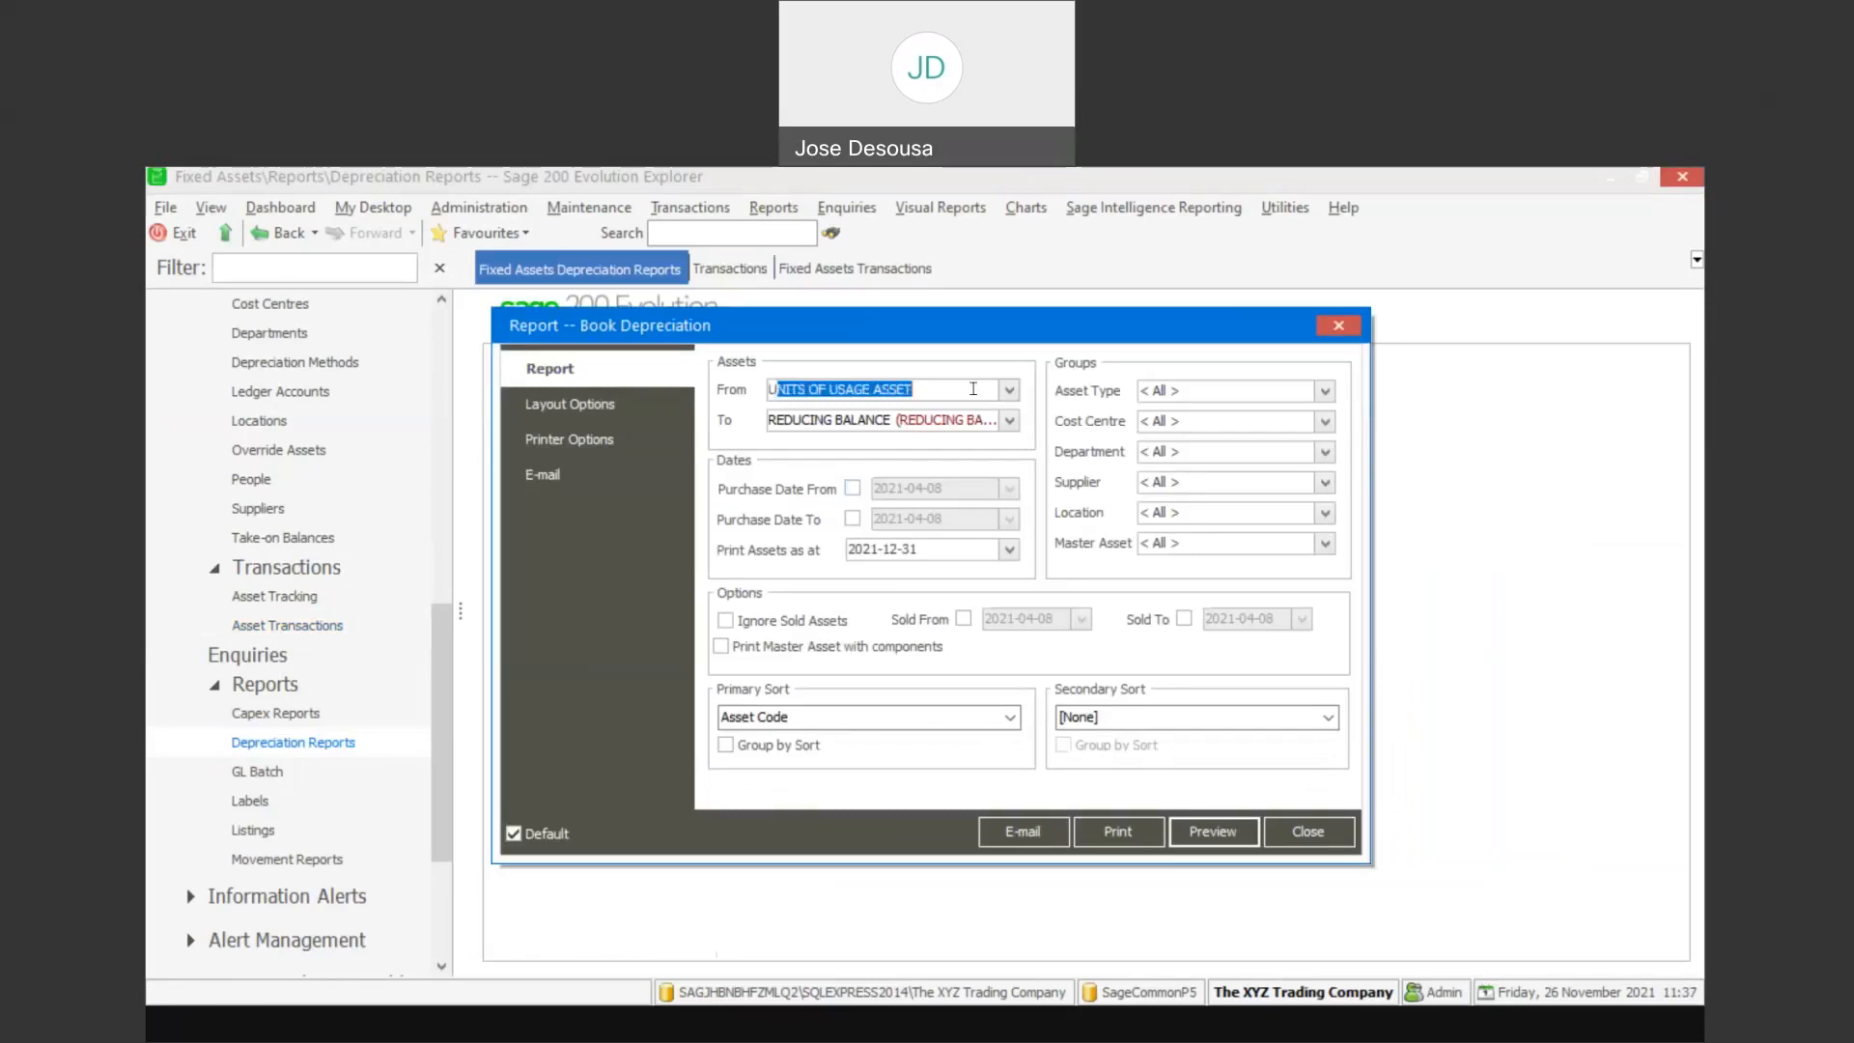
{"action": "key", "text": "Tab"}
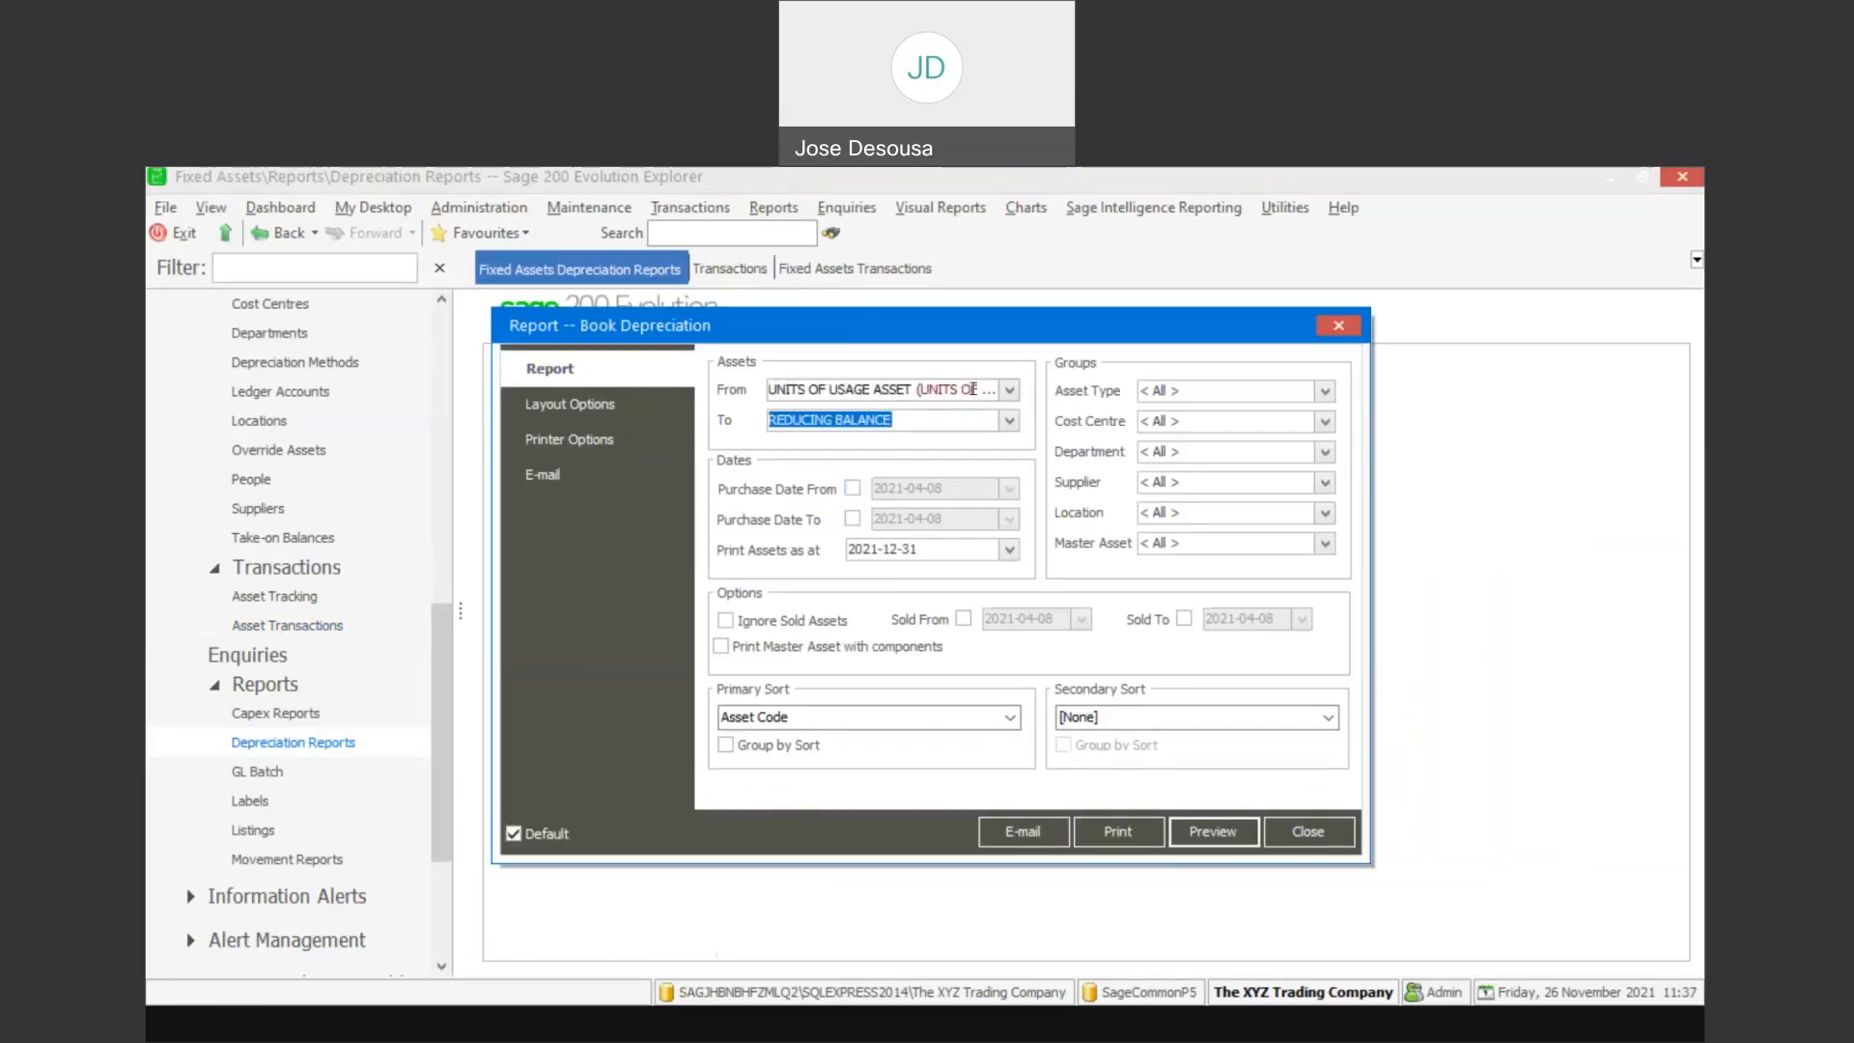
{"action": "type", "text": "UNITS OF USAGE ASSET"}
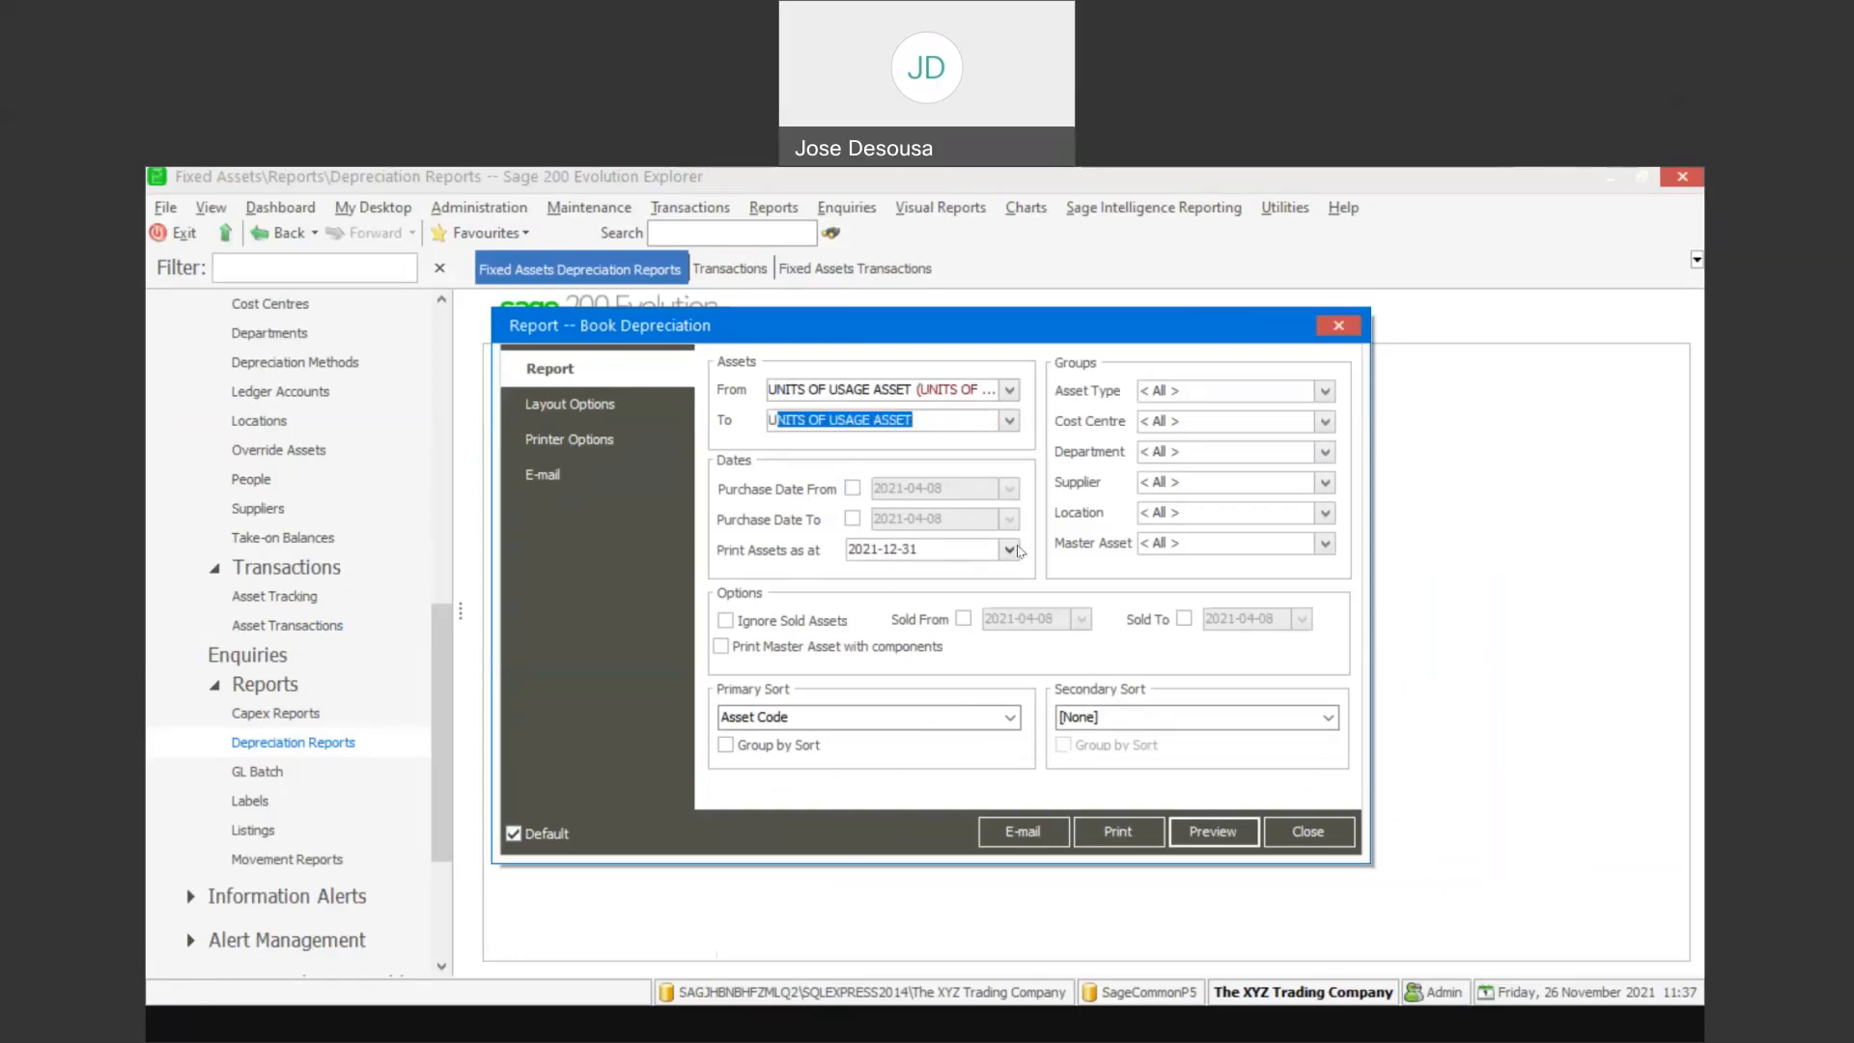
Set the Book Depreciation report to print assets as at 2019-02-28
{"action": "left_click", "coordinate": [1009, 550]}
{"action": "left_click", "coordinate": [965, 574]}
{"action": "left_click", "coordinate": [965, 573]}
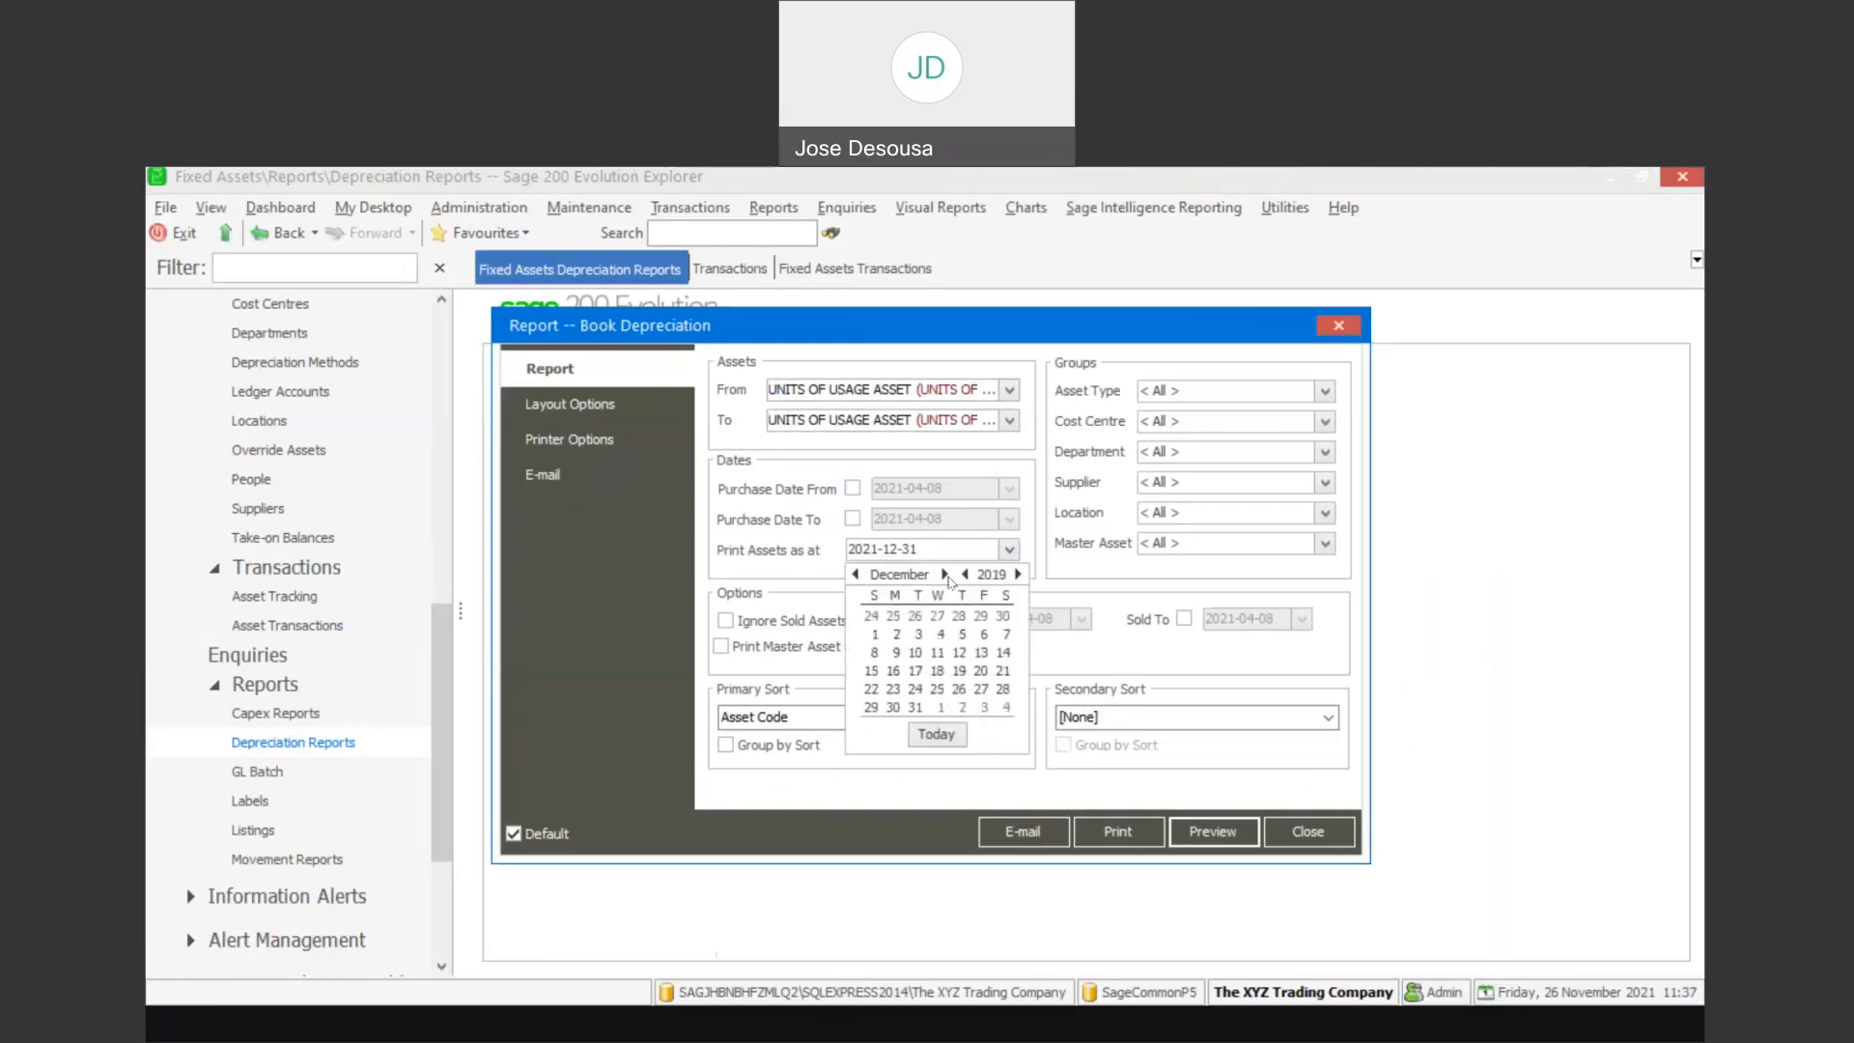
{"action": "left_click", "coordinate": [857, 575]}
{"action": "left_click", "coordinate": [857, 576]}
{"action": "left_click", "coordinate": [857, 576]}
{"action": "left_click", "coordinate": [857, 576]}
{"action": "left_click", "coordinate": [858, 575]}
{"action": "left_click", "coordinate": [857, 576]}
{"action": "left_click", "coordinate": [858, 575]}
{"action": "left_click", "coordinate": [857, 576]}
{"action": "left_click", "coordinate": [857, 575]}
{"action": "left_click", "coordinate": [857, 575]}
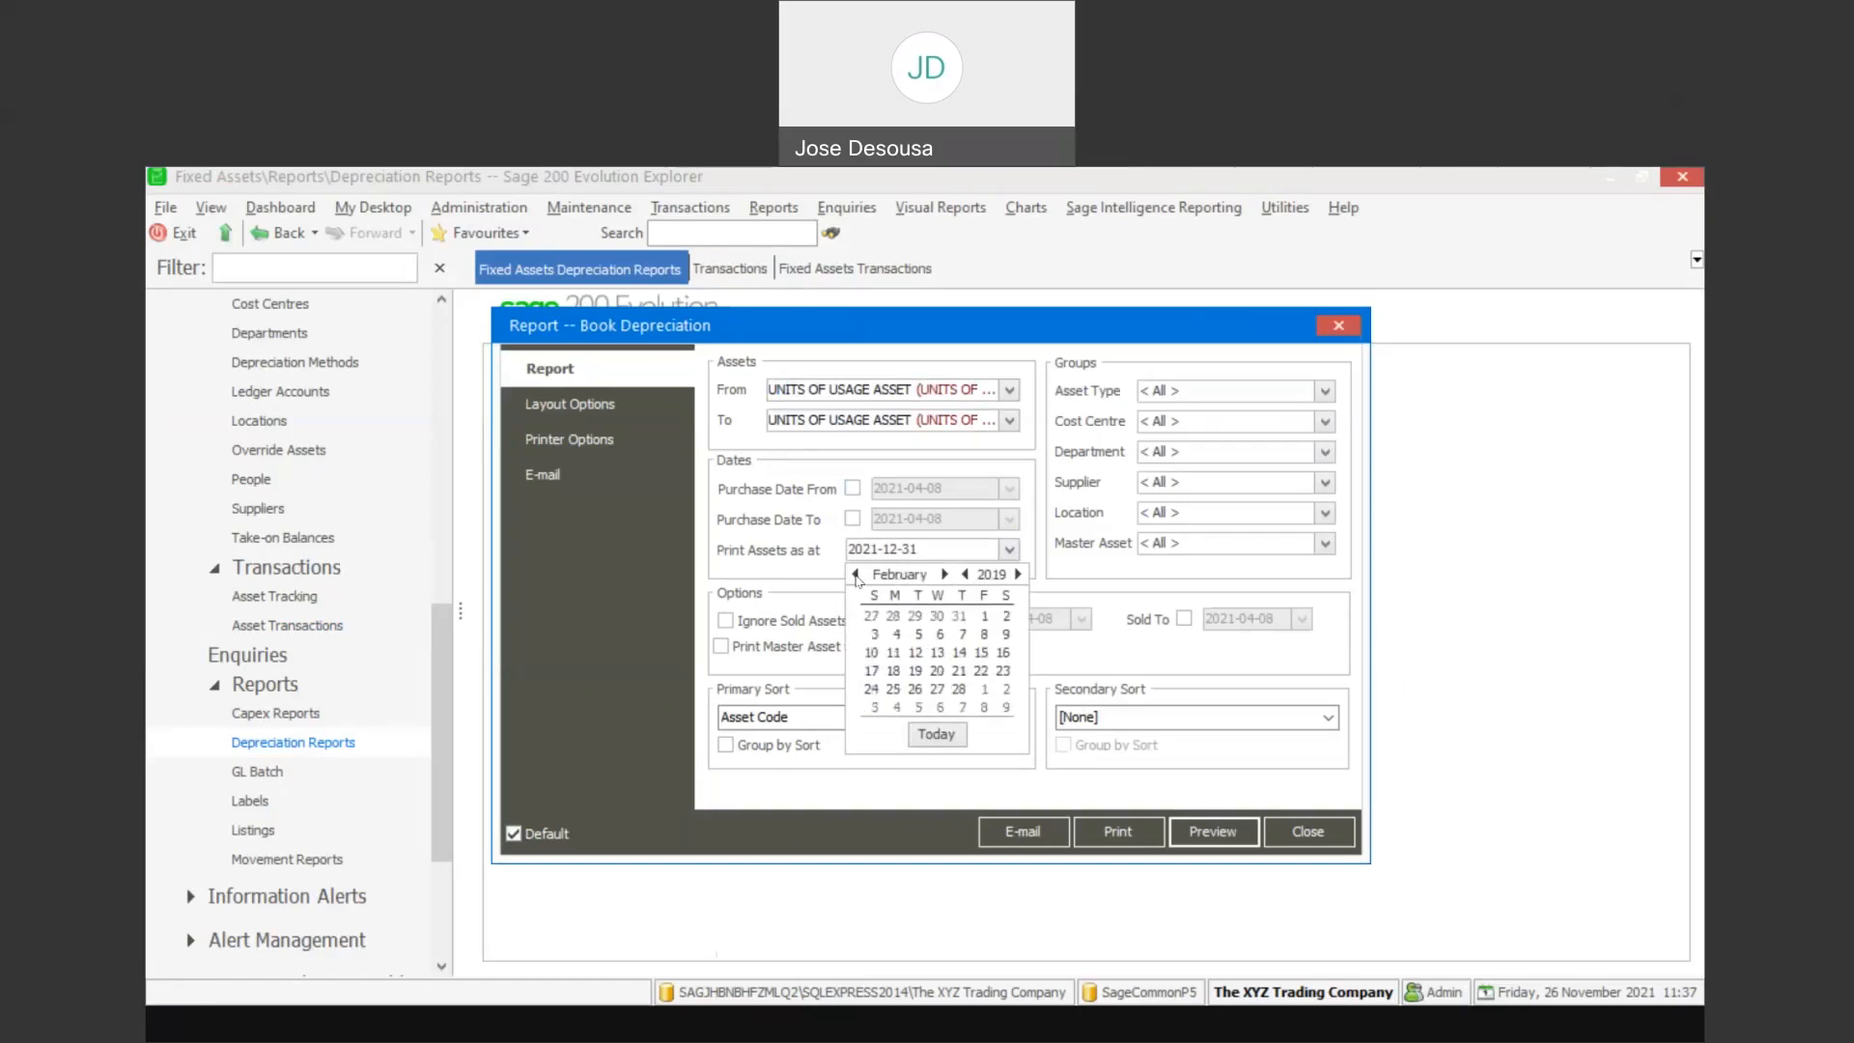
{"action": "left_click", "coordinate": [966, 691]}
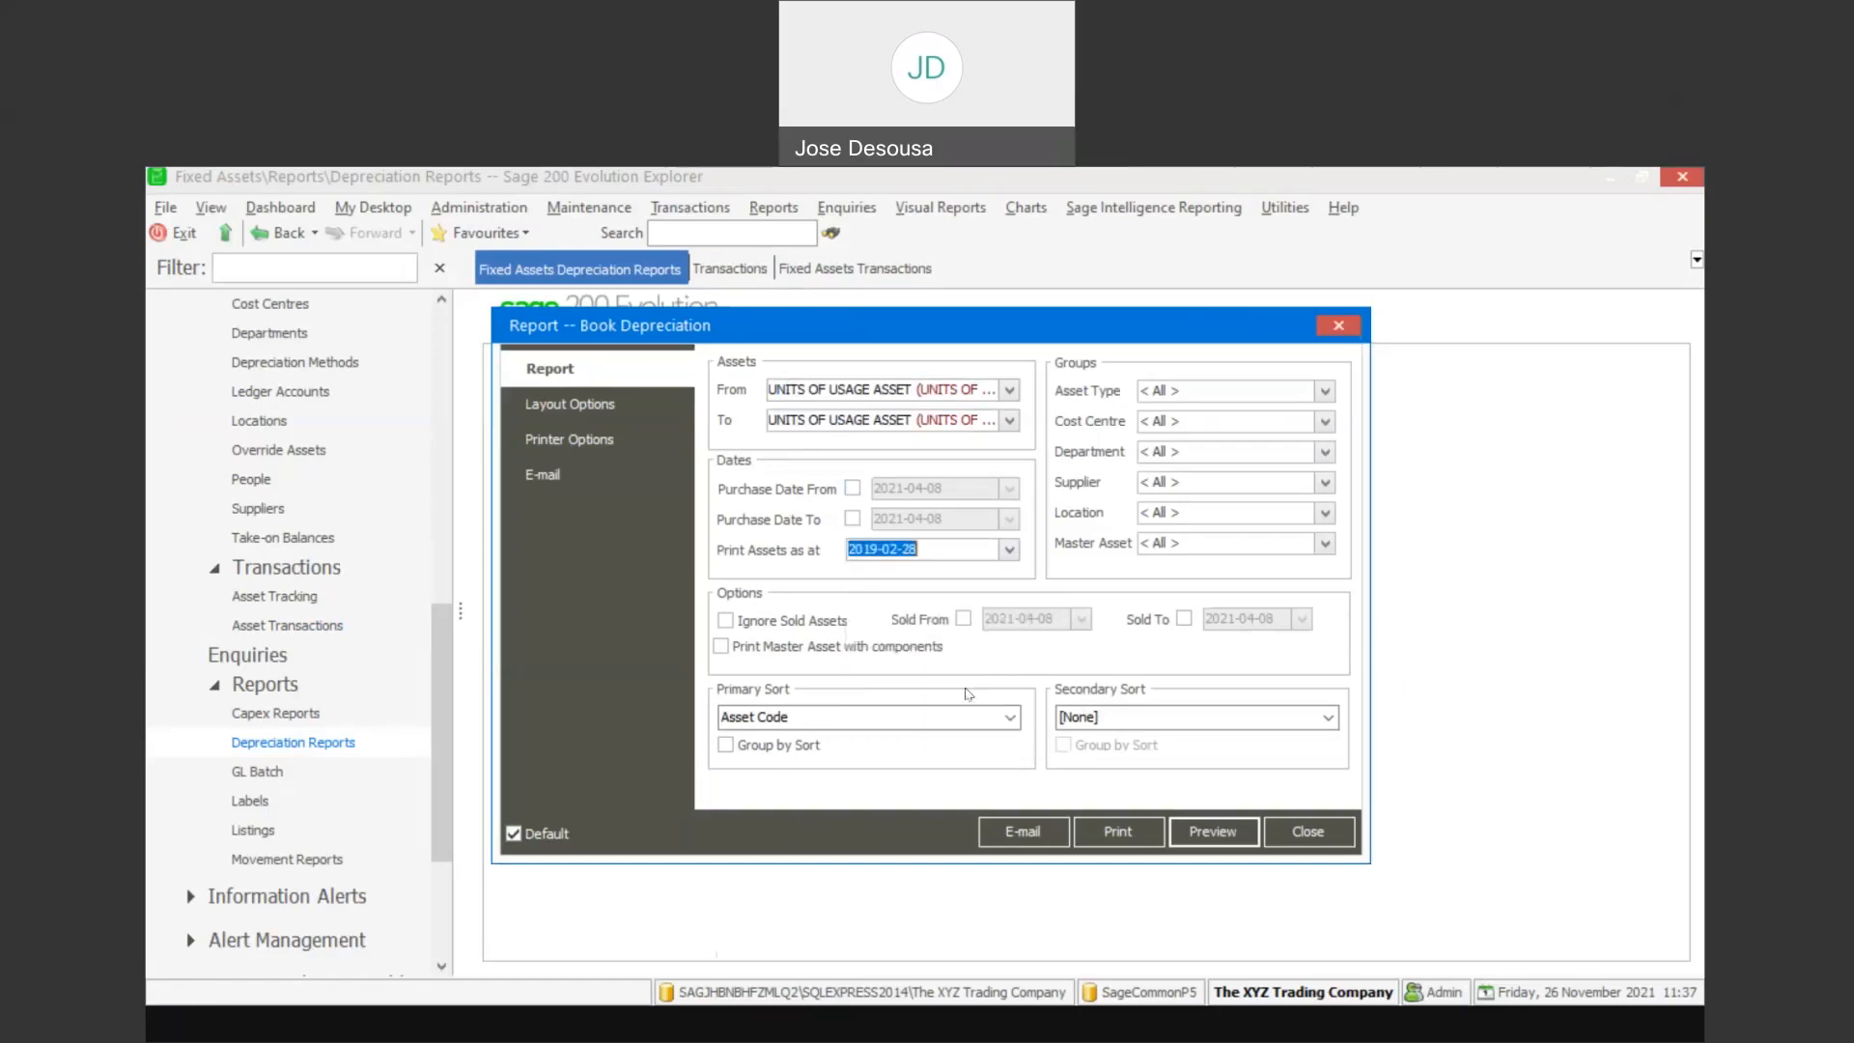
Preview the units of usage asset's Book Depreciation report, then close the preview and the report dialog
{"action": "left_click", "coordinate": [1212, 833]}
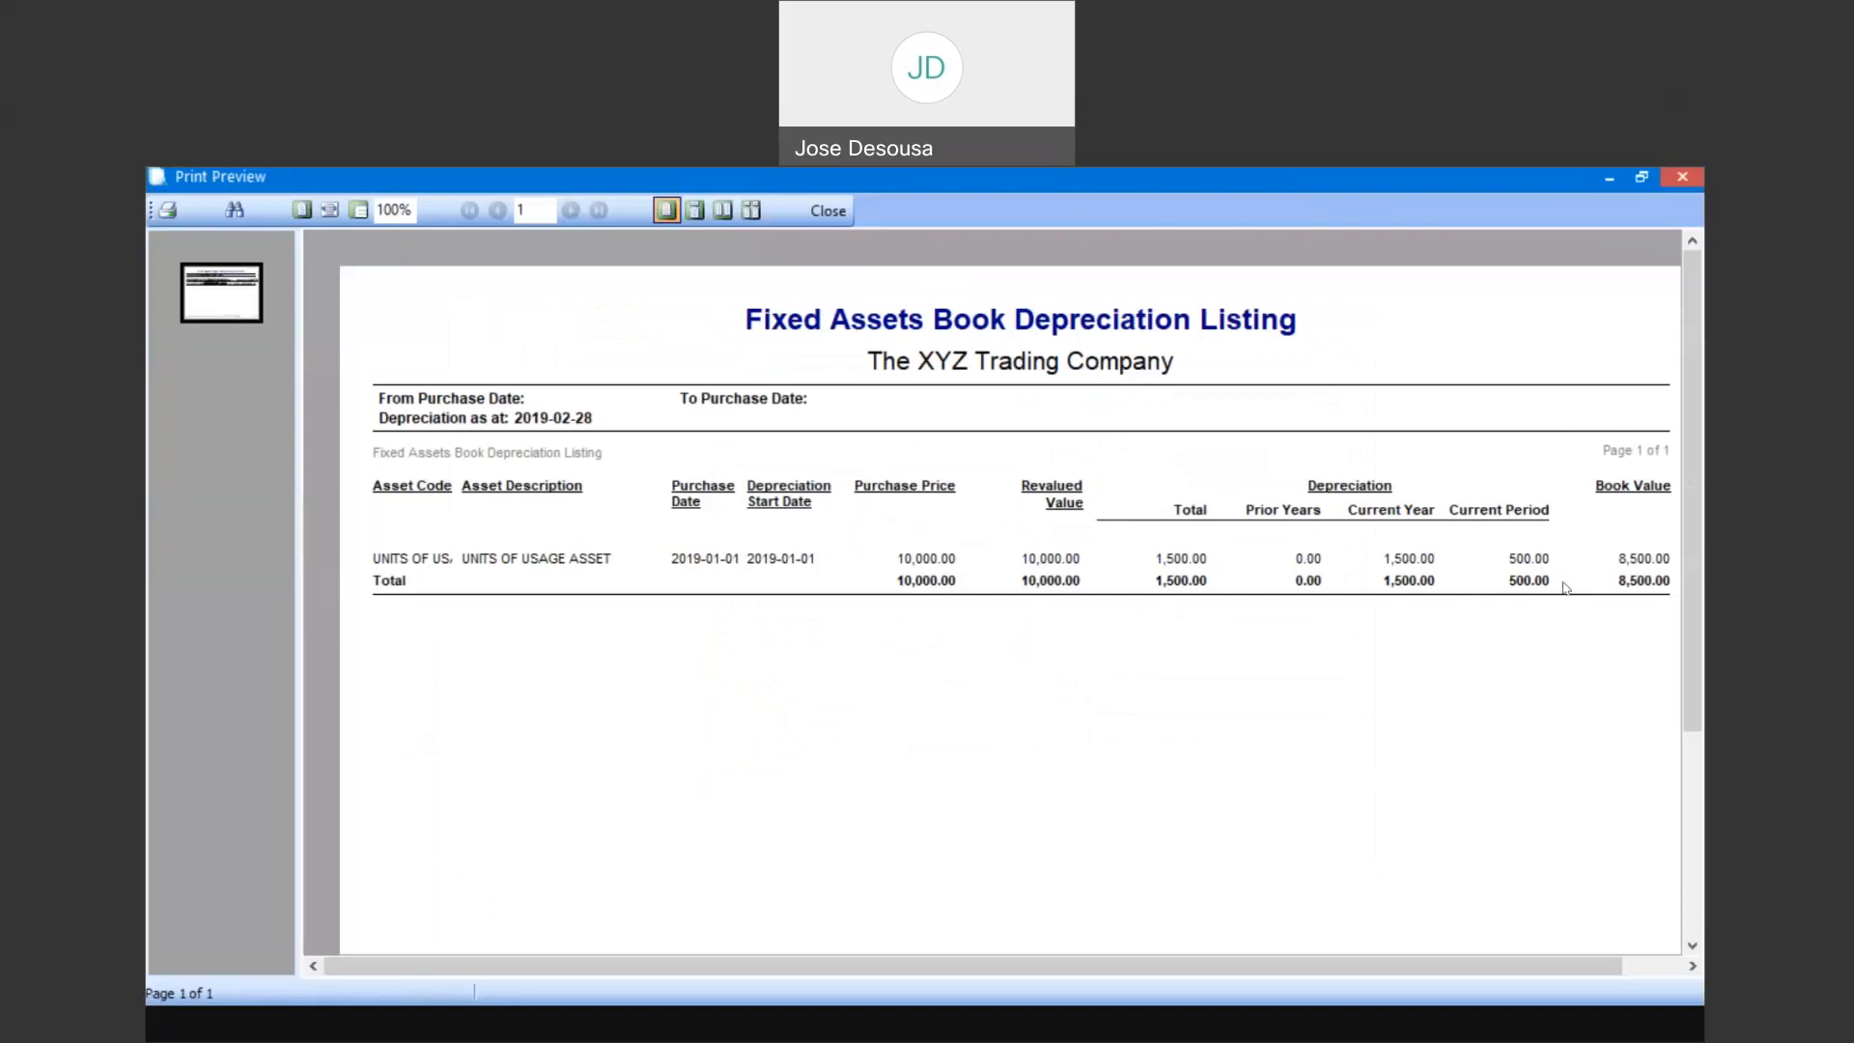
{"action": "left_click", "coordinate": [828, 211]}
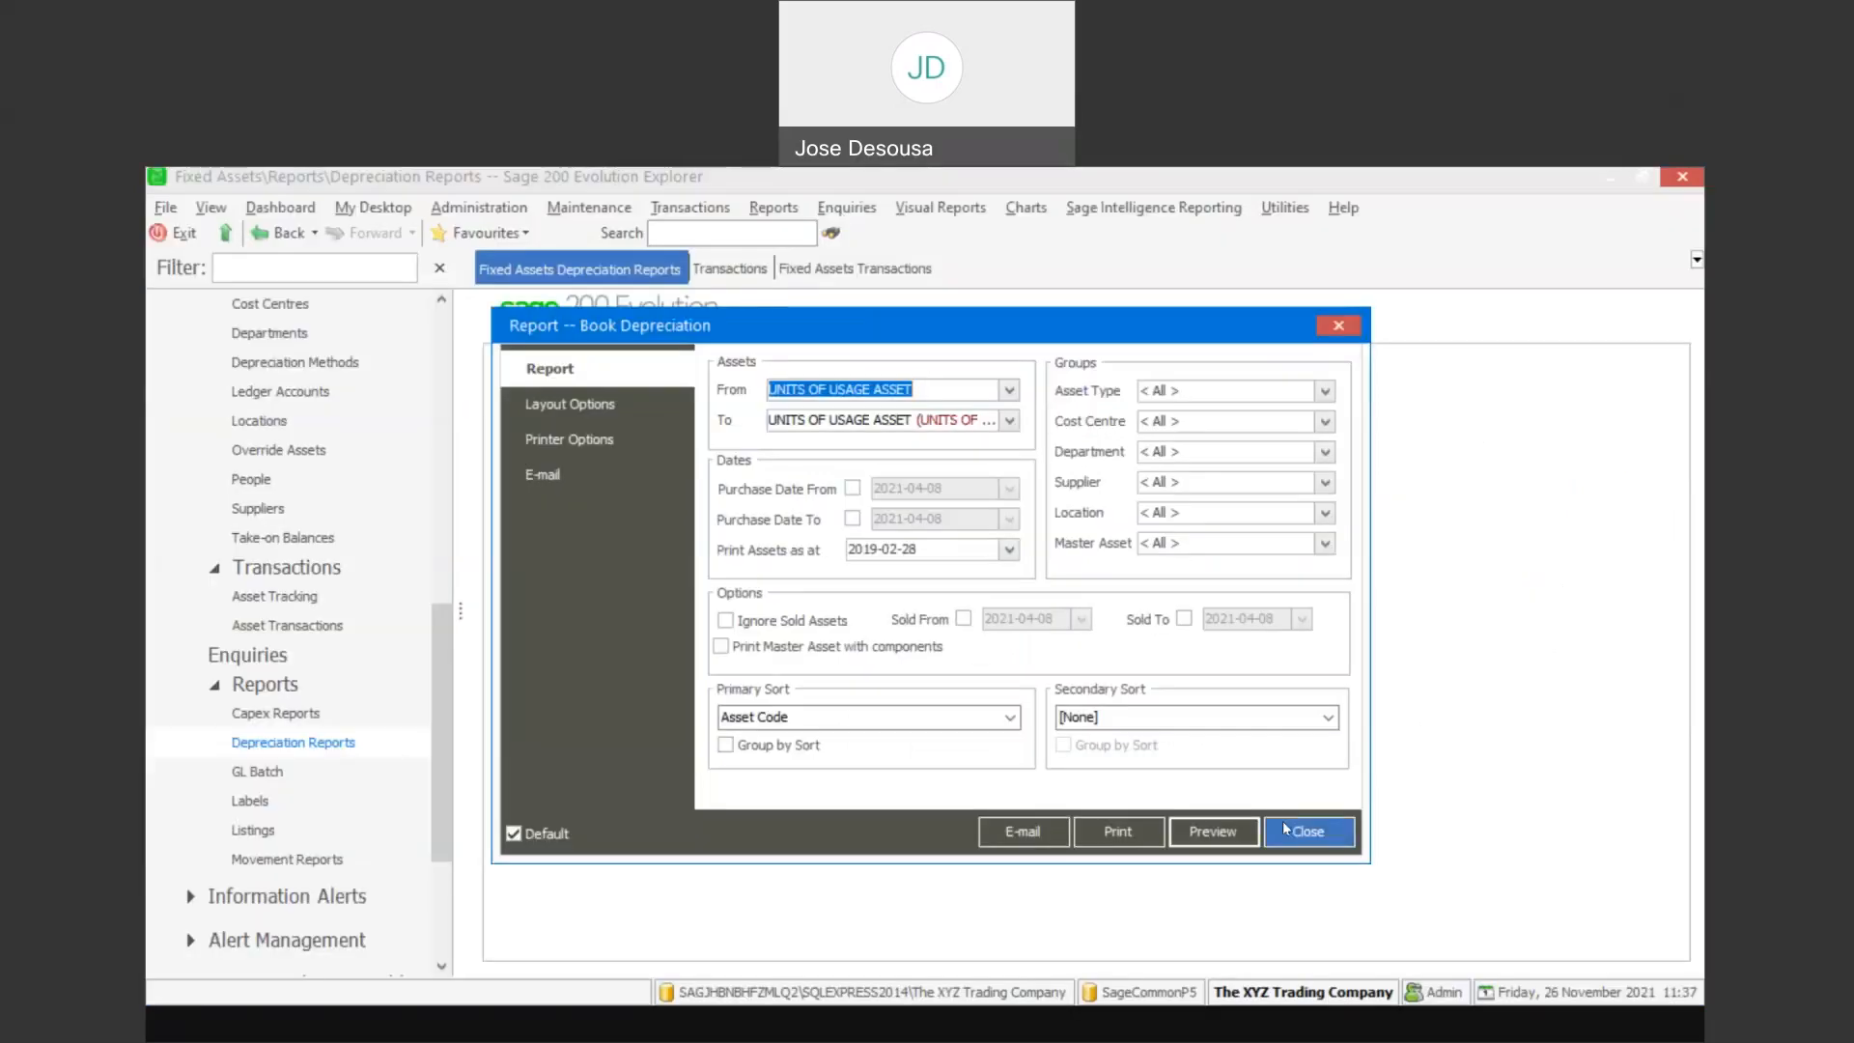
{"action": "left_click", "coordinate": [1285, 828]}
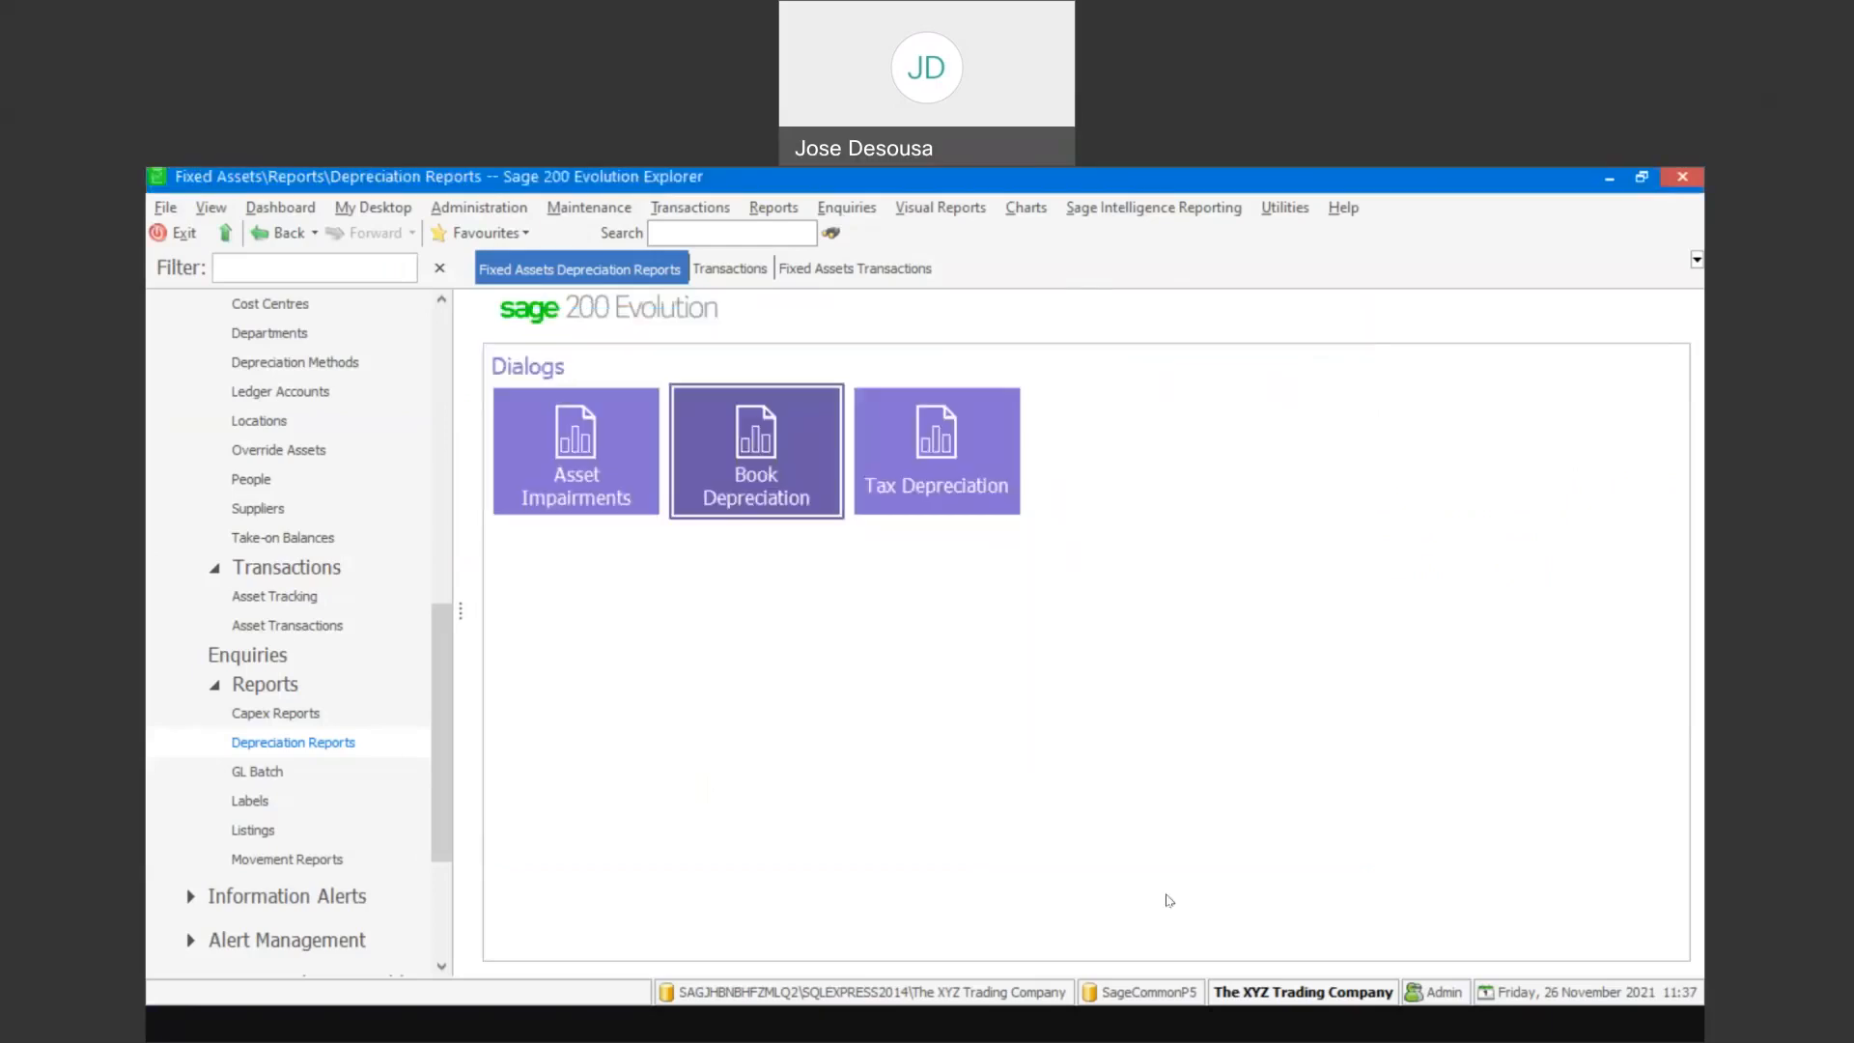
Open the Depreciation Methods list under Fixed Assets maintenance and start adding a new depreciation method
{"action": "left_click_drag", "start_coordinate": [447, 713], "coordinate": [454, 675]}
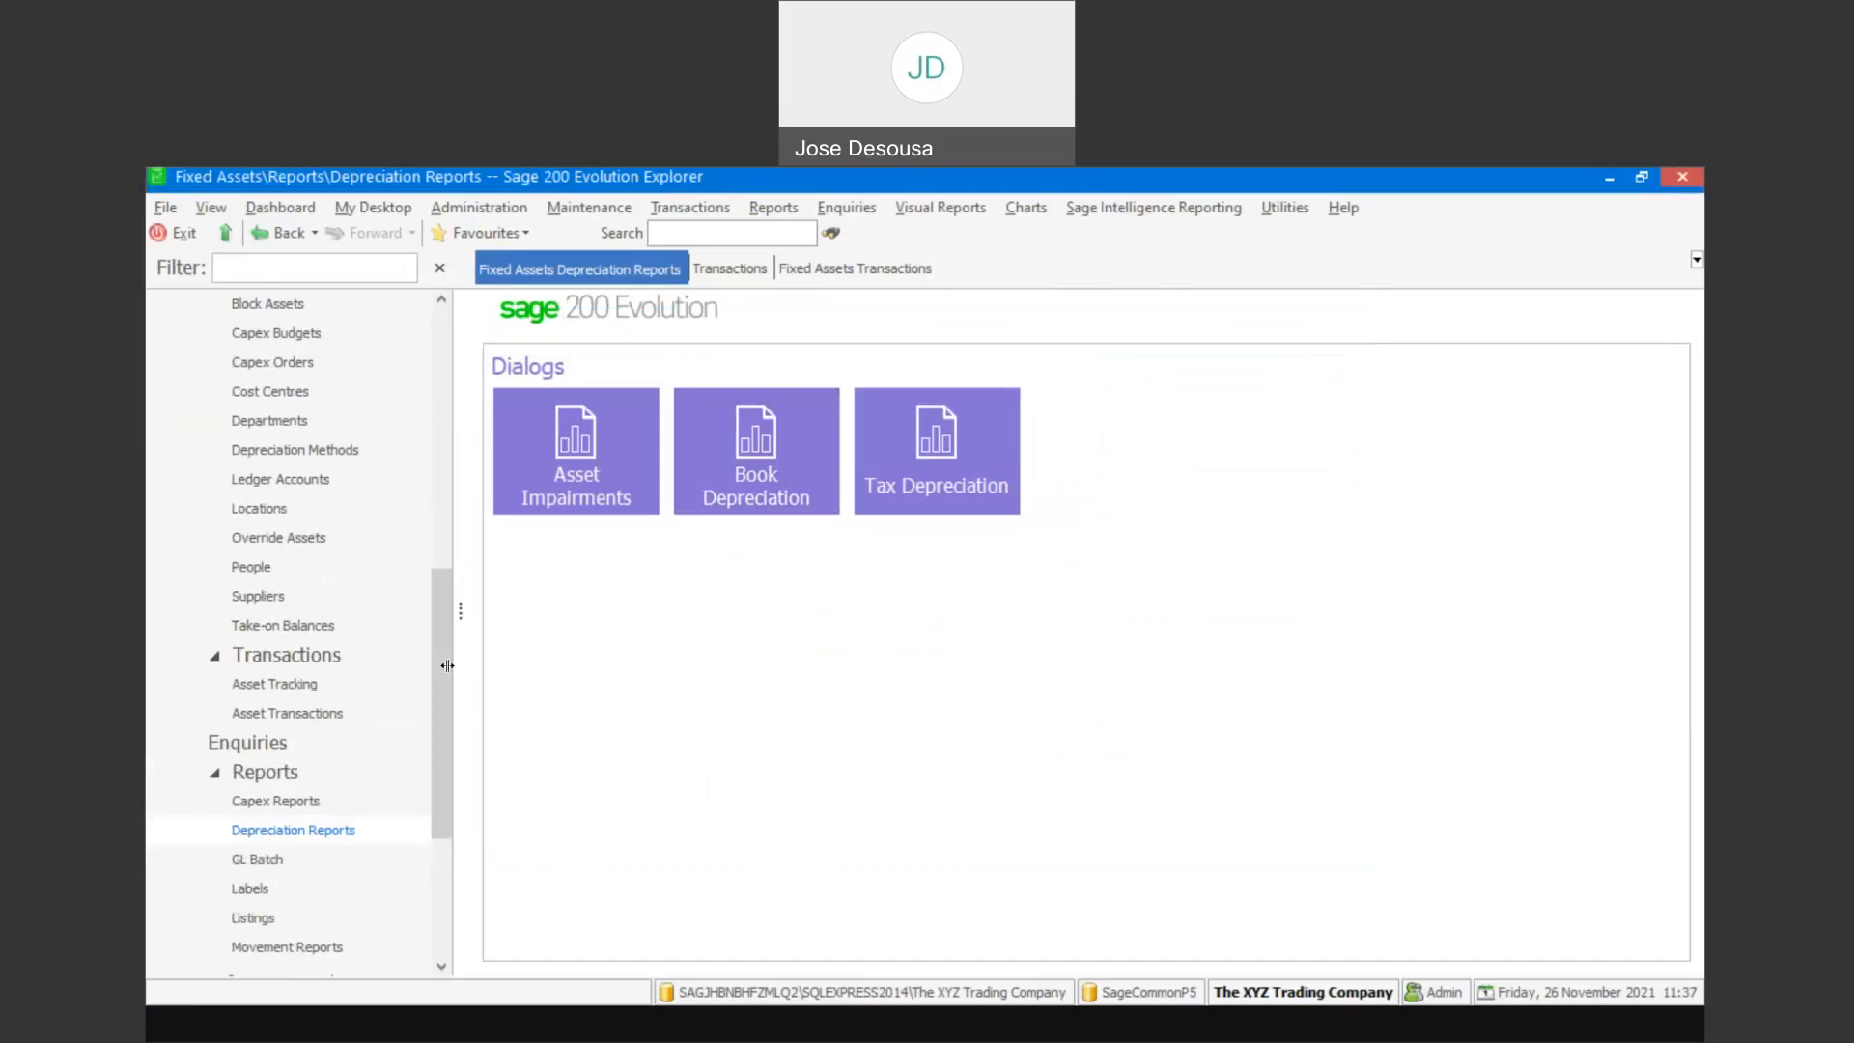
{"action": "left_click_drag", "start_coordinate": [447, 665], "coordinate": [447, 598]}
{"action": "left_click", "coordinate": [319, 698]}
{"action": "left_click", "coordinate": [509, 299]}
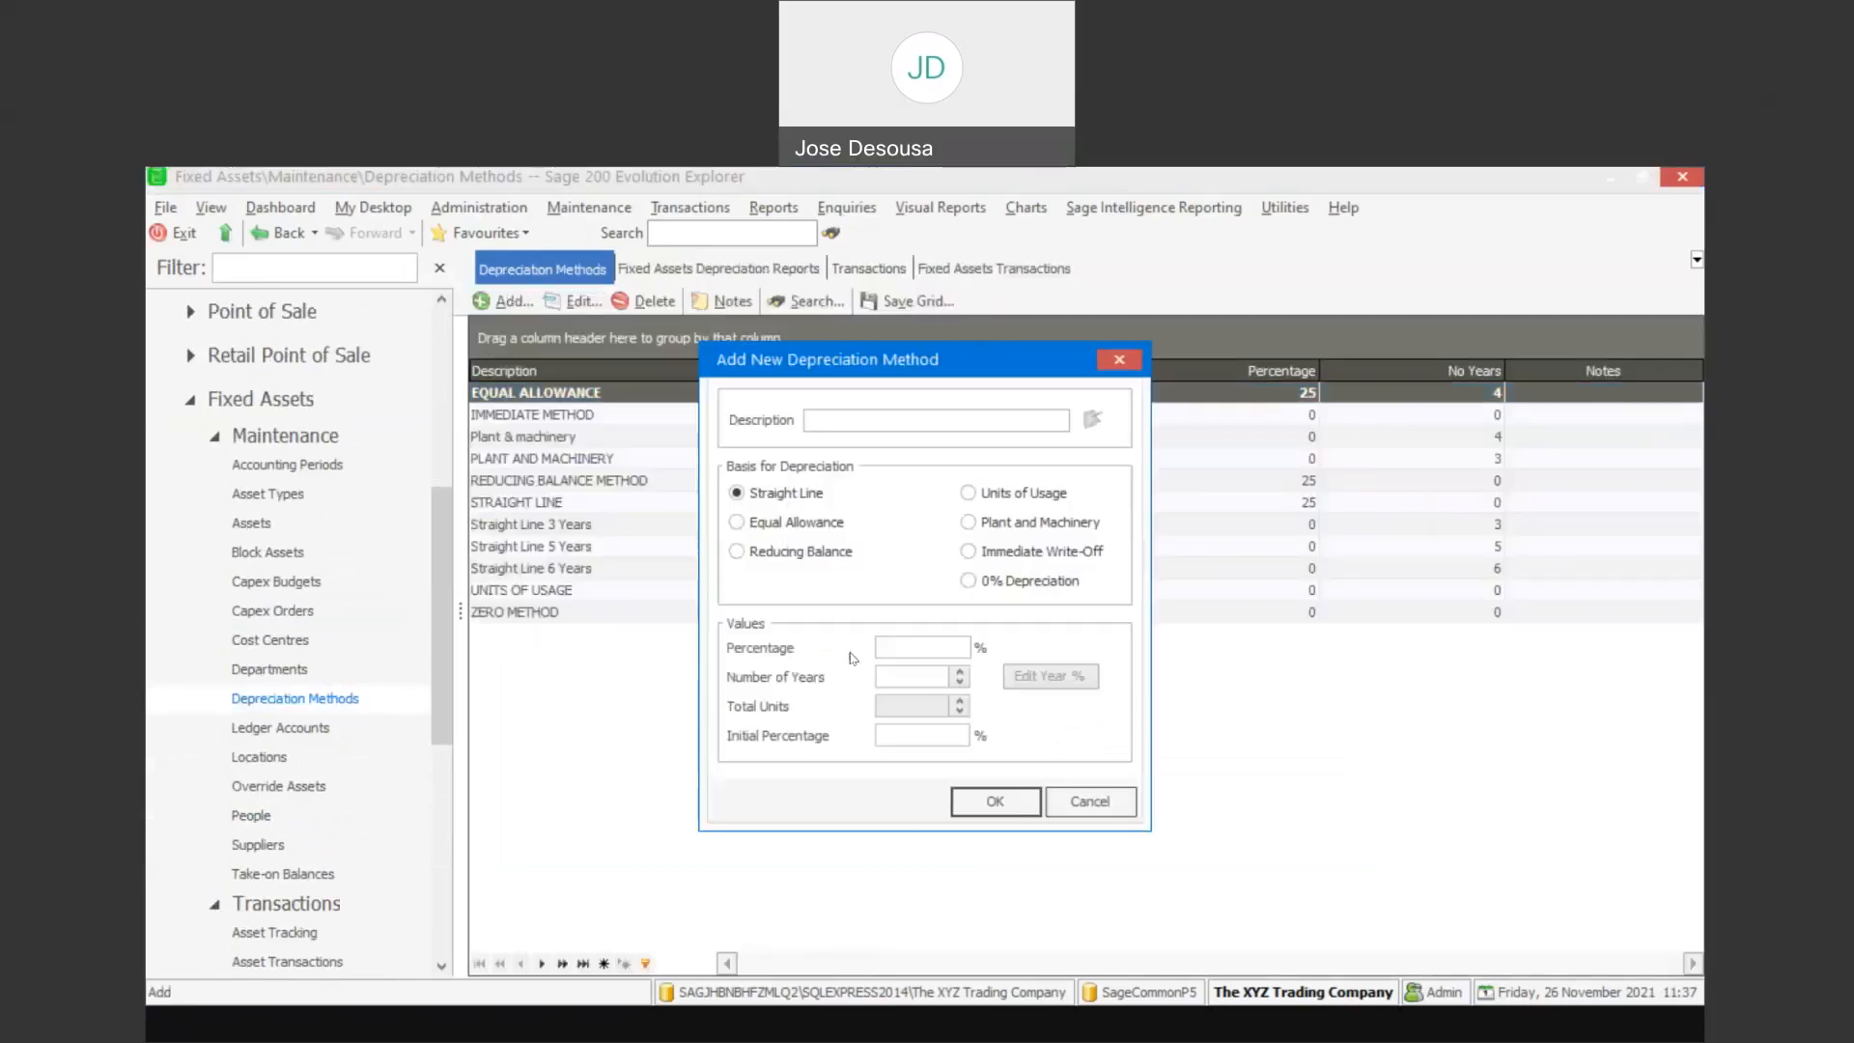